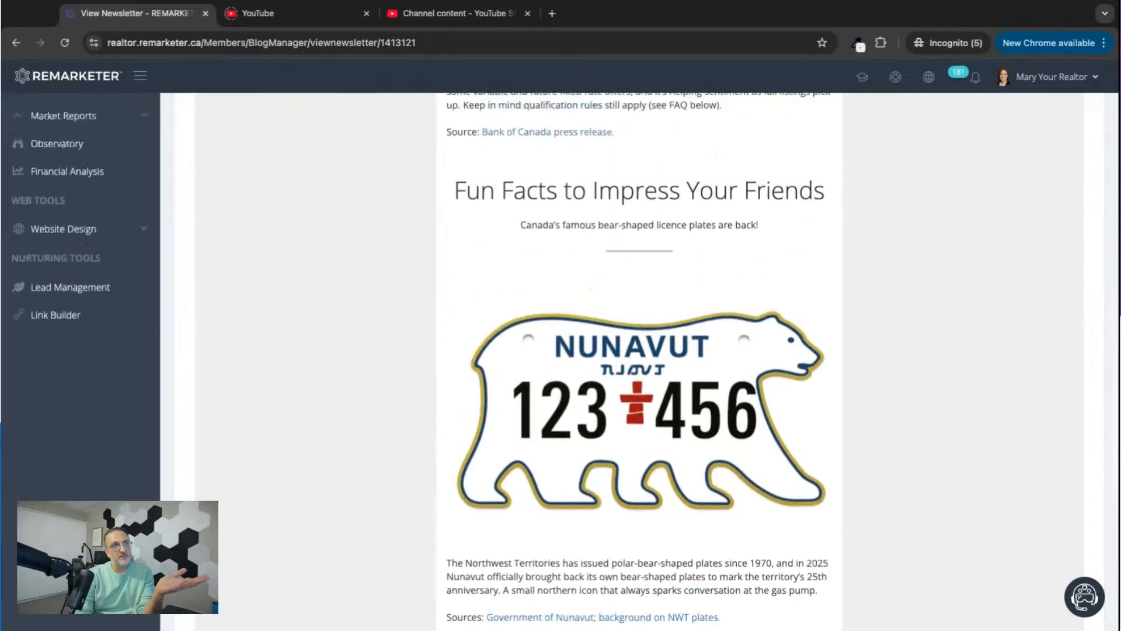
Review the monthly newsletter's fun facts, property questions and real estate news sections.
{"action": "left_click_drag", "start_coordinate": [456, 175], "coordinate": [571, 176]}
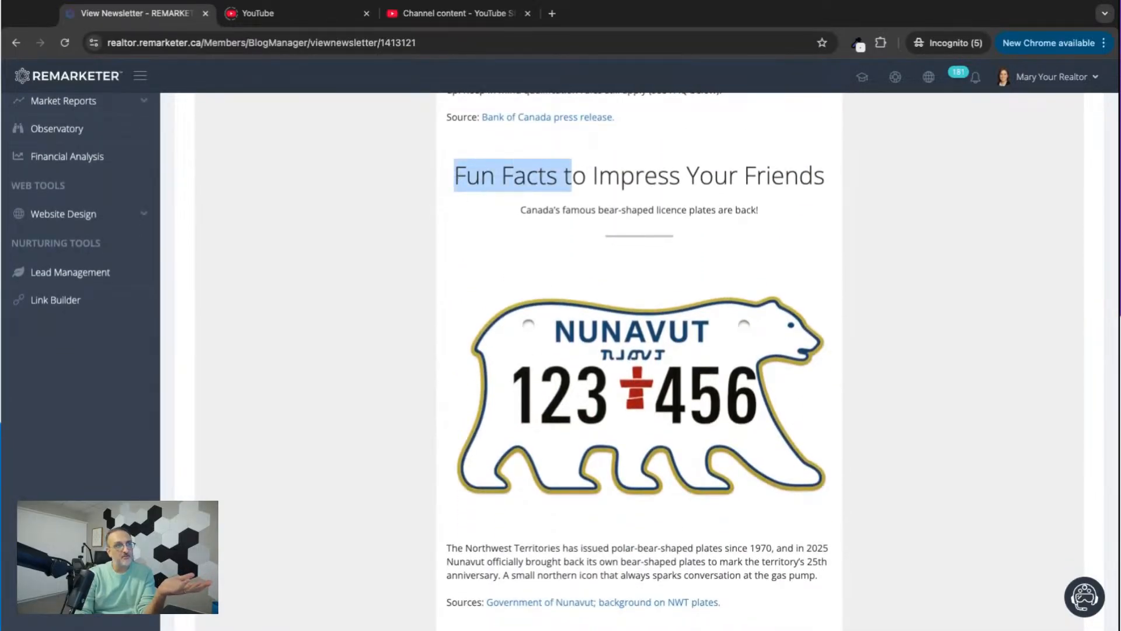
{"action": "scroll", "coordinate": [469, 297], "scroll_direction": "down", "scroll_amount": 7}
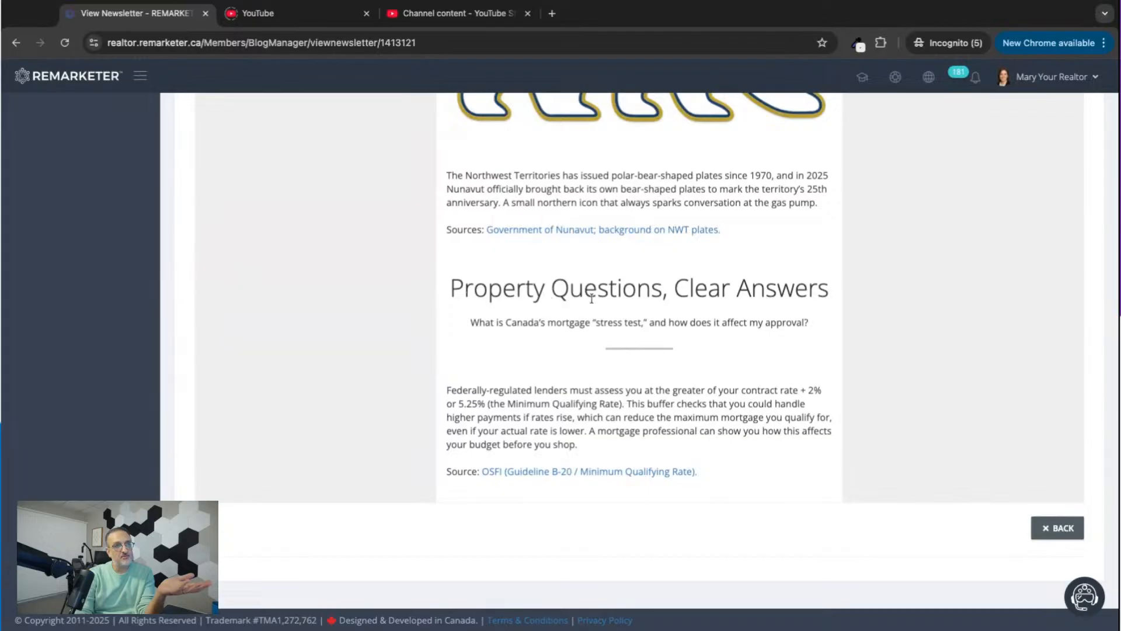
{"action": "scroll", "coordinate": [761, 304], "scroll_direction": "up", "scroll_amount": 14}
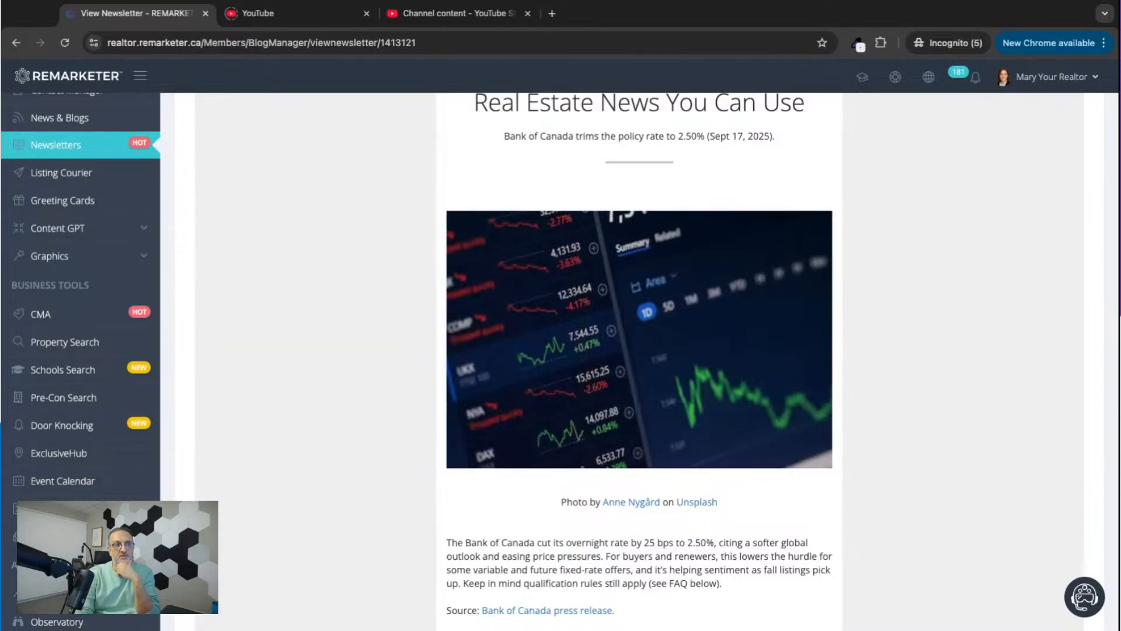
{"action": "scroll", "coordinate": [136, 359], "scroll_direction": "up", "scroll_amount": 3}
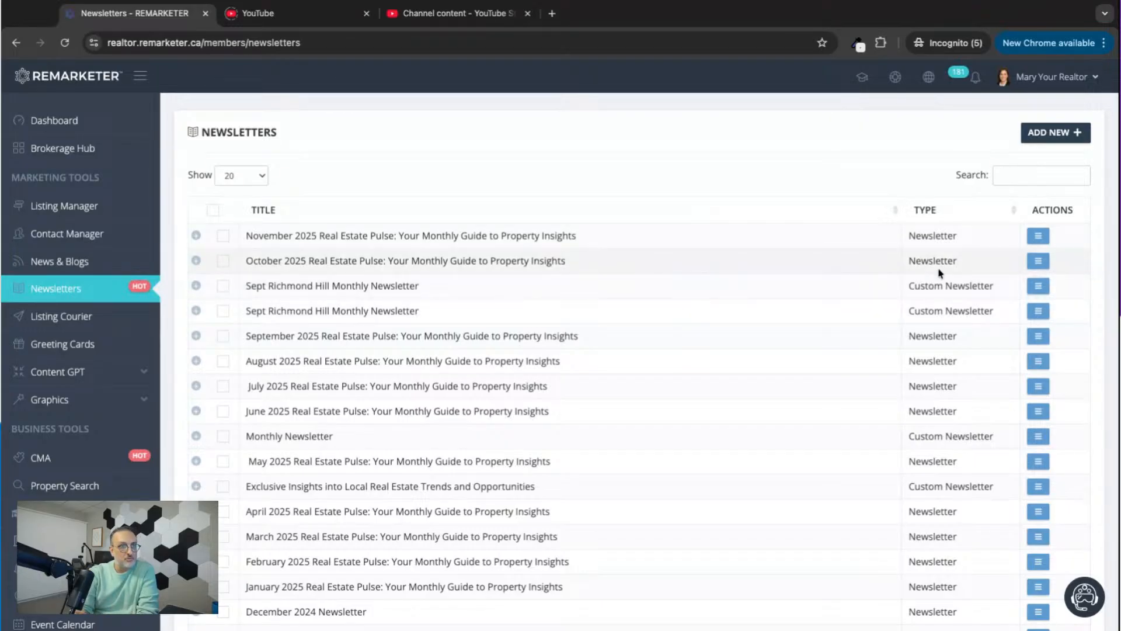
Compare the Newsletter and Custom Newsletter types among the entries in the newsletter list.
{"action": "double_click", "coordinate": [910, 261]}
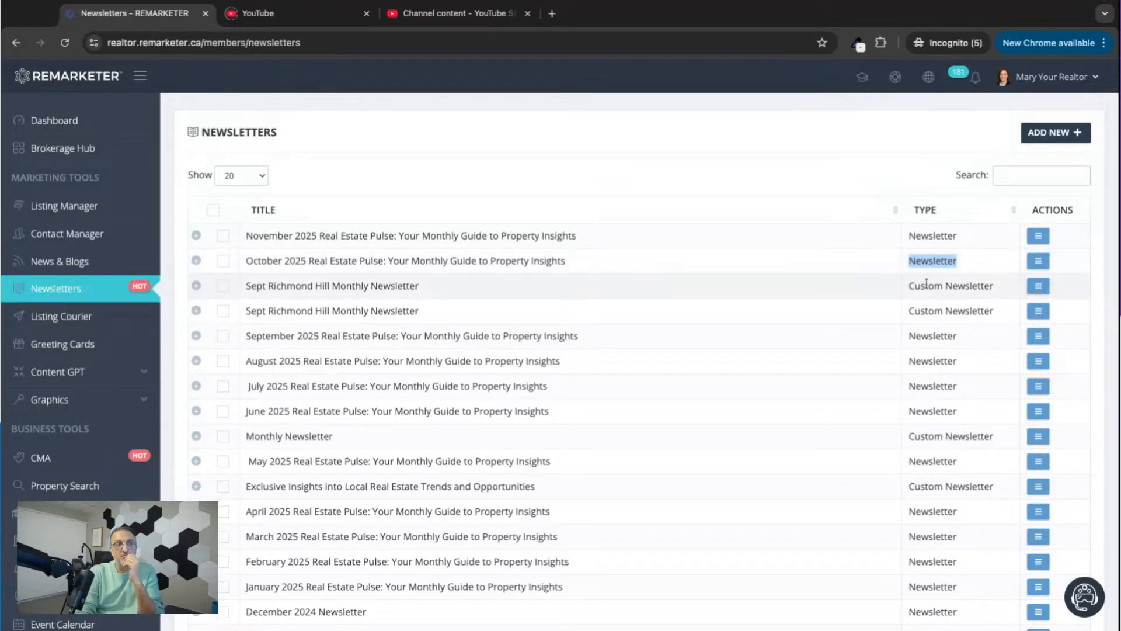
{"action": "left_click_drag", "start_coordinate": [910, 286], "coordinate": [994, 287]}
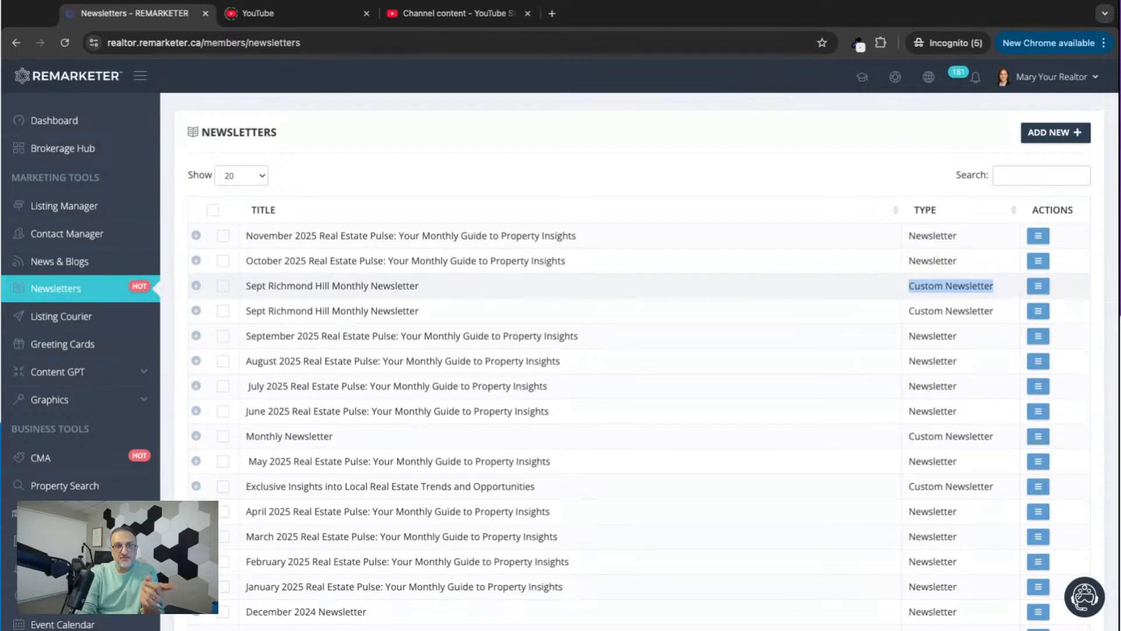
{"action": "double_click", "coordinate": [909, 260]}
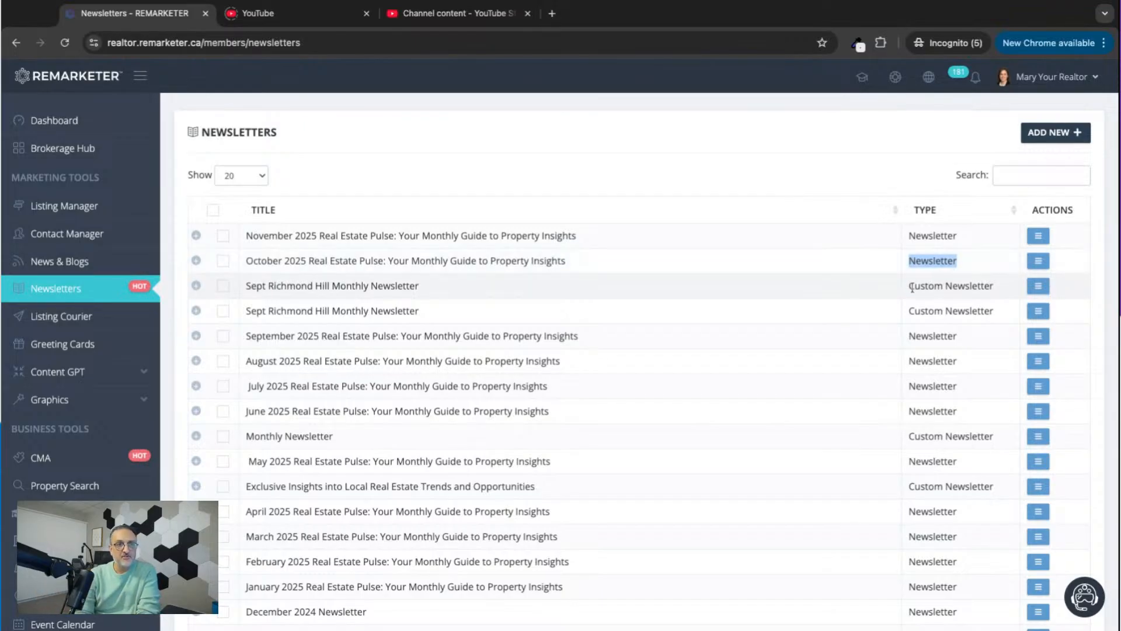
{"action": "triple_click", "coordinate": [909, 286]}
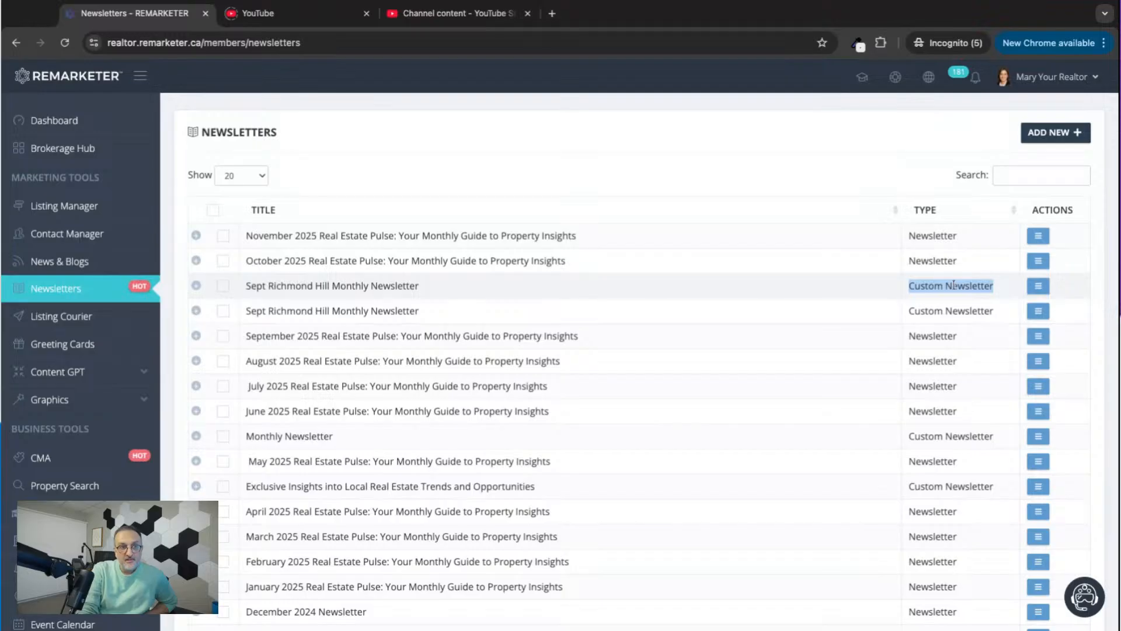
{"action": "left_click", "coordinate": [911, 287]}
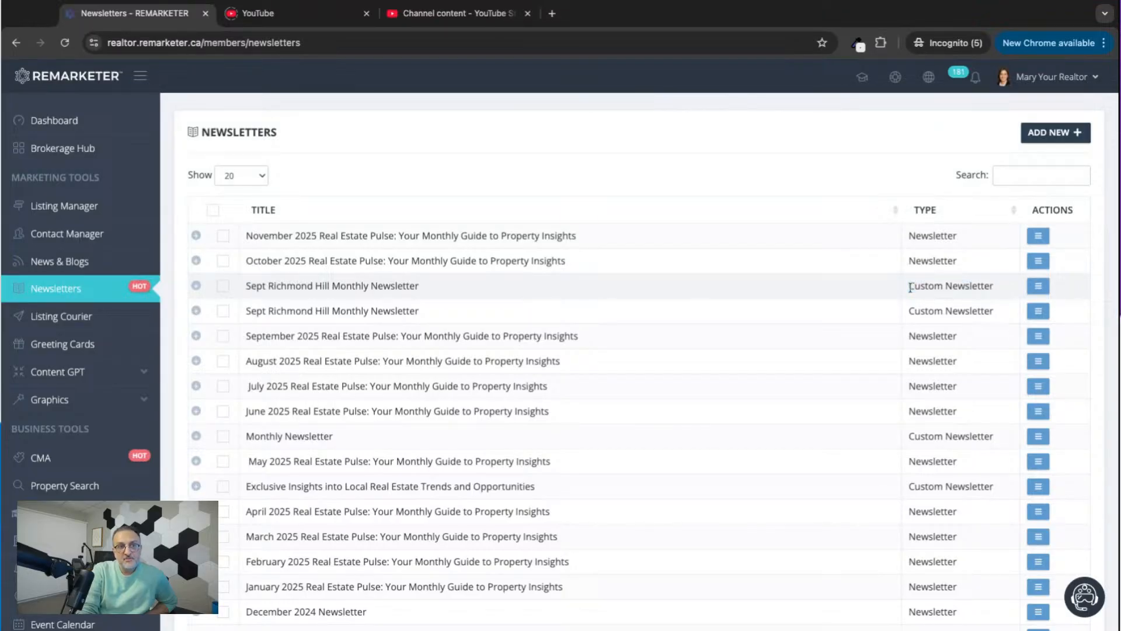
{"action": "double_click", "coordinate": [911, 287]}
{"action": "left_click_drag", "start_coordinate": [911, 287], "coordinate": [994, 287]}
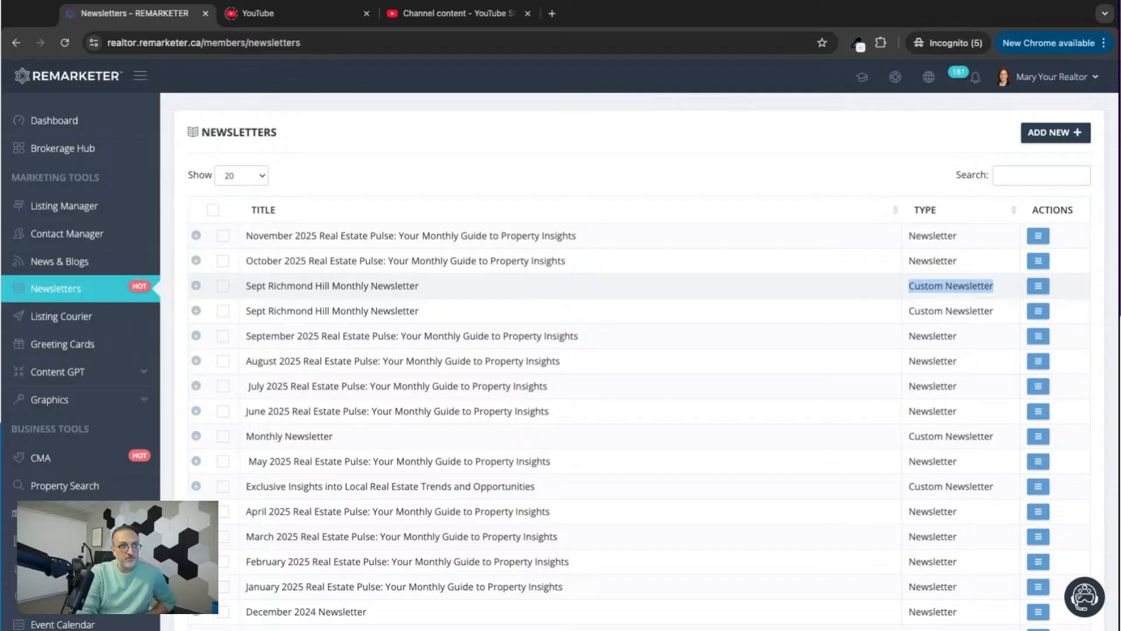
{"action": "left_click", "coordinate": [545, 141]}
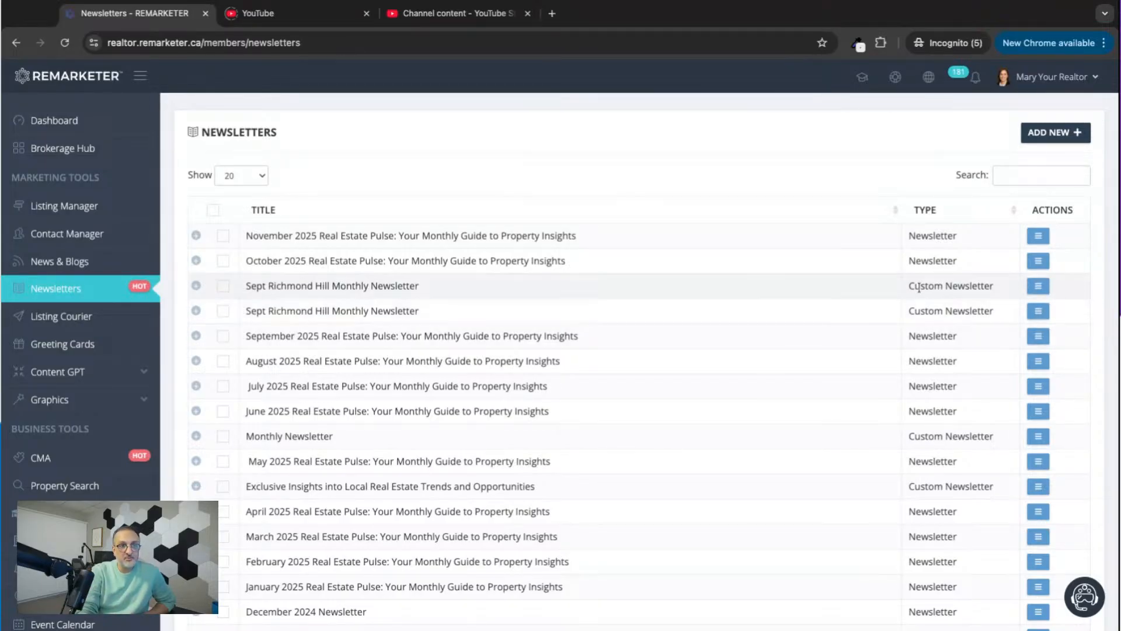
{"action": "double_click", "coordinate": [910, 233]}
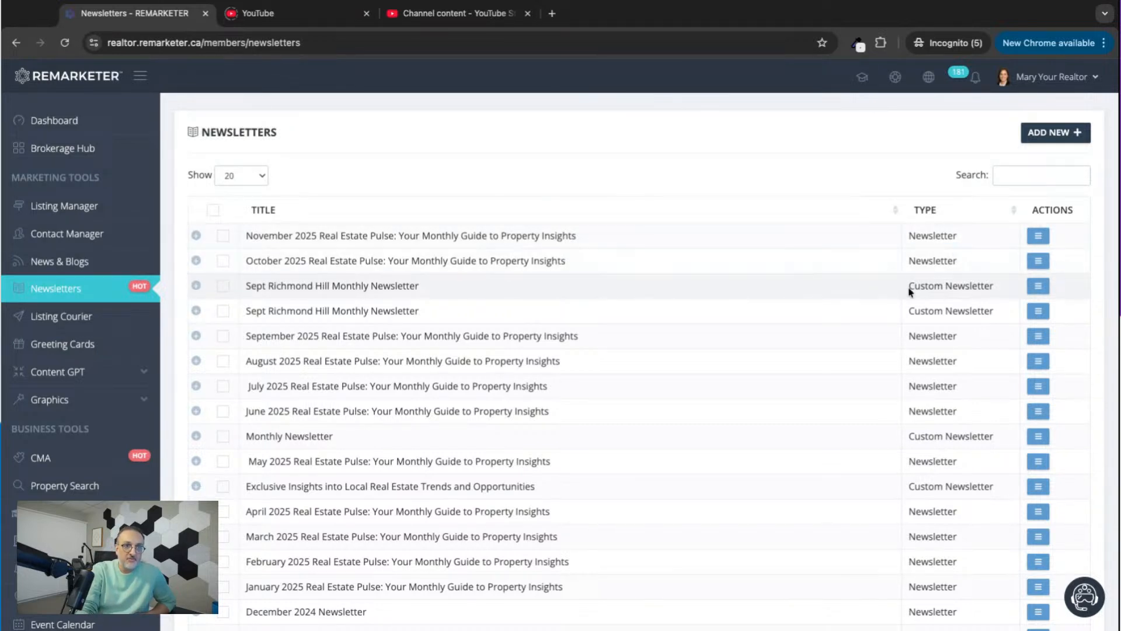
{"action": "left_click_drag", "start_coordinate": [910, 286], "coordinate": [994, 288]}
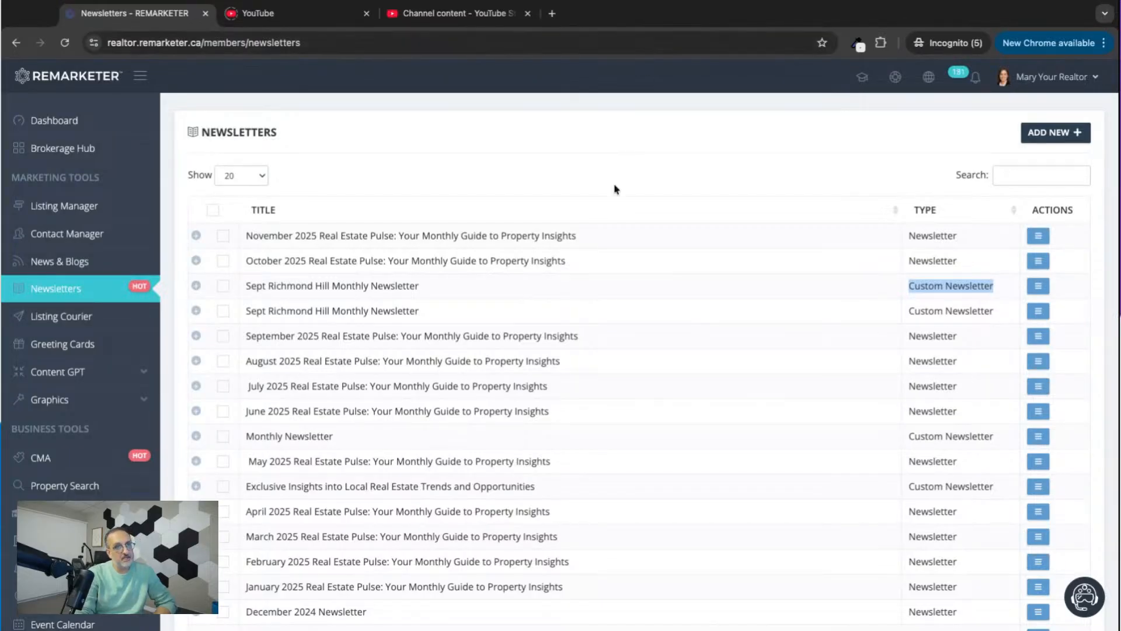
Start a new custom newsletter from the newsletter list.
{"action": "left_click", "coordinate": [1054, 133]}
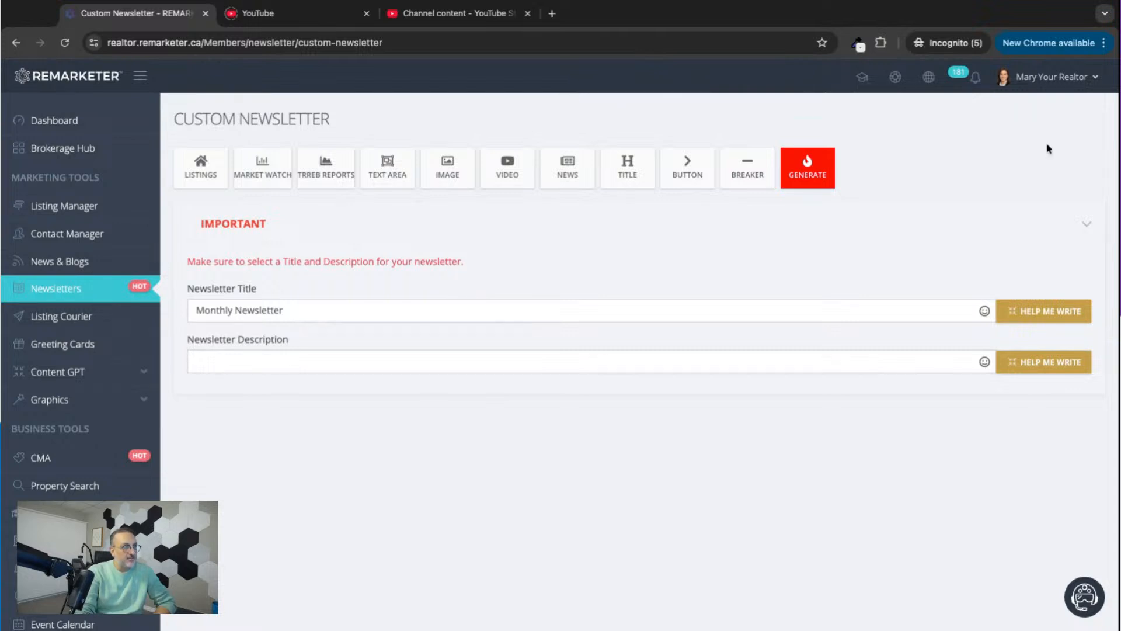
{"action": "left_click", "coordinate": [60, 295]}
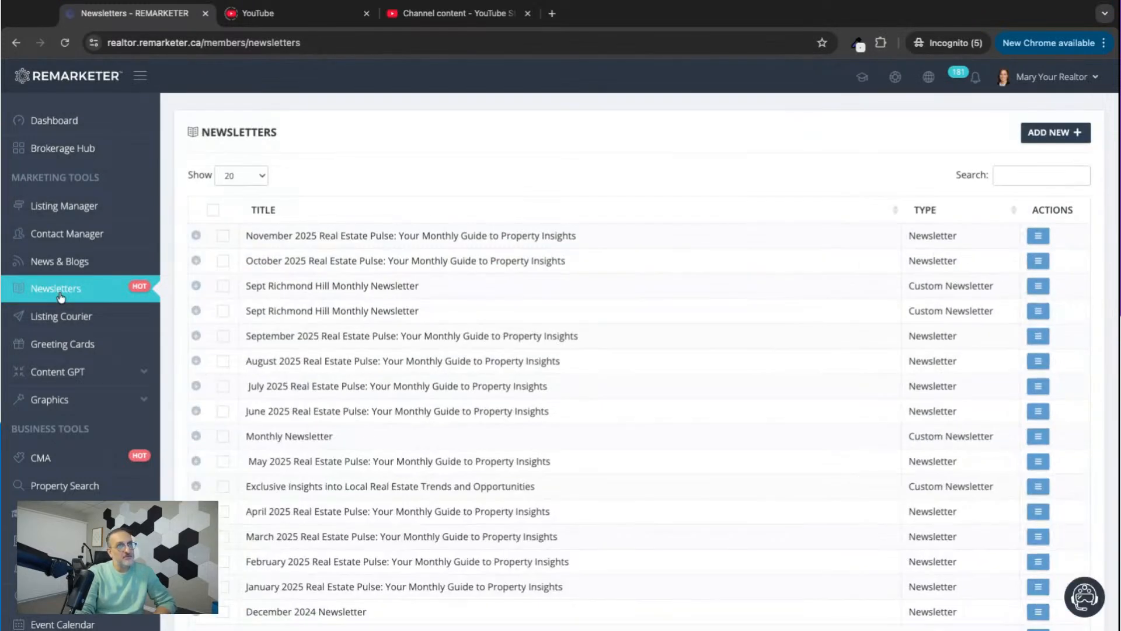
{"action": "left_click", "coordinate": [1051, 135]}
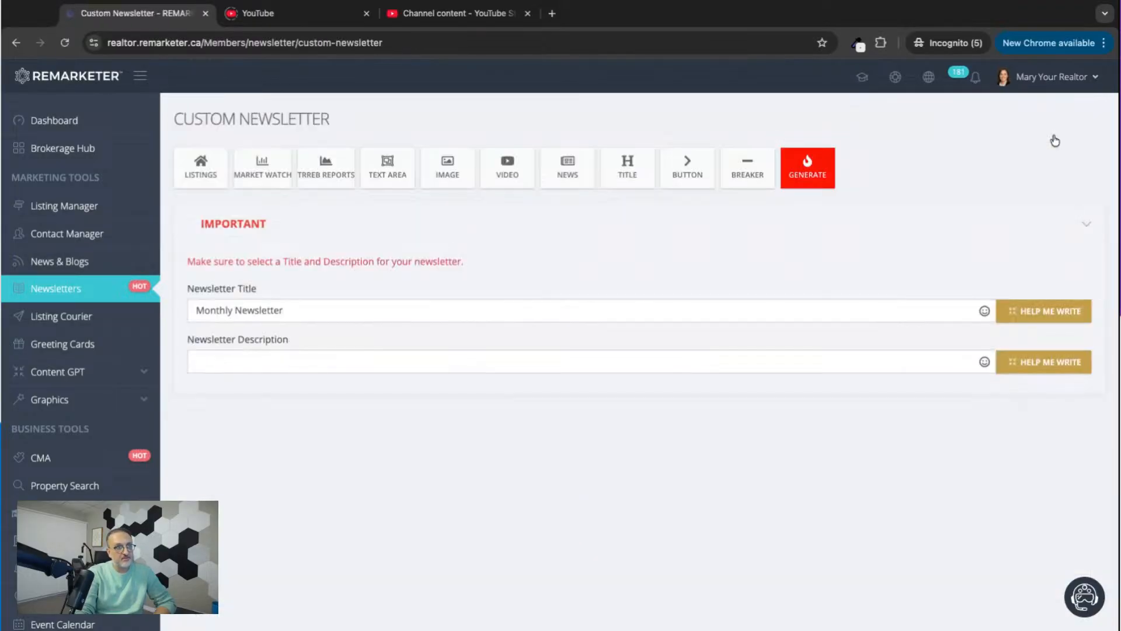
{"action": "scroll", "coordinate": [615, 394], "scroll_direction": "down", "scroll_amount": 3}
{"action": "scroll", "coordinate": [615, 394], "scroll_direction": "up", "scroll_amount": 3}
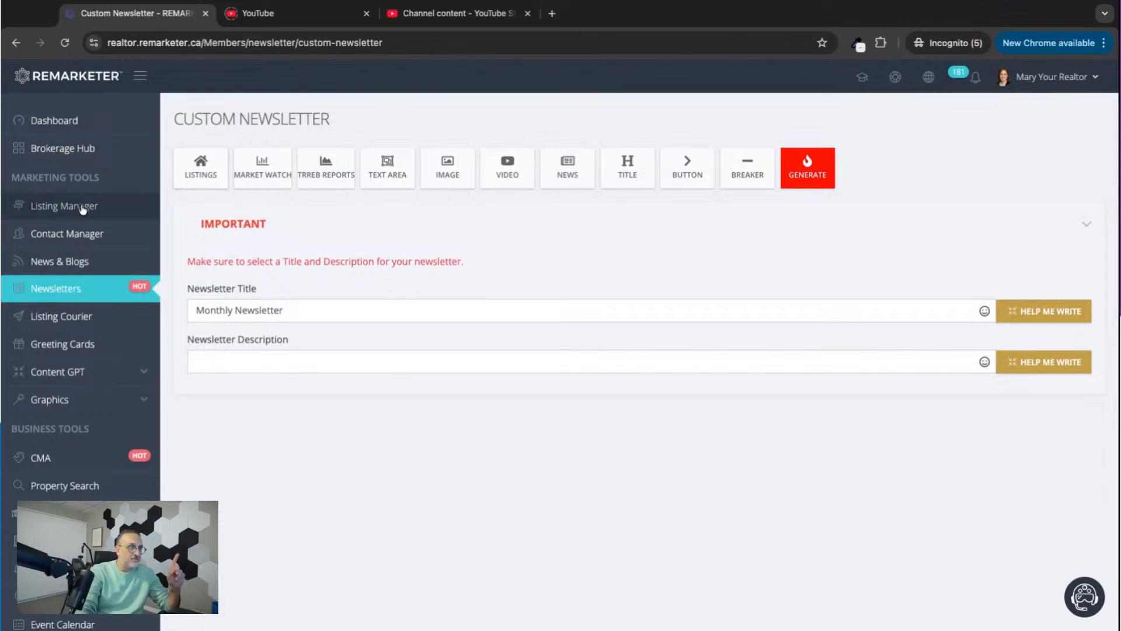
Try adding the second available property listing as a newsletter section without animated images, and remove that section again.
{"action": "left_click", "coordinate": [202, 176]}
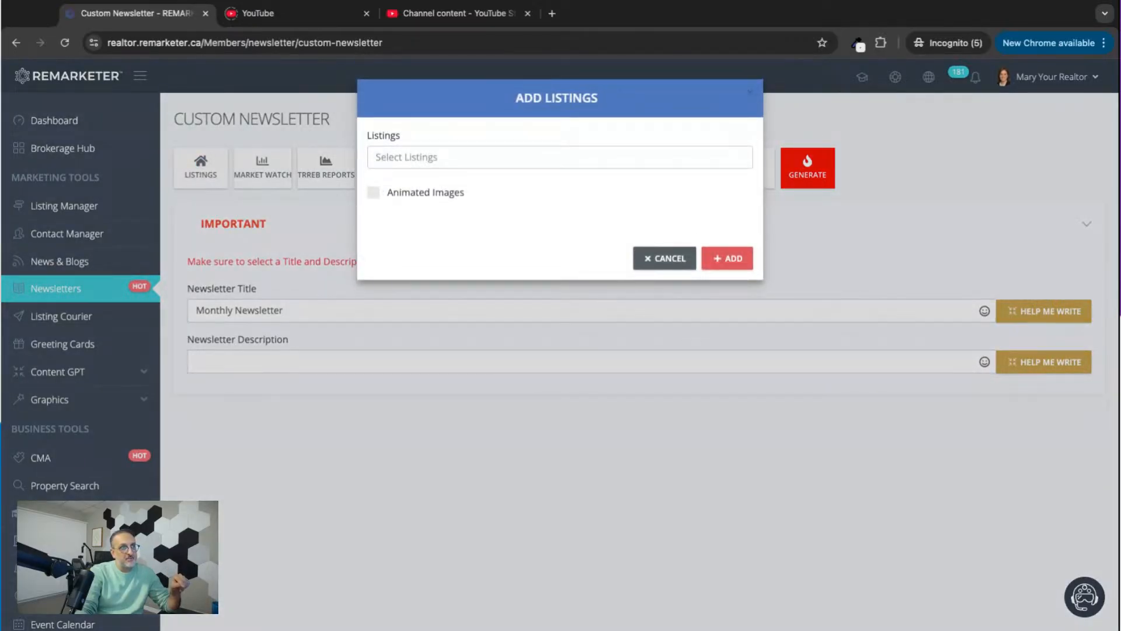
{"action": "left_click", "coordinate": [406, 158]}
{"action": "scroll", "coordinate": [425, 231], "scroll_direction": "down", "scroll_amount": 3}
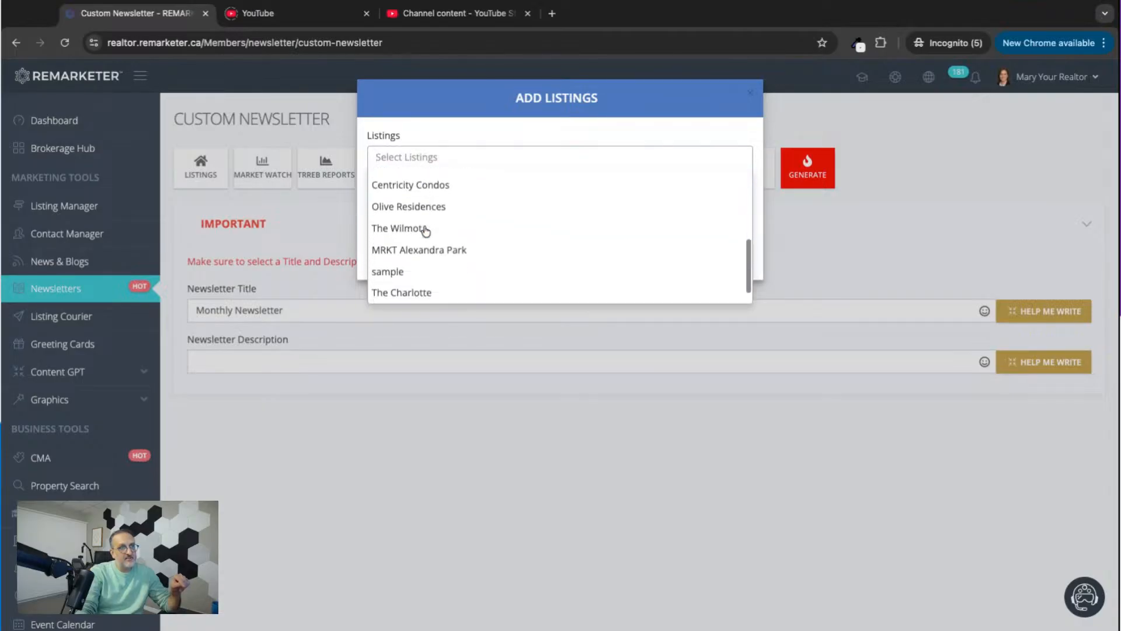
{"action": "scroll", "coordinate": [425, 231], "scroll_direction": "down", "scroll_amount": 1}
{"action": "scroll", "coordinate": [425, 231], "scroll_direction": "up", "scroll_amount": 5}
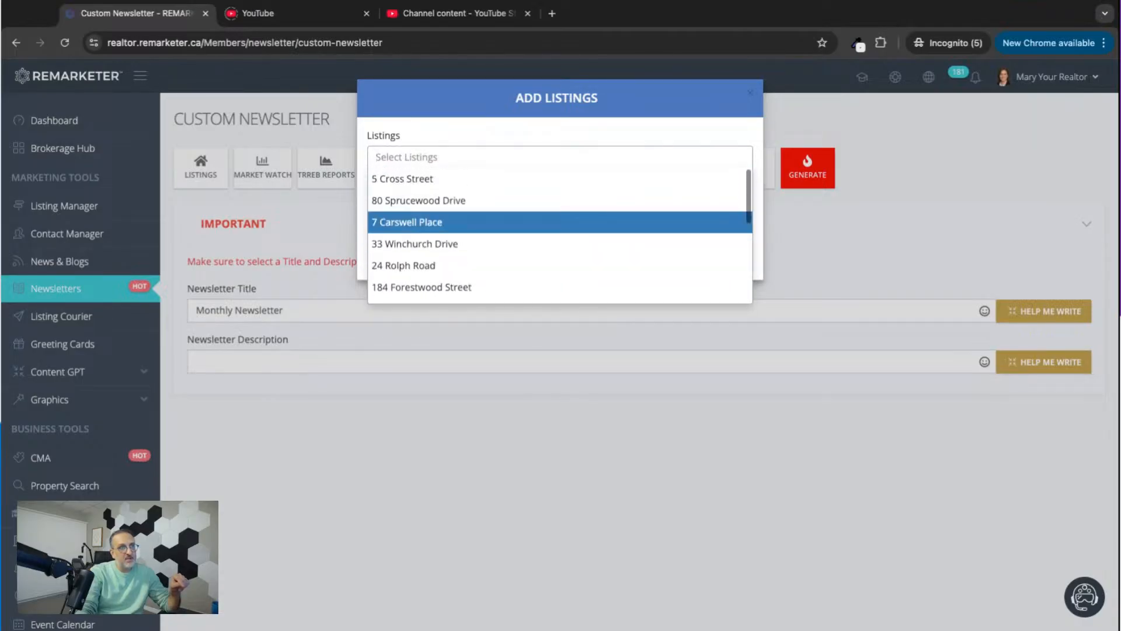
{"action": "scroll", "coordinate": [425, 232], "scroll_direction": "down", "scroll_amount": 3}
{"action": "scroll", "coordinate": [425, 231], "scroll_direction": "up", "scroll_amount": 2}
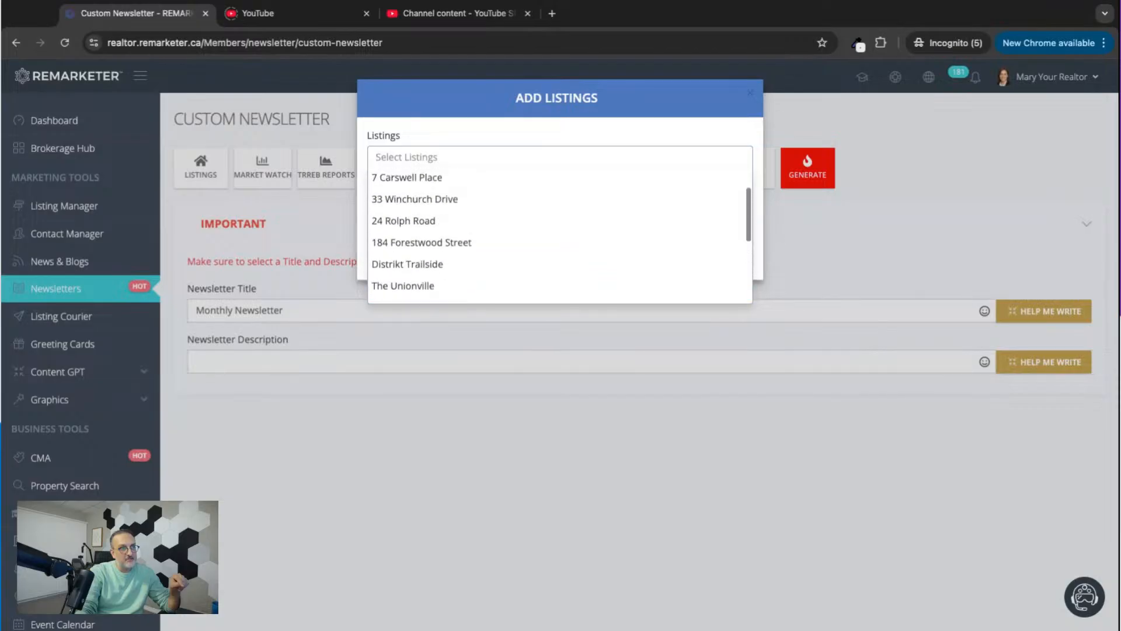
{"action": "scroll", "coordinate": [425, 228], "scroll_direction": "up", "scroll_amount": 1}
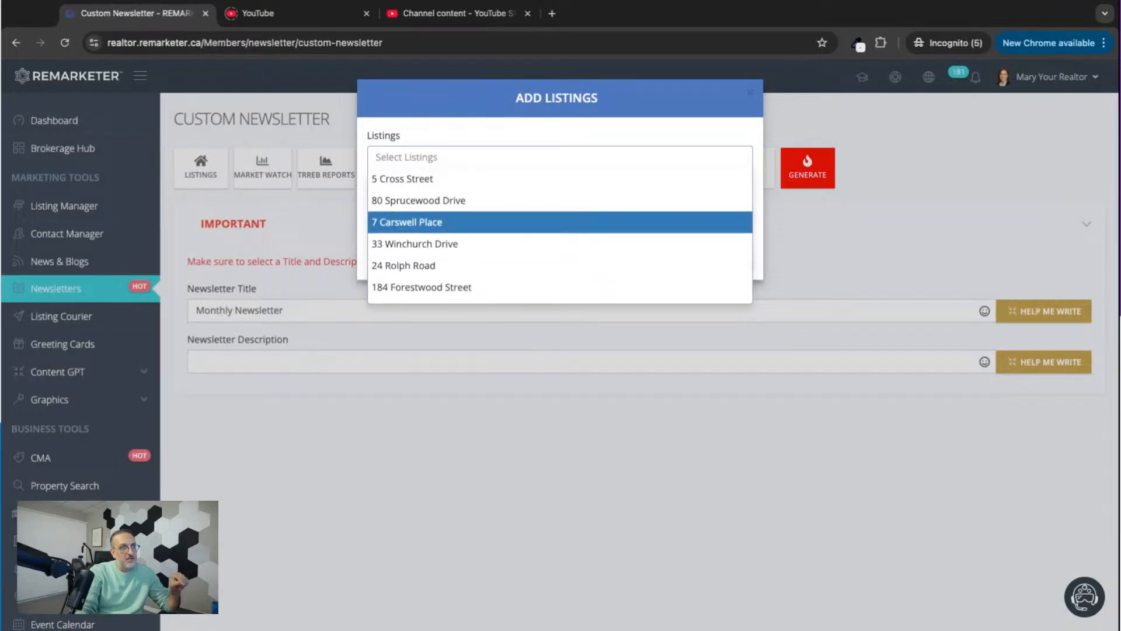
{"action": "left_click", "coordinate": [422, 201]}
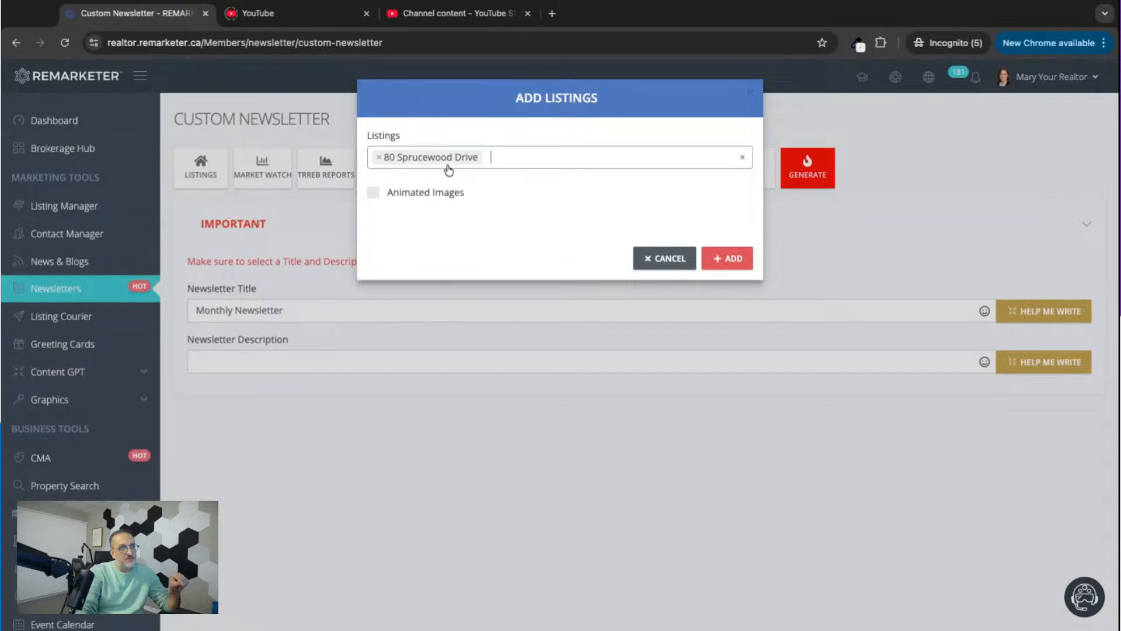
{"action": "left_click", "coordinate": [724, 266]}
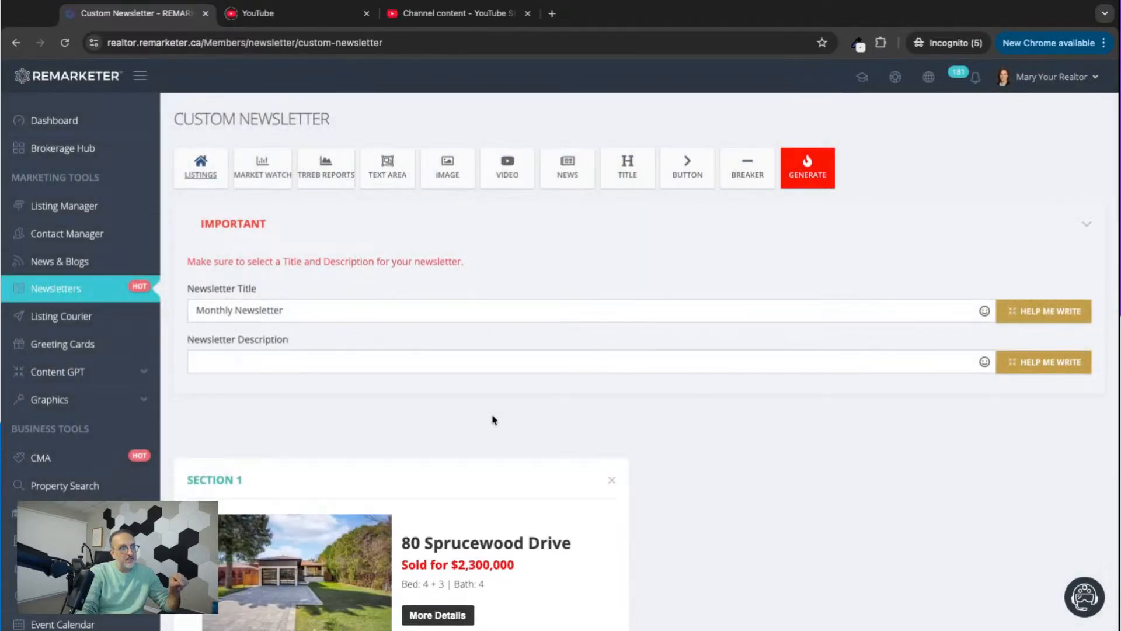
{"action": "scroll", "coordinate": [493, 419], "scroll_direction": "down", "scroll_amount": 3}
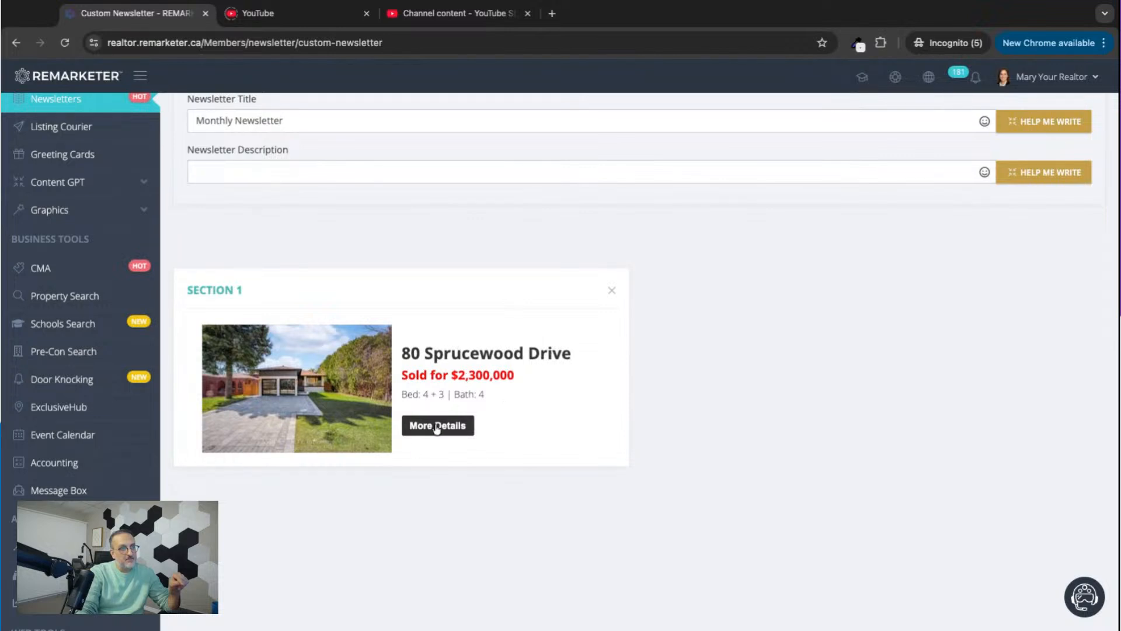
{"action": "scroll", "coordinate": [424, 429], "scroll_direction": "up", "scroll_amount": 3}
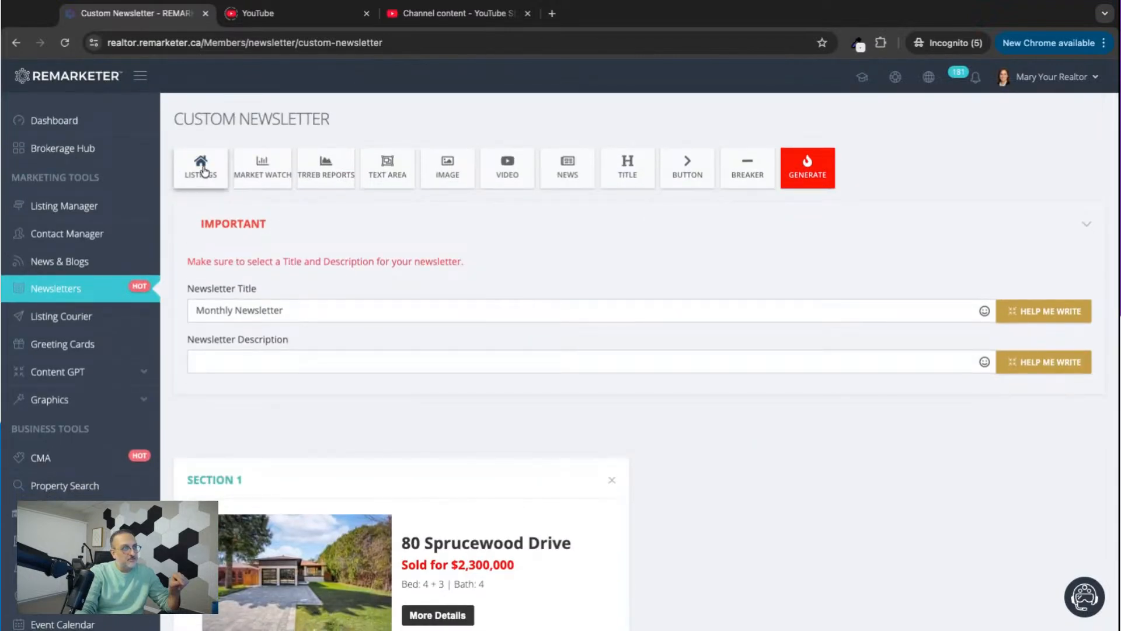
{"action": "left_click", "coordinate": [611, 481]}
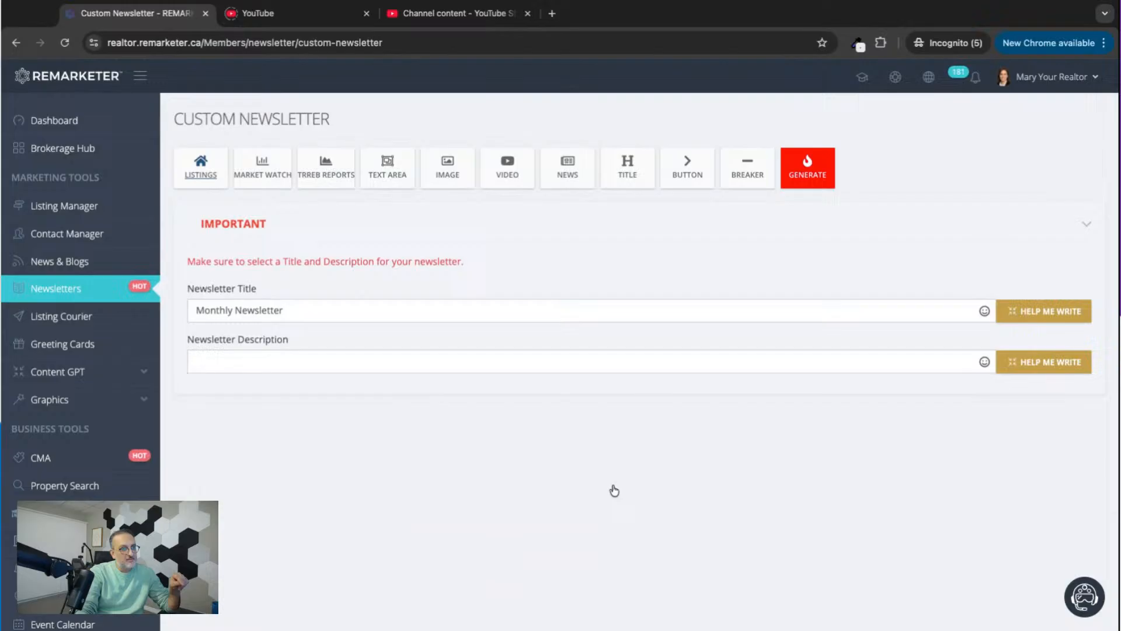
Add one listings section to the newsletter containing the first three available property listings, without animated images.
{"action": "left_click", "coordinate": [207, 167]}
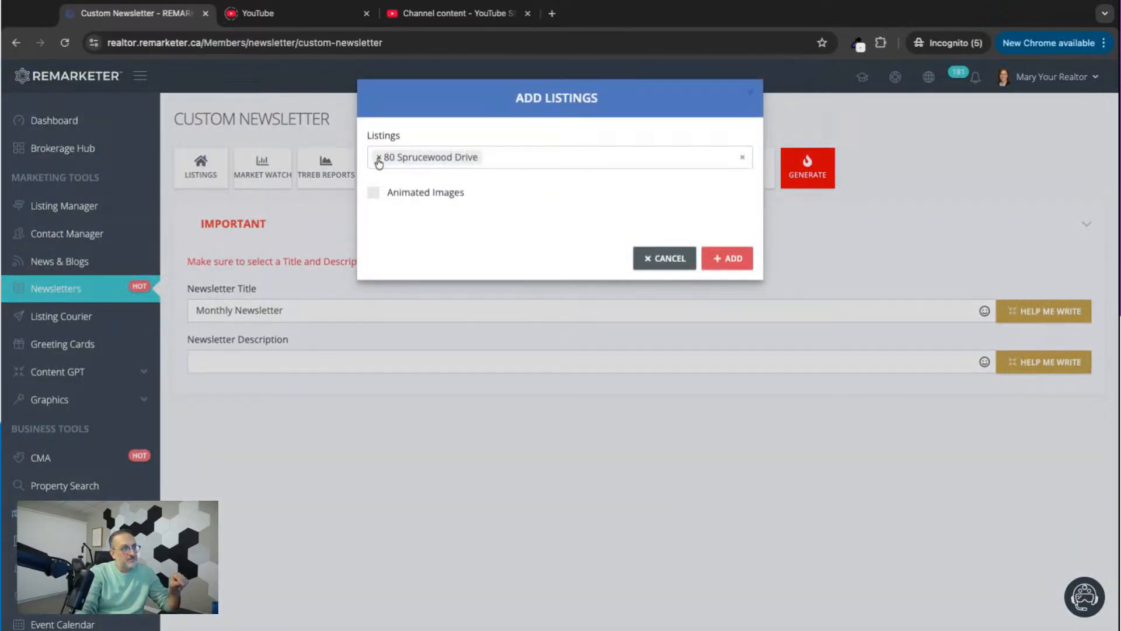
{"action": "left_click", "coordinate": [503, 157]}
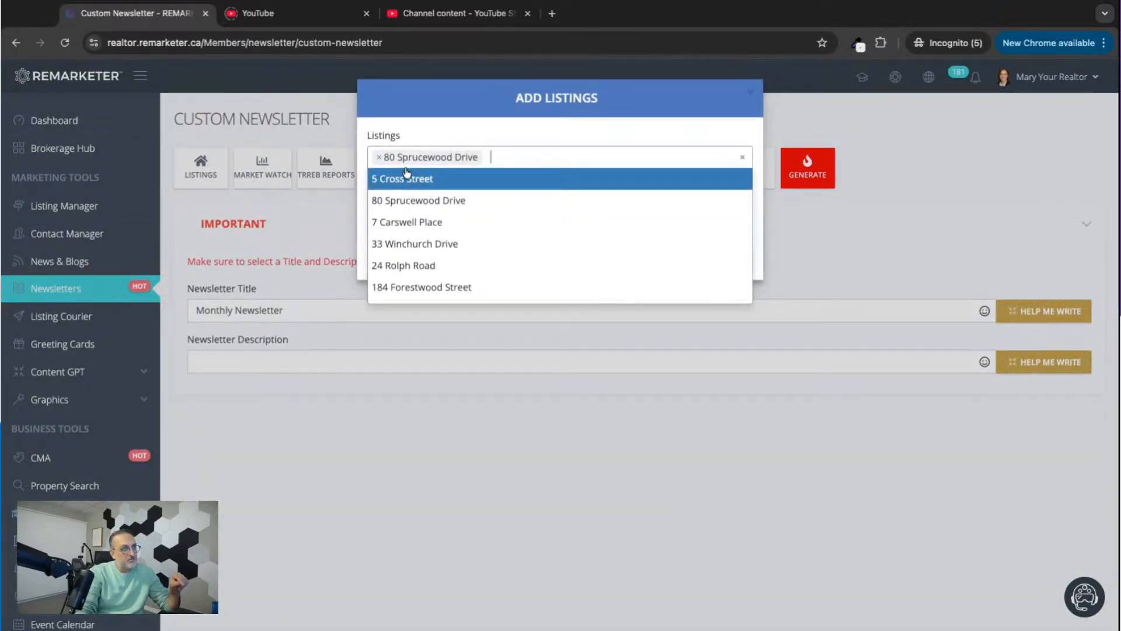
{"action": "left_click", "coordinate": [407, 177]}
{"action": "left_click", "coordinate": [505, 158]}
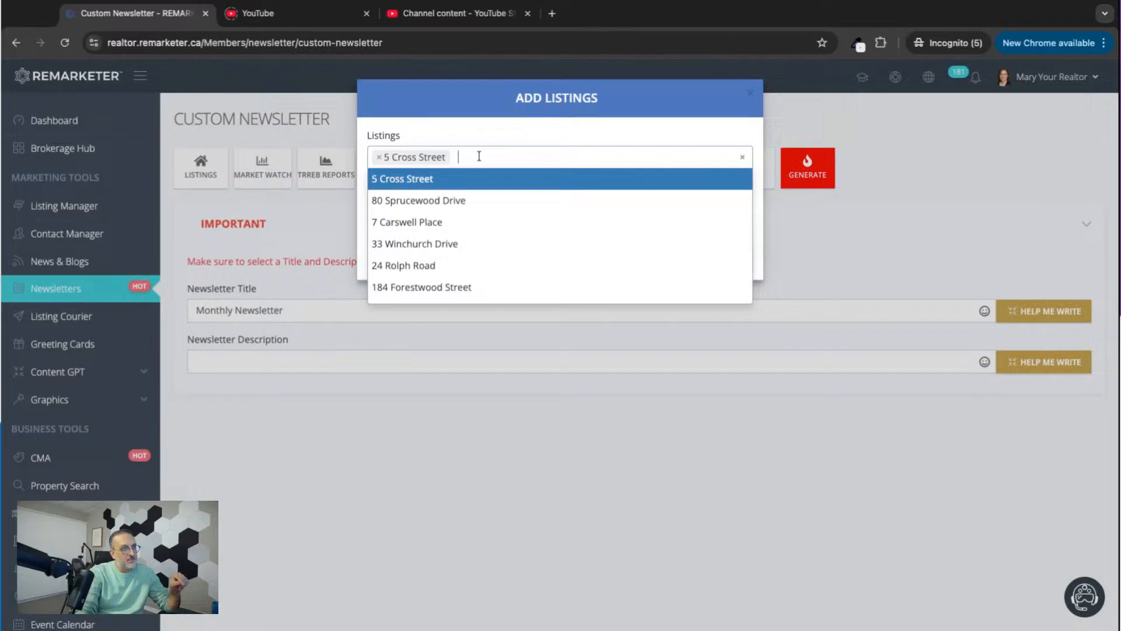
{"action": "left_click", "coordinate": [420, 200]}
{"action": "left_click", "coordinate": [604, 174]}
{"action": "left_click", "coordinate": [458, 222]}
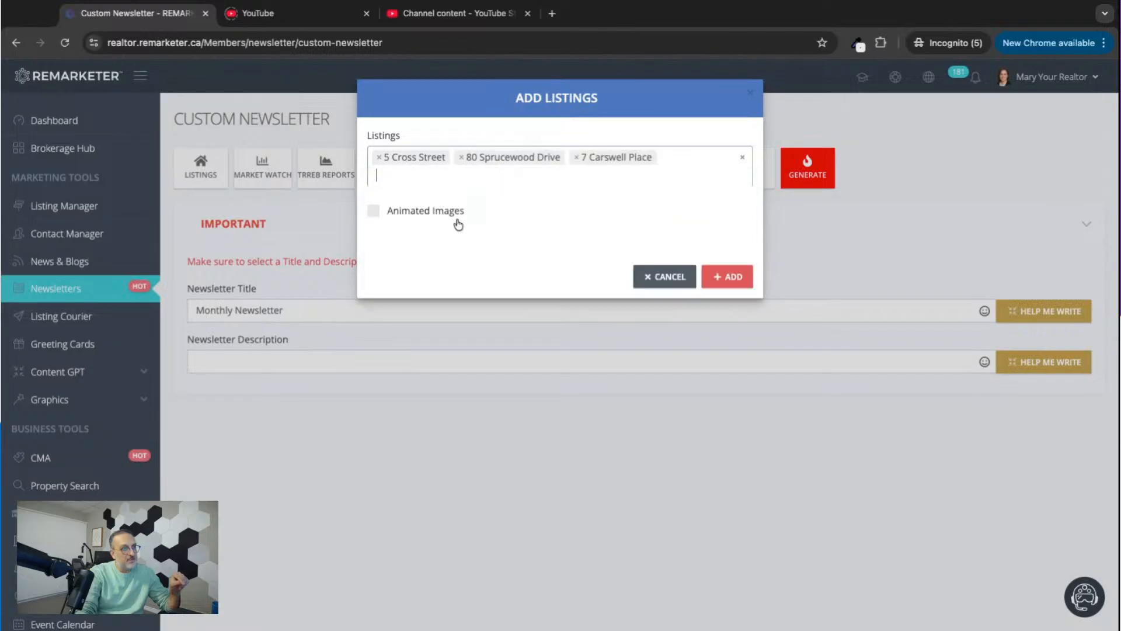
{"action": "left_click", "coordinate": [730, 278]}
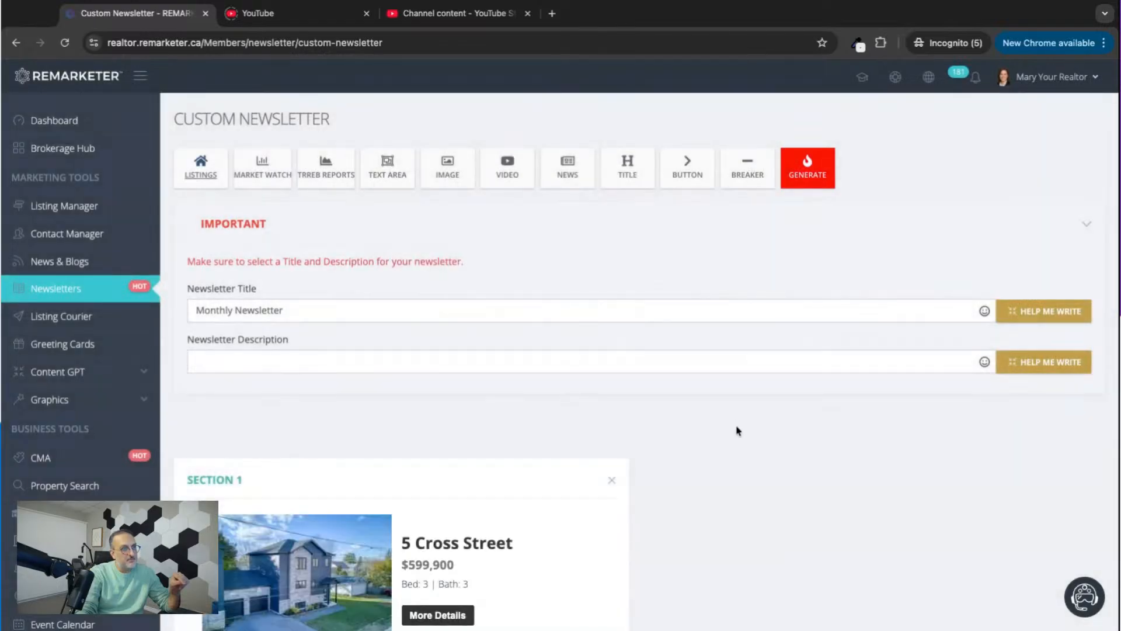
{"action": "scroll", "coordinate": [737, 431], "scroll_direction": "down", "scroll_amount": 6}
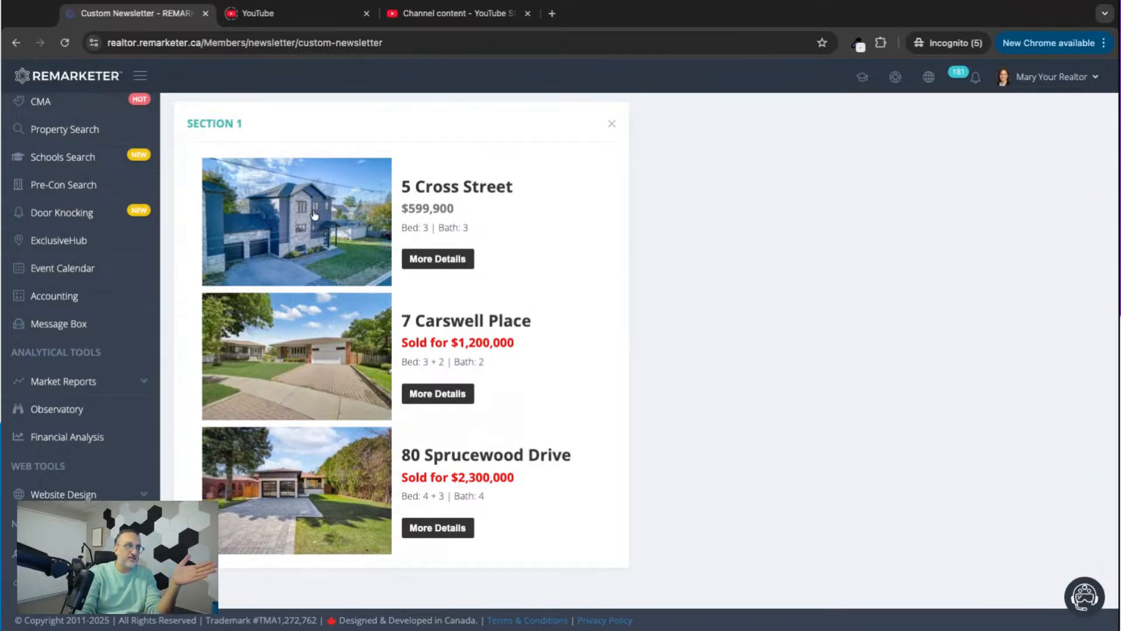
{"action": "scroll", "coordinate": [314, 215], "scroll_direction": "up", "scroll_amount": 1}
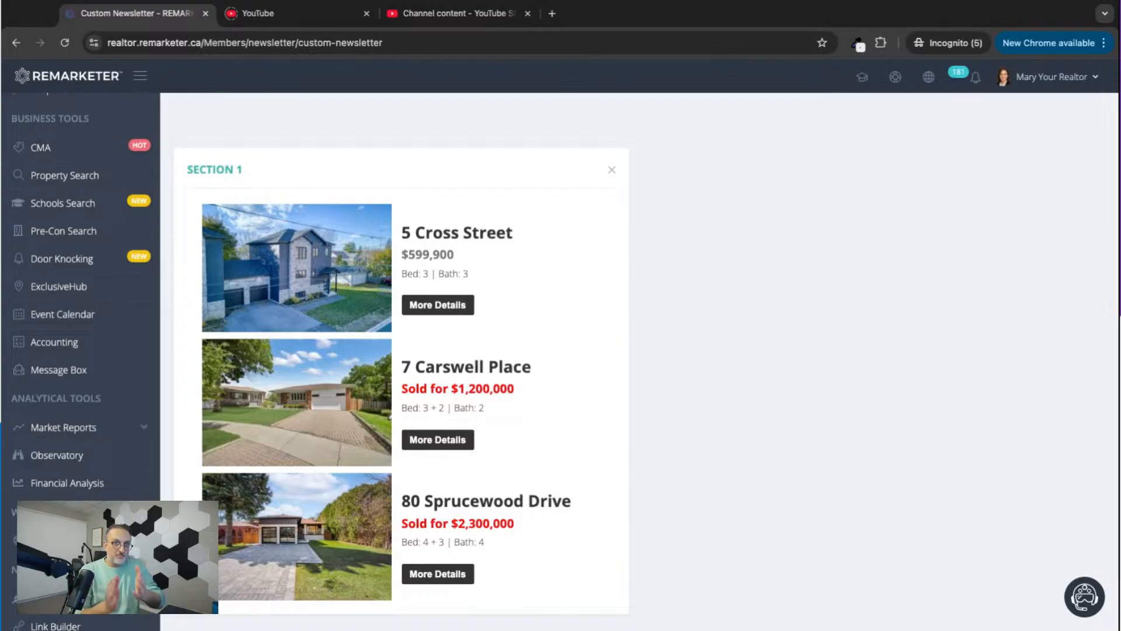
{"action": "scroll", "coordinate": [117, 362], "scroll_direction": "up", "scroll_amount": 3}
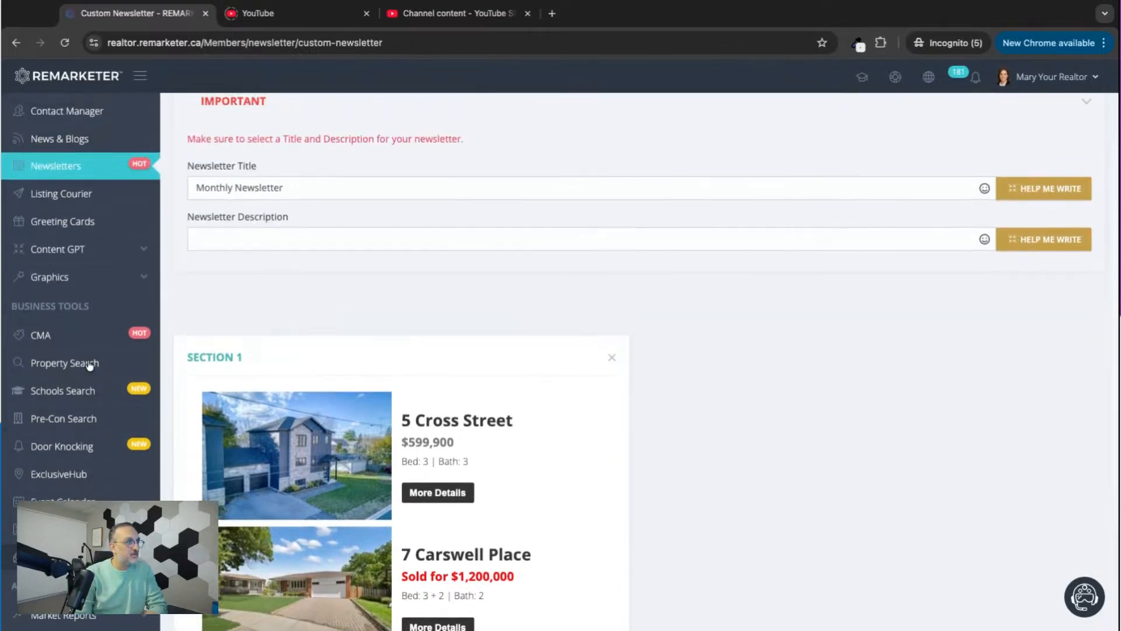
Review the section holding the three property listings and remove it from the newsletter.
{"action": "scroll", "coordinate": [365, 454], "scroll_direction": "down", "scroll_amount": 4}
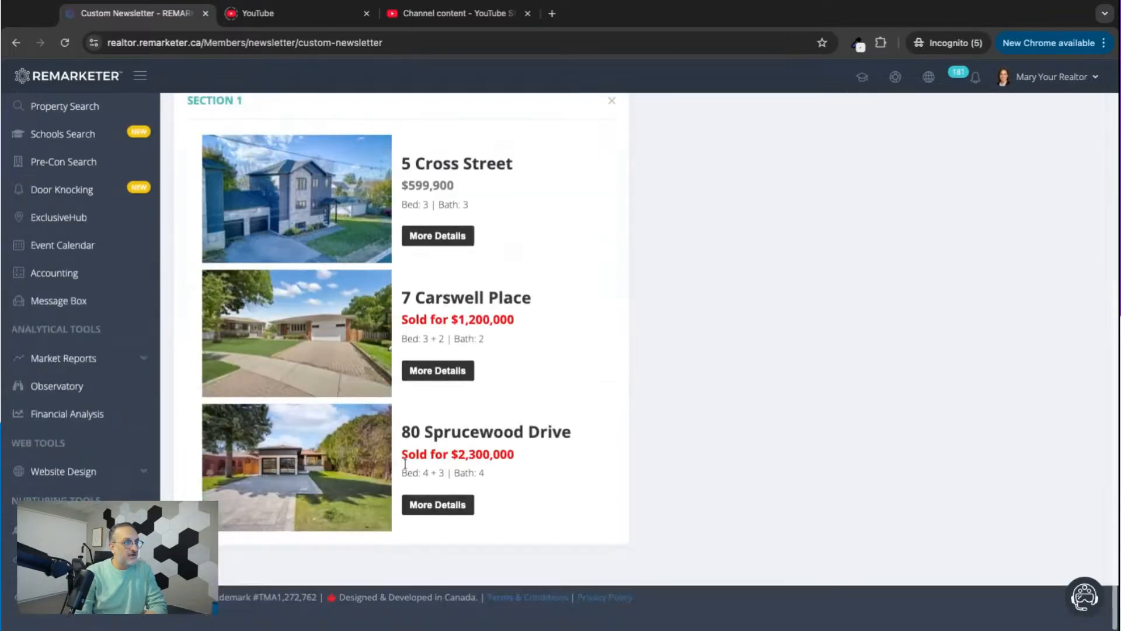
{"action": "scroll", "coordinate": [405, 463], "scroll_direction": "up", "scroll_amount": 6}
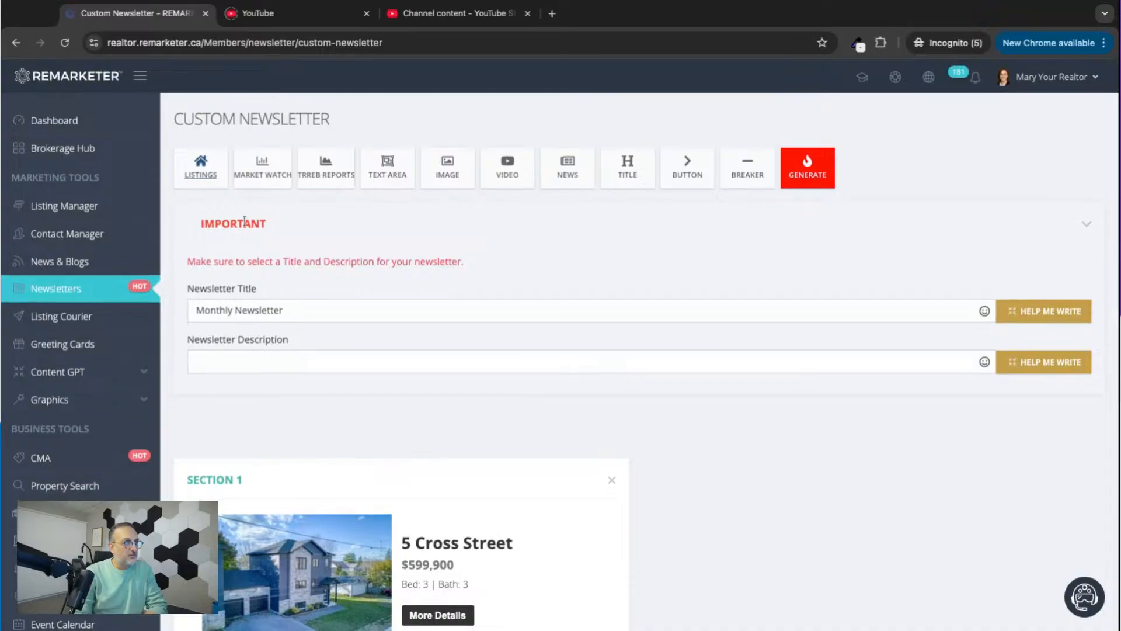
{"action": "left_click", "coordinate": [612, 481]}
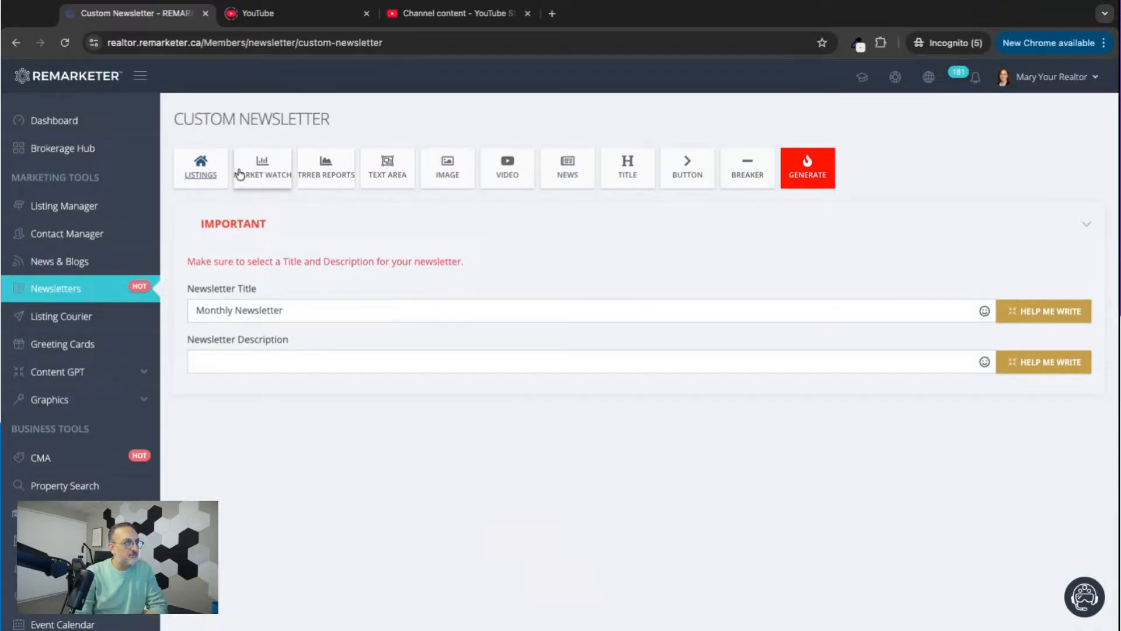
Try adding a listings section with only the Centricity Condos pre-construction project, without animated images, and remove that section again.
{"action": "left_click", "coordinate": [200, 167]}
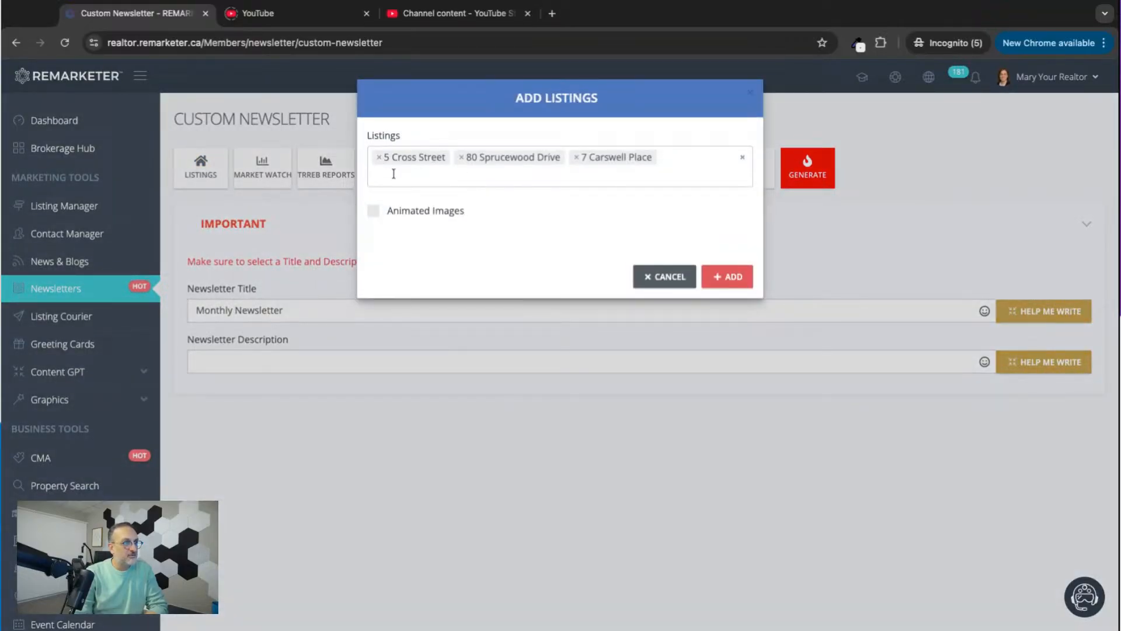
{"action": "left_click", "coordinate": [393, 174]}
{"action": "scroll", "coordinate": [432, 260], "scroll_direction": "down", "scroll_amount": 1}
{"action": "scroll", "coordinate": [432, 260], "scroll_direction": "down", "scroll_amount": 4}
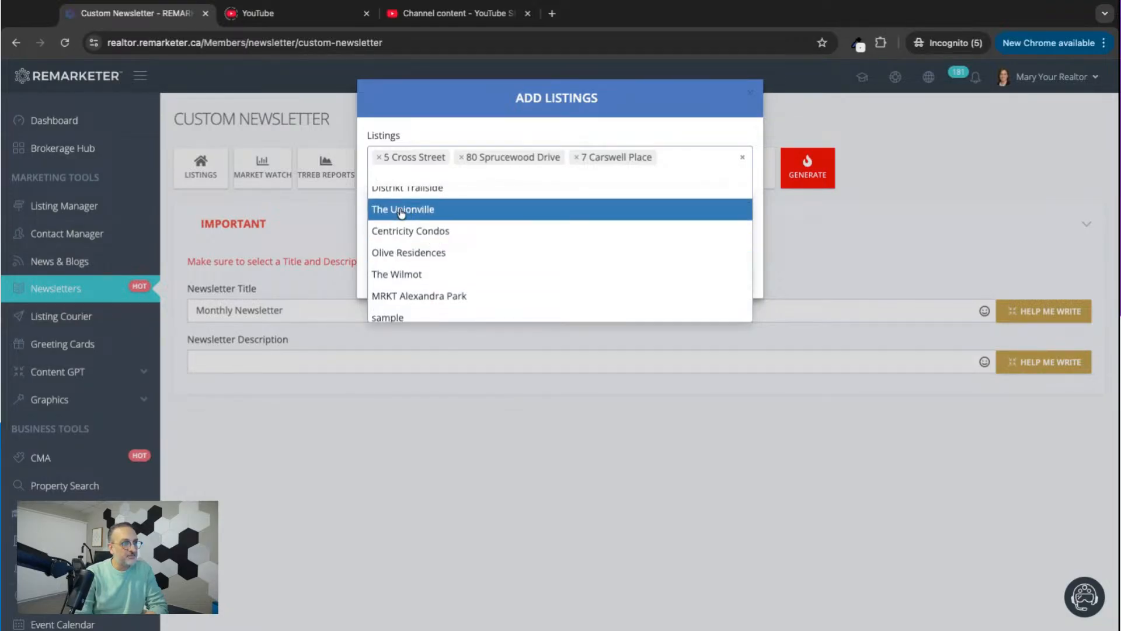
{"action": "left_click", "coordinate": [396, 231]}
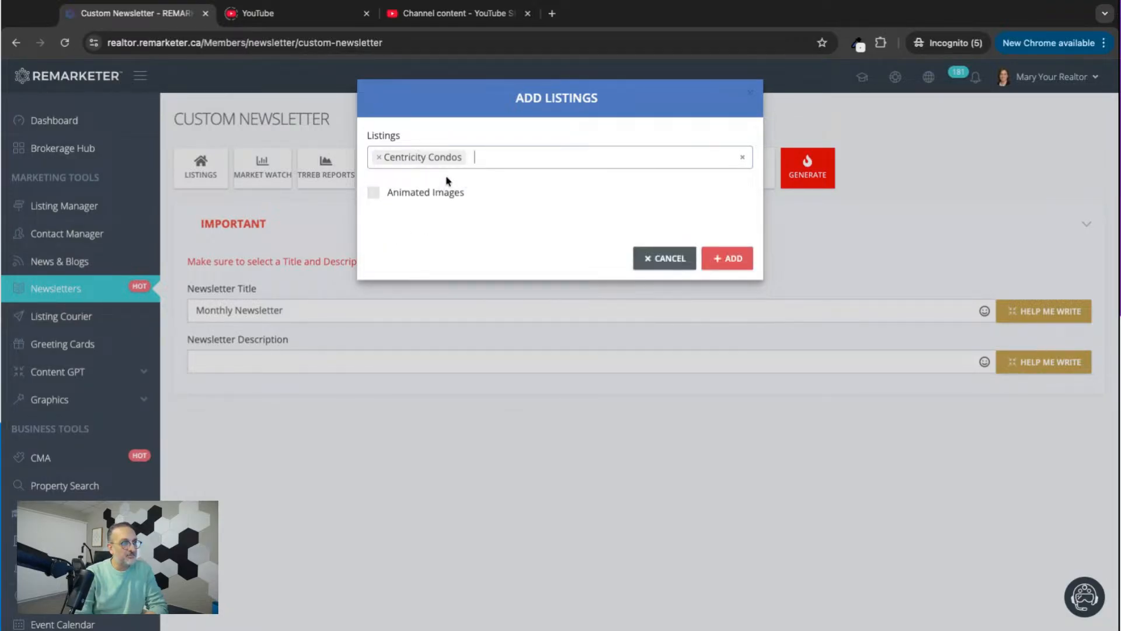
{"action": "left_click", "coordinate": [735, 258]}
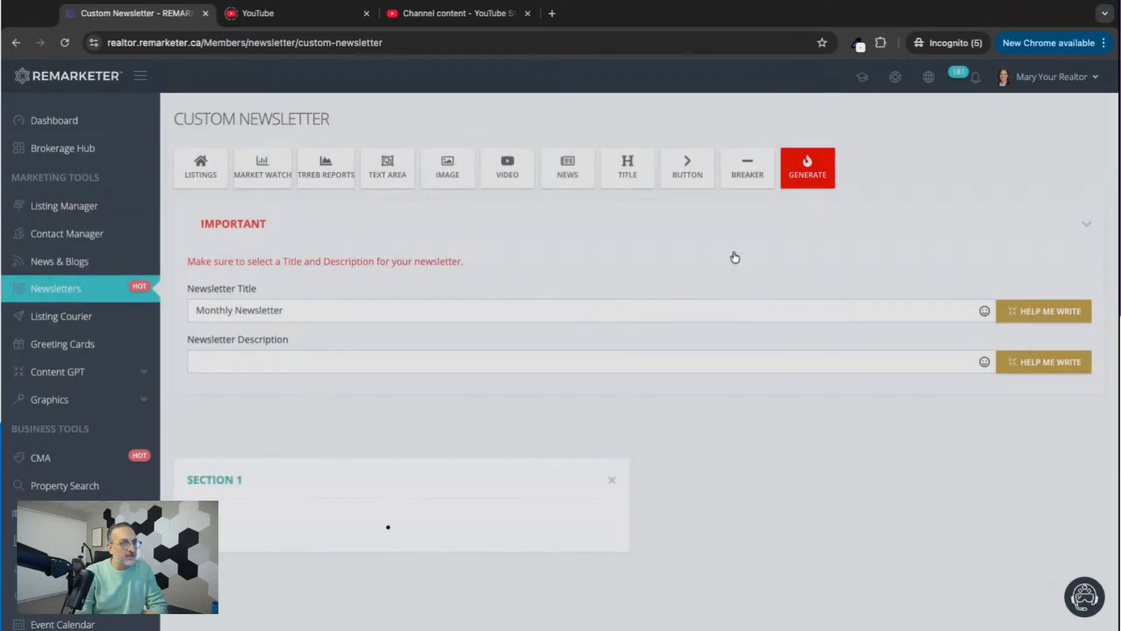
{"action": "scroll", "coordinate": [712, 484], "scroll_direction": "down", "scroll_amount": 5}
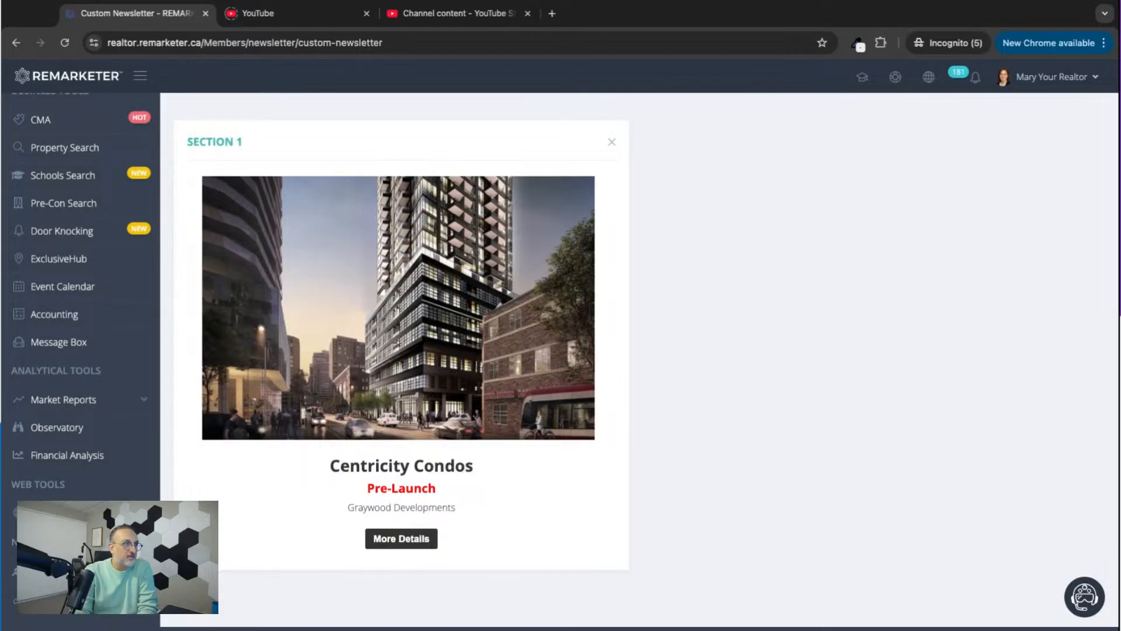
{"action": "scroll", "coordinate": [612, 483], "scroll_direction": "up", "scroll_amount": 5}
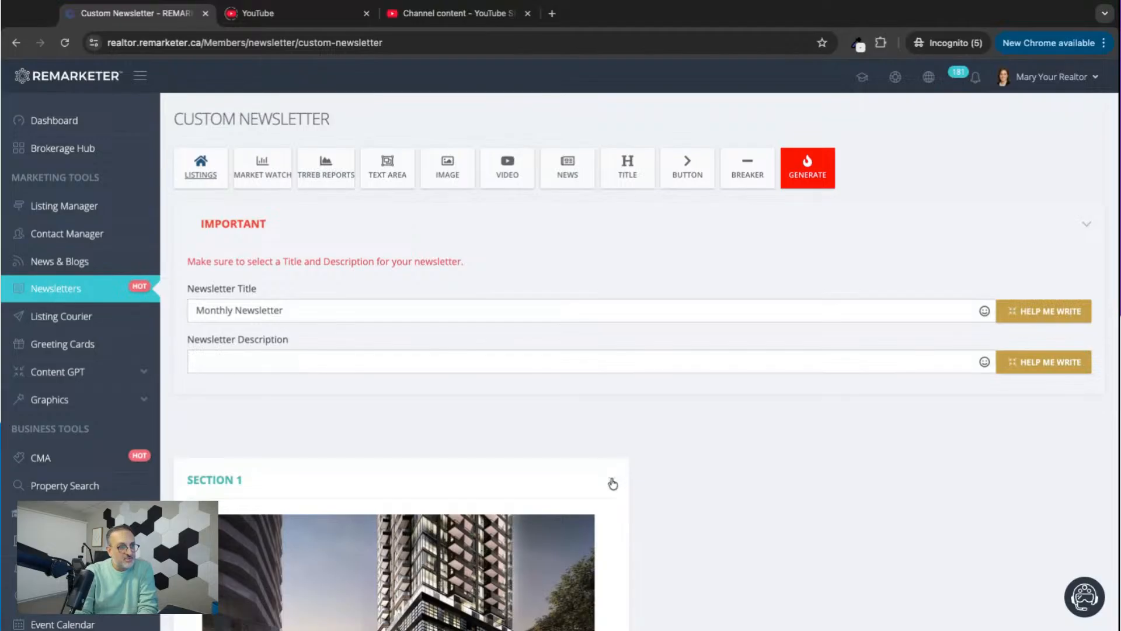
{"action": "left_click", "coordinate": [612, 484]}
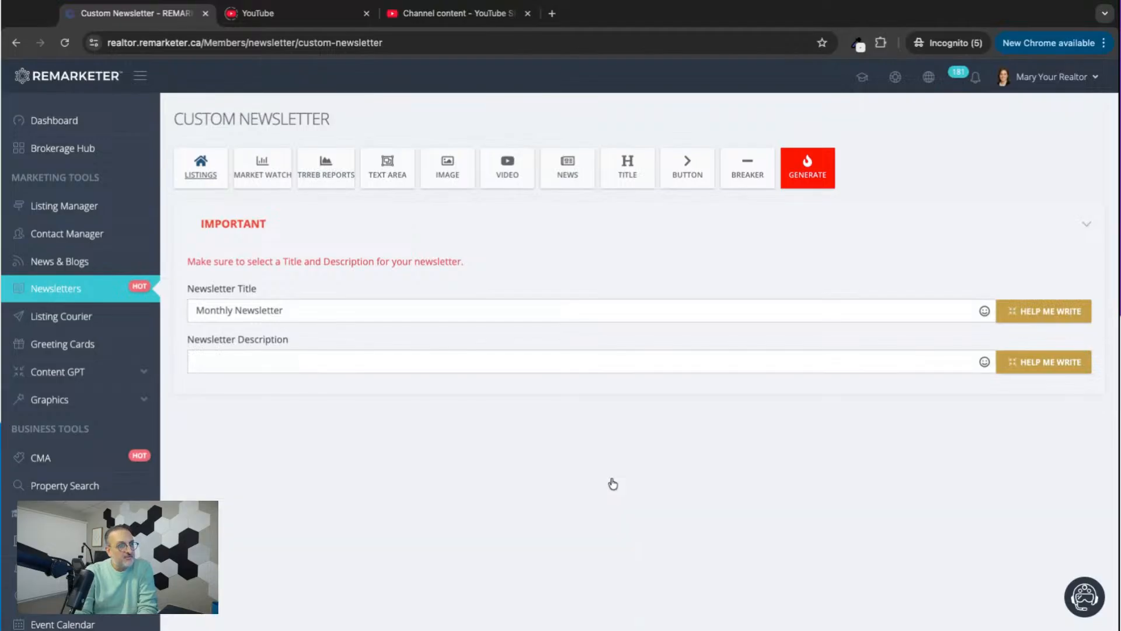
Add a listings section containing only the second available property listing, with animated images enabled.
{"action": "left_click", "coordinate": [200, 169]}
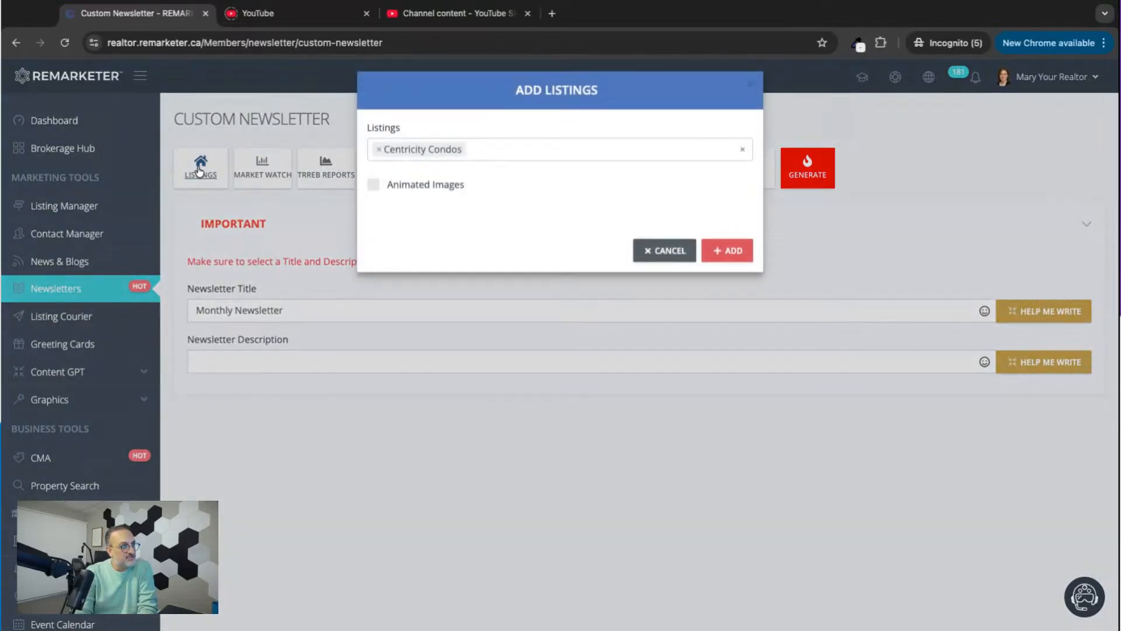
{"action": "left_click", "coordinate": [378, 158]}
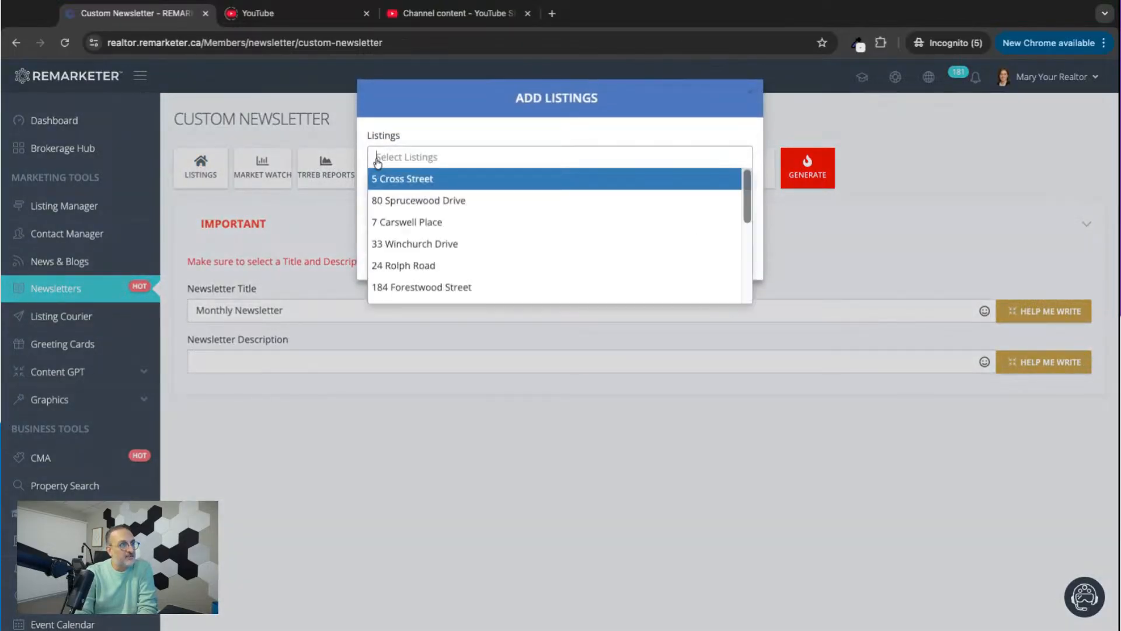
{"action": "left_click", "coordinate": [407, 201]}
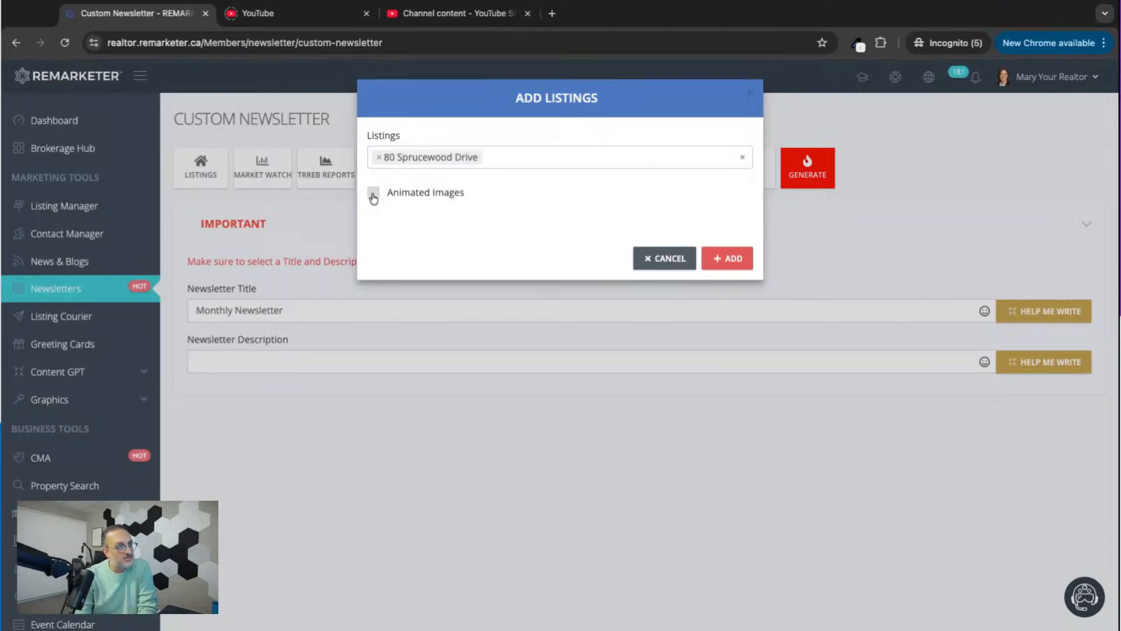
{"action": "left_click", "coordinate": [730, 261]}
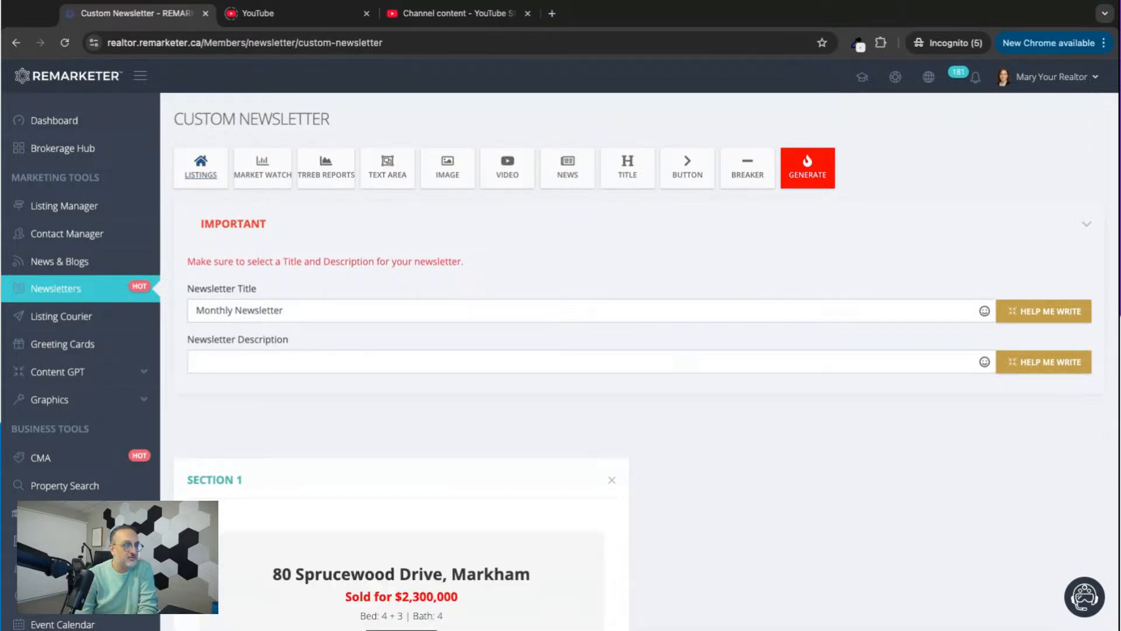
Examine the animated photos and details in the listing section, and remove that section from the newsletter.
{"action": "scroll", "coordinate": [672, 543], "scroll_direction": "down", "scroll_amount": 4}
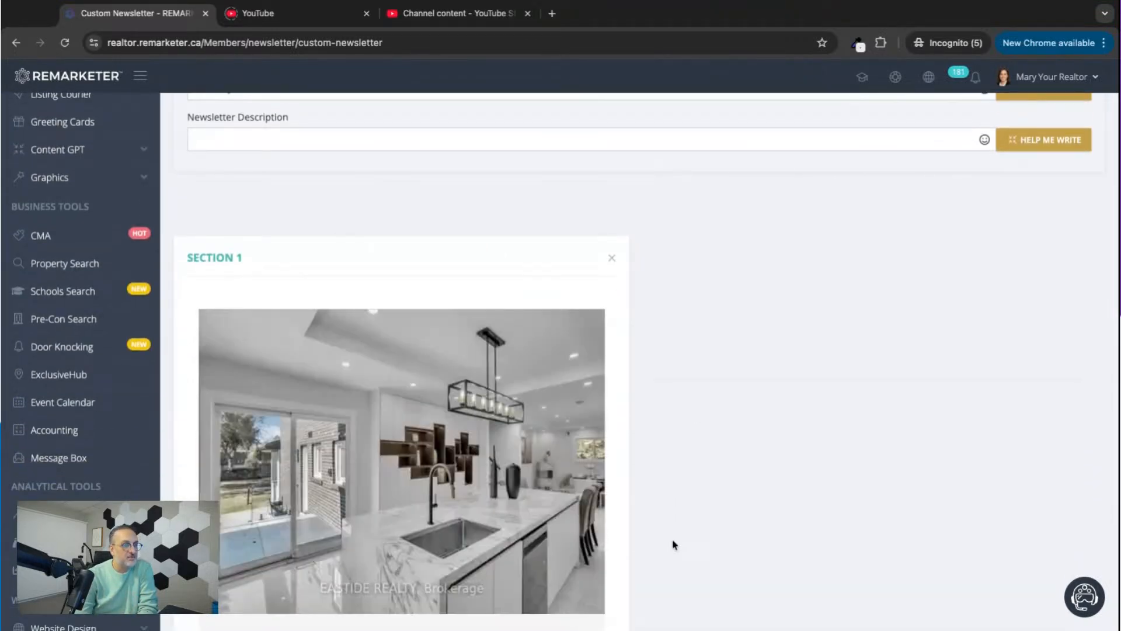
{"action": "scroll", "coordinate": [672, 540], "scroll_direction": "down", "scroll_amount": 2}
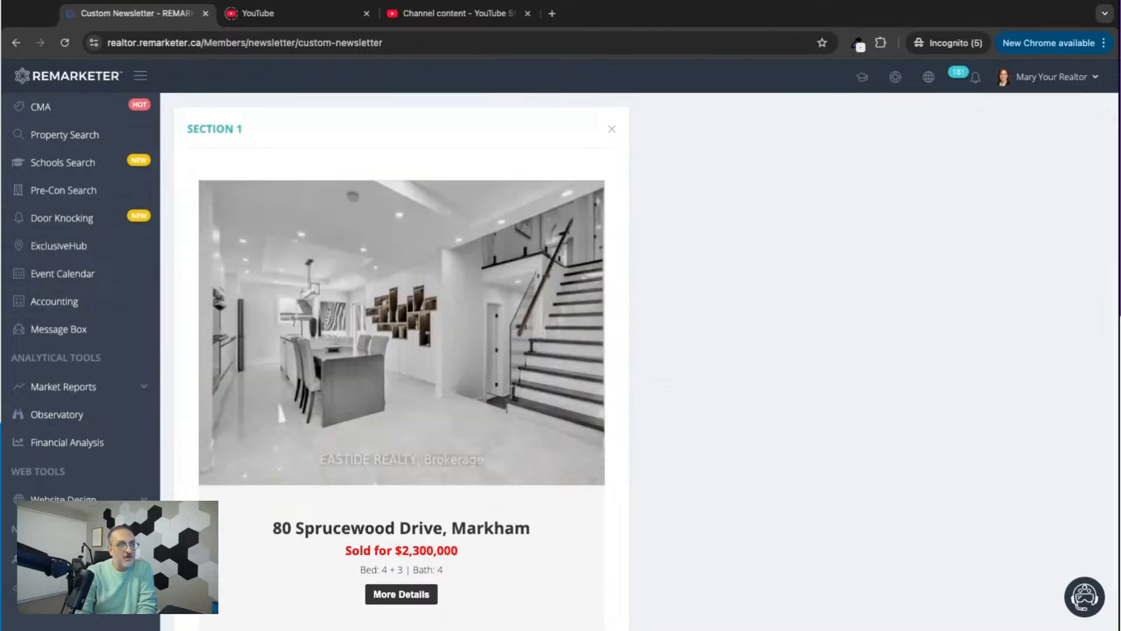
{"action": "scroll", "coordinate": [402, 350], "scroll_direction": "down", "scroll_amount": 2}
{"action": "scroll", "coordinate": [584, 350], "scroll_direction": "up", "scroll_amount": 6}
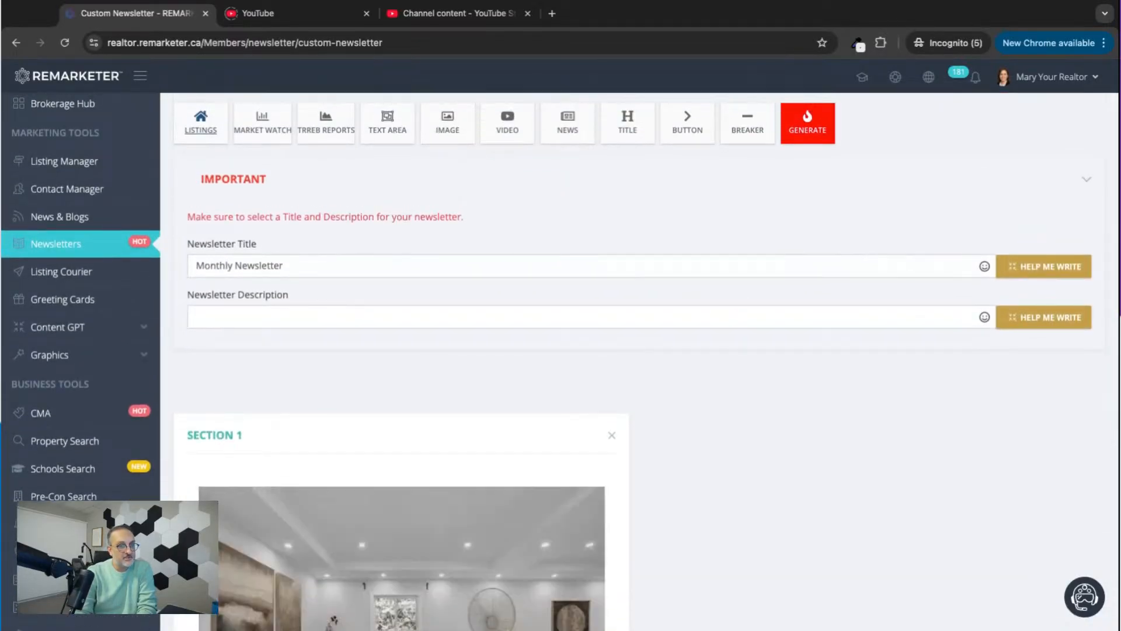
{"action": "scroll", "coordinate": [584, 351], "scroll_direction": "down", "scroll_amount": 6}
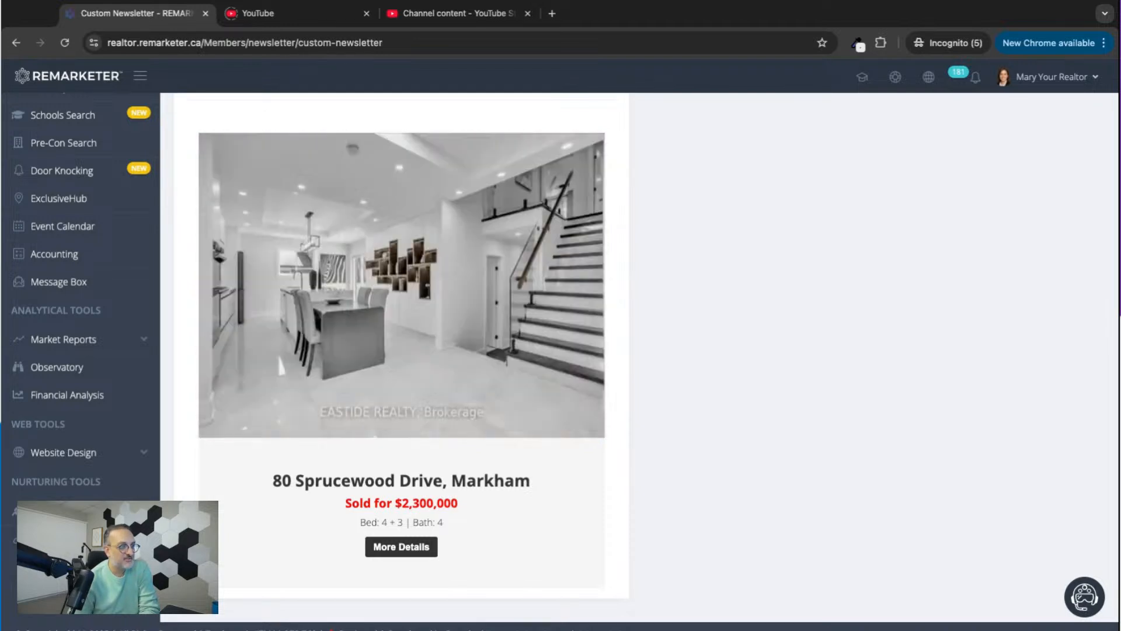
{"action": "scroll", "coordinate": [560, 351], "scroll_direction": "up", "scroll_amount": 1}
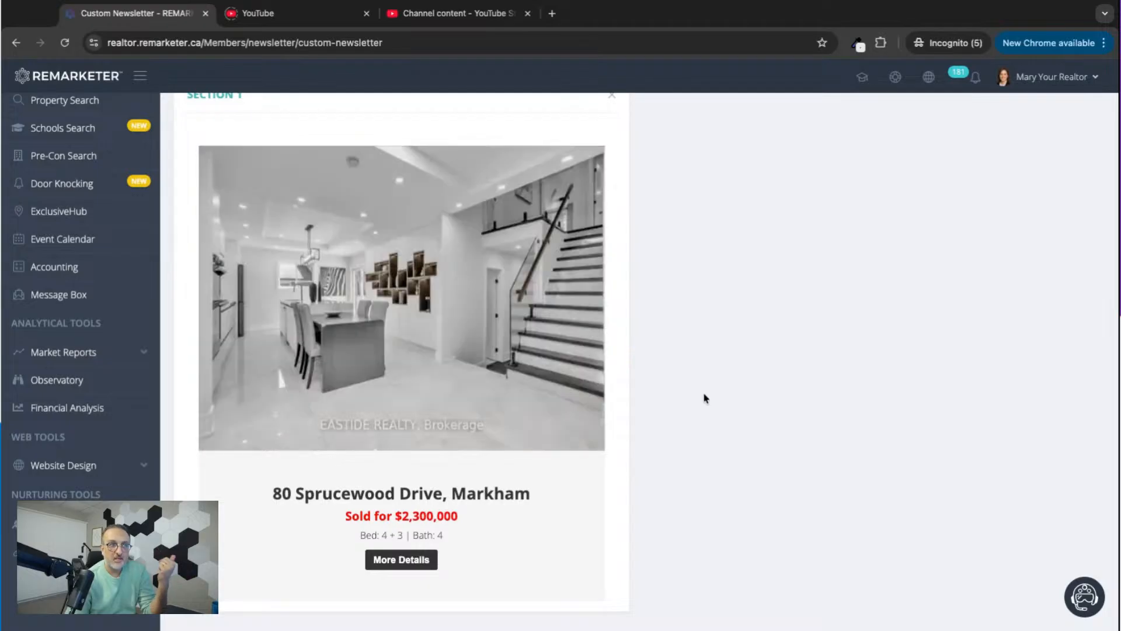
{"action": "scroll", "coordinate": [560, 350], "scroll_direction": "up", "scroll_amount": 2}
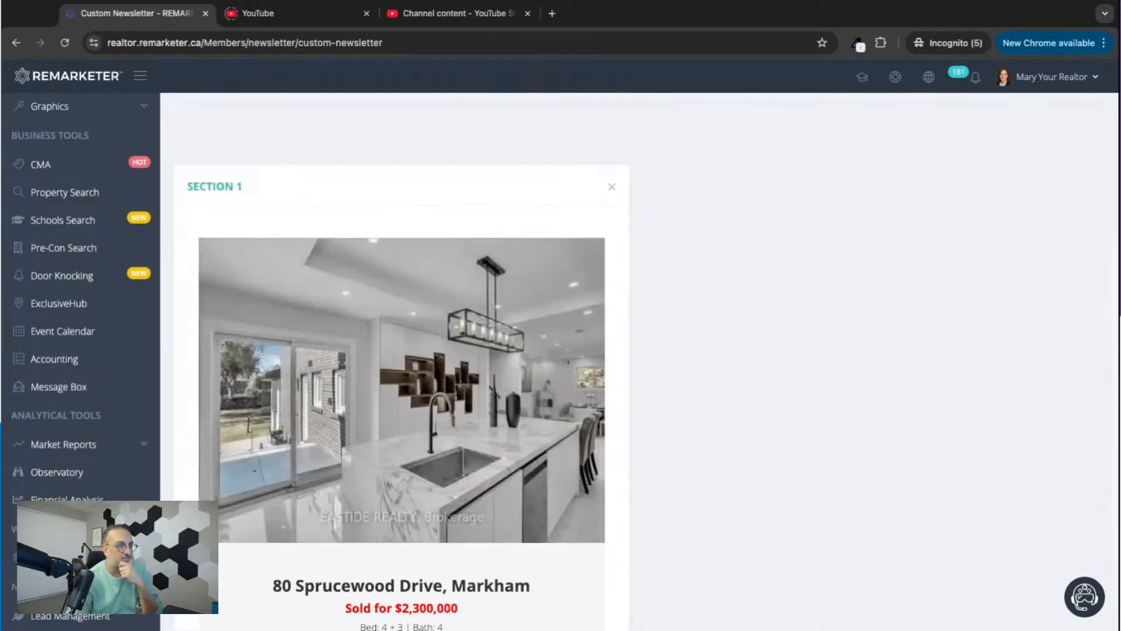
{"action": "scroll", "coordinate": [561, 350], "scroll_direction": "up", "scroll_amount": 3}
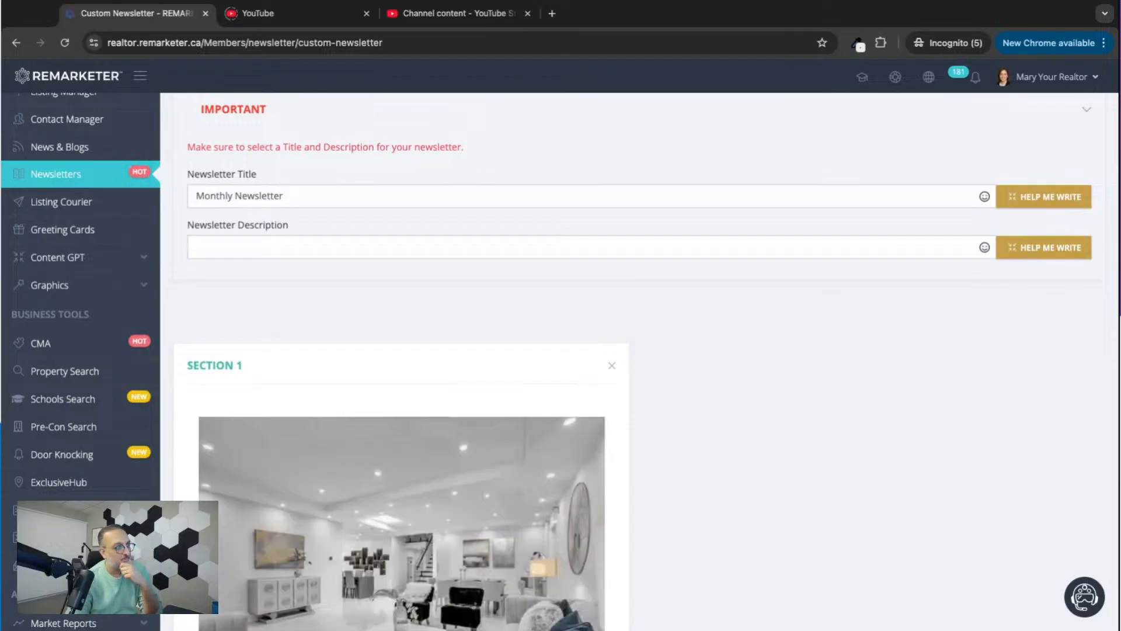
{"action": "scroll", "coordinate": [311, 347], "scroll_direction": "up", "scroll_amount": 2}
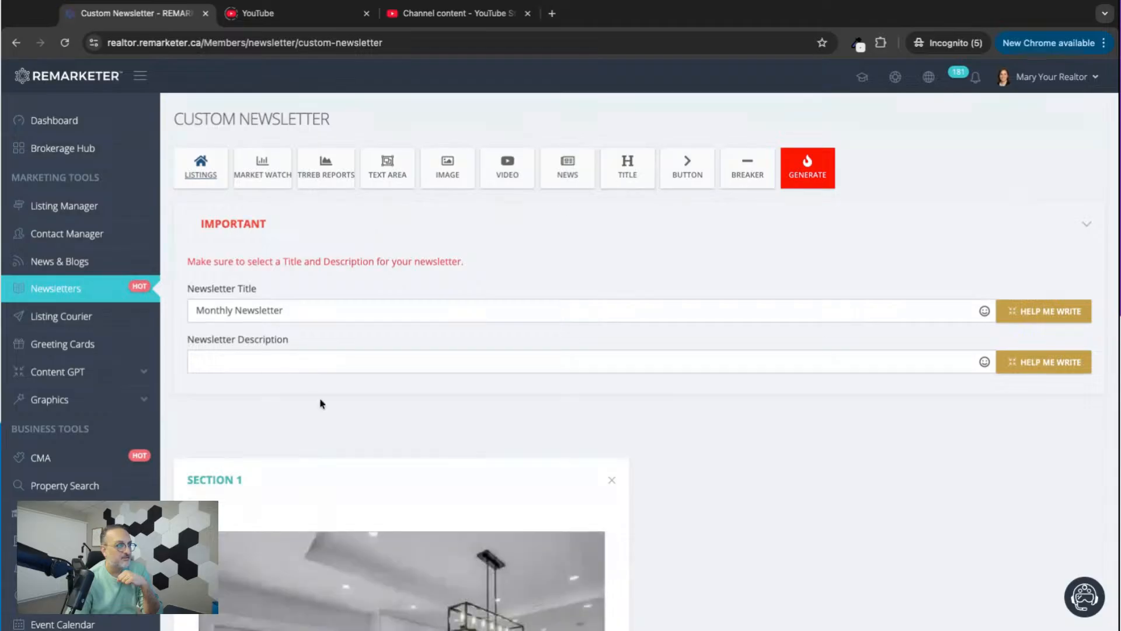
{"action": "left_click", "coordinate": [612, 480]}
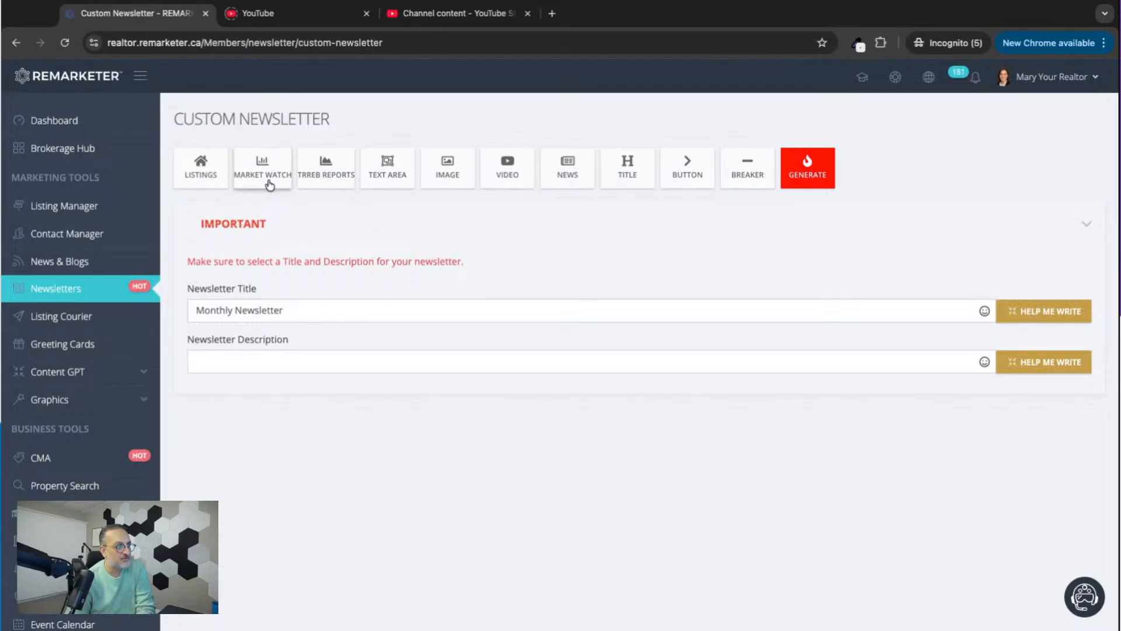
Expand the Market Reports tools and compare their report types with the Market Watch and TRREB Reports newsletter sections.
{"action": "scroll", "coordinate": [176, 456], "scroll_direction": "down", "scroll_amount": 5}
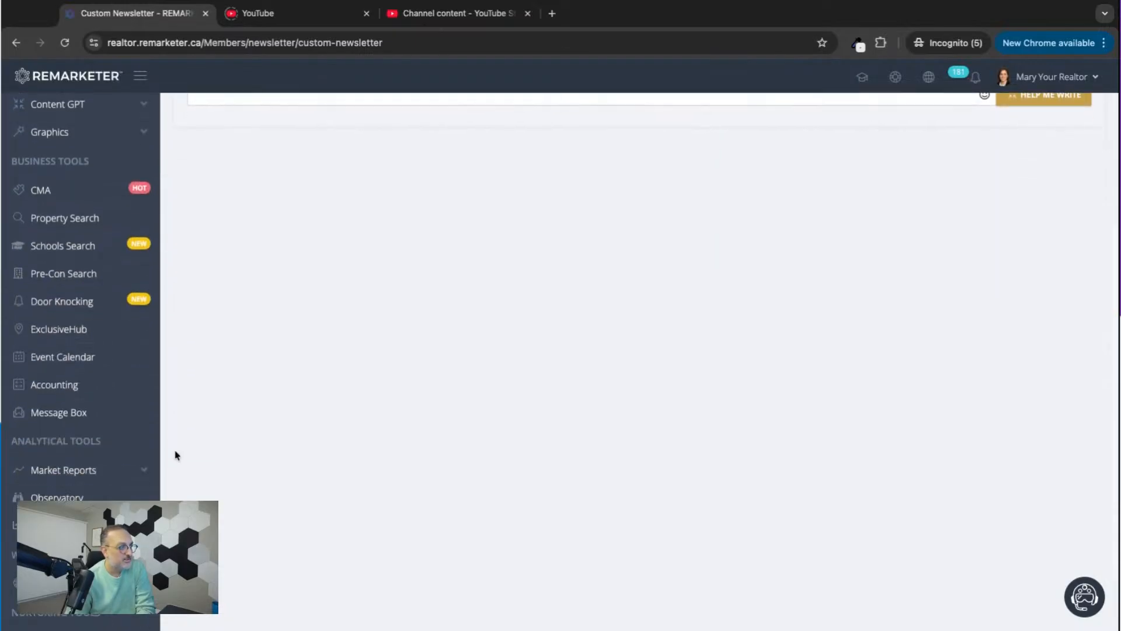
{"action": "left_click", "coordinate": [144, 381]}
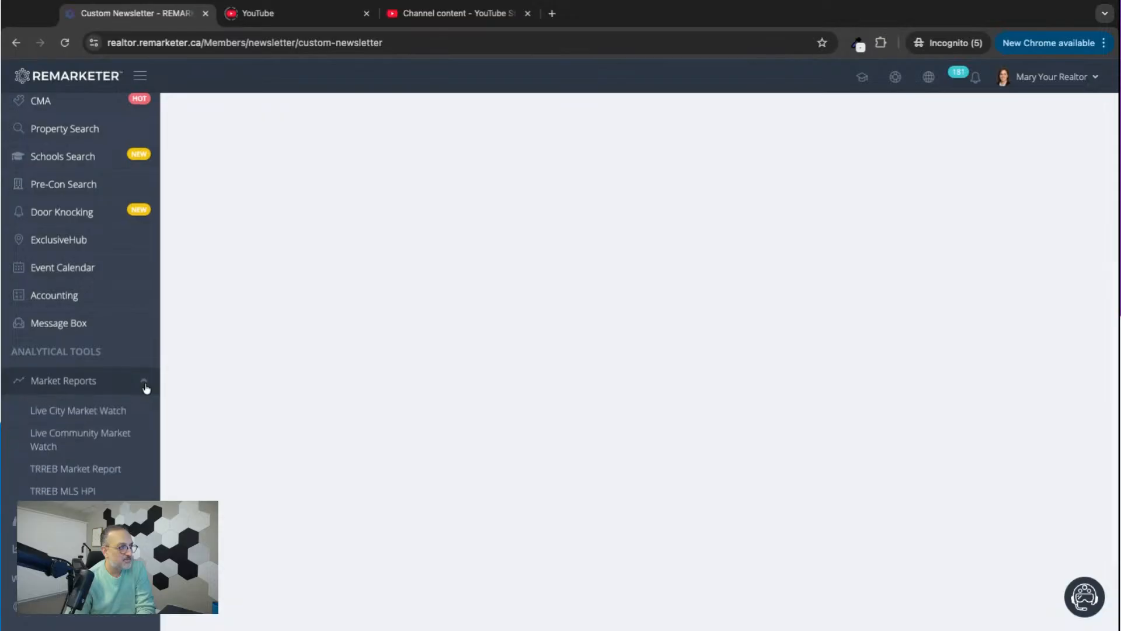
{"action": "scroll", "coordinate": [127, 382], "scroll_direction": "down", "scroll_amount": 2}
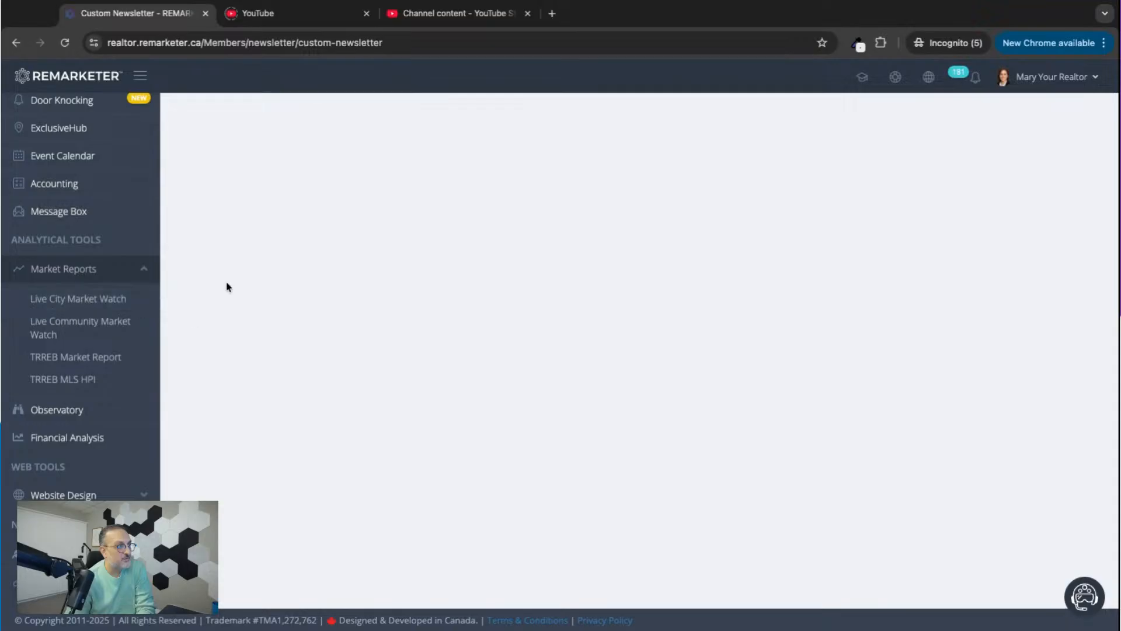
{"action": "scroll", "coordinate": [225, 286], "scroll_direction": "up", "scroll_amount": 8}
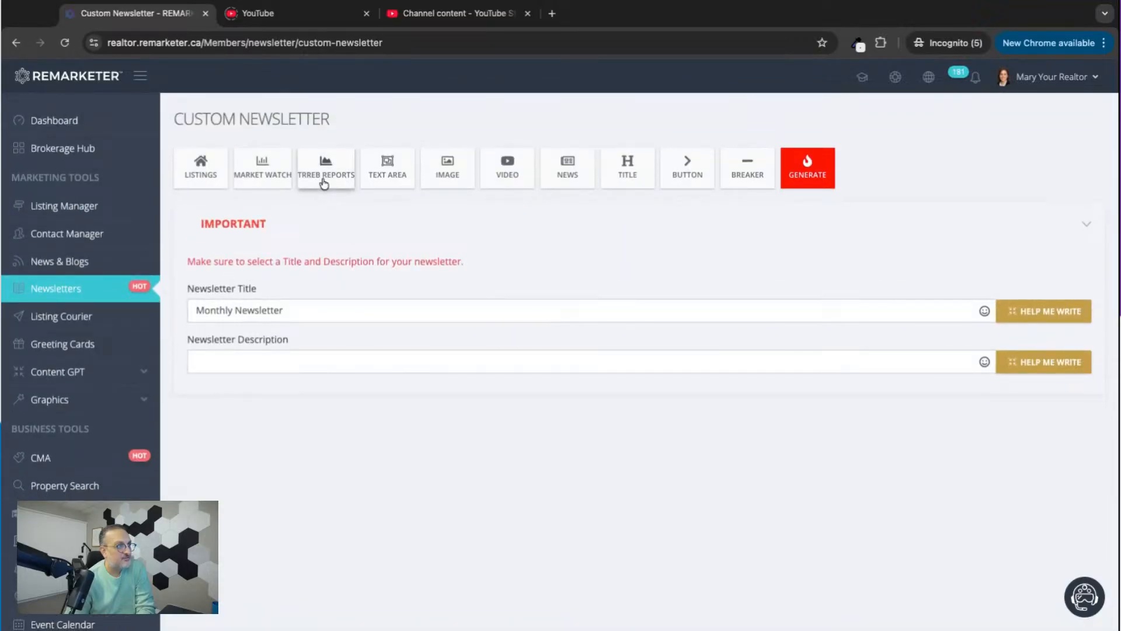
{"action": "scroll", "coordinate": [350, 409], "scroll_direction": "down", "scroll_amount": 8}
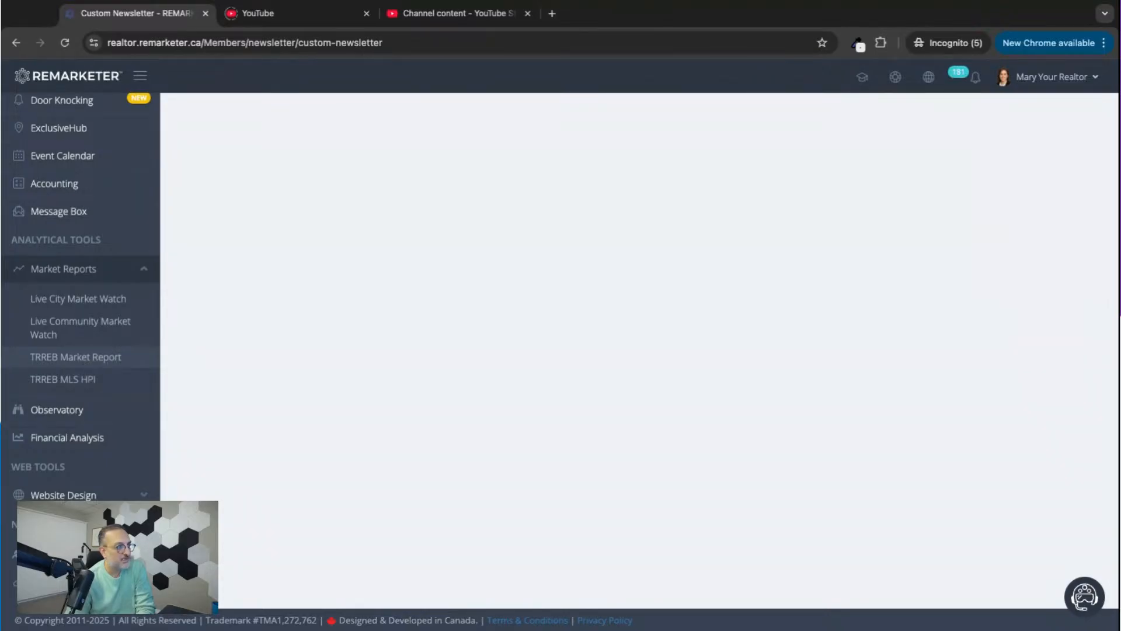
{"action": "scroll", "coordinate": [235, 365], "scroll_direction": "up", "scroll_amount": 8}
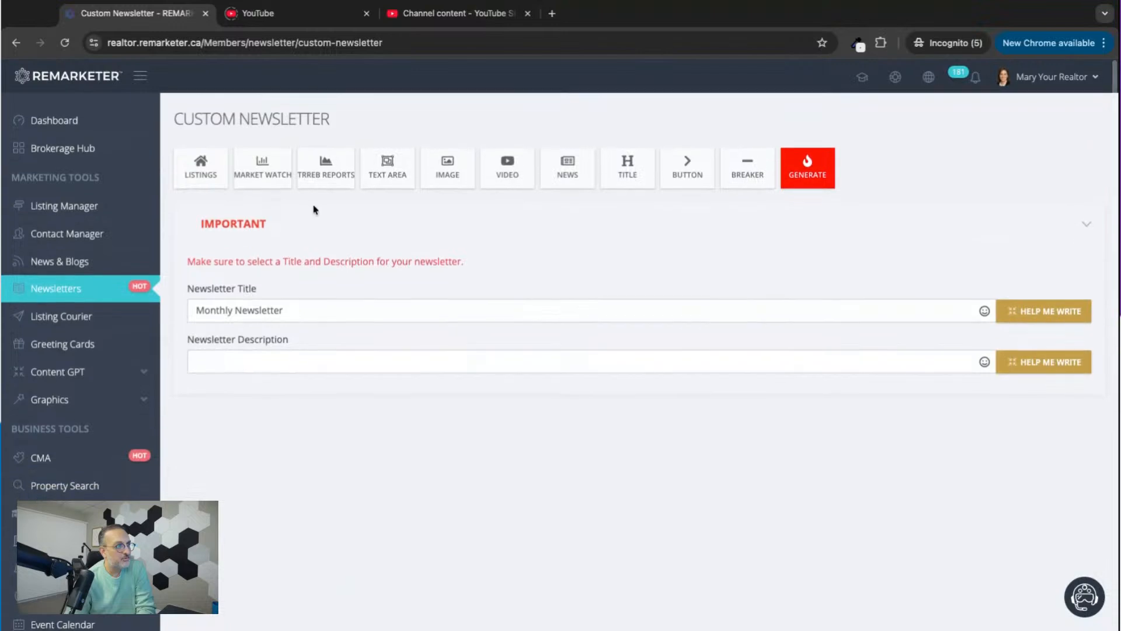
Add a Market Watch section for the city of Markham to the newsletter and review its report.
{"action": "left_click", "coordinate": [264, 182]}
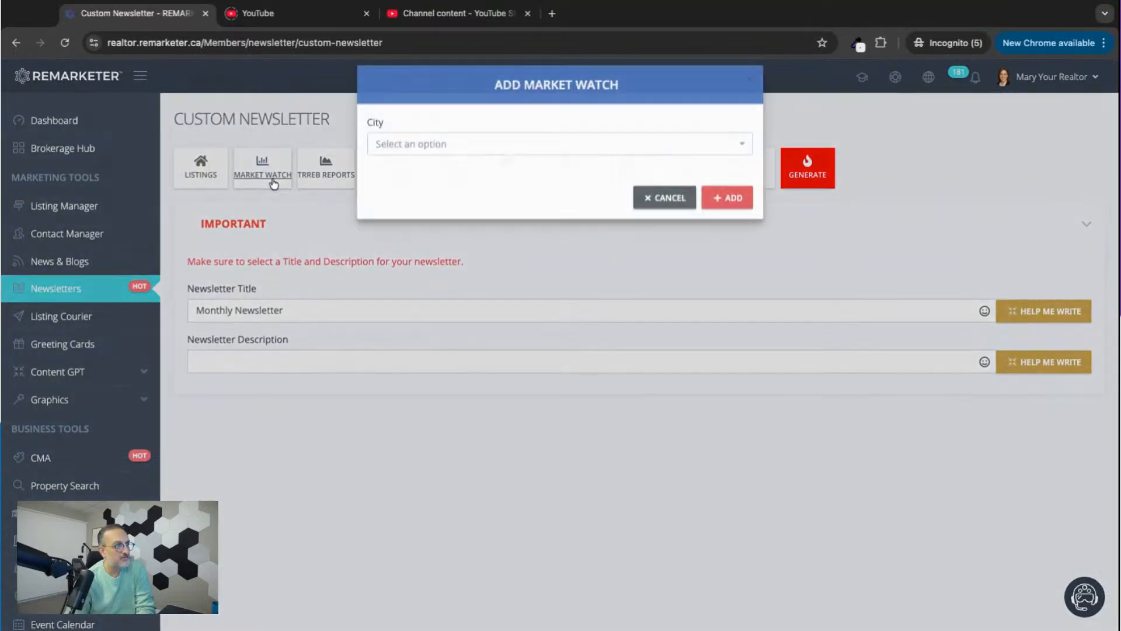
{"action": "left_click", "coordinate": [430, 166]}
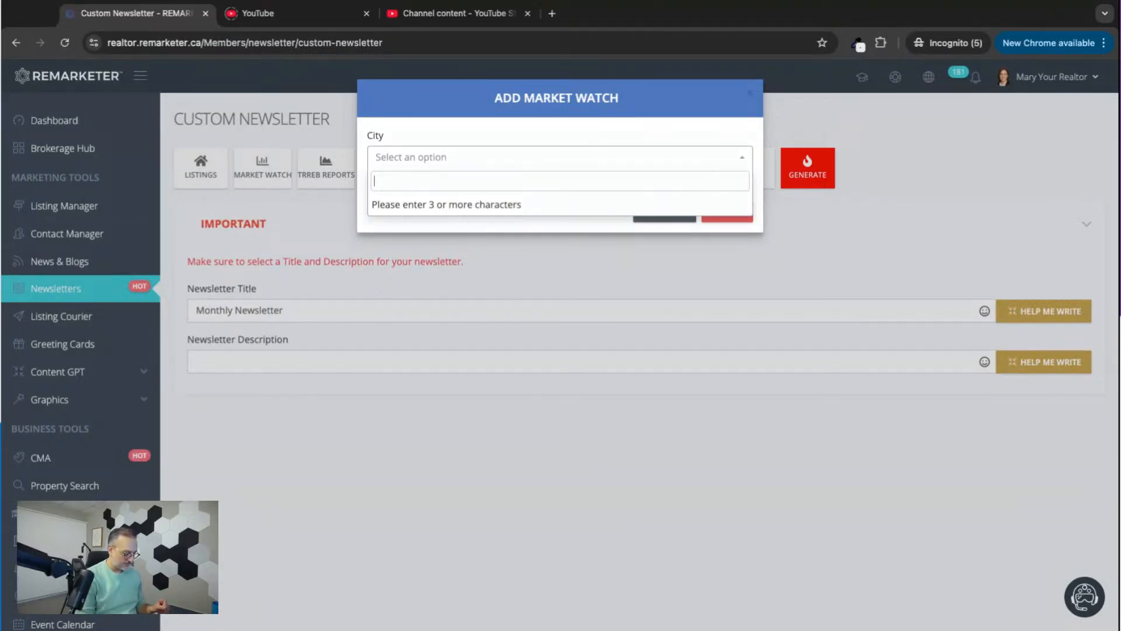
{"action": "type", "text": "markha"}
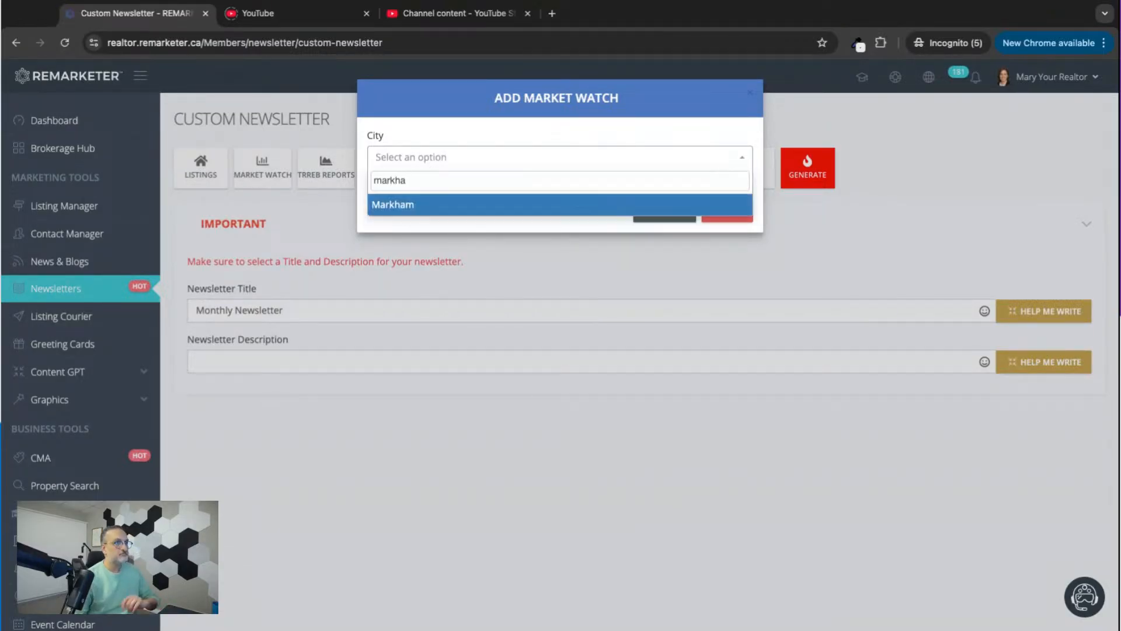
{"action": "left_click", "coordinate": [458, 204]}
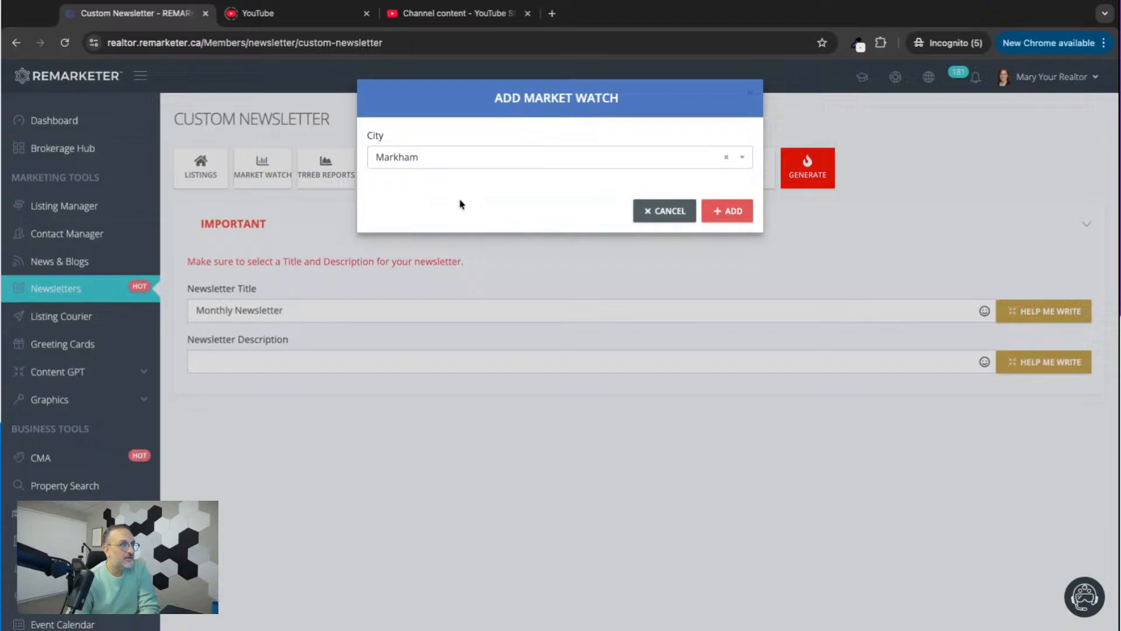
{"action": "left_click", "coordinate": [727, 211]}
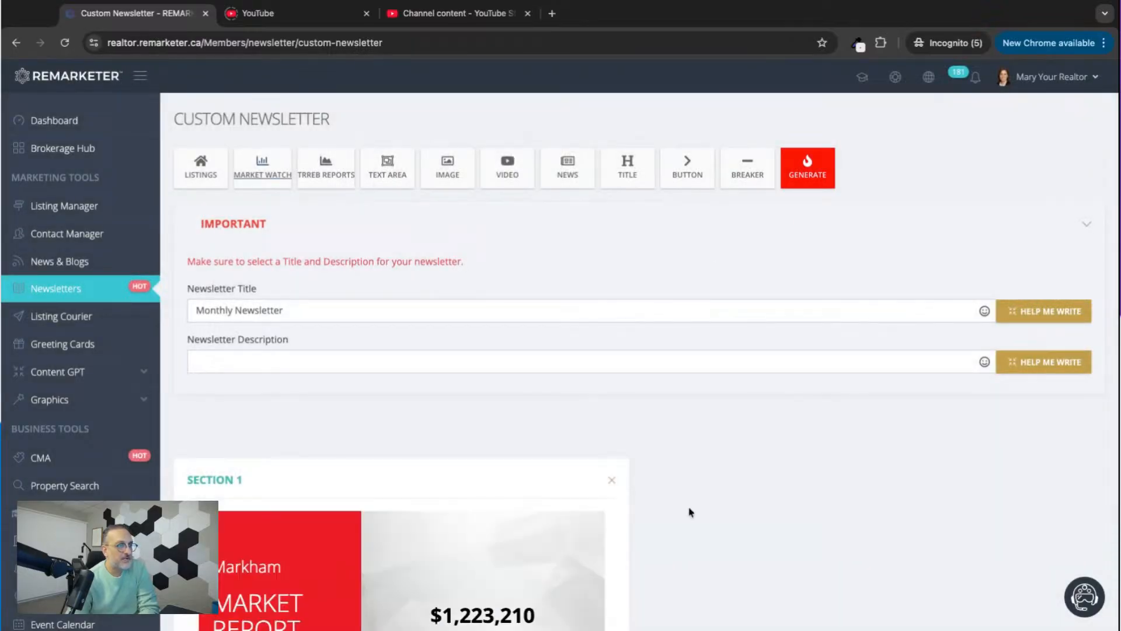
{"action": "scroll", "coordinate": [689, 512], "scroll_direction": "down", "scroll_amount": 2}
{"action": "scroll", "coordinate": [689, 512], "scroll_direction": "down", "scroll_amount": 5}
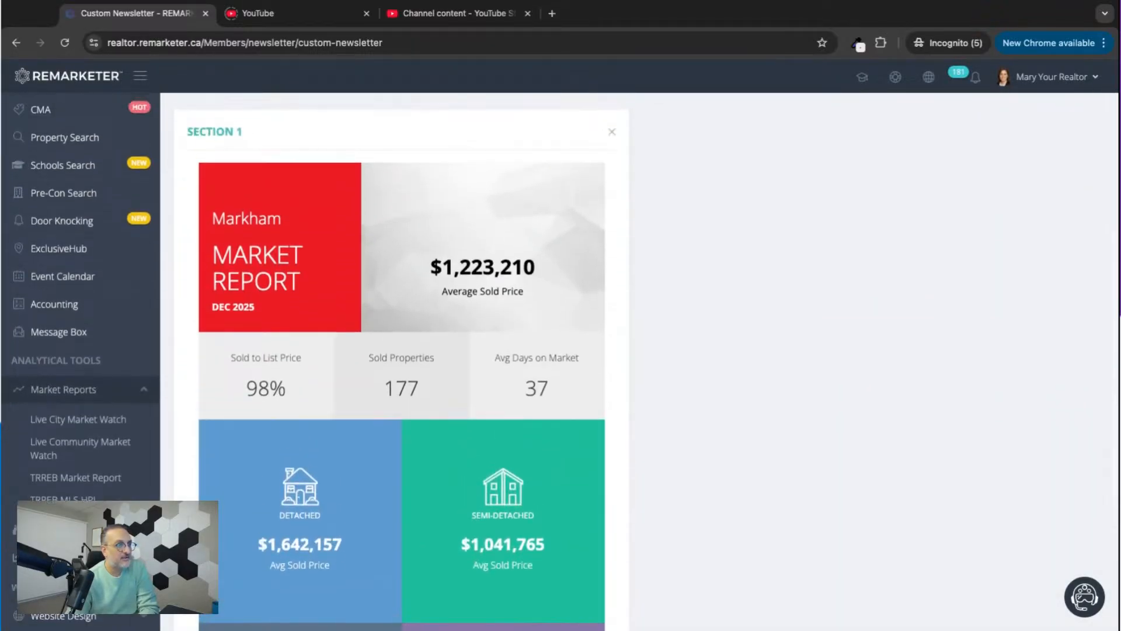
Examine the Markham market report's date, average sold price, sales statistics and average prices by property type.
{"action": "scroll", "coordinate": [431, 489], "scroll_direction": "down", "scroll_amount": 1}
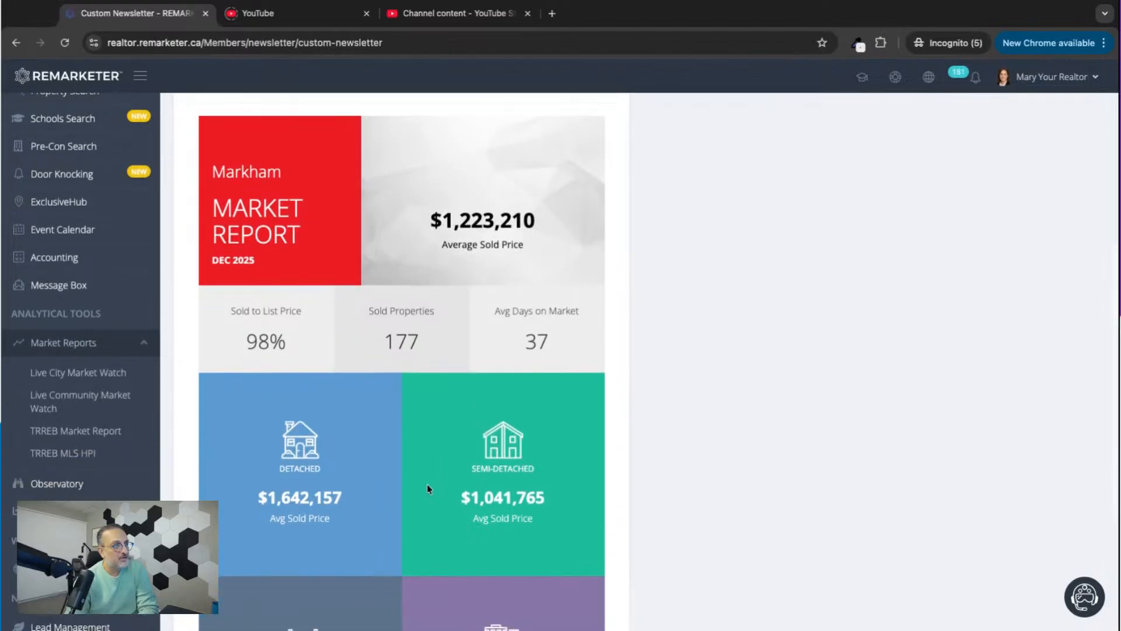
{"action": "triple_click", "coordinate": [214, 261]}
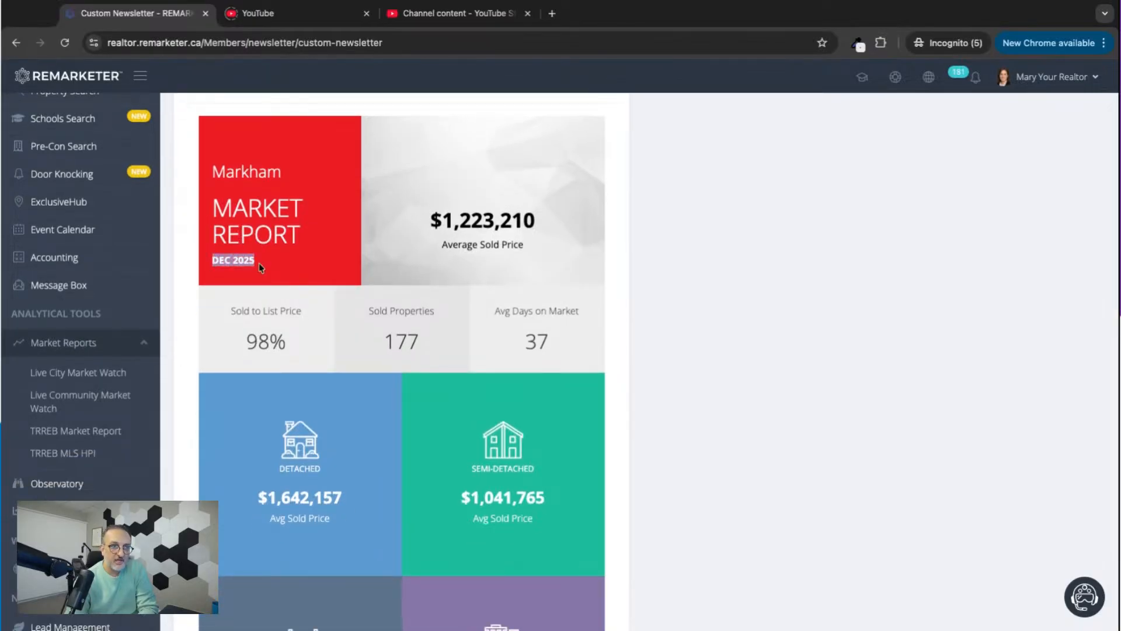
{"action": "left_click", "coordinate": [467, 248]}
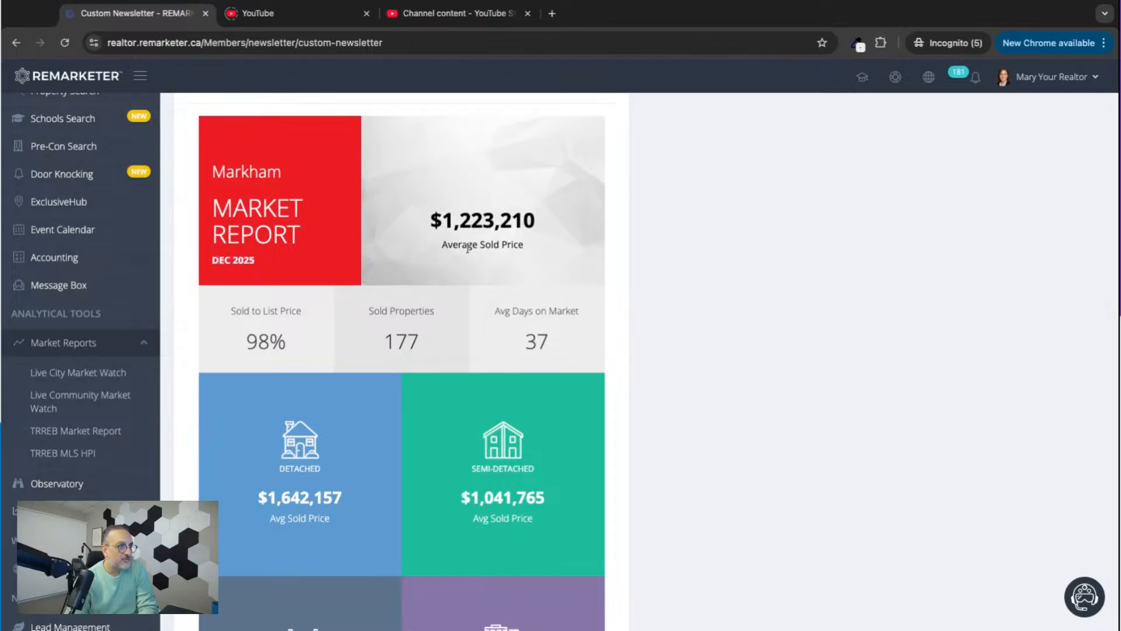
{"action": "double_click", "coordinate": [445, 225]}
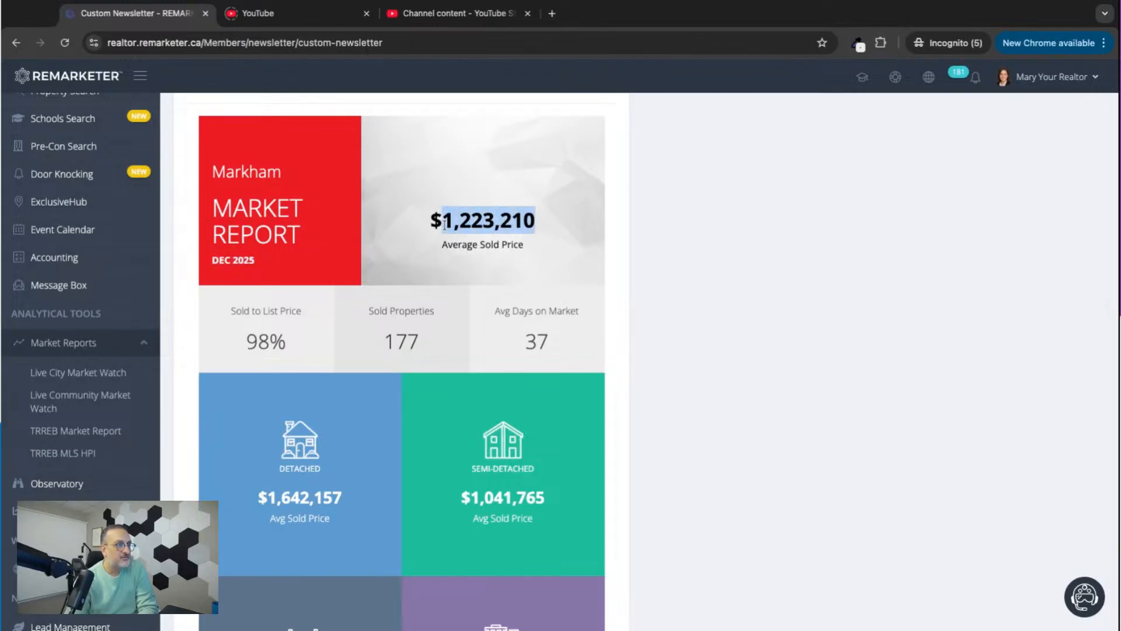
{"action": "left_click", "coordinate": [444, 225]}
{"action": "scroll", "coordinate": [324, 186], "scroll_direction": "down", "scroll_amount": 3}
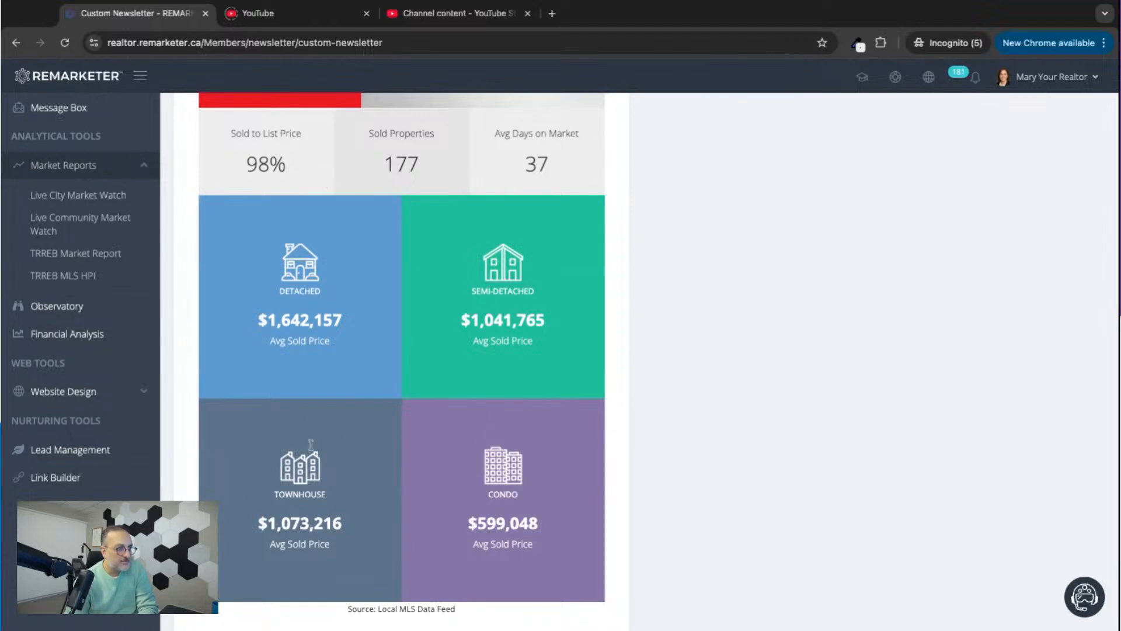
{"action": "scroll", "coordinate": [464, 455], "scroll_direction": "up", "scroll_amount": 3}
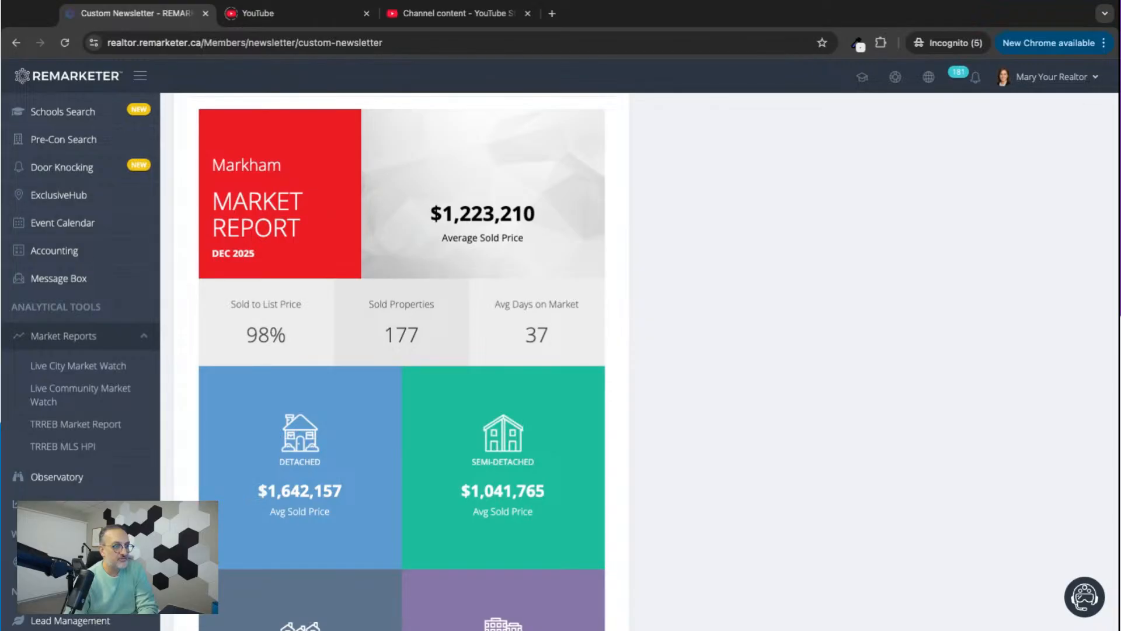
{"action": "scroll", "coordinate": [401, 362], "scroll_direction": "down", "scroll_amount": 4}
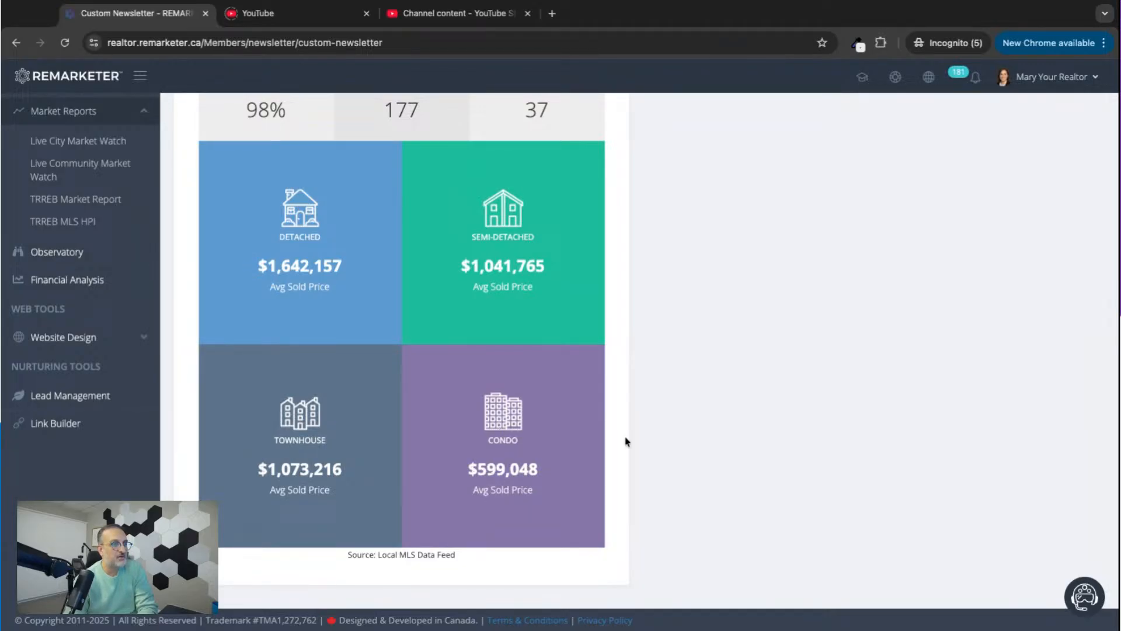
{"action": "scroll", "coordinate": [645, 433], "scroll_direction": "up", "scroll_amount": 4}
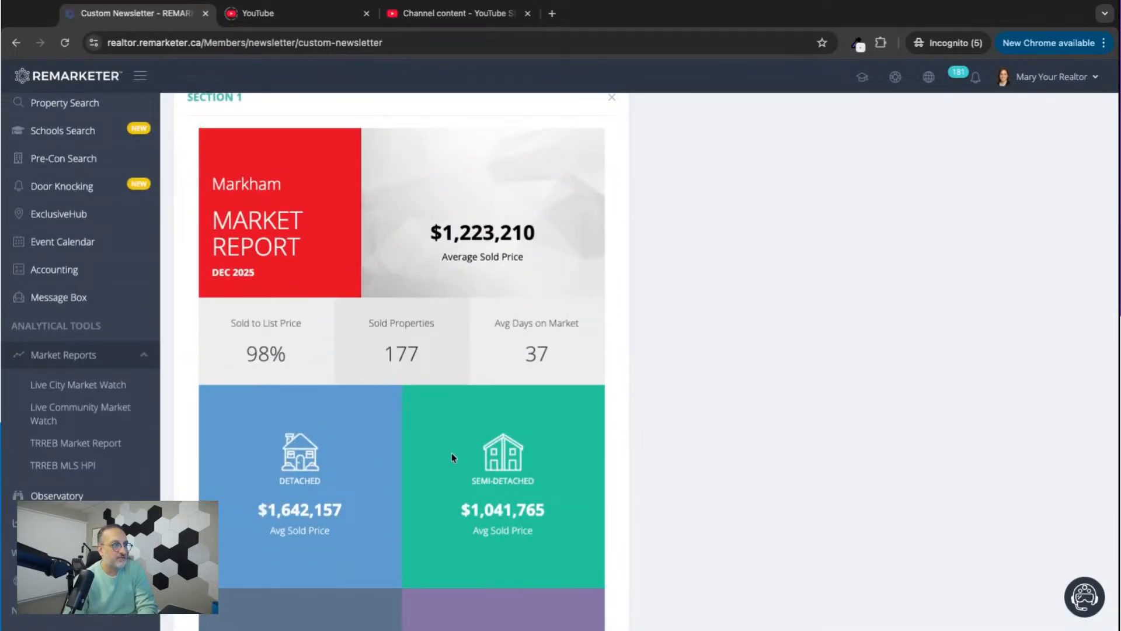
{"action": "scroll", "coordinate": [453, 458], "scroll_direction": "up", "scroll_amount": 6}
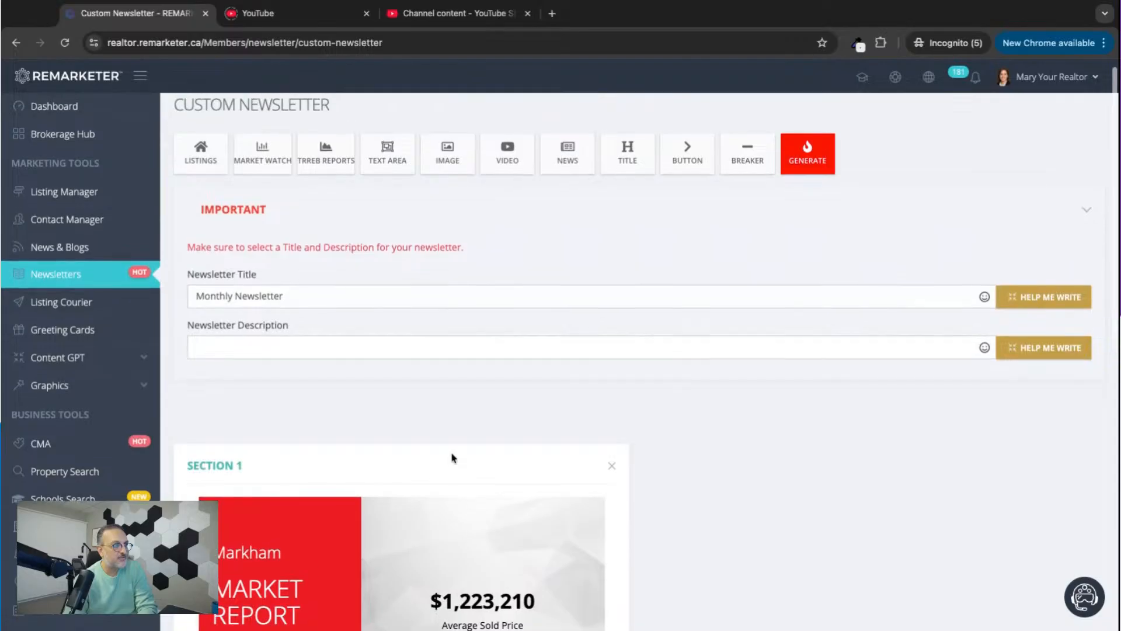
{"action": "scroll", "coordinate": [452, 457], "scroll_direction": "down", "scroll_amount": 6}
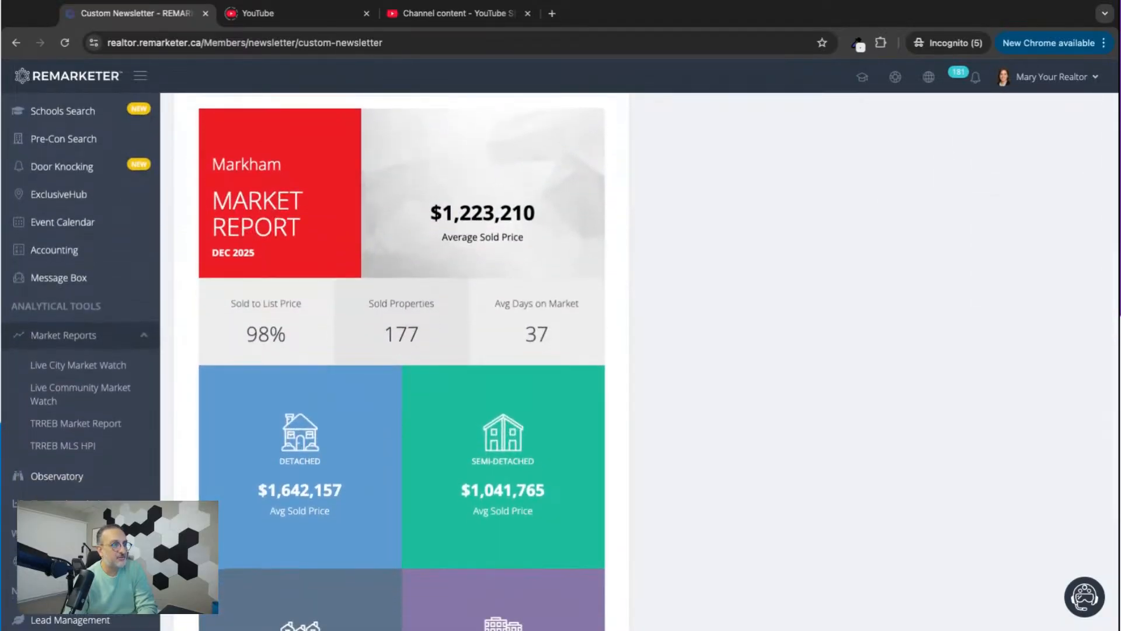
{"action": "scroll", "coordinate": [401, 361], "scroll_direction": "up", "scroll_amount": 6}
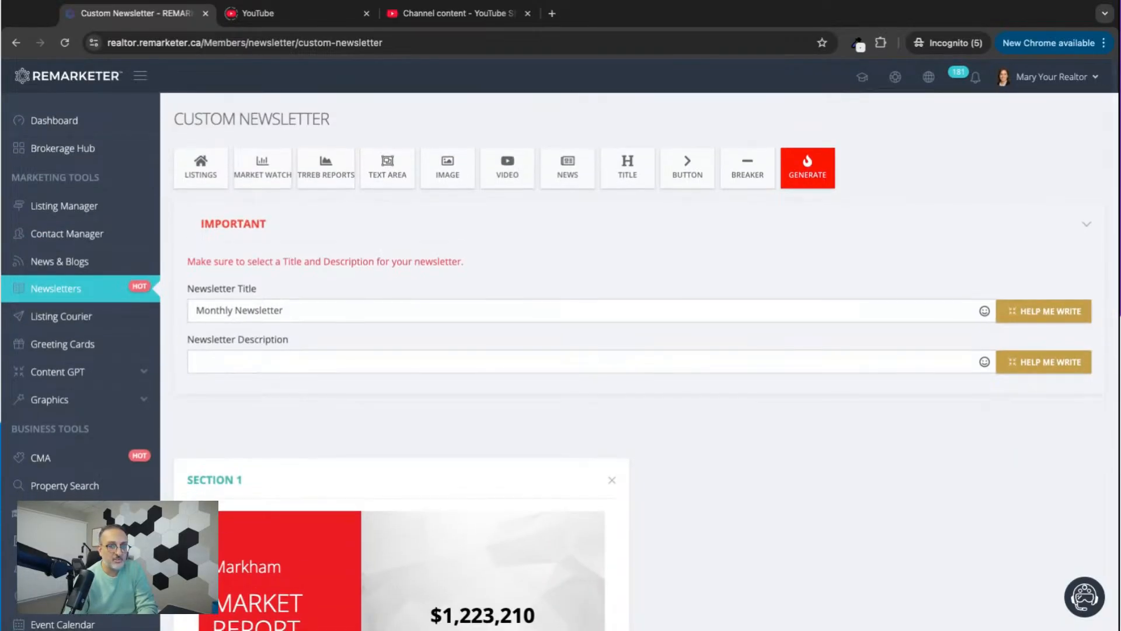
{"action": "scroll", "coordinate": [401, 361], "scroll_direction": "down", "scroll_amount": 8}
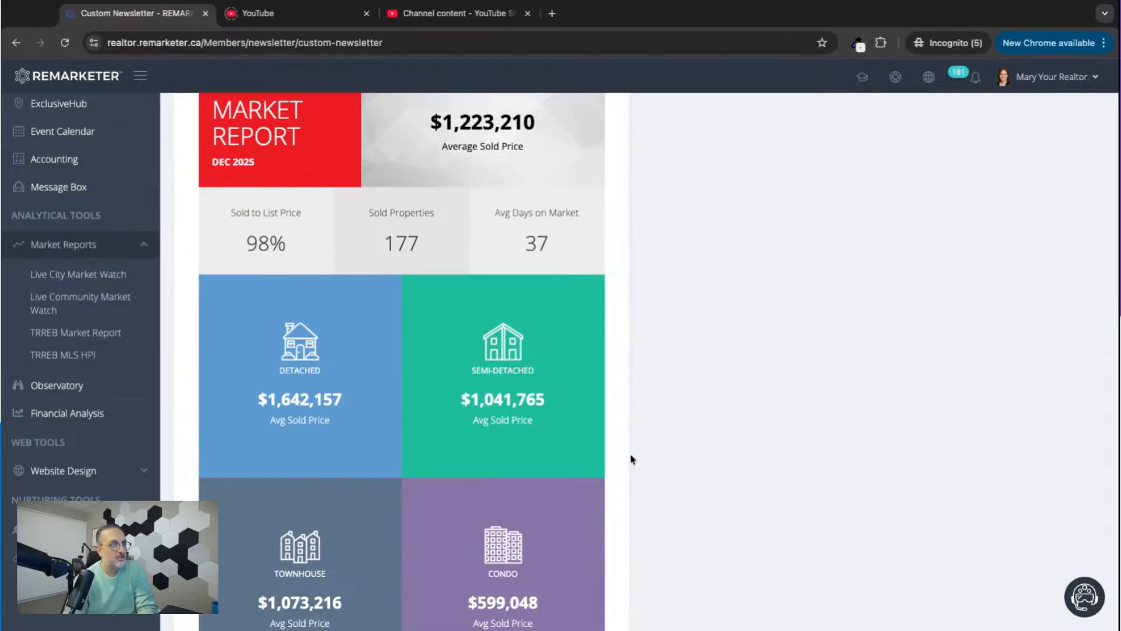
Remove the Markham market report section from the newsletter.
{"action": "scroll", "coordinate": [631, 459], "scroll_direction": "up", "scroll_amount": 4}
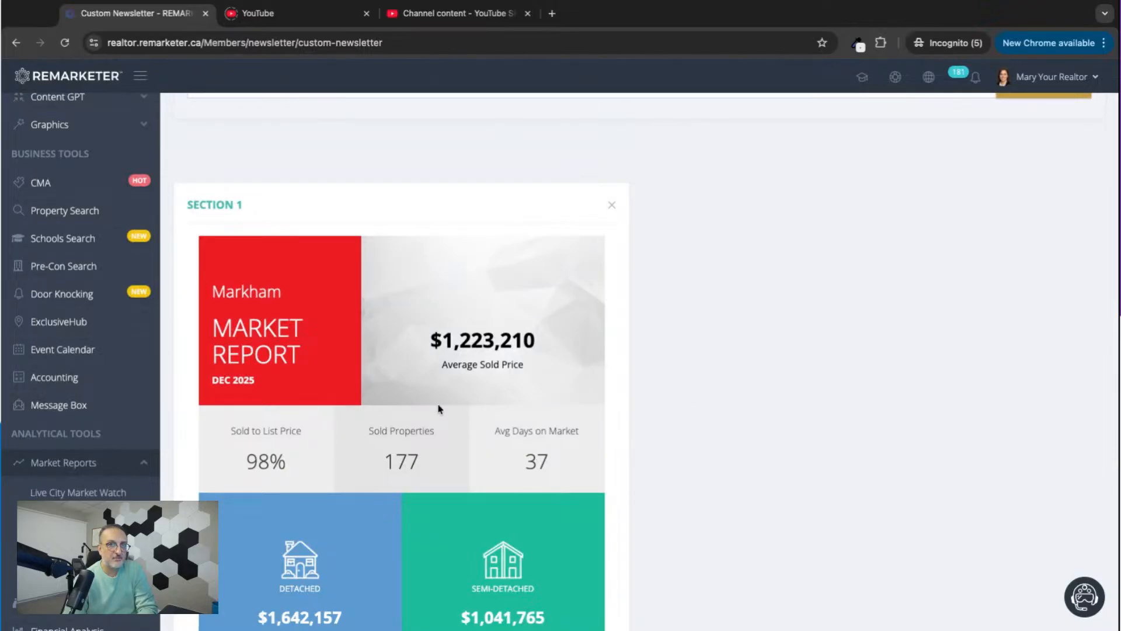
{"action": "scroll", "coordinate": [641, 360], "scroll_direction": "up", "scroll_amount": 3}
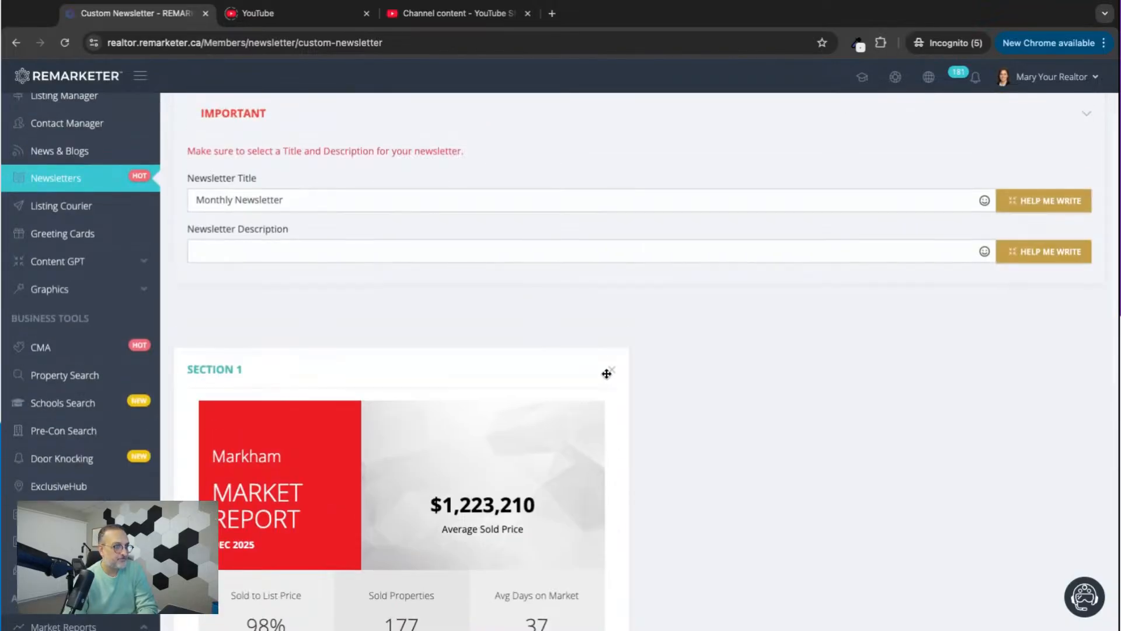
{"action": "left_click", "coordinate": [610, 371]}
Start a custom text section, open its ChatGPT writing wizard and choose a blogpost as the content to write.
{"action": "scroll", "coordinate": [633, 335], "scroll_direction": "up", "scroll_amount": 2}
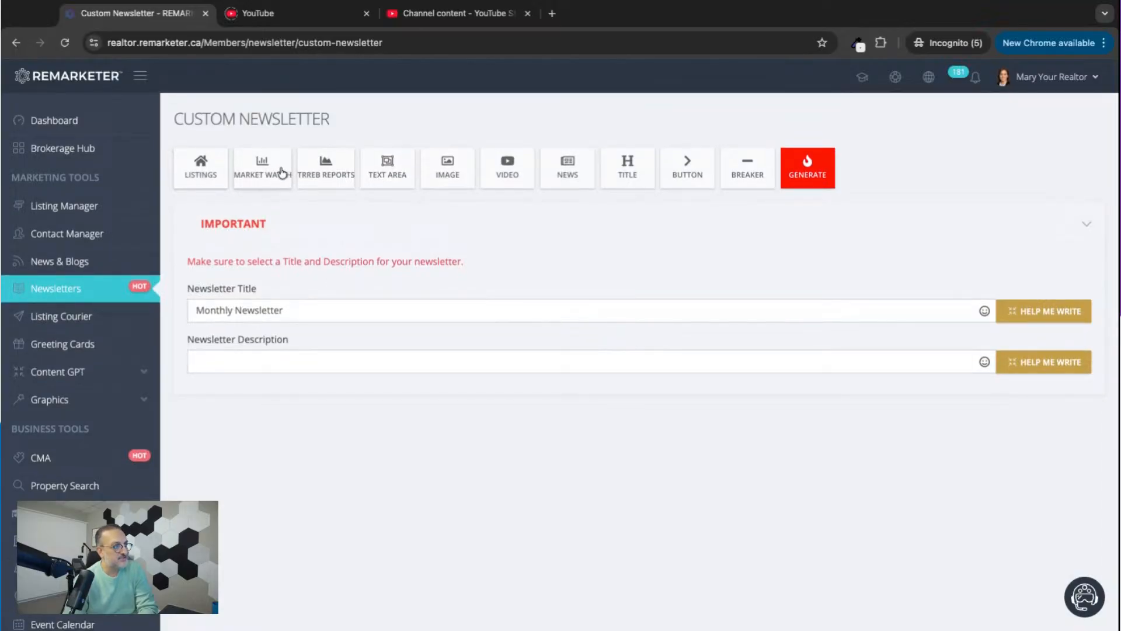
{"action": "left_click", "coordinate": [388, 181]}
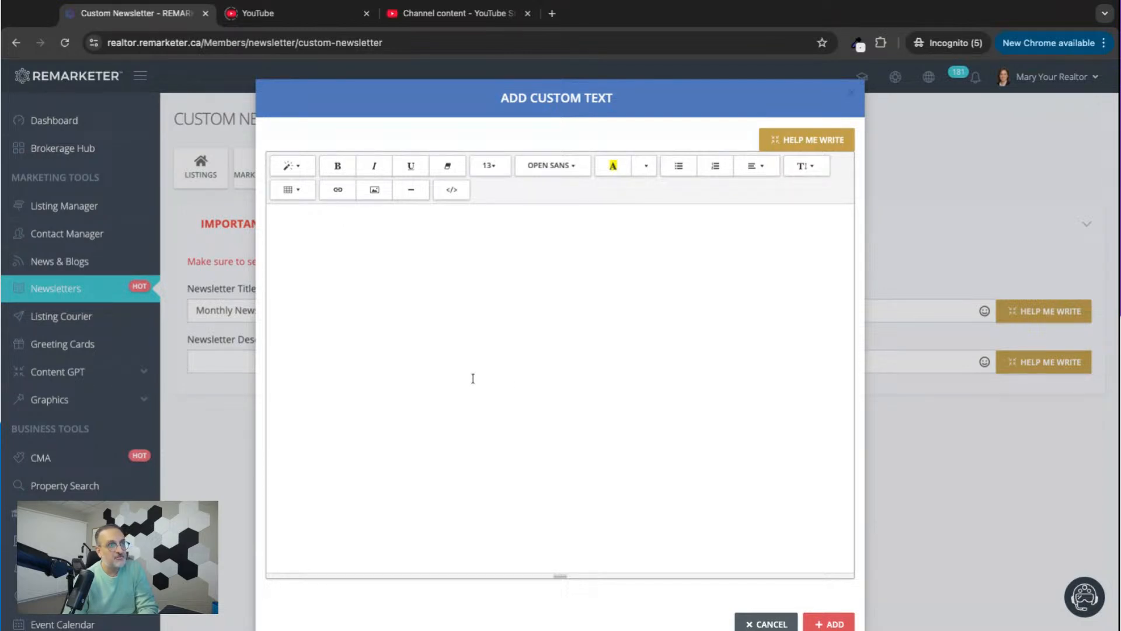
{"action": "left_click", "coordinate": [807, 143]}
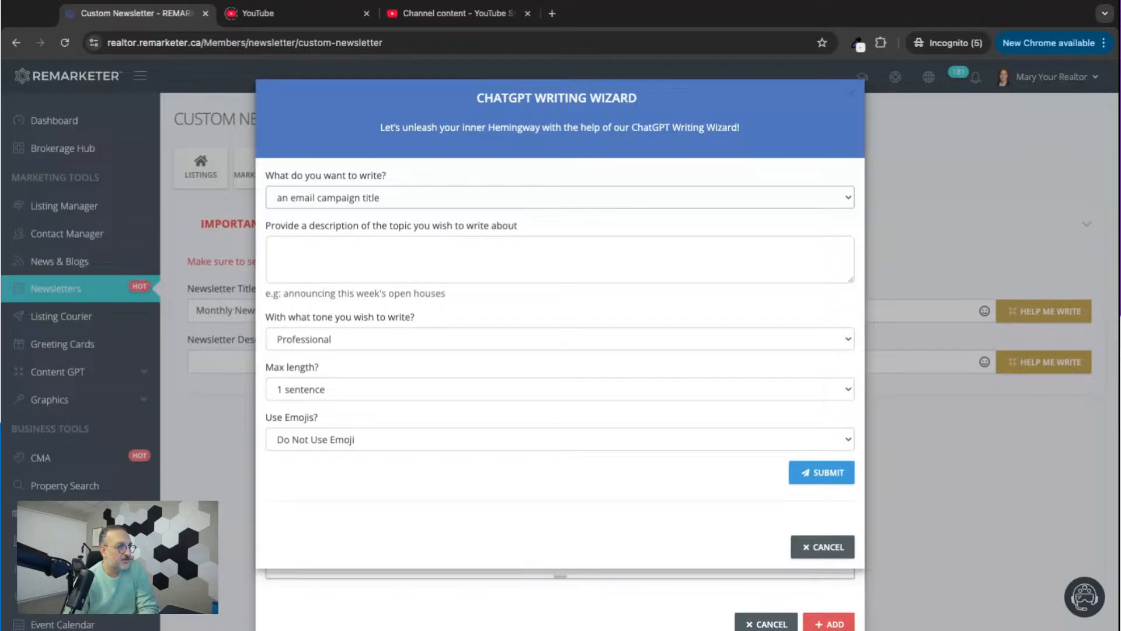
{"action": "left_click", "coordinate": [313, 251]}
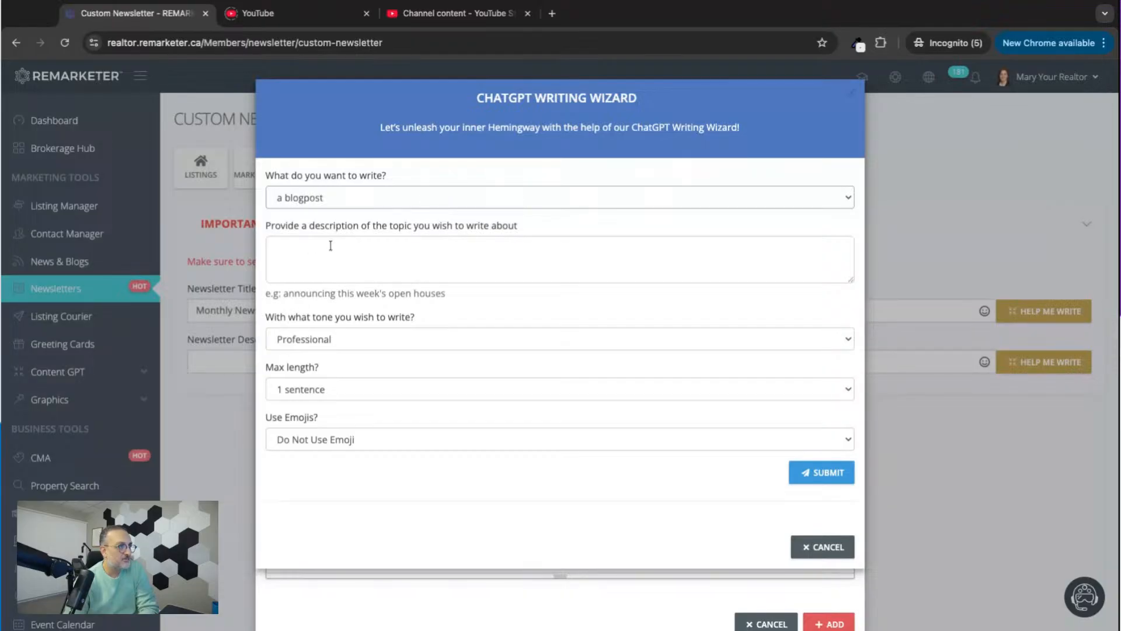
Describe the blogpost topic as "How important it is to communicate property features to clients before showing".
{"action": "left_click", "coordinate": [324, 249]}
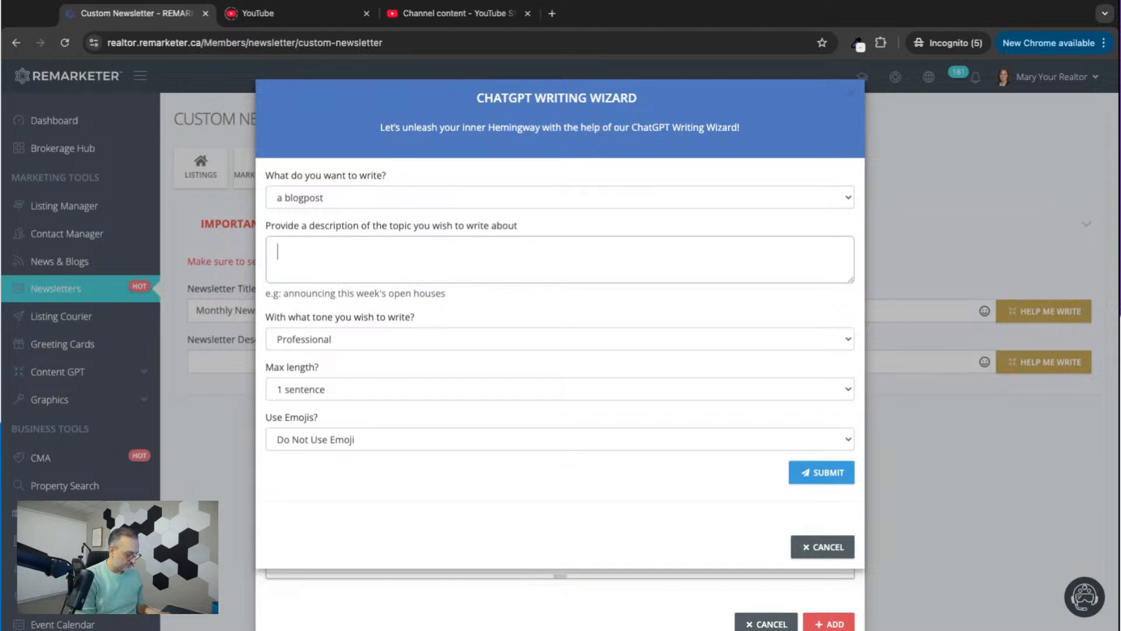
{"action": "type", "text": "How impo"}
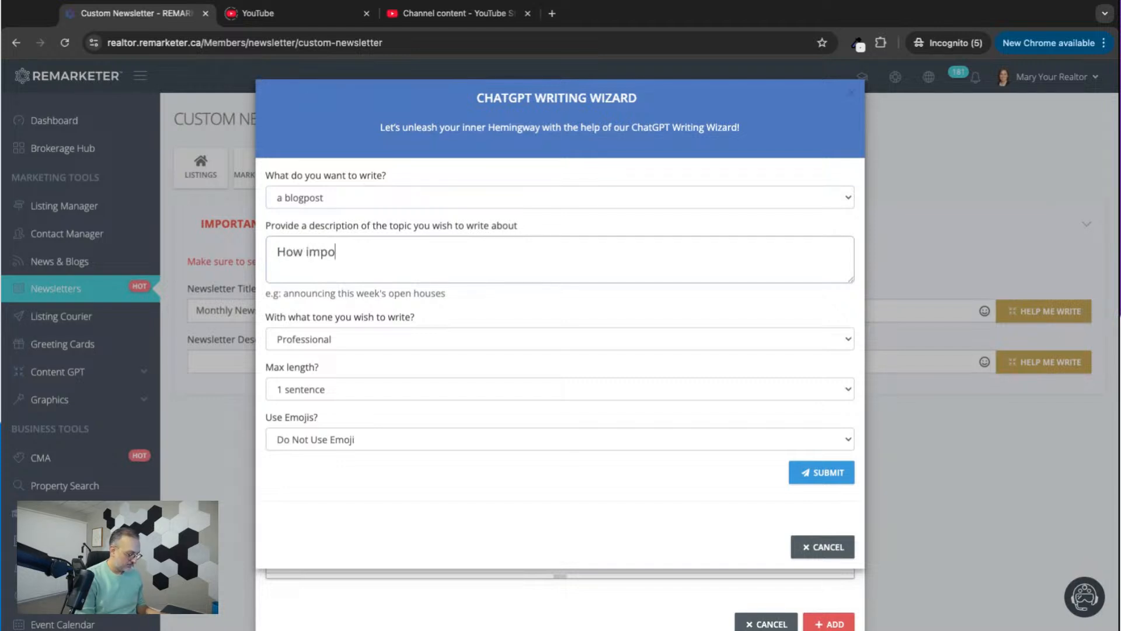
{"action": "type", "text": "rtant it is to"}
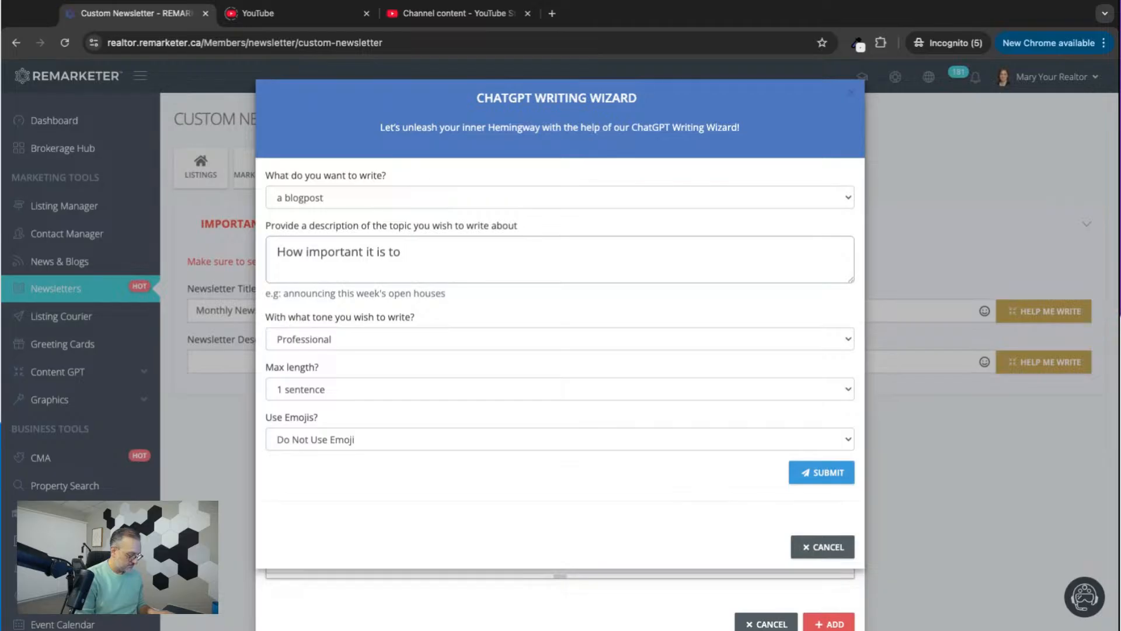
{"action": "type", "text": "communicate"}
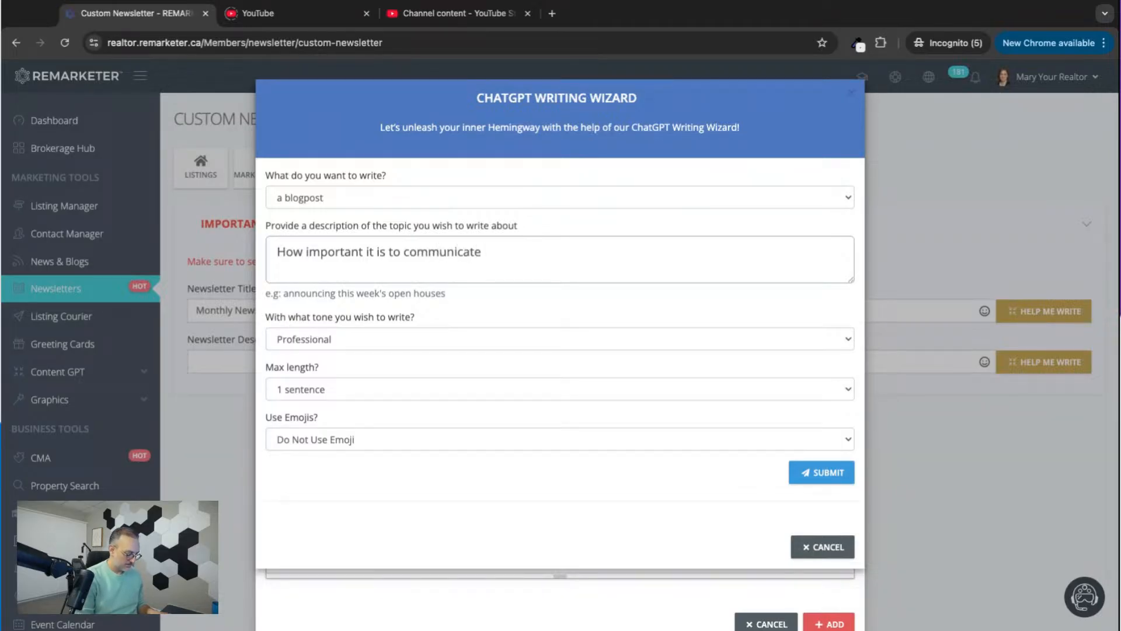
{"action": "type", "text": " property"}
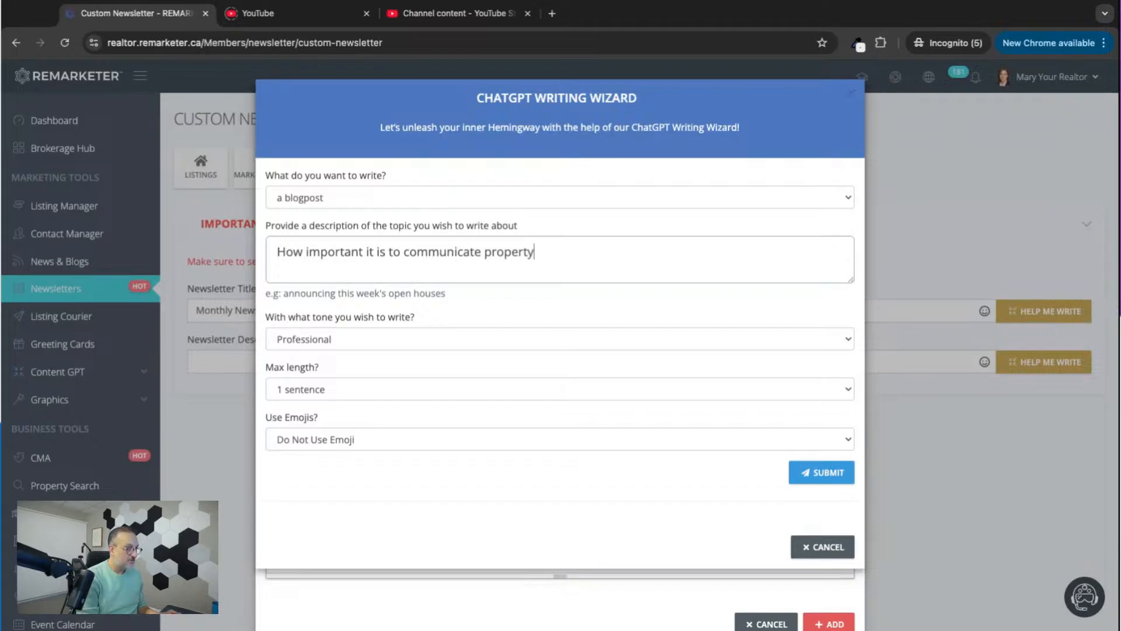
{"action": "type", "text": " featu"}
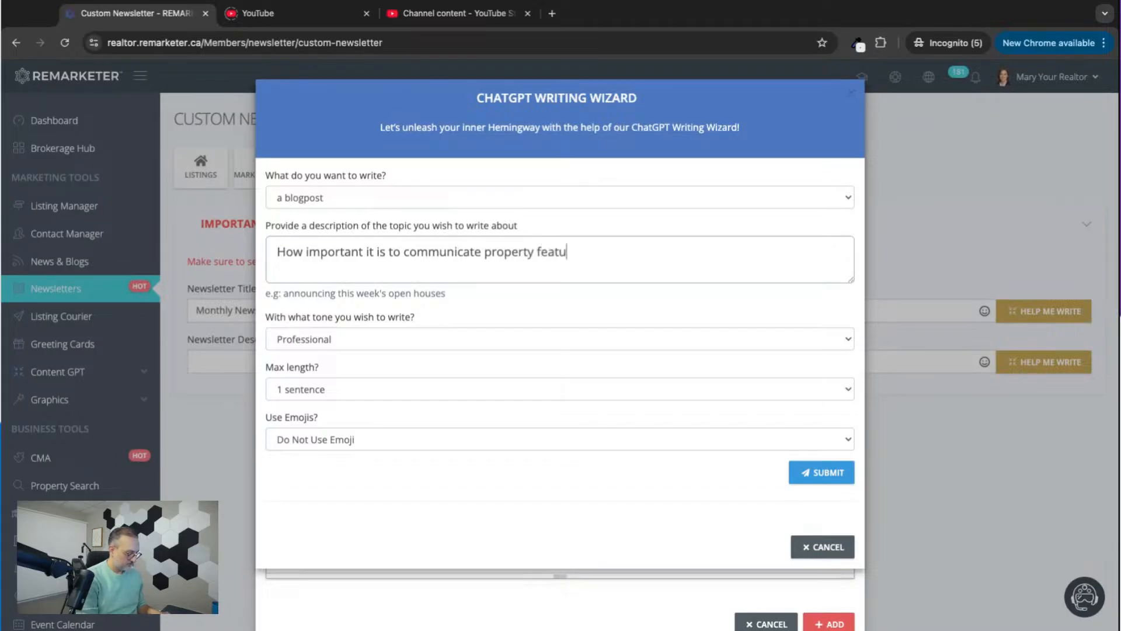
{"action": "type", "text": "res to clie"}
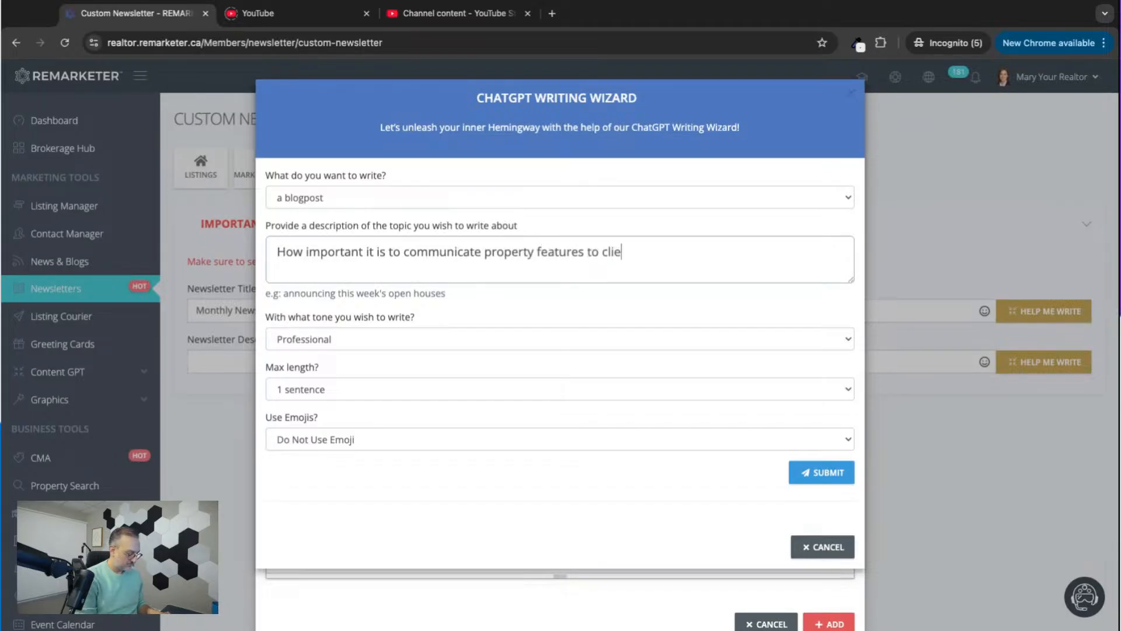
{"action": "type", "text": "nts before an"}
{"action": "key", "text": "BackSpace"}
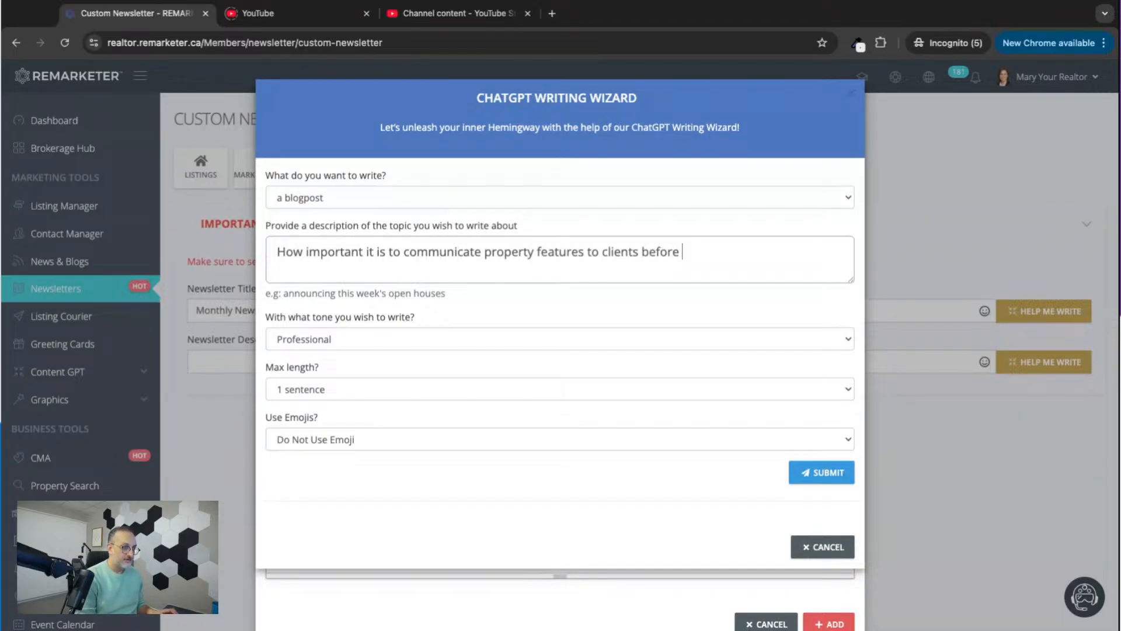
{"action": "type", "text": "showing"}
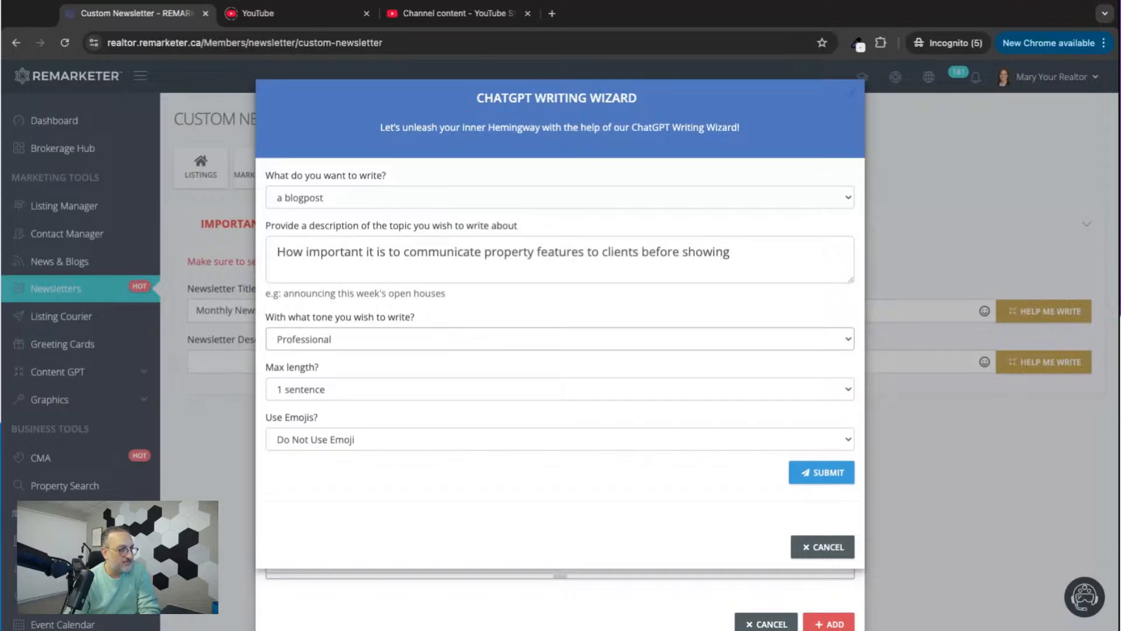
Set the blogpost's maximum length to 3 paragraph and its tone to Joyful.
{"action": "left_click", "coordinate": [407, 358]}
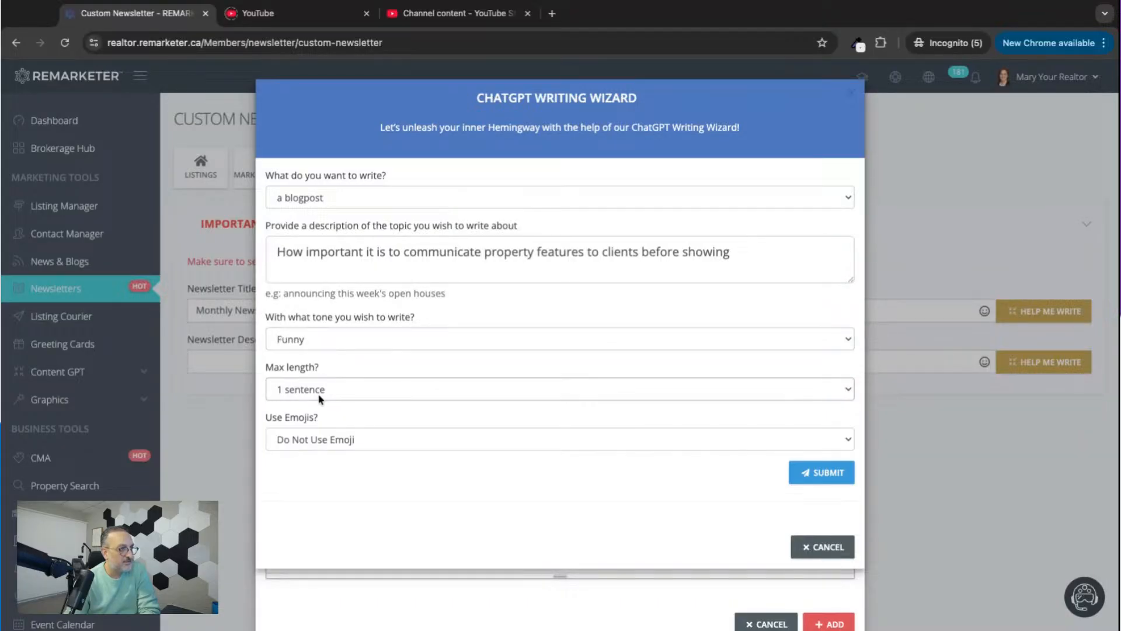
{"action": "left_click", "coordinate": [327, 372]}
{"action": "left_click", "coordinate": [322, 345]}
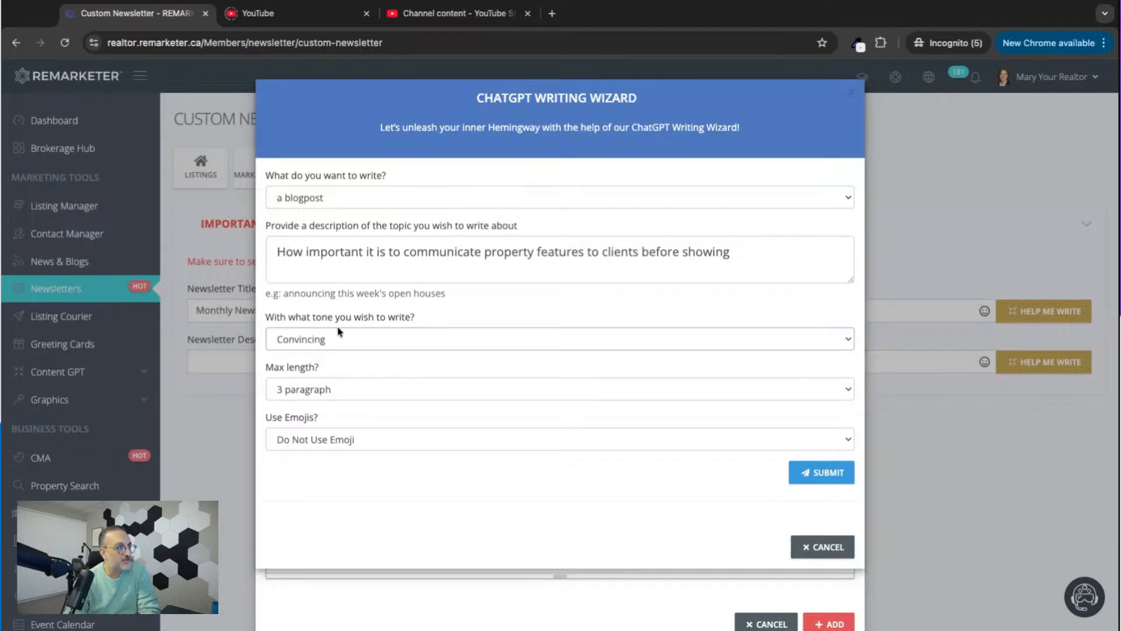
{"action": "left_click", "coordinate": [330, 341]}
{"action": "left_click", "coordinate": [355, 341]}
{"action": "left_click", "coordinate": [346, 335]}
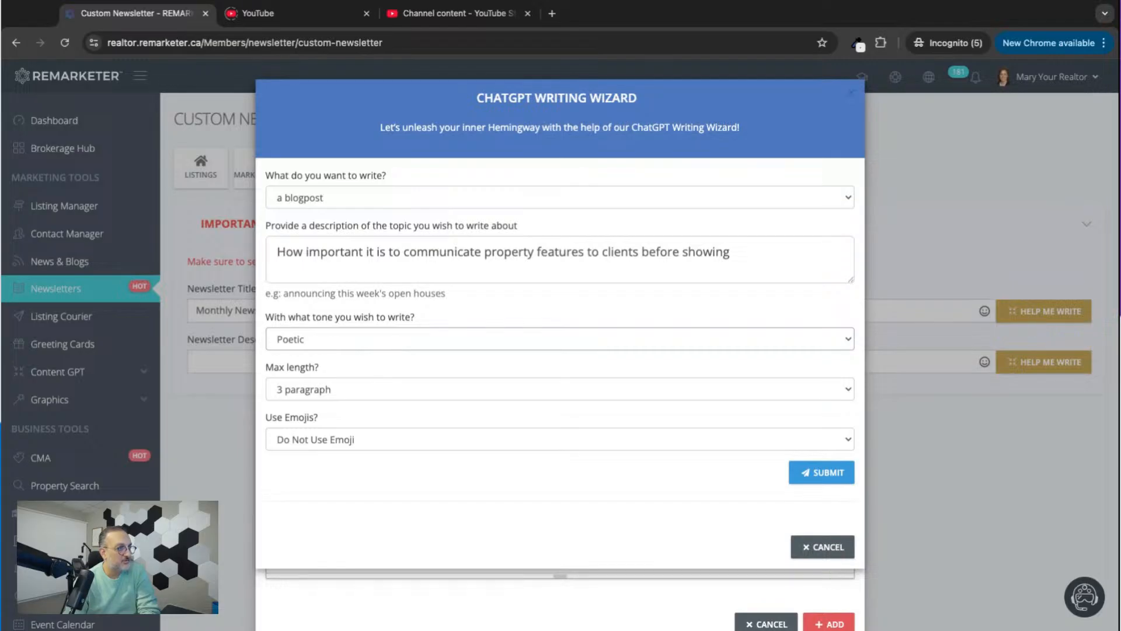
{"action": "left_click", "coordinate": [371, 513]}
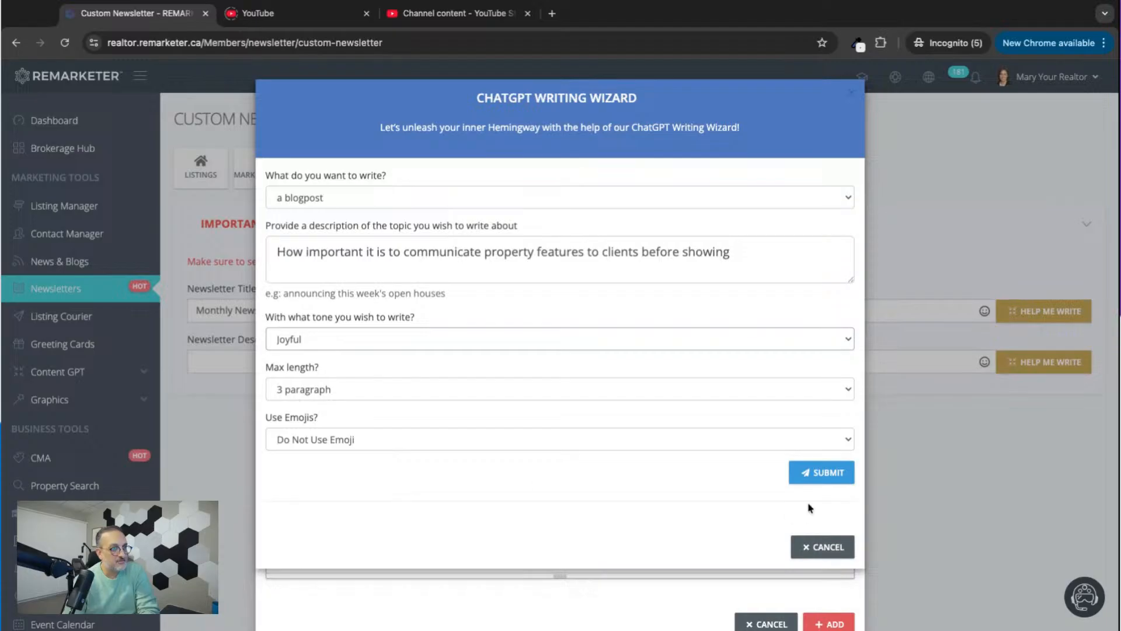
Generate the blogpost text, enlarge the GPT response field and read through the response.
{"action": "left_click", "coordinate": [822, 473]}
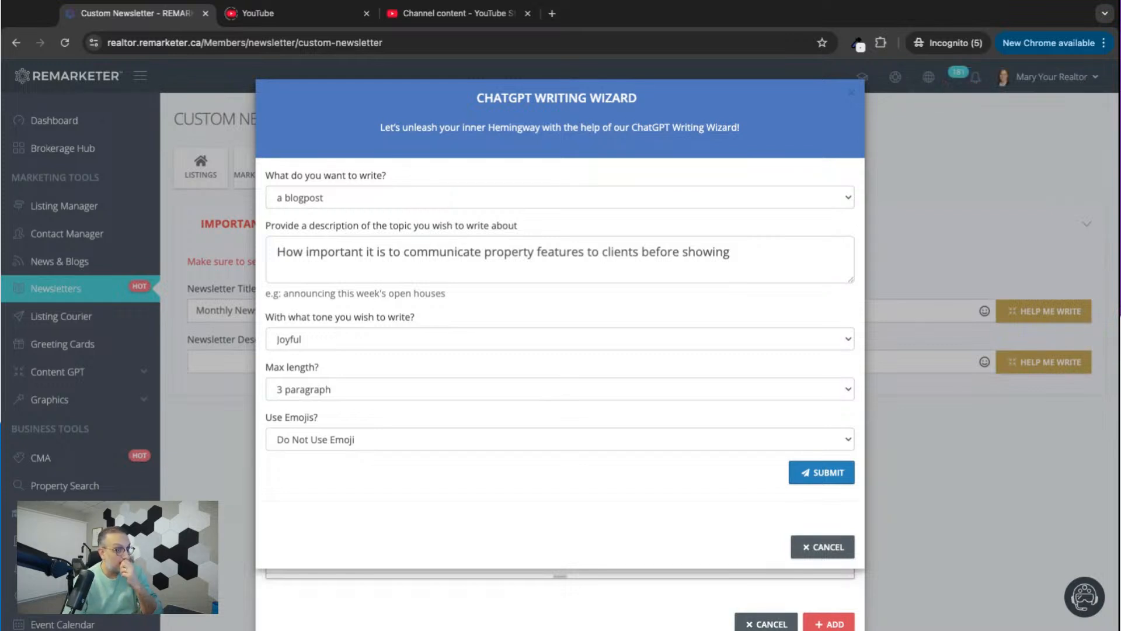
{"action": "scroll", "coordinate": [569, 474], "scroll_direction": "down", "scroll_amount": 1}
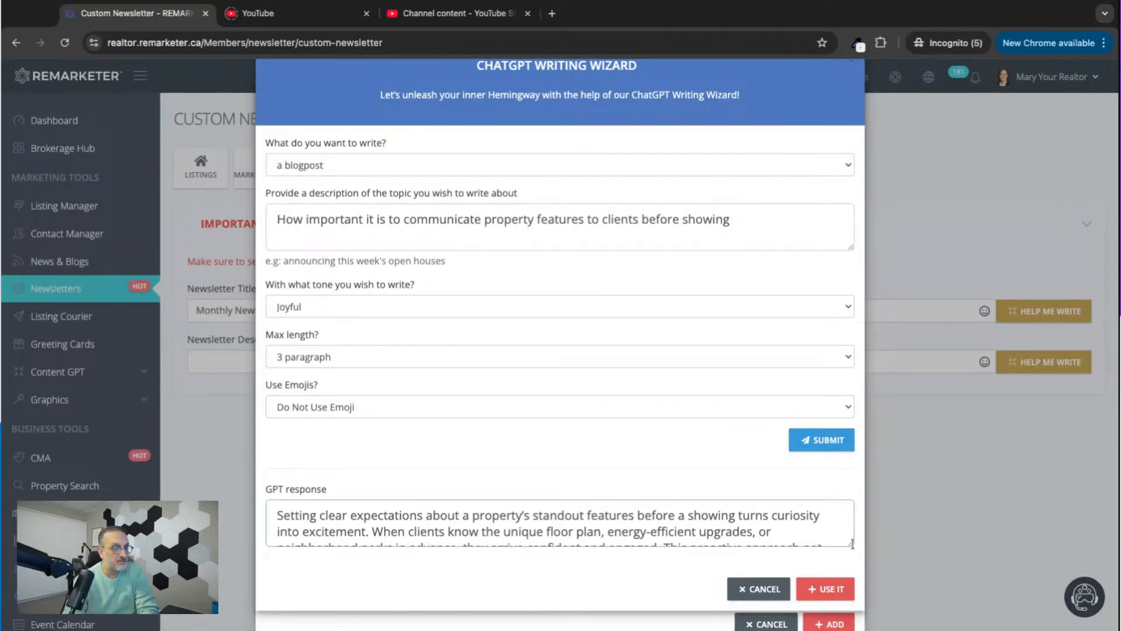
{"action": "left_click_drag", "start_coordinate": [852, 543], "coordinate": [857, 605]}
{"action": "scroll", "coordinate": [666, 472], "scroll_direction": "down", "scroll_amount": 1}
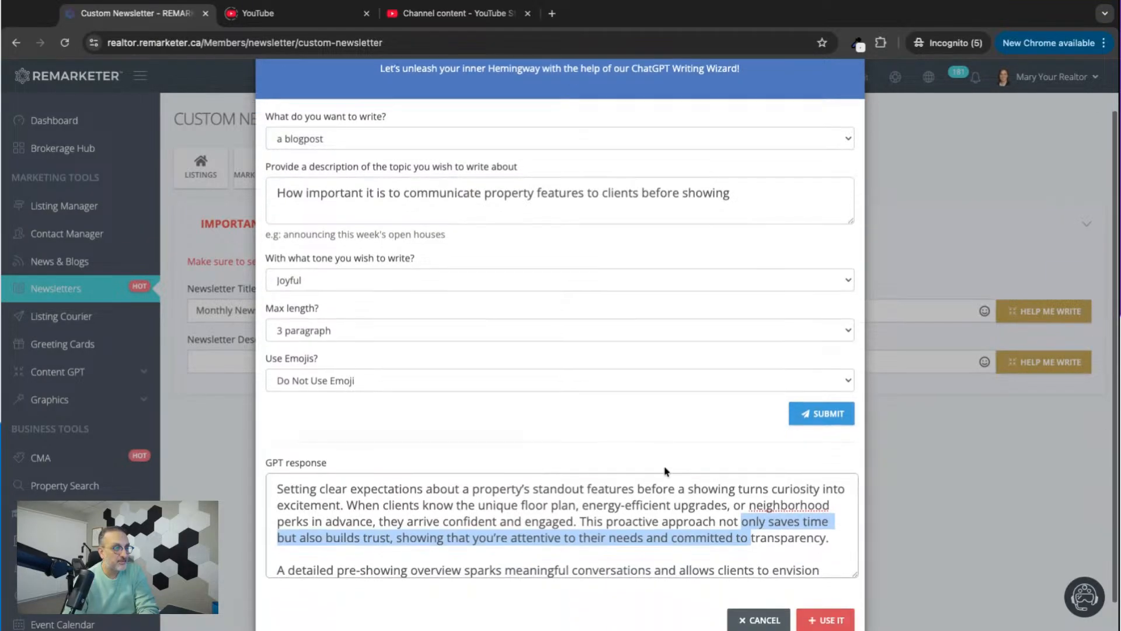
{"action": "scroll", "coordinate": [665, 472], "scroll_direction": "down", "scroll_amount": 5}
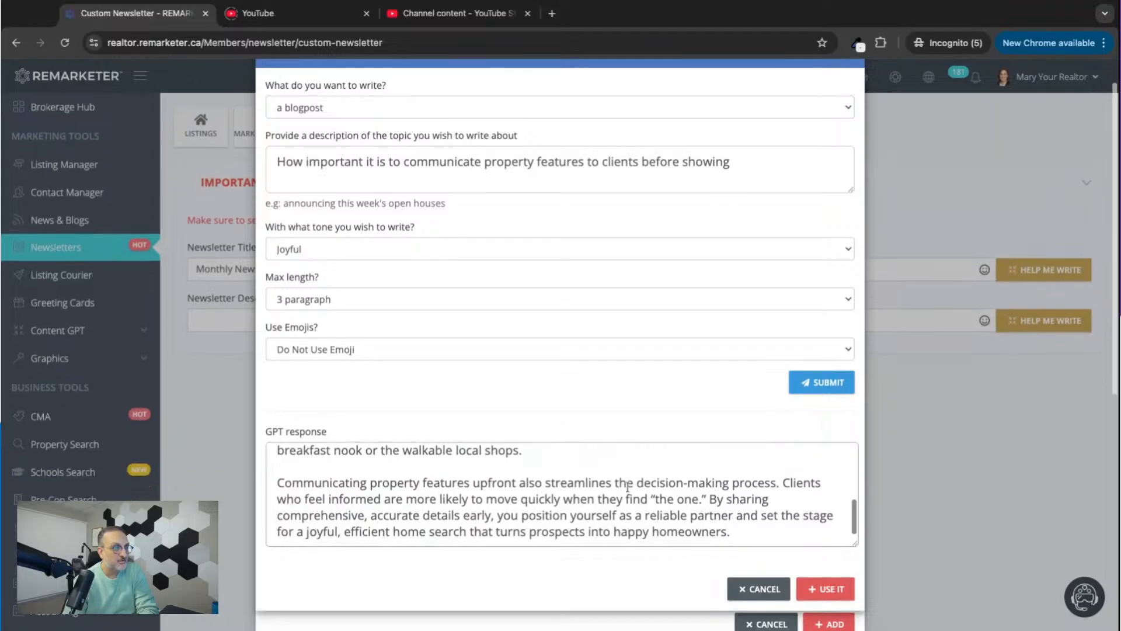
Use the generated response as the custom text and split it into three paragraphs, starting at "A detailed pre-showing overview" and "Clients who feel informed".
{"action": "scroll", "coordinate": [628, 486], "scroll_direction": "up", "scroll_amount": 10}
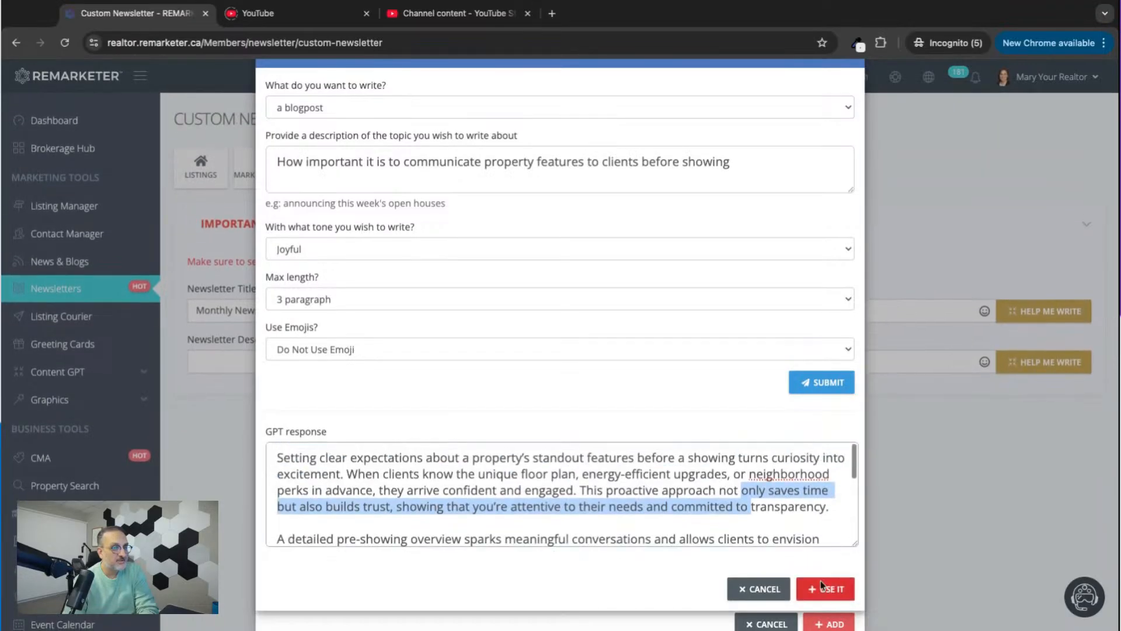
{"action": "left_click", "coordinate": [823, 588]}
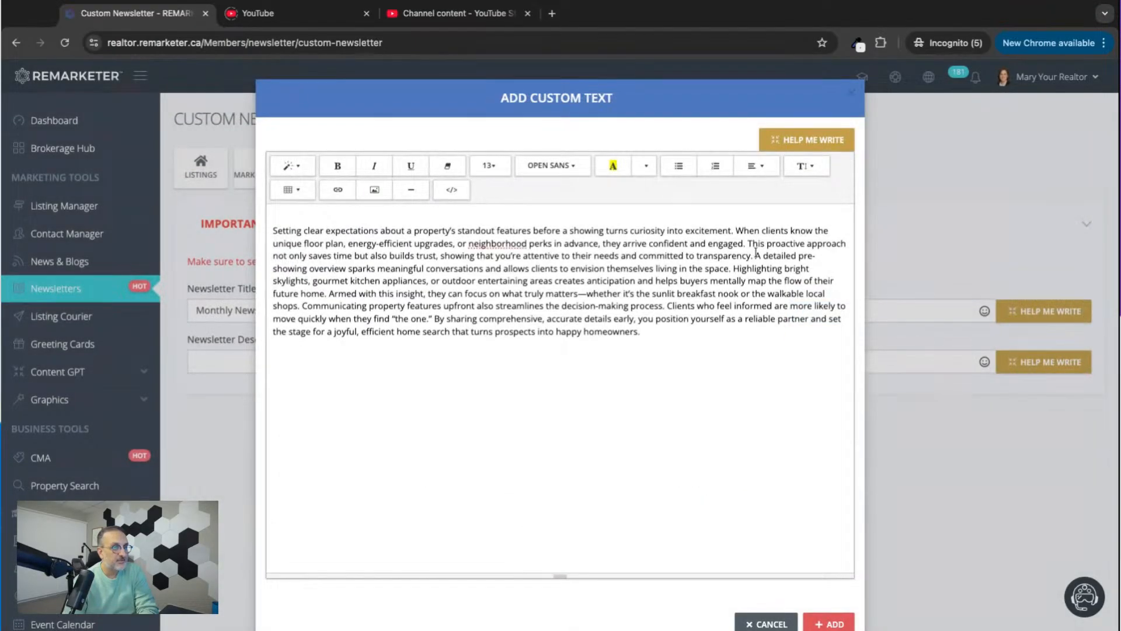
{"action": "left_click", "coordinate": [755, 255]}
{"action": "key", "text": "Return"}
{"action": "key", "text": "Return"}
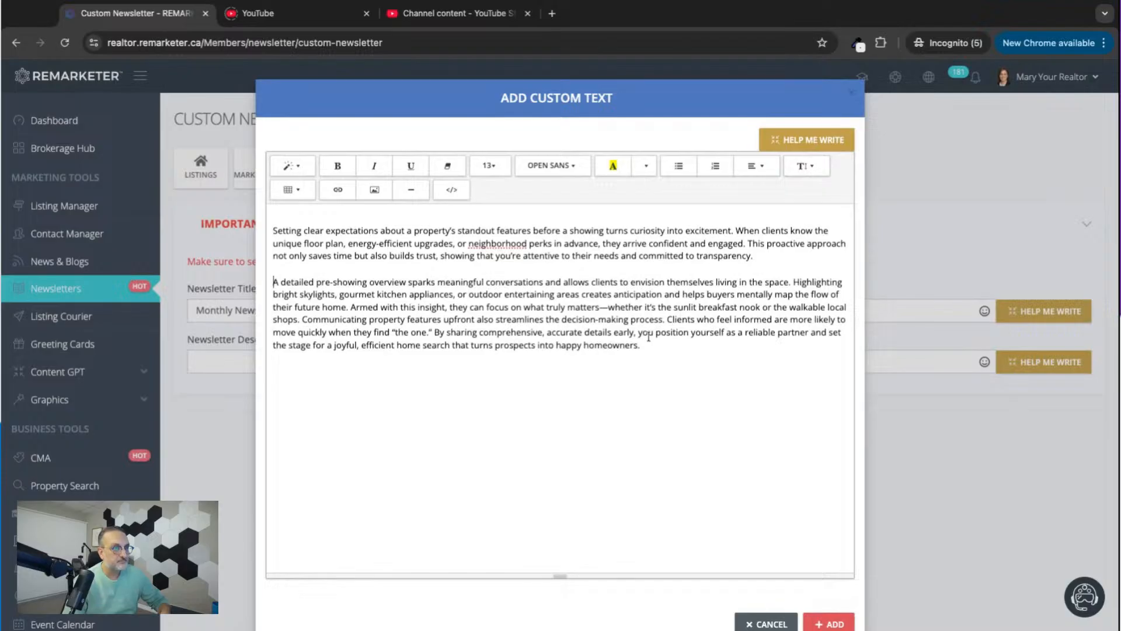
{"action": "left_click", "coordinate": [667, 318]}
{"action": "key", "text": "Return"}
{"action": "key", "text": "Return"}
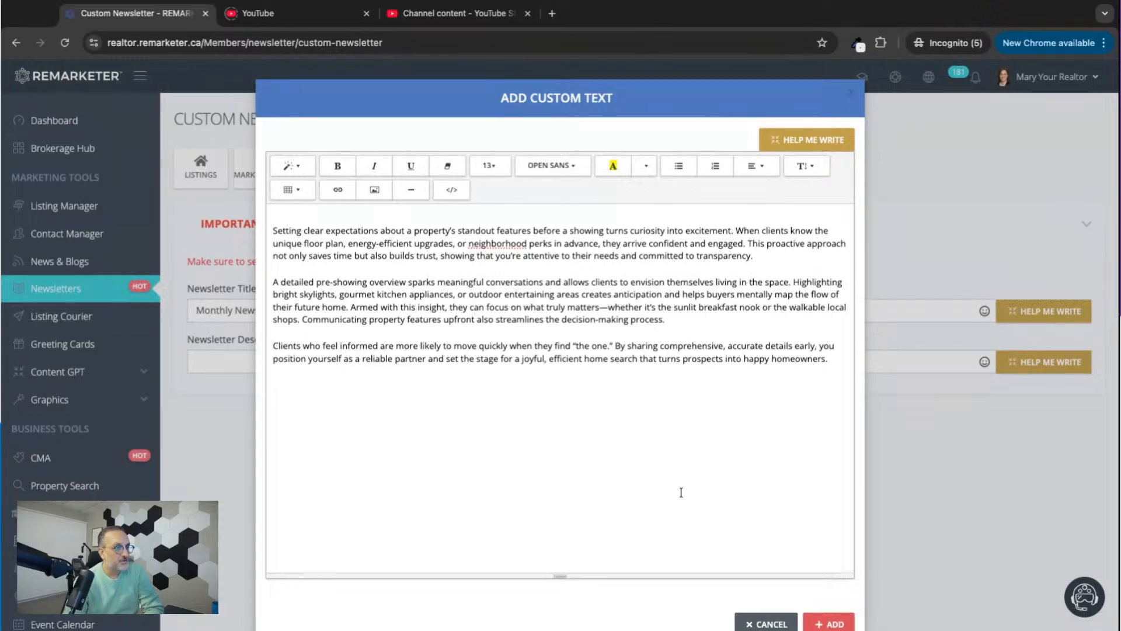
Add the custom text to the newsletter as a section and review its three paragraphs.
{"action": "left_click", "coordinate": [829, 623]}
{"action": "scroll", "coordinate": [613, 478], "scroll_direction": "down", "scroll_amount": 9}
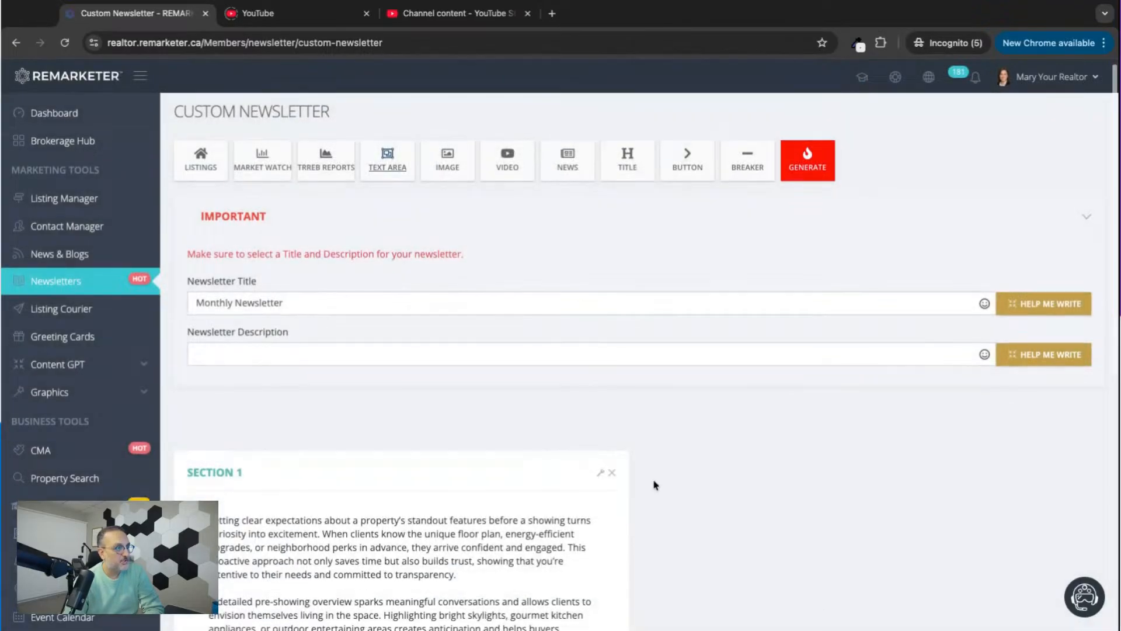
{"action": "scroll", "coordinate": [747, 263], "scroll_direction": "up", "scroll_amount": 4}
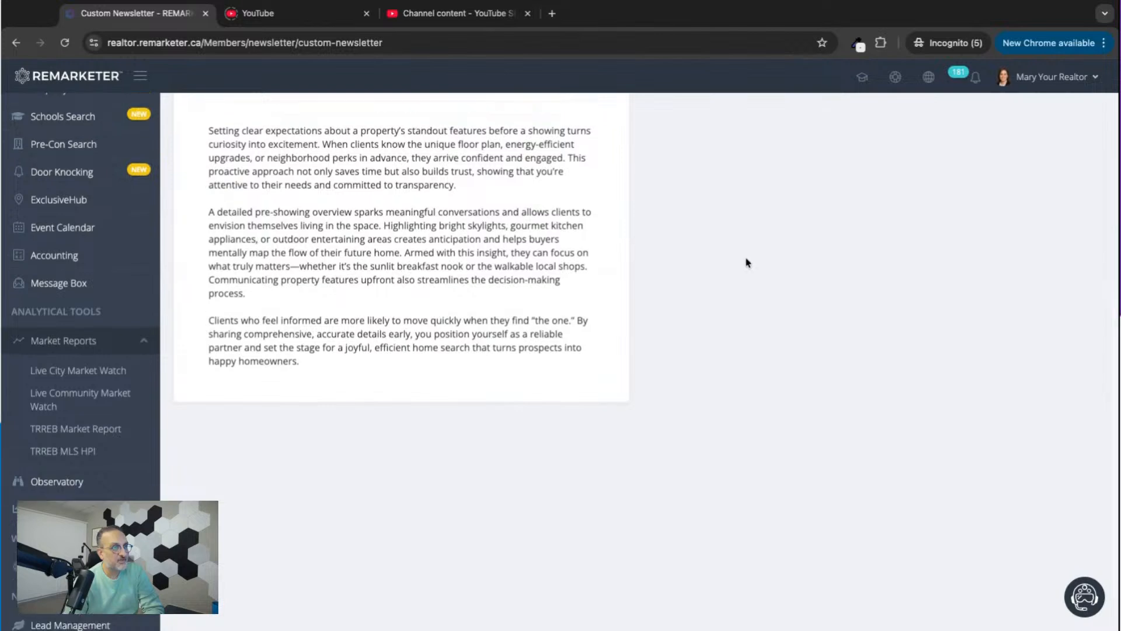
{"action": "scroll", "coordinate": [747, 263], "scroll_direction": "up", "scroll_amount": 3}
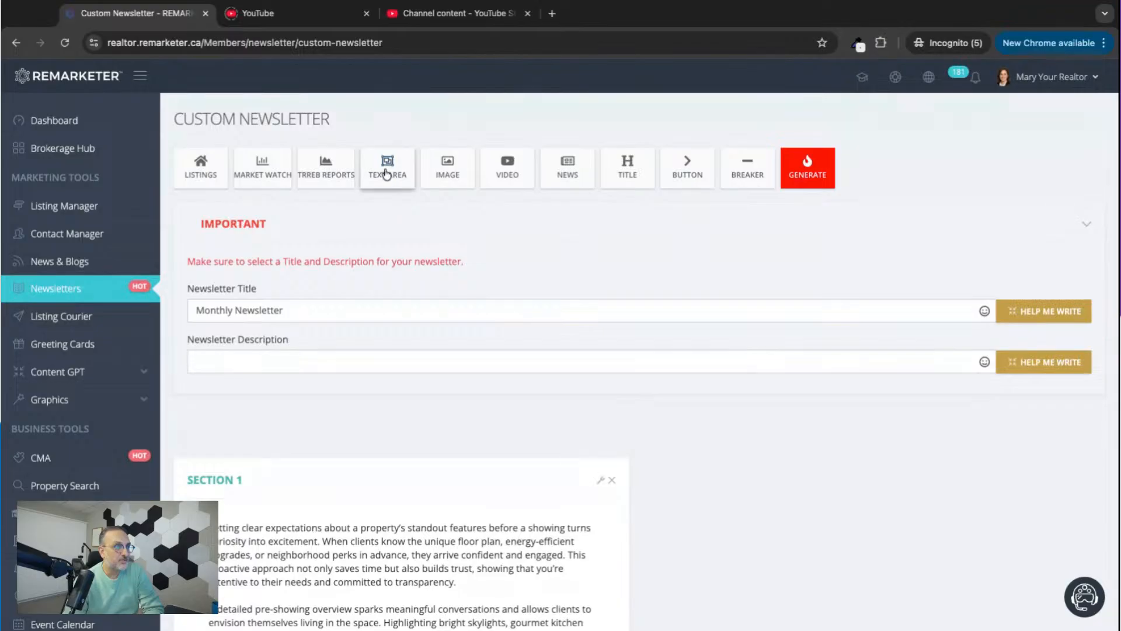
Add an image section using the media library photo of a hand pointing a pen at charts on a tablet.
{"action": "left_click", "coordinate": [446, 174]}
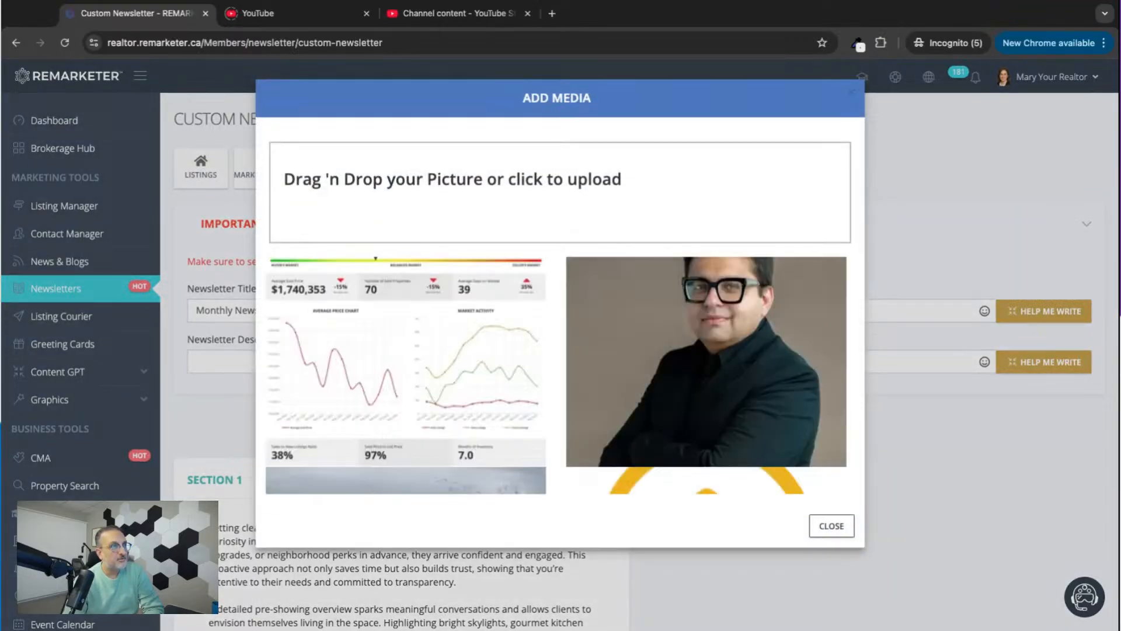
{"action": "scroll", "coordinate": [443, 334], "scroll_direction": "down", "scroll_amount": 10}
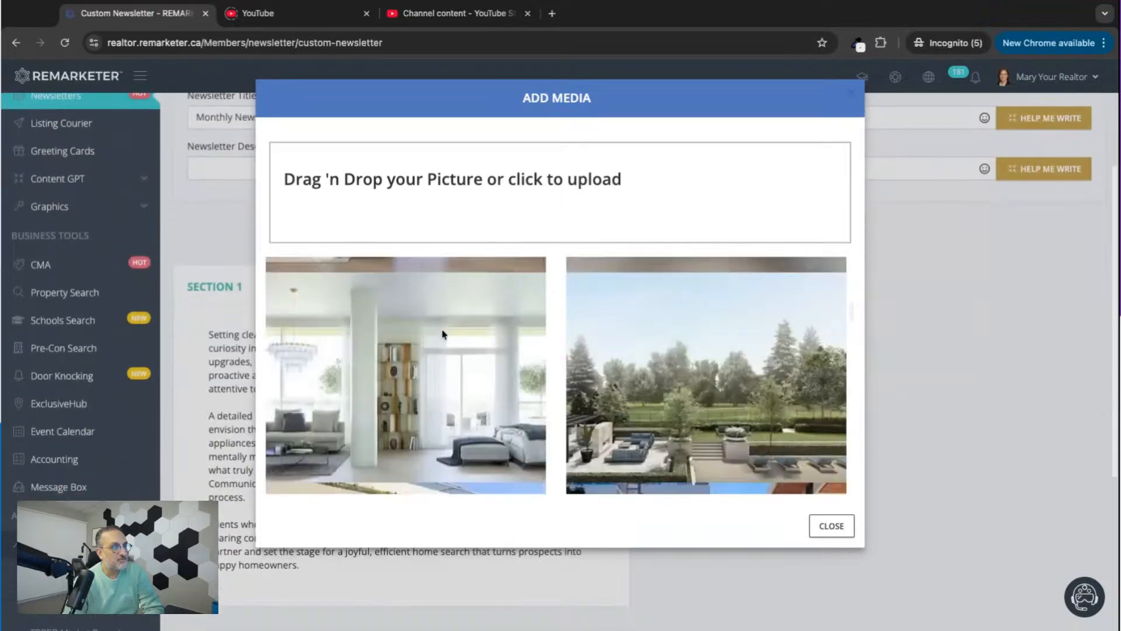
{"action": "scroll", "coordinate": [442, 334], "scroll_direction": "up", "scroll_amount": 8}
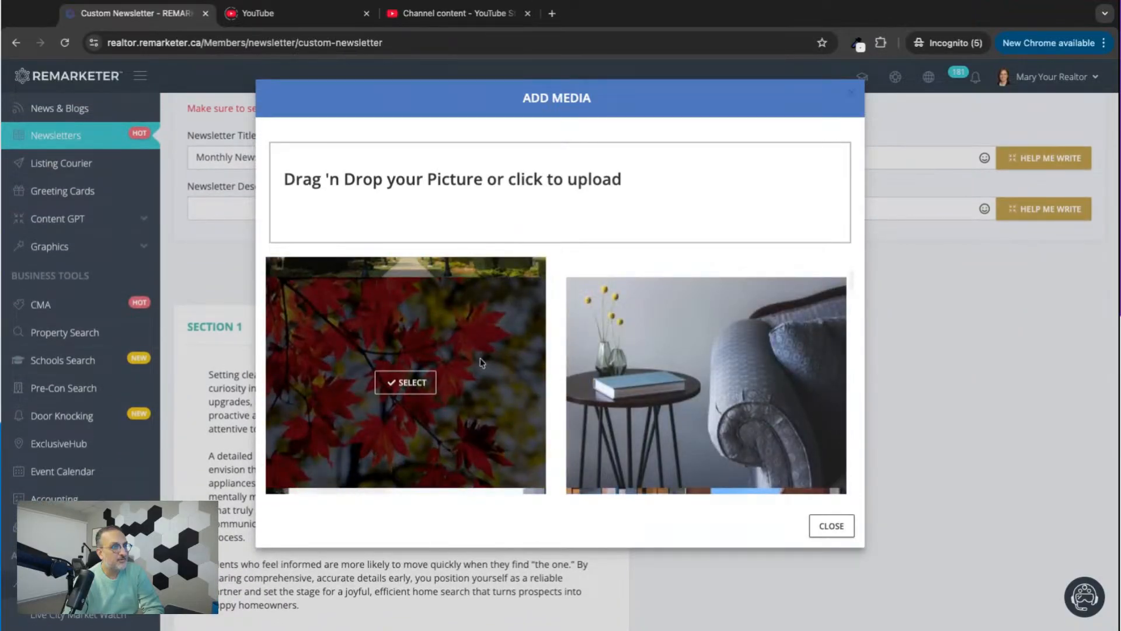
{"action": "scroll", "coordinate": [591, 387], "scroll_direction": "down", "scroll_amount": 6}
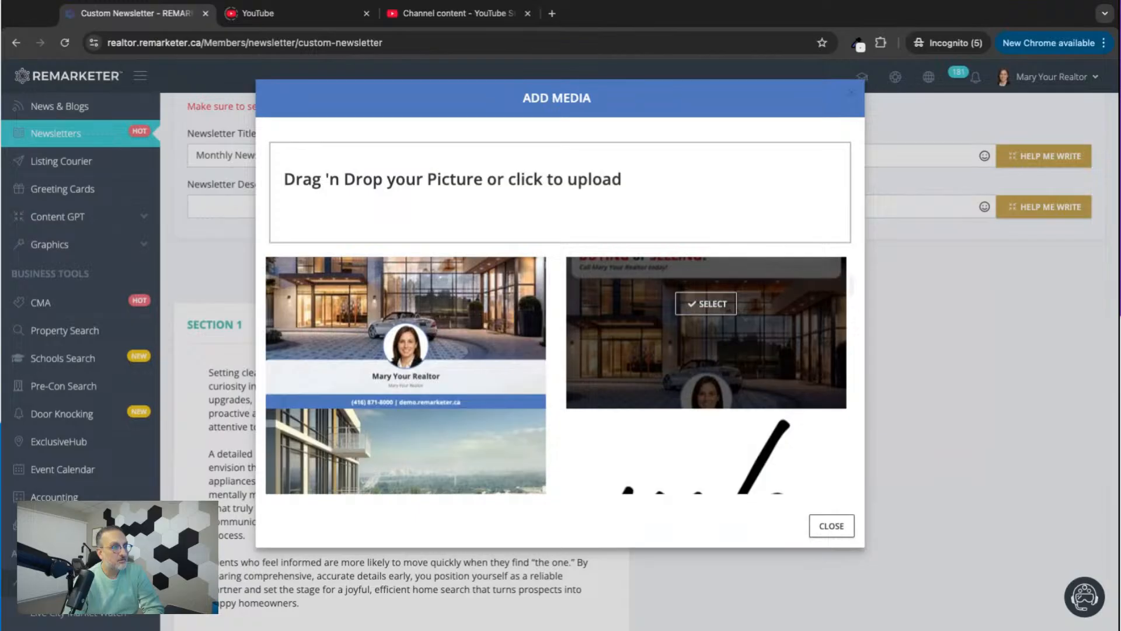
{"action": "scroll", "coordinate": [701, 374], "scroll_direction": "down", "scroll_amount": 6}
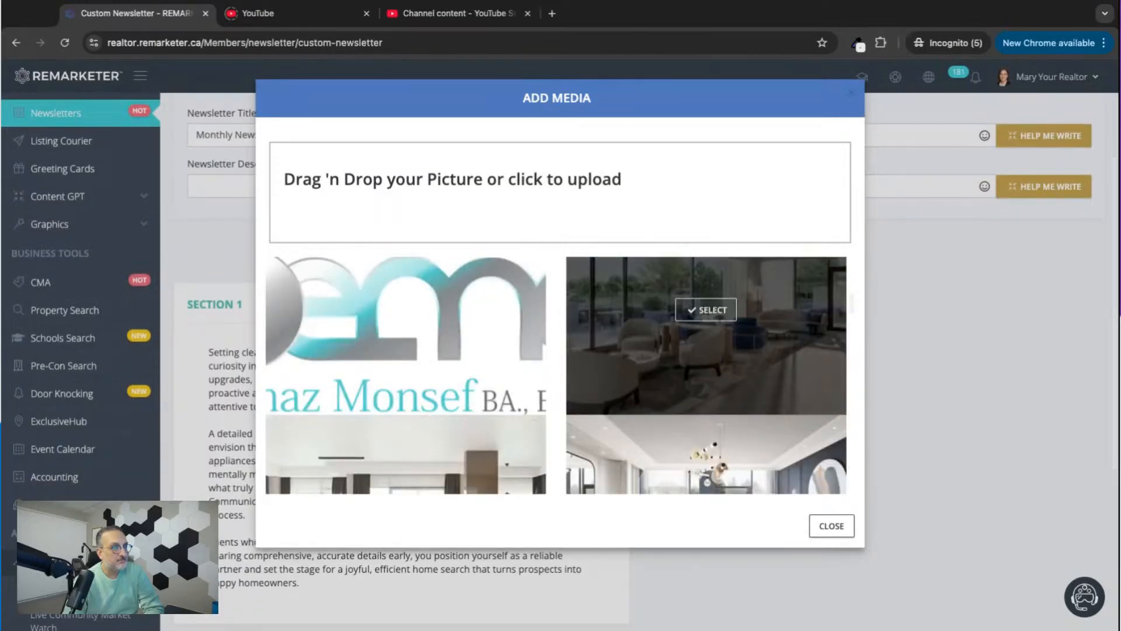
{"action": "scroll", "coordinate": [701, 374], "scroll_direction": "down", "scroll_amount": 6}
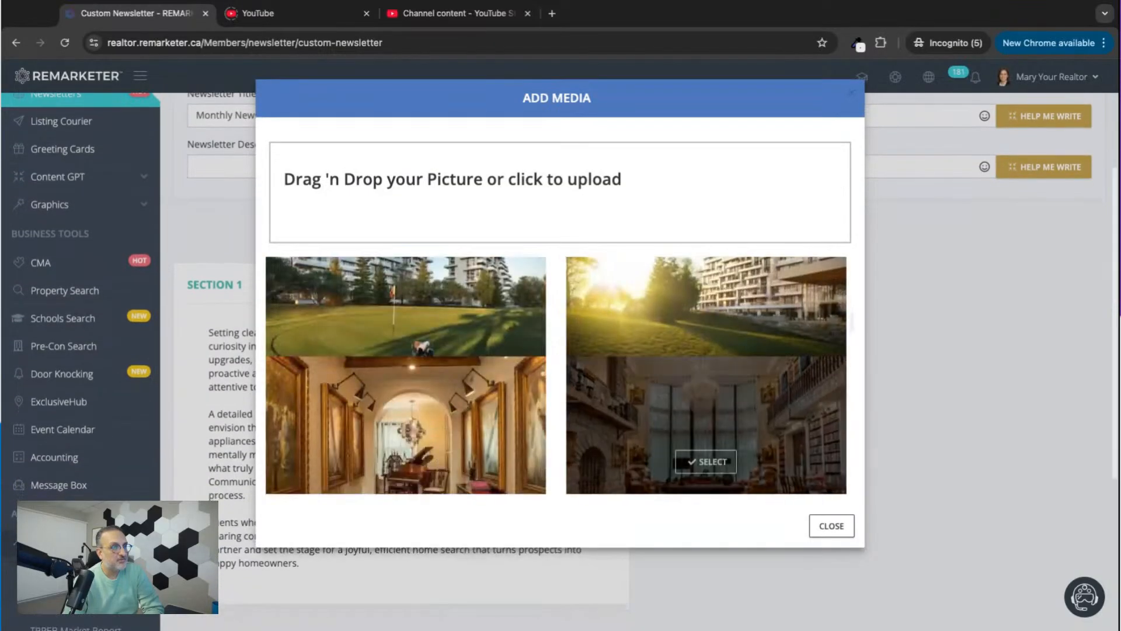
{"action": "scroll", "coordinate": [707, 409], "scroll_direction": "up", "scroll_amount": 5}
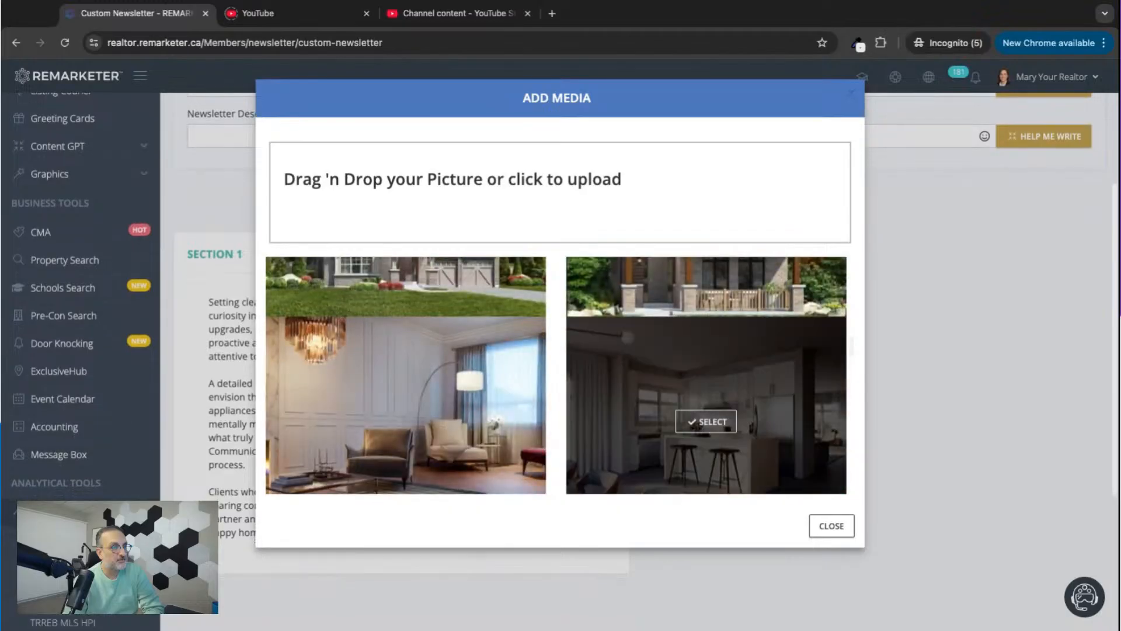
{"action": "left_click", "coordinate": [431, 308]}
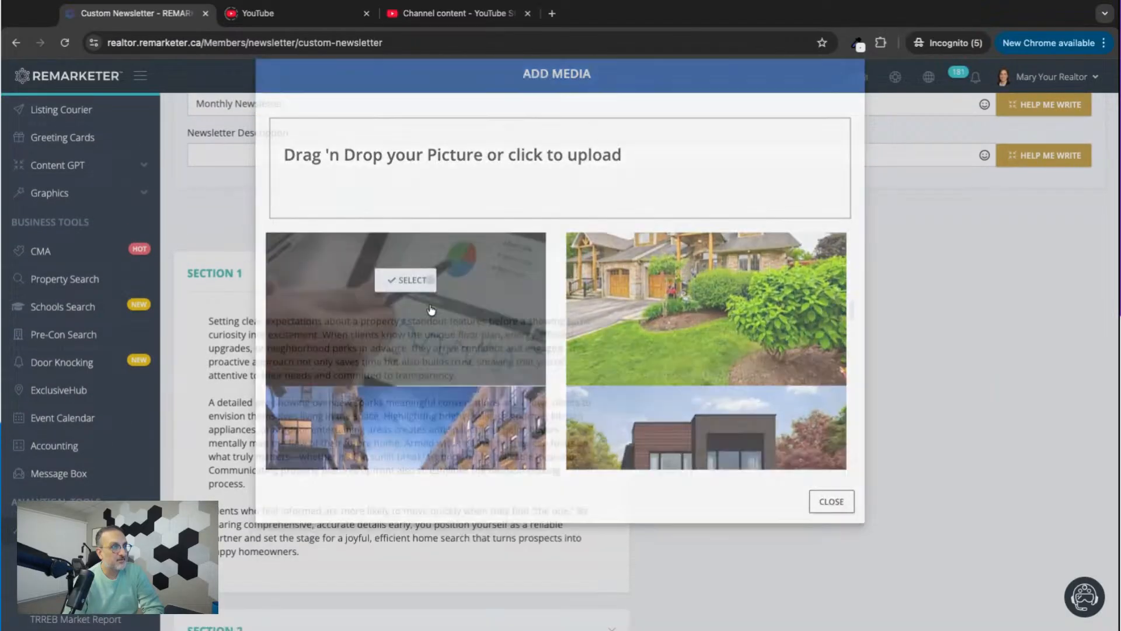
{"action": "scroll", "coordinate": [675, 431], "scroll_direction": "down", "scroll_amount": 6}
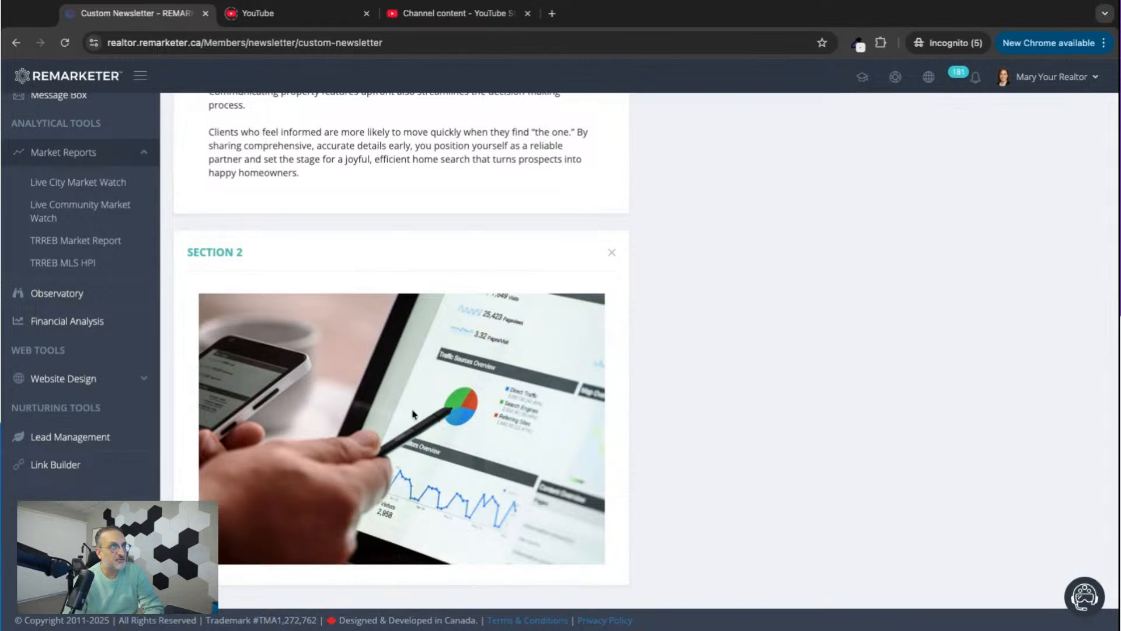
Edit the blogpost text section and insert the suburban neighbourhood picture from file on new lines above the first paragraph.
{"action": "scroll", "coordinate": [673, 310], "scroll_direction": "up", "scroll_amount": 5}
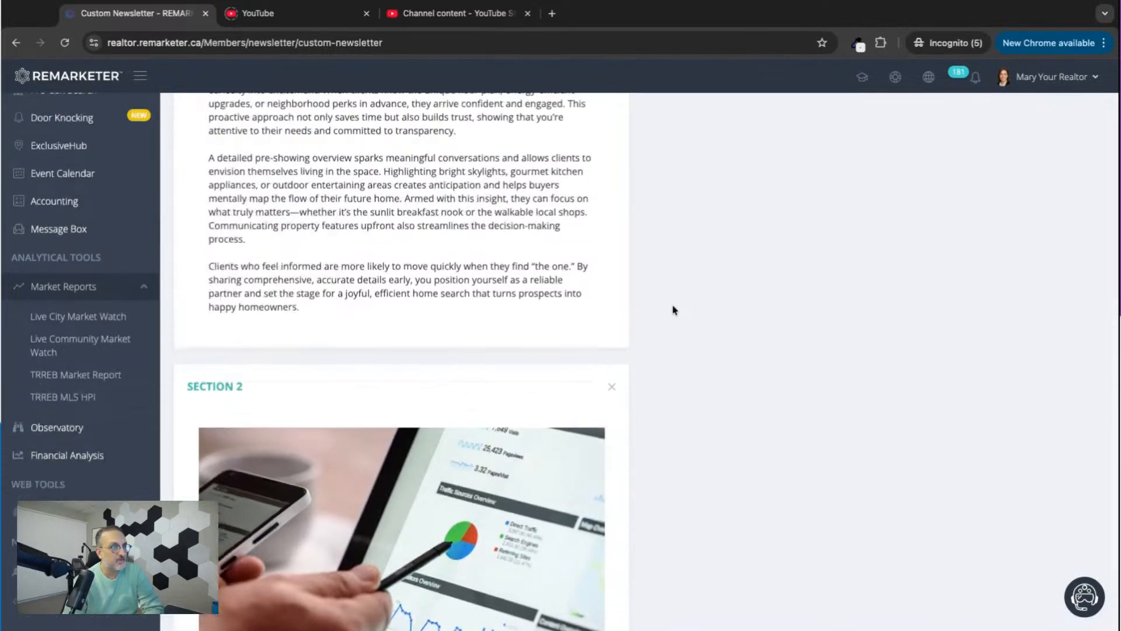
{"action": "left_click", "coordinate": [600, 170]}
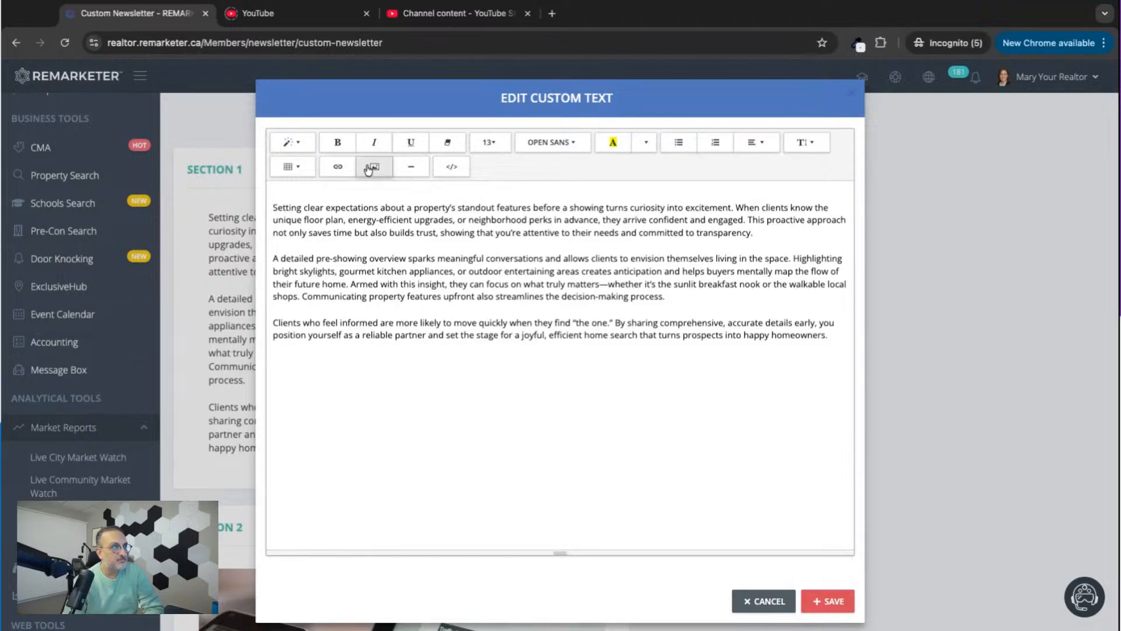
{"action": "left_click", "coordinate": [273, 208]}
{"action": "key", "text": "Return"}
{"action": "key", "text": "Return"}
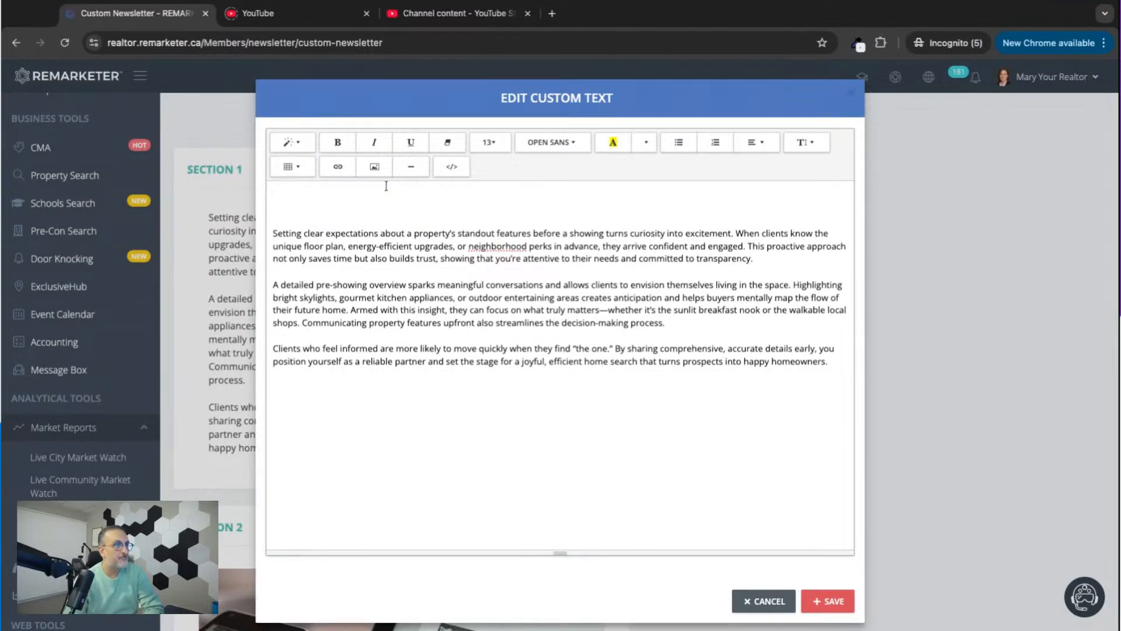
{"action": "left_click", "coordinate": [374, 167]}
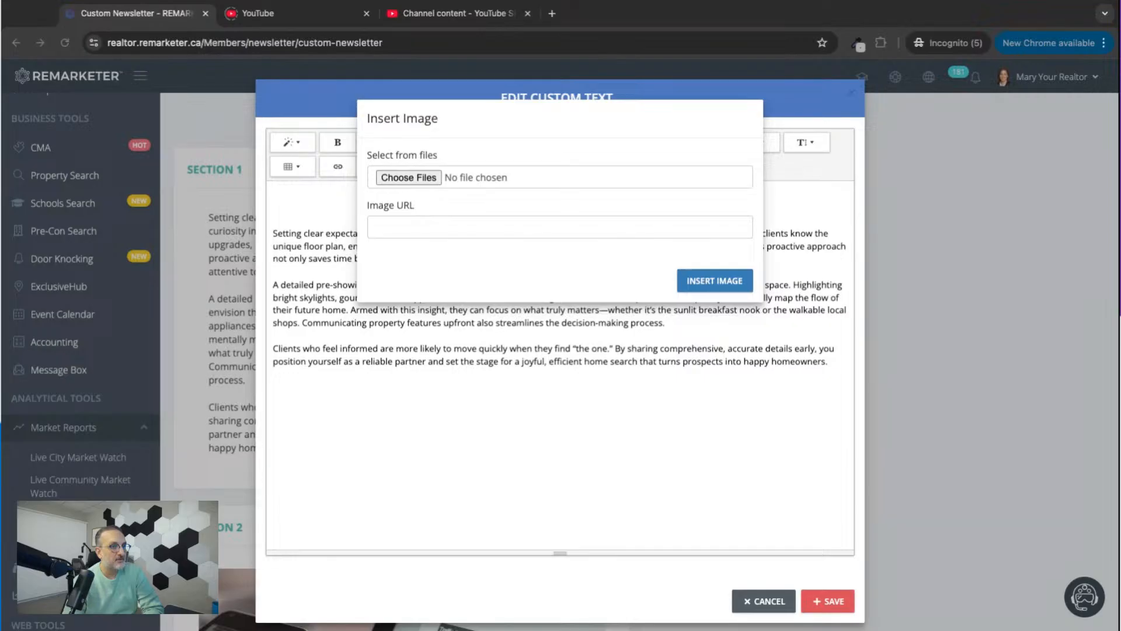
{"action": "left_click", "coordinate": [452, 400]}
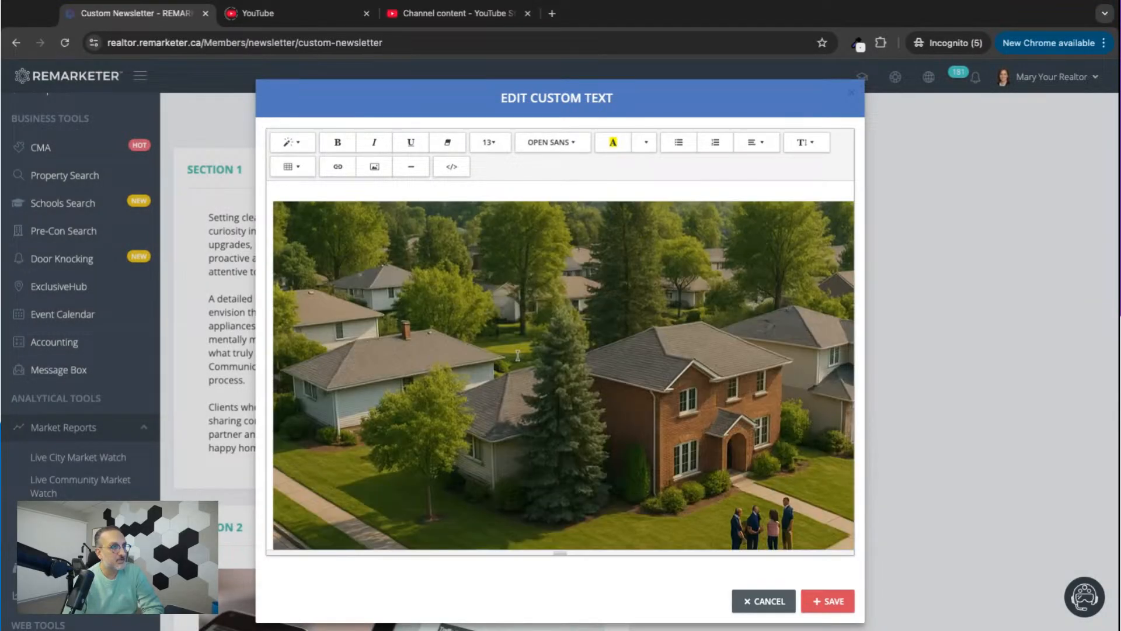
Resize the inserted neighbourhood picture to 100% width, save the custom text and close its editor.
{"action": "scroll", "coordinate": [517, 355], "scroll_direction": "down", "scroll_amount": 8}
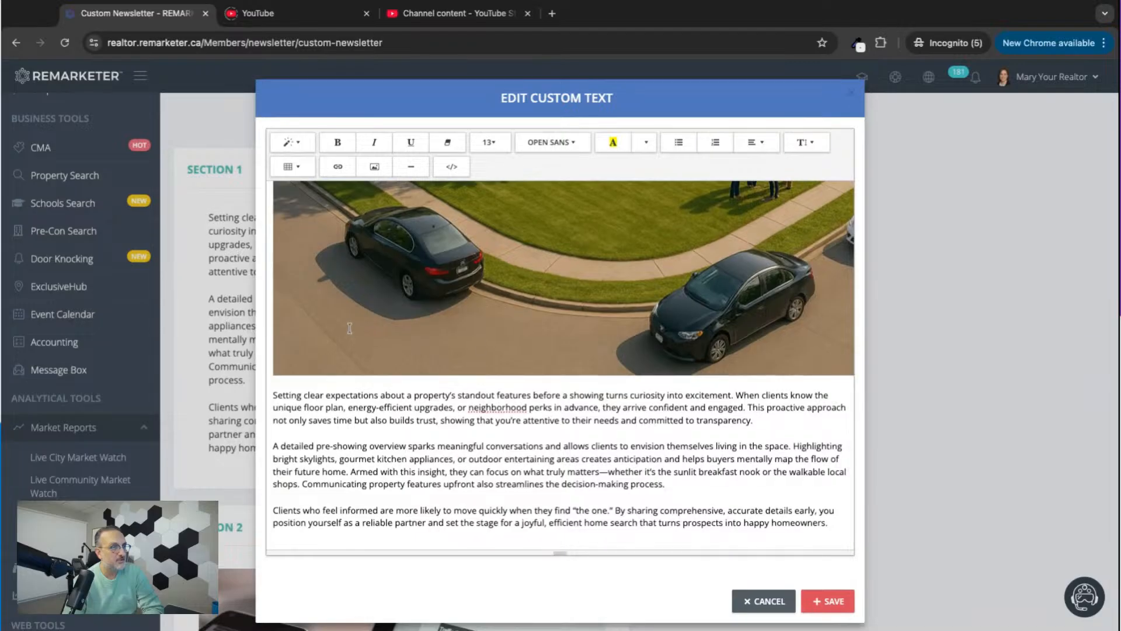
{"action": "left_click", "coordinate": [349, 328]}
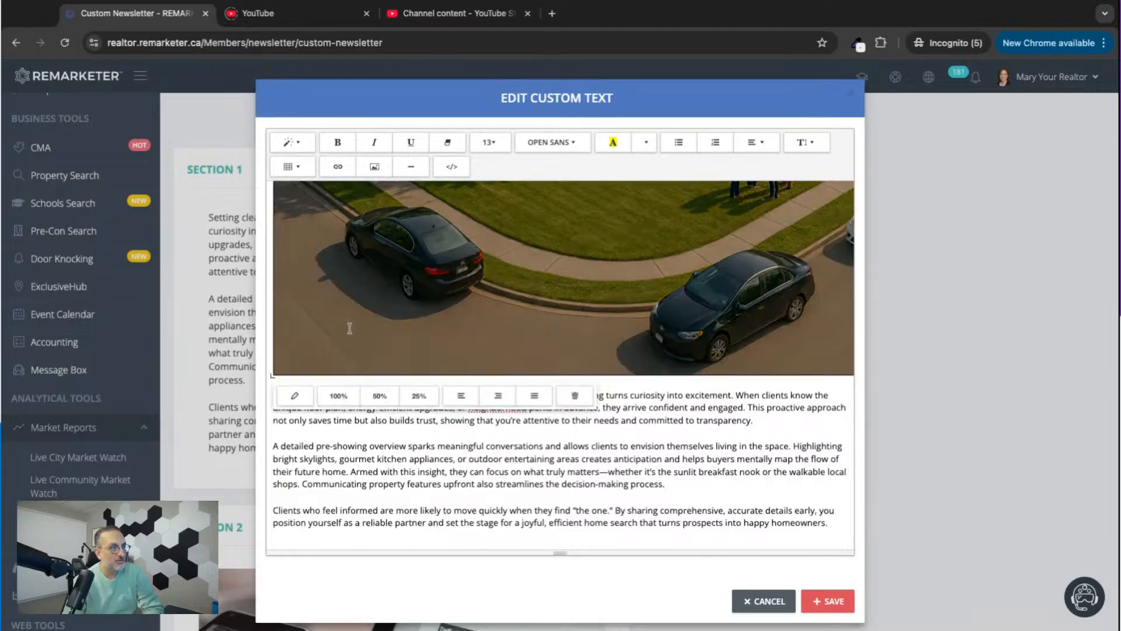
{"action": "left_click", "coordinate": [338, 395]}
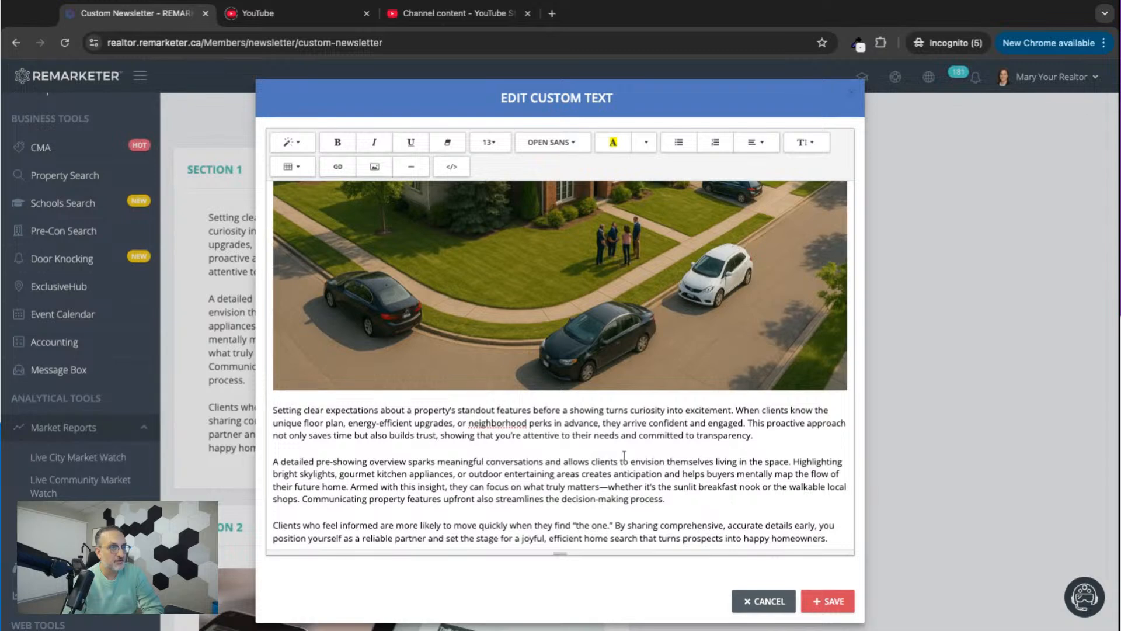
{"action": "left_click", "coordinate": [834, 605]}
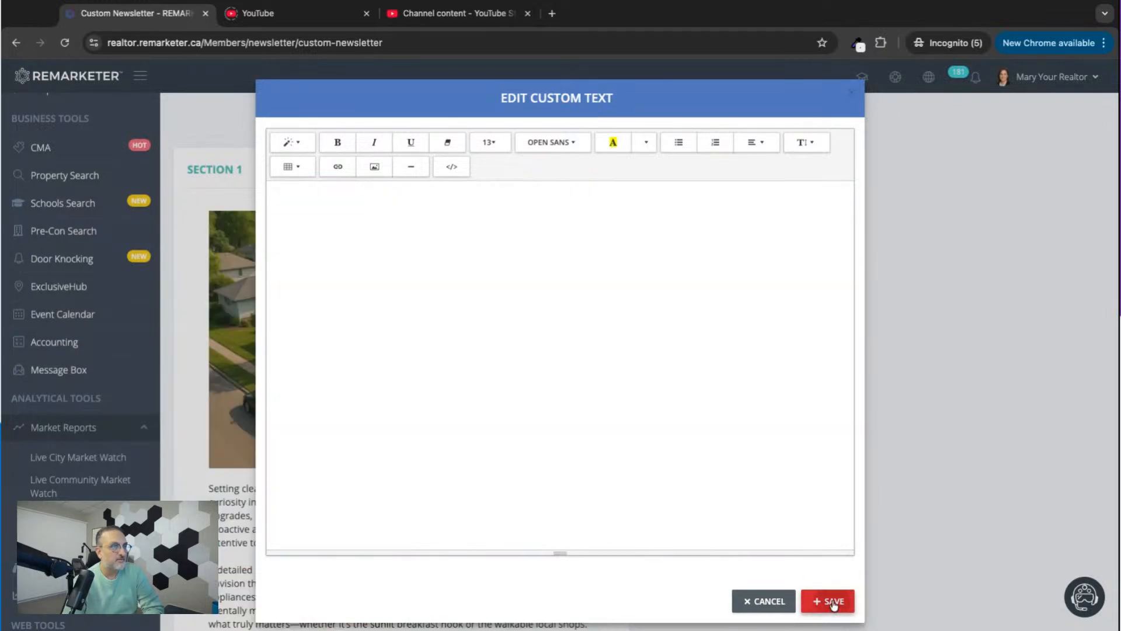
{"action": "left_click", "coordinate": [853, 95]}
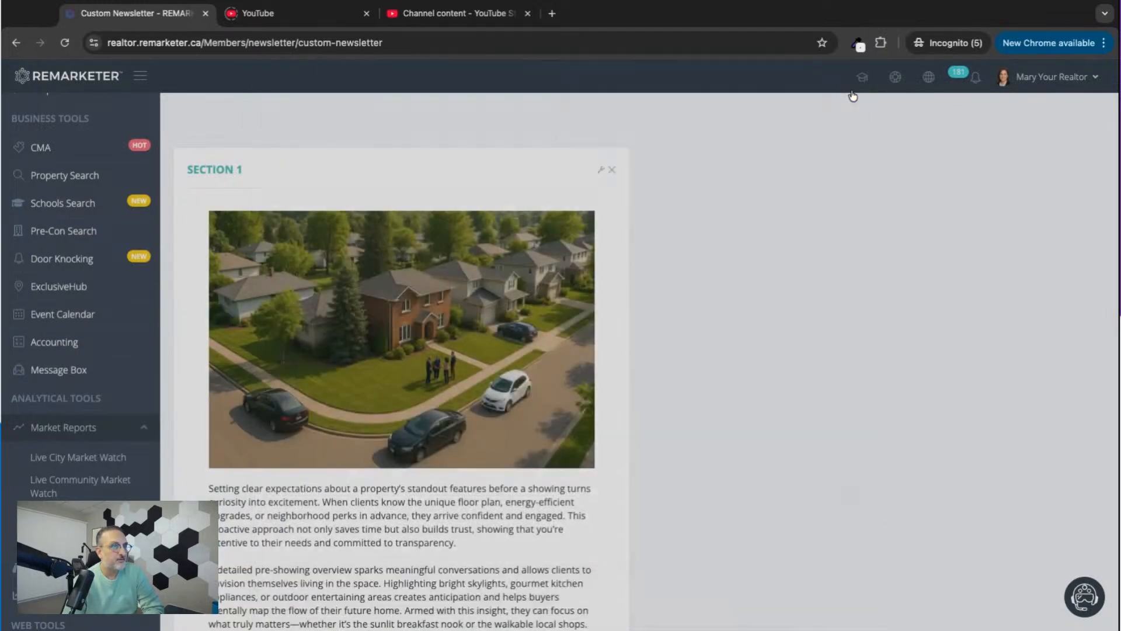
Review the newsletter from its title fields through the illustrated text section to the image section.
{"action": "scroll", "coordinate": [542, 458], "scroll_direction": "down", "scroll_amount": 4}
{"action": "scroll", "coordinate": [543, 456], "scroll_direction": "up", "scroll_amount": 1}
{"action": "scroll", "coordinate": [543, 457], "scroll_direction": "up", "scroll_amount": 3}
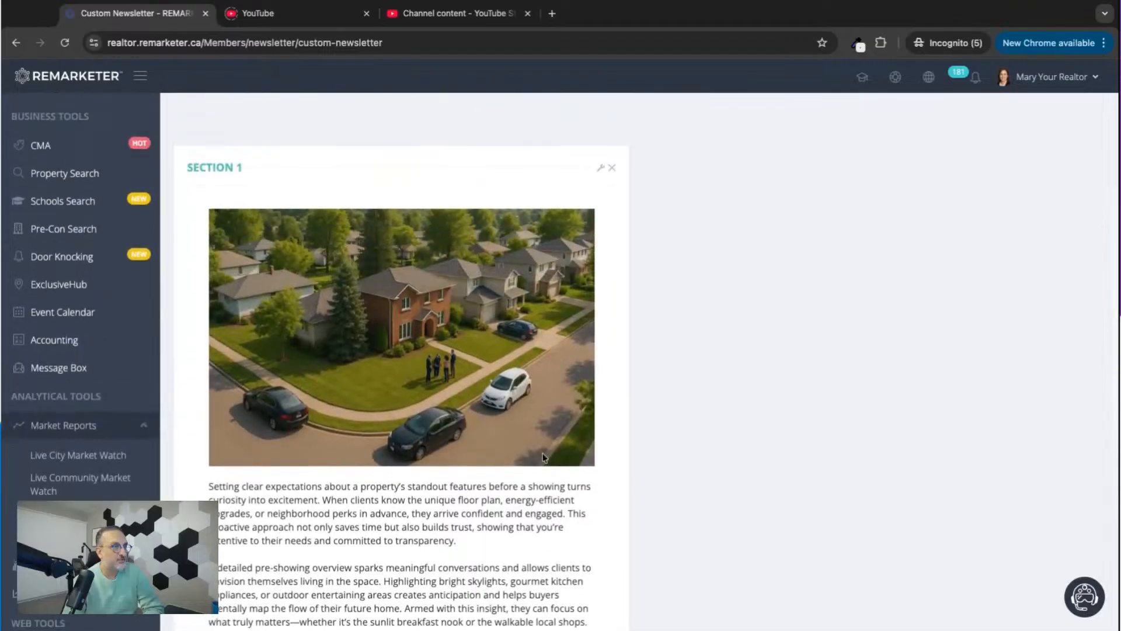
{"action": "scroll", "coordinate": [456, 555], "scroll_direction": "down", "scroll_amount": 9}
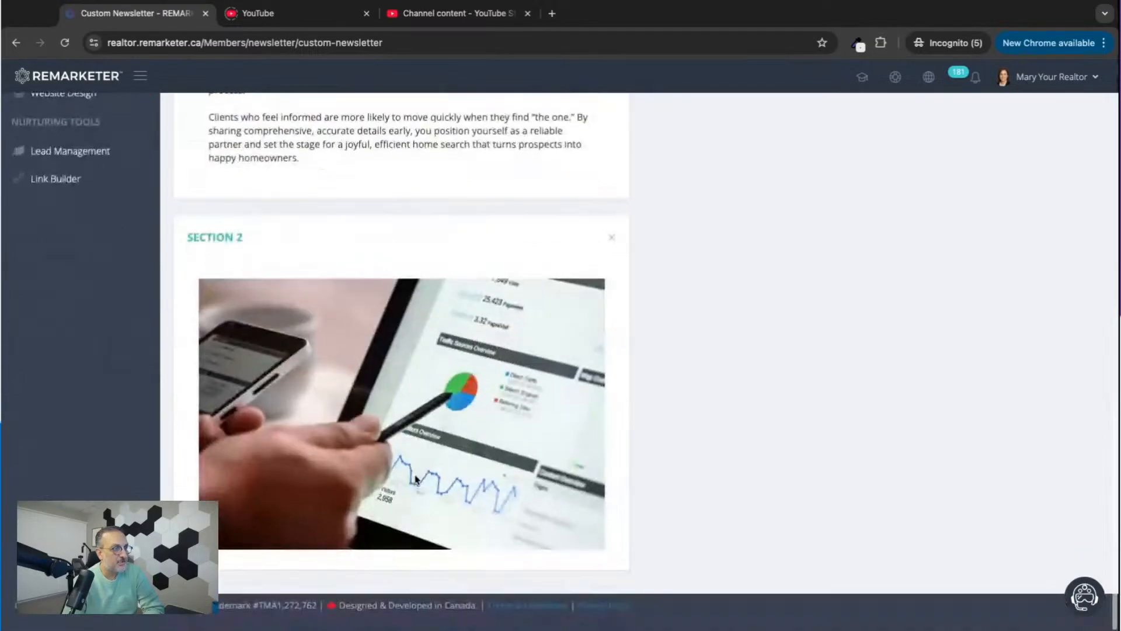
{"action": "scroll", "coordinate": [458, 496], "scroll_direction": "up", "scroll_amount": 1}
{"action": "scroll", "coordinate": [417, 456], "scroll_direction": "up", "scroll_amount": 15}
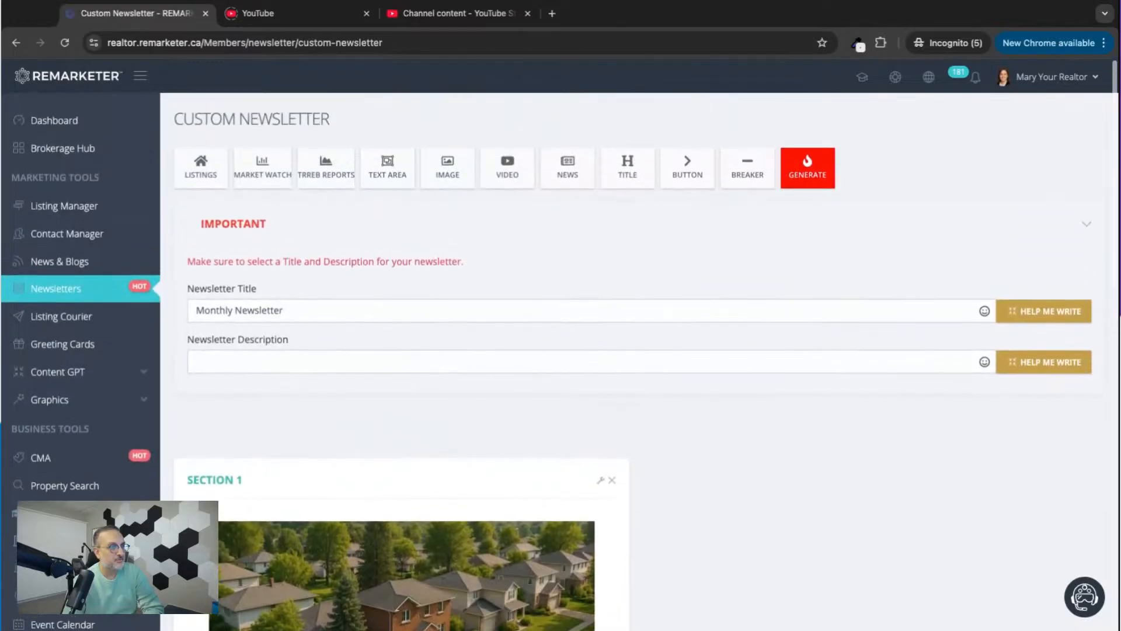
{"action": "scroll", "coordinate": [456, 362], "scroll_direction": "down", "scroll_amount": 7}
{"action": "scroll", "coordinate": [456, 362], "scroll_direction": "down", "scroll_amount": 7}
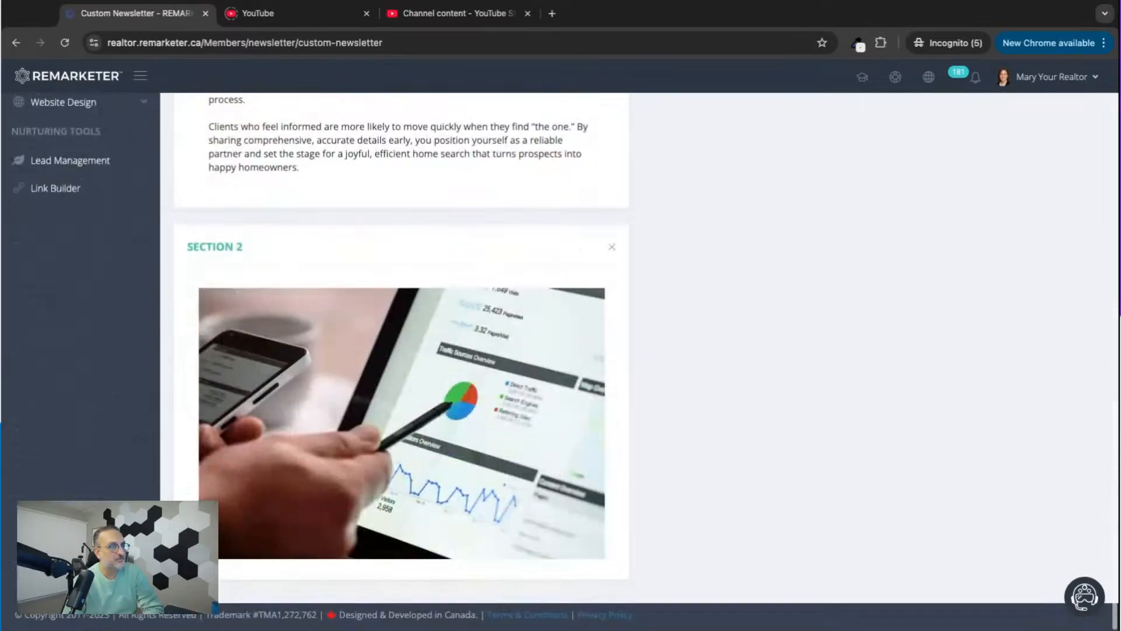
{"action": "scroll", "coordinate": [455, 362], "scroll_direction": "up", "scroll_amount": 10}
{"action": "scroll", "coordinate": [455, 362], "scroll_direction": "up", "scroll_amount": 2}
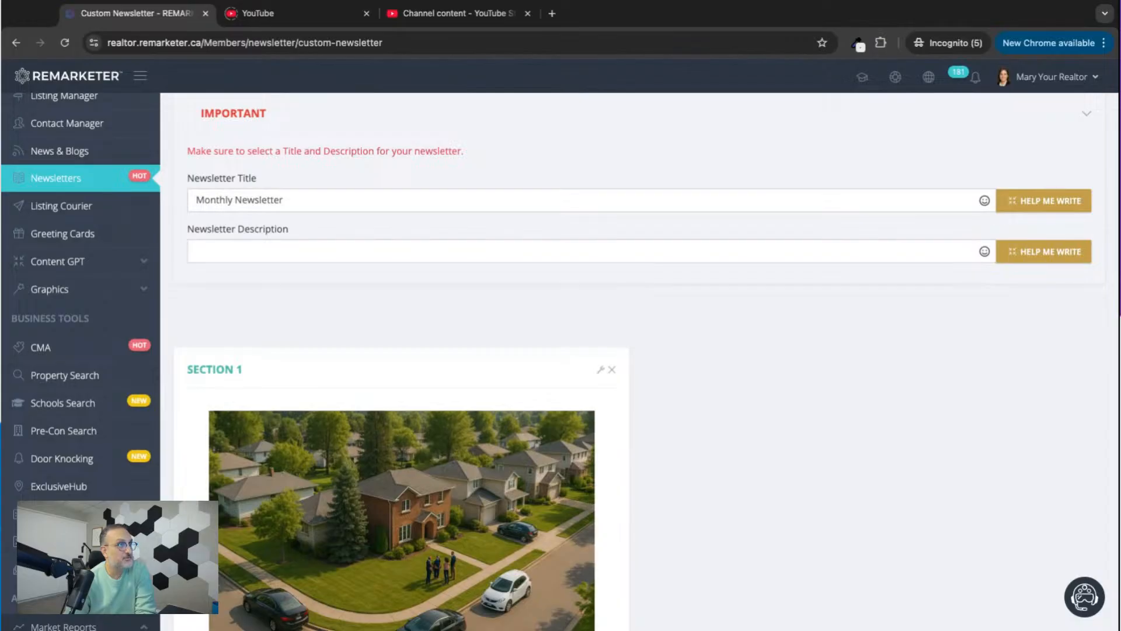
{"action": "scroll", "coordinate": [487, 333], "scroll_direction": "up", "scroll_amount": 2}
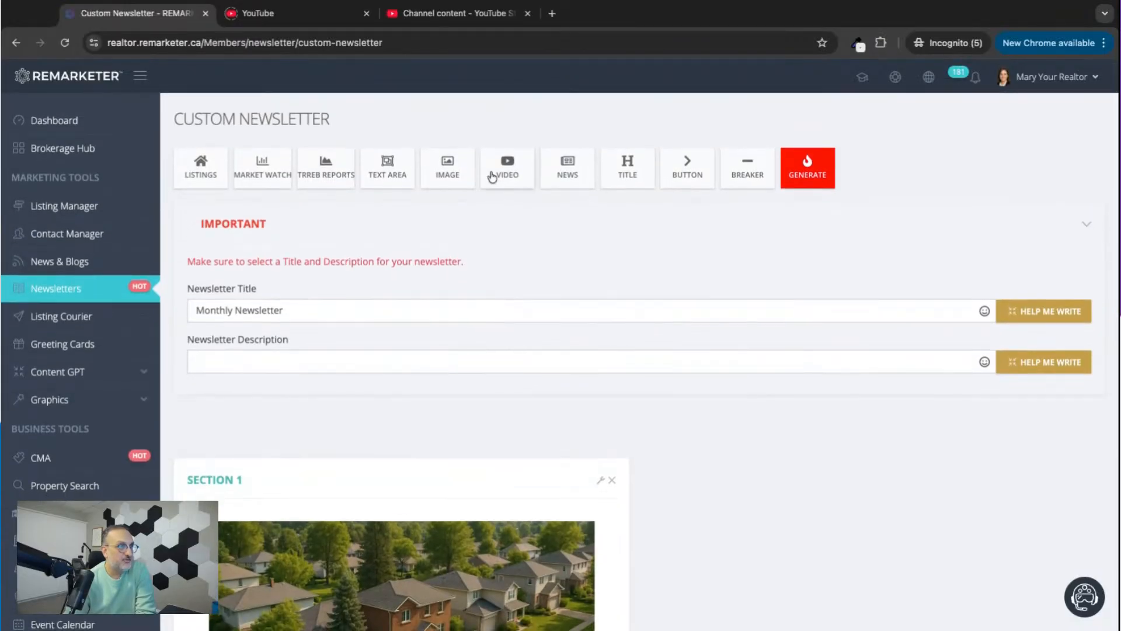
Load the YouTube video youtube.com/watch?v=-gZoSUcU9O0 in a new browser tab, pause it and select its link.
{"action": "left_click", "coordinate": [507, 169]}
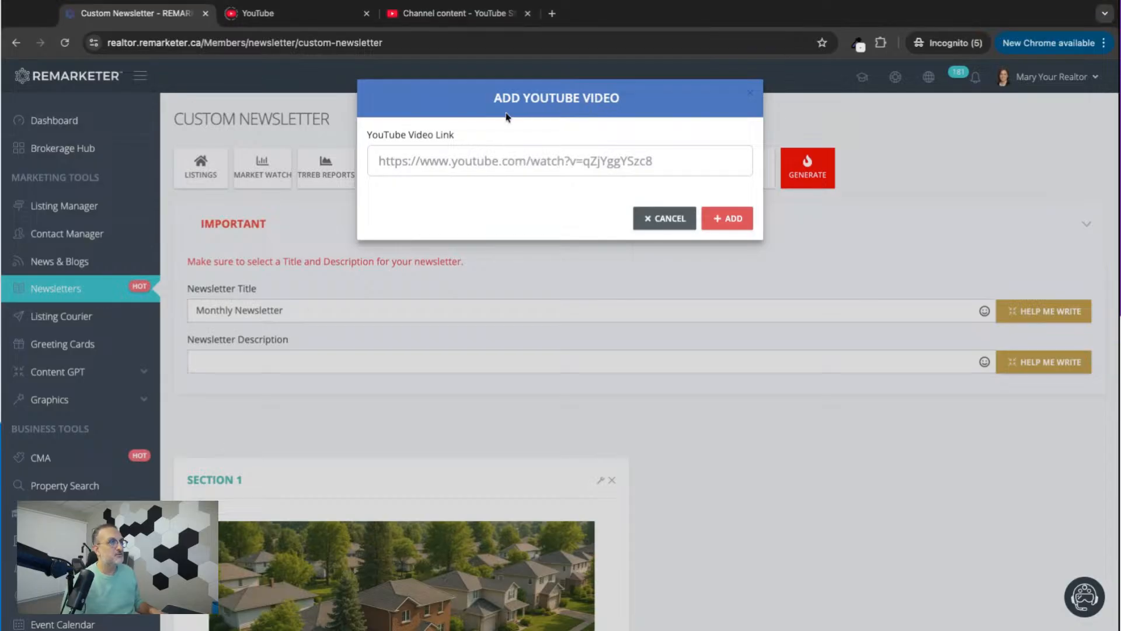
{"action": "left_click", "coordinate": [660, 220]}
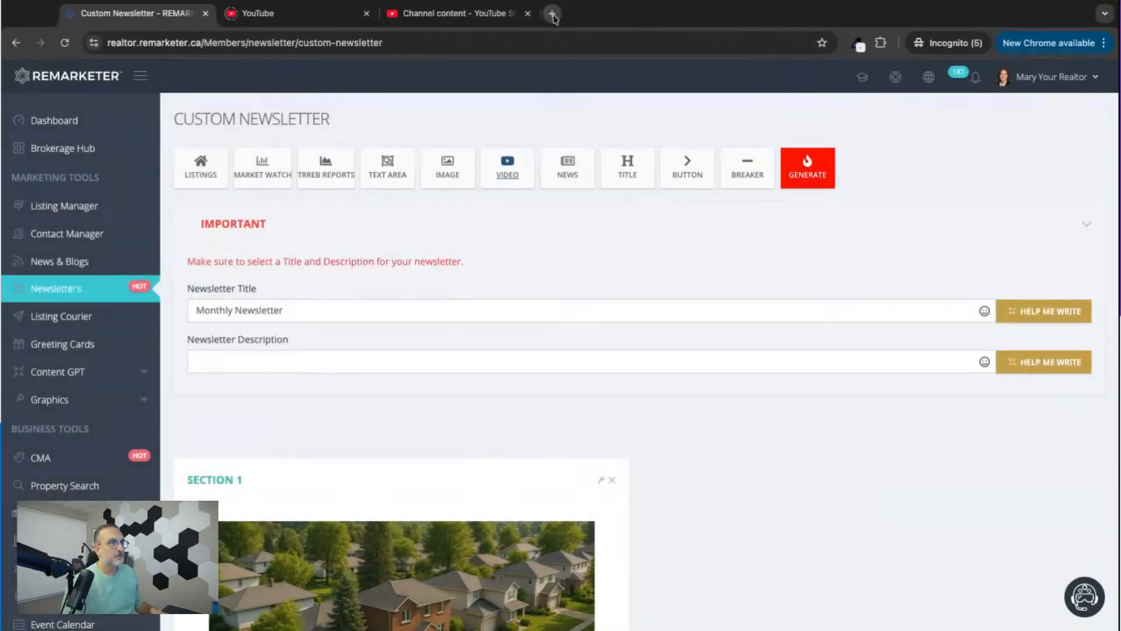
{"action": "key", "text": "ctrl+t"}
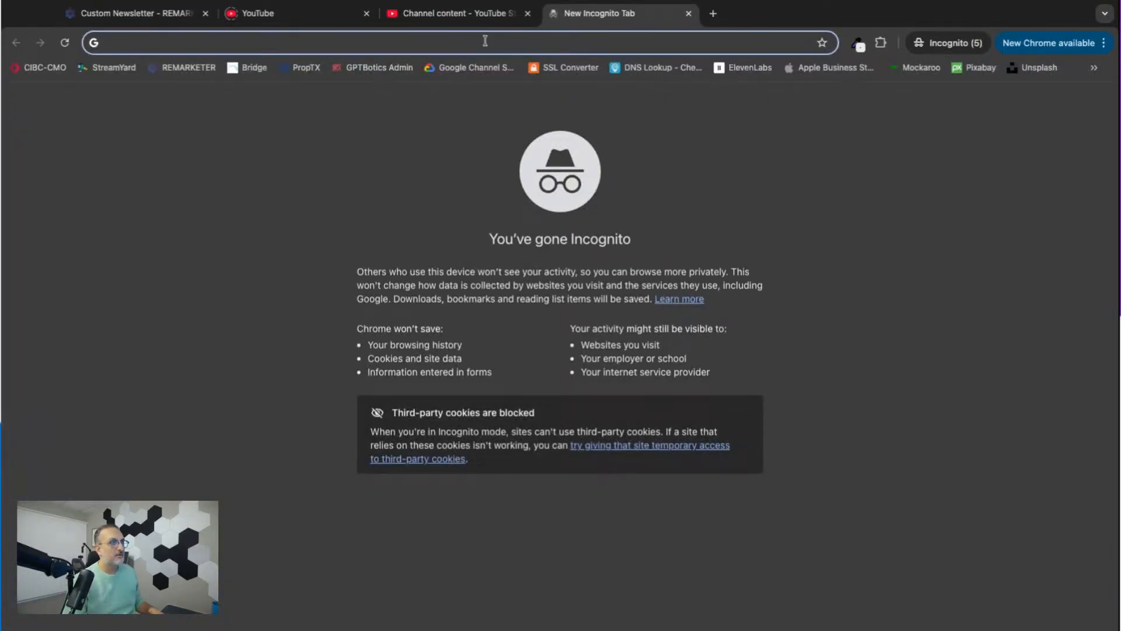
{"action": "type", "text": "https://www.youtube.com/watch?v=-gZoSUcU9O0"}
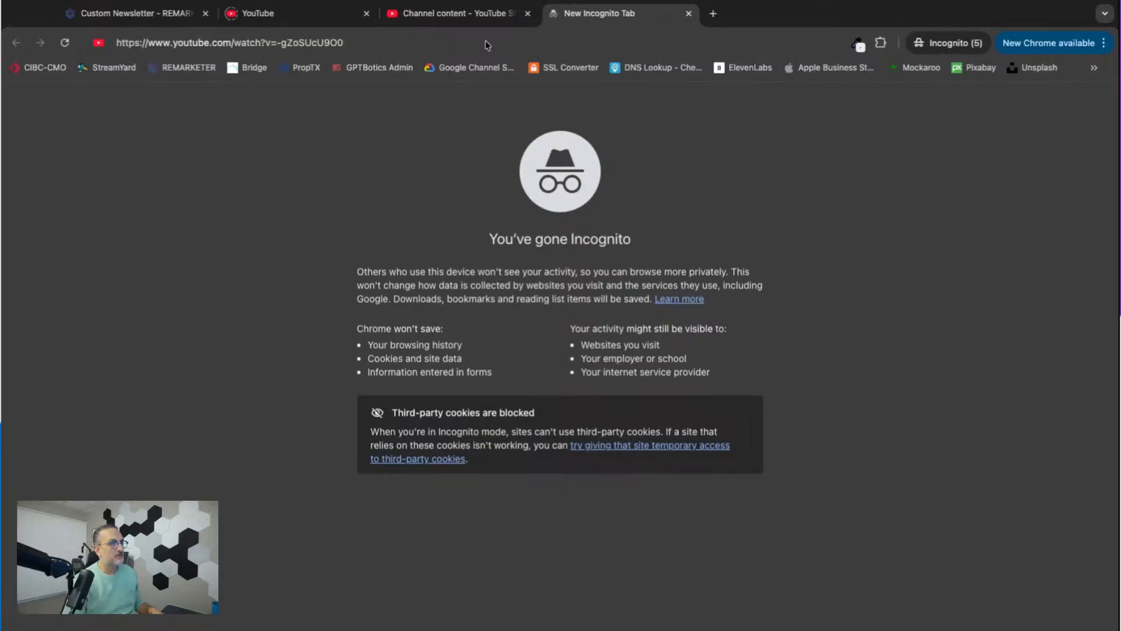
{"action": "key", "text": "Return"}
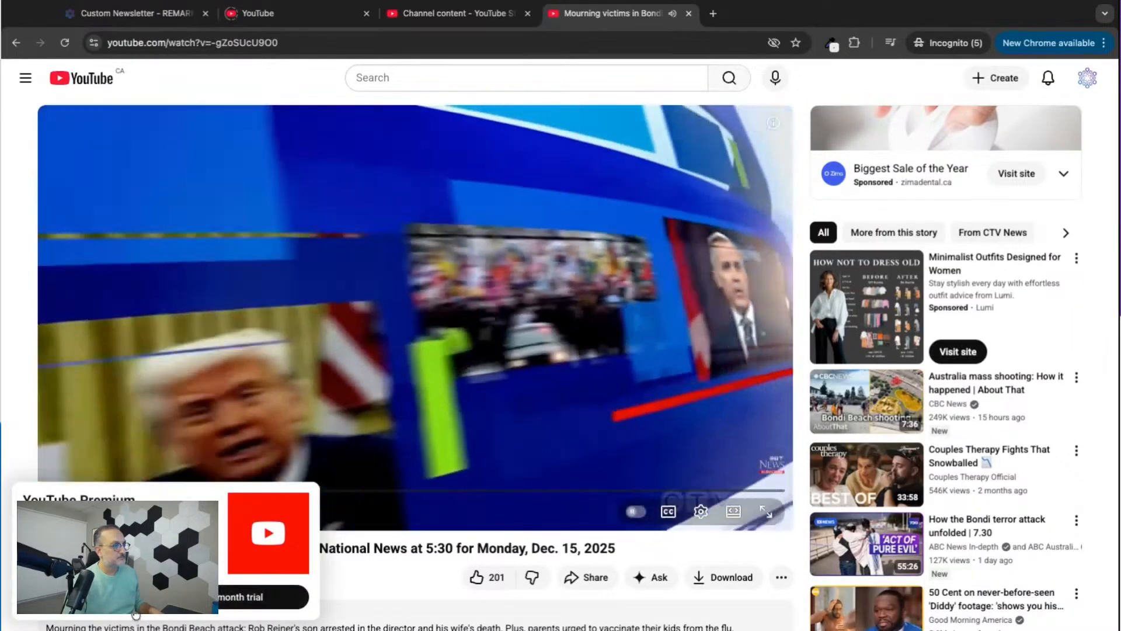
{"action": "left_click", "coordinate": [92, 596]}
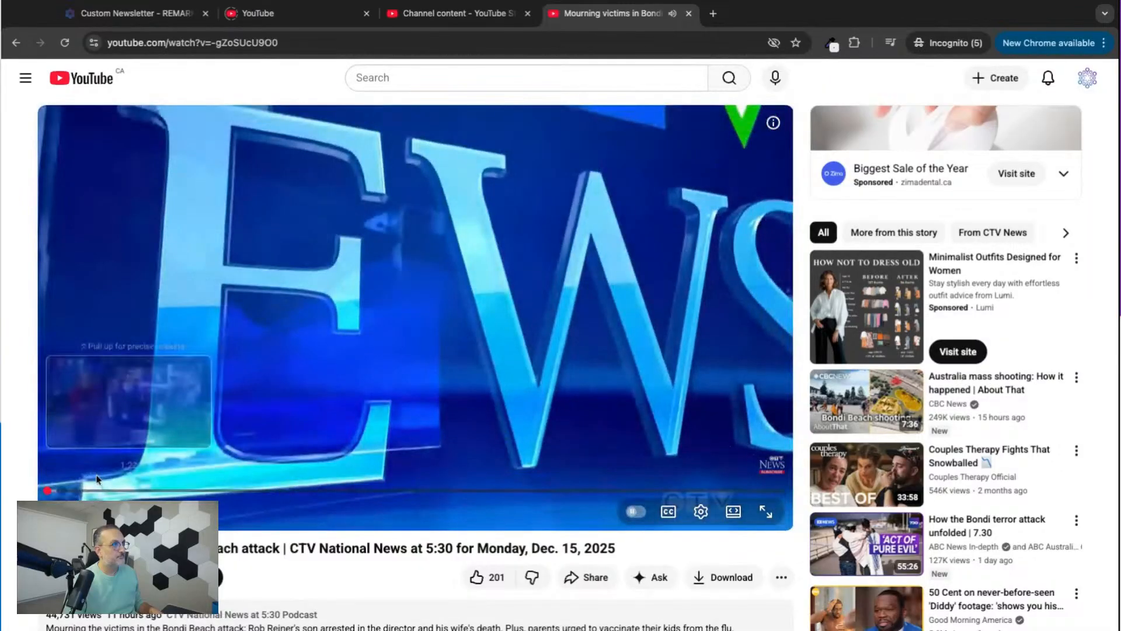
{"action": "left_click", "coordinate": [188, 48]}
{"action": "key", "text": "ctrl+c"}
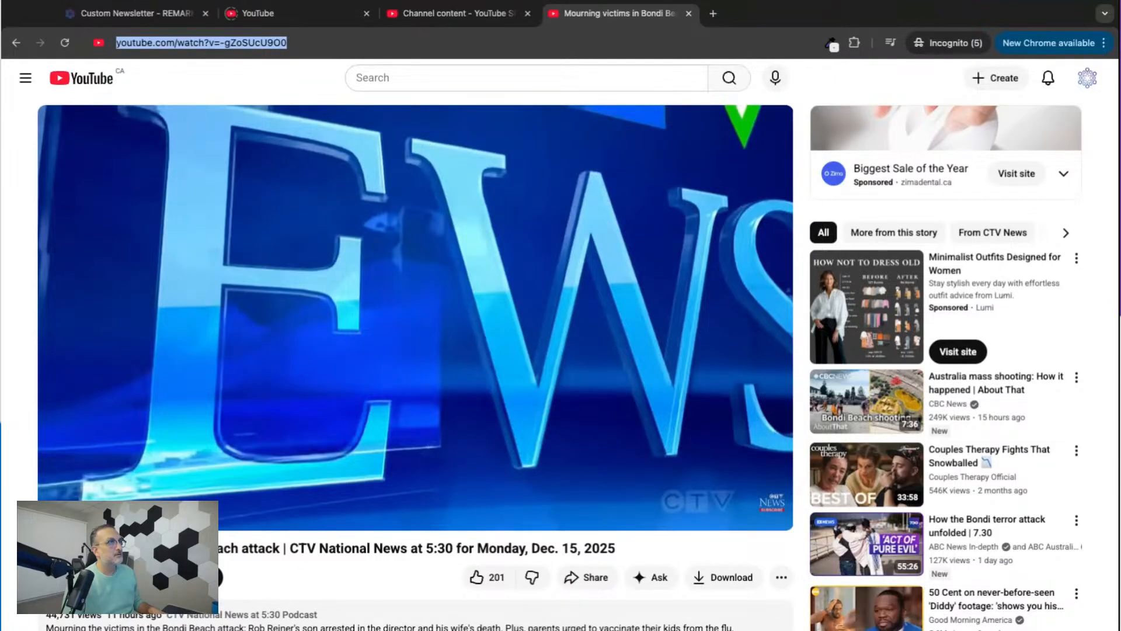
{"action": "key", "text": "super+Tab"}
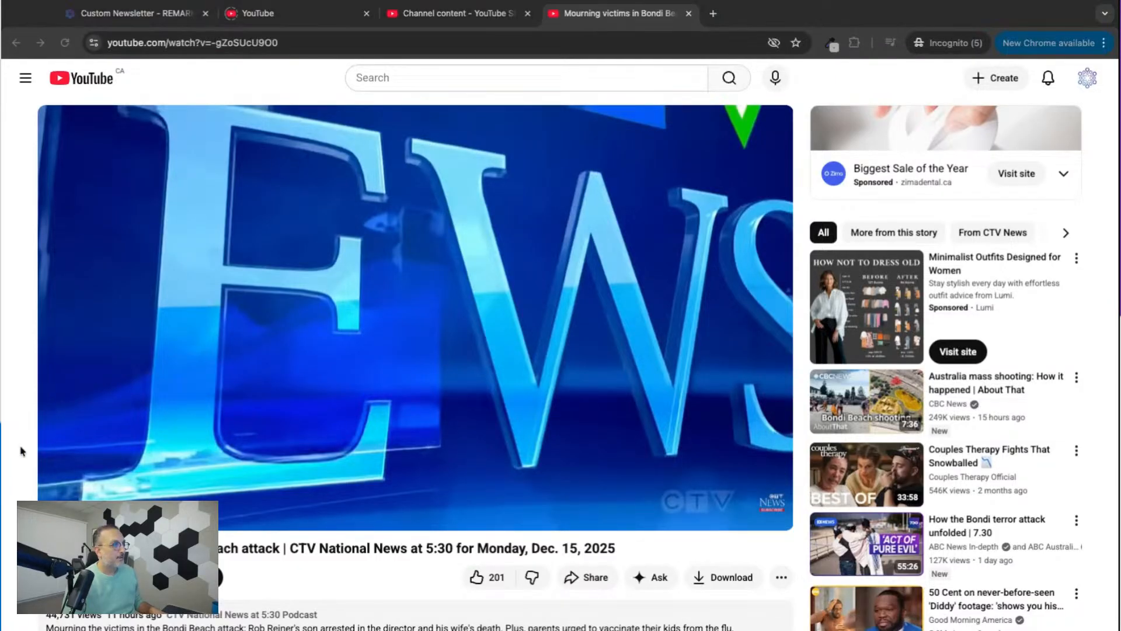
{"action": "key", "text": "super+Tab"}
{"action": "left_click", "coordinate": [295, 14]}
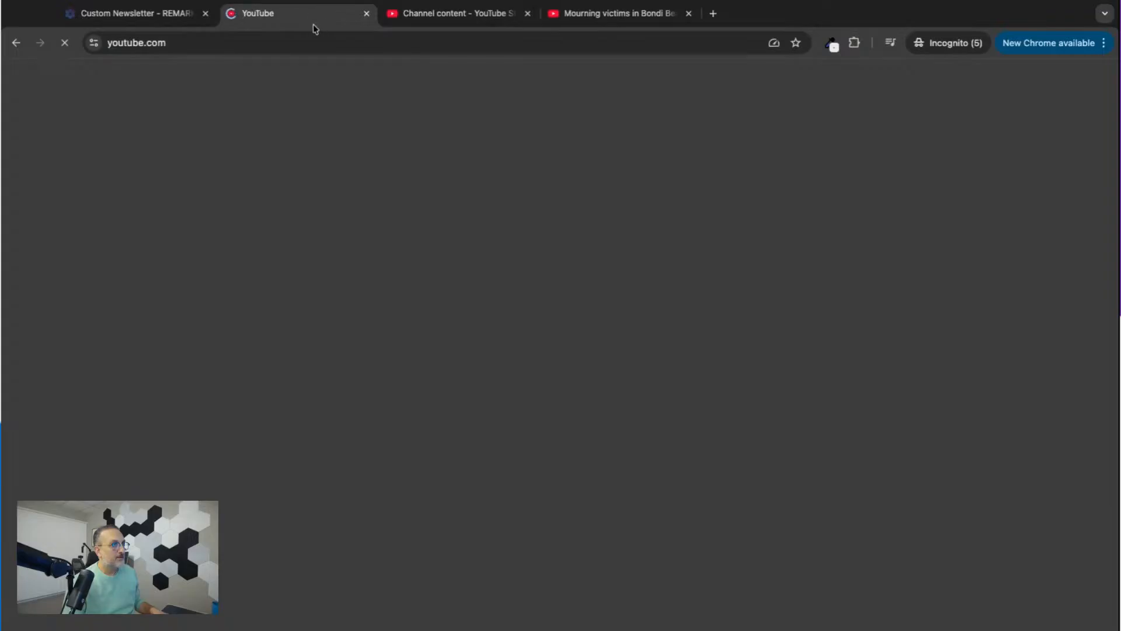
{"action": "left_click", "coordinate": [173, 17]}
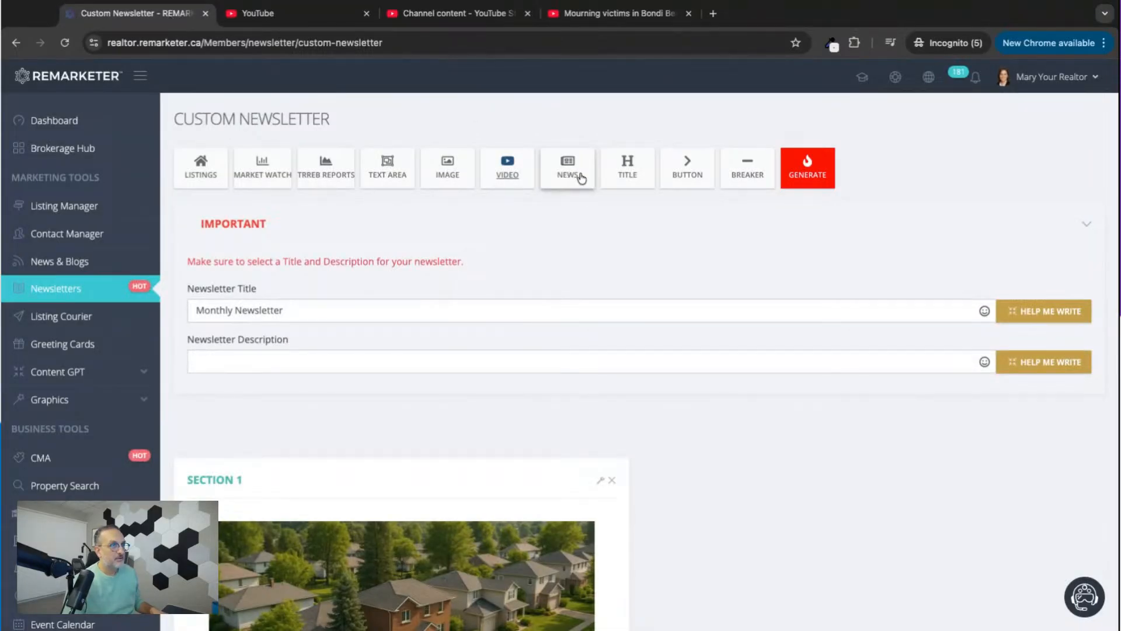
{"action": "left_click", "coordinate": [508, 172]}
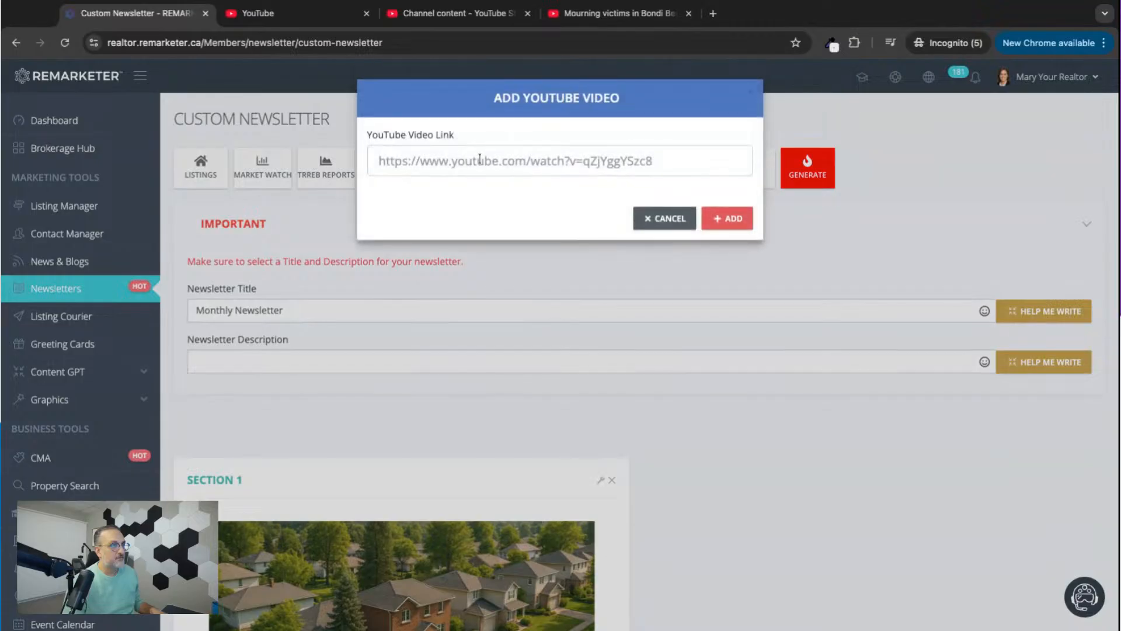
{"action": "left_click", "coordinate": [454, 161]}
{"action": "key", "text": "ctrl+v"}
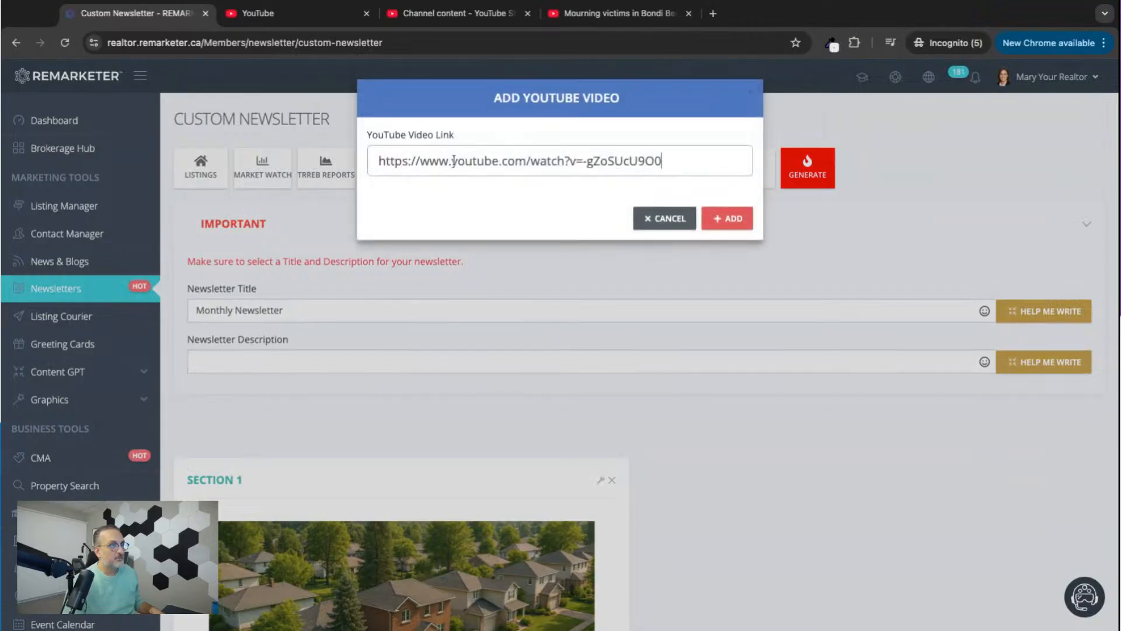
{"action": "left_click", "coordinate": [727, 219]}
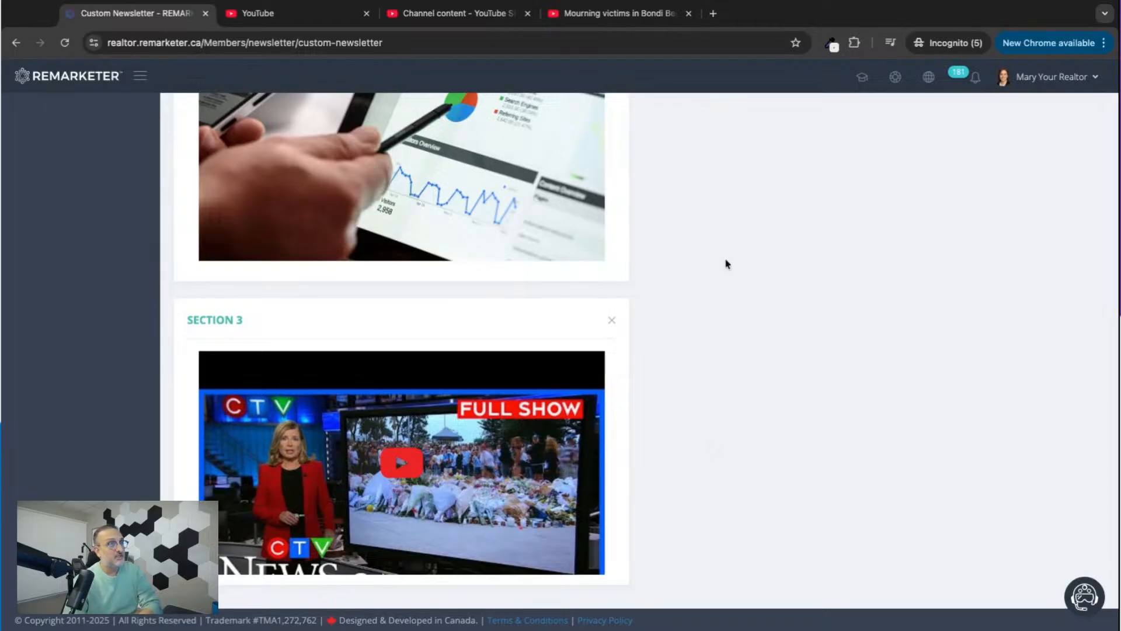
{"action": "scroll", "coordinate": [624, 303], "scroll_direction": "up", "scroll_amount": 8}
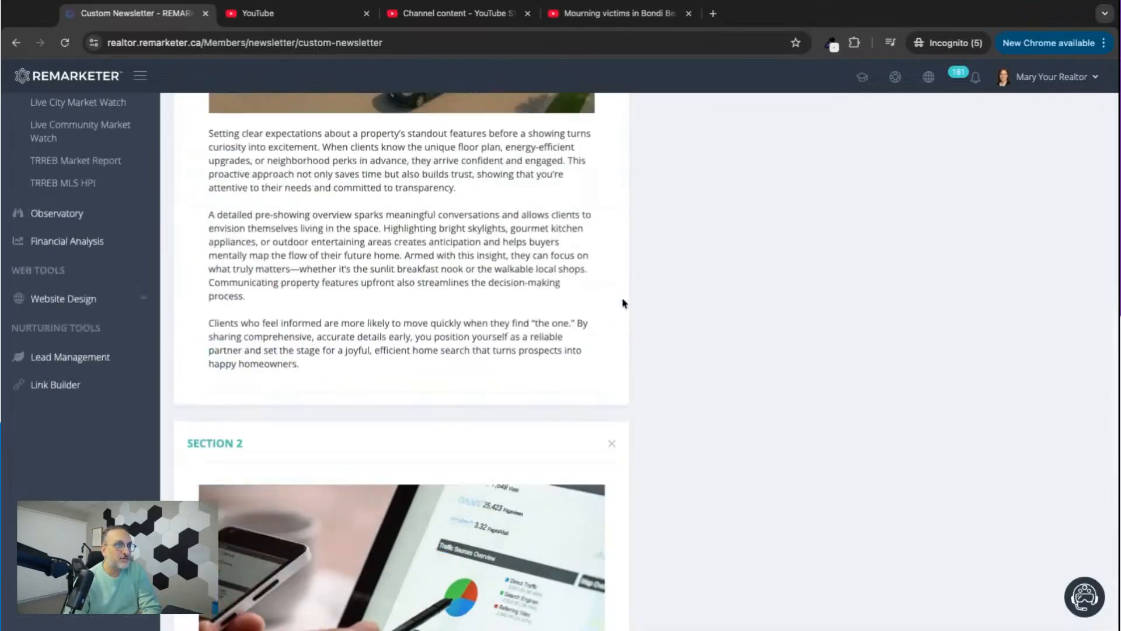
{"action": "scroll", "coordinate": [624, 303], "scroll_direction": "up", "scroll_amount": 10}
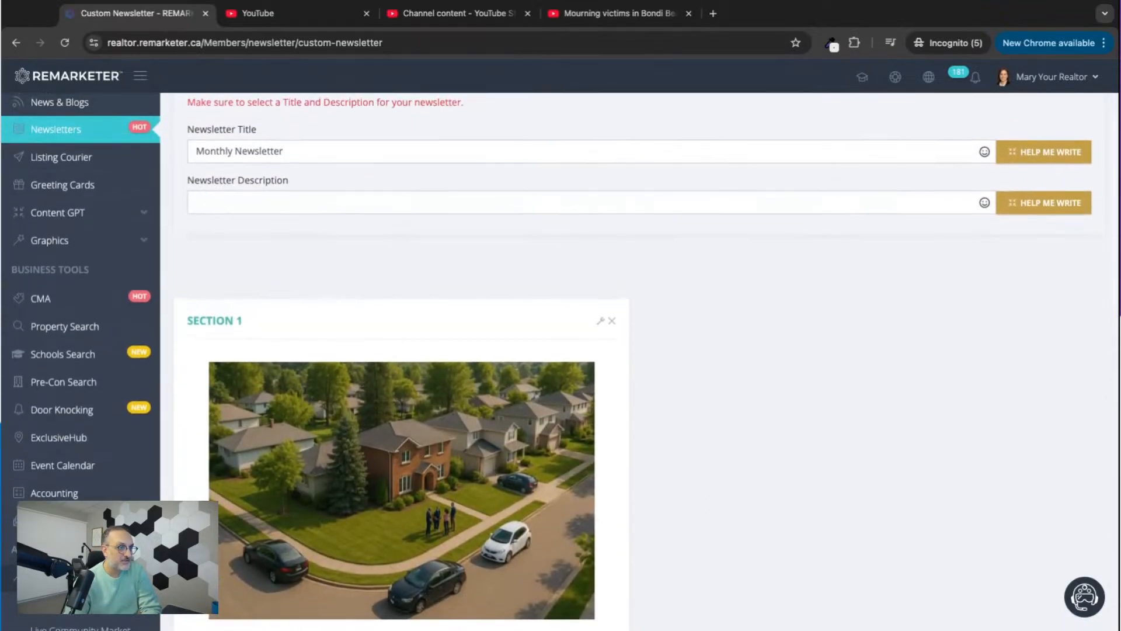
{"action": "scroll", "coordinate": [624, 303], "scroll_direction": "down", "scroll_amount": 20}
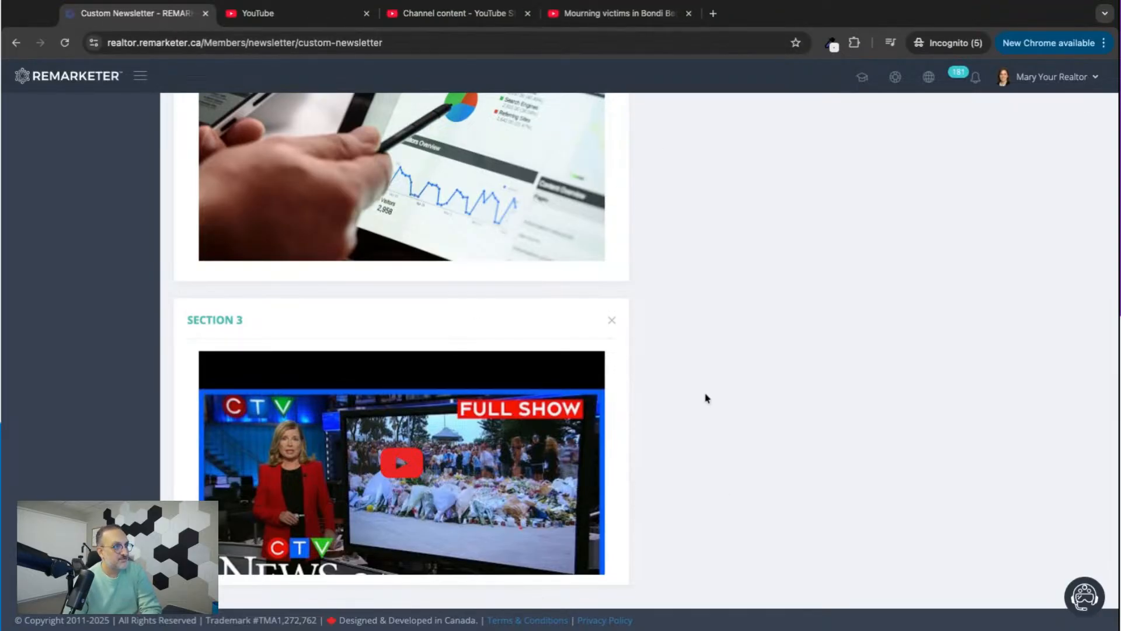
Open the News & Blogs page in a separate browser tab and switch to it.
{"action": "scroll", "coordinate": [706, 395], "scroll_direction": "up", "scroll_amount": 15}
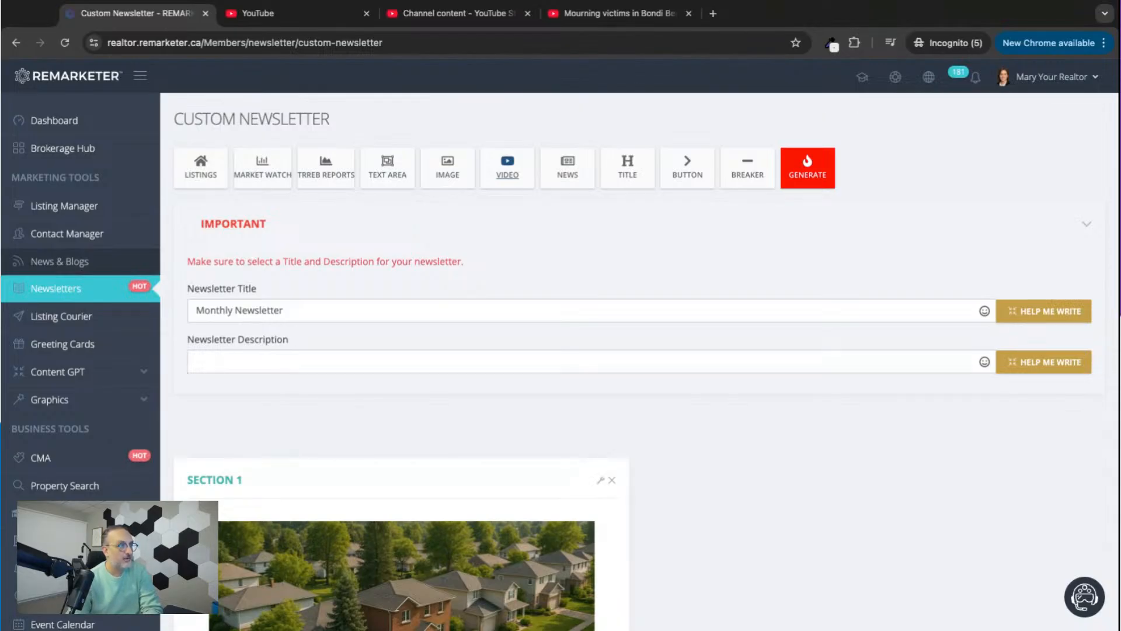
{"action": "right_click", "coordinate": [59, 262]}
{"action": "left_click", "coordinate": [96, 273]}
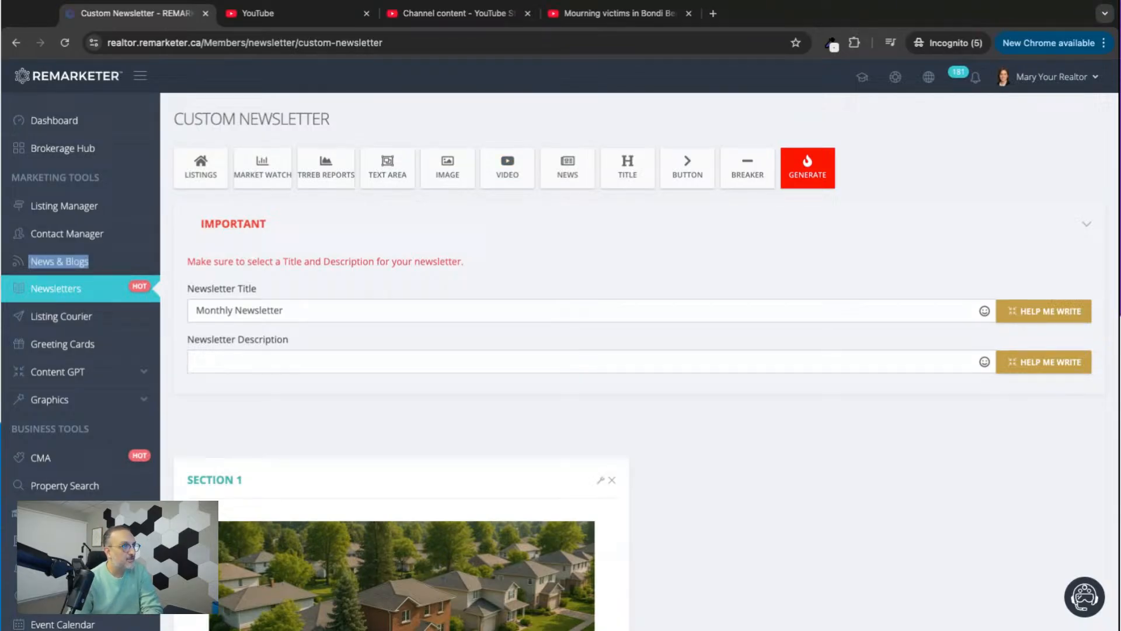
{"action": "left_click", "coordinate": [286, 23]}
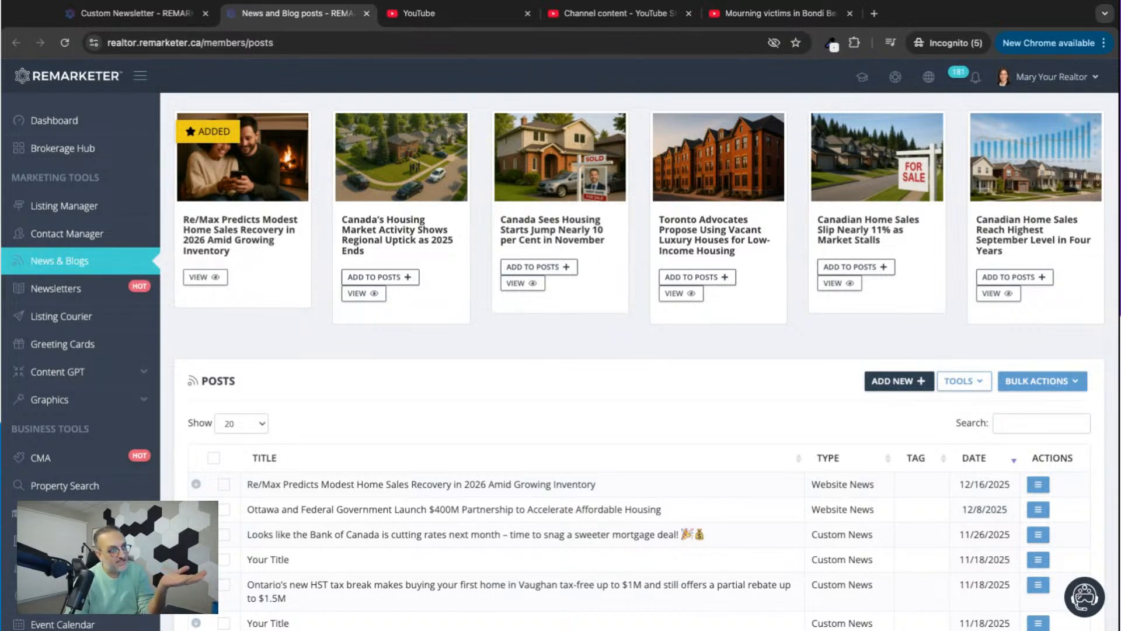
Add the article "Canada Sees Housing Starts Jump Nearly 10 per Cent in November" to the posts, reload the list and return to the custom newsletter.
{"action": "left_click_drag", "start_coordinate": [504, 222], "coordinate": [610, 234]}
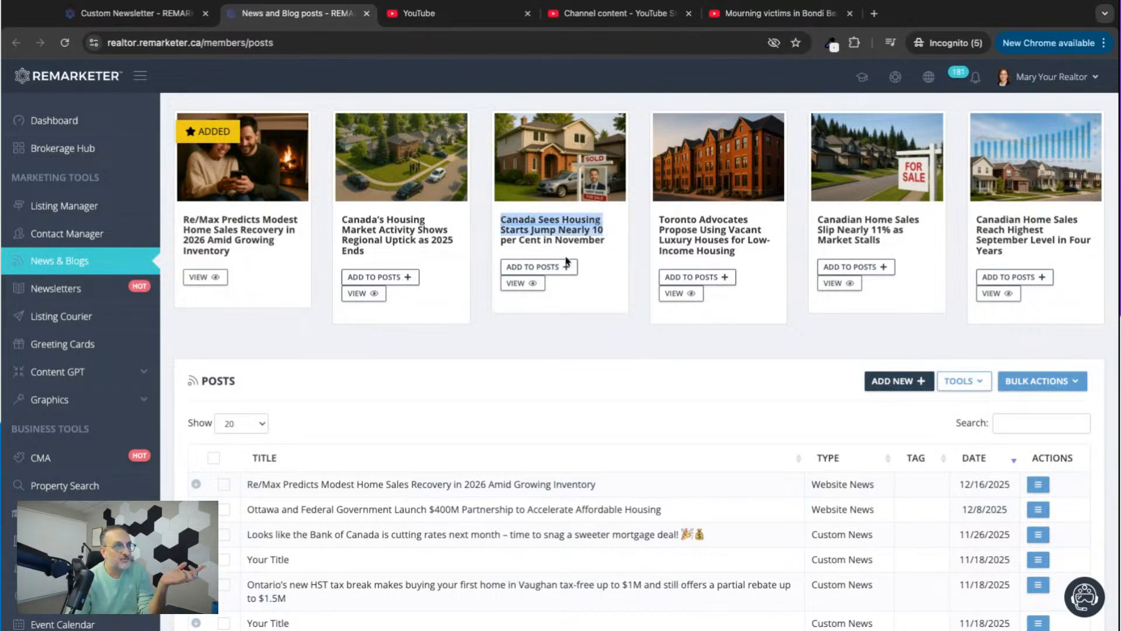
{"action": "left_click", "coordinate": [532, 267]}
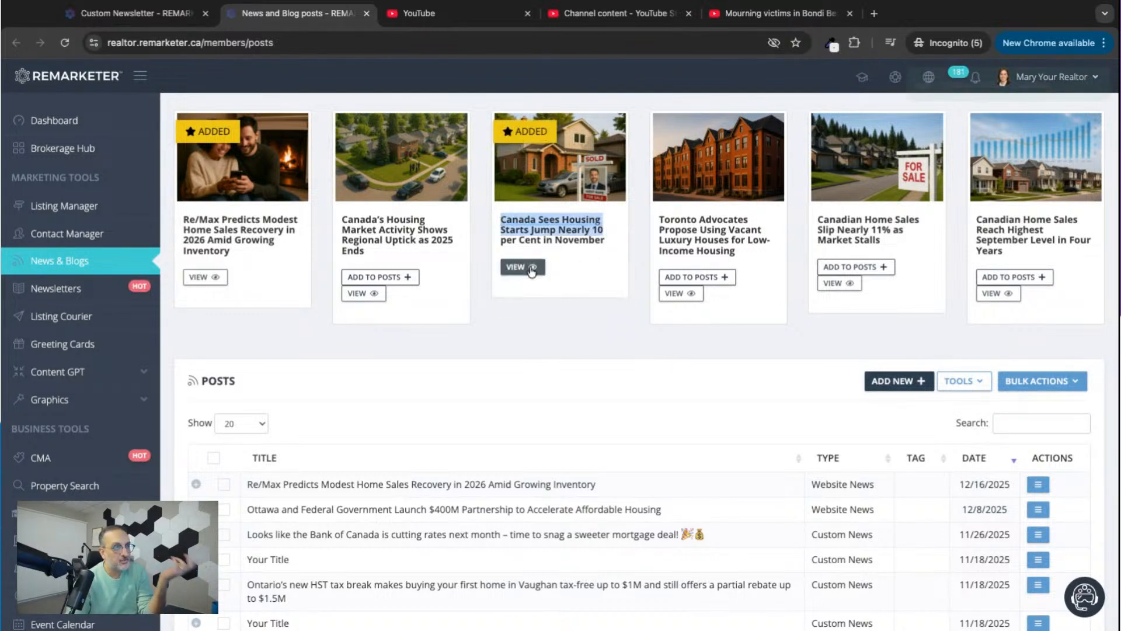
{"action": "left_click", "coordinate": [552, 362]}
{"action": "left_click", "coordinate": [65, 43]}
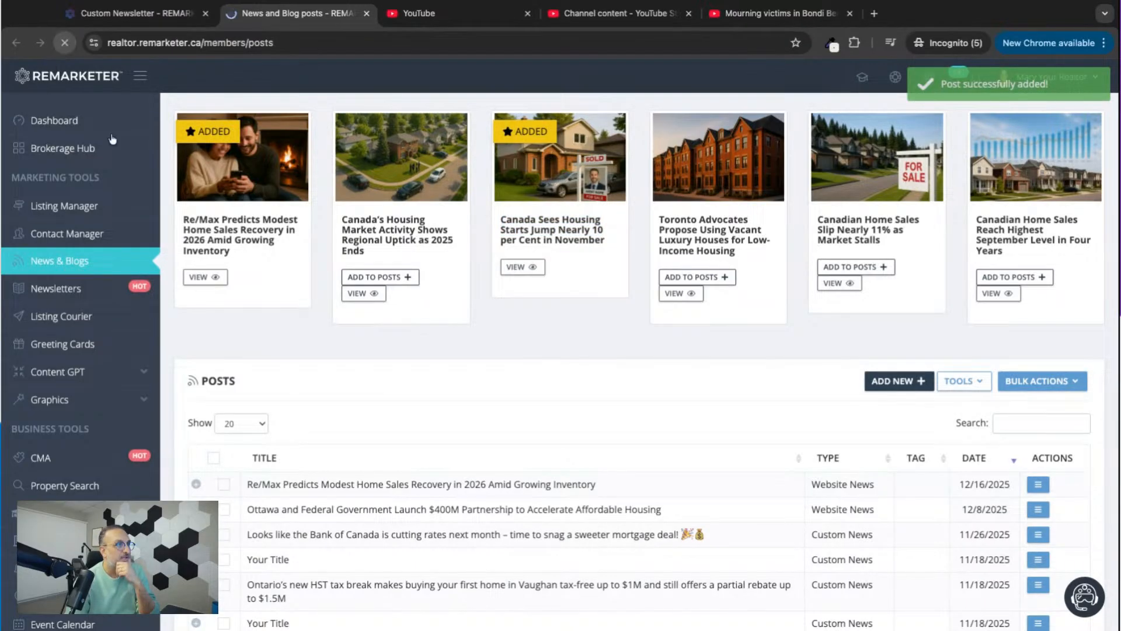
{"action": "left_click_drag", "start_coordinate": [248, 484], "coordinate": [432, 484]}
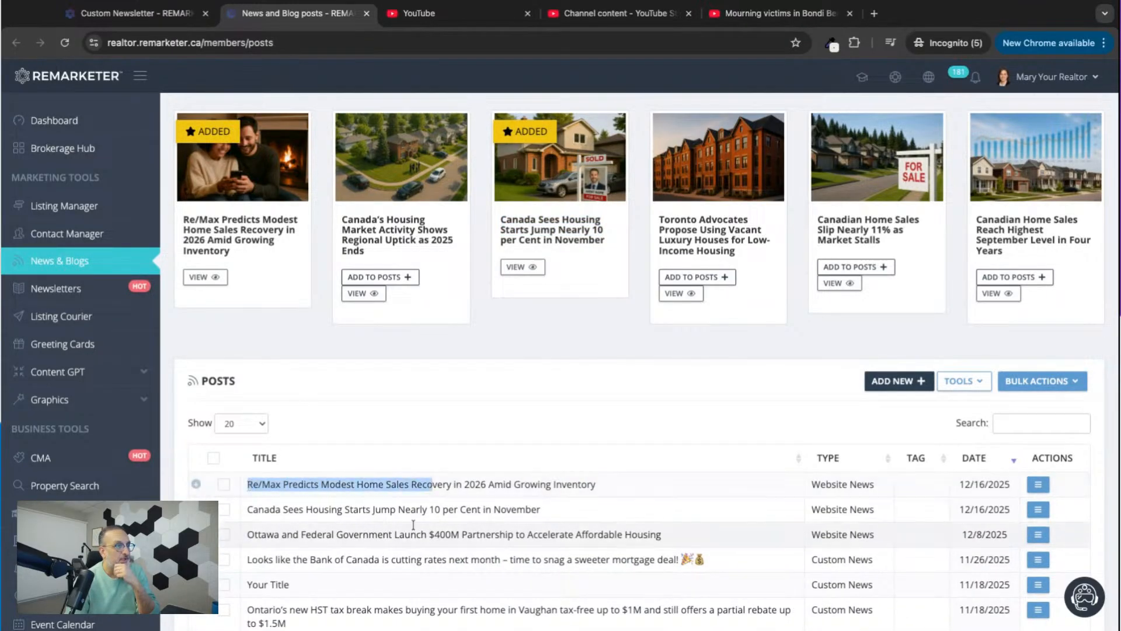
{"action": "mouse_move", "coordinate": [265, 511]}
{"action": "left_mouse_down"}
{"action": "mouse_move", "coordinate": [443, 510]}
{"action": "mouse_move", "coordinate": [246, 510]}
{"action": "left_mouse_up"}
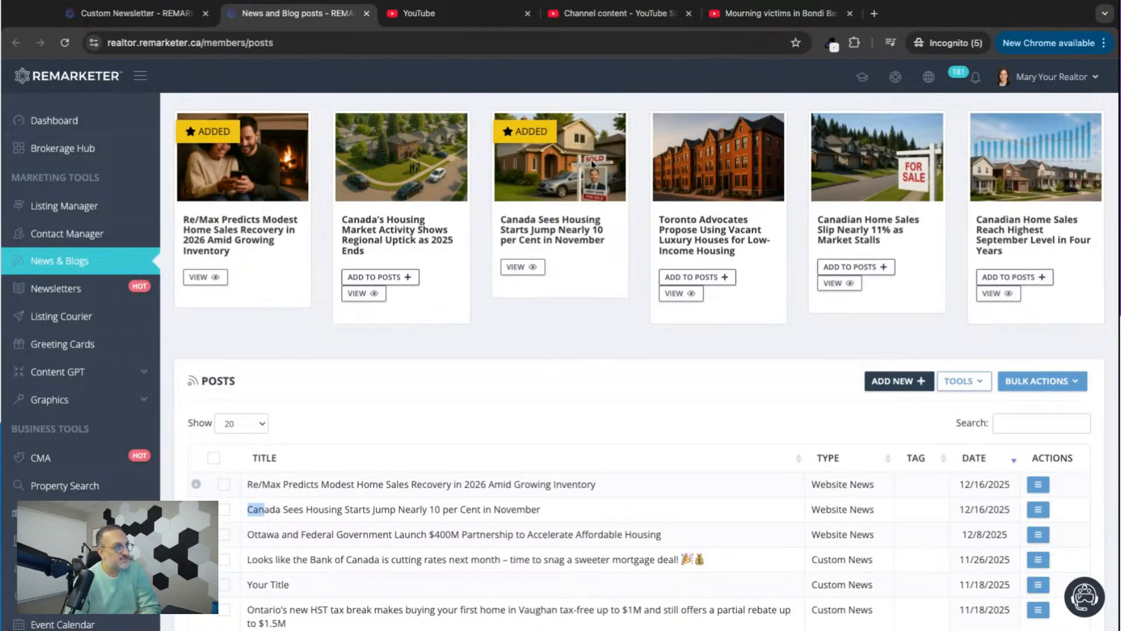
{"action": "left_click", "coordinate": [158, 18]}
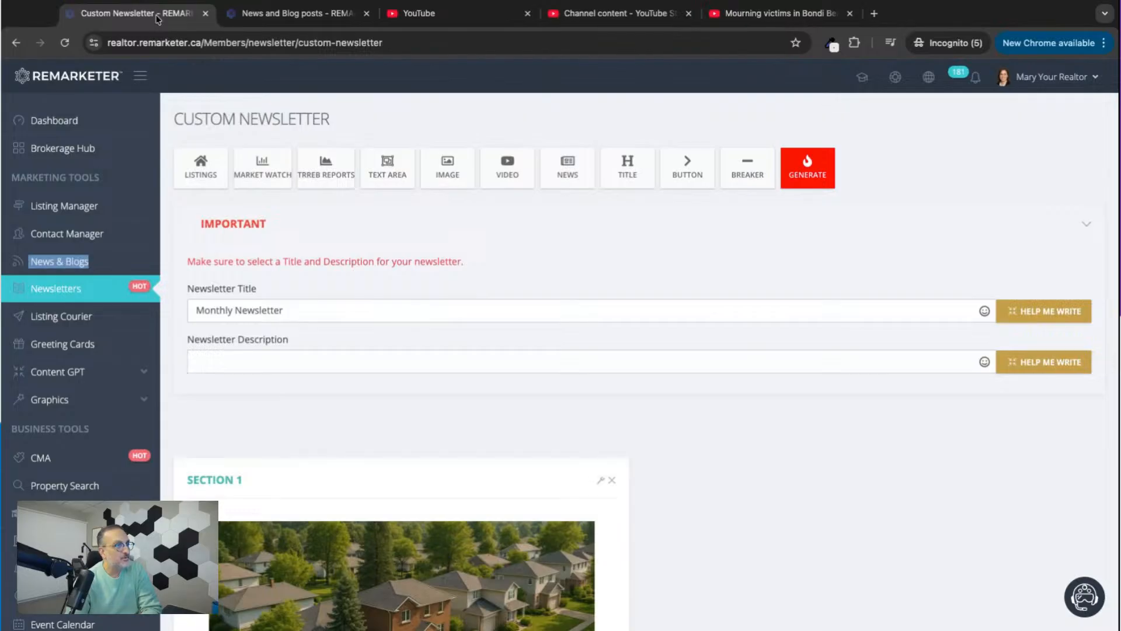
{"action": "left_click", "coordinate": [565, 174]}
{"action": "left_click", "coordinate": [407, 157]}
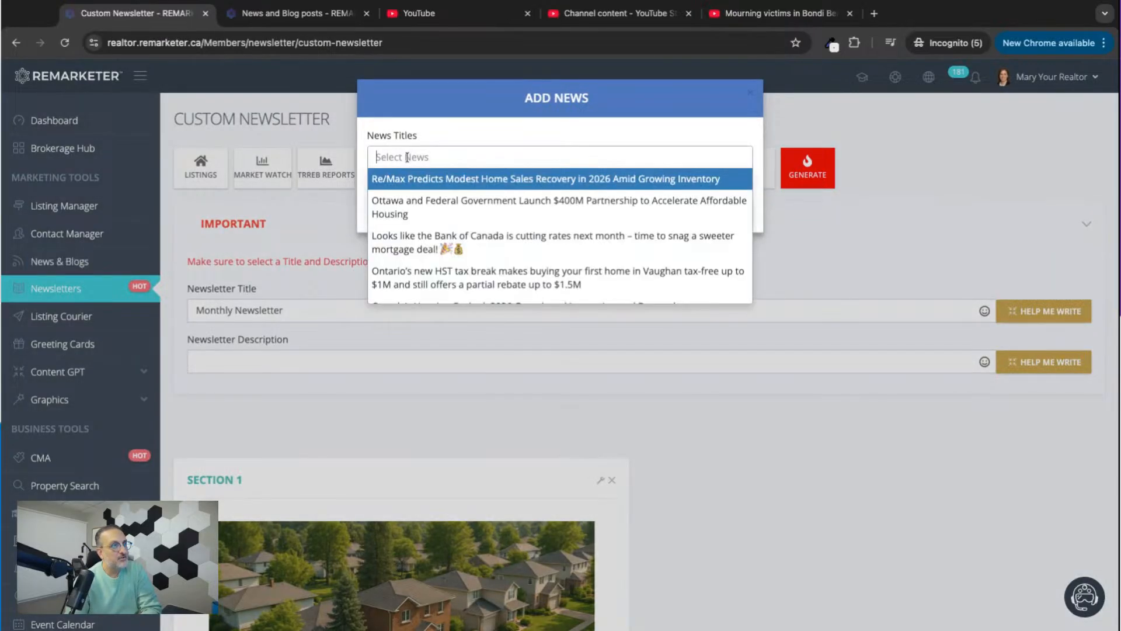
{"action": "left_click", "coordinate": [415, 214]}
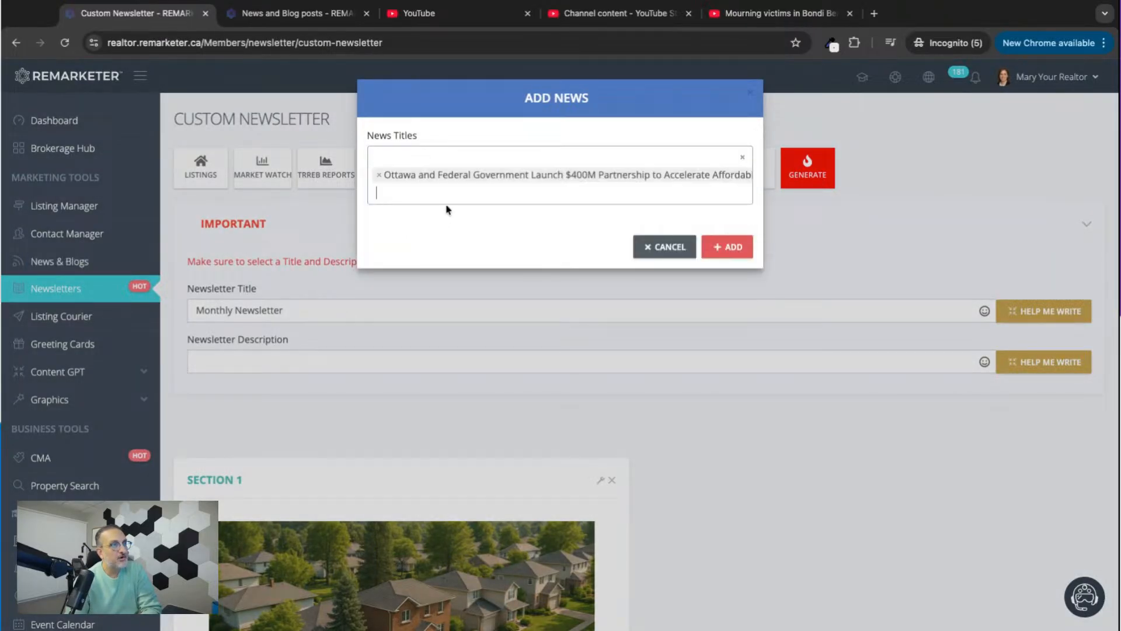
{"action": "left_click", "coordinate": [422, 189]}
{"action": "left_click", "coordinate": [402, 285]}
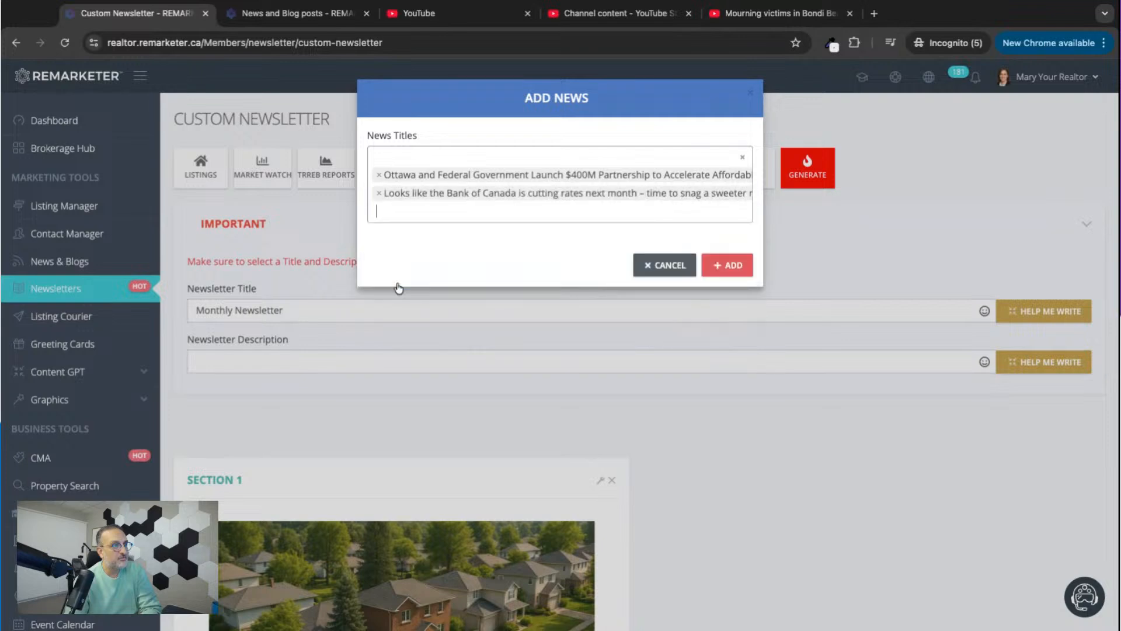
{"action": "left_click", "coordinate": [666, 270]}
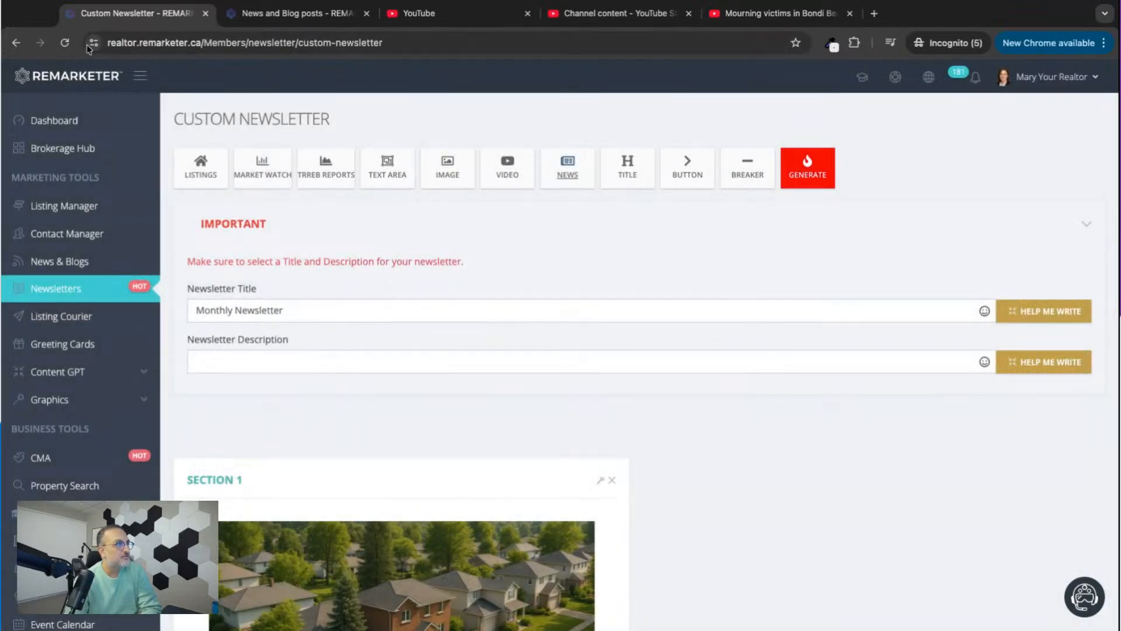
Reload the custom newsletter page and add a news section with "Canada Sees Housing Starts Jump Nearly 10 per Cent in November".
{"action": "left_click", "coordinate": [65, 43]}
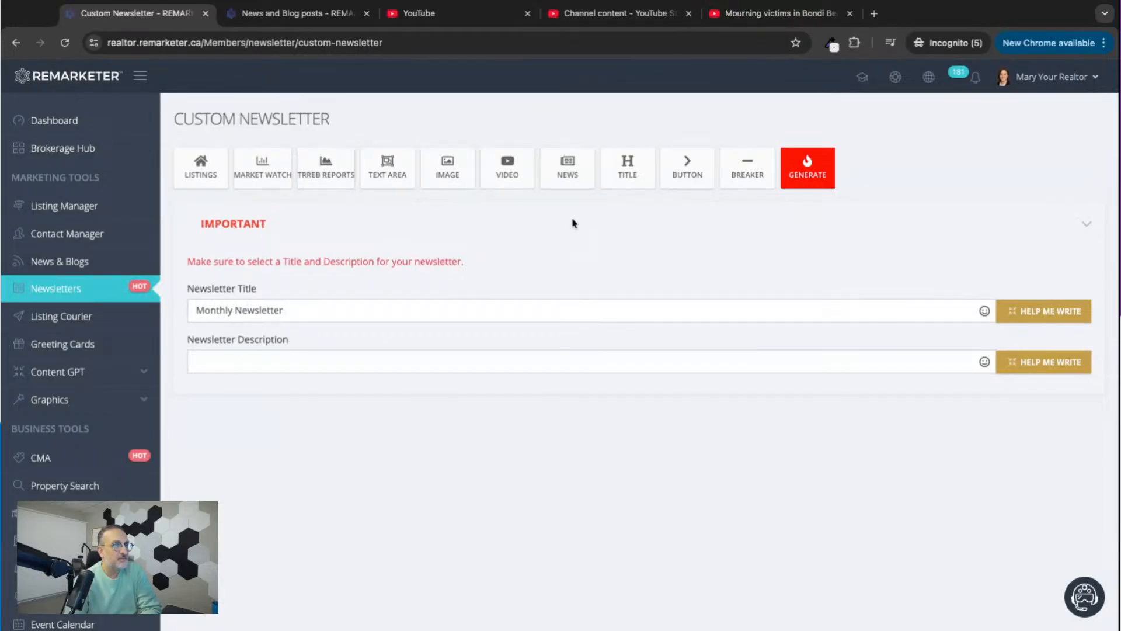
{"action": "left_click", "coordinate": [568, 164]}
{"action": "left_click", "coordinate": [467, 153]}
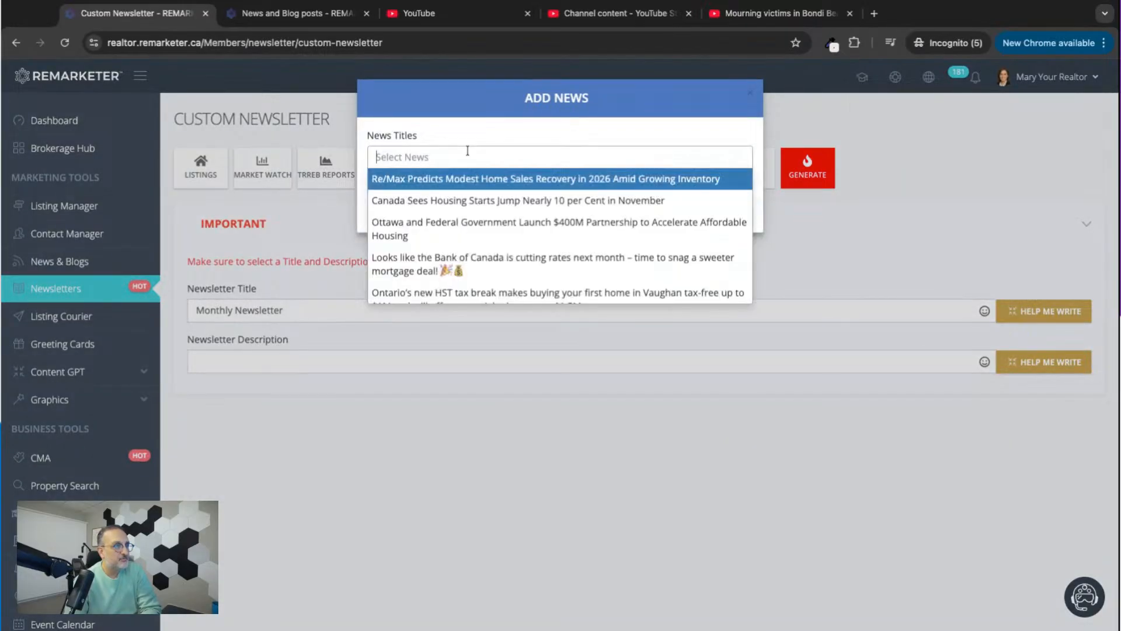
{"action": "left_click", "coordinate": [416, 201]}
{"action": "left_click", "coordinate": [727, 225]}
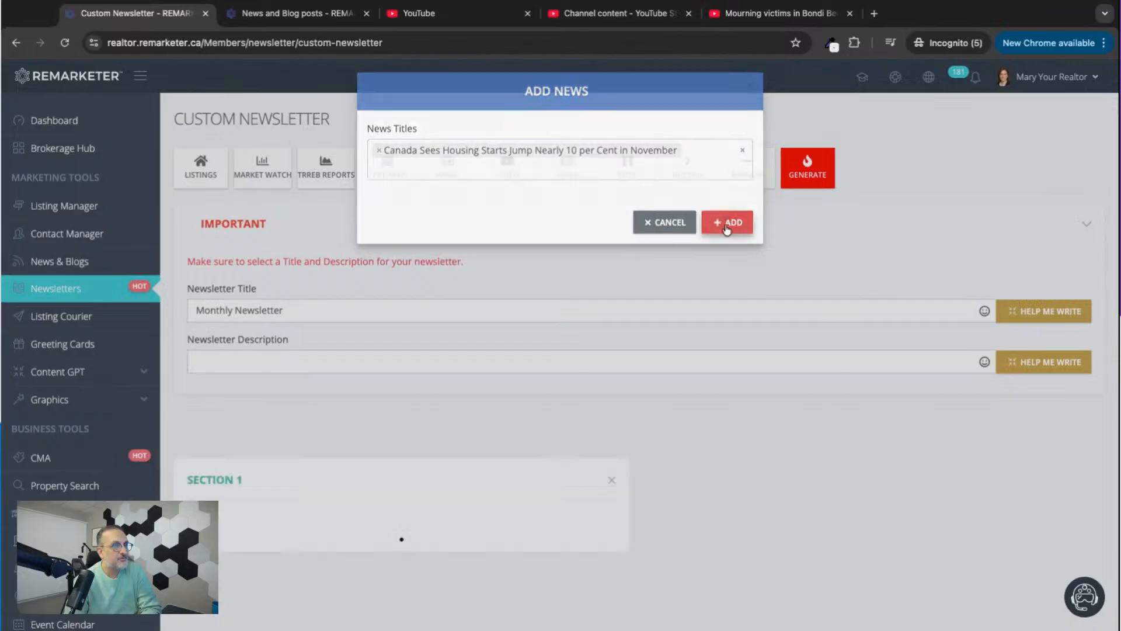
{"action": "scroll", "coordinate": [601, 414], "scroll_direction": "down", "scroll_amount": 4}
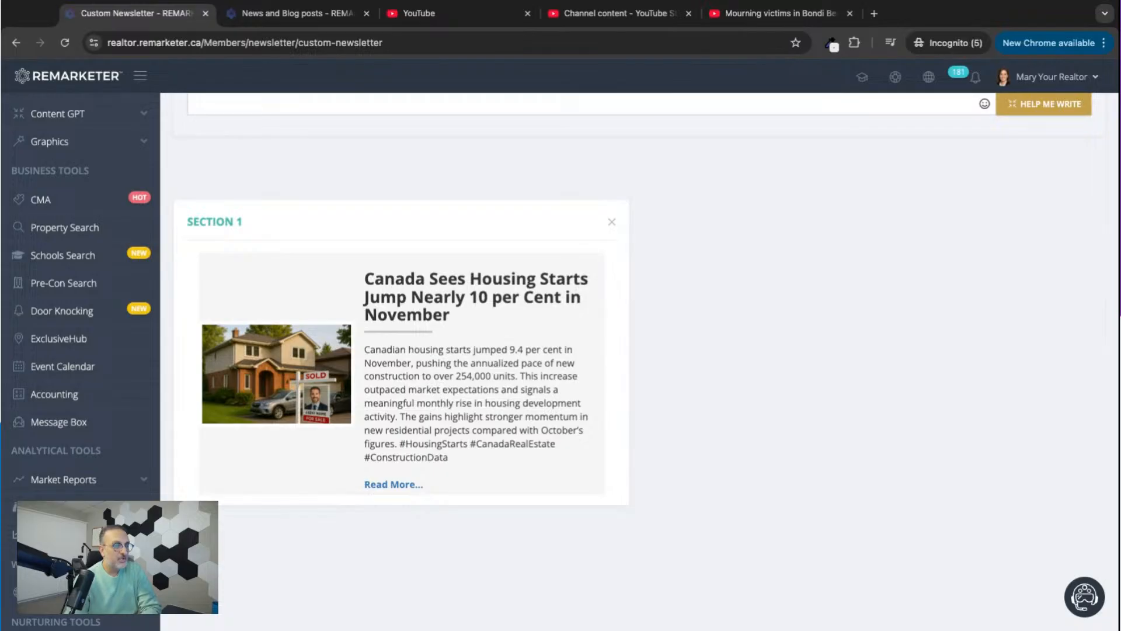
{"action": "scroll", "coordinate": [17, 320], "scroll_direction": "up", "scroll_amount": 4}
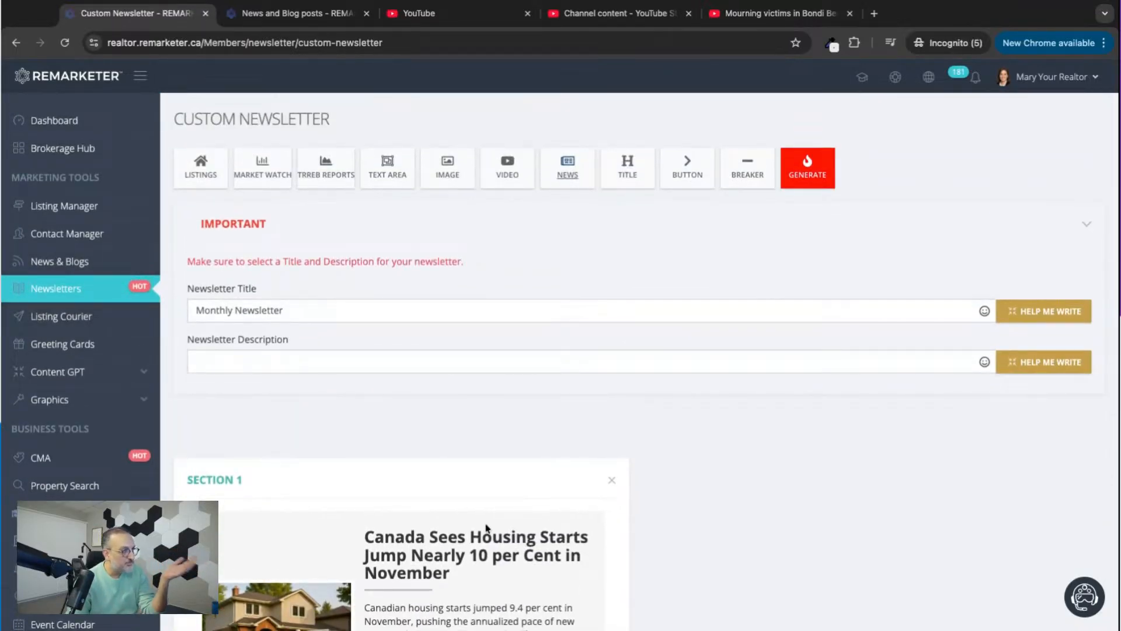
{"action": "scroll", "coordinate": [551, 565], "scroll_direction": "down", "scroll_amount": 3}
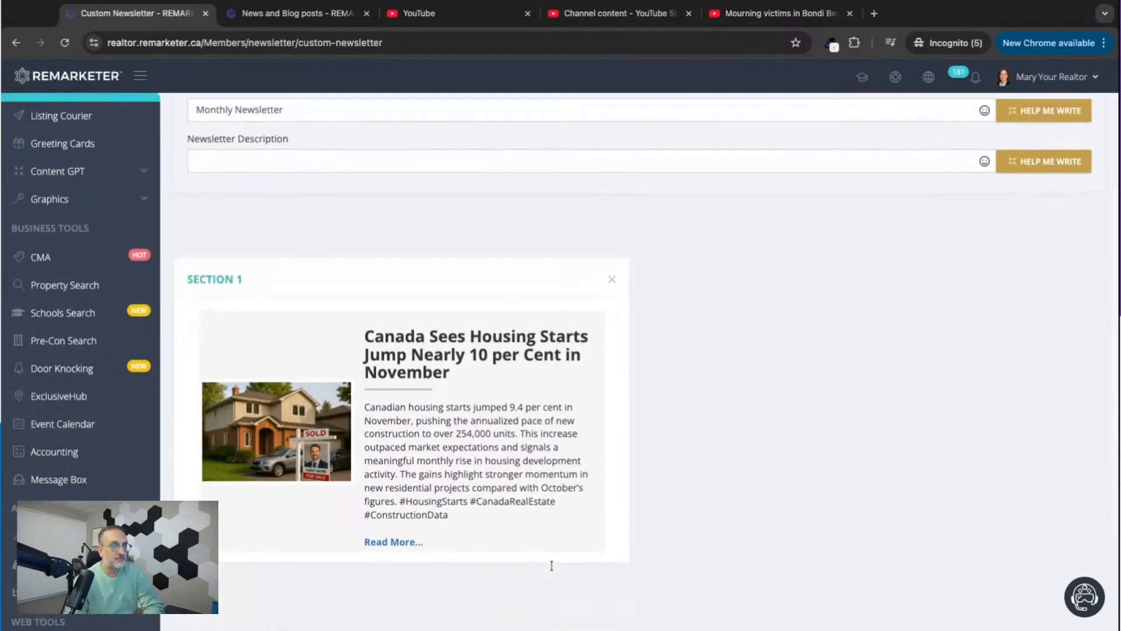
Add another news section combining the November housing starts article, the Ottawa $400M affordable housing partnership article and the Bank of Canada rate-cut article.
{"action": "scroll", "coordinate": [552, 564], "scroll_direction": "up", "scroll_amount": 3}
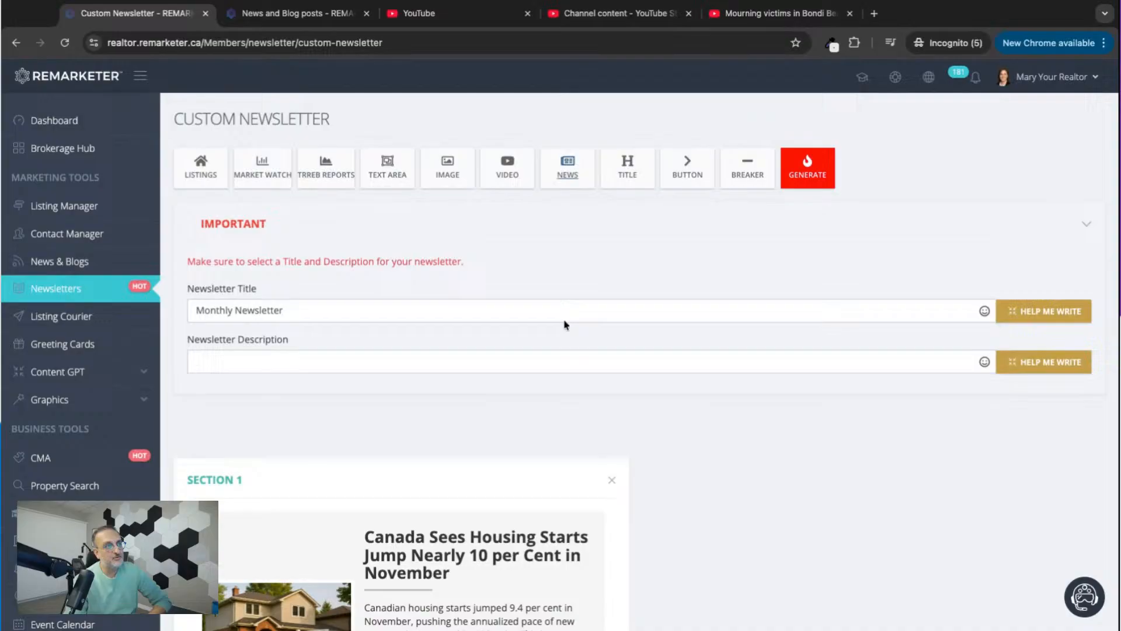
{"action": "left_click", "coordinate": [565, 175]}
{"action": "left_click", "coordinate": [471, 181]}
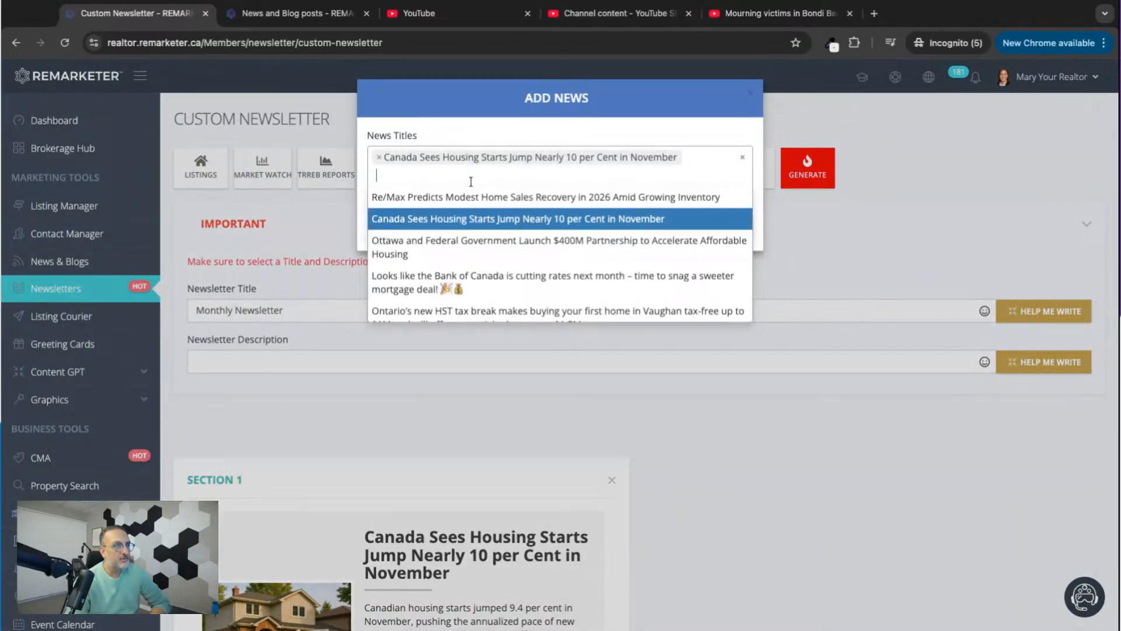
{"action": "left_click", "coordinate": [418, 246]}
{"action": "left_click", "coordinate": [415, 189]}
{"action": "left_click", "coordinate": [745, 296]}
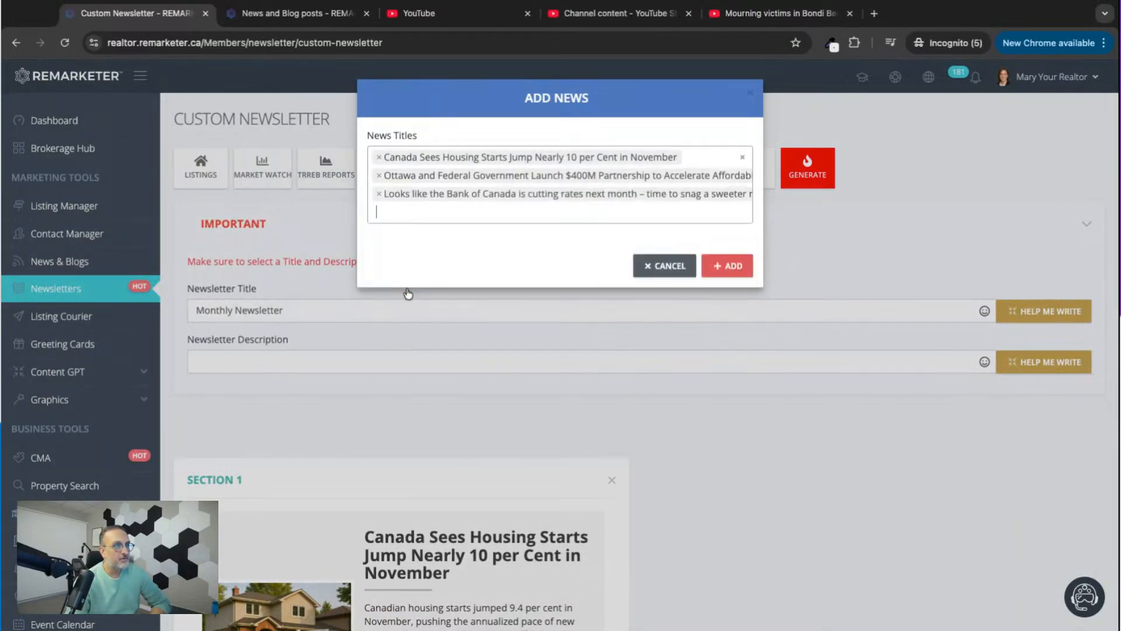
{"action": "left_click", "coordinate": [737, 264]}
Examine how the three articles are laid out in the new news section compared with the single-article section above it.
{"action": "scroll", "coordinate": [700, 518], "scroll_direction": "down", "scroll_amount": 14}
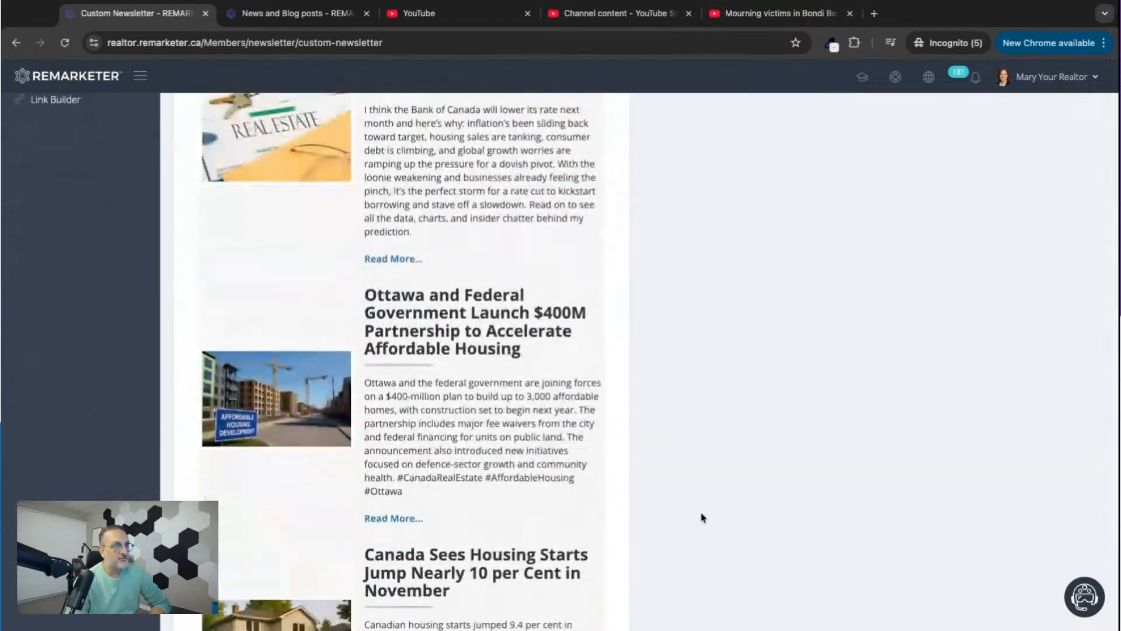
{"action": "scroll", "coordinate": [701, 518], "scroll_direction": "up", "scroll_amount": 3}
{"action": "scroll", "coordinate": [442, 319], "scroll_direction": "down", "scroll_amount": 6}
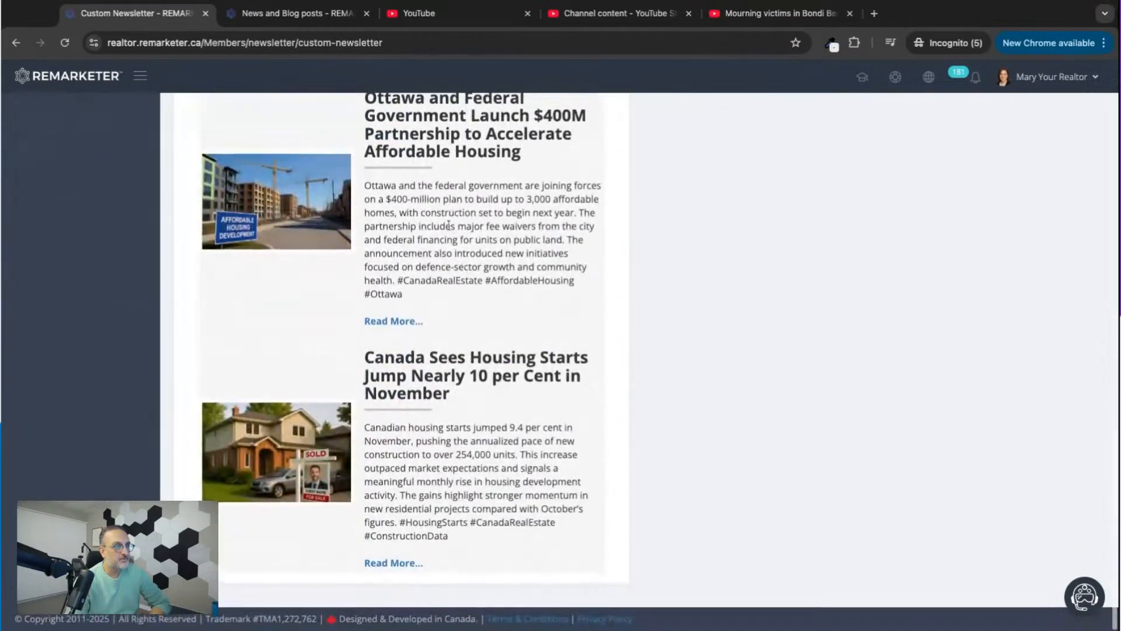
{"action": "scroll", "coordinate": [435, 428], "scroll_direction": "up", "scroll_amount": 6}
{"action": "scroll", "coordinate": [435, 428], "scroll_direction": "up", "scroll_amount": 2}
{"action": "scroll", "coordinate": [436, 428], "scroll_direction": "down", "scroll_amount": 7}
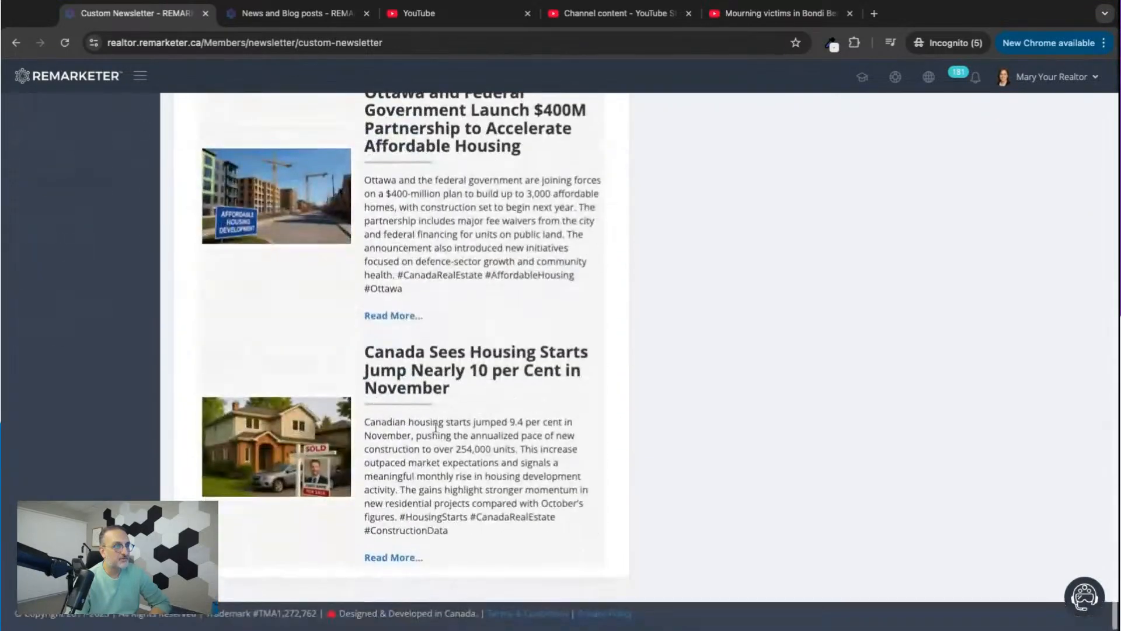
{"action": "scroll", "coordinate": [435, 428], "scroll_direction": "up", "scroll_amount": 7}
{"action": "scroll", "coordinate": [436, 428], "scroll_direction": "down", "scroll_amount": 2}
{"action": "scroll", "coordinate": [472, 194], "scroll_direction": "up", "scroll_amount": 8}
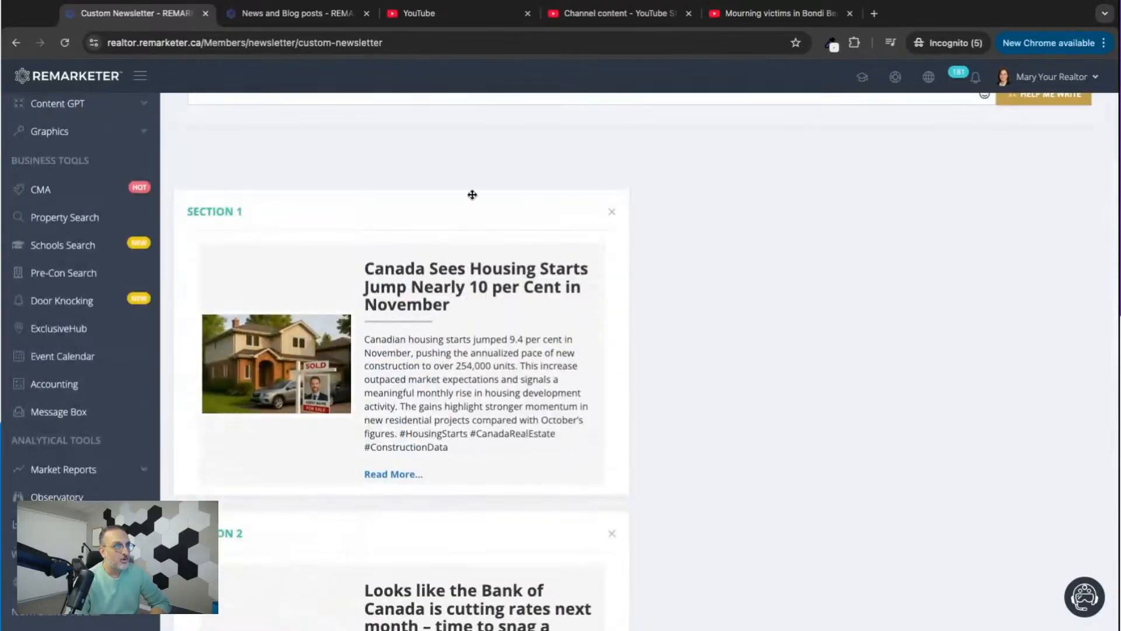
{"action": "scroll", "coordinate": [472, 450], "scroll_direction": "down", "scroll_amount": 10}
{"action": "scroll", "coordinate": [473, 447], "scroll_direction": "down", "scroll_amount": 3}
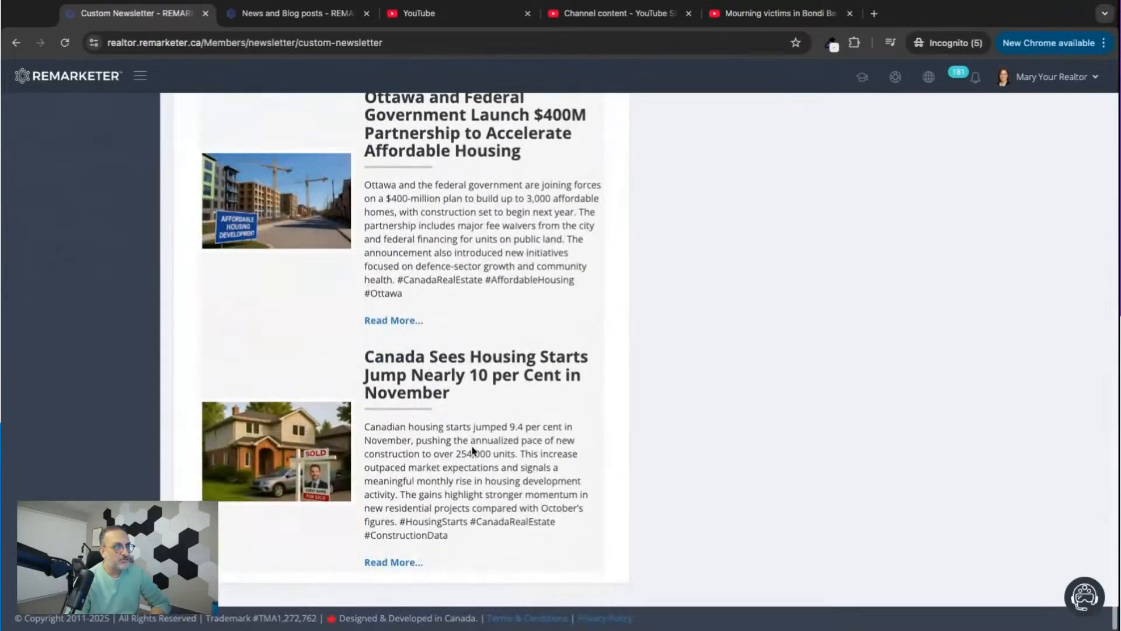
Delete the single-article news section from the custom newsletter, keeping the section with three articles.
{"action": "scroll", "coordinate": [473, 446], "scroll_direction": "up", "scroll_amount": 15}
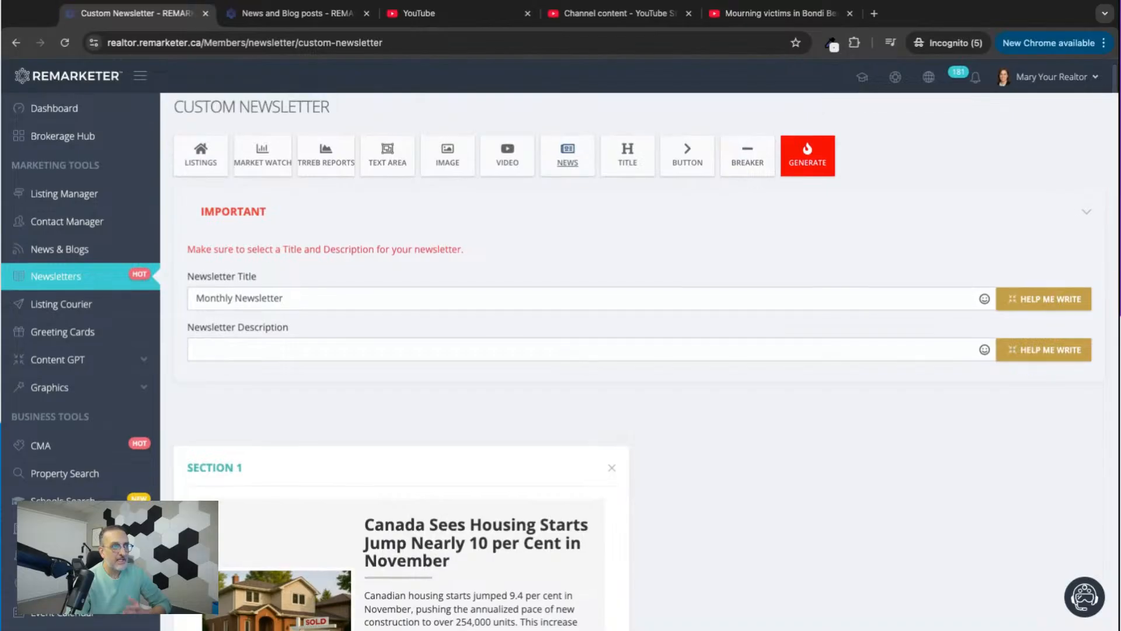
{"action": "left_click", "coordinate": [612, 467]}
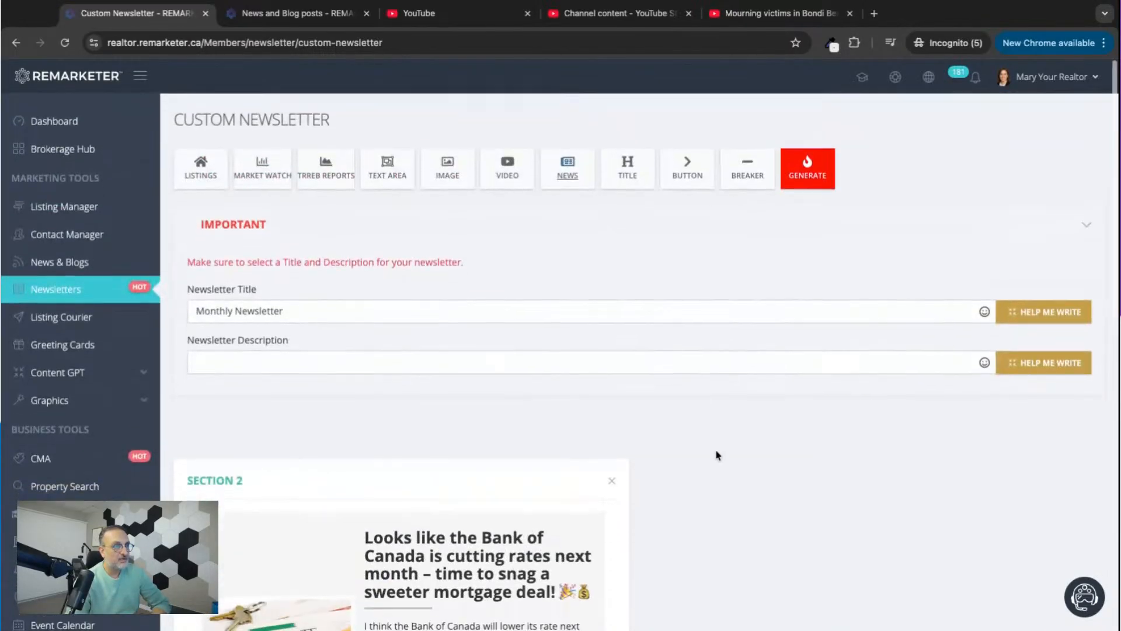
{"action": "left_click", "coordinate": [566, 168]}
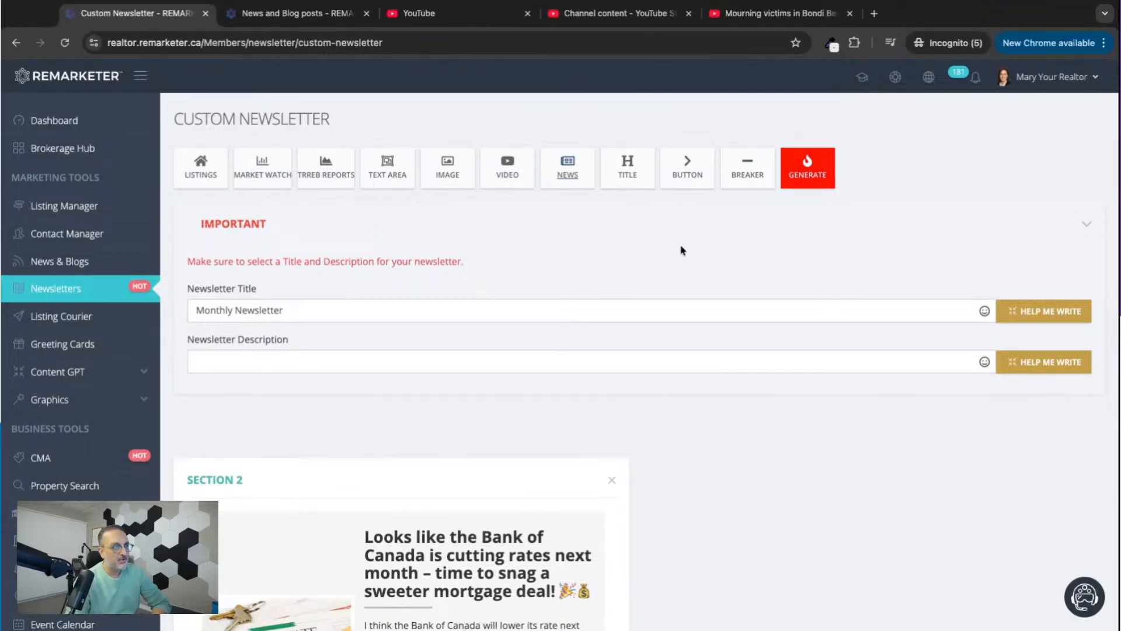
Add a title section with header "Real Estate news" and sub header "Here's what I thought was interesting among the recent real estate news".
{"action": "left_click", "coordinate": [625, 176]}
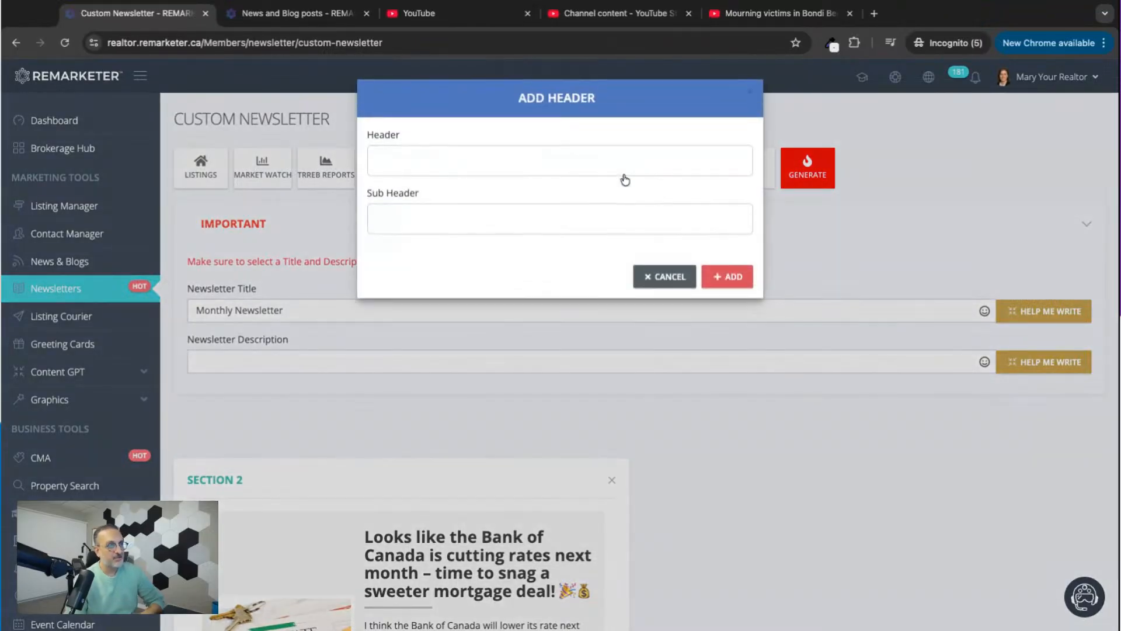
{"action": "left_click", "coordinate": [530, 165]}
{"action": "type", "text": "Real Es"}
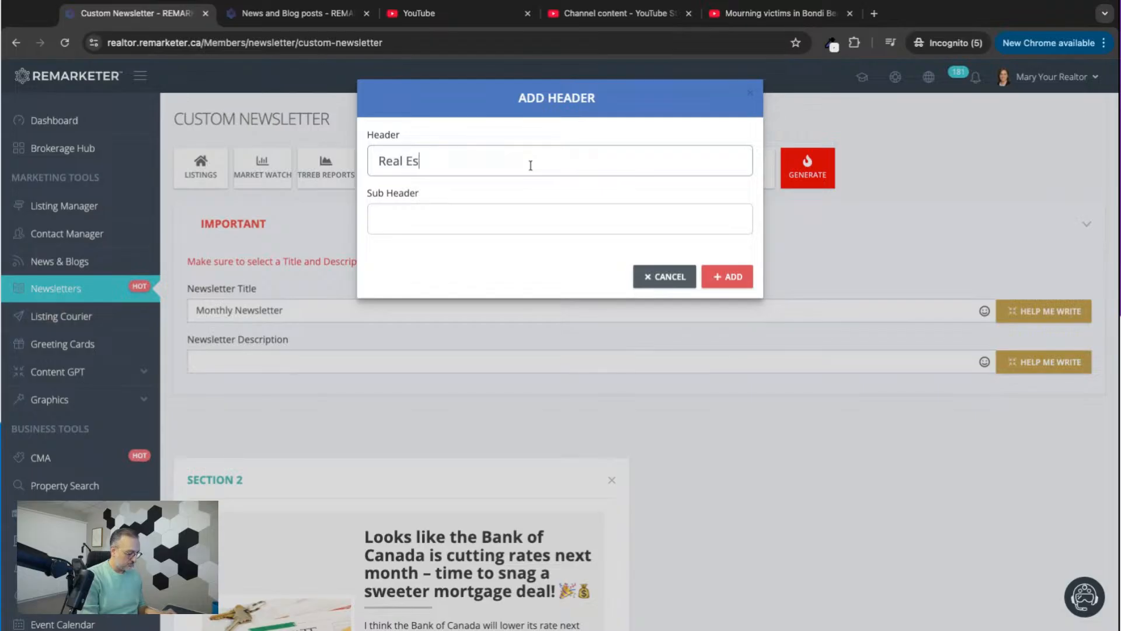
{"action": "type", "text": "tate news"}
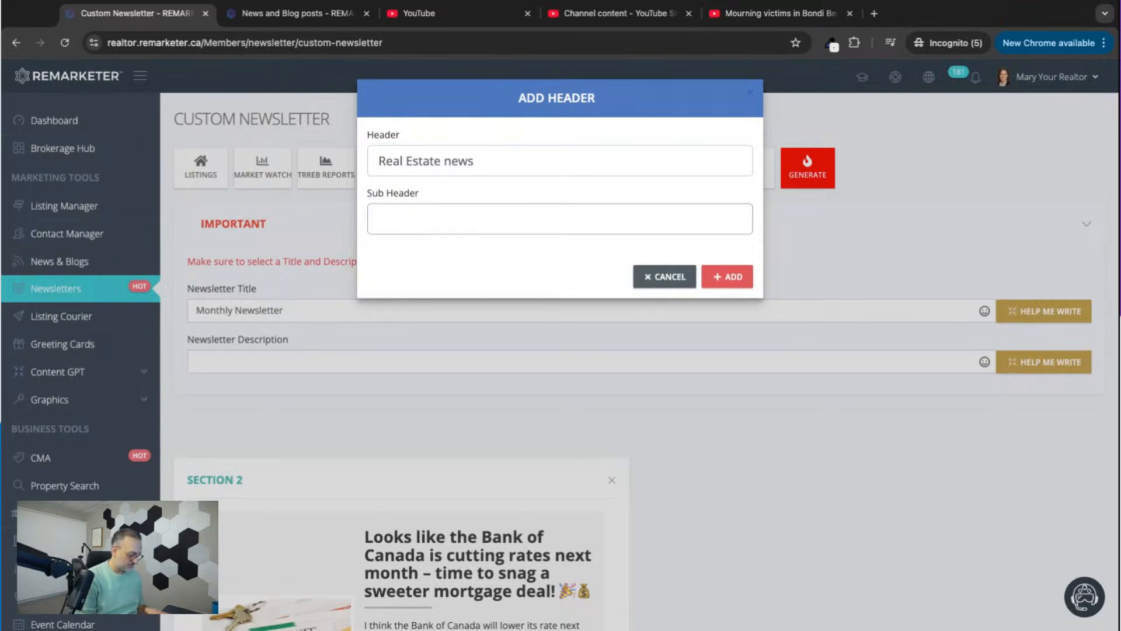
{"action": "type", "text": "Here's what"}
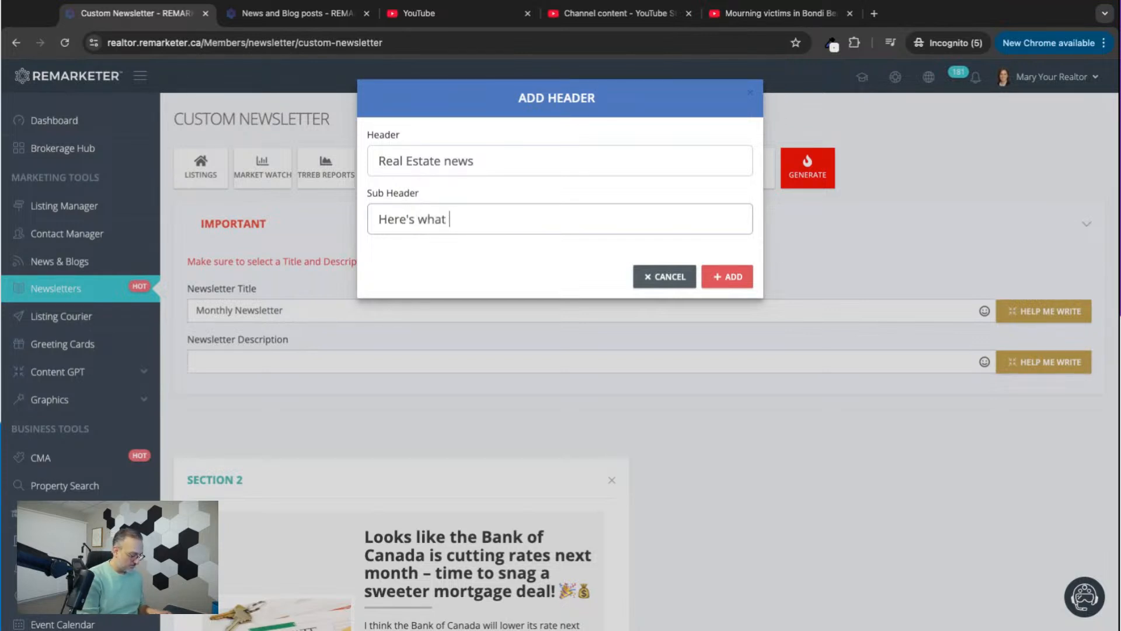
{"action": "type", "text": " I thought w"}
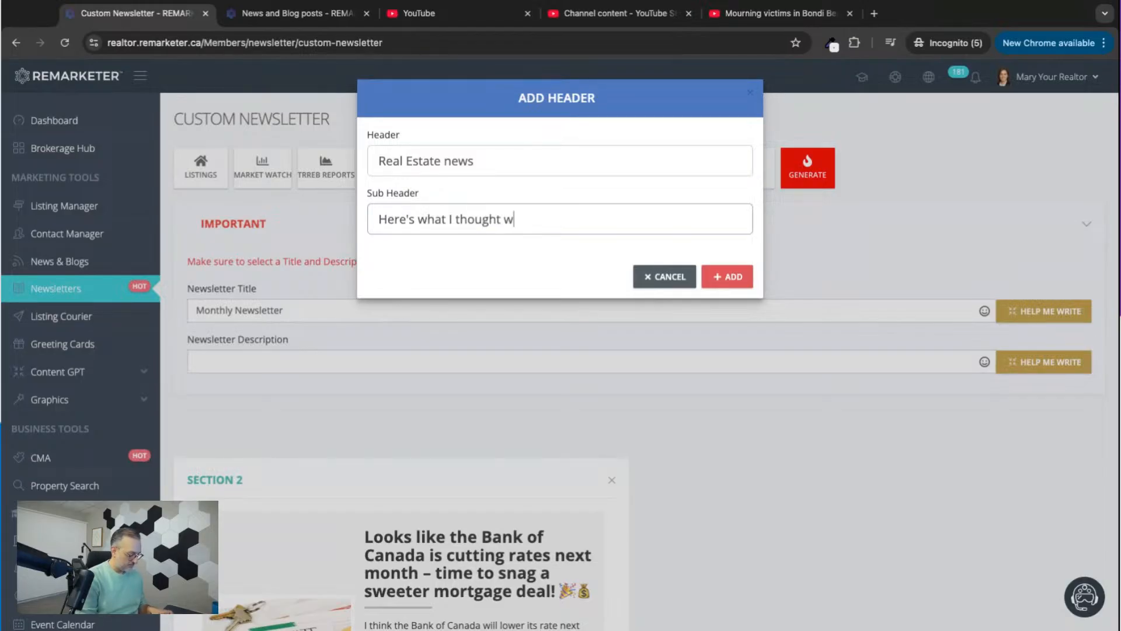
{"action": "type", "text": "as intere"}
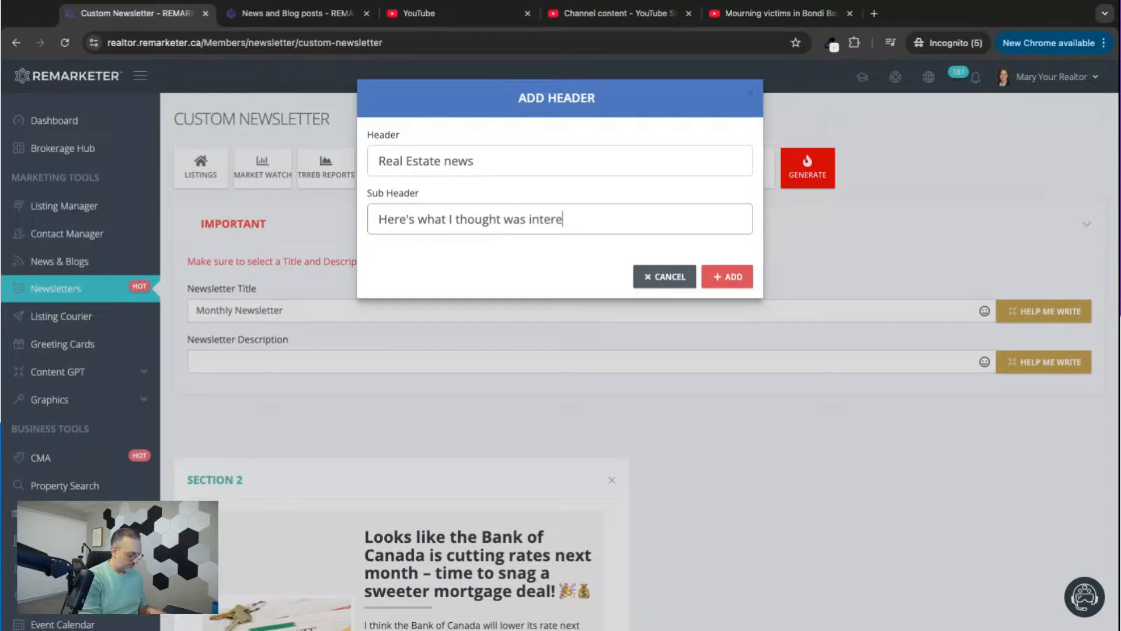
{"action": "type", "text": "sting among the recent real et"}
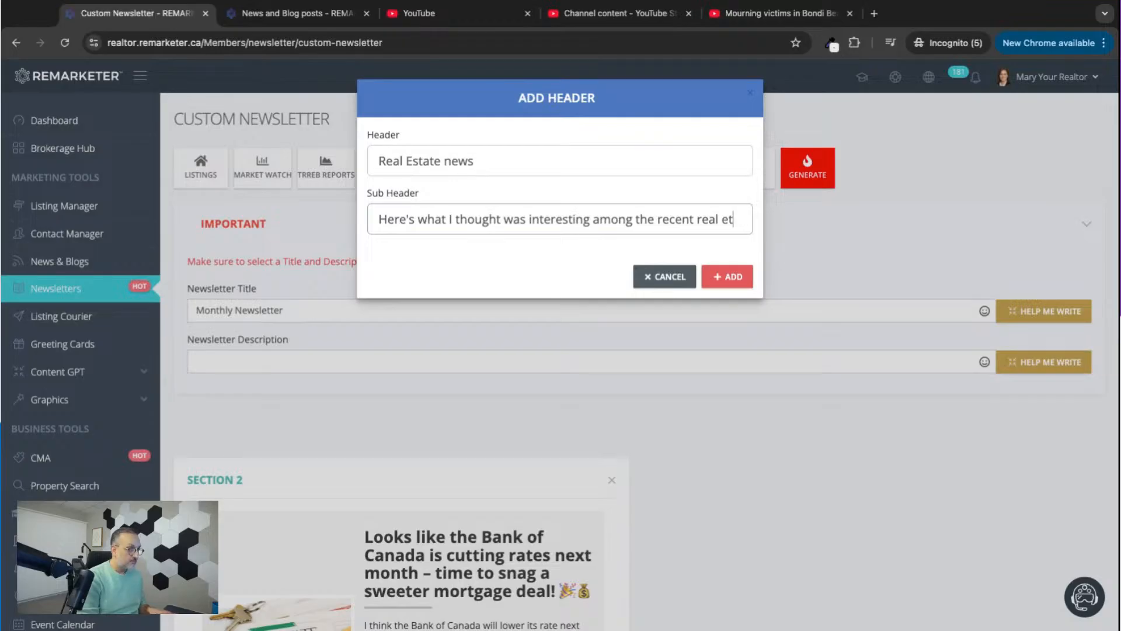
{"action": "type", "text": "state news"}
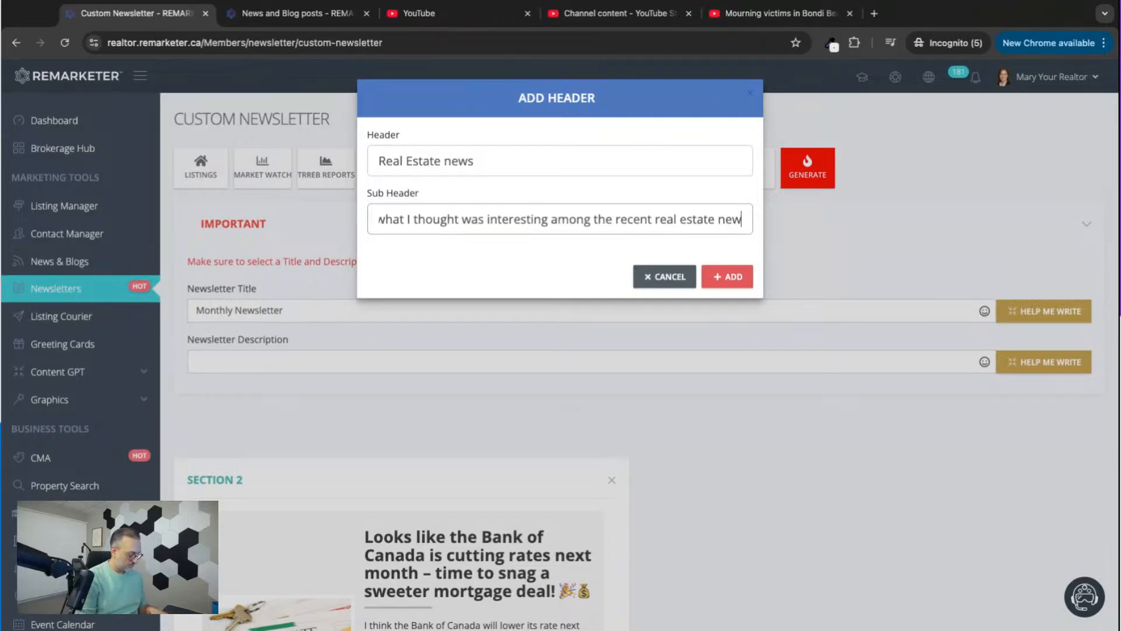
{"action": "left_click", "coordinate": [707, 277]}
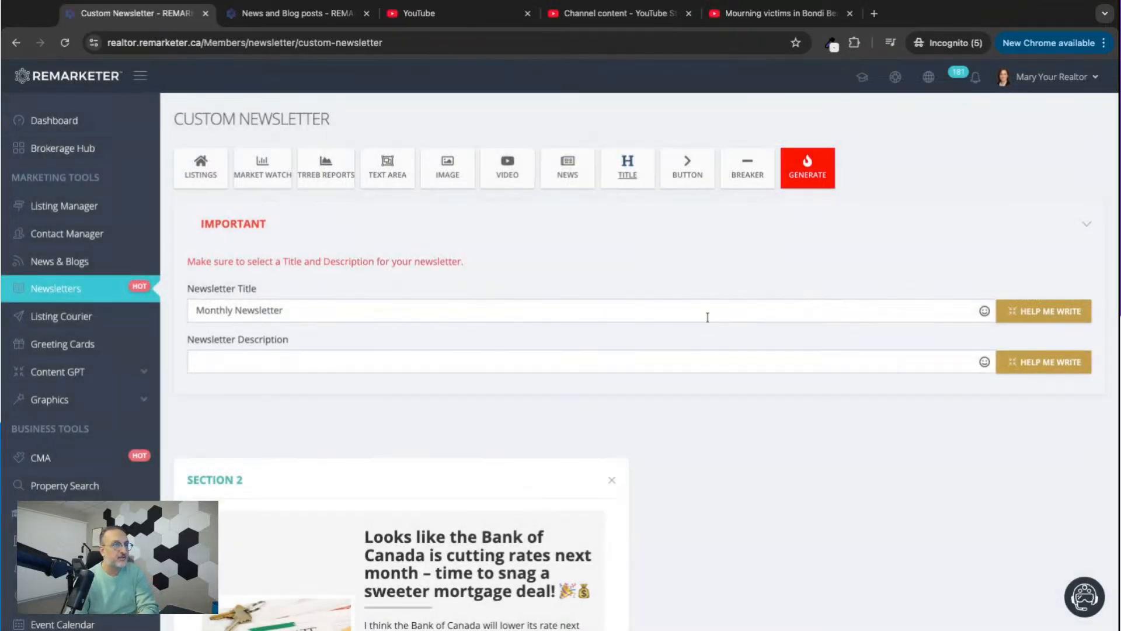
Move the separate "Real Estate news" title section above the news section and check the order of the newsletter content.
{"action": "scroll", "coordinate": [623, 475], "scroll_direction": "down", "scroll_amount": 10}
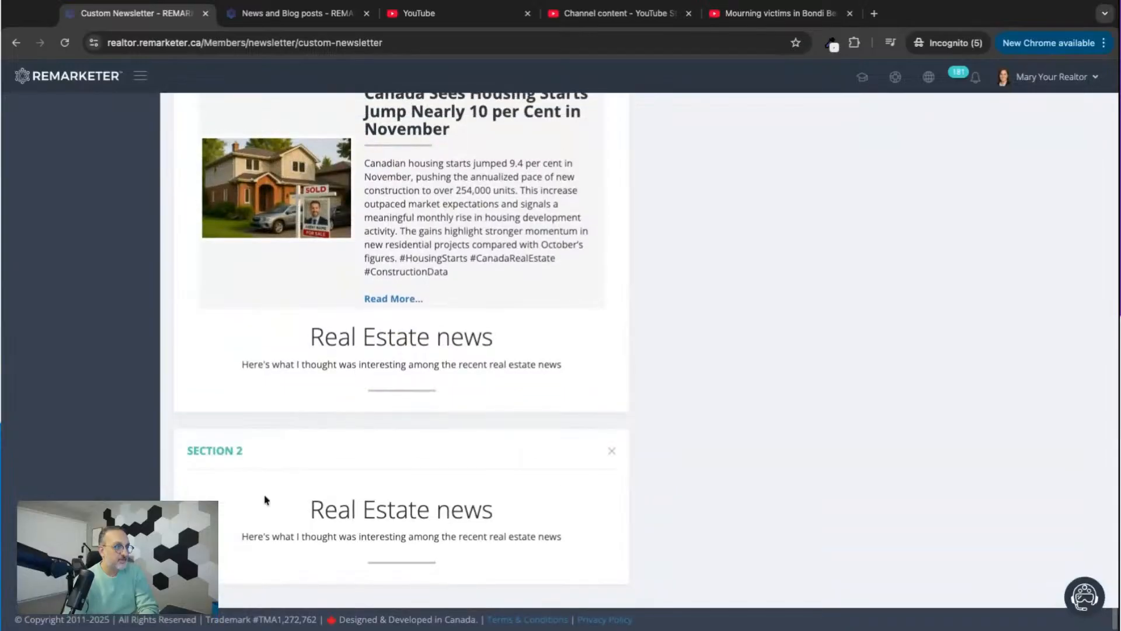
{"action": "left_click_drag", "start_coordinate": [409, 466], "coordinate": [418, 111]}
{"action": "scroll", "coordinate": [622, 314], "scroll_direction": "up", "scroll_amount": 9}
{"action": "scroll", "coordinate": [624, 315], "scroll_direction": "up", "scroll_amount": 6}
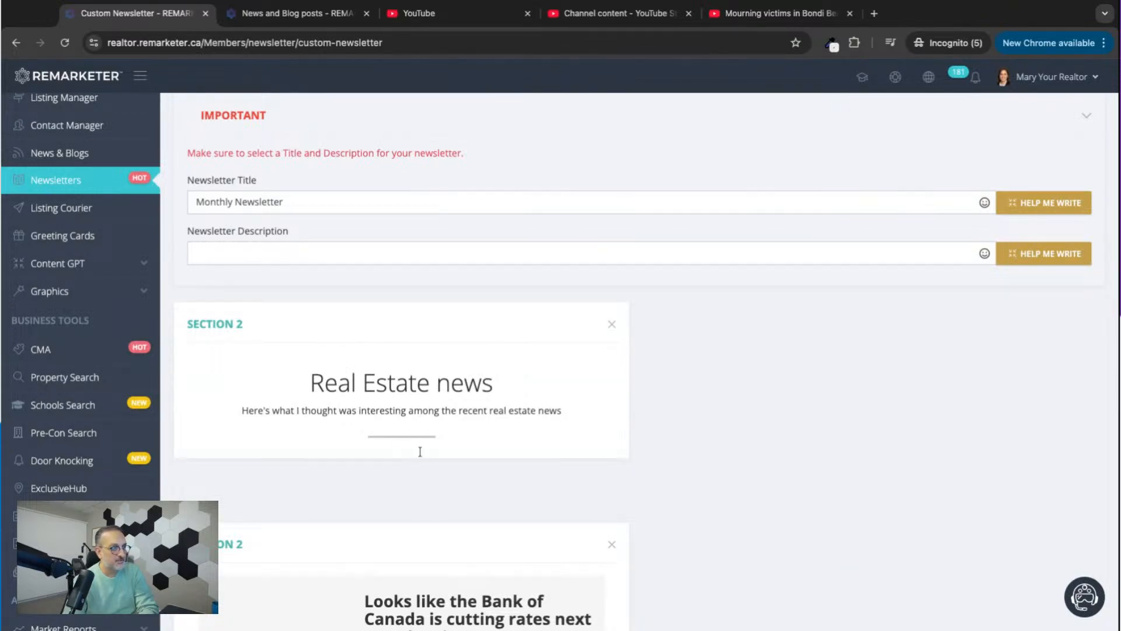
{"action": "scroll", "coordinate": [420, 452], "scroll_direction": "down", "scroll_amount": 7}
{"action": "scroll", "coordinate": [390, 573], "scroll_direction": "down", "scroll_amount": 8}
{"action": "scroll", "coordinate": [390, 573], "scroll_direction": "up", "scroll_amount": 6}
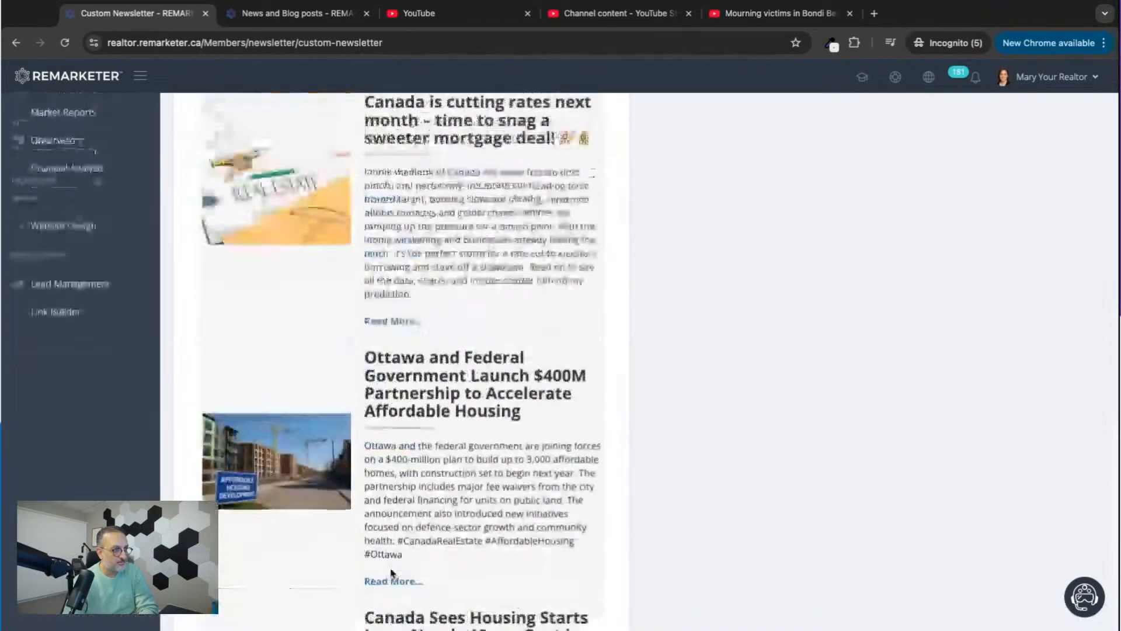
{"action": "scroll", "coordinate": [390, 573], "scroll_direction": "up", "scroll_amount": 3}
{"action": "scroll", "coordinate": [390, 573], "scroll_direction": "down", "scroll_amount": 10}
{"action": "scroll", "coordinate": [390, 573], "scroll_direction": "up", "scroll_amount": 1}
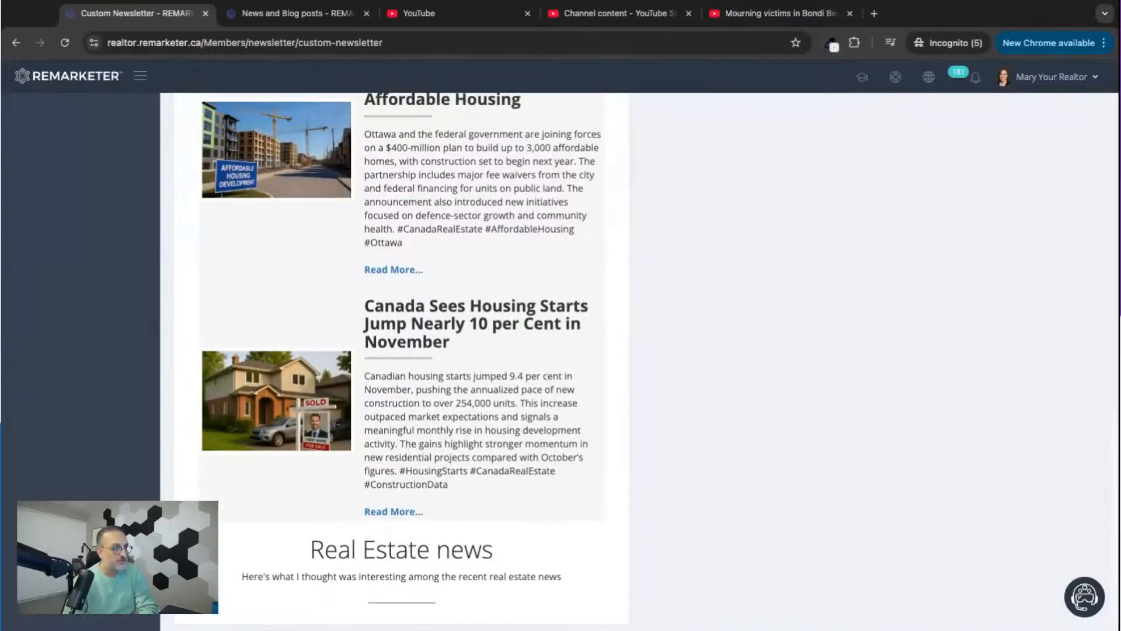
{"action": "scroll", "coordinate": [390, 572], "scroll_direction": "up", "scroll_amount": 15}
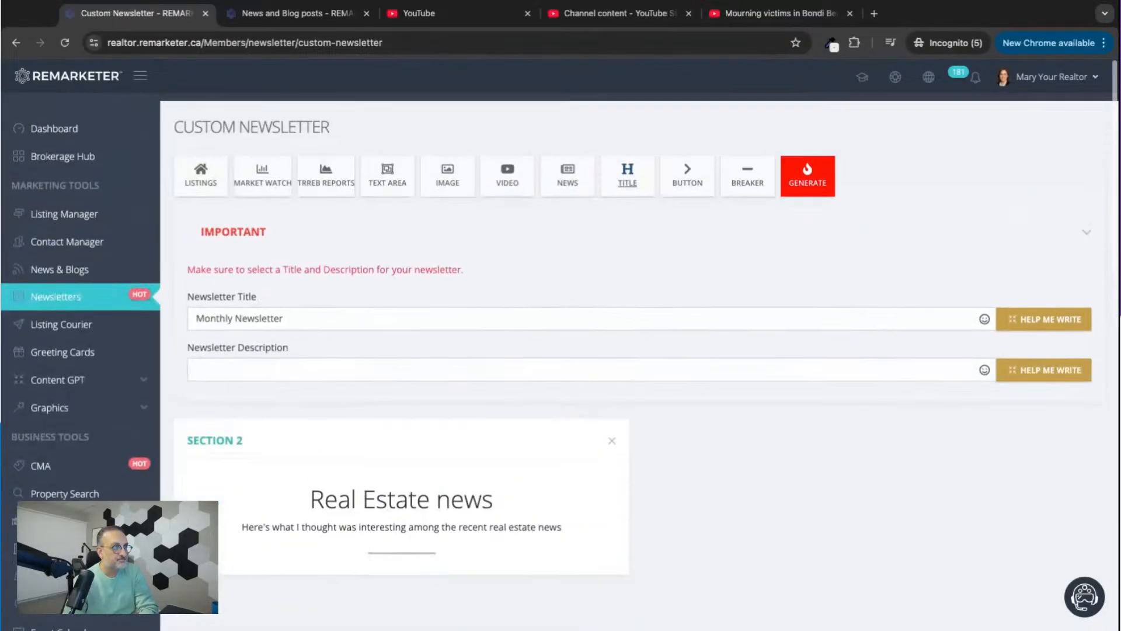
Open the realtor's demo website in a separate browser tab, go to its Home Evaluation page and copy the page address.
{"action": "left_click", "coordinate": [689, 175]}
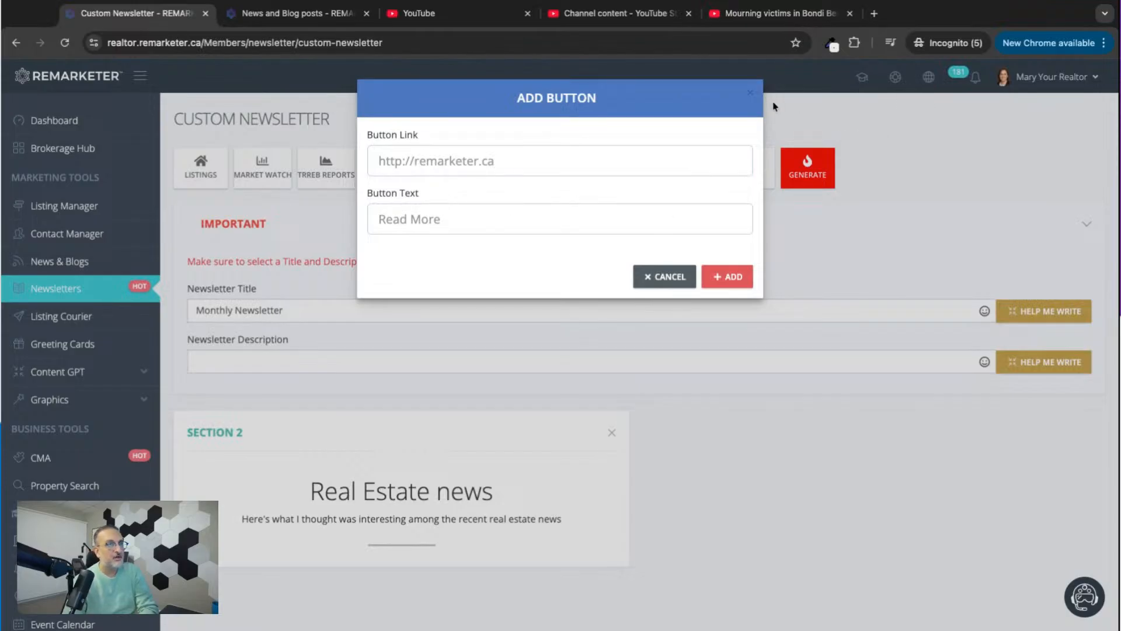
{"action": "left_click", "coordinate": [751, 95]}
{"action": "left_click", "coordinate": [928, 77]}
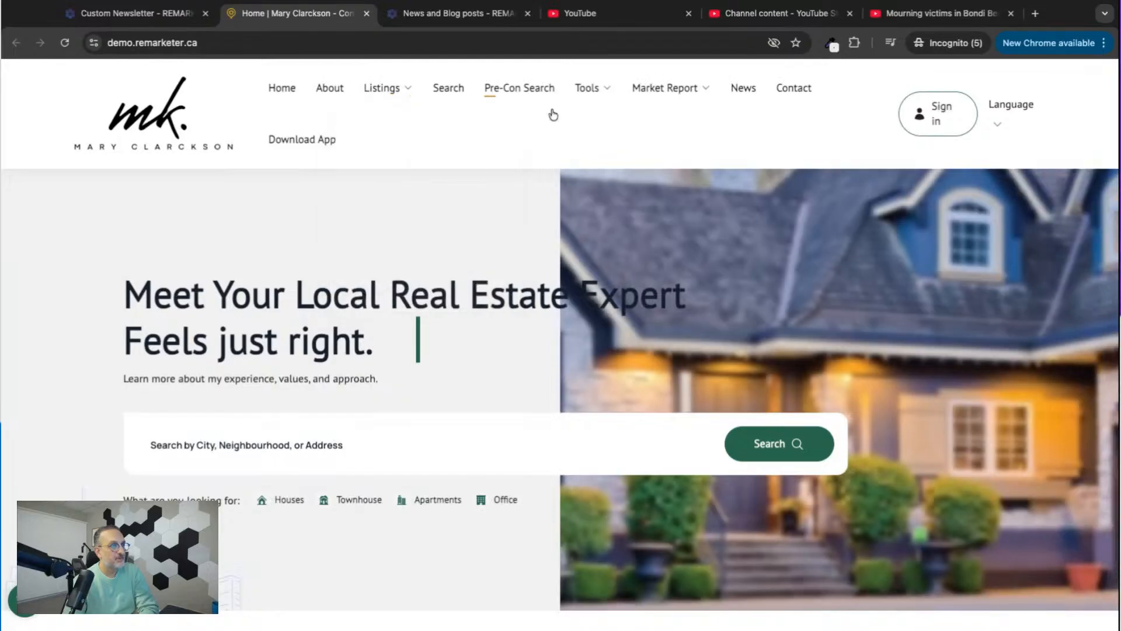
{"action": "mouse_move", "coordinate": [586, 87]}
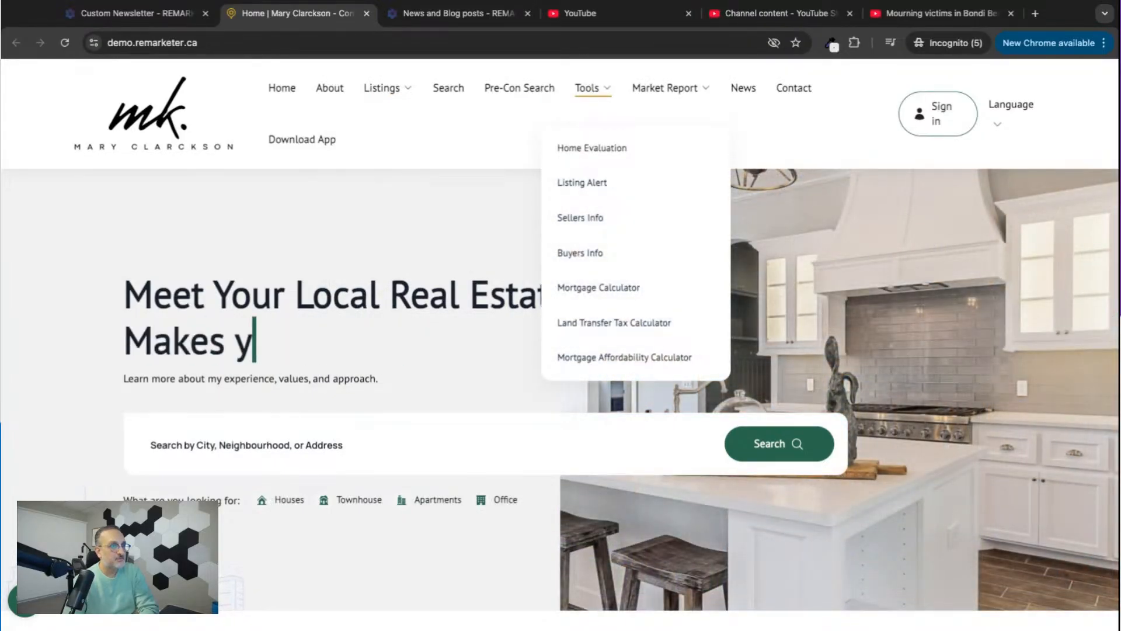
{"action": "mouse_move", "coordinate": [645, 93]}
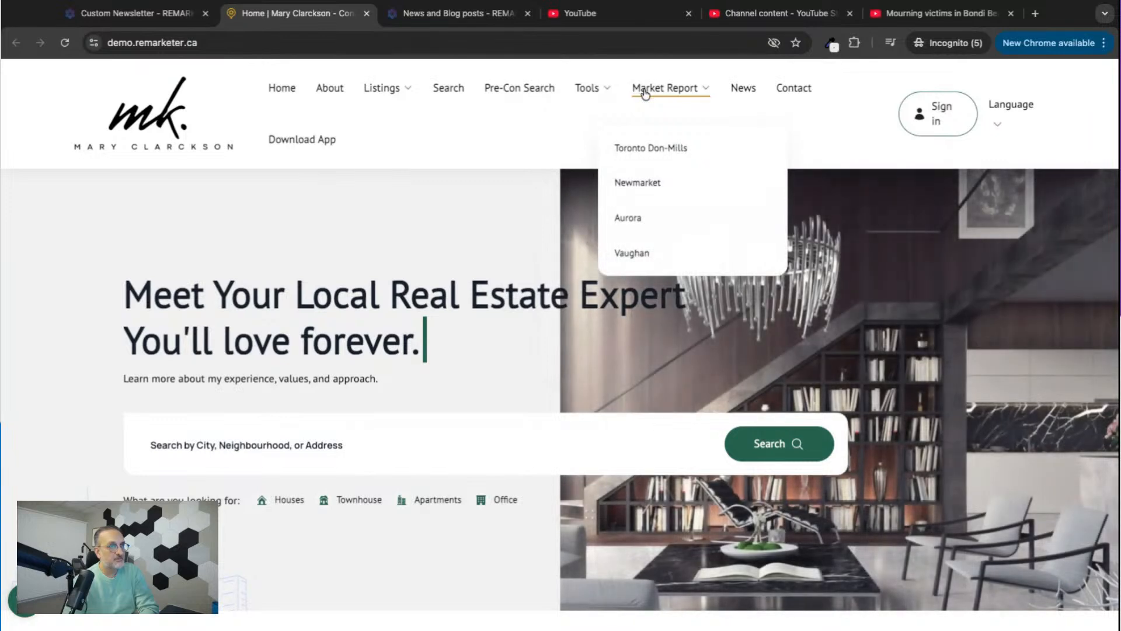
{"action": "left_click", "coordinate": [588, 151]}
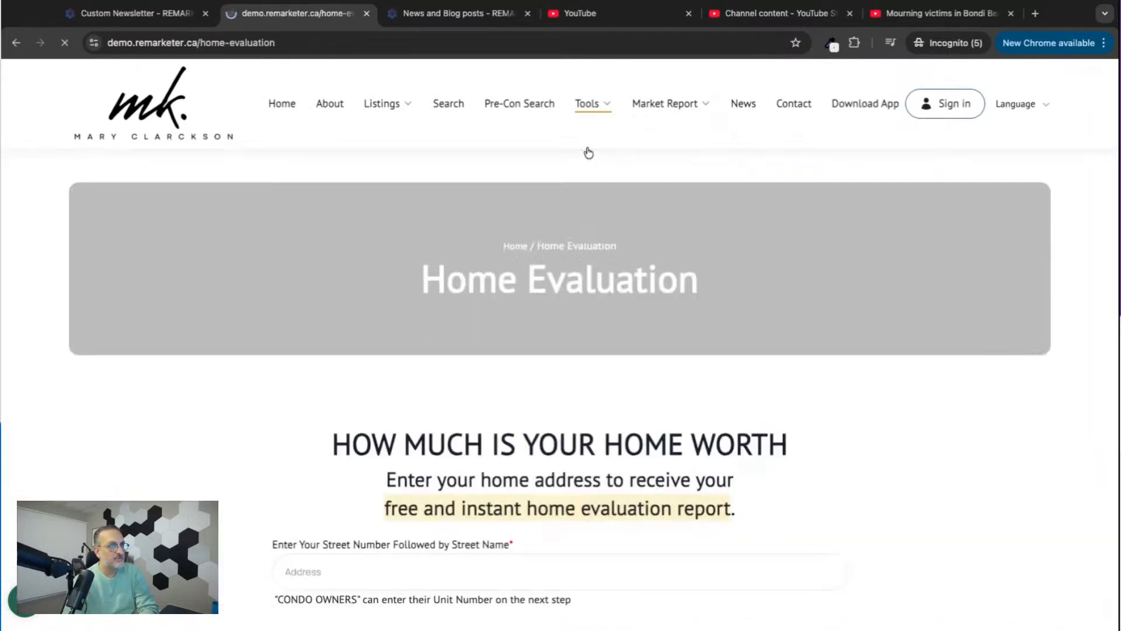
{"action": "left_click", "coordinate": [213, 41]}
{"action": "key", "text": "ctrl+c"}
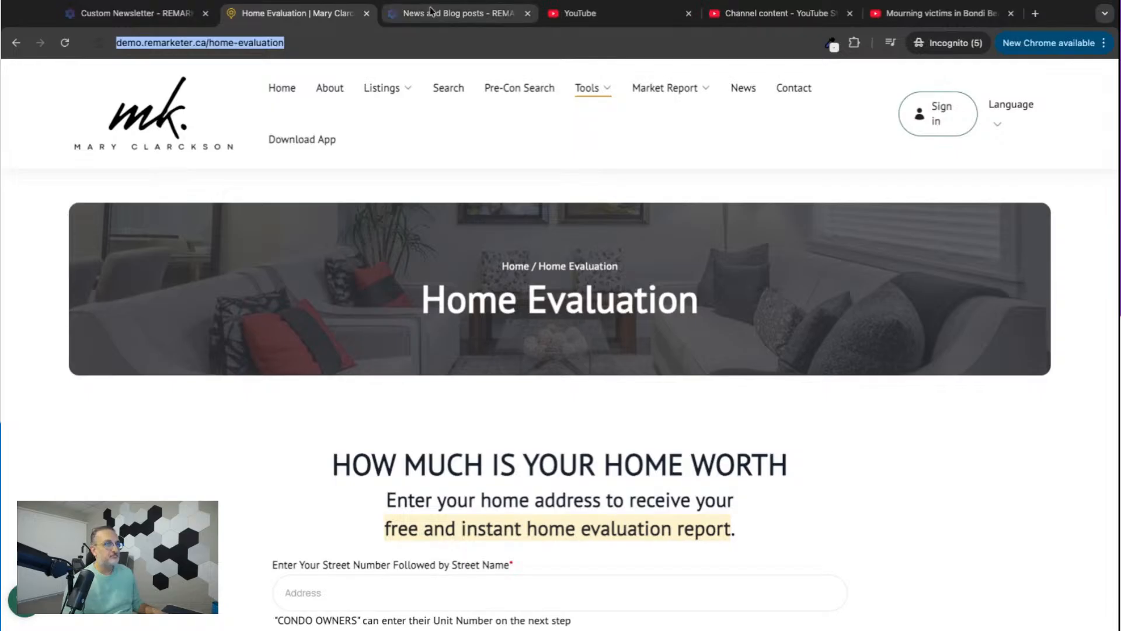
Start a button section in the custom newsletter and set its link to the copied Home Evaluation page address.
{"action": "left_click", "coordinate": [130, 13]}
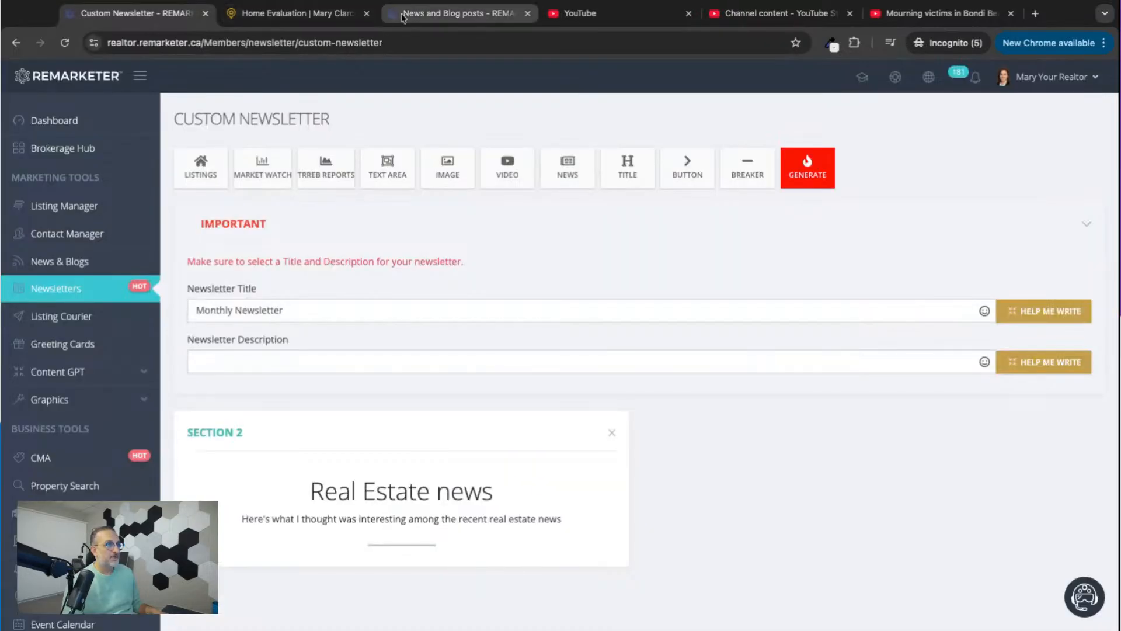
{"action": "left_click", "coordinate": [687, 175]}
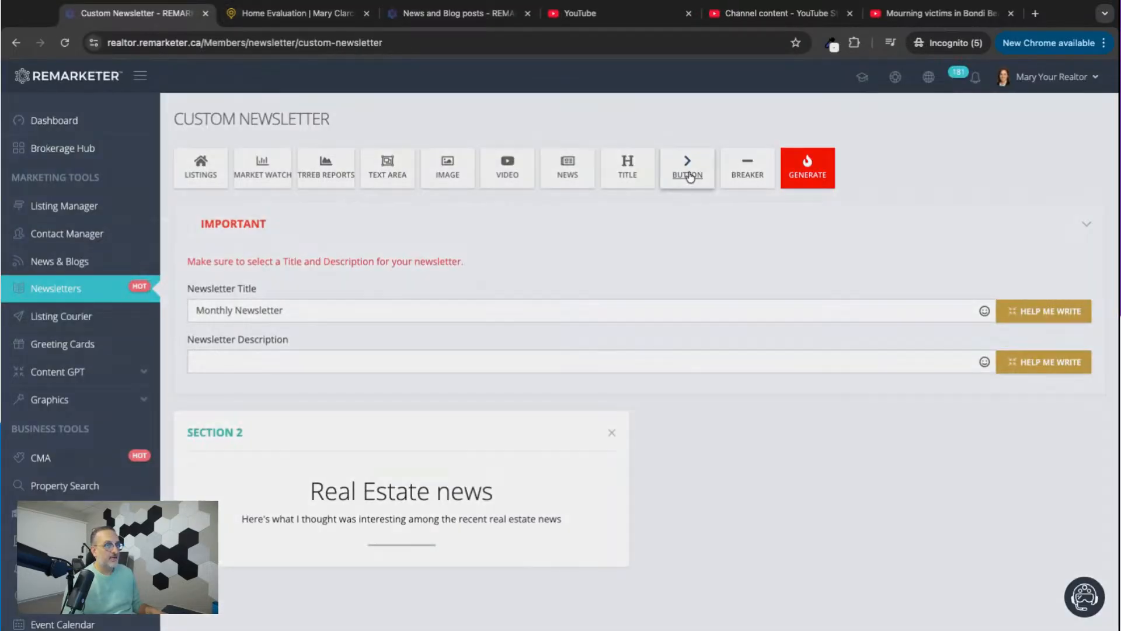
{"action": "left_click", "coordinate": [467, 164]}
{"action": "key", "text": "ctrl+v"}
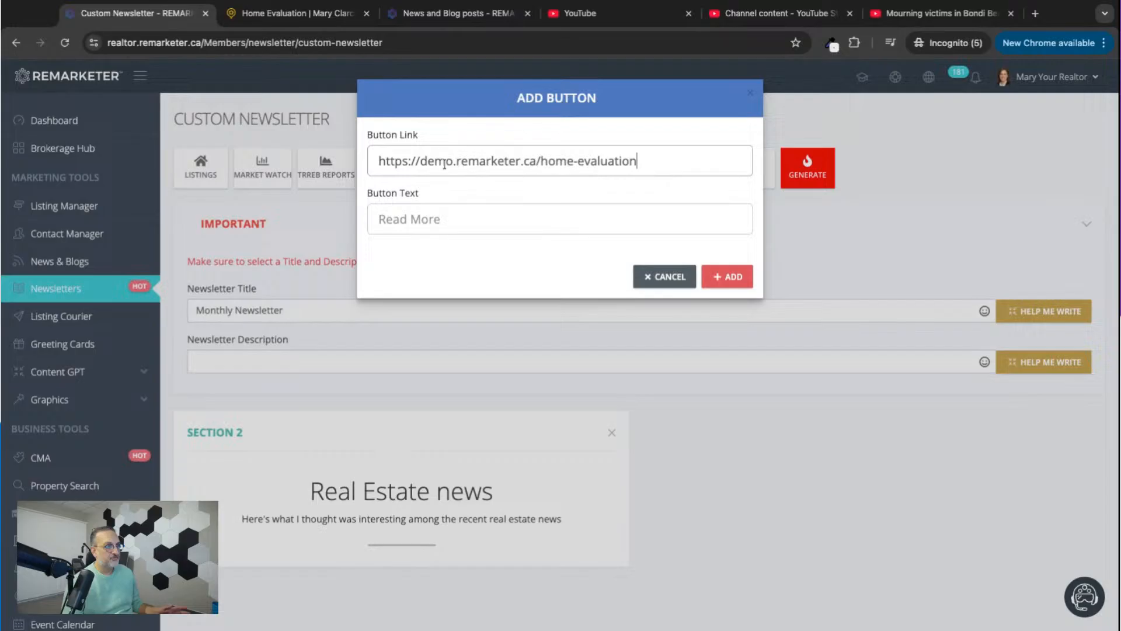
Label the button "Click Here for your Home Value", add it to the newsletter and check its placement.
{"action": "left_click", "coordinate": [424, 220]}
{"action": "type", "text": "Cli"}
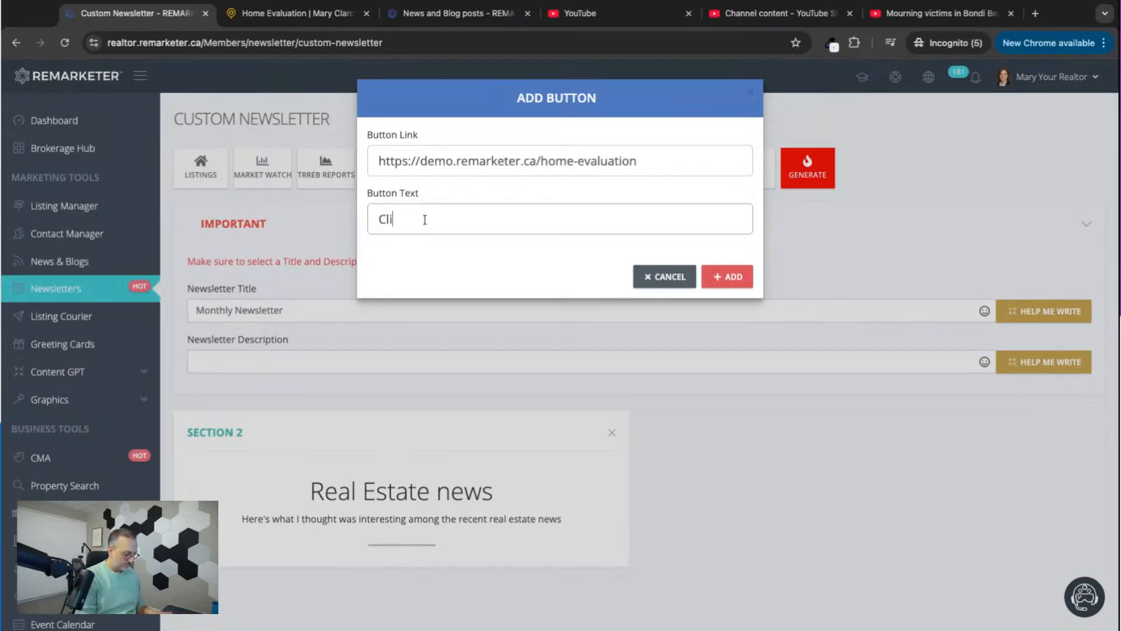
{"action": "type", "text": "ck Here"}
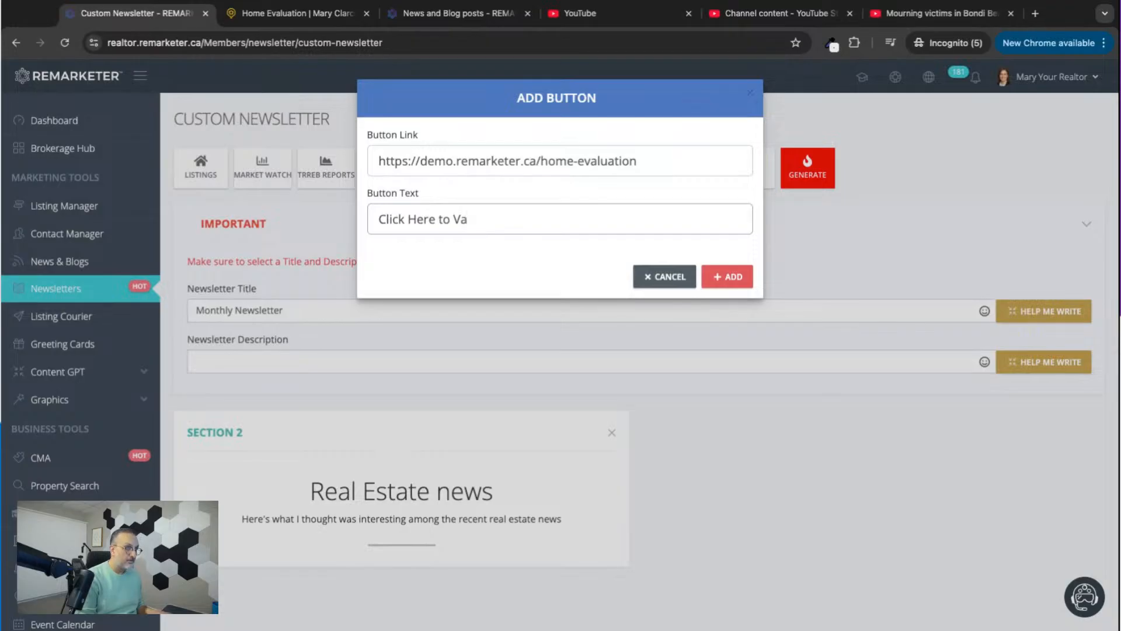
{"action": "type", "text": " to Va"}
{"action": "key", "text": "BackSpace"}
{"action": "key", "text": "BackSpace"}
{"action": "key", "text": "BackSpace"}
{"action": "key", "text": "BackSpace"}
{"action": "key", "text": "BackSpace"}
{"action": "type", "text": "for "}
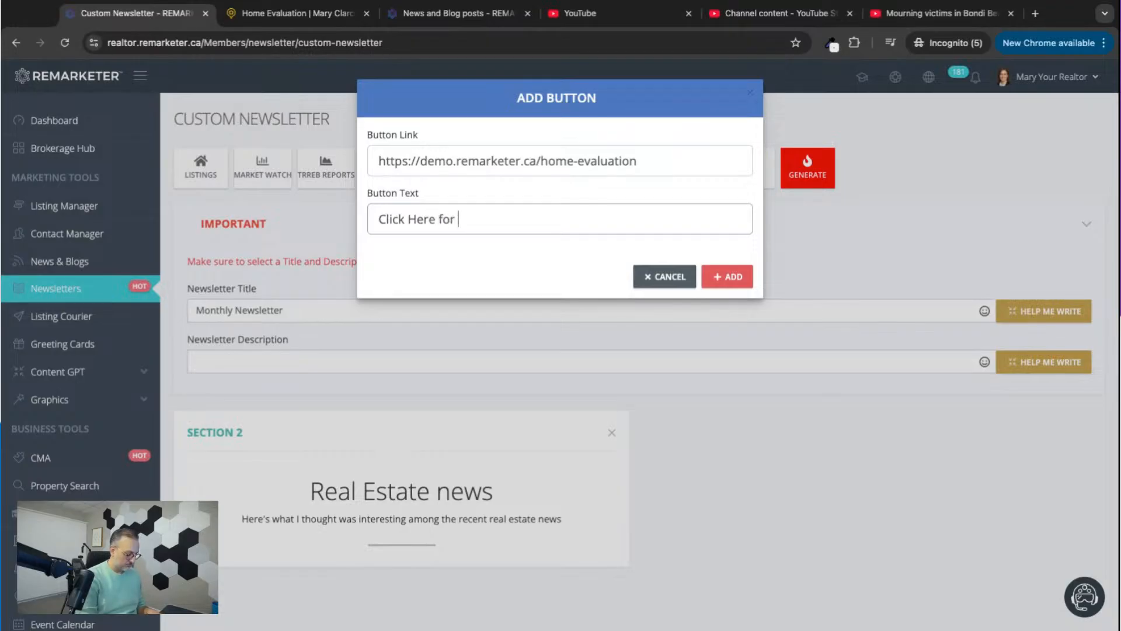
{"action": "type", "text": "your Home "}
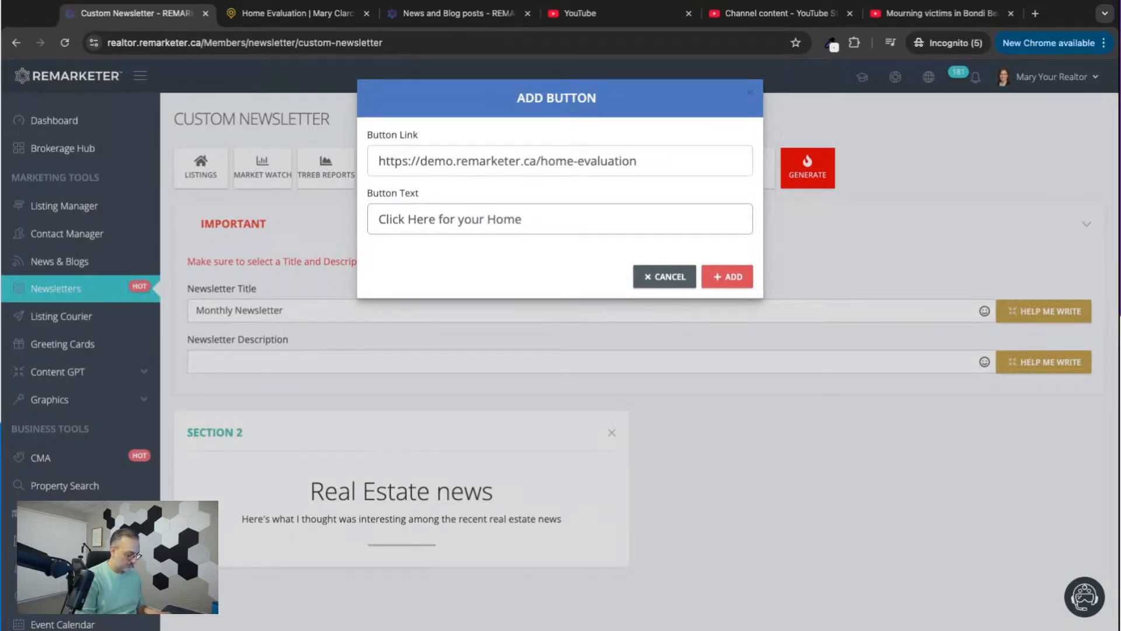
{"action": "type", "text": "Value"}
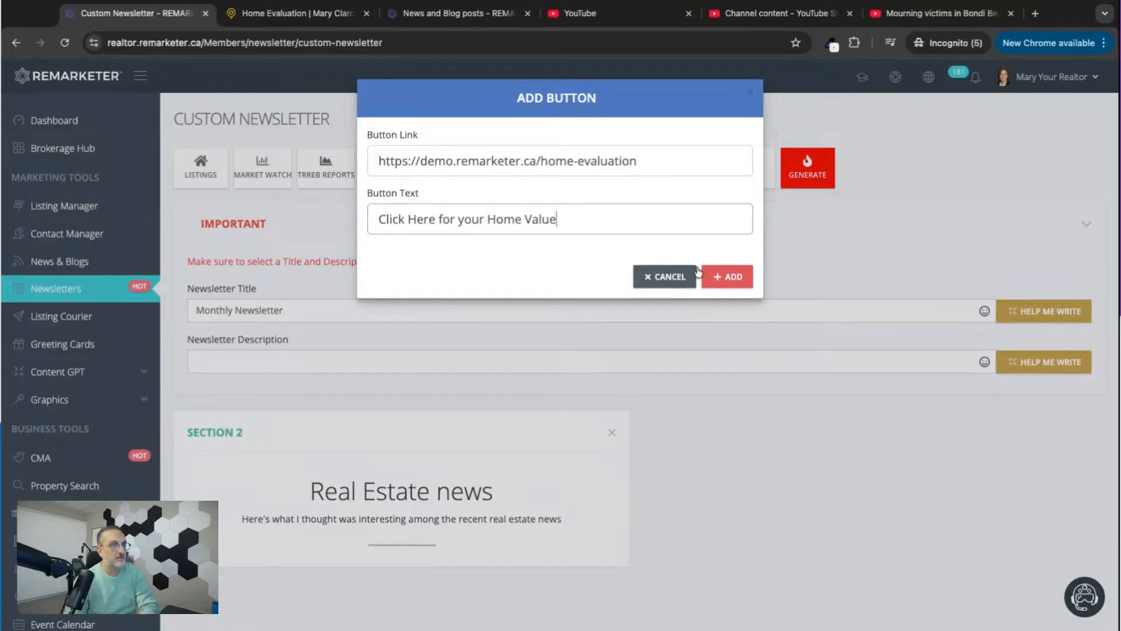
{"action": "left_click", "coordinate": [732, 278]}
{"action": "scroll", "coordinate": [709, 518], "scroll_direction": "down", "scroll_amount": 15}
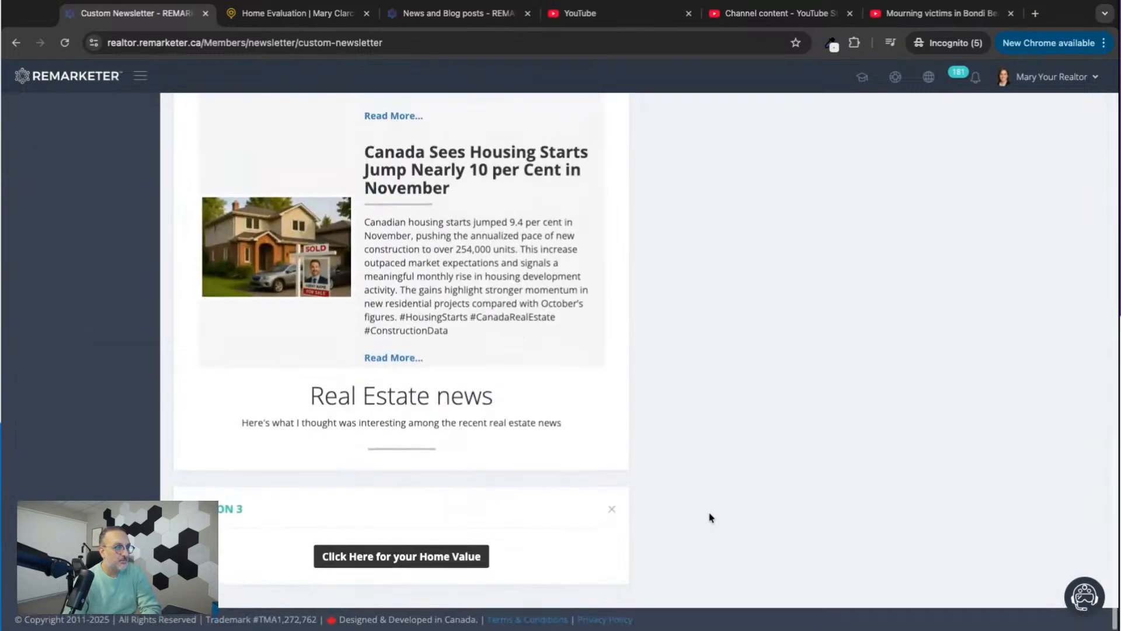
{"action": "scroll", "coordinate": [652, 438], "scroll_direction": "up", "scroll_amount": 10}
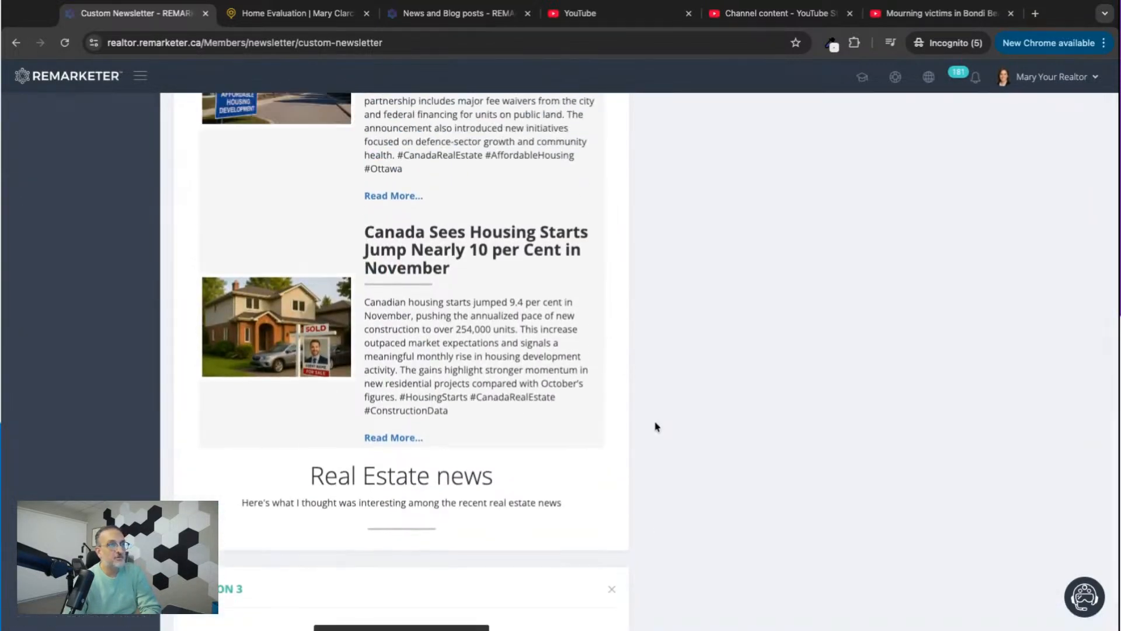
{"action": "scroll", "coordinate": [655, 426], "scroll_direction": "down", "scroll_amount": 10}
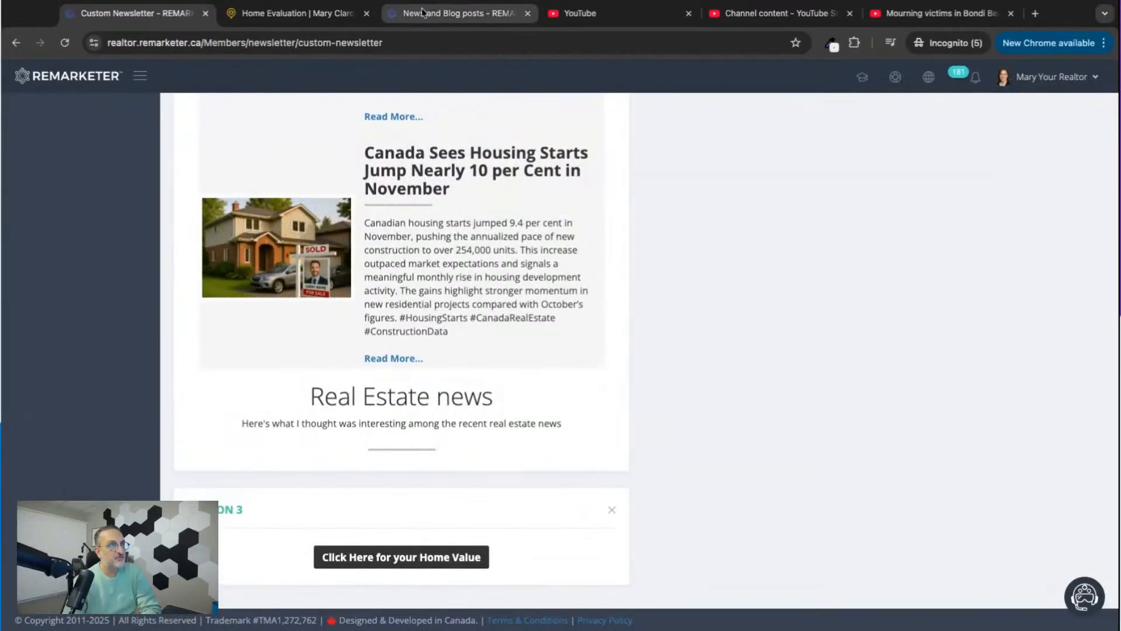
Examine the realtor website's Home Evaluation page that the new button links to, including the address form and benefits.
{"action": "left_click", "coordinate": [330, 16]}
{"action": "left_click", "coordinate": [388, 380]}
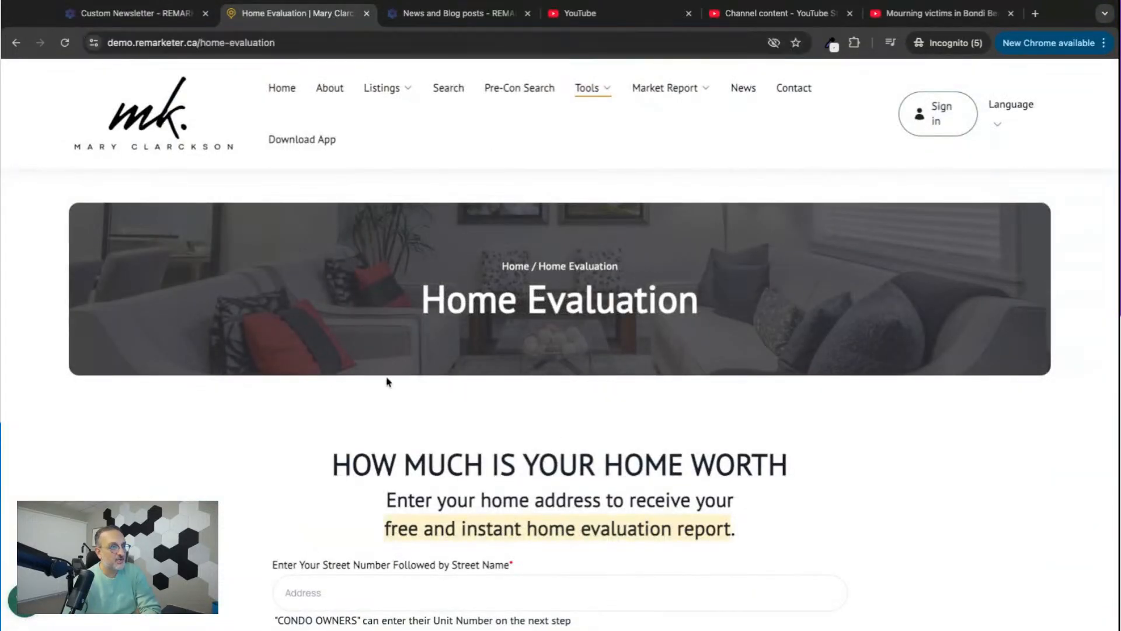
{"action": "scroll", "coordinate": [388, 380], "scroll_direction": "down", "scroll_amount": 5}
{"action": "scroll", "coordinate": [387, 380], "scroll_direction": "down", "scroll_amount": 8}
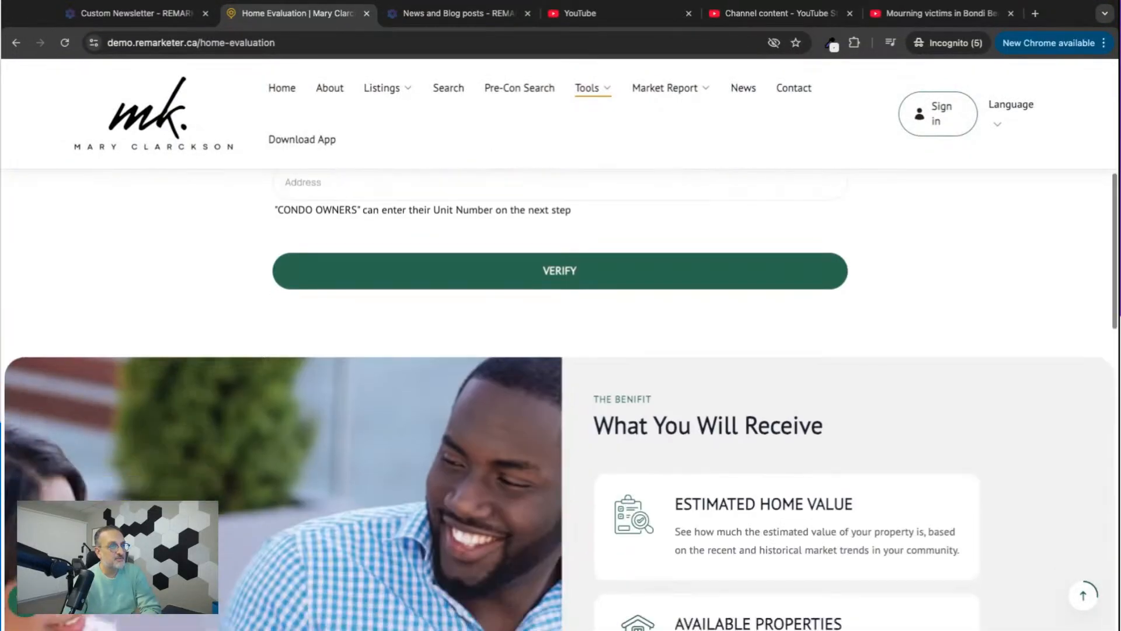
{"action": "scroll", "coordinate": [387, 380], "scroll_direction": "up", "scroll_amount": 13}
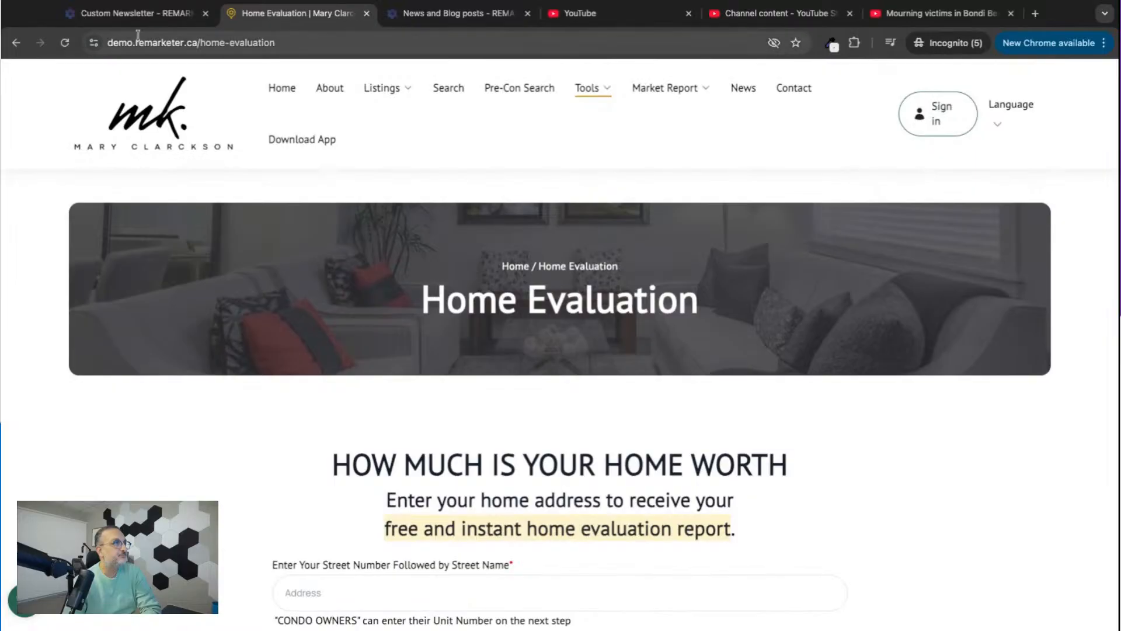
Add a breaker line to the custom newsletter and move it between the "Real Estate news" title and the news section.
{"action": "left_click", "coordinate": [144, 15]}
{"action": "scroll", "coordinate": [695, 279], "scroll_direction": "up", "scroll_amount": 3}
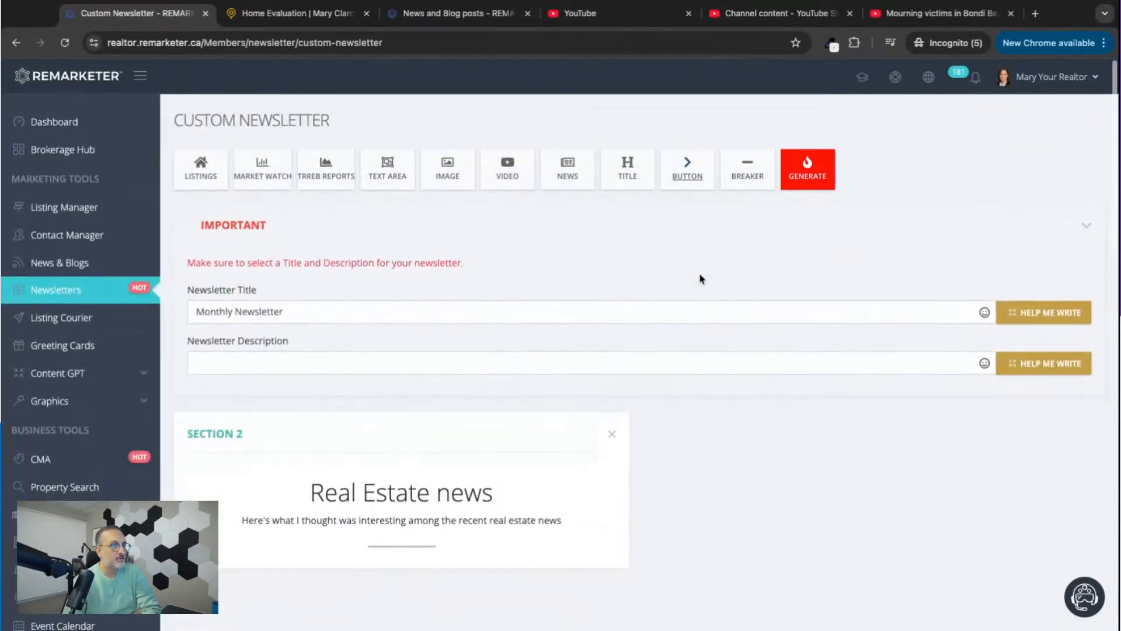
{"action": "left_click", "coordinate": [748, 183]}
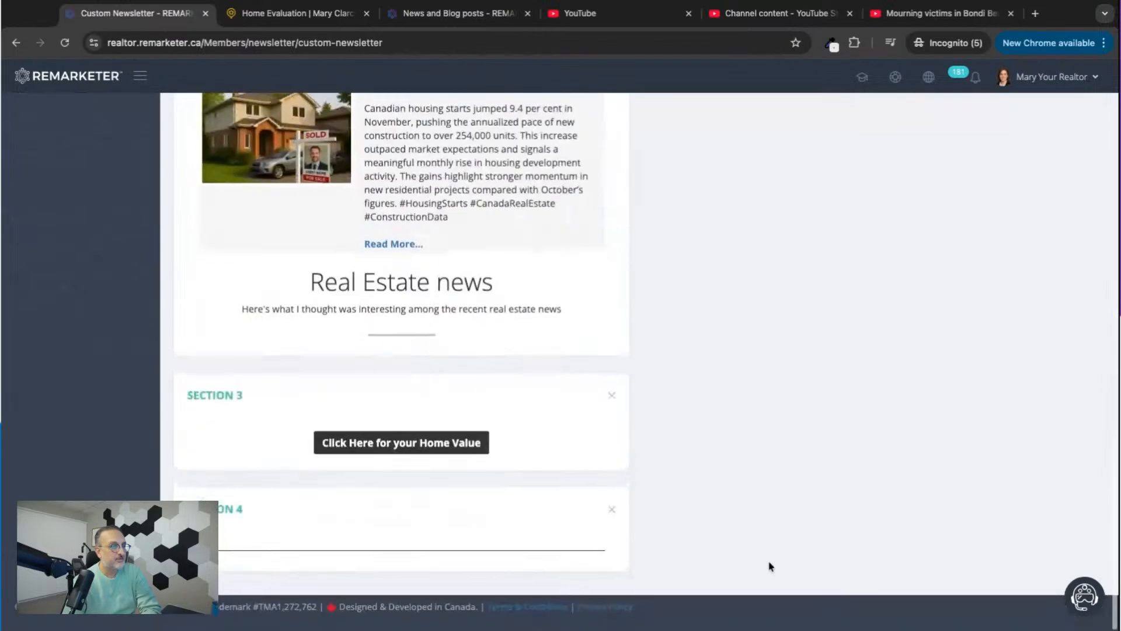
{"action": "left_click_drag", "start_coordinate": [453, 520], "coordinate": [475, 491]}
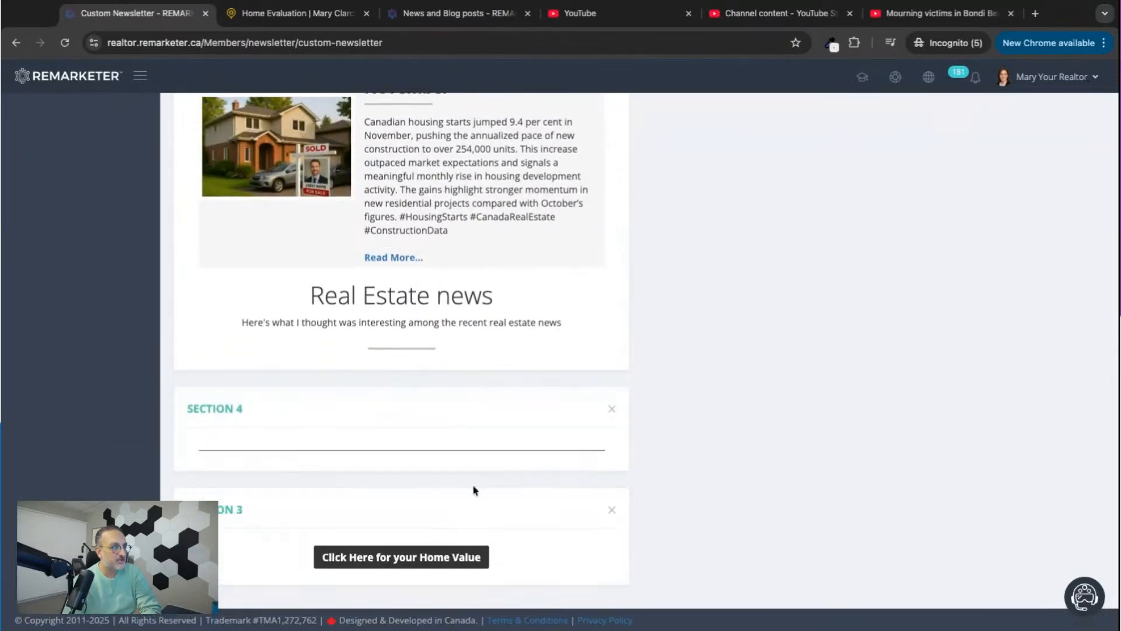
{"action": "left_click", "coordinate": [451, 405]}
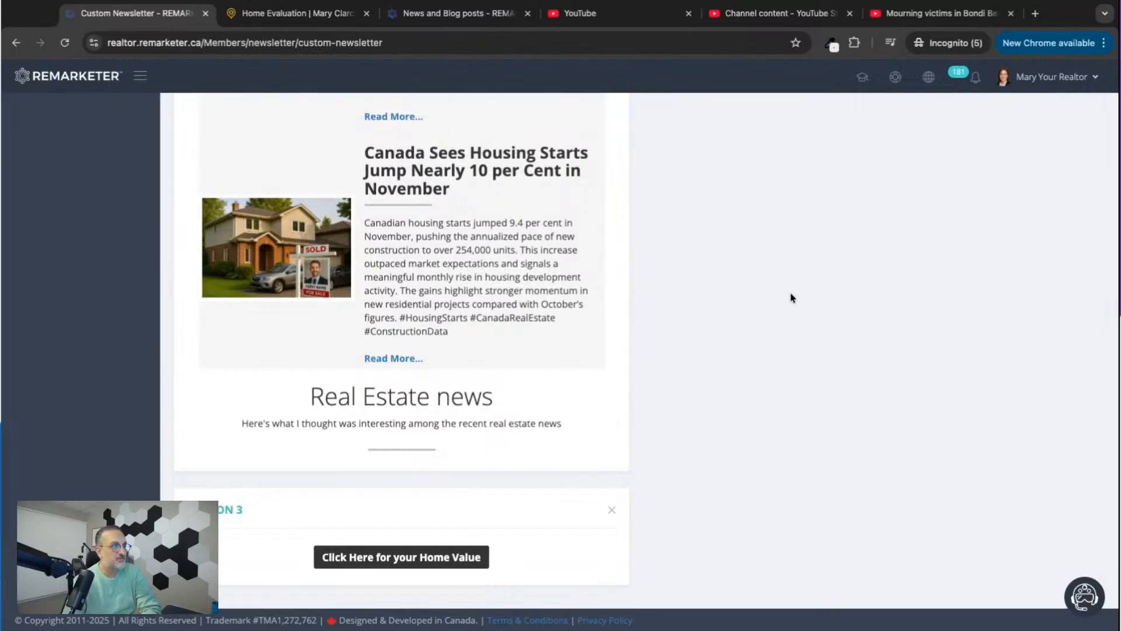
{"action": "scroll", "coordinate": [792, 298], "scroll_direction": "up", "scroll_amount": 15}
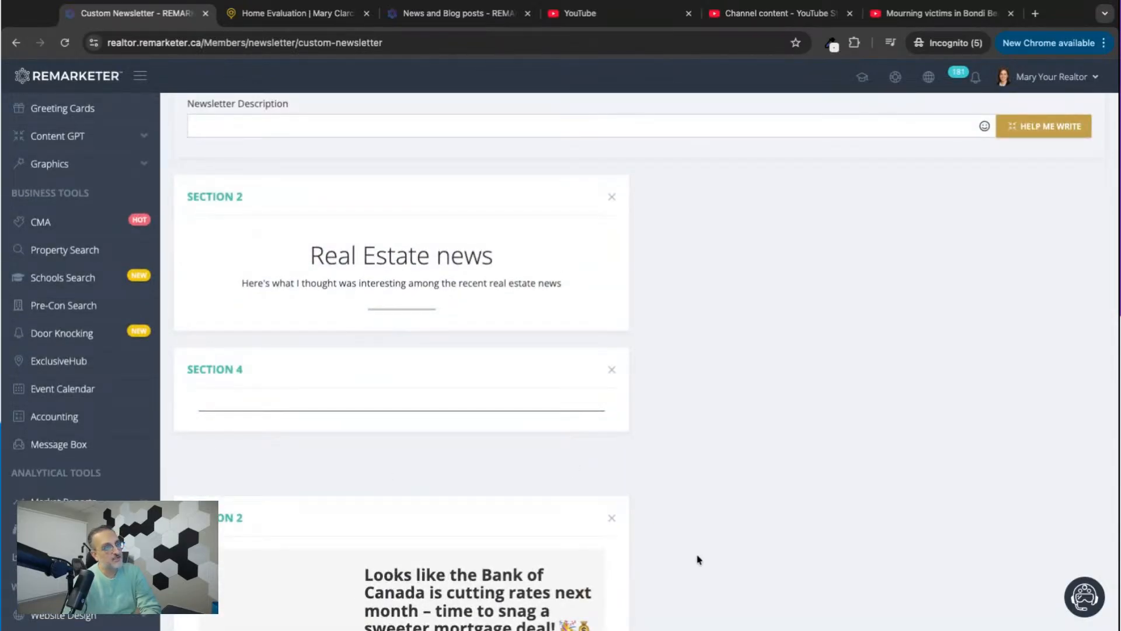
{"action": "scroll", "coordinate": [701, 559], "scroll_direction": "up", "scroll_amount": 5}
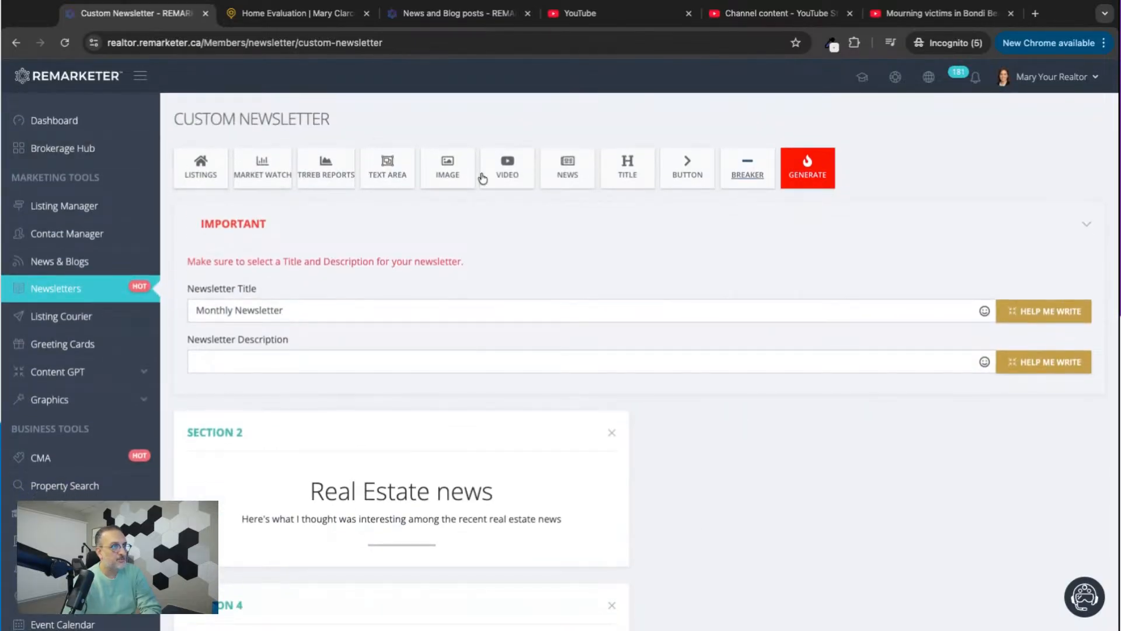
Generate a preview of the newsletter, read it from start to end and close it without saving.
{"action": "left_click", "coordinate": [805, 171]}
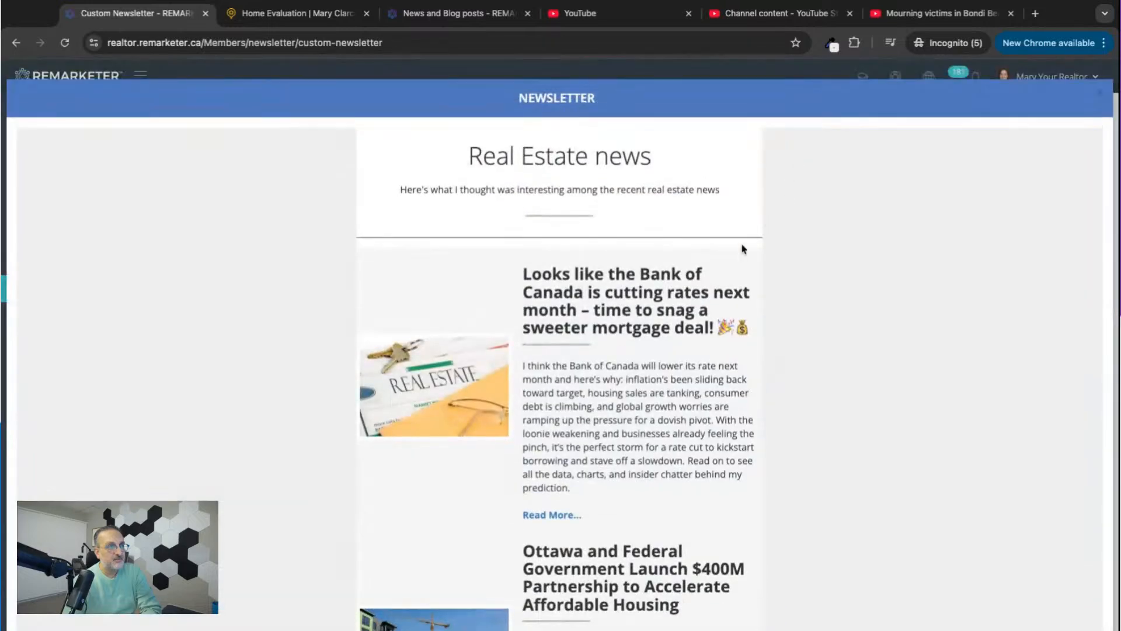
{"action": "scroll", "coordinate": [569, 369], "scroll_direction": "down", "scroll_amount": 4}
{"action": "scroll", "coordinate": [568, 369], "scroll_direction": "down", "scroll_amount": 6}
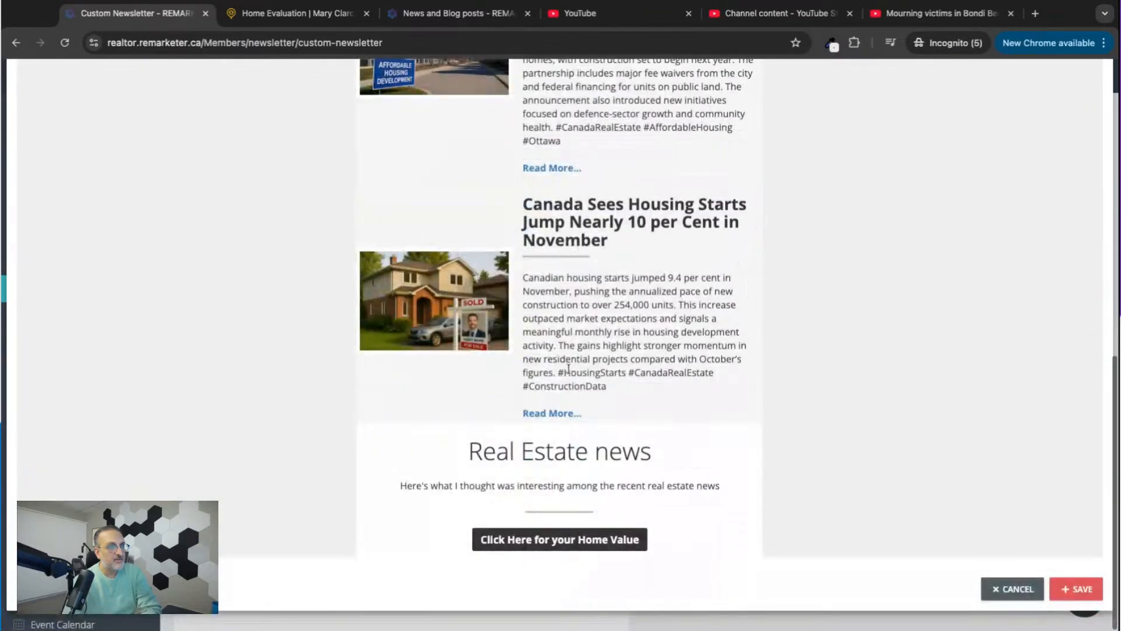
{"action": "scroll", "coordinate": [565, 370], "scroll_direction": "up", "scroll_amount": 6}
{"action": "scroll", "coordinate": [551, 178], "scroll_direction": "up", "scroll_amount": 4}
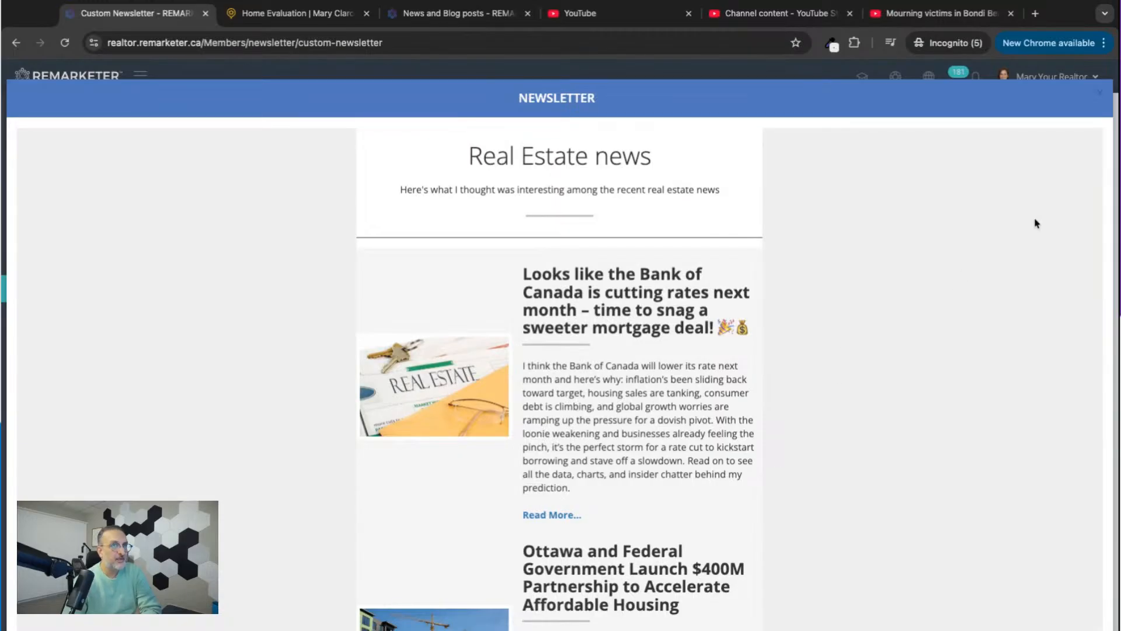
{"action": "scroll", "coordinate": [896, 348], "scroll_direction": "down", "scroll_amount": 10}
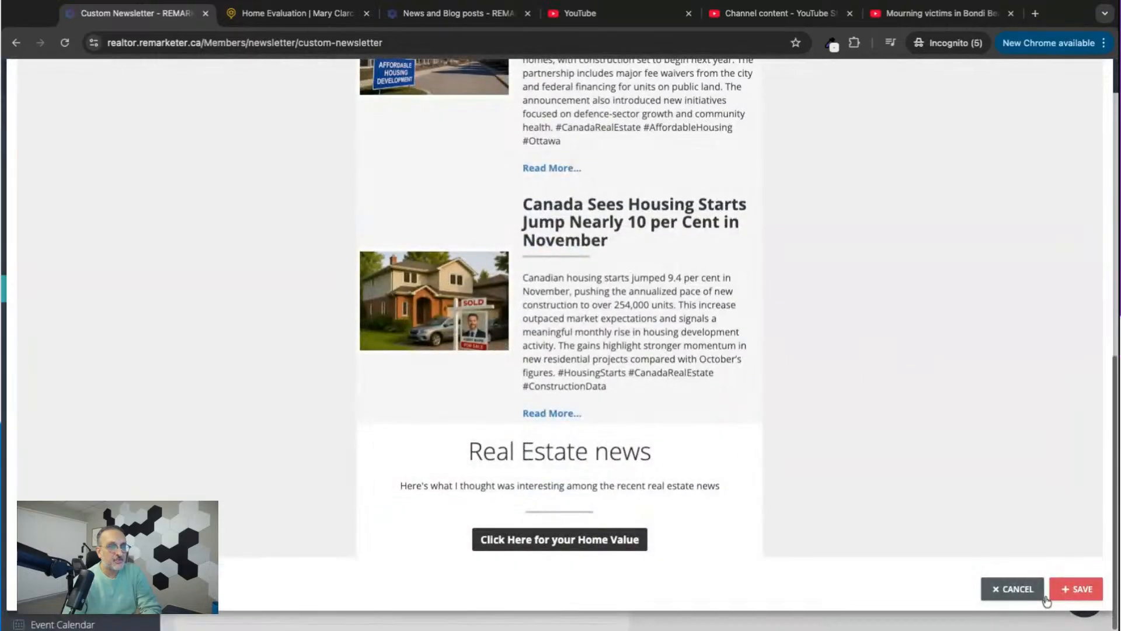
{"action": "scroll", "coordinate": [903, 370], "scroll_direction": "up", "scroll_amount": 10}
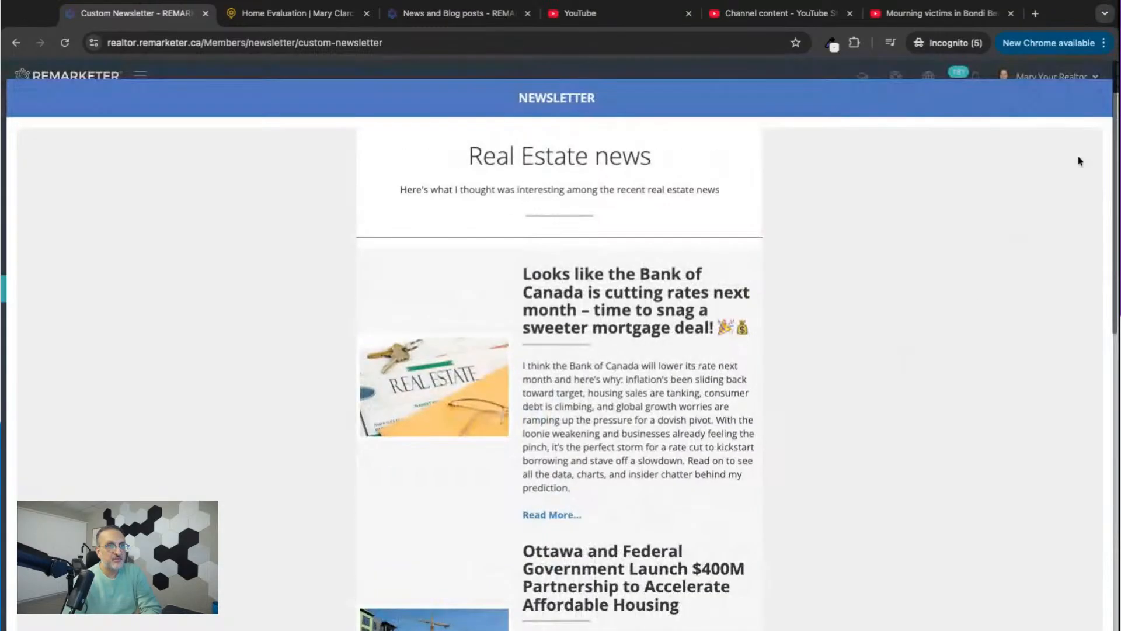
{"action": "left_click", "coordinate": [1099, 92]}
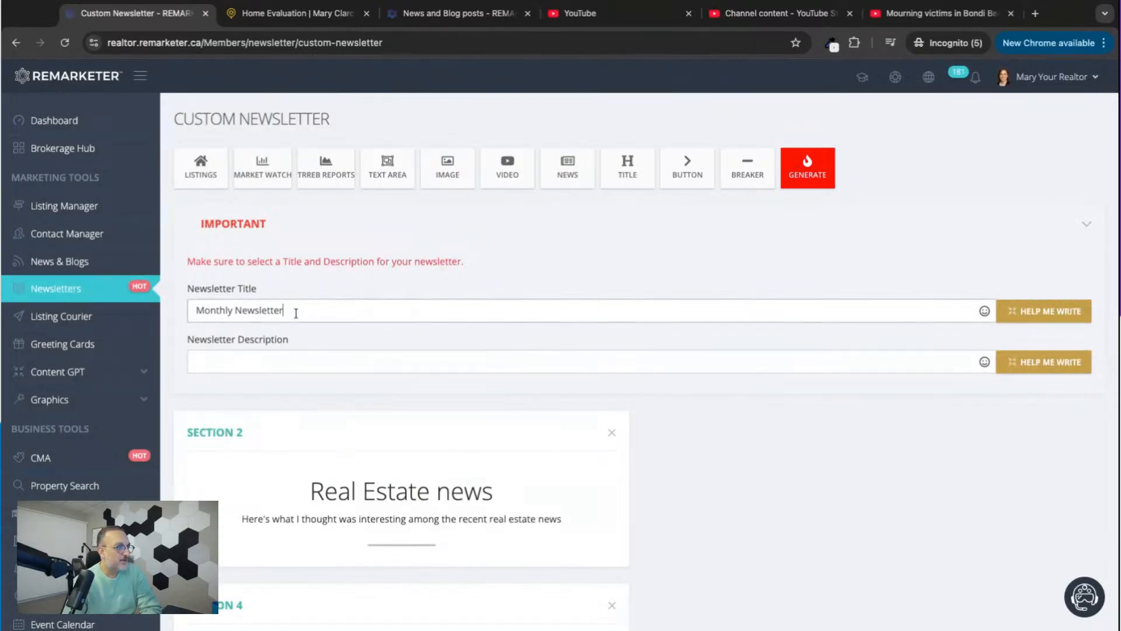
Review the newsletter's title and description fields and its sections, and leave the builder for the Newsletters list.
{"action": "triple_click", "coordinate": [296, 313]}
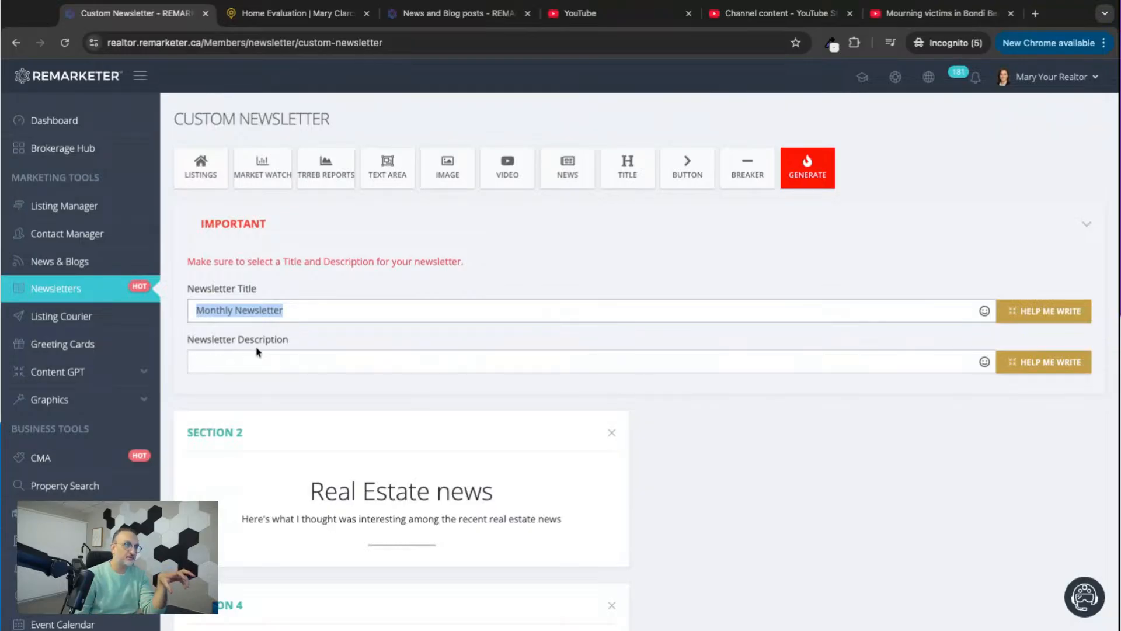
{"action": "left_click", "coordinate": [243, 356]}
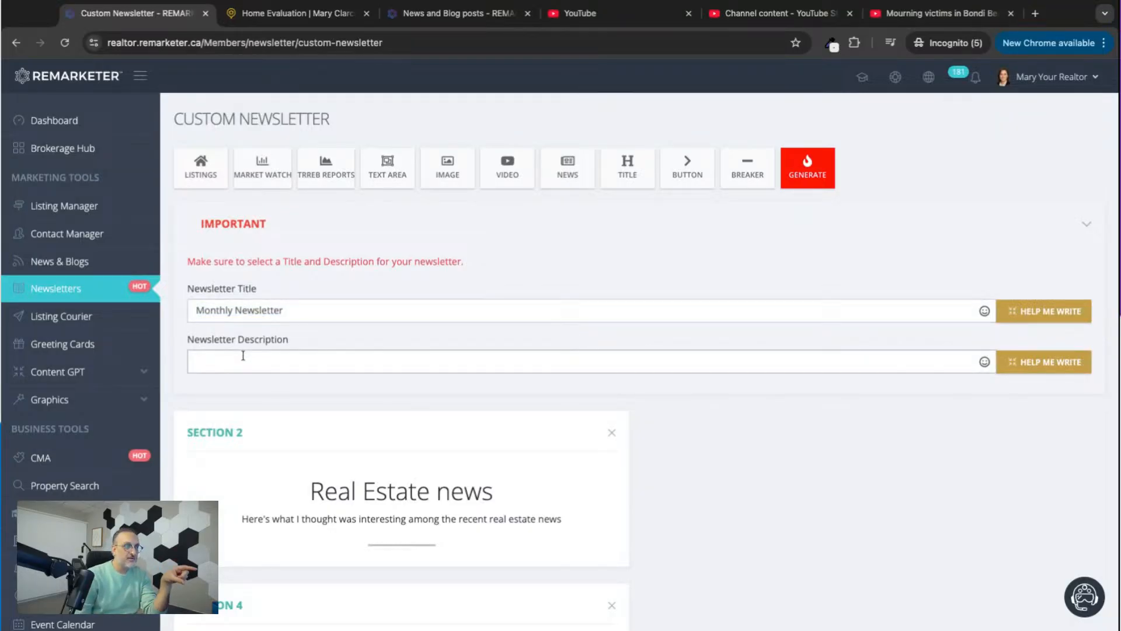
{"action": "scroll", "coordinate": [275, 385], "scroll_direction": "down", "scroll_amount": 5}
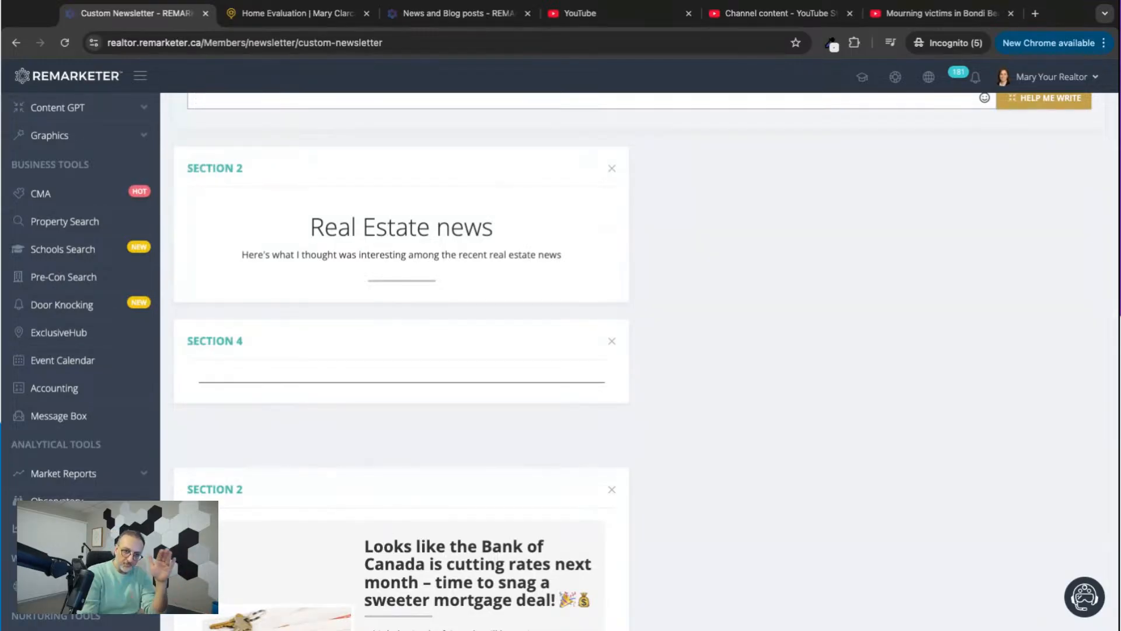
{"action": "scroll", "coordinate": [639, 361], "scroll_direction": "up", "scroll_amount": 4}
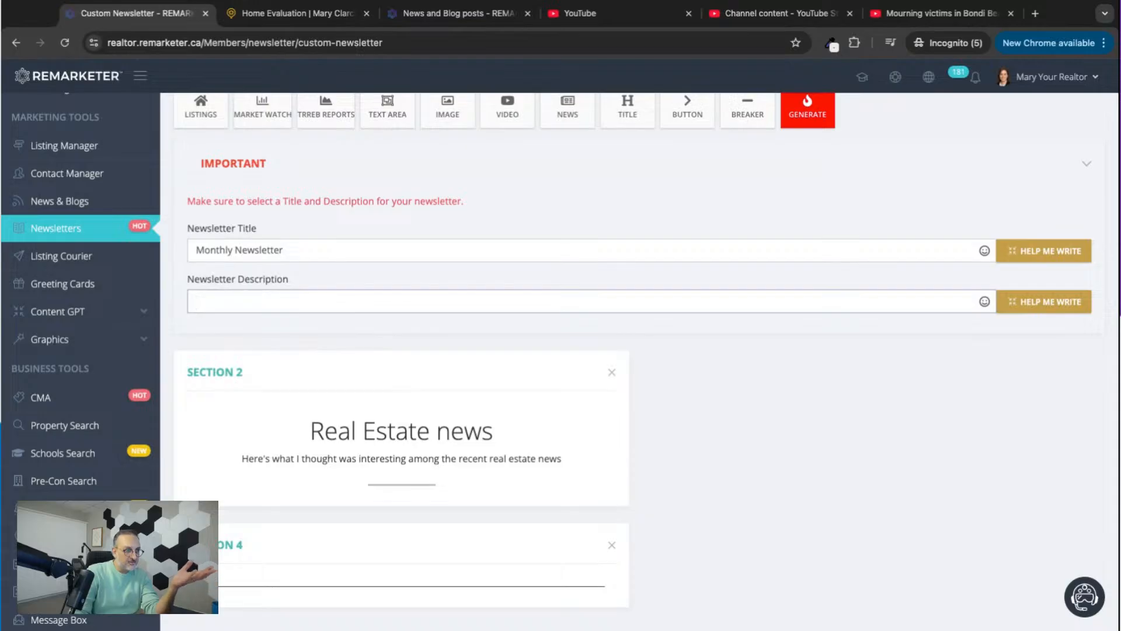
{"action": "scroll", "coordinate": [409, 304], "scroll_direction": "down", "scroll_amount": 4}
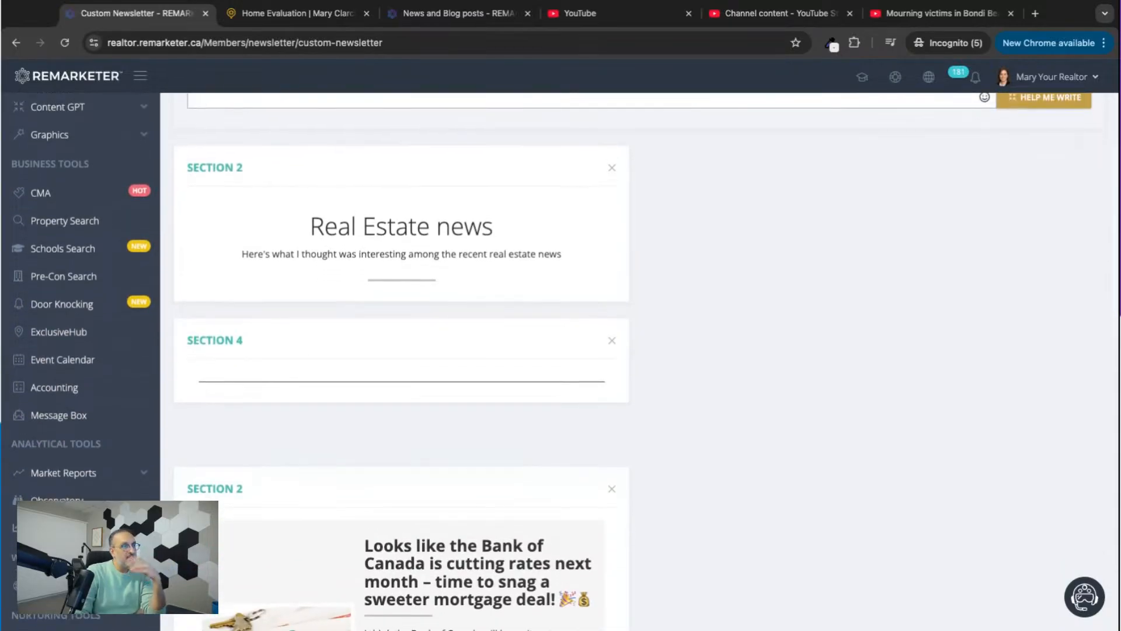
{"action": "scroll", "coordinate": [409, 304], "scroll_direction": "down", "scroll_amount": 3}
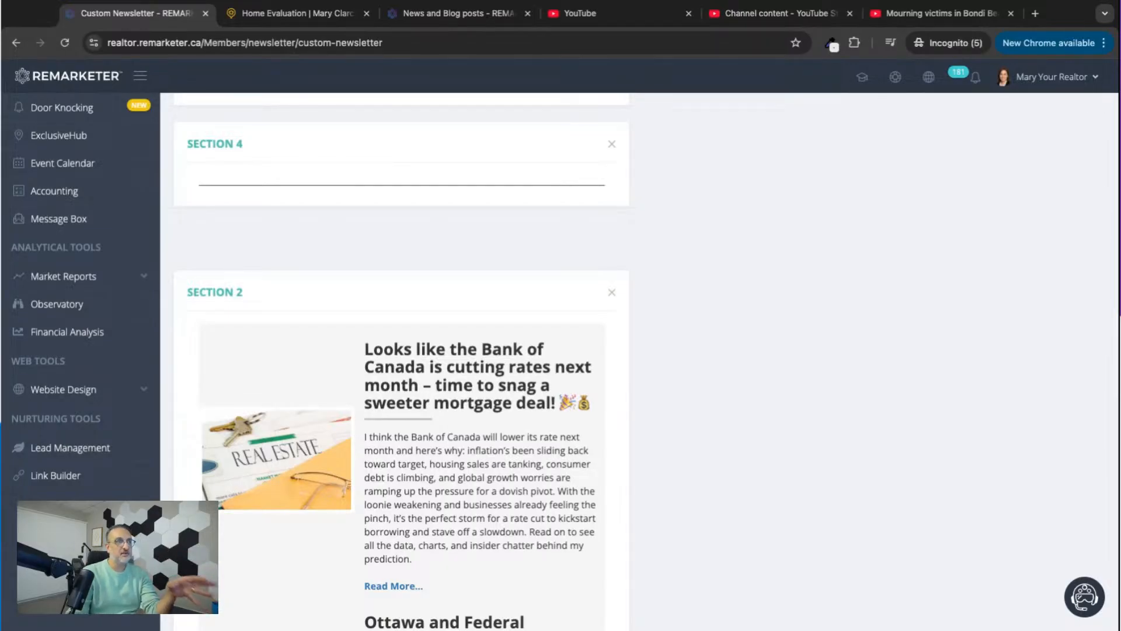
{"action": "scroll", "coordinate": [409, 304], "scroll_direction": "up", "scroll_amount": 8}
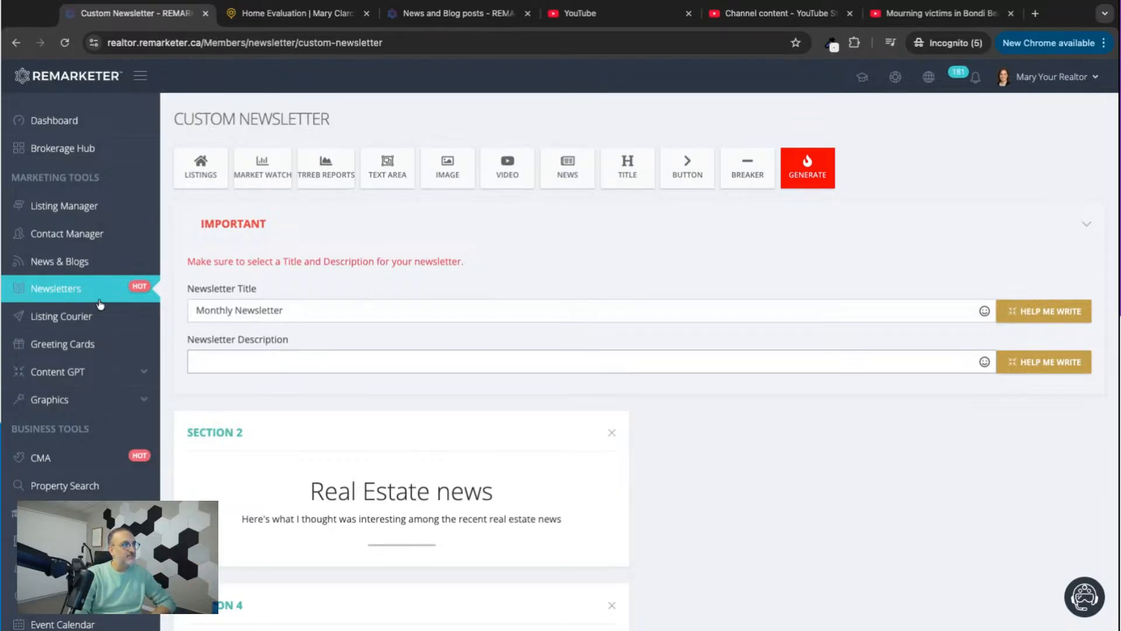
{"action": "left_click", "coordinate": [40, 292]}
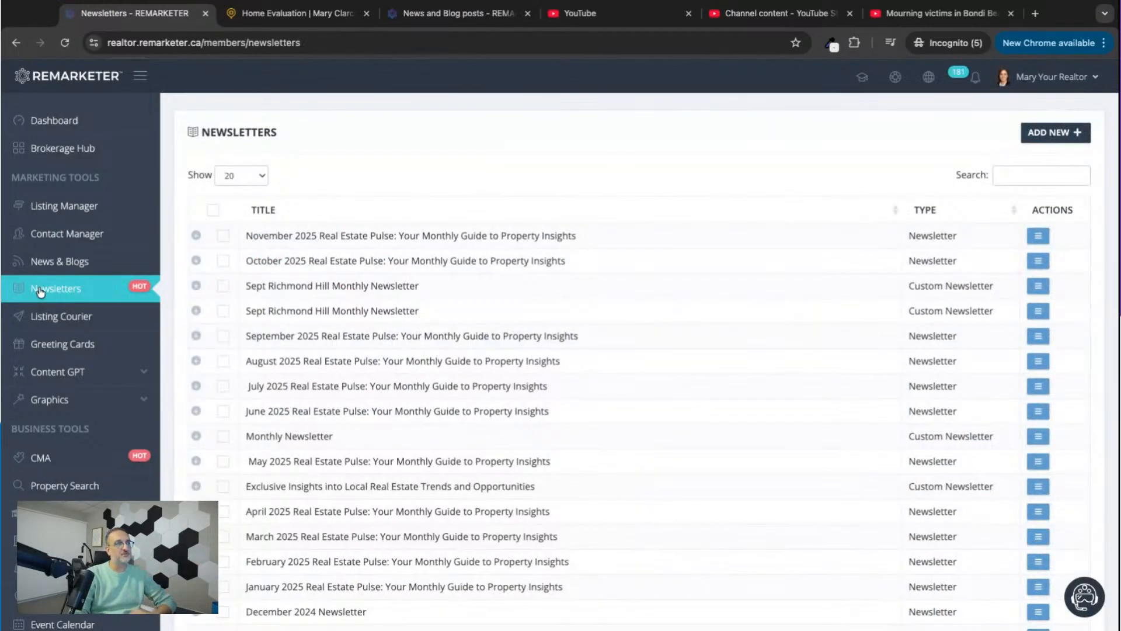
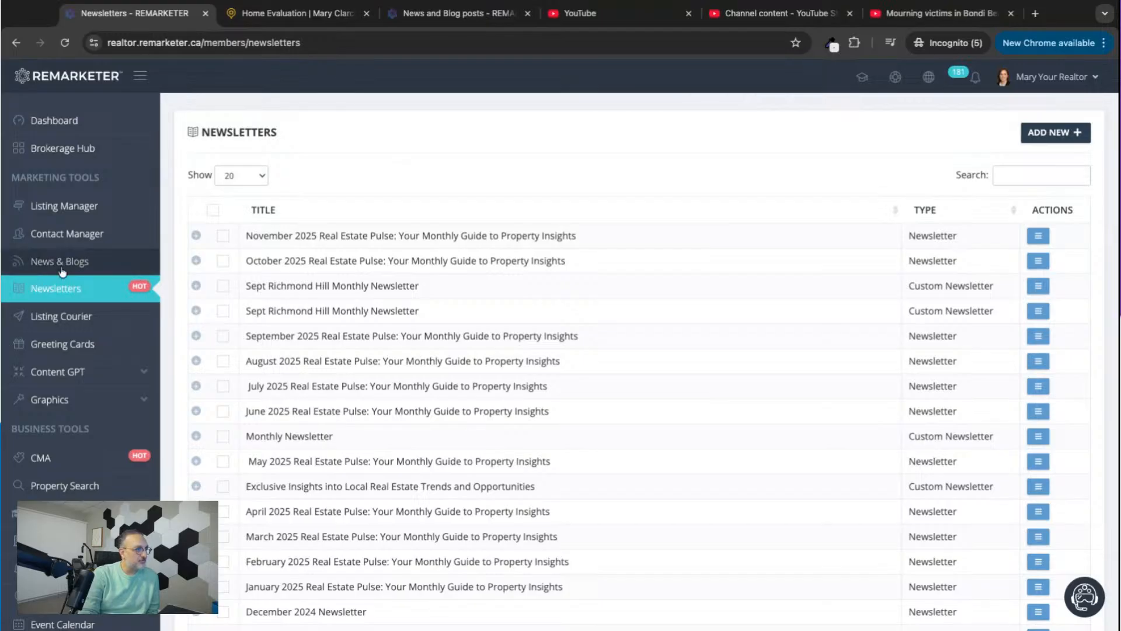
Search the active residential sale listings in Property Search with the remarks term Investors.
{"action": "left_click", "coordinate": [65, 213]}
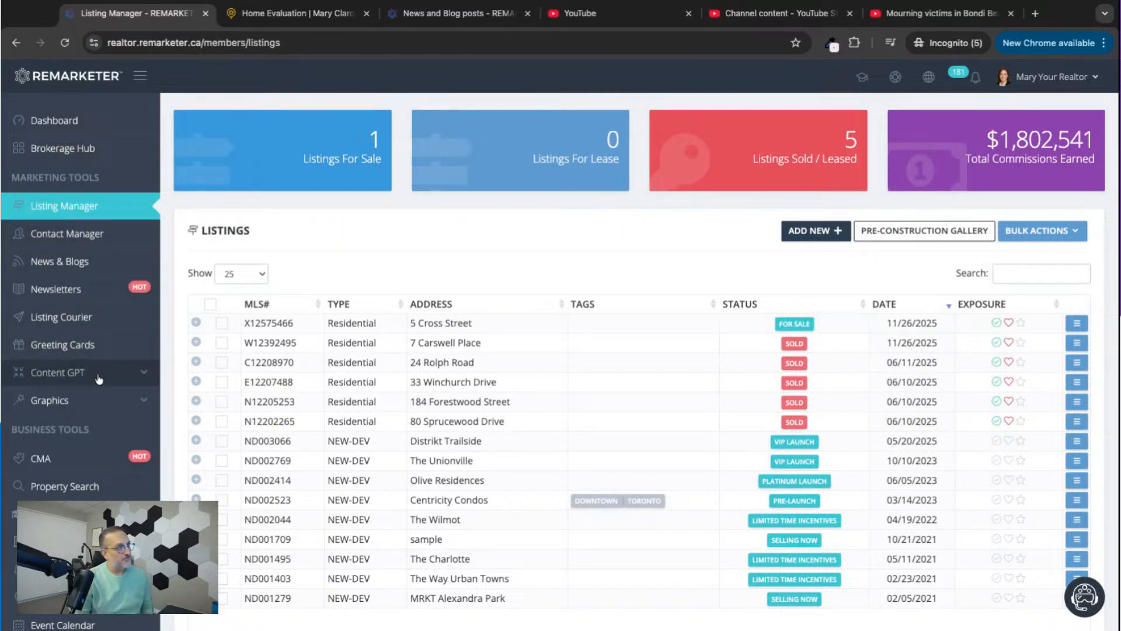
{"action": "scroll", "coordinate": [100, 385], "scroll_direction": "down", "scroll_amount": 1}
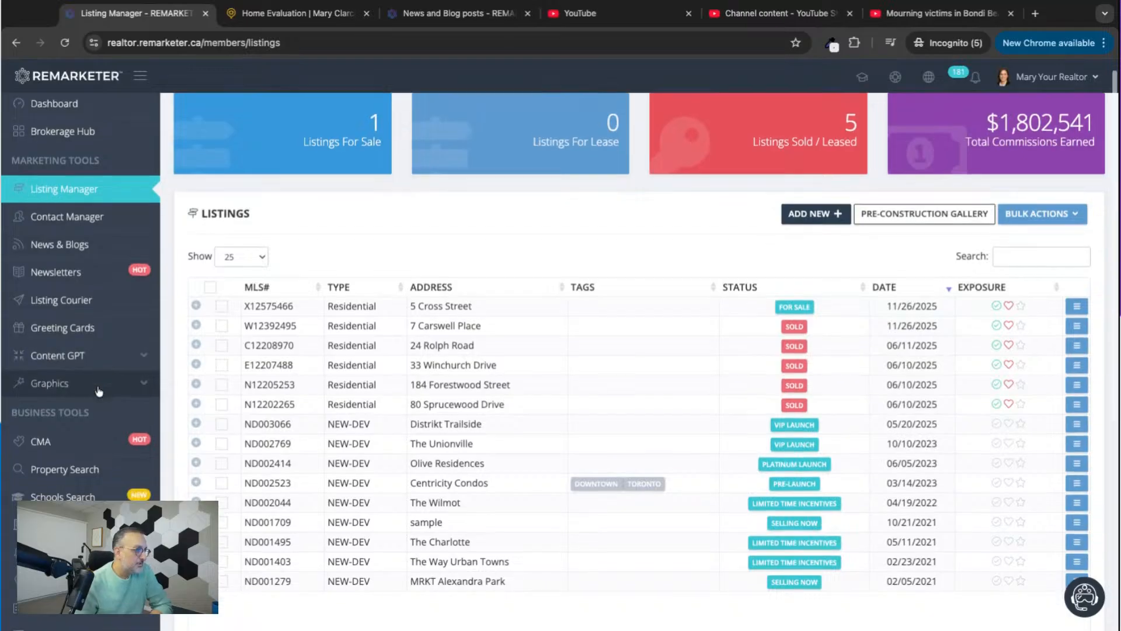
{"action": "scroll", "coordinate": [99, 391], "scroll_direction": "down", "scroll_amount": 3}
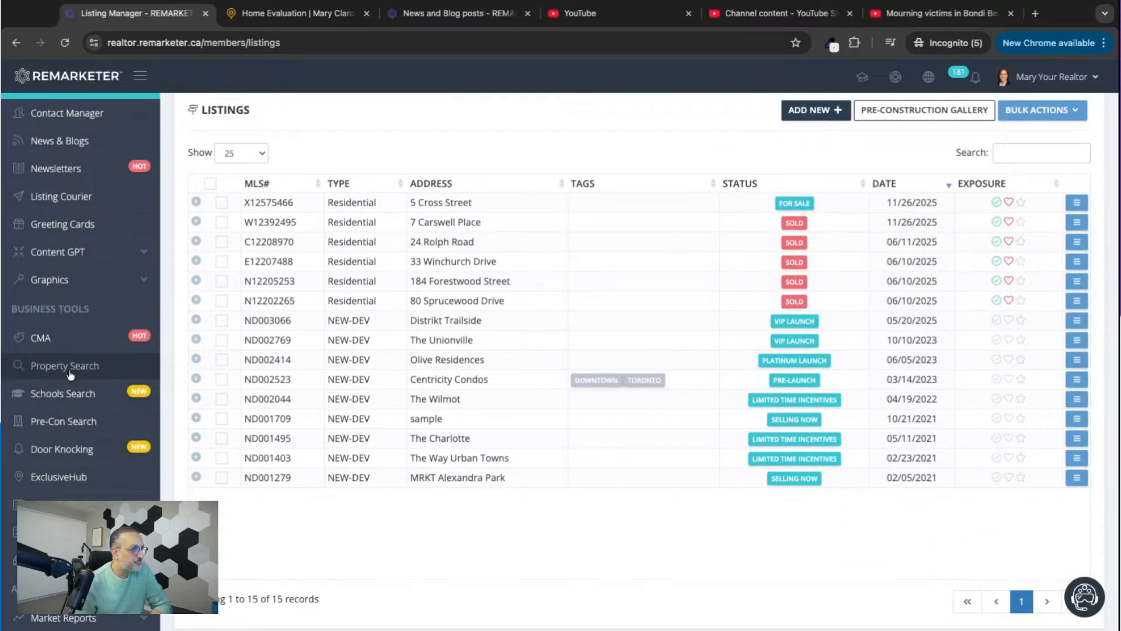
{"action": "left_click", "coordinate": [70, 374]}
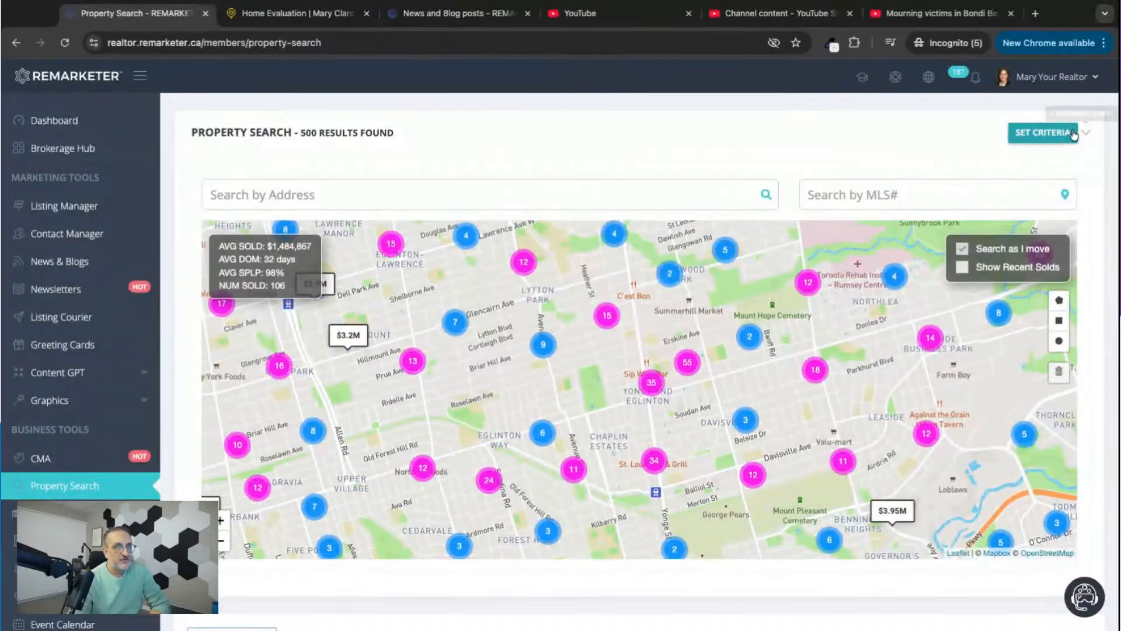
{"action": "left_click", "coordinate": [1073, 135]}
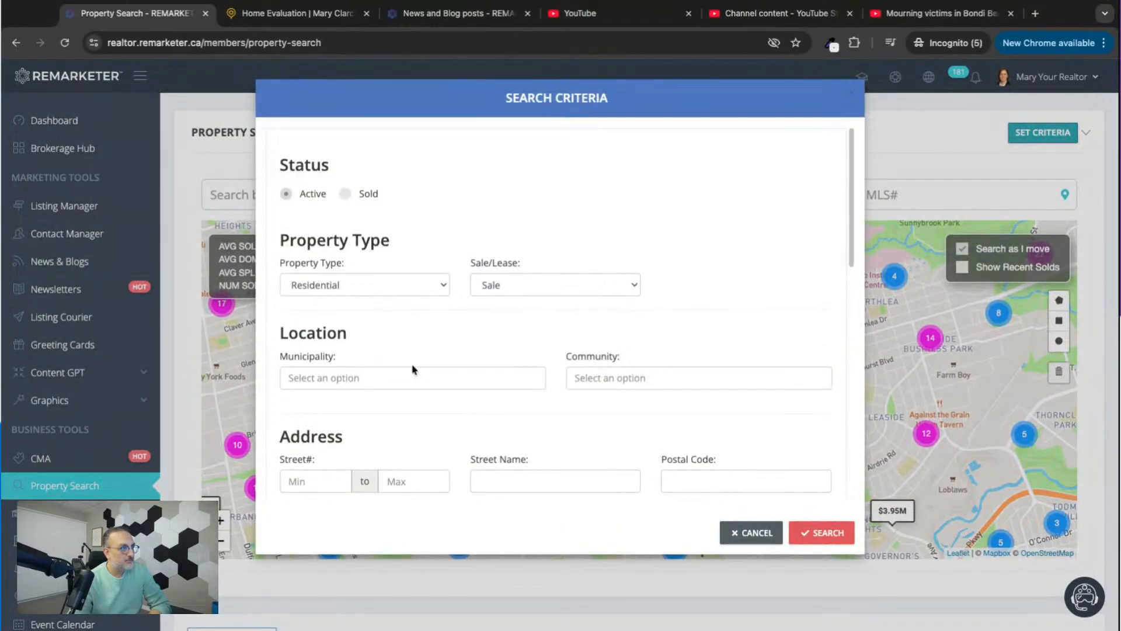
{"action": "scroll", "coordinate": [412, 369], "scroll_direction": "down", "scroll_amount": 10}
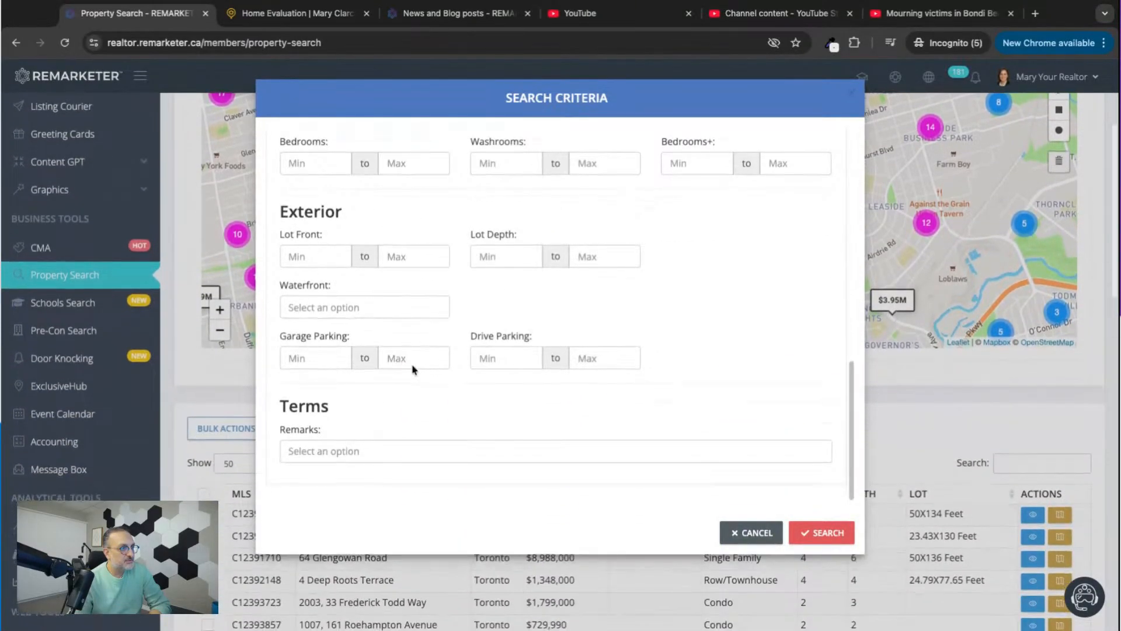
{"action": "left_click", "coordinate": [324, 451]}
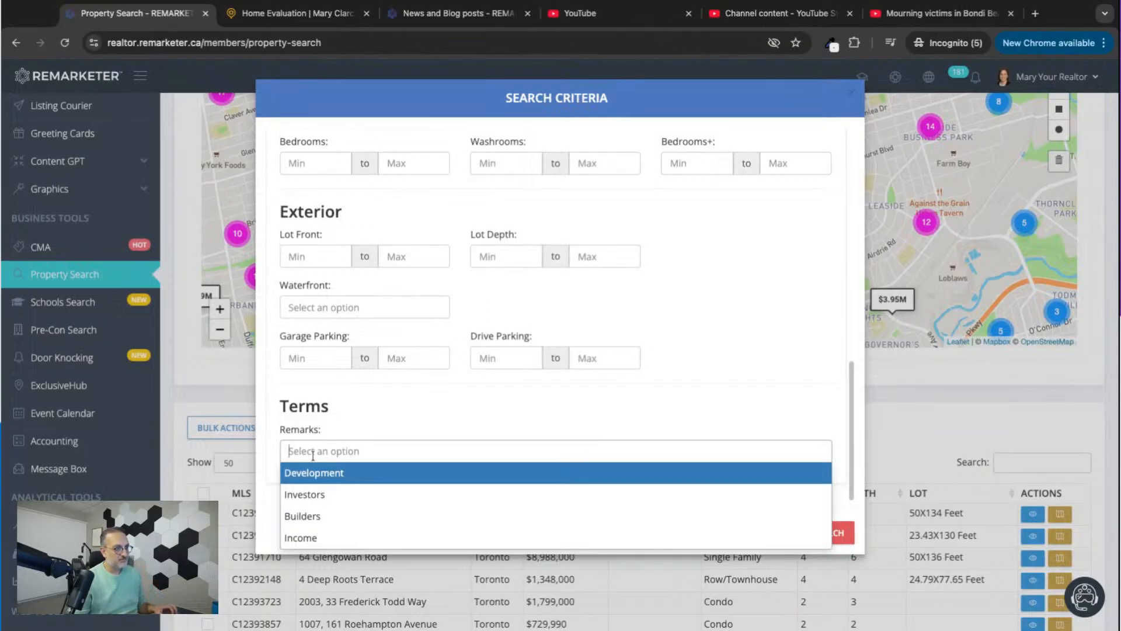
{"action": "left_click", "coordinate": [316, 494]}
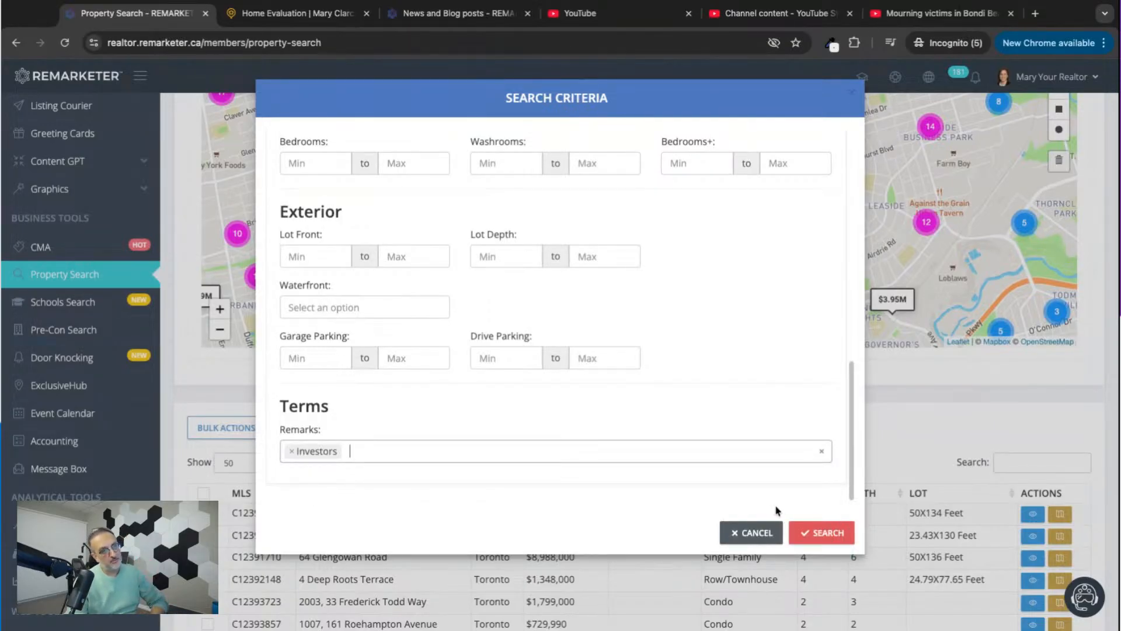
{"action": "left_click", "coordinate": [816, 531]}
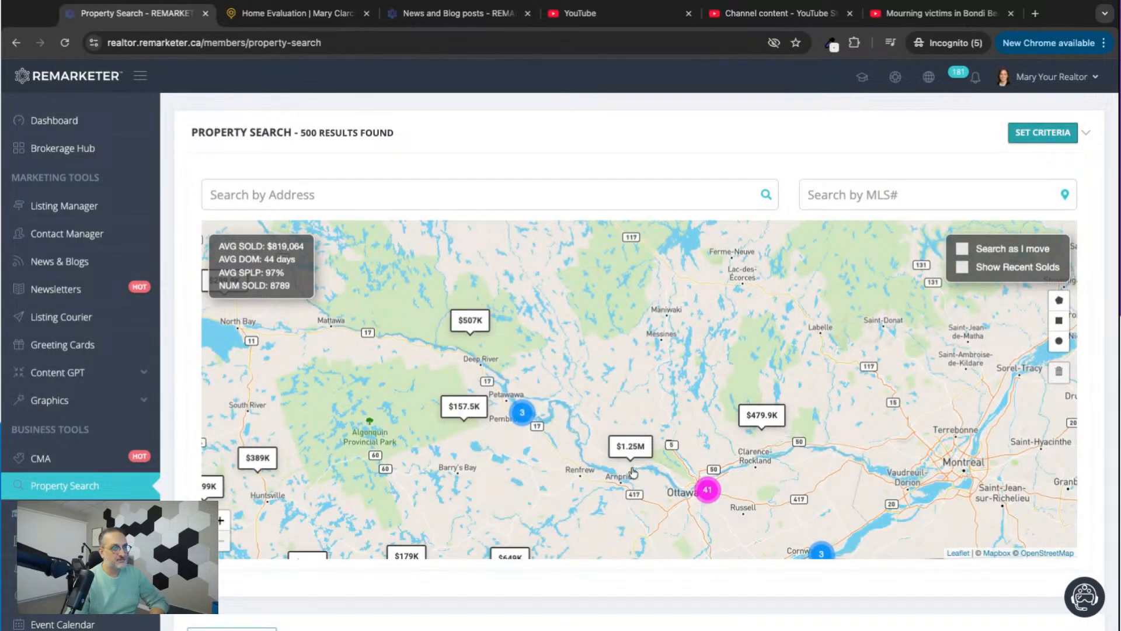
Find the $1.59M listing south of Markham on the results map, open its property details and copy its MLS number.
{"action": "left_click_drag", "start_coordinate": [615, 500], "coordinate": [577, 310]}
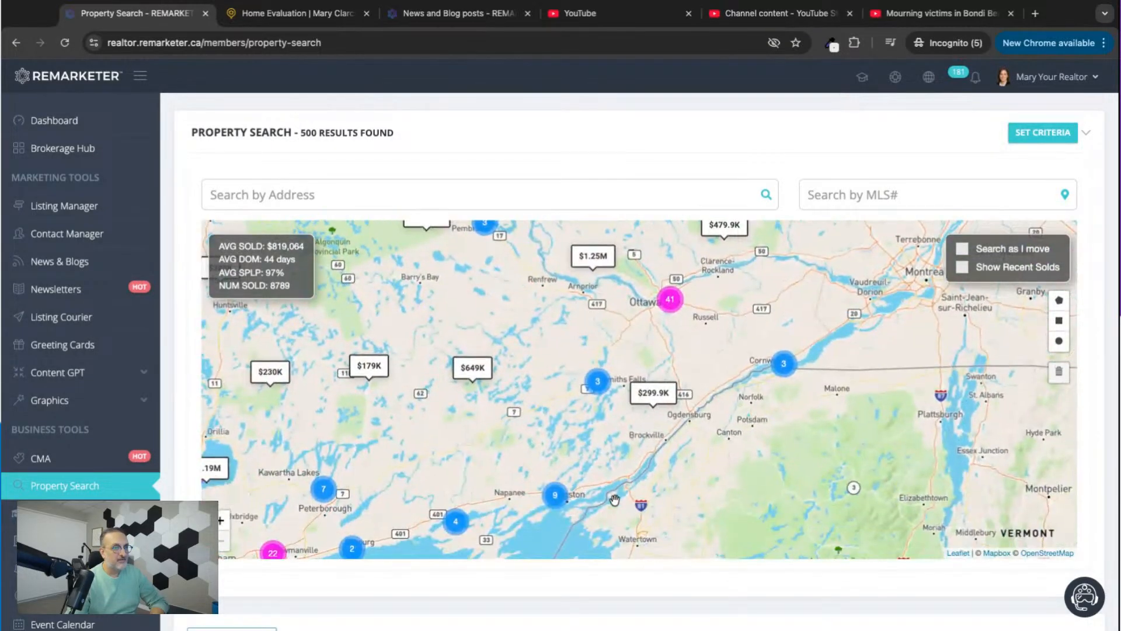
{"action": "left_click_drag", "start_coordinate": [614, 499], "coordinate": [890, 445]}
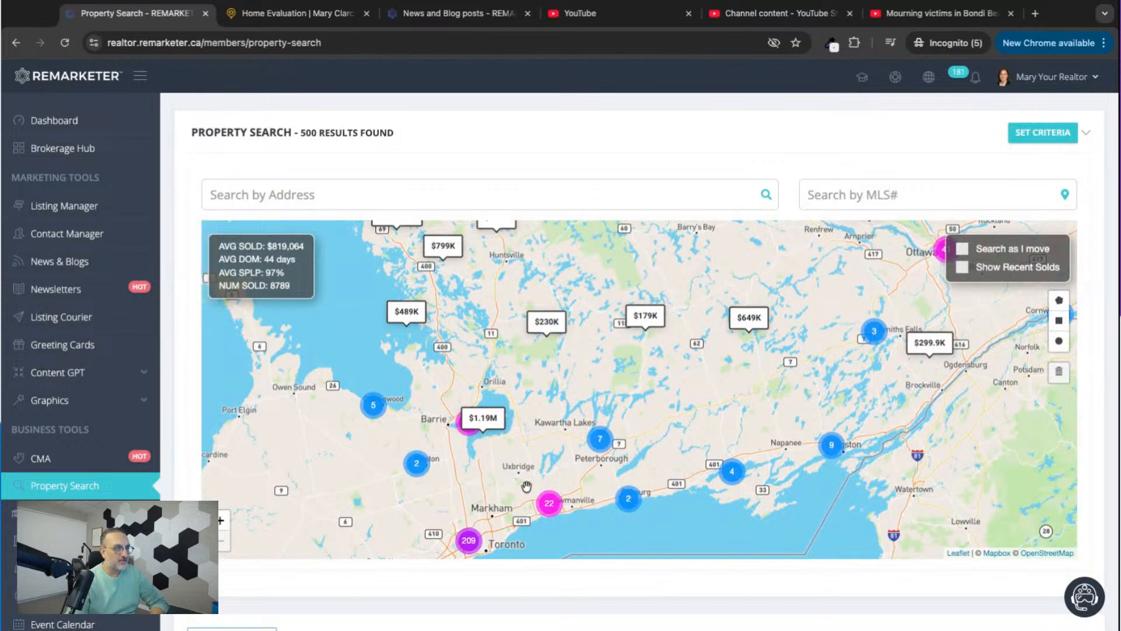
{"action": "left_click_drag", "start_coordinate": [498, 504], "coordinate": [553, 377]}
{"action": "scroll", "coordinate": [556, 378], "scroll_direction": "up", "scroll_amount": 2}
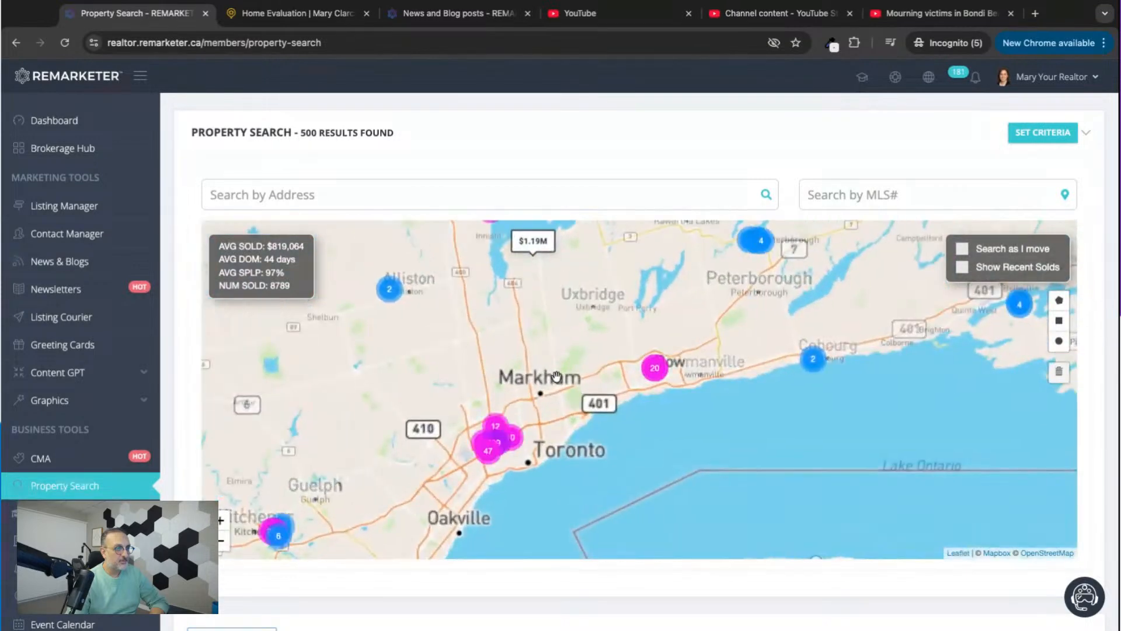
{"action": "scroll", "coordinate": [537, 409], "scroll_direction": "up", "scroll_amount": 1}
{"action": "scroll", "coordinate": [532, 398], "scroll_direction": "up", "scroll_amount": 1}
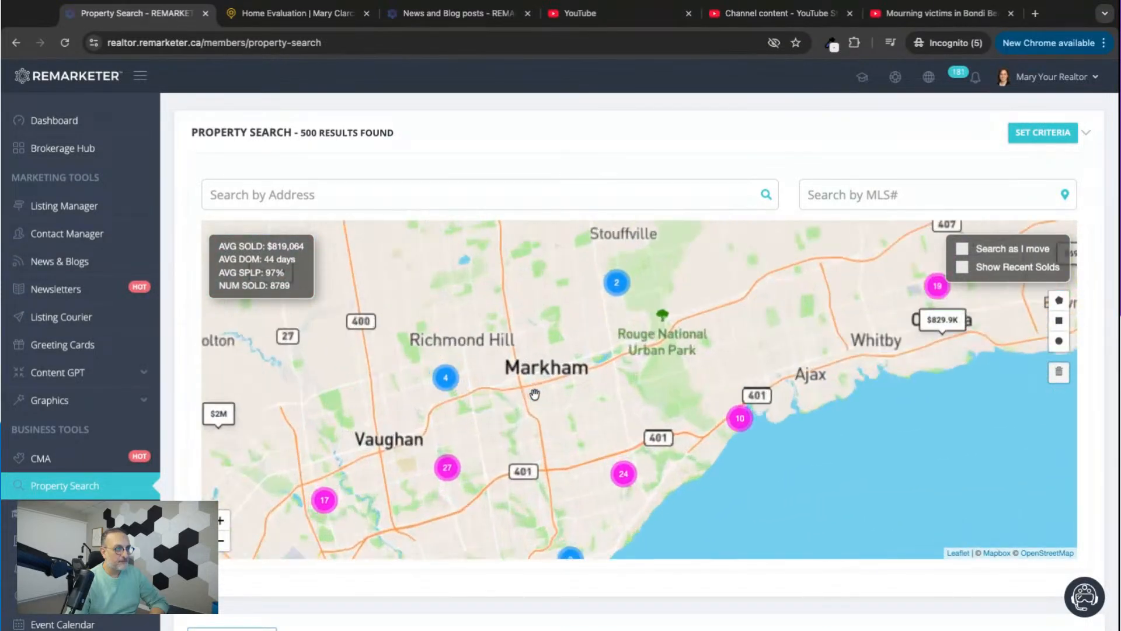
{"action": "scroll", "coordinate": [528, 388], "scroll_direction": "up", "scroll_amount": 3}
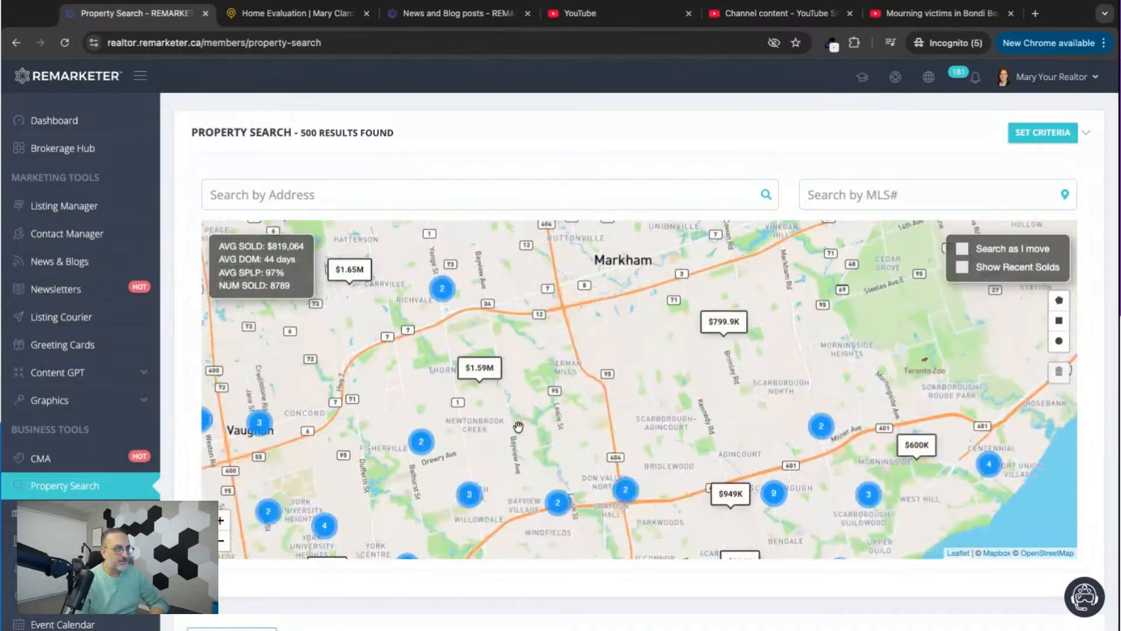
{"action": "left_click", "coordinate": [487, 367]}
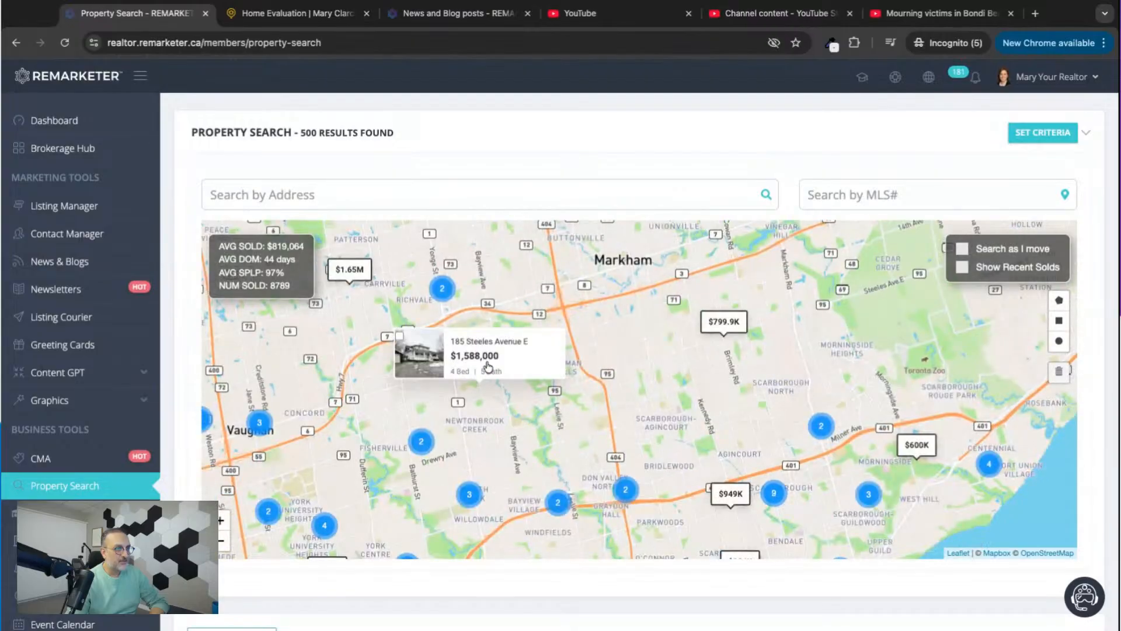
{"action": "left_click", "coordinate": [423, 358]}
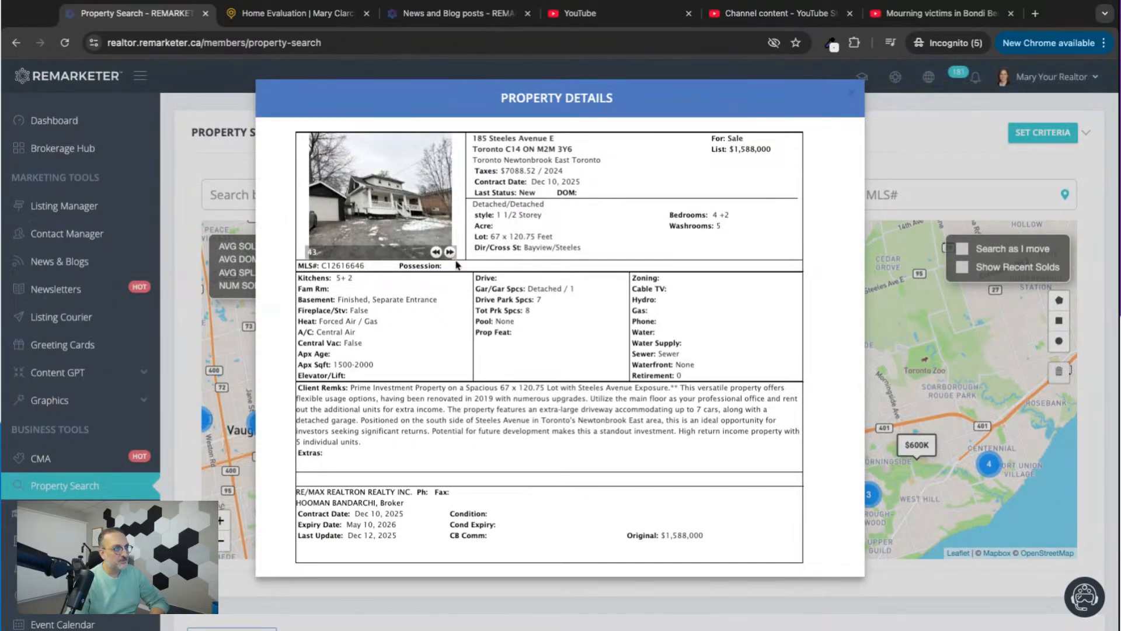
{"action": "mouse_move", "coordinate": [323, 267]}
{"action": "left_mouse_down"}
{"action": "mouse_move", "coordinate": [356, 267]}
{"action": "mouse_move", "coordinate": [320, 266]}
{"action": "left_mouse_up"}
{"action": "key", "text": "ctrl+c"}
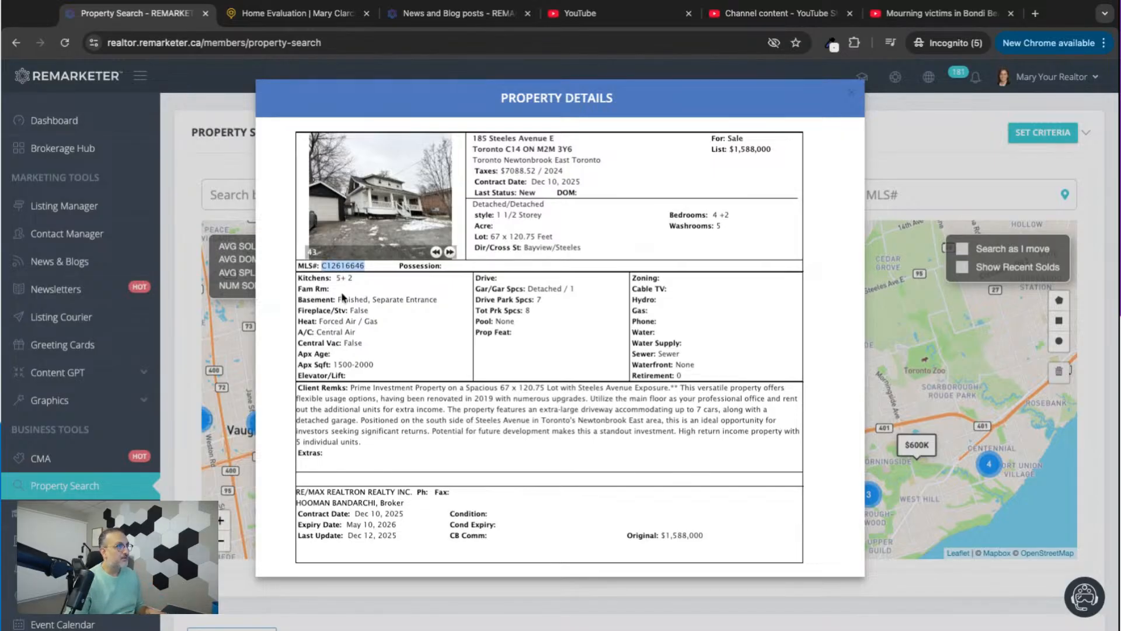
Add a new MLS listing with number C12616646 in the Listing Manager and select its address in the list.
{"action": "left_click", "coordinate": [52, 208]}
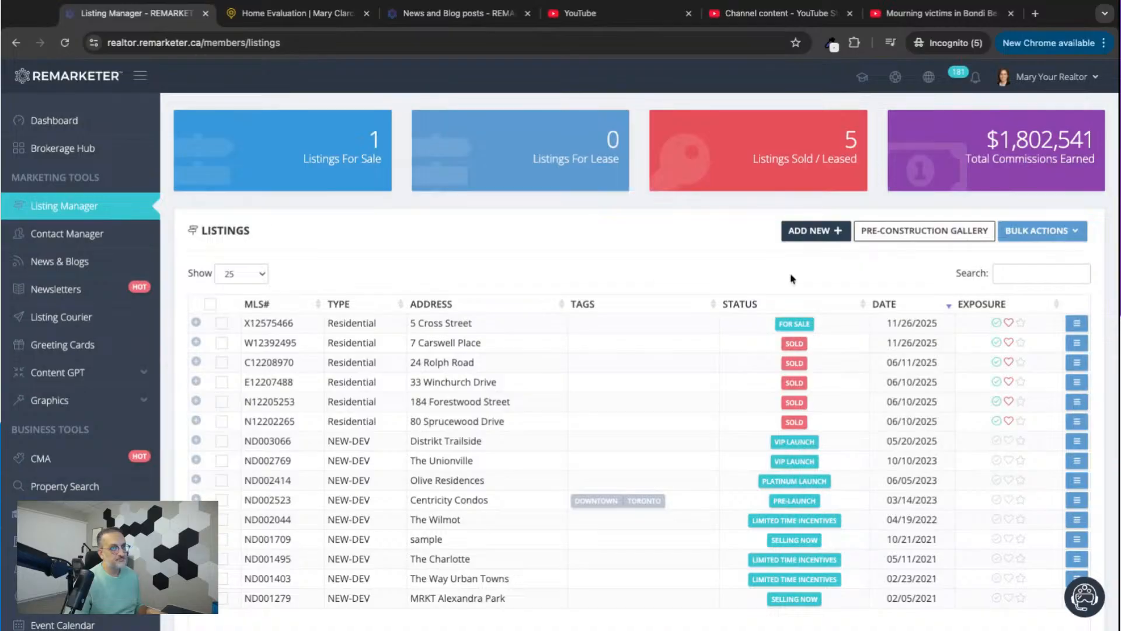
{"action": "left_click", "coordinate": [810, 234]}
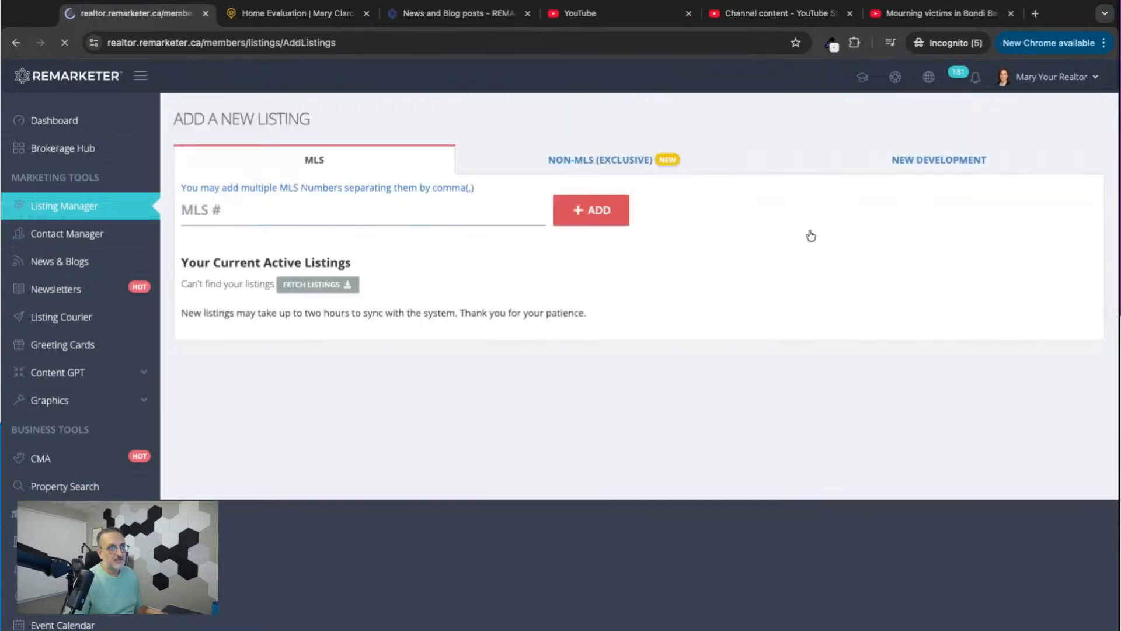
{"action": "key", "text": "ctrl+v"}
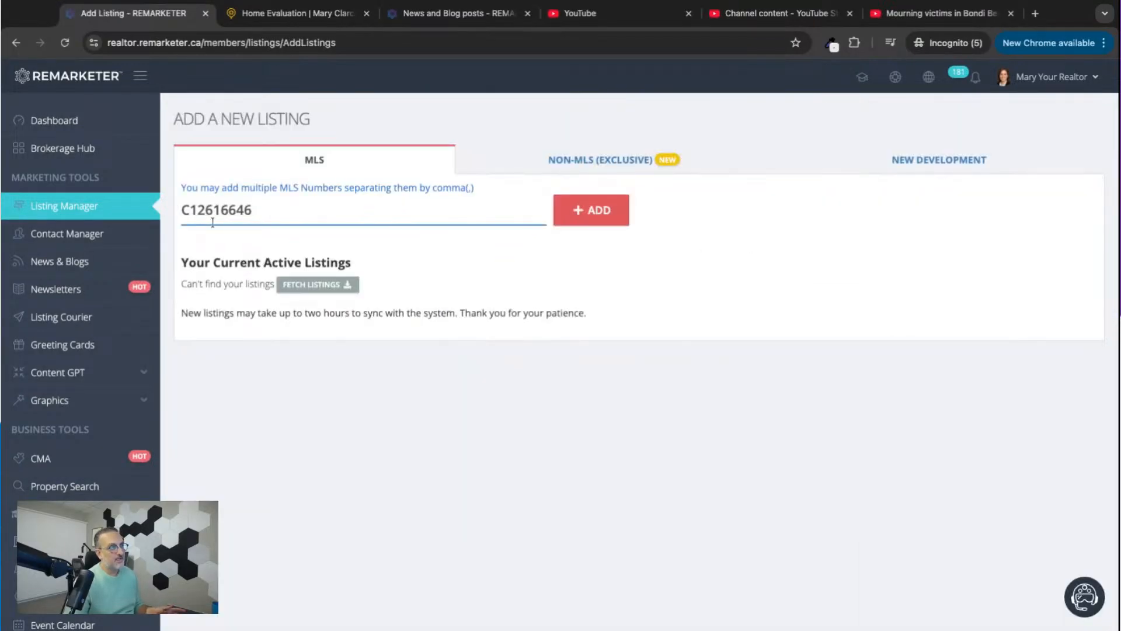
{"action": "left_click", "coordinate": [593, 212]}
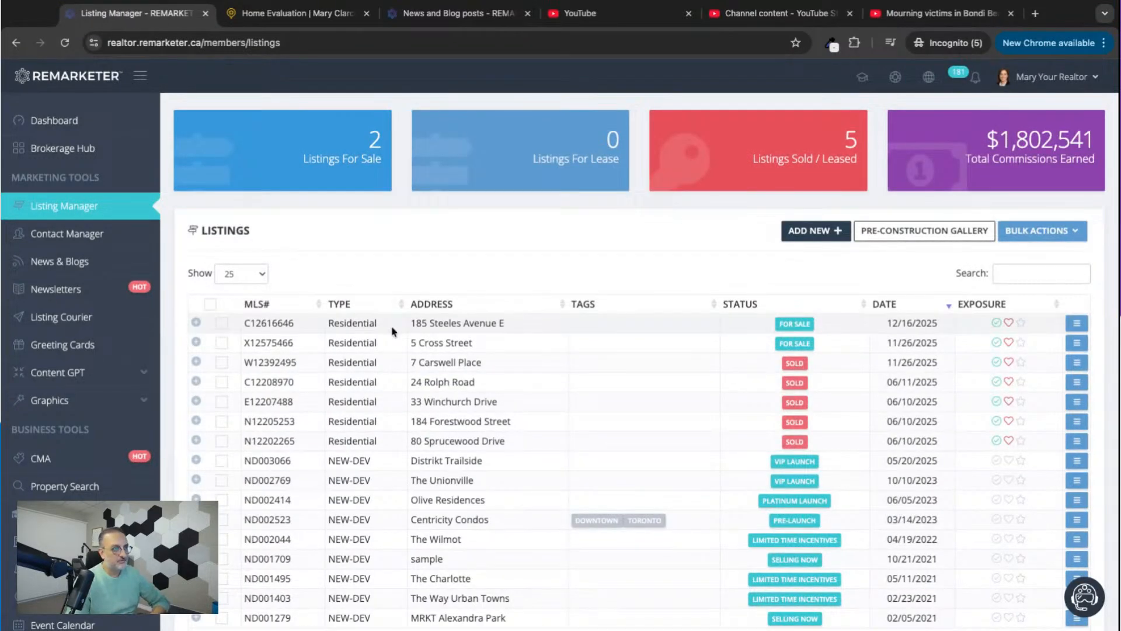
{"action": "left_click_drag", "start_coordinate": [410, 324], "coordinate": [505, 324]}
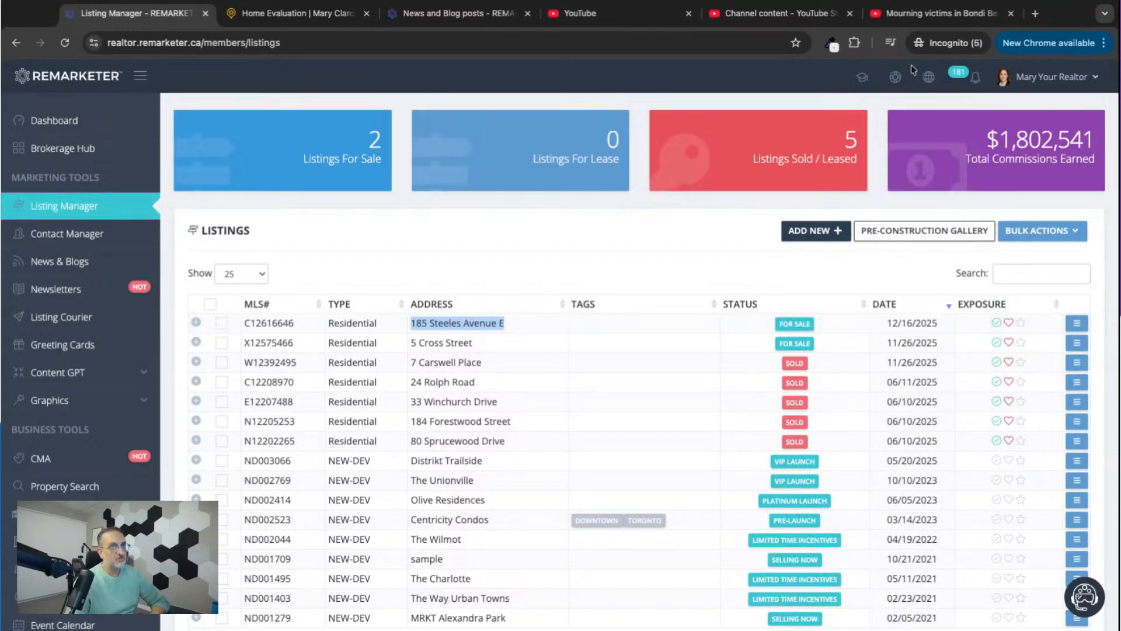
Switch to the demo realtor website's home page and check the Featured Properties for the added listing.
{"action": "left_click", "coordinate": [298, 13]}
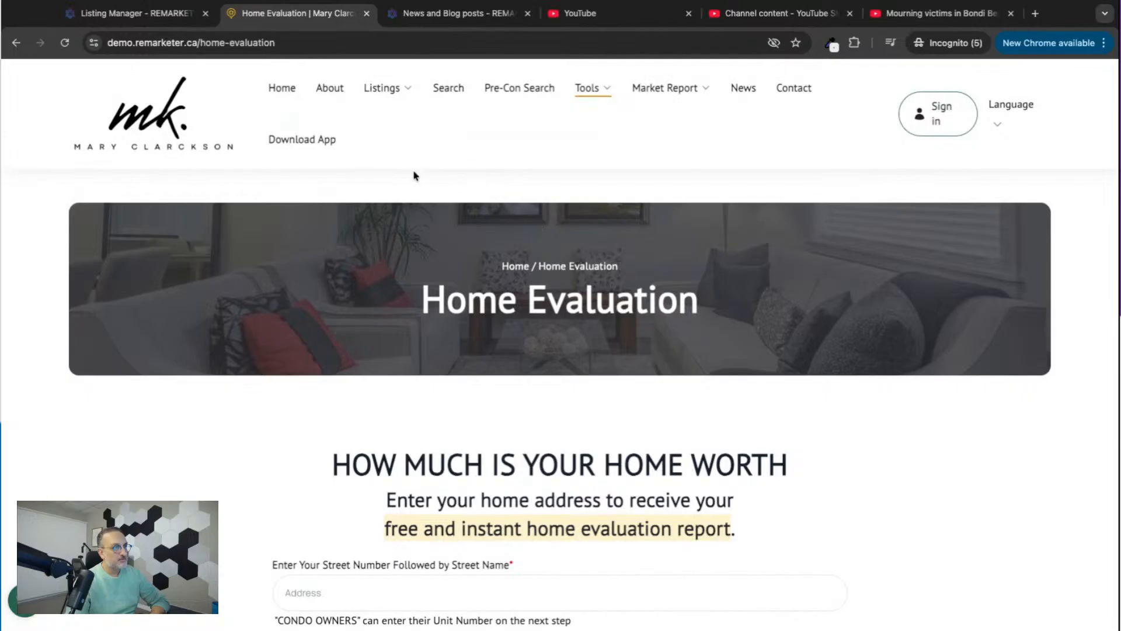
{"action": "left_click", "coordinate": [287, 95]}
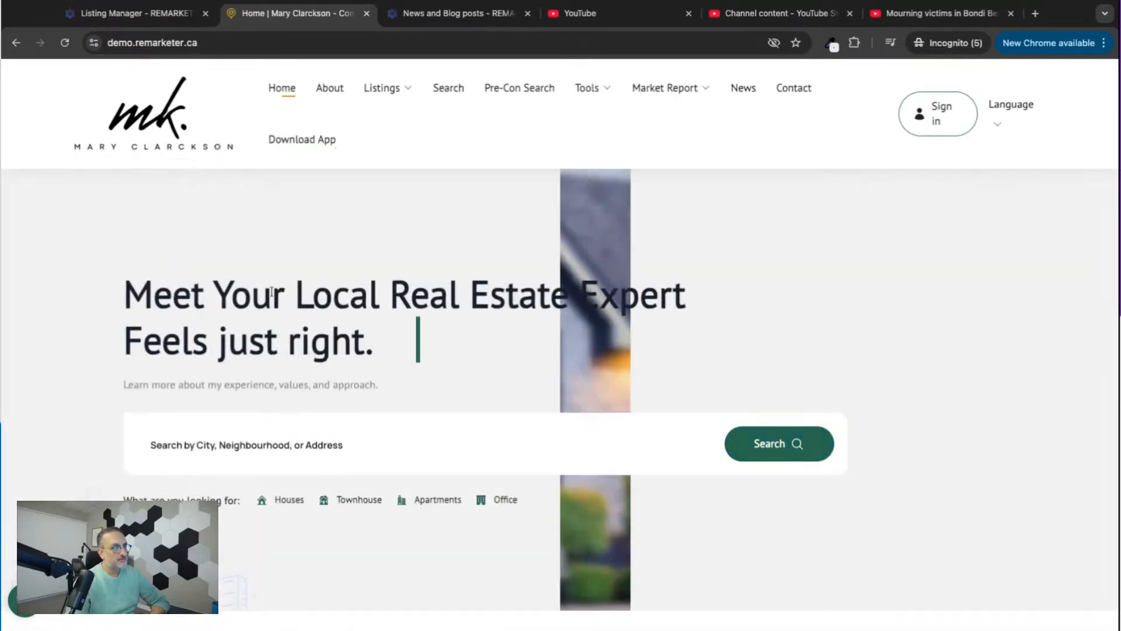
{"action": "scroll", "coordinate": [271, 290], "scroll_direction": "down", "scroll_amount": 10}
{"action": "scroll", "coordinate": [202, 97], "scroll_direction": "up", "scroll_amount": 3}
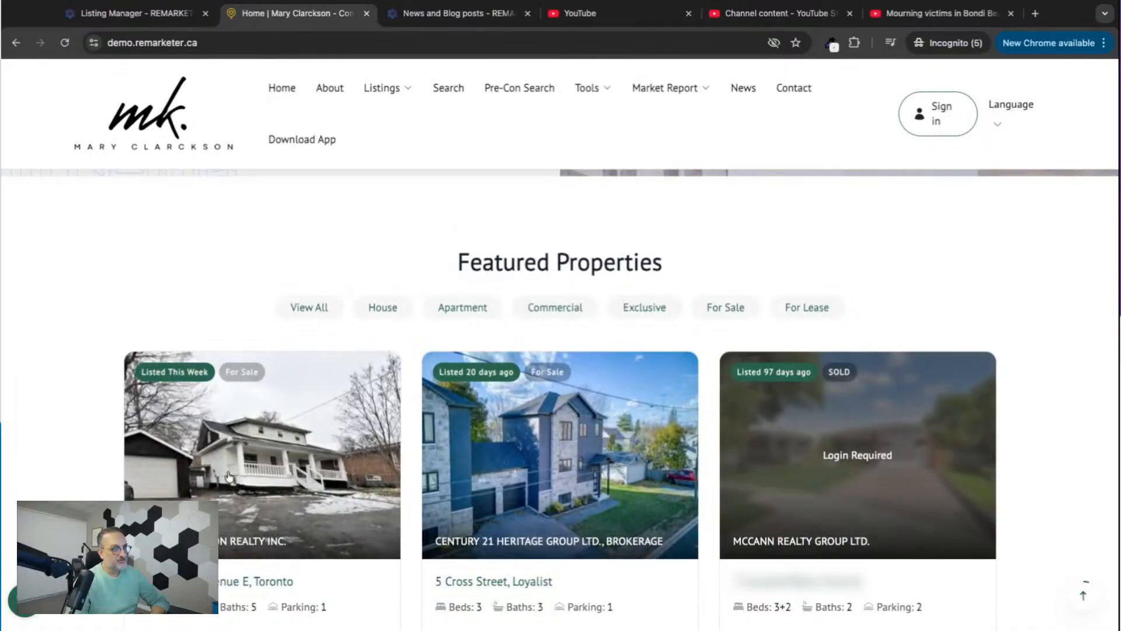
Remove the Featured flag from listing C12616646 and reload the website's home page to check its Featured Properties.
{"action": "left_click", "coordinate": [164, 14]}
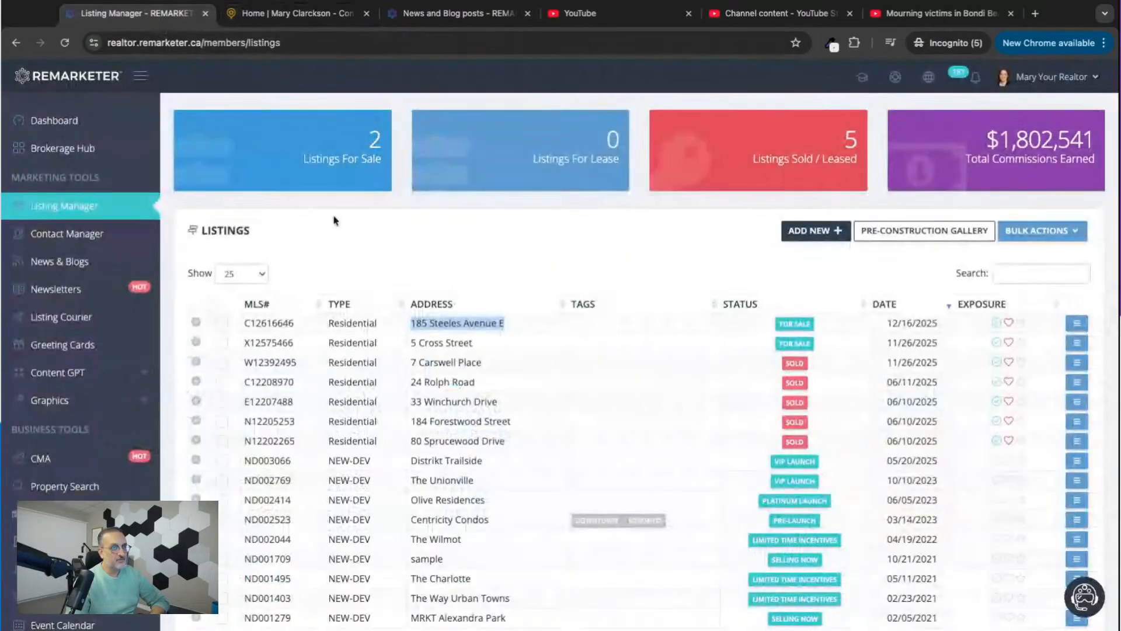
{"action": "left_click", "coordinate": [1011, 323]}
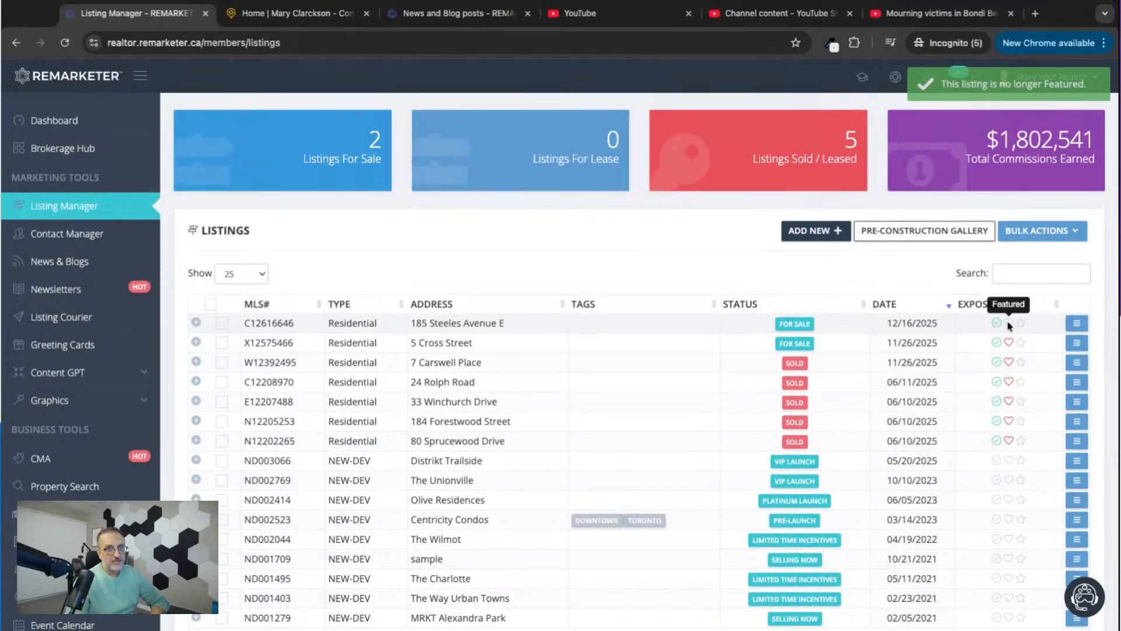
{"action": "left_click", "coordinate": [295, 13]}
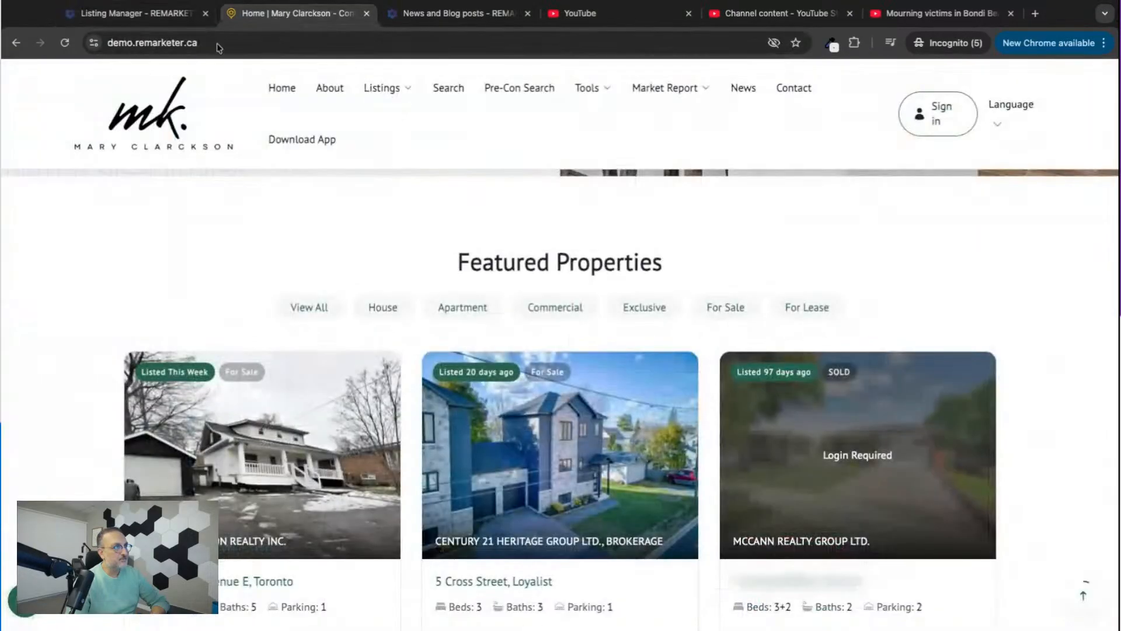
{"action": "left_click", "coordinate": [64, 43]}
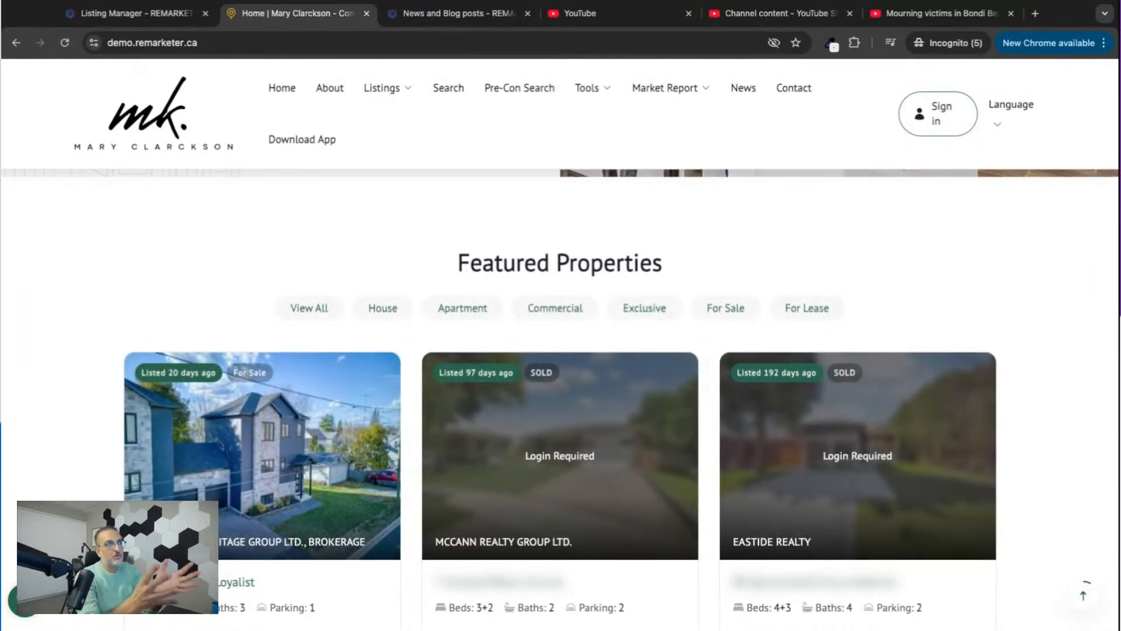
{"action": "left_click", "coordinate": [123, 13]}
{"action": "left_click_drag", "start_coordinate": [251, 323], "coordinate": [285, 327]}
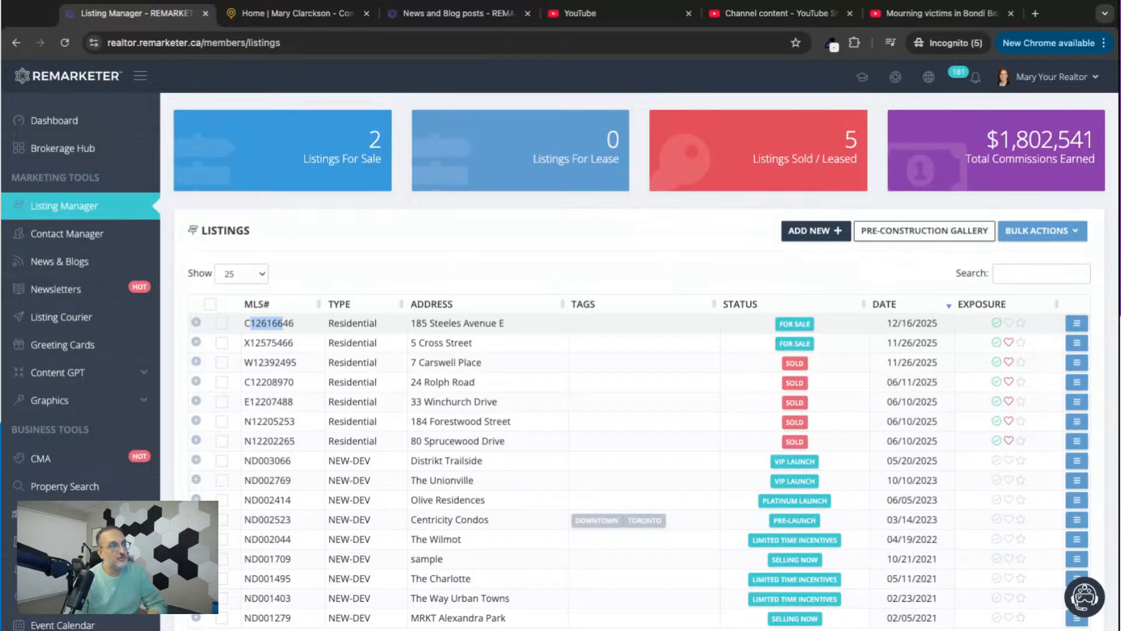
{"action": "left_click", "coordinate": [287, 324]}
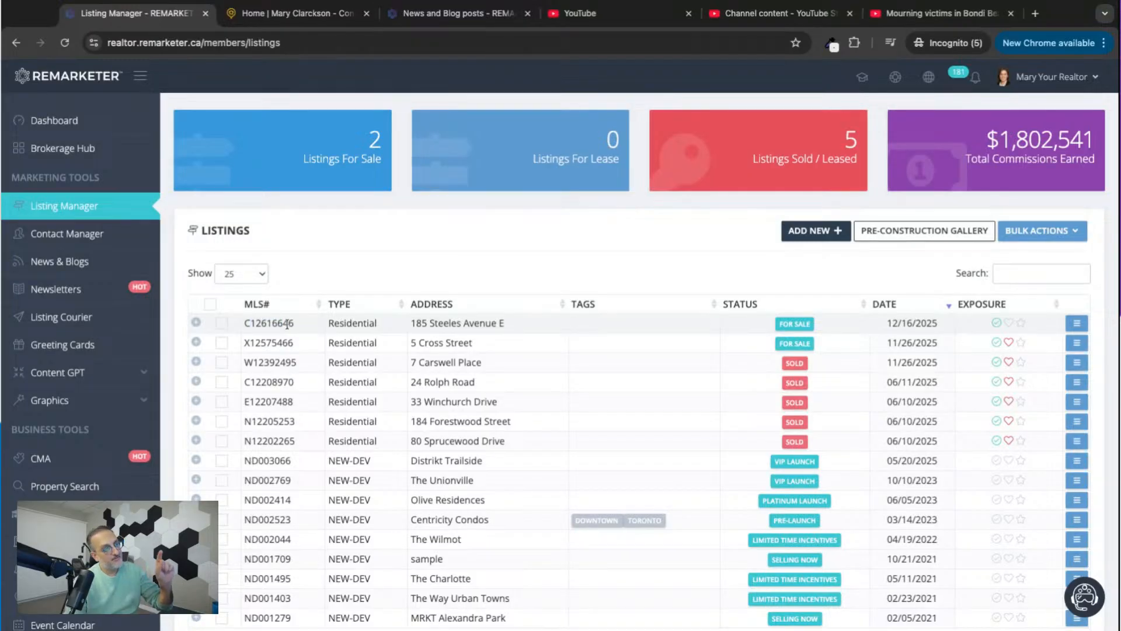
{"action": "left_click_drag", "start_coordinate": [280, 324], "coordinate": [245, 324]}
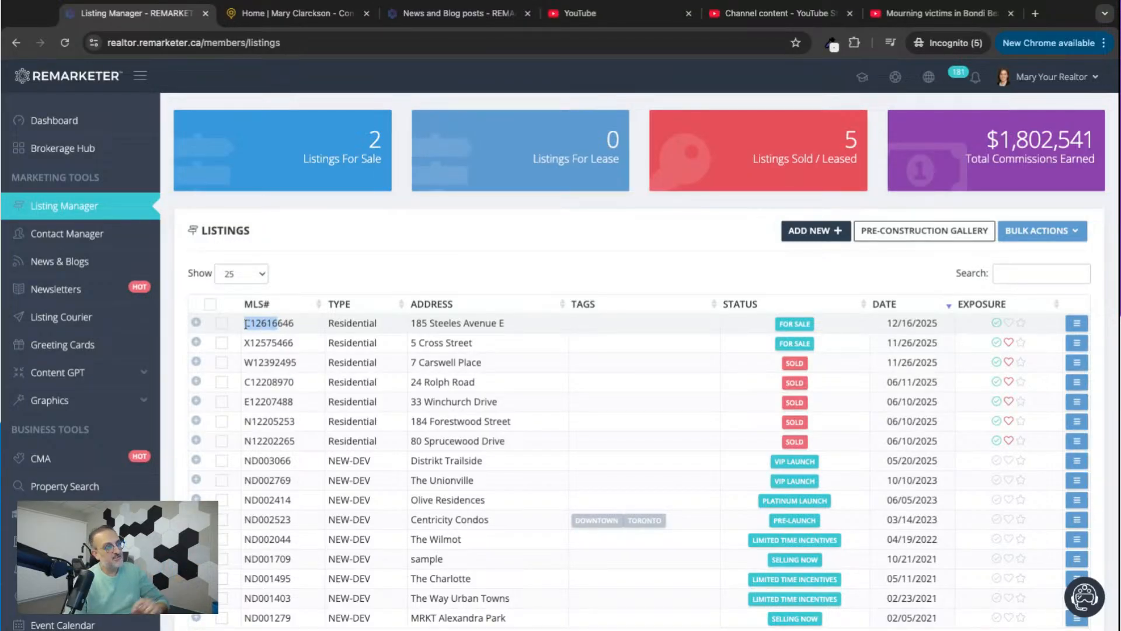
{"action": "left_click", "coordinate": [276, 325]}
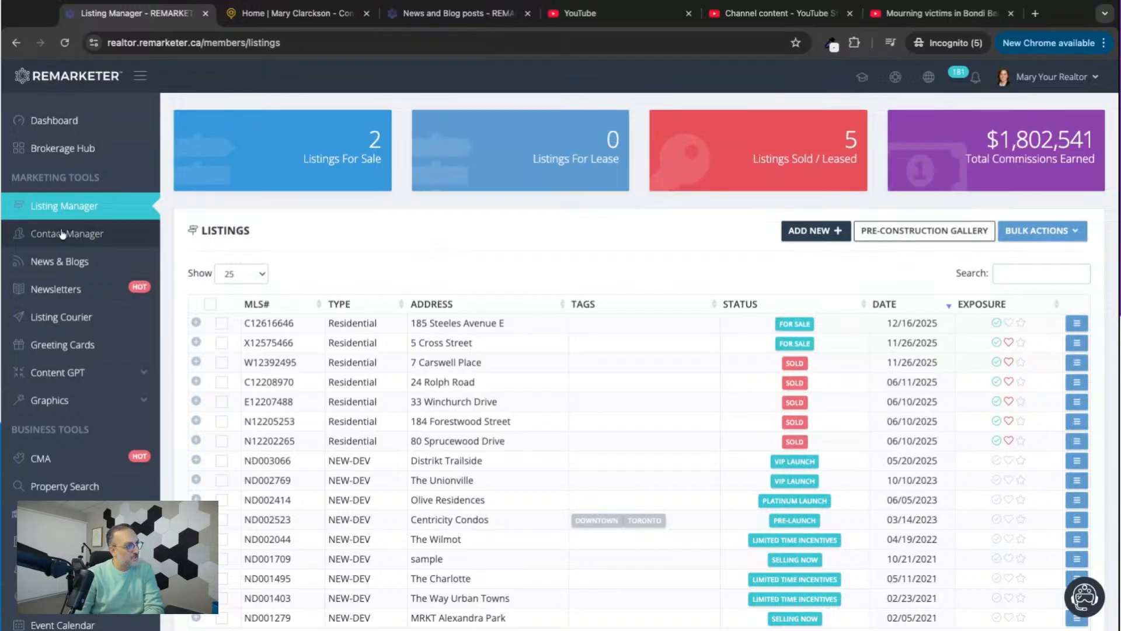
Open the post "Canada's Housing Market Activity Shows Regional Uptick as 2025 Ends" from News & Blogs for viewing.
{"action": "left_click", "coordinate": [53, 270]}
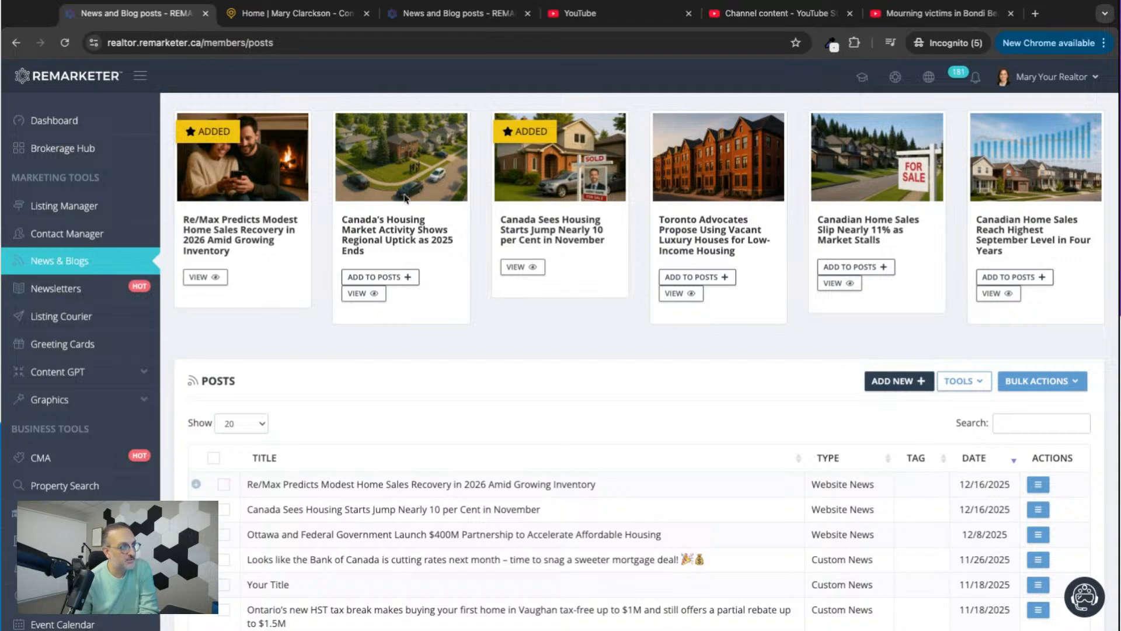
{"action": "left_click", "coordinate": [363, 293]}
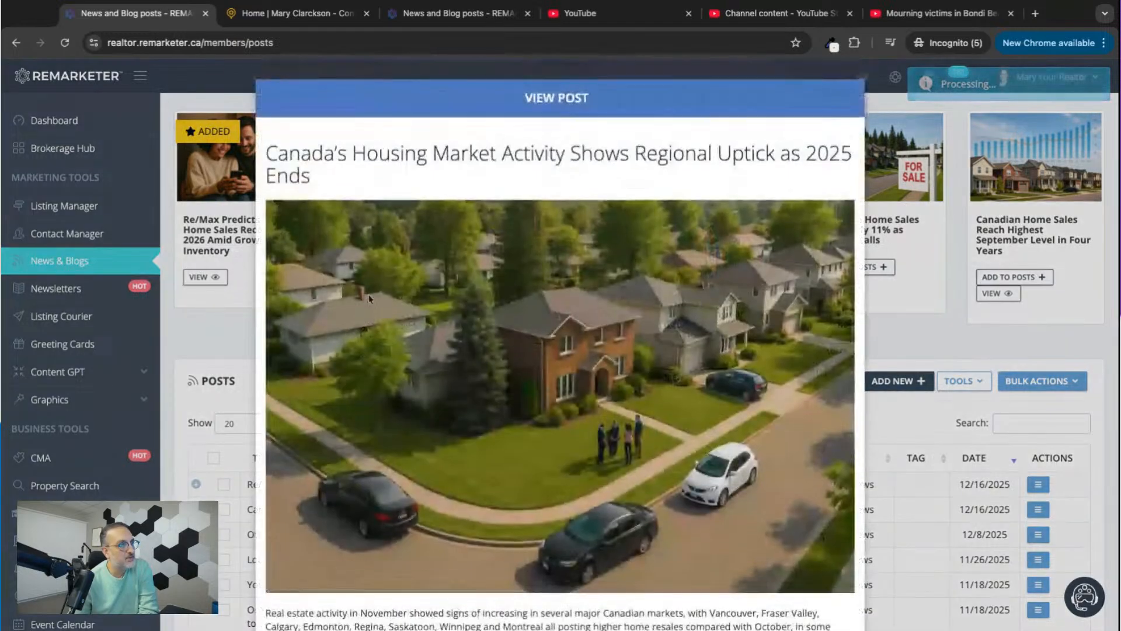
Add the post "Canada's Housing Market Activity Shows Regional Uptick as 2025 Ends" and reload the page to check it in the Posts list.
{"action": "scroll", "coordinate": [369, 299], "scroll_direction": "down", "scroll_amount": 5}
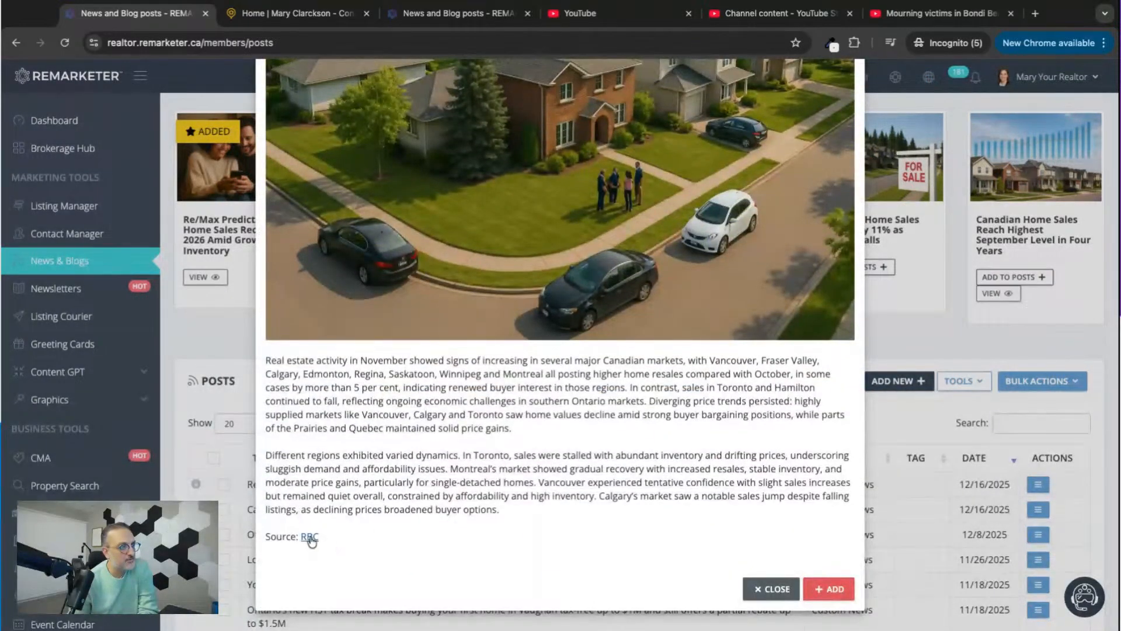
{"action": "left_click", "coordinate": [771, 590]}
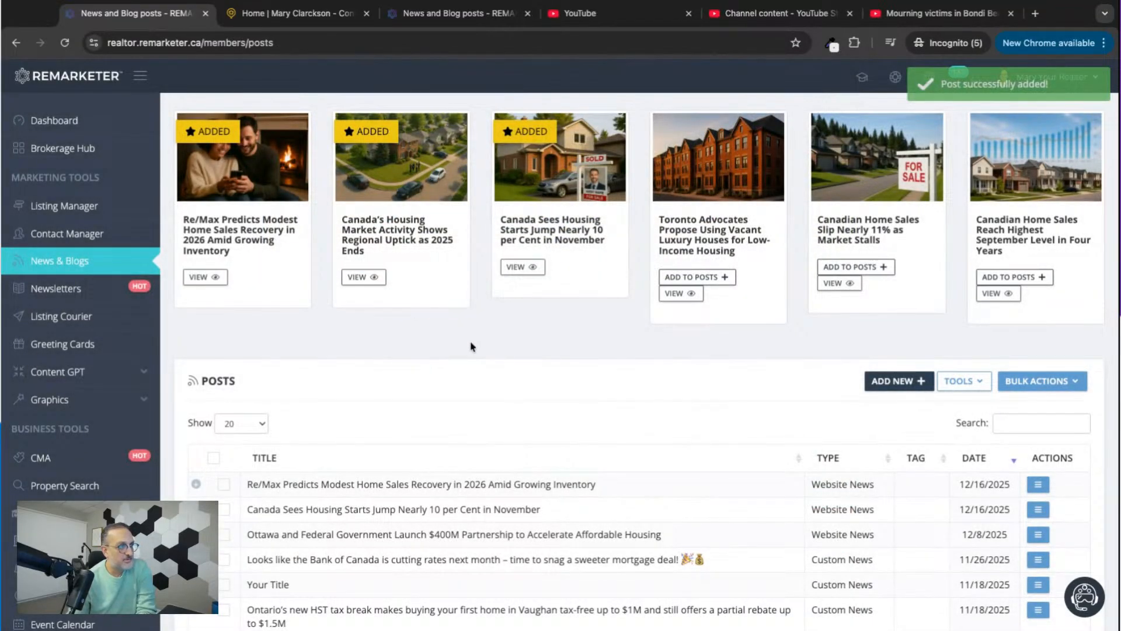
{"action": "left_click", "coordinate": [64, 42]}
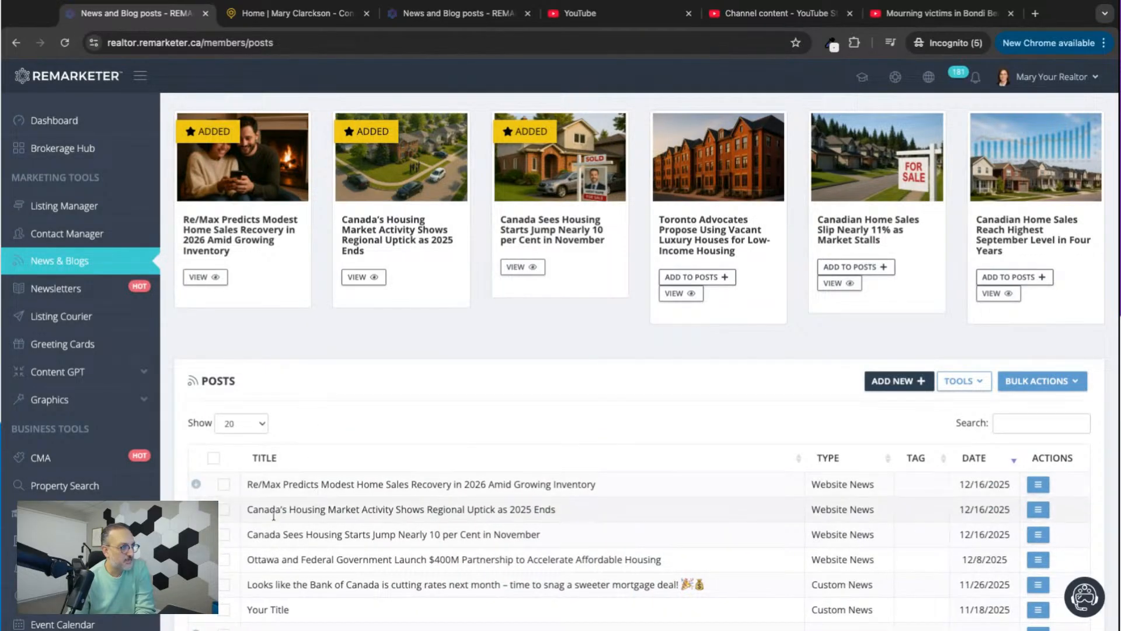
{"action": "left_click_drag", "start_coordinate": [269, 510], "coordinate": [544, 510]}
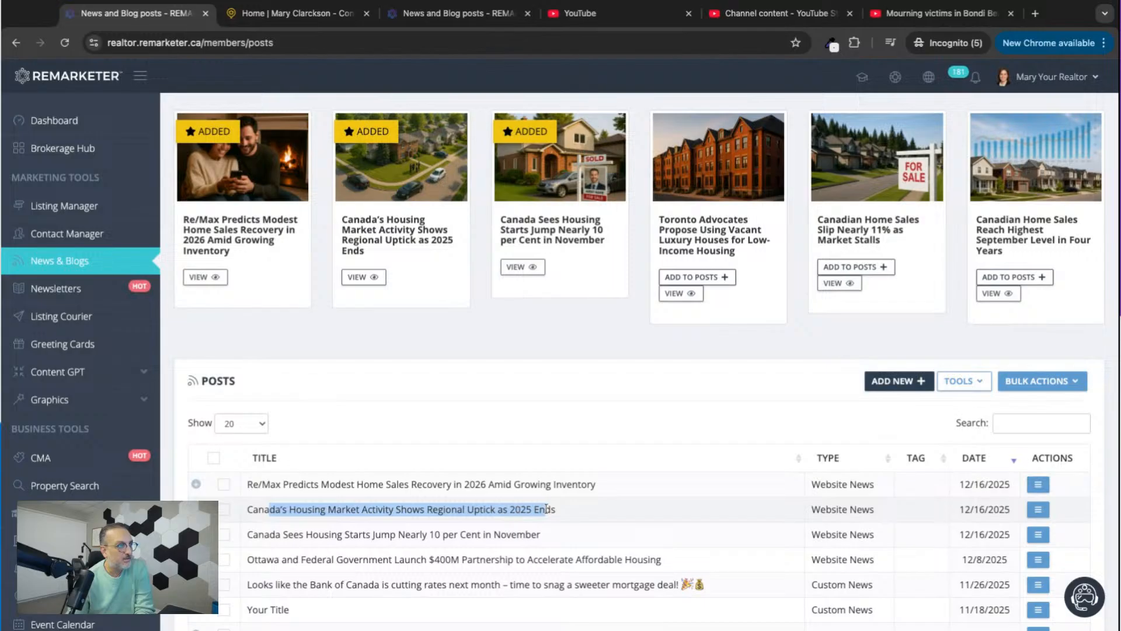
{"action": "left_click", "coordinate": [546, 509]}
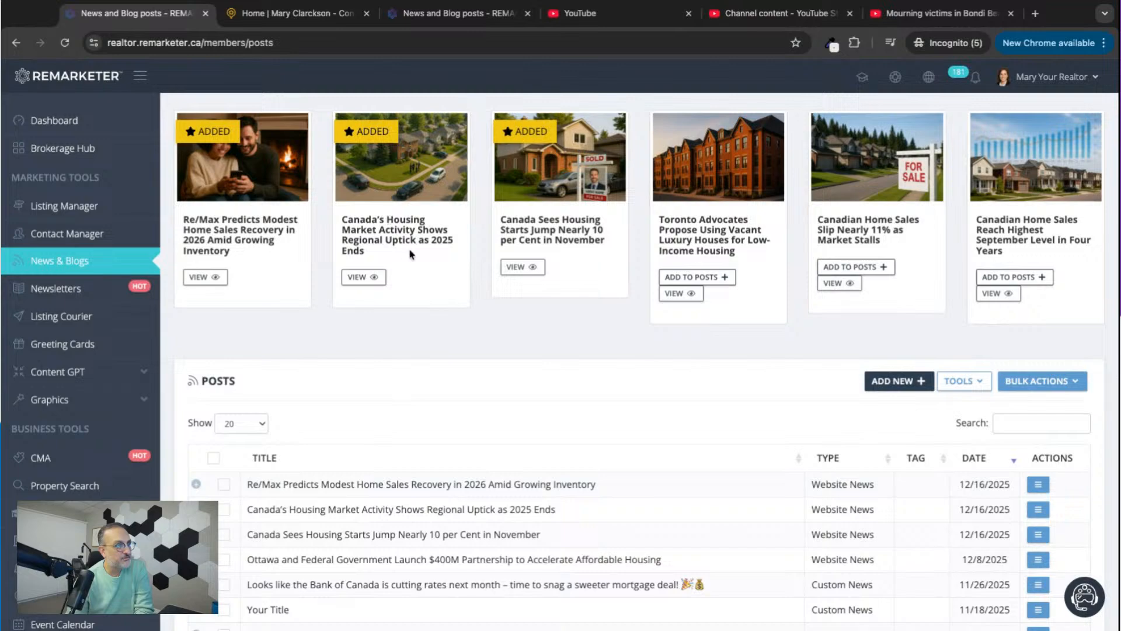
Reopen the added housing market activity post, read through its image and text, and close it.
{"action": "left_click", "coordinate": [375, 280]}
{"action": "scroll", "coordinate": [518, 410], "scroll_direction": "down", "scroll_amount": 5}
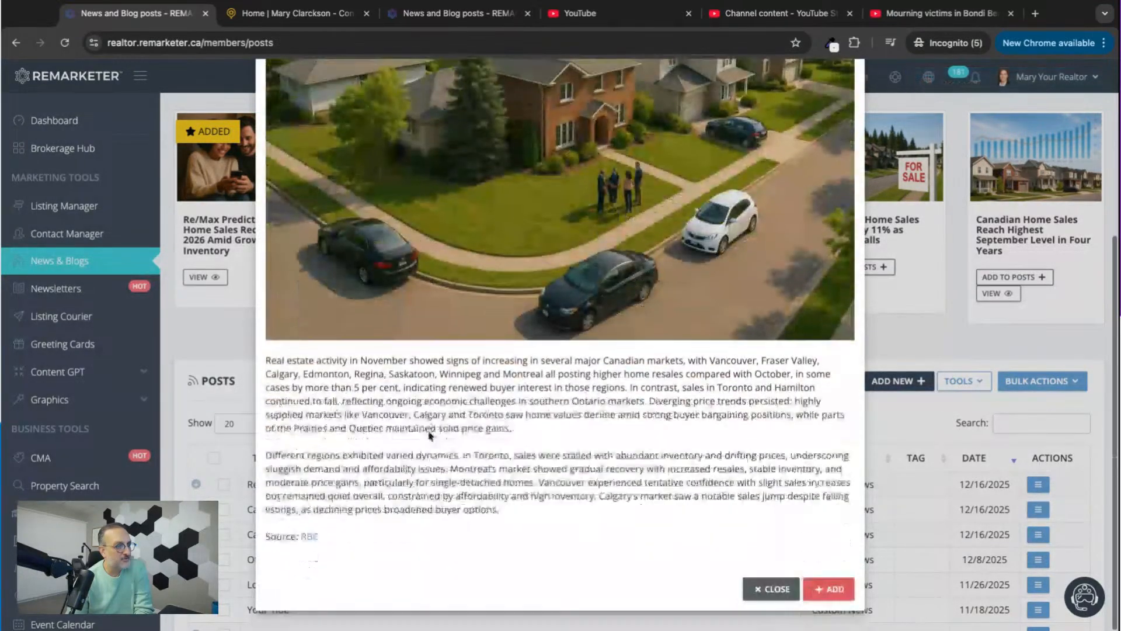
{"action": "scroll", "coordinate": [518, 411], "scroll_direction": "up", "scroll_amount": 3}
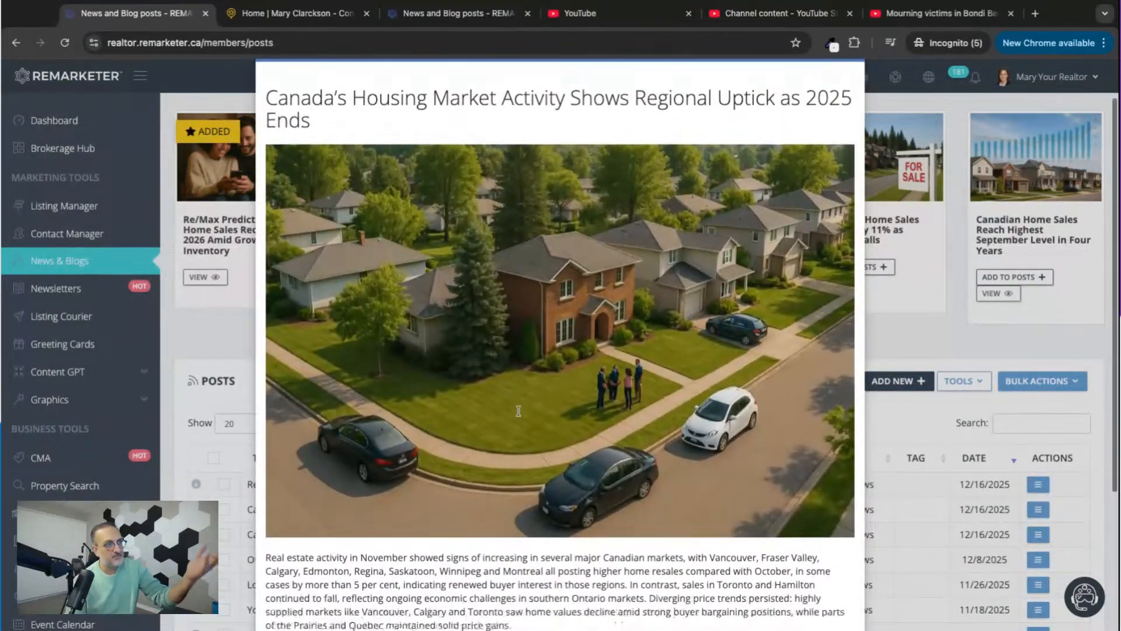
{"action": "scroll", "coordinate": [617, 499], "scroll_direction": "down", "scroll_amount": 3}
{"action": "left_click", "coordinate": [771, 589]}
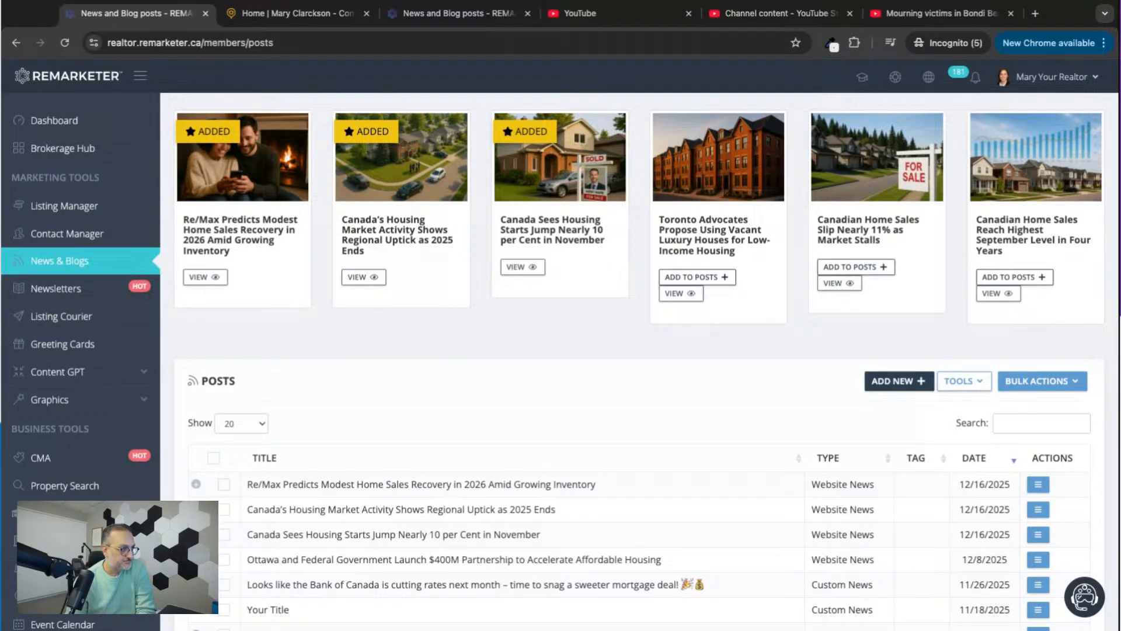
Open the Live City Market Watch report from Market Reports.
{"action": "scroll", "coordinate": [639, 350], "scroll_direction": "down", "scroll_amount": 2}
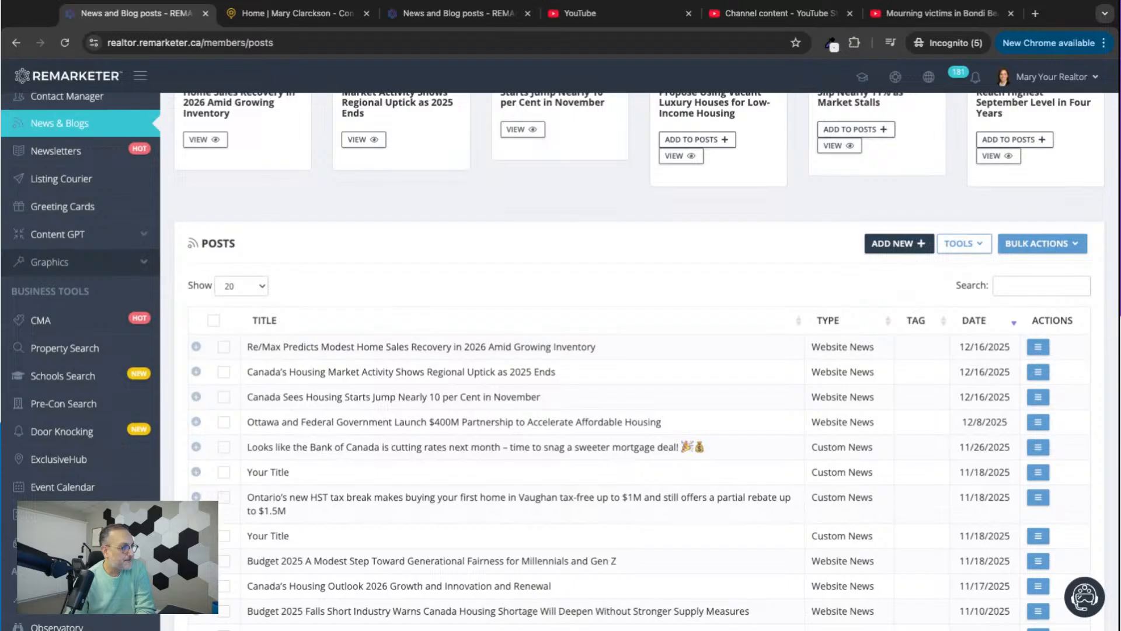
{"action": "scroll", "coordinate": [45, 442], "scroll_direction": "down", "scroll_amount": 3}
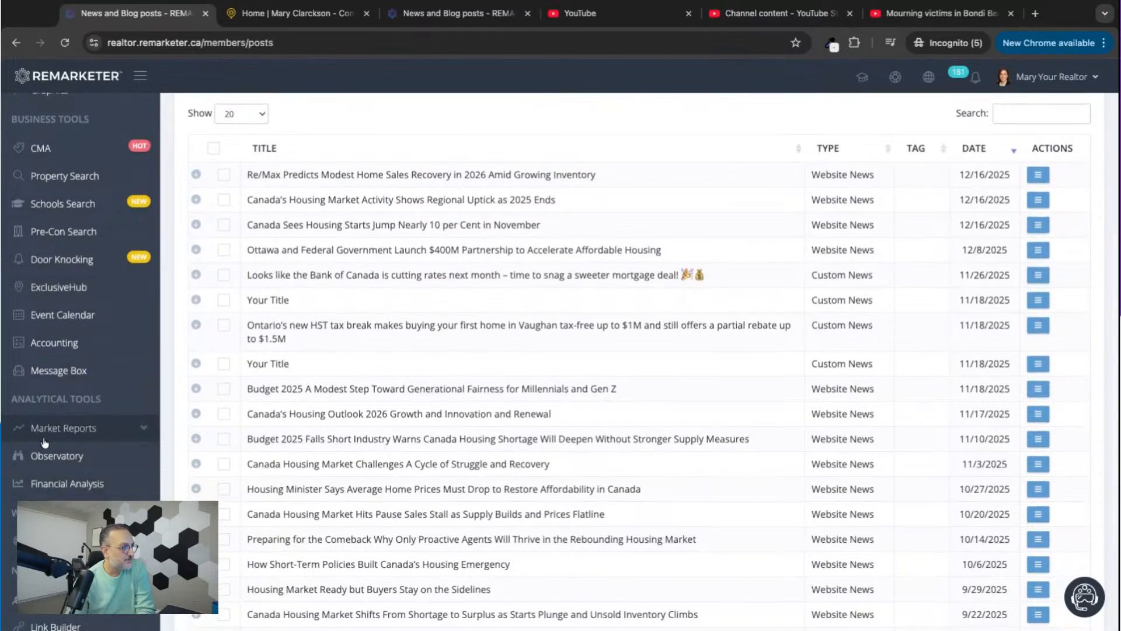
{"action": "left_click", "coordinate": [128, 438]}
{"action": "scroll", "coordinate": [129, 436], "scroll_direction": "down", "scroll_amount": 1}
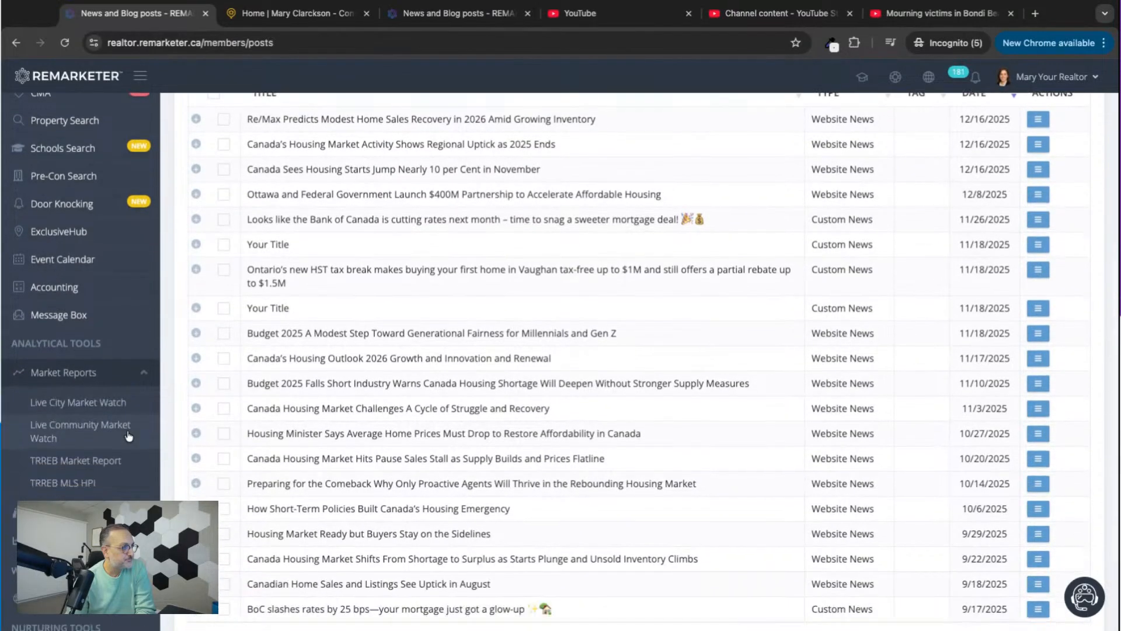
{"action": "scroll", "coordinate": [128, 437], "scroll_direction": "down", "scroll_amount": 2}
{"action": "left_click", "coordinate": [73, 300]}
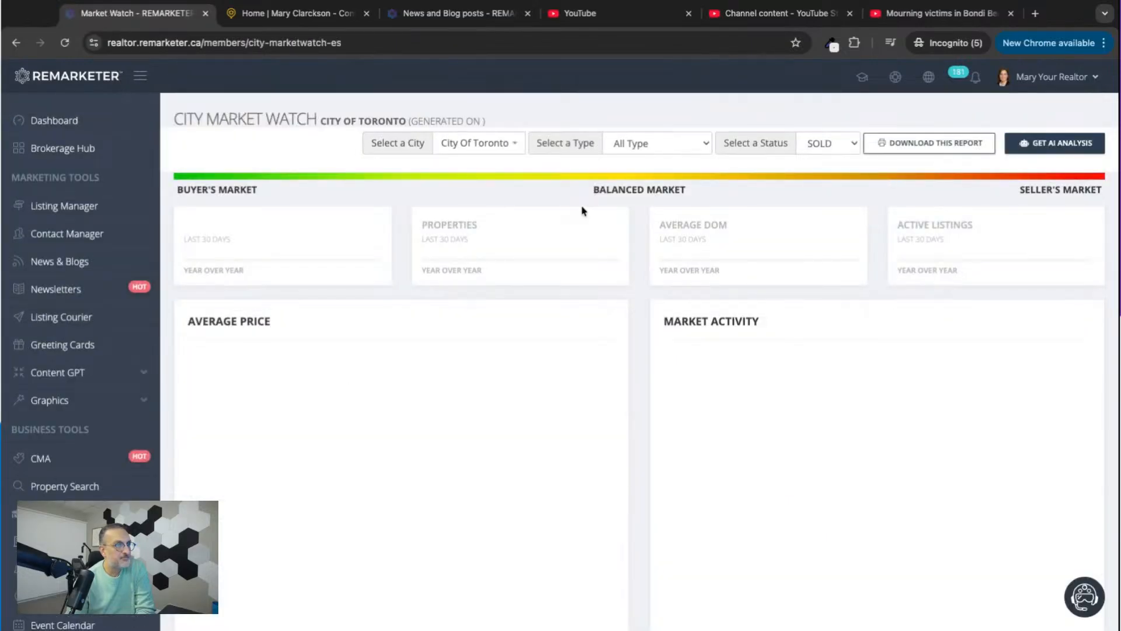
Set the City Market Watch city to Markham and review its statistics and charts.
{"action": "left_click", "coordinate": [511, 144]}
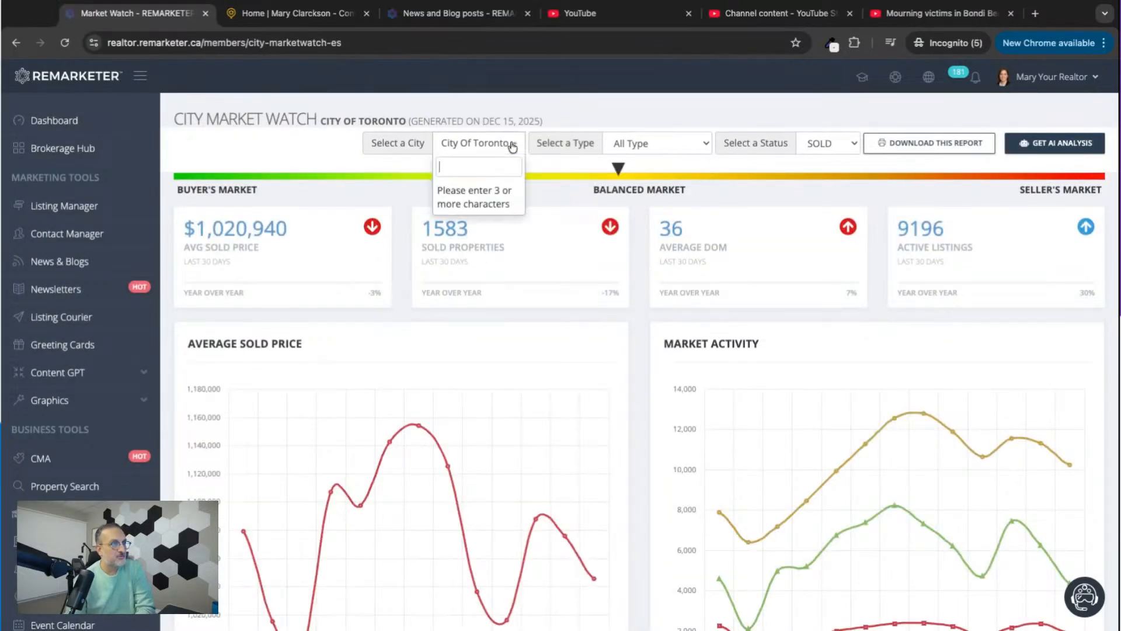
{"action": "type", "text": "mar"}
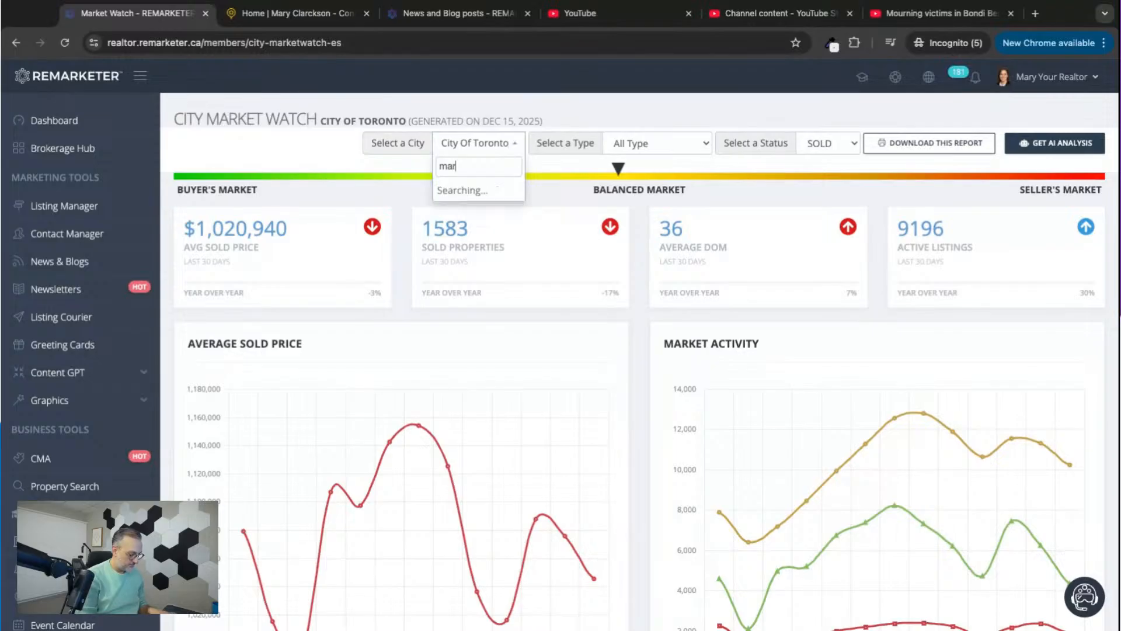
{"action": "type", "text": "kha"}
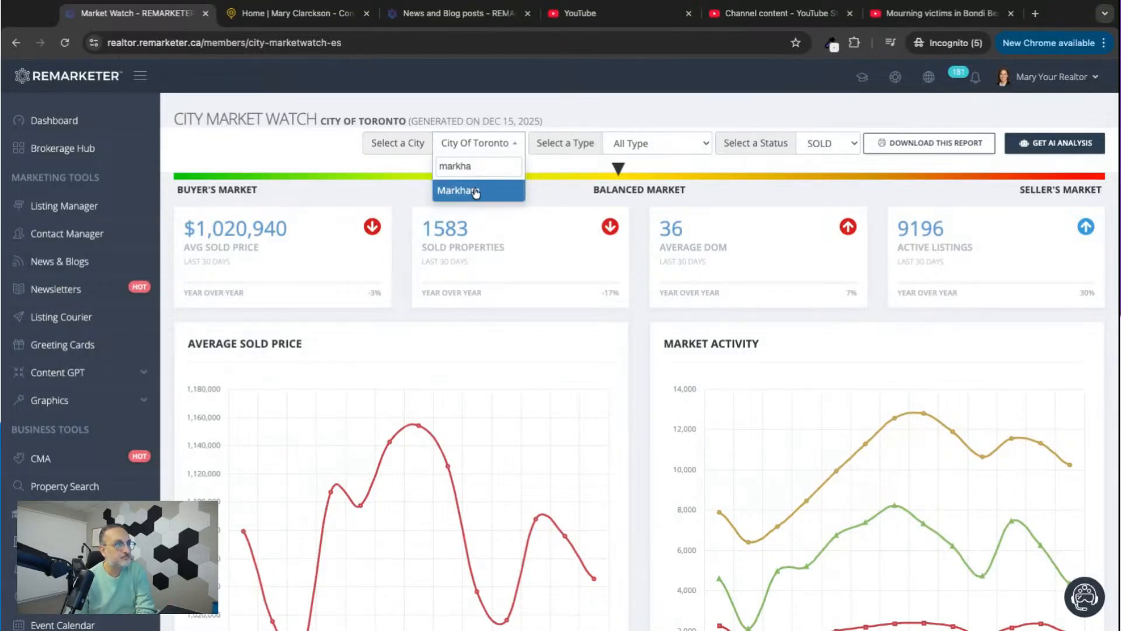
{"action": "left_click", "coordinate": [476, 191]}
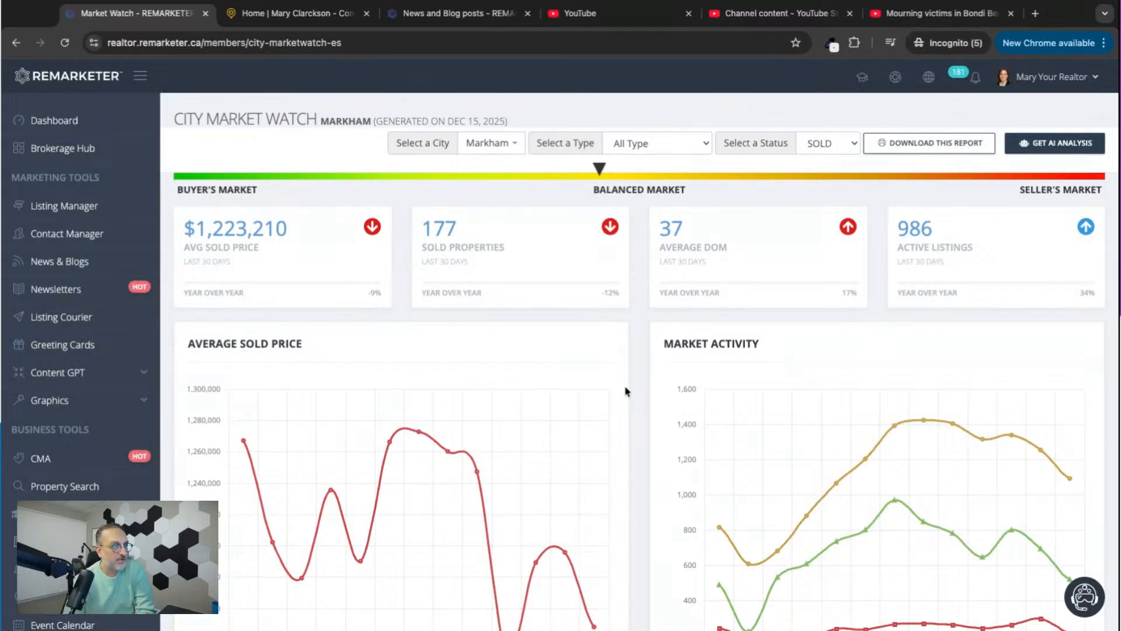
{"action": "scroll", "coordinate": [626, 390], "scroll_direction": "down", "scroll_amount": 12}
{"action": "scroll", "coordinate": [626, 391], "scroll_direction": "down", "scroll_amount": 3}
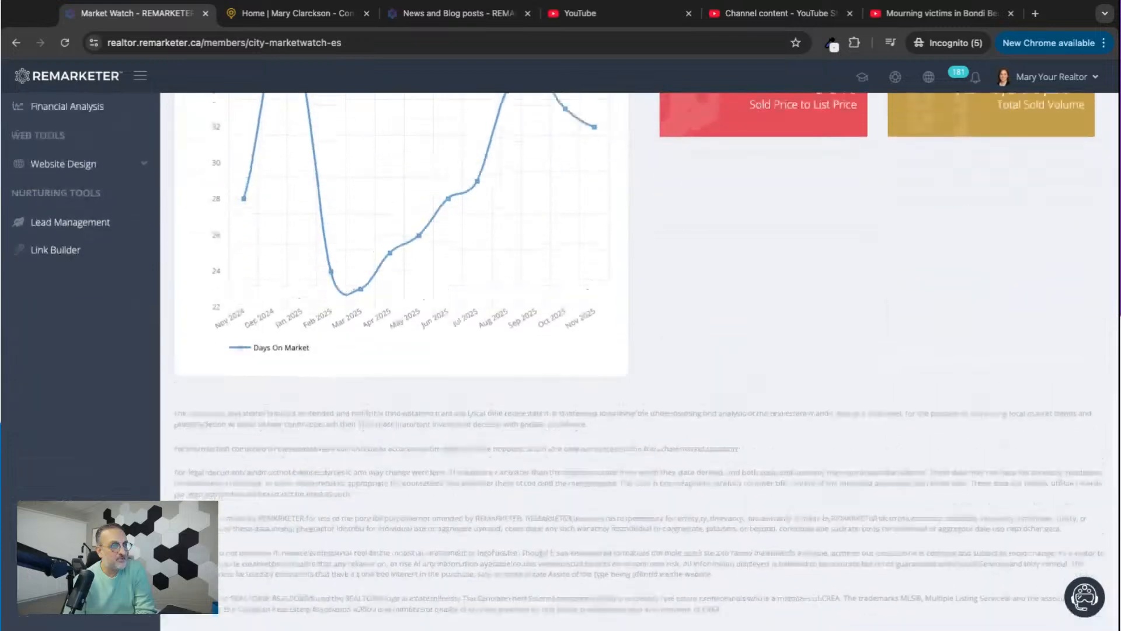
{"action": "scroll", "coordinate": [626, 391], "scroll_direction": "up", "scroll_amount": 14}
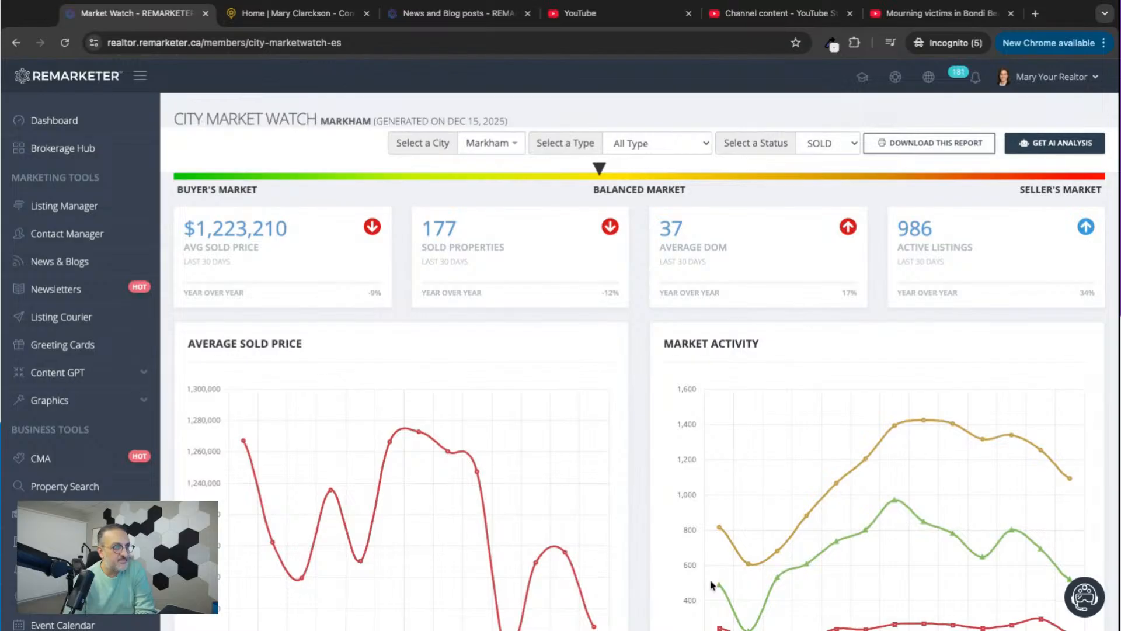
Generate the downloadable Markham Market Watch report, look it over and download it as an image.
{"action": "left_click", "coordinate": [933, 144]}
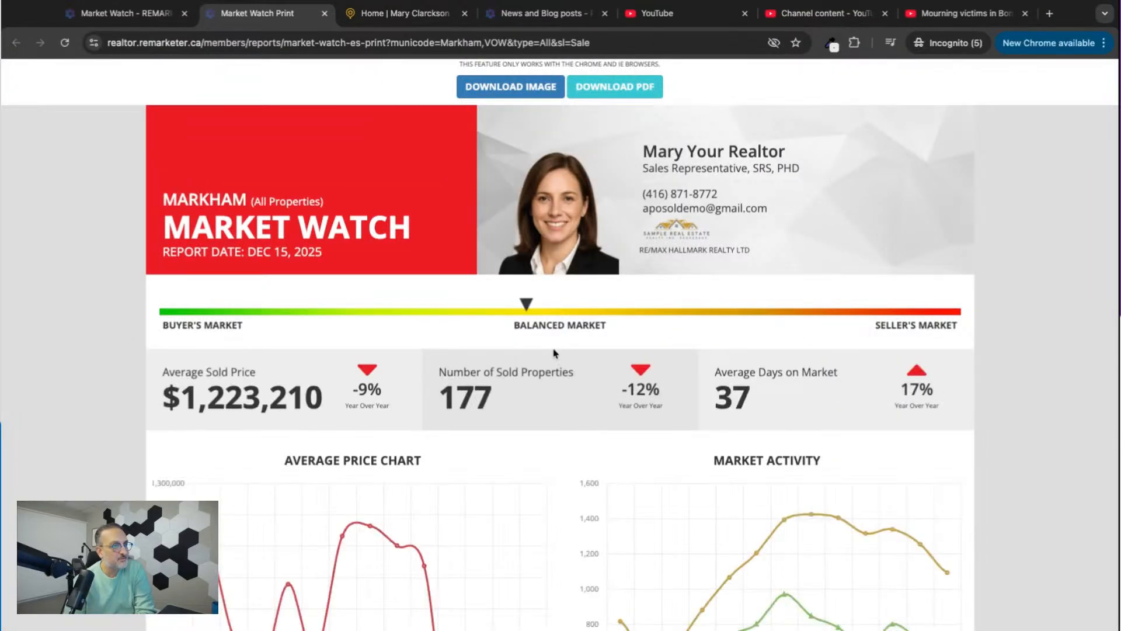
{"action": "scroll", "coordinate": [555, 352], "scroll_direction": "down", "scroll_amount": 3}
{"action": "scroll", "coordinate": [554, 353], "scroll_direction": "down", "scroll_amount": 5}
{"action": "scroll", "coordinate": [554, 353], "scroll_direction": "up", "scroll_amount": 10}
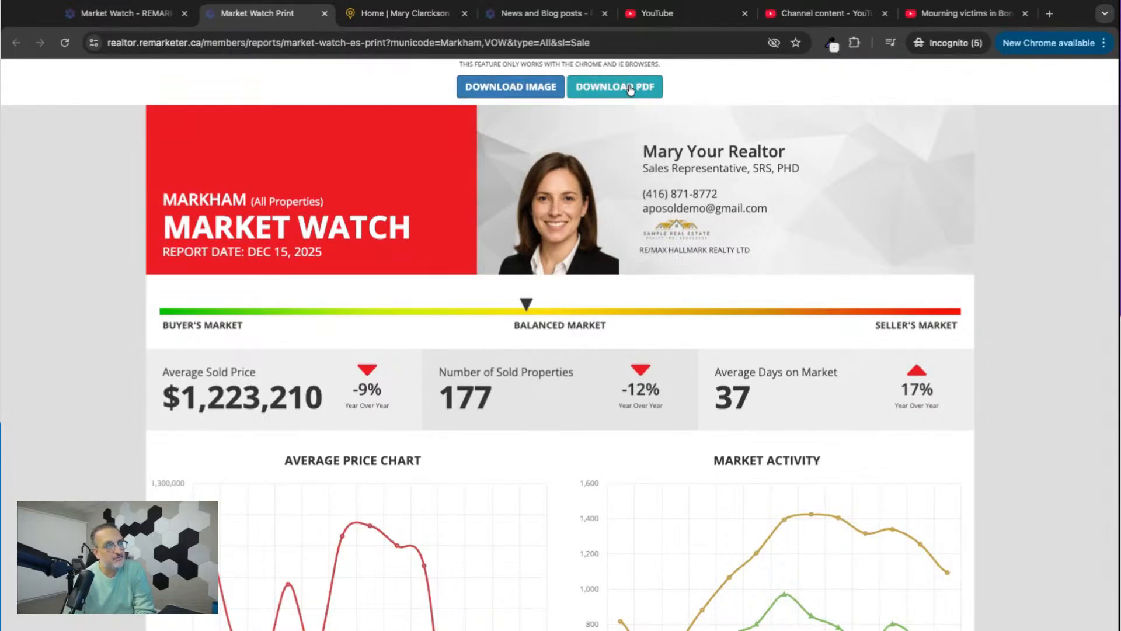
{"action": "left_click", "coordinate": [515, 92]}
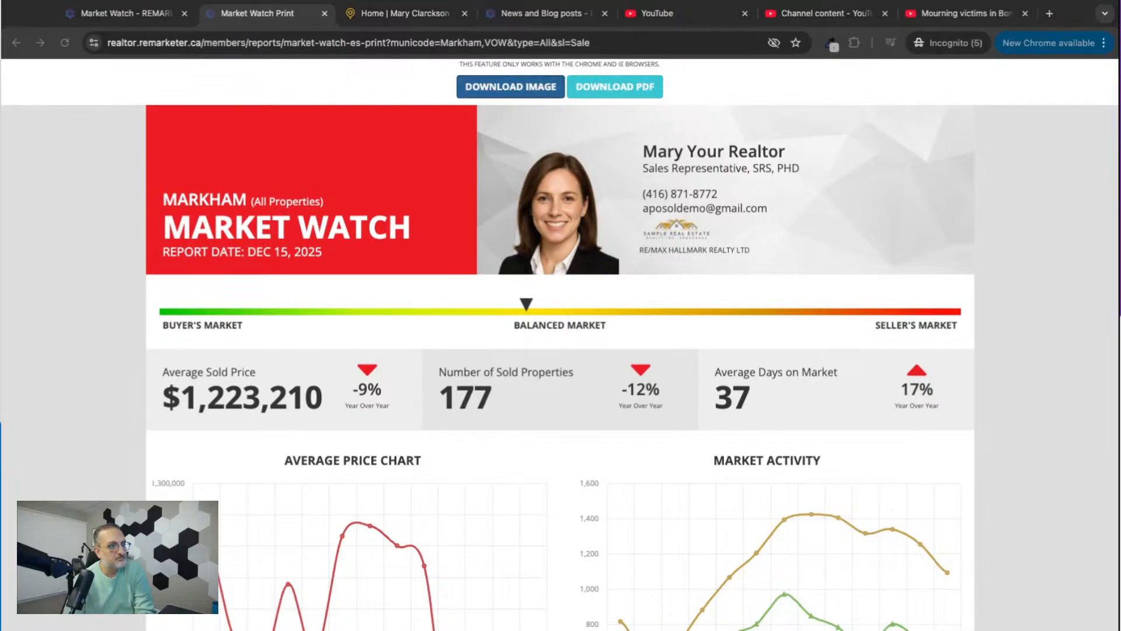
{"action": "scroll", "coordinate": [664, 491], "scroll_direction": "down", "scroll_amount": 1}
{"action": "scroll", "coordinate": [664, 491], "scroll_direction": "down", "scroll_amount": 8}
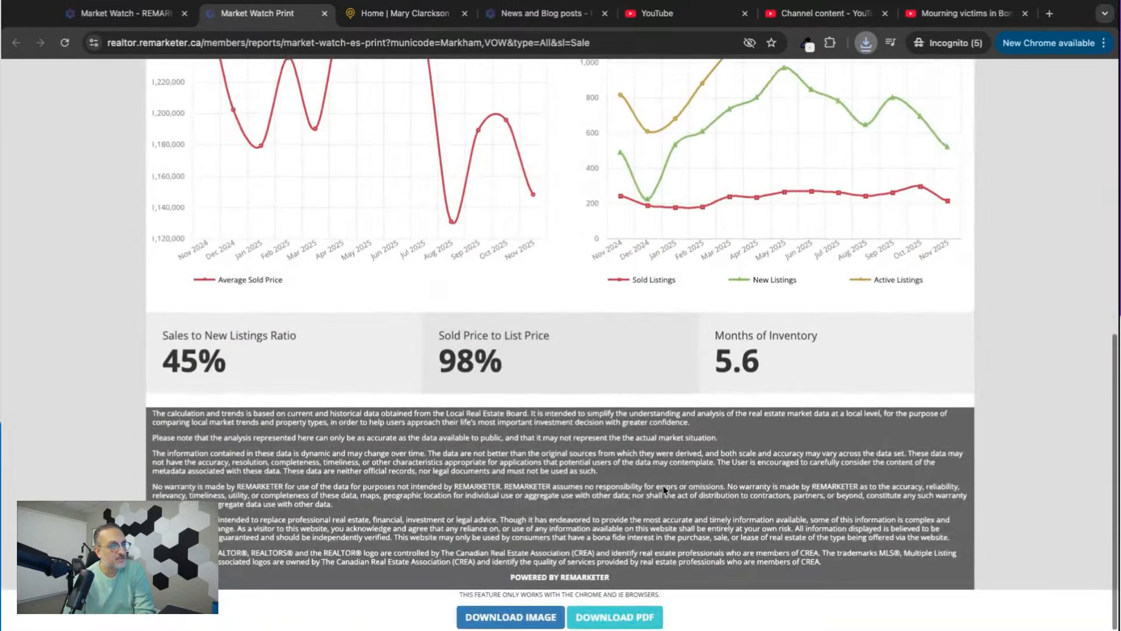
{"action": "scroll", "coordinate": [613, 394], "scroll_direction": "up", "scroll_amount": 9}
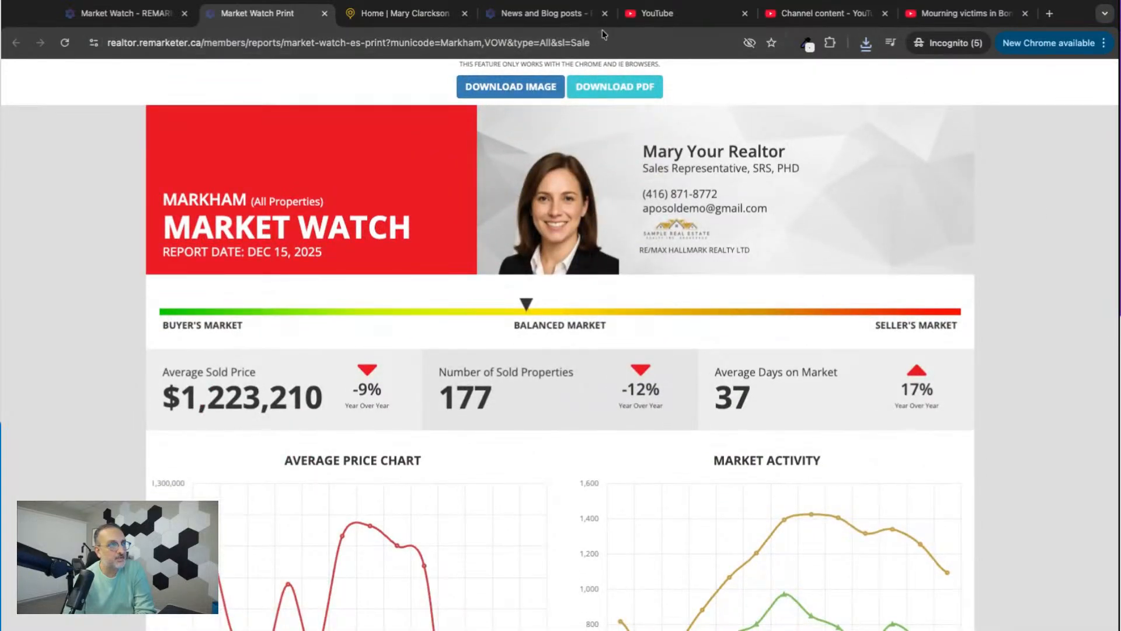
Go back to the City Market Watch page, open the Photo Library and upload the downloaded Markham report image.
{"action": "left_click", "coordinate": [132, 16]}
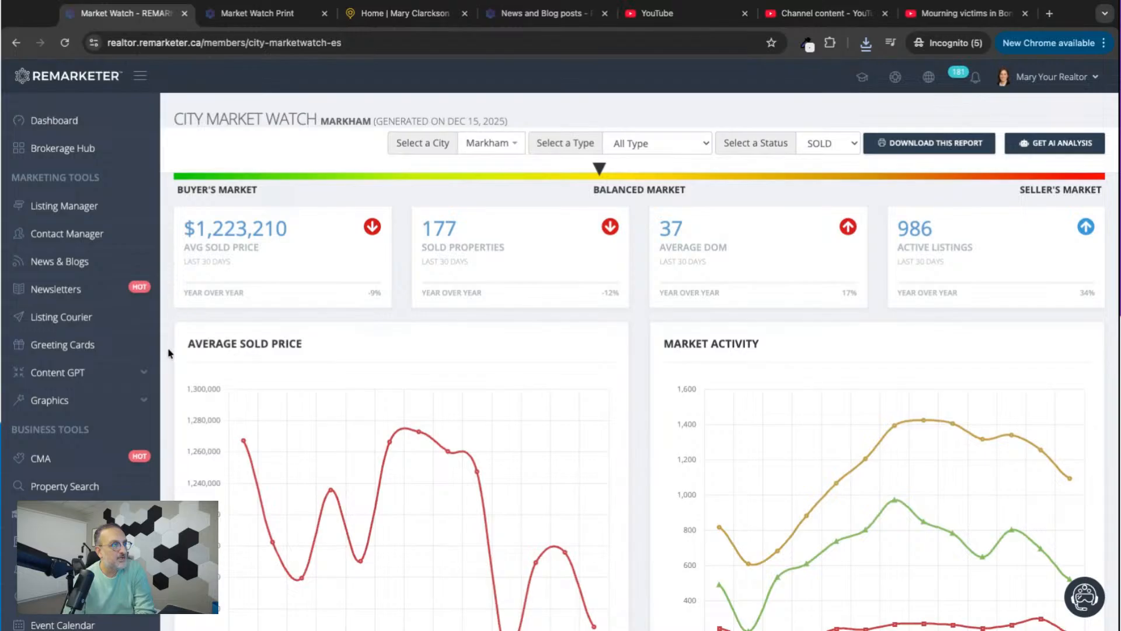
{"action": "scroll", "coordinate": [170, 351], "scroll_direction": "down", "scroll_amount": 10}
{"action": "scroll", "coordinate": [169, 353], "scroll_direction": "down", "scroll_amount": 4}
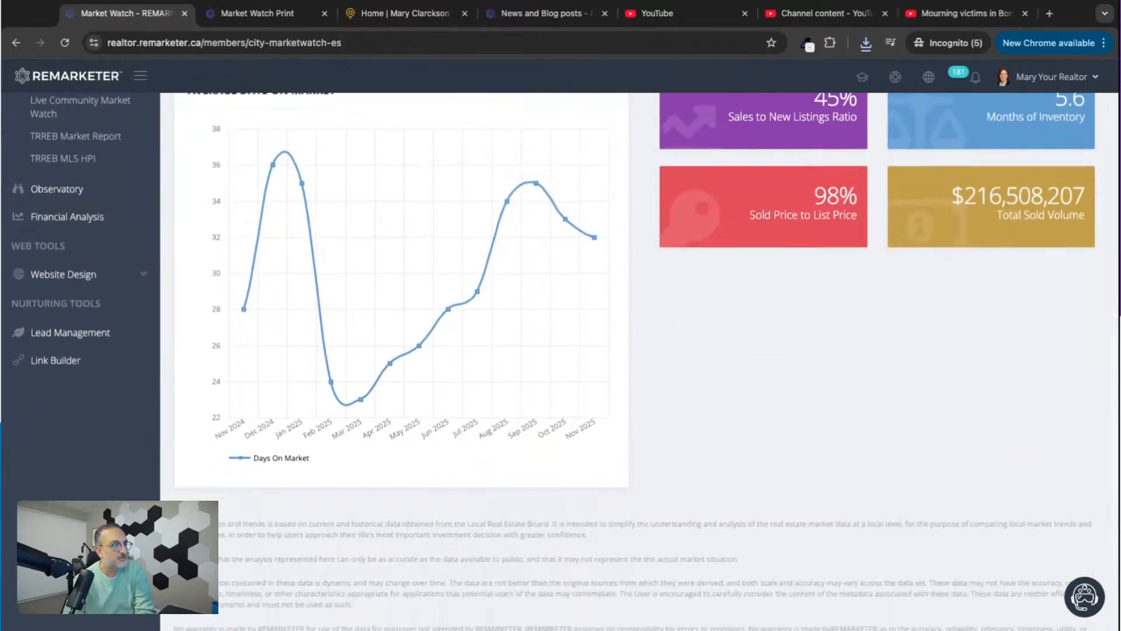
{"action": "left_click", "coordinate": [87, 265]}
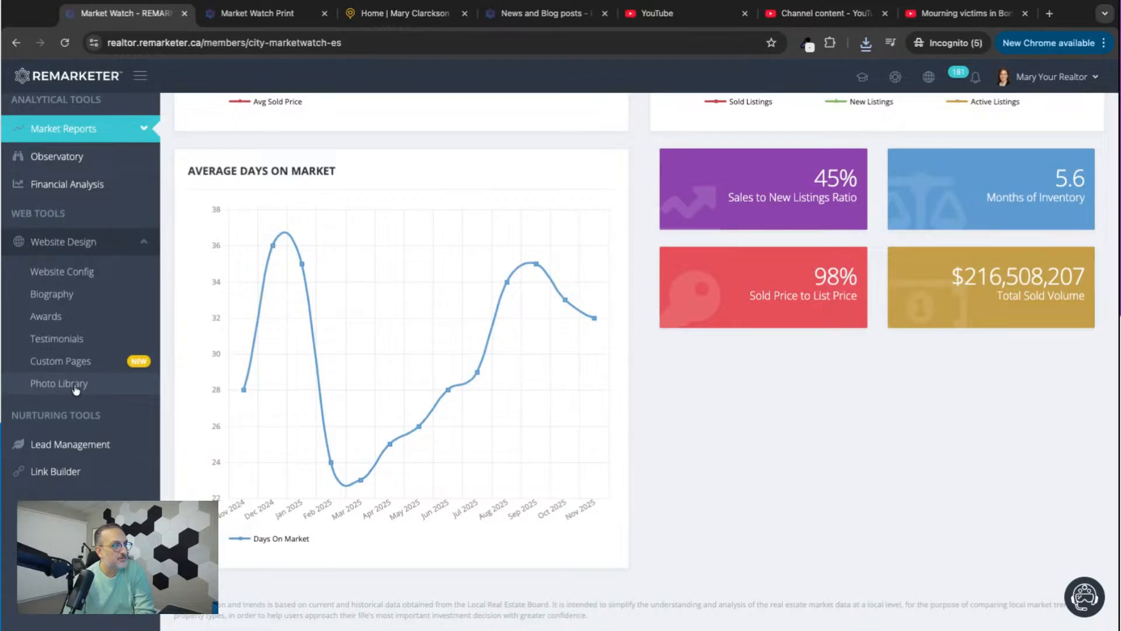
{"action": "left_click", "coordinate": [65, 387]}
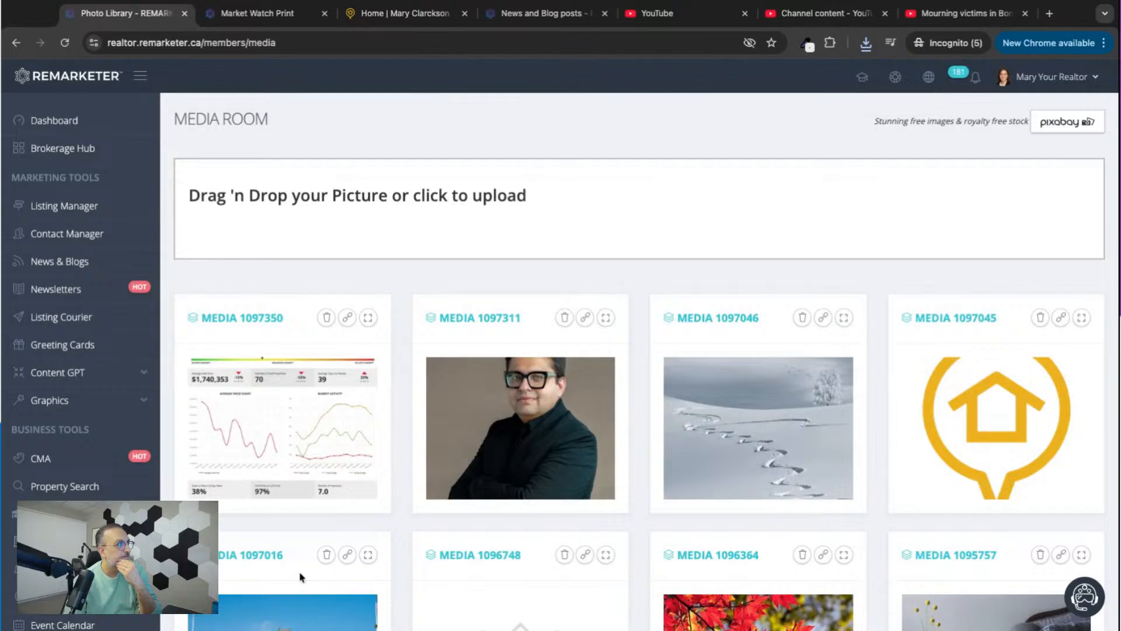
{"action": "left_click_drag", "start_coordinate": [520, 608], "coordinate": [310, 213]}
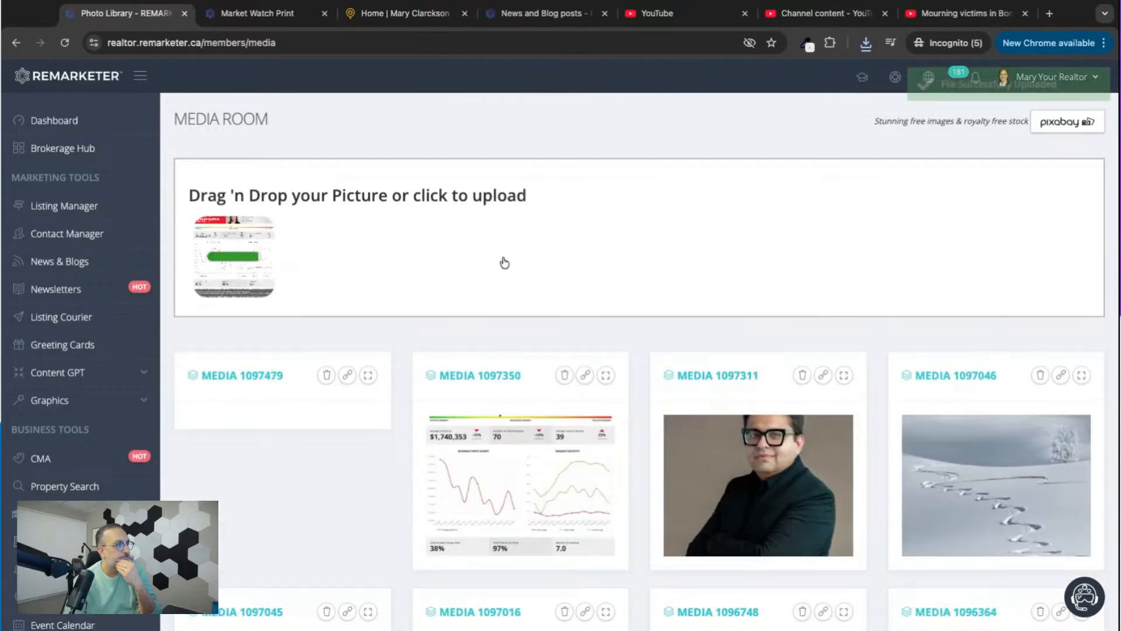
Copy the uploaded Markham report image's link and open it in a new browser tab.
{"action": "left_click", "coordinate": [348, 377]}
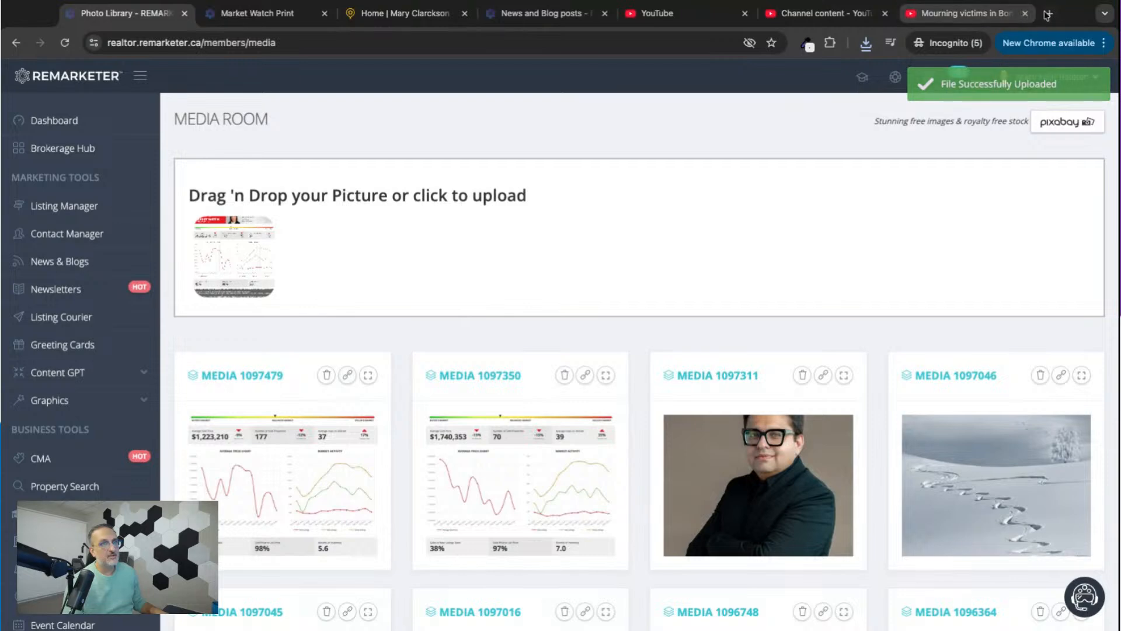
{"action": "left_click", "coordinate": [968, 18]}
{"action": "left_click", "coordinate": [692, 42]}
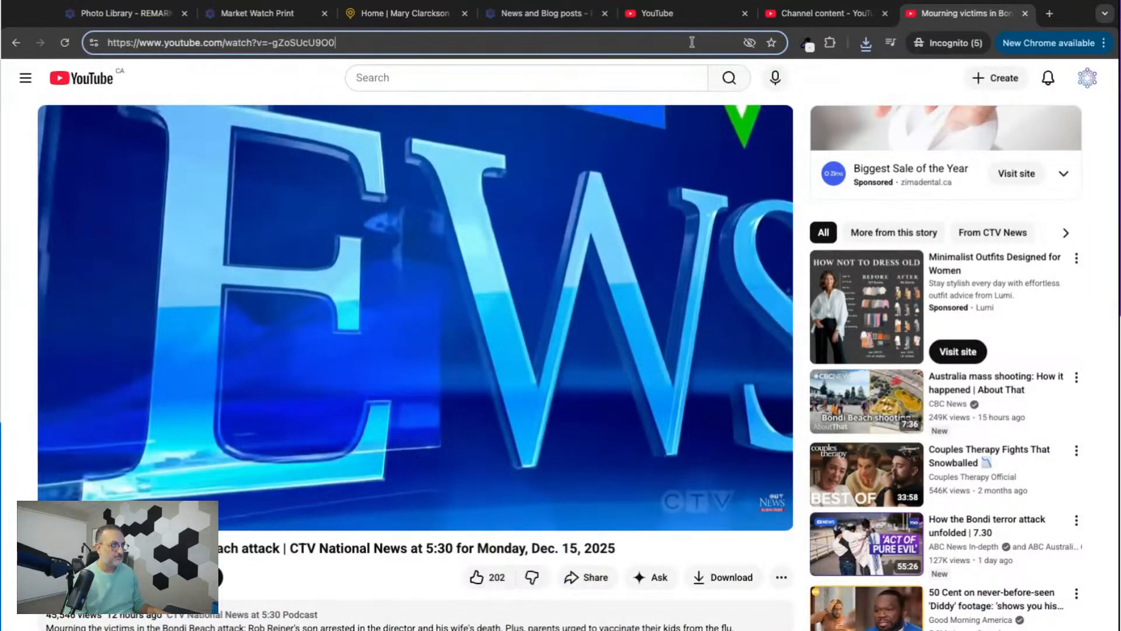
{"action": "left_click", "coordinate": [1049, 14]}
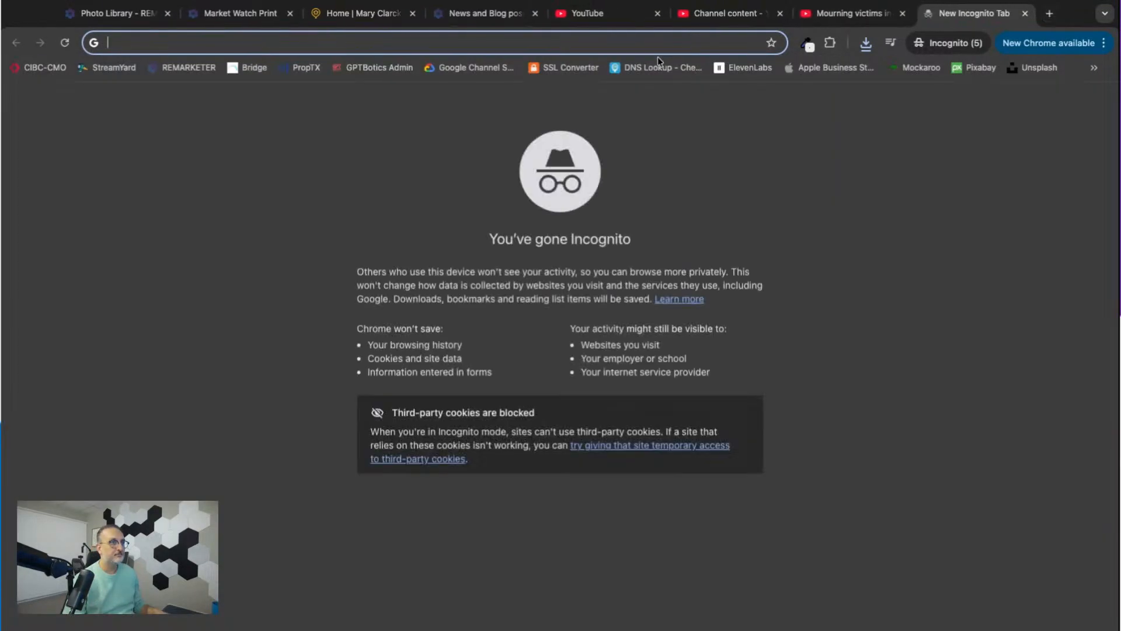
{"action": "type", "text": "ik.imagekit.io/remarketer/media/20-20251216160239.png"}
{"action": "key", "text": "Return"}
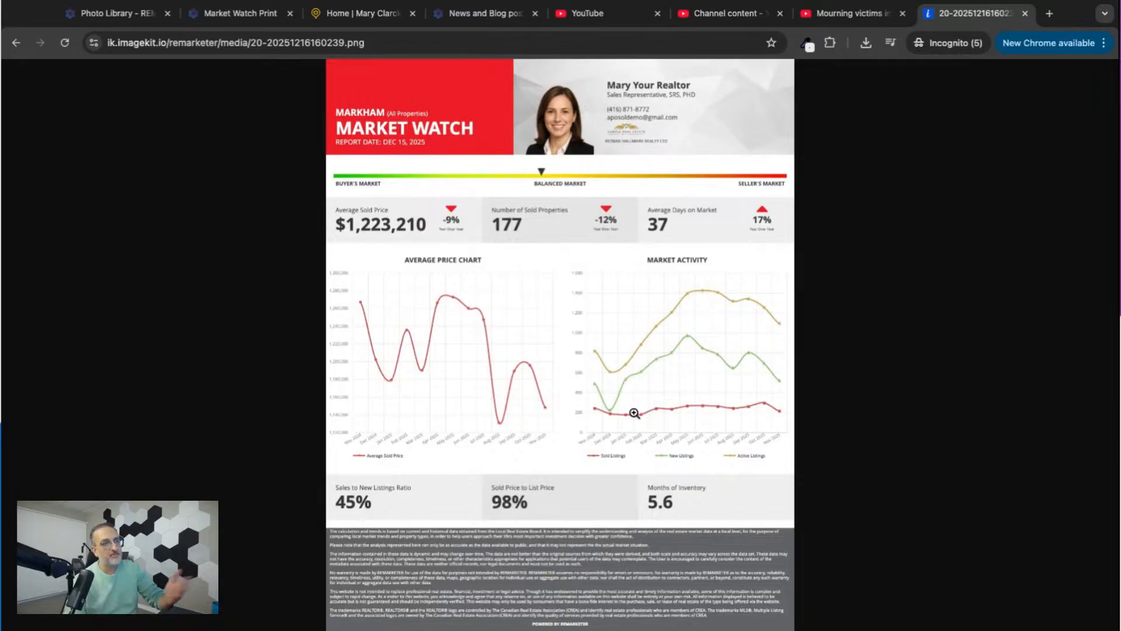
Close the report image's browser tab and return to the Photo Library's media list.
{"action": "left_click", "coordinate": [1026, 13]}
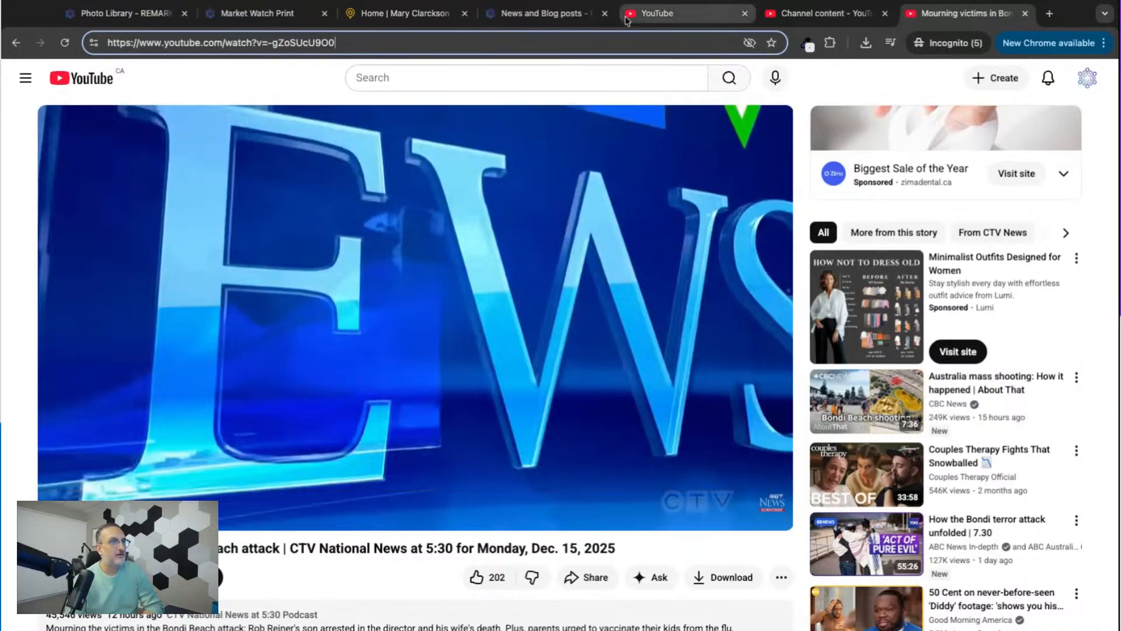
{"action": "left_click", "coordinate": [124, 22]}
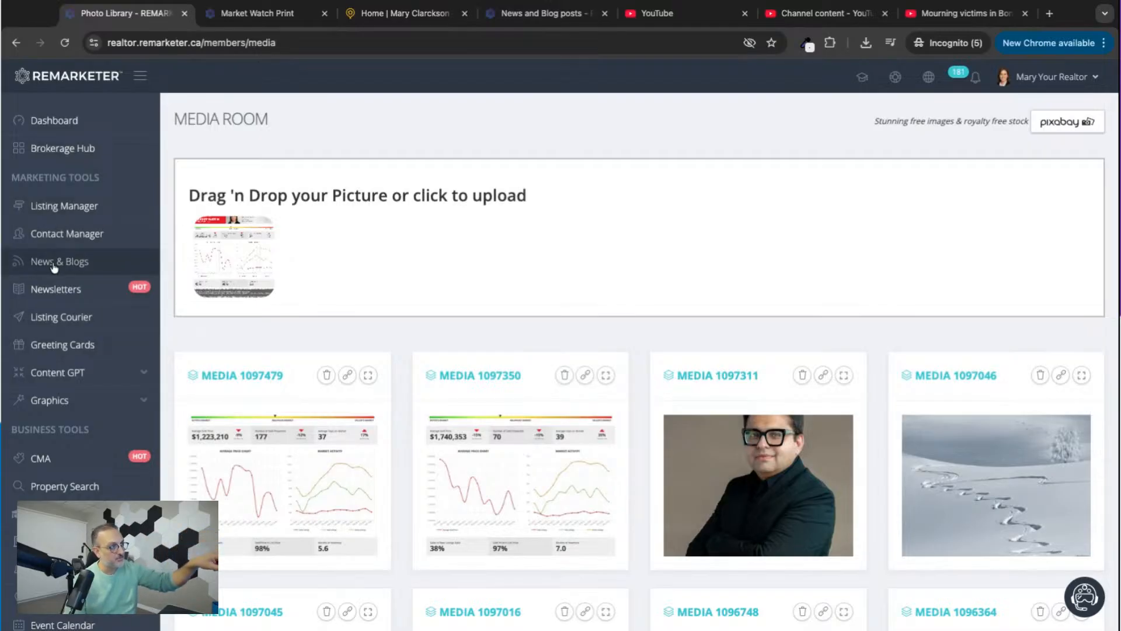
{"action": "scroll", "coordinate": [54, 292], "scroll_direction": "down", "scroll_amount": 4}
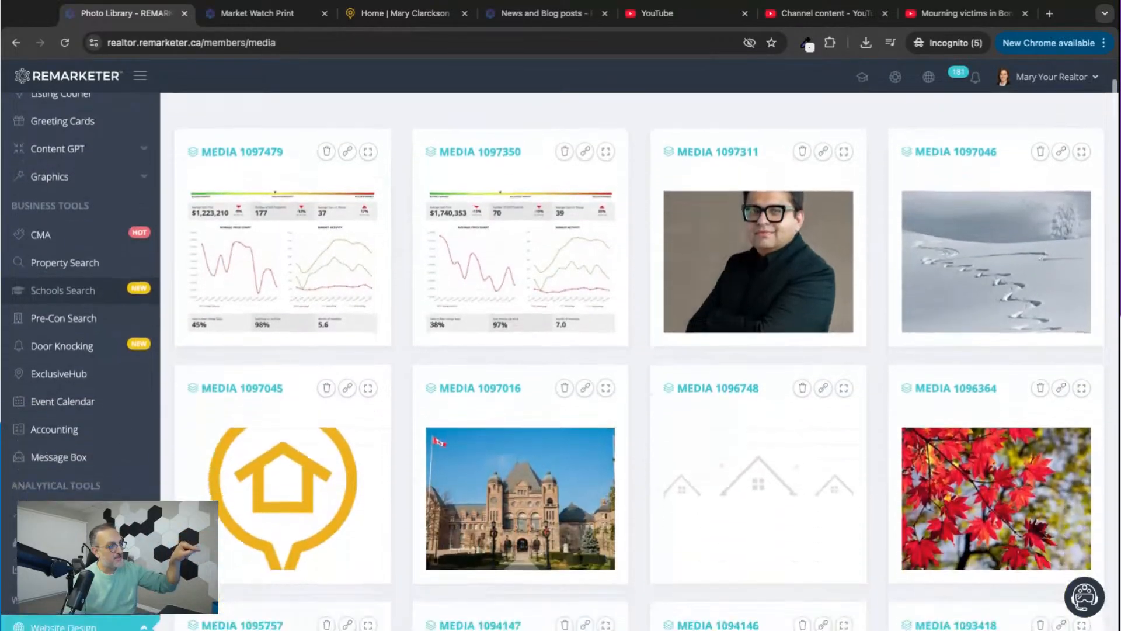
Leave the Photo Library and open the Live City Market Watch report.
{"action": "scroll", "coordinate": [54, 292], "scroll_direction": "down", "scroll_amount": 4}
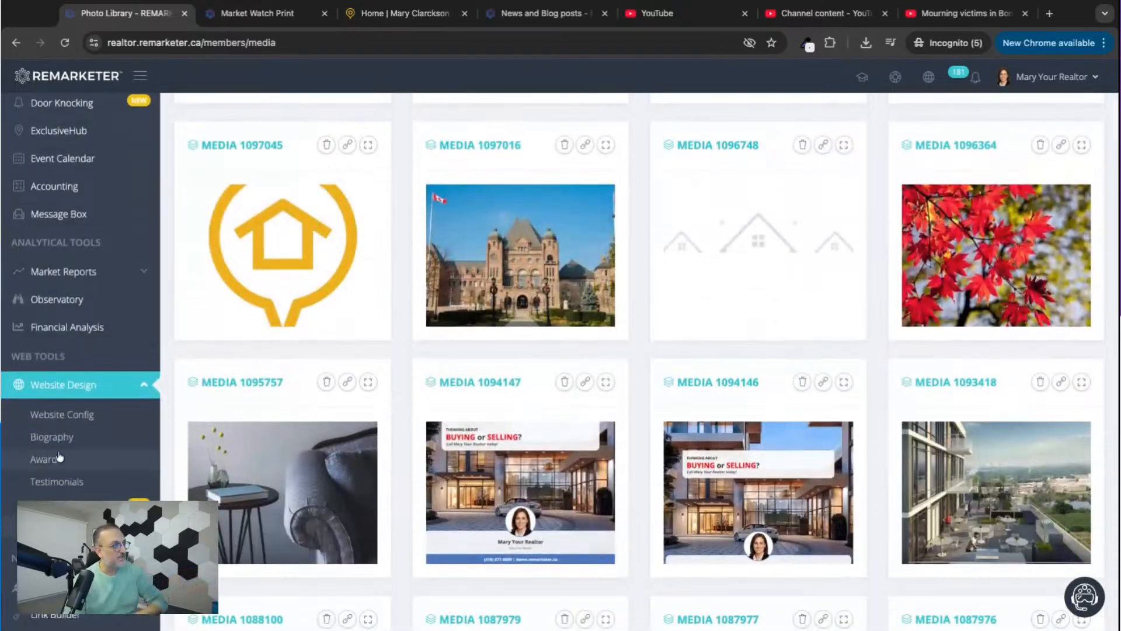
{"action": "scroll", "coordinate": [54, 292], "scroll_direction": "up", "scroll_amount": 7}
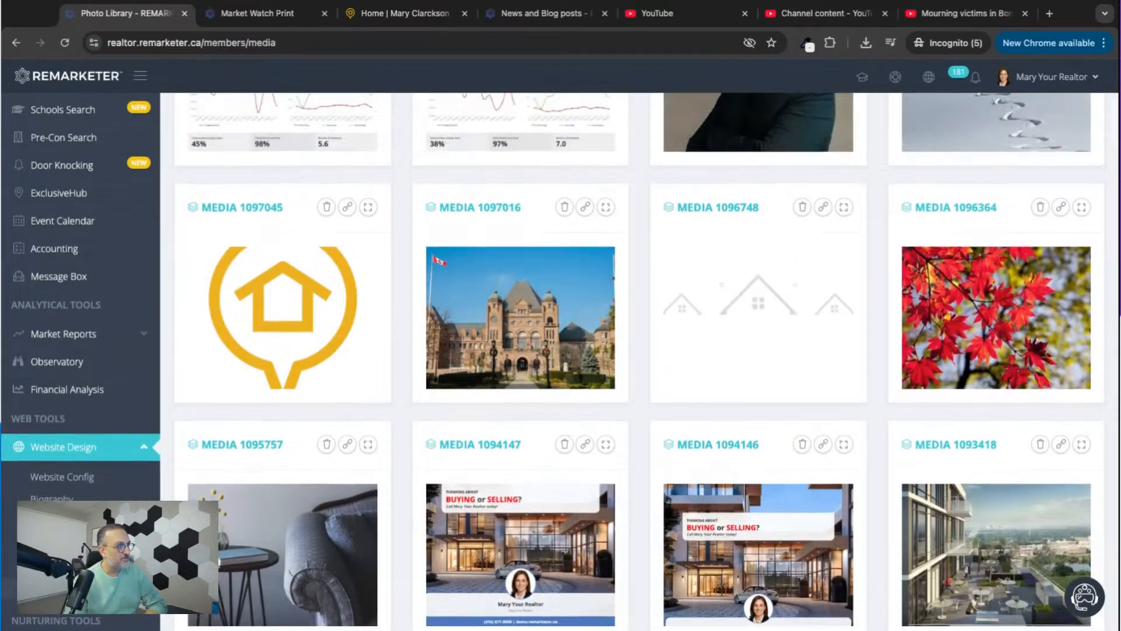
{"action": "scroll", "coordinate": [54, 292], "scroll_direction": "down", "scroll_amount": 4}
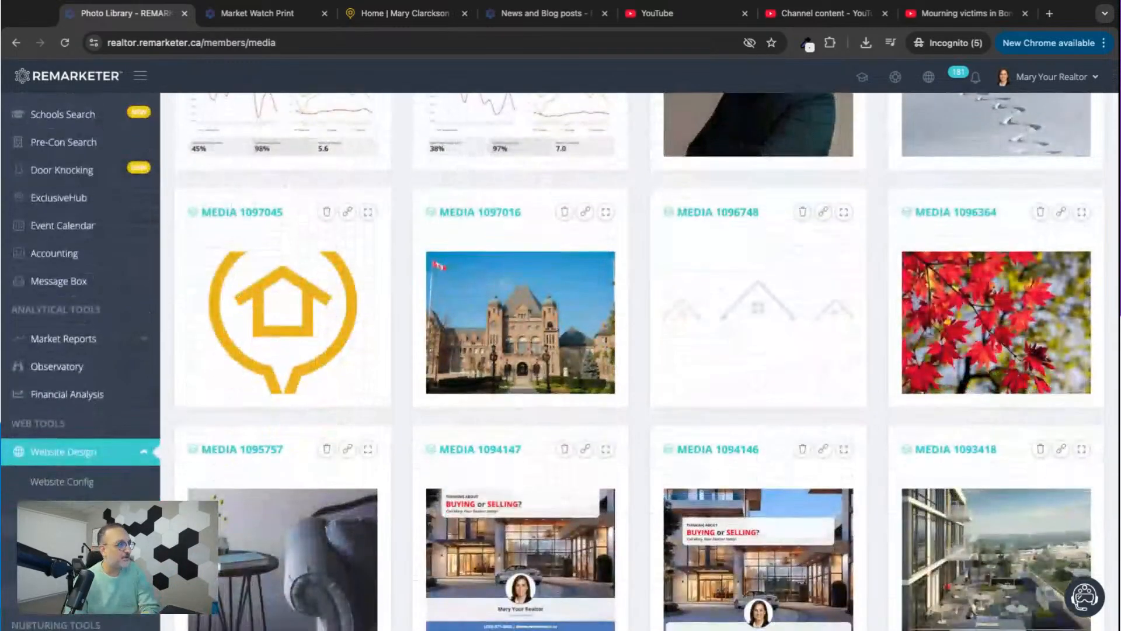
{"action": "left_click", "coordinate": [66, 332]}
{"action": "scroll", "coordinate": [69, 338], "scroll_direction": "down", "scroll_amount": 2}
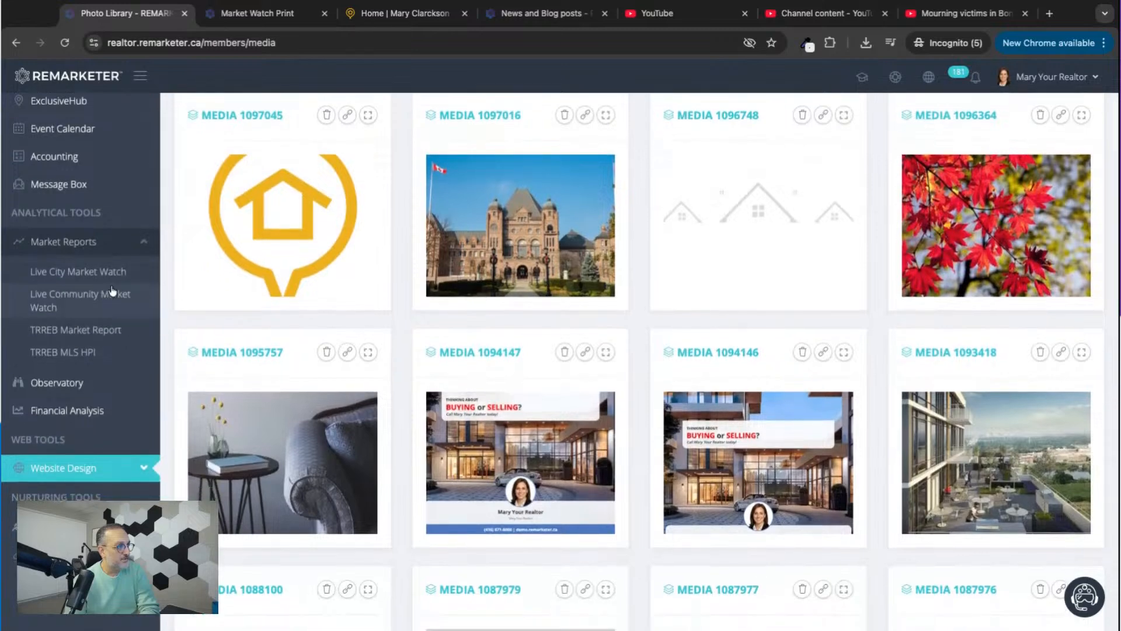
{"action": "left_click", "coordinate": [65, 275]}
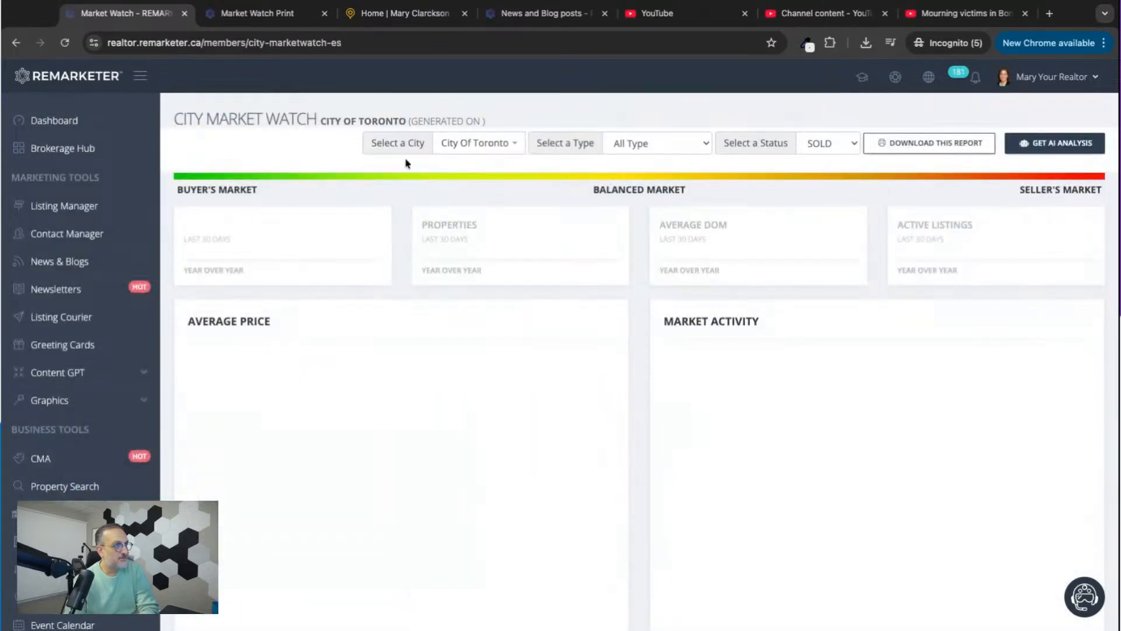
Set the City Market Watch report's city to Markham.
{"action": "left_click", "coordinate": [476, 143]}
{"action": "type", "text": "markhm"}
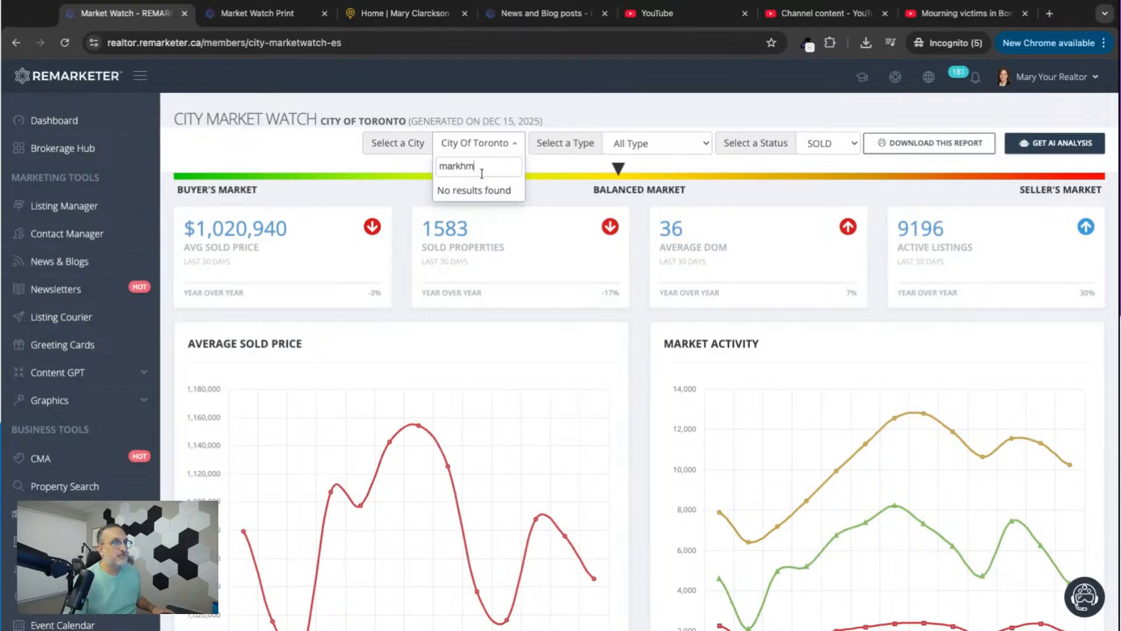
{"action": "key", "text": "BackSpace"}
{"action": "type", "text": "a"}
{"action": "left_click", "coordinate": [473, 192]}
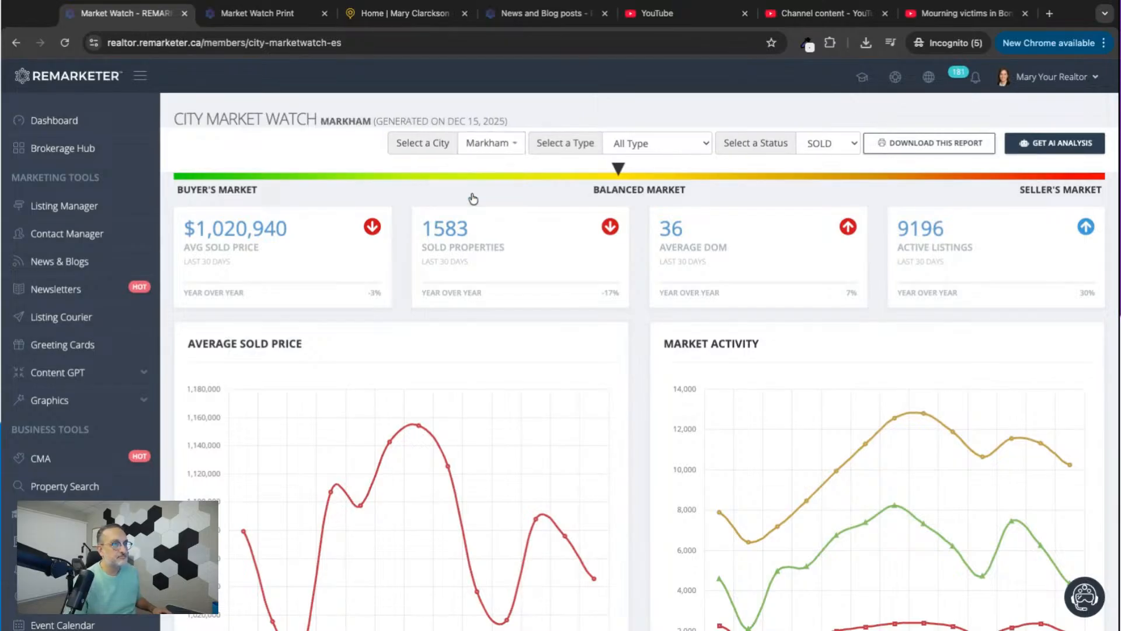
Look over the Markham market charts, generate the AI analysis of the report and copy its text.
{"action": "scroll", "coordinate": [669, 399], "scroll_direction": "down", "scroll_amount": 2}
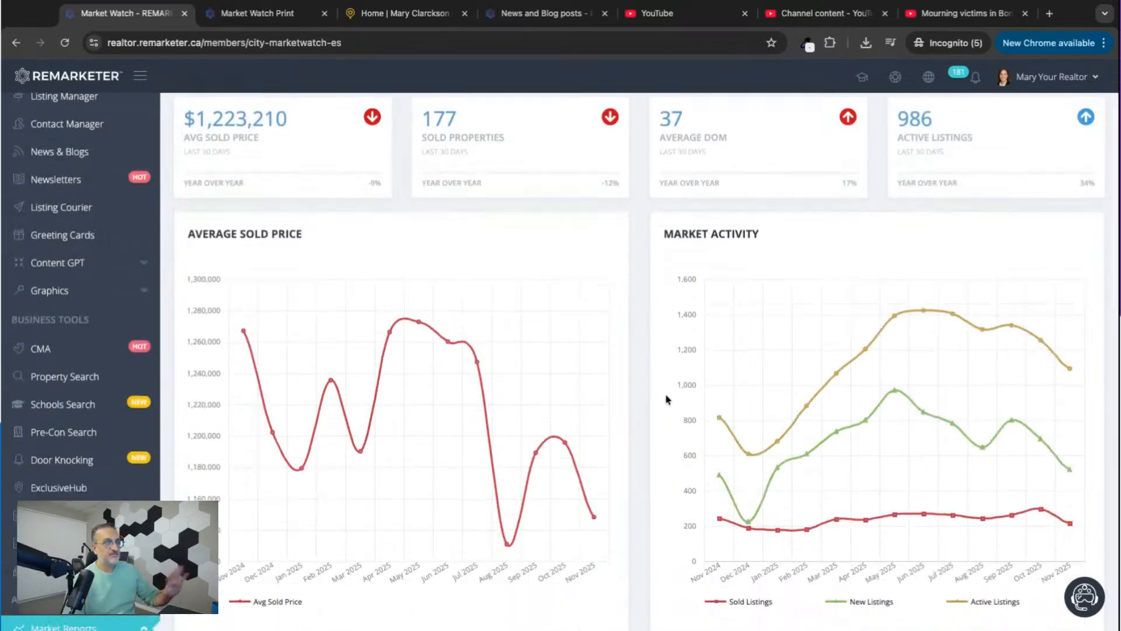
{"action": "scroll", "coordinate": [668, 400], "scroll_direction": "down", "scroll_amount": 7}
{"action": "scroll", "coordinate": [669, 400], "scroll_direction": "up", "scroll_amount": 9}
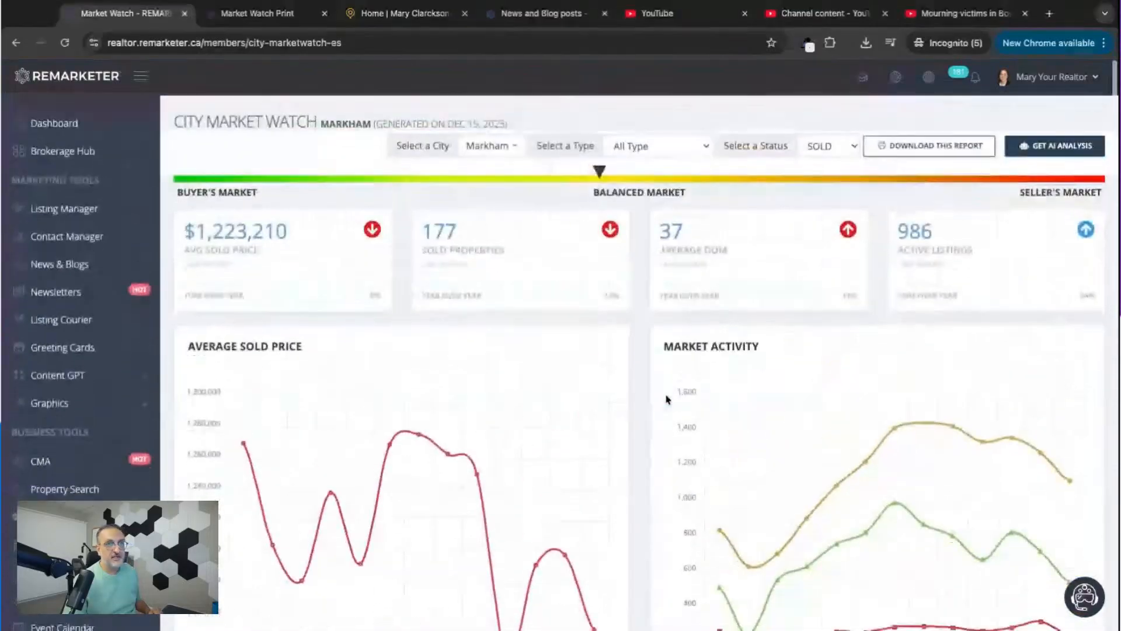
{"action": "left_click", "coordinate": [1066, 147]}
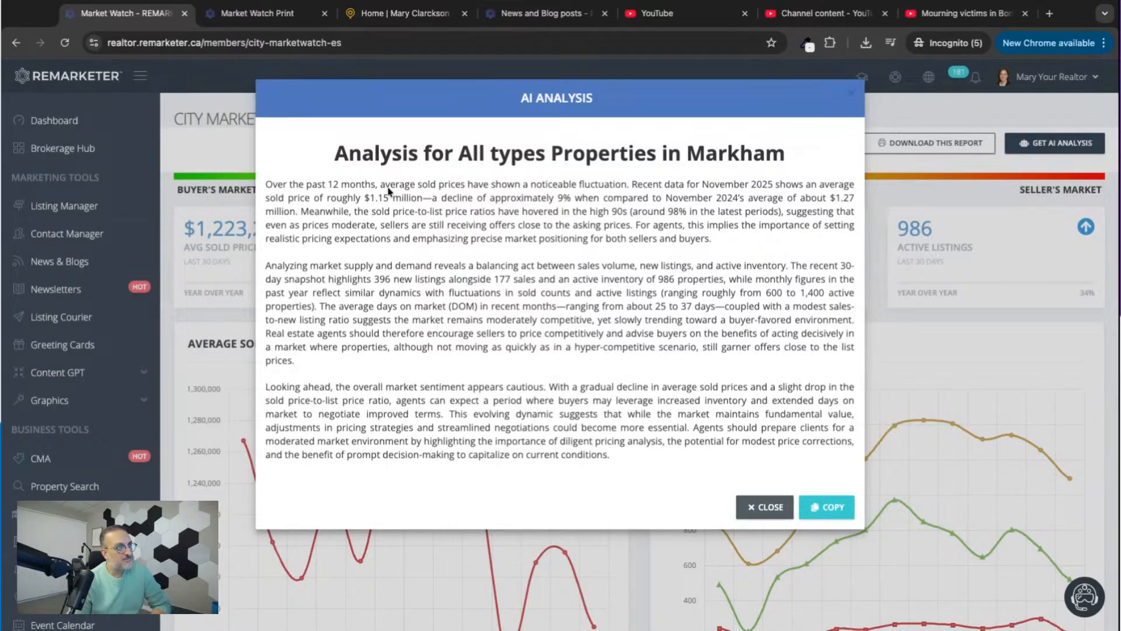
{"action": "left_click", "coordinate": [830, 508]}
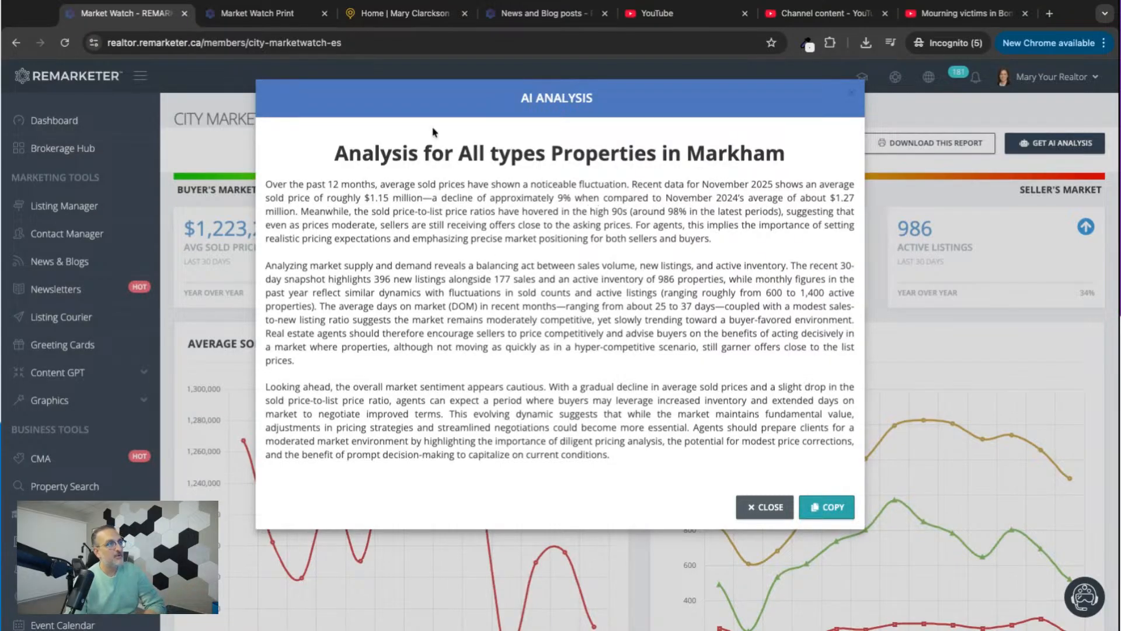
Close the Market Watch Print, demo website and YouTube browser tabs, keeping the Market Watch and News and Blog posts tabs open.
{"action": "left_click", "coordinate": [268, 18]}
{"action": "left_click", "coordinate": [324, 13]}
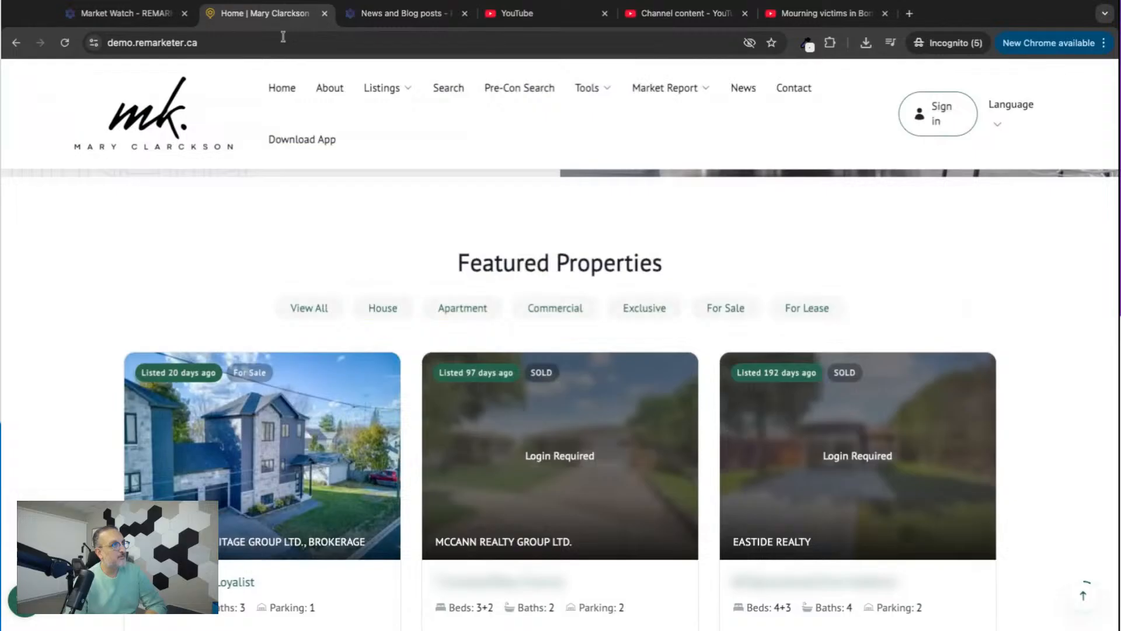
{"action": "left_click", "coordinate": [379, 14]}
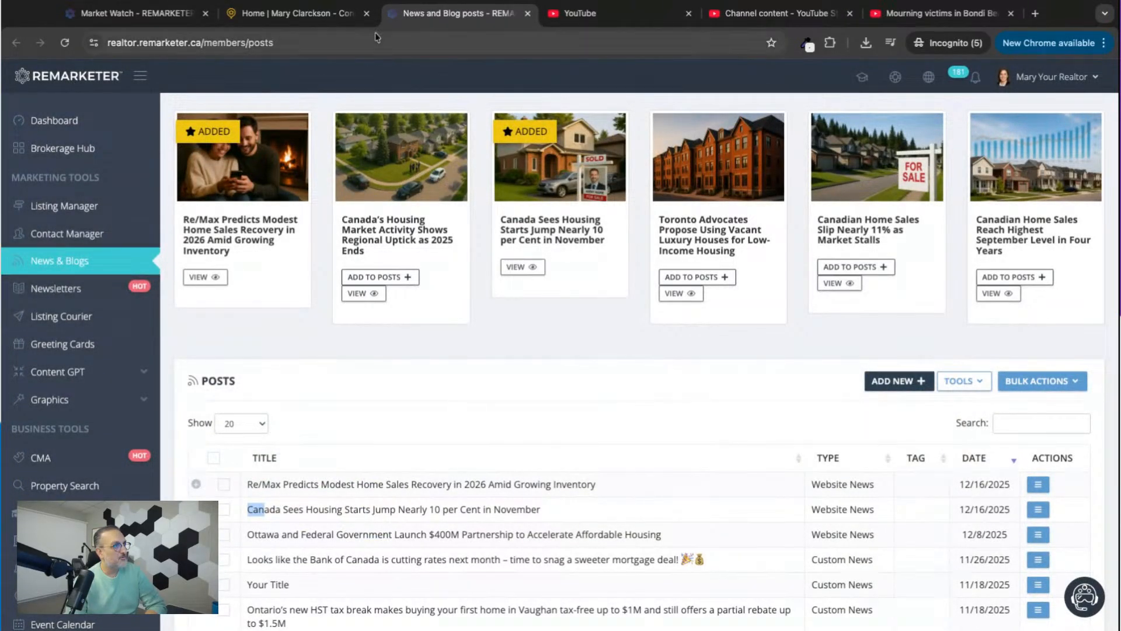
{"action": "left_click", "coordinate": [366, 12]}
{"action": "left_click", "coordinate": [527, 15]}
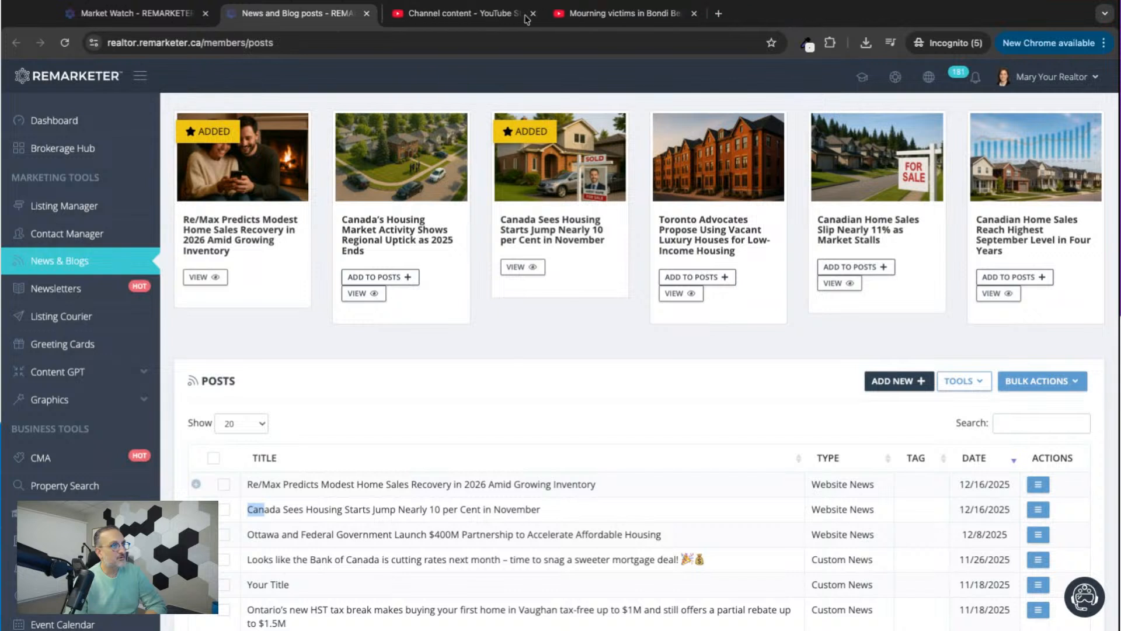
{"action": "left_click", "coordinate": [527, 14]}
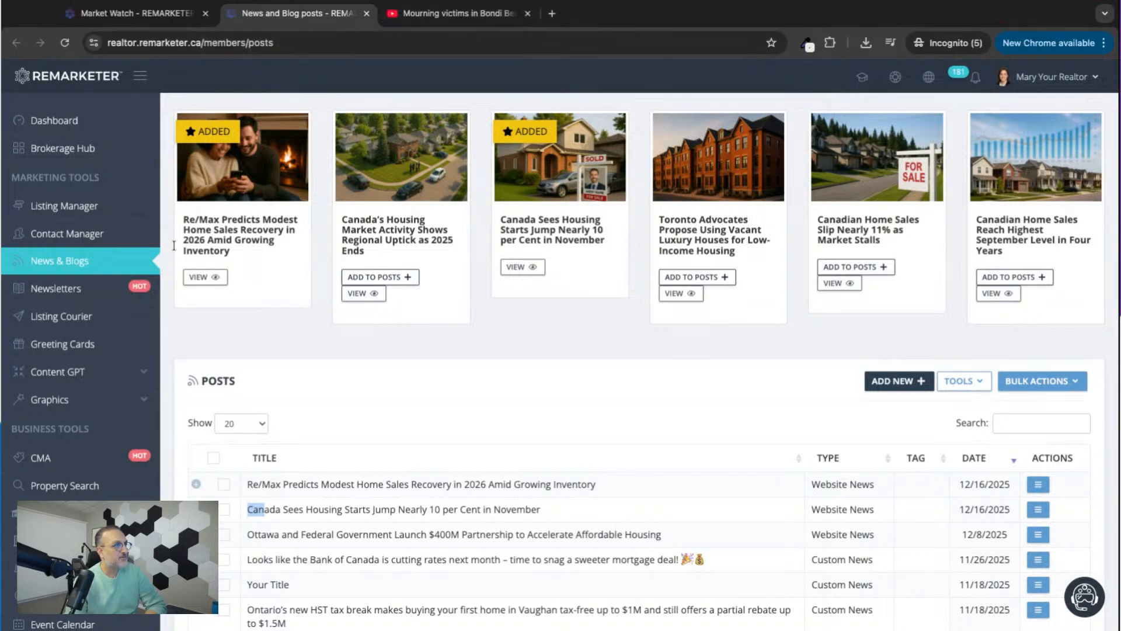
{"action": "left_click", "coordinate": [526, 13]}
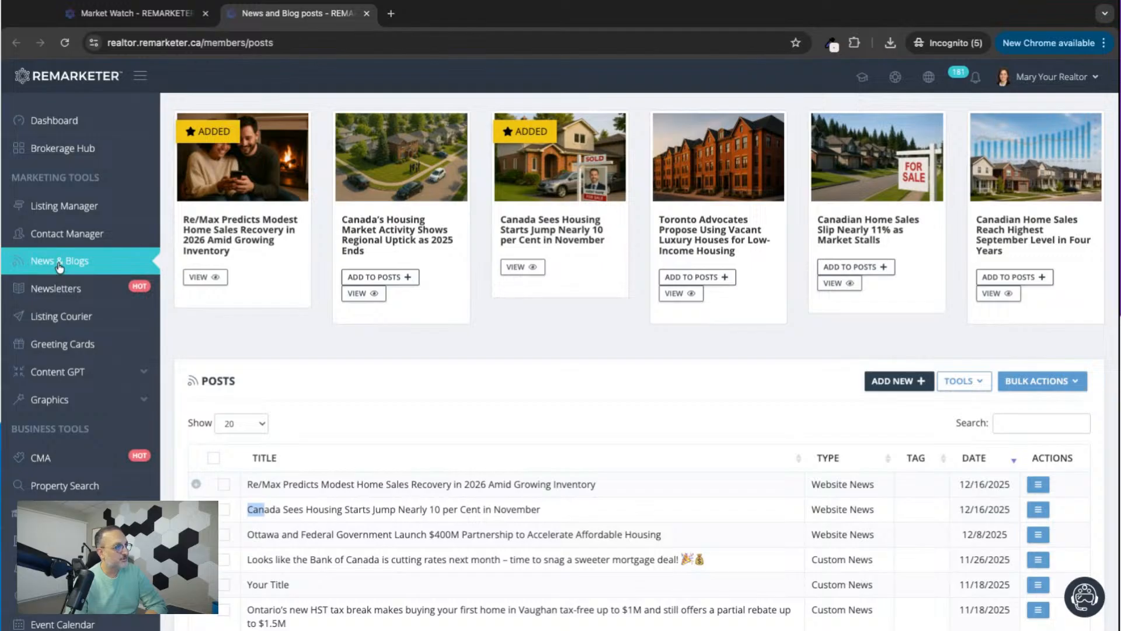
Create a new custom newsletter and change its title to "Markham Investors Digest - Monthly Newsletter".
{"action": "left_click", "coordinate": [48, 289]}
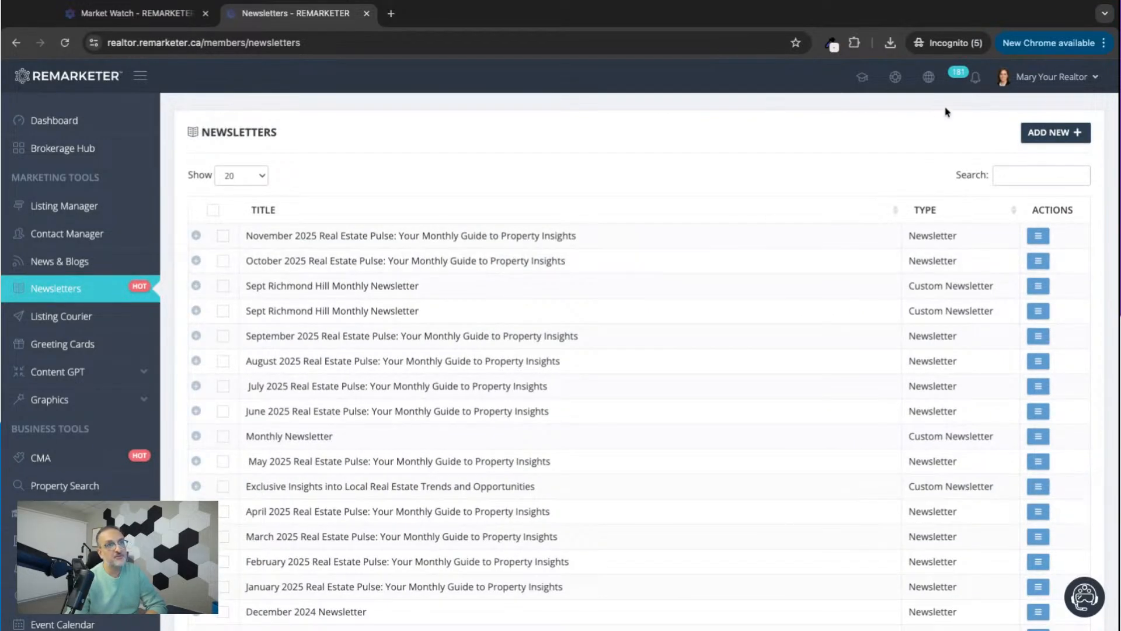
{"action": "left_click", "coordinate": [1050, 134]}
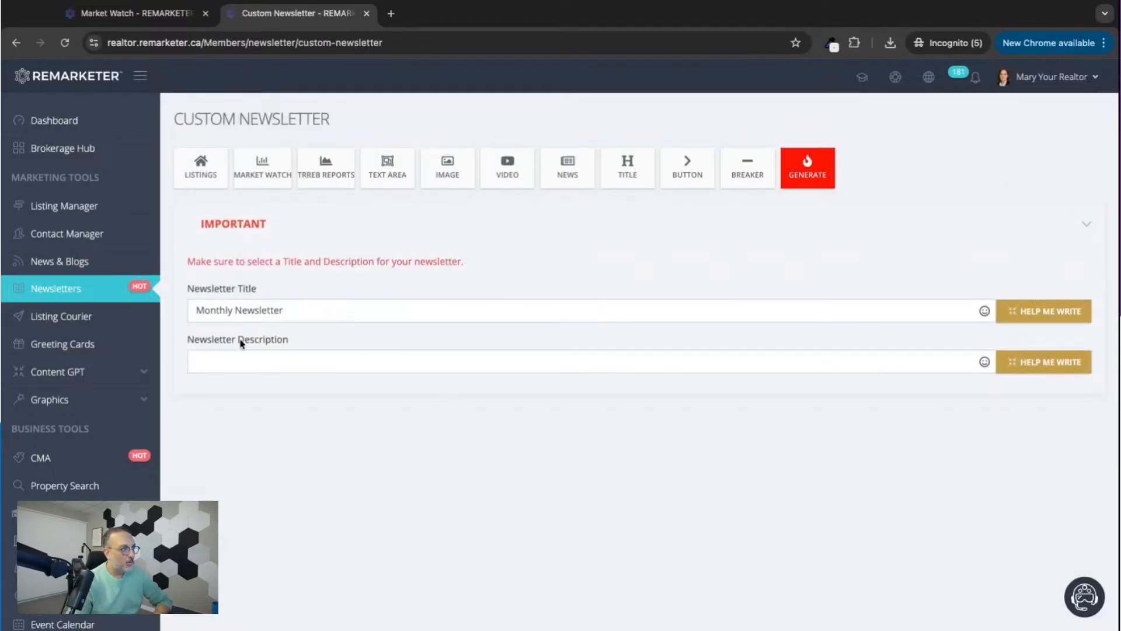
{"action": "left_click", "coordinate": [195, 311]}
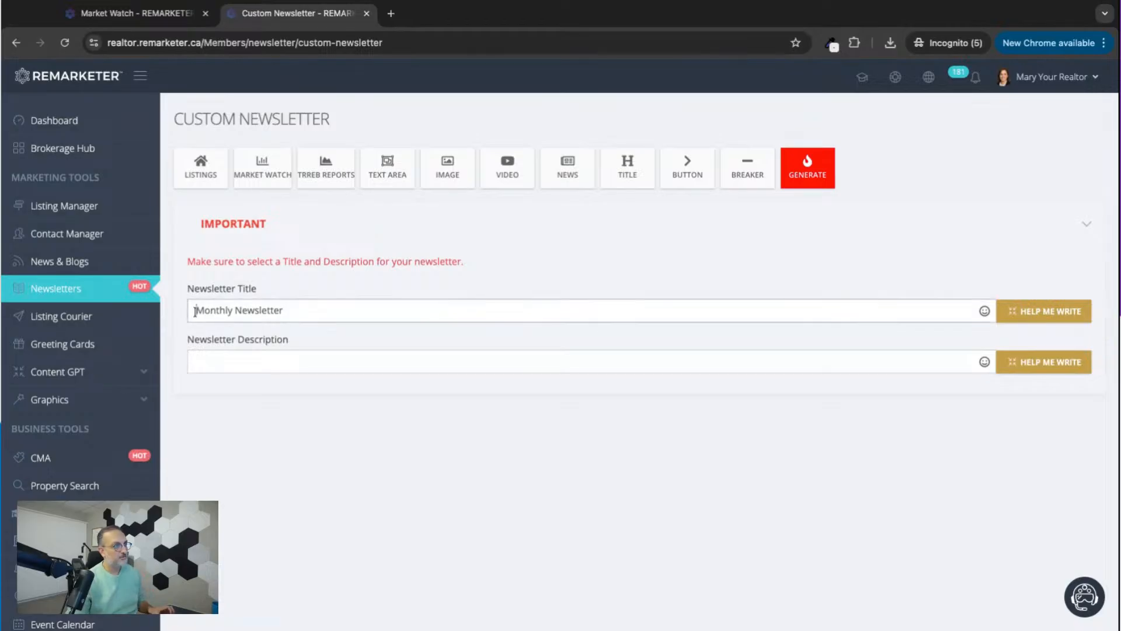
{"action": "type", "text": "Markham "}
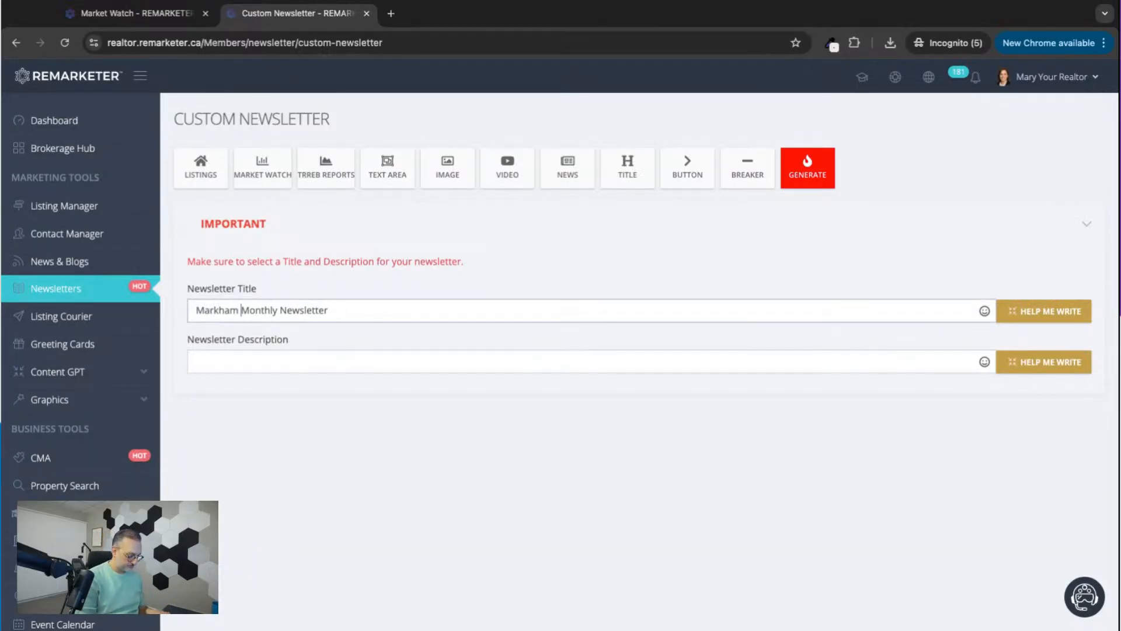
{"action": "type", "text": "Inve"}
{"action": "type", "text": "stors "}
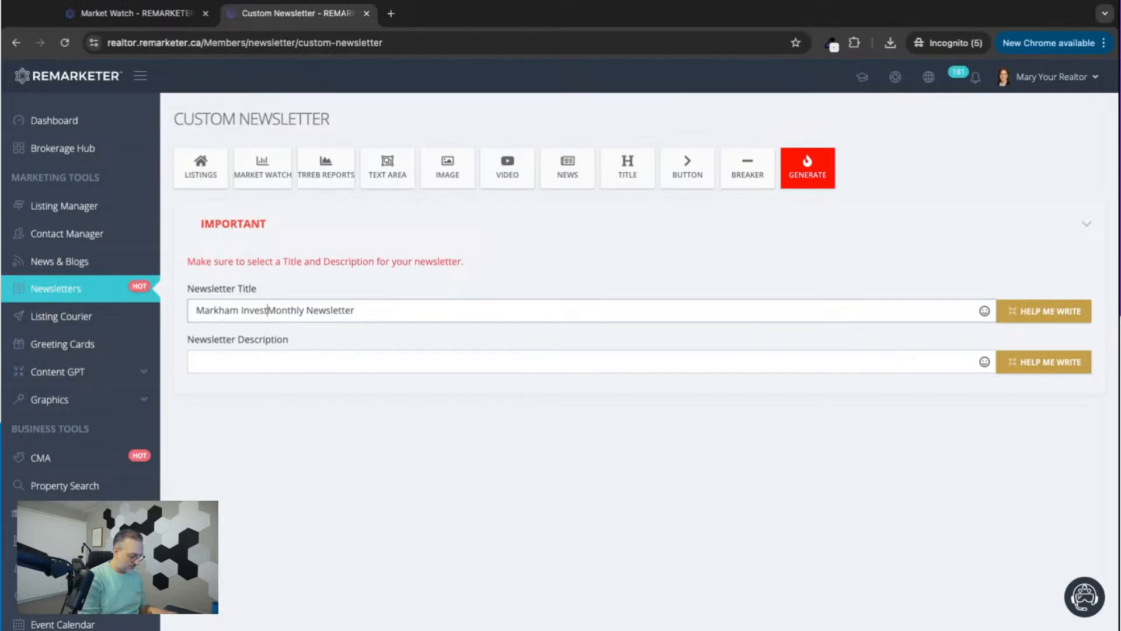
{"action": "type", "text": "Digest"}
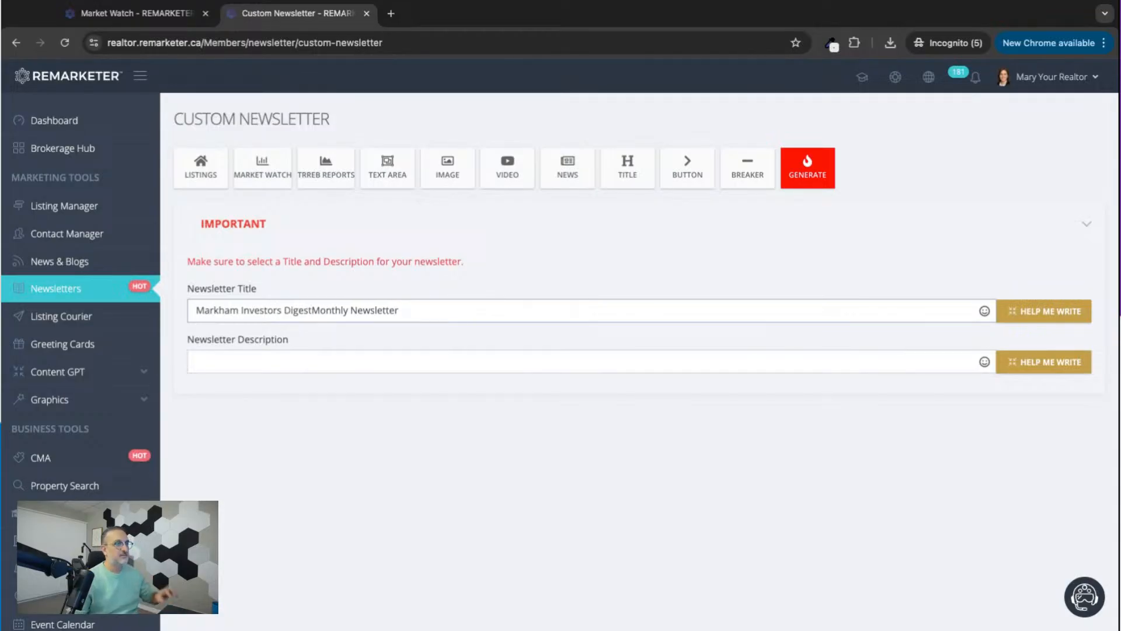
{"action": "type", "text": " -"}
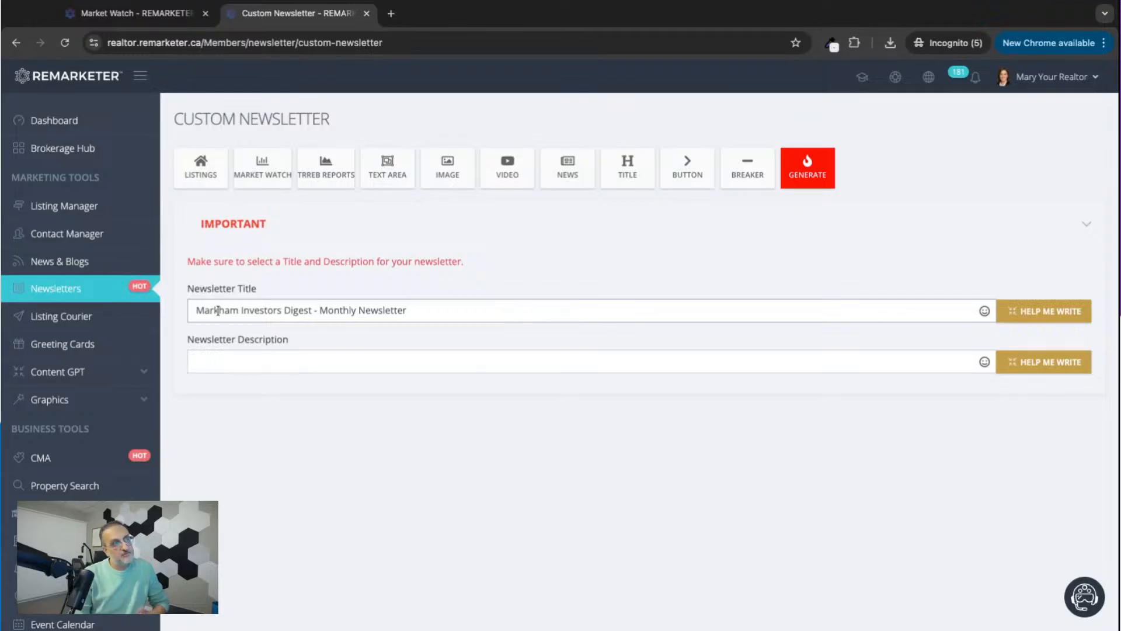
{"action": "double_click", "coordinate": [255, 310]}
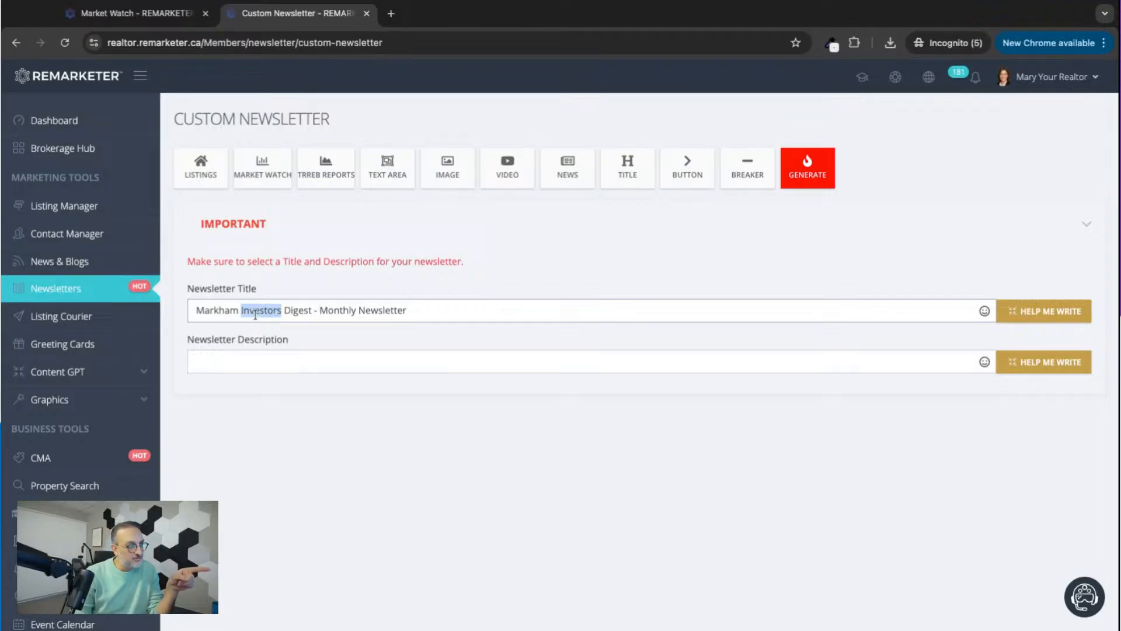
{"action": "left_click", "coordinate": [220, 310]}
{"action": "double_click", "coordinate": [219, 310]}
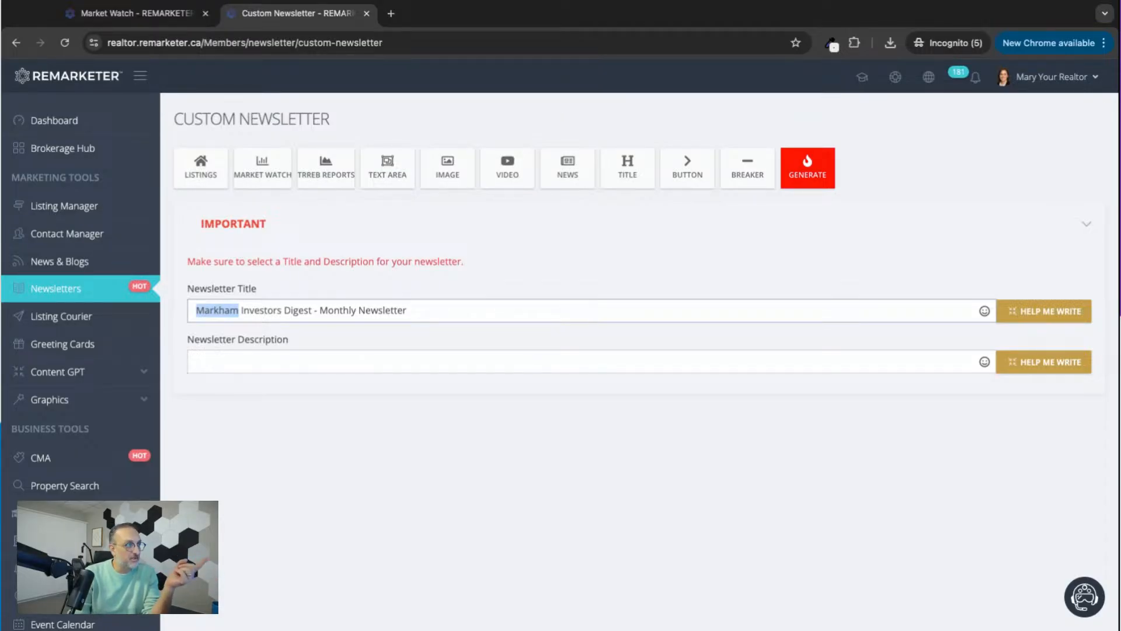
{"action": "left_click", "coordinate": [255, 310]}
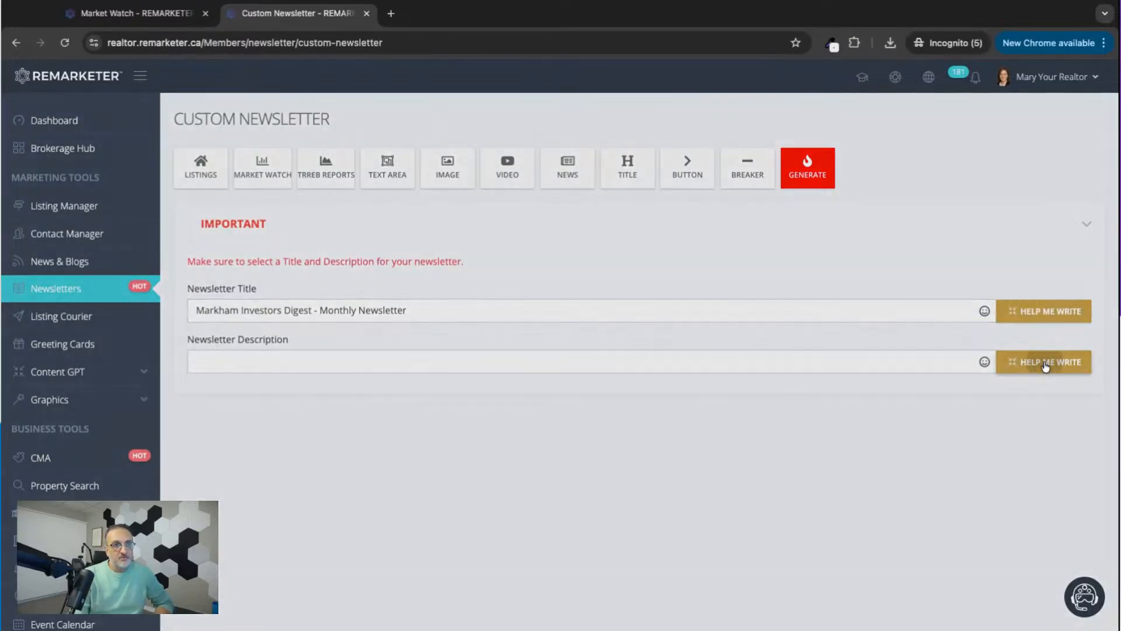
Open the AI writing wizard for the newsletter description and set the content type to "a newsletter description".
{"action": "left_click", "coordinate": [1045, 363]}
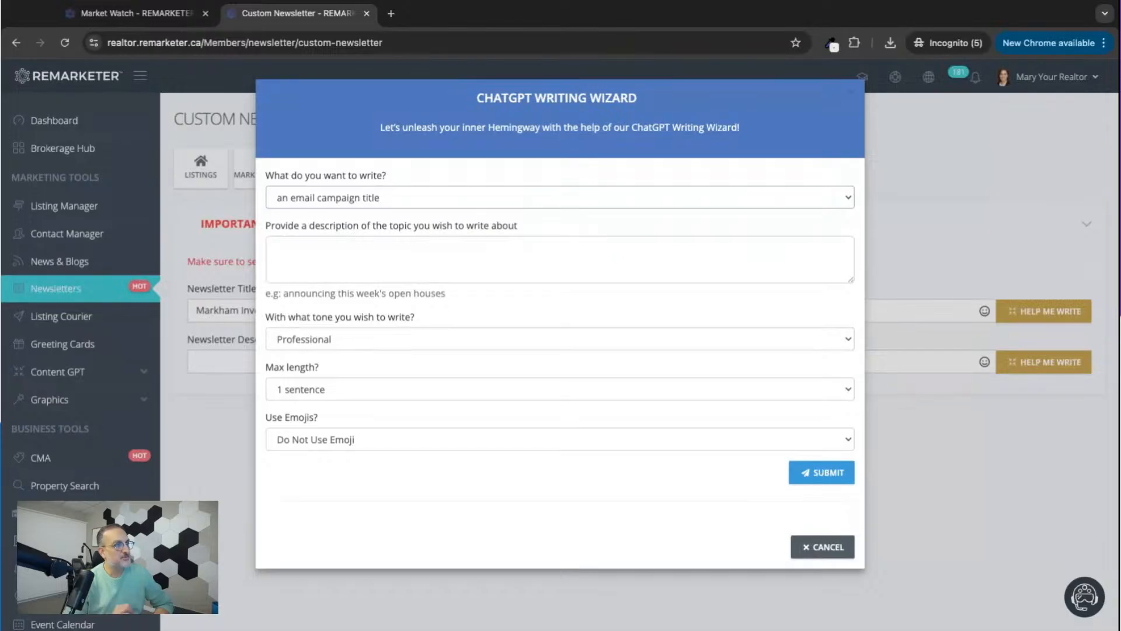
{"action": "left_click", "coordinate": [339, 293]}
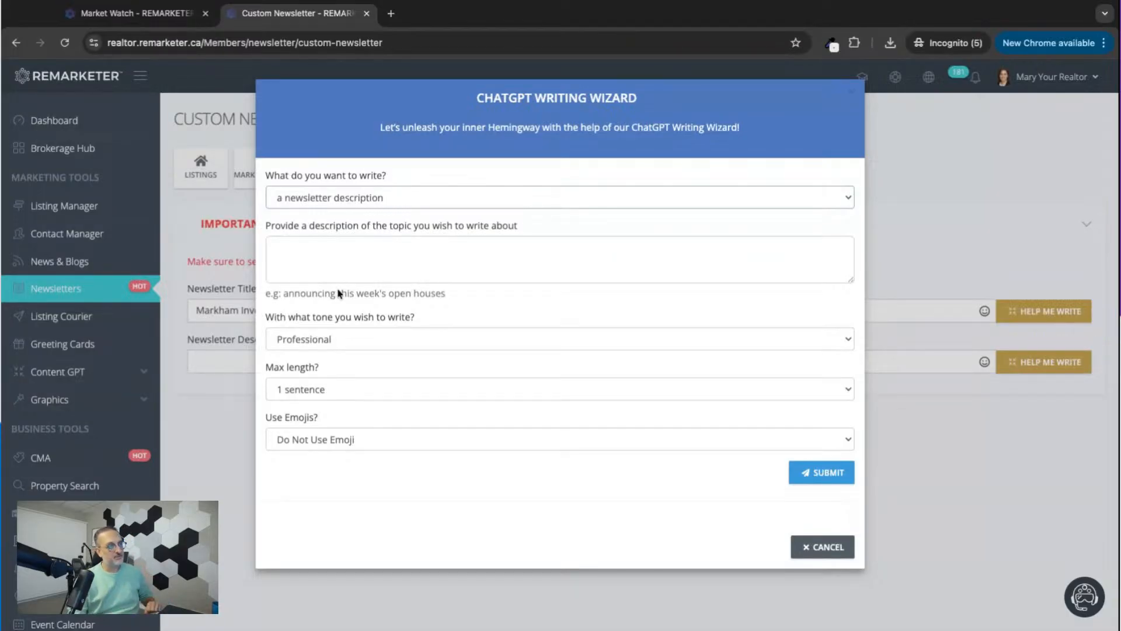
{"action": "left_click", "coordinate": [320, 244]}
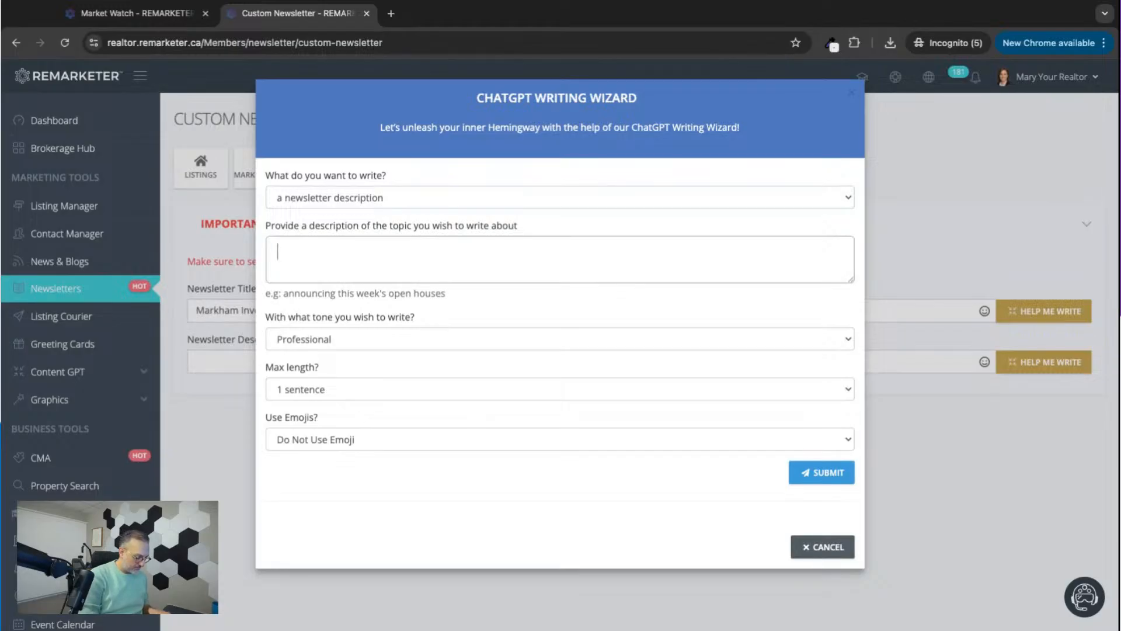
Begin the wizard's topic description with "I have prepared this month's investor newsletter".
{"action": "type", "text": "I have prepa"}
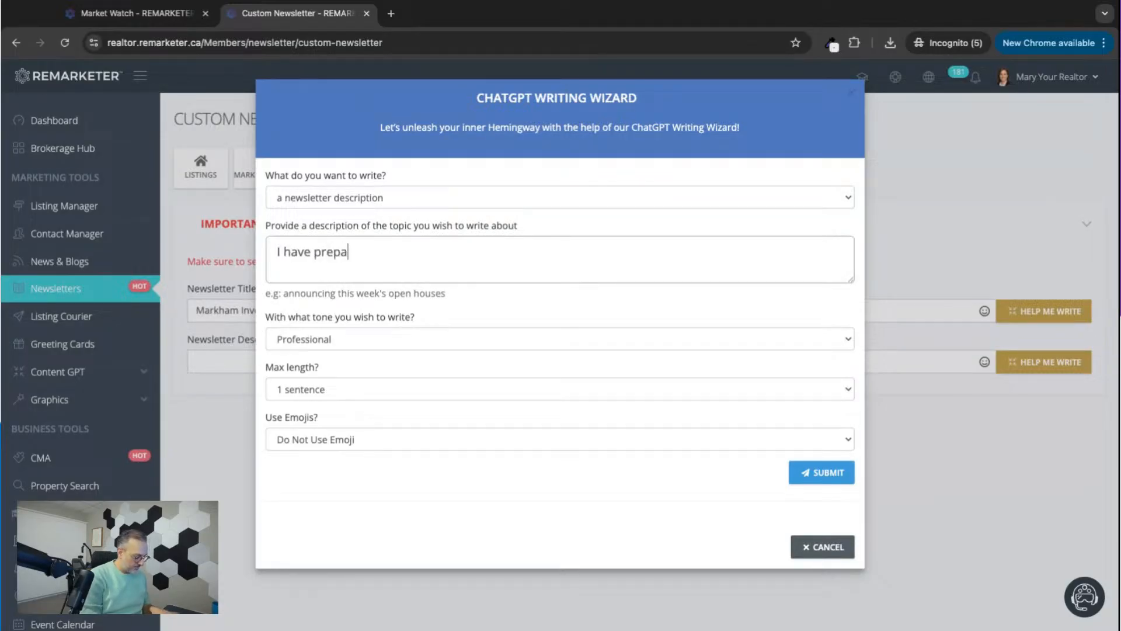
{"action": "type", "text": "red this mo"}
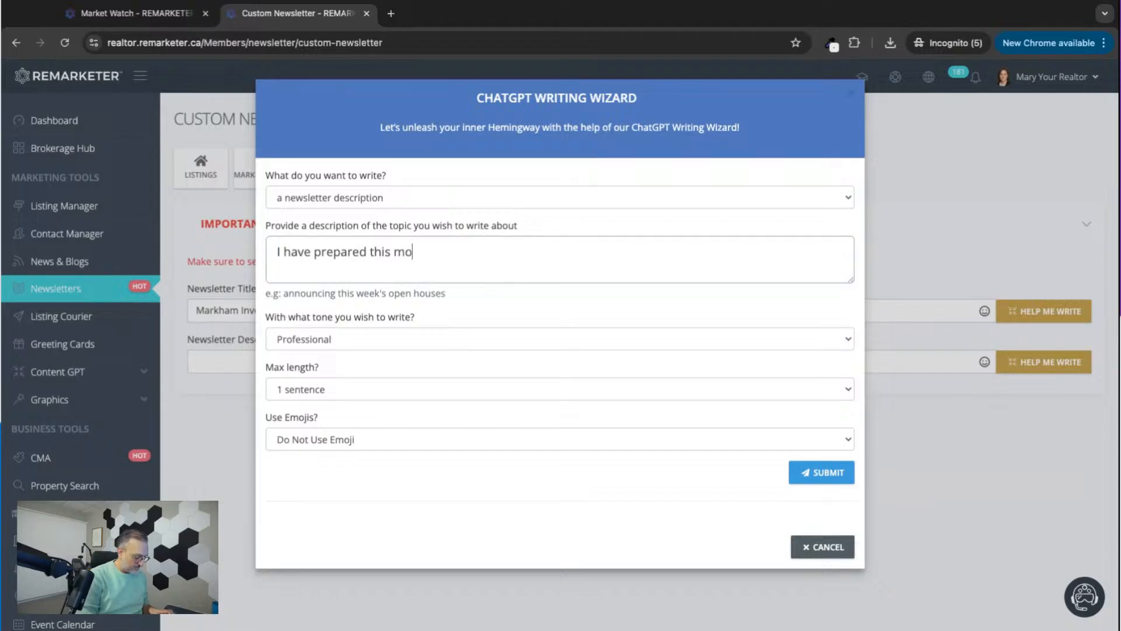
{"action": "type", "text": "nth's "}
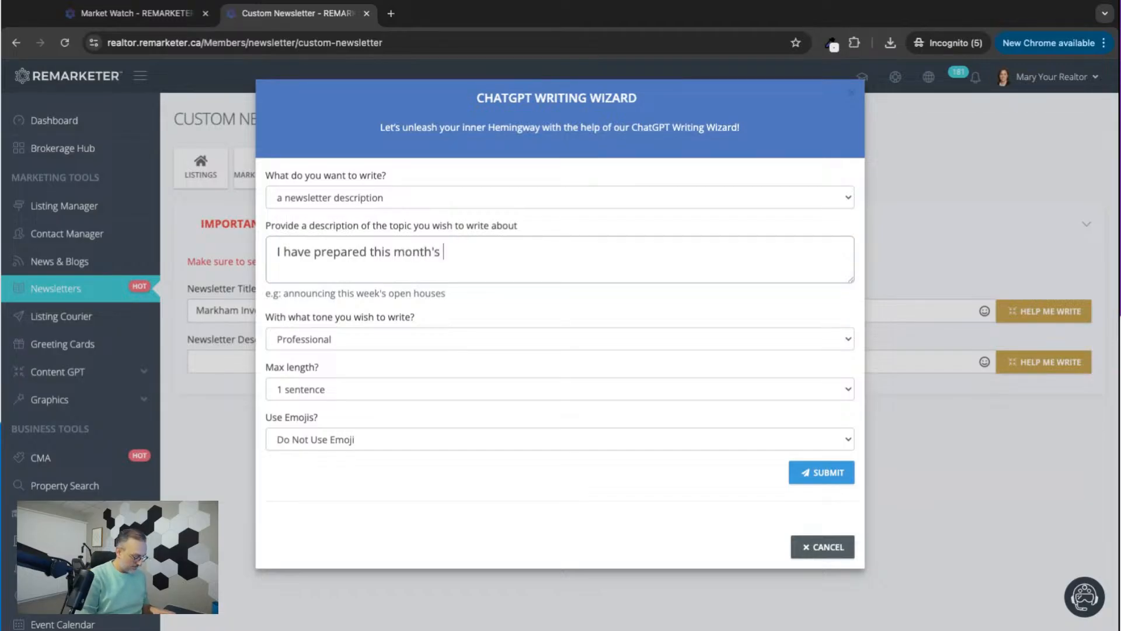
{"action": "type", "text": "inve"}
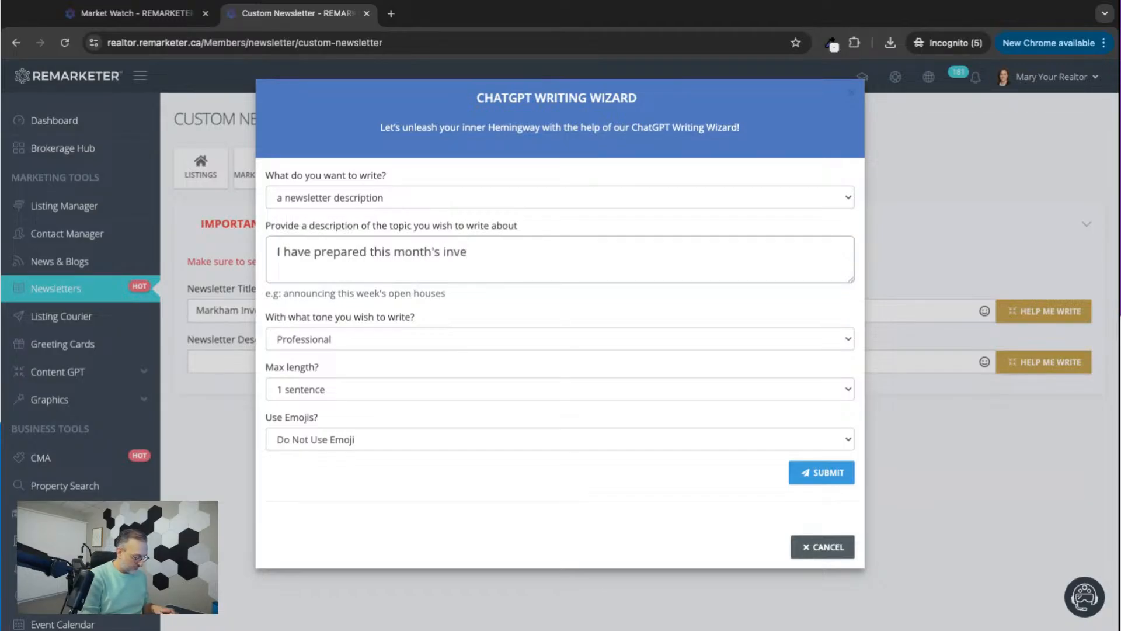
{"action": "type", "text": "stor newsletter"}
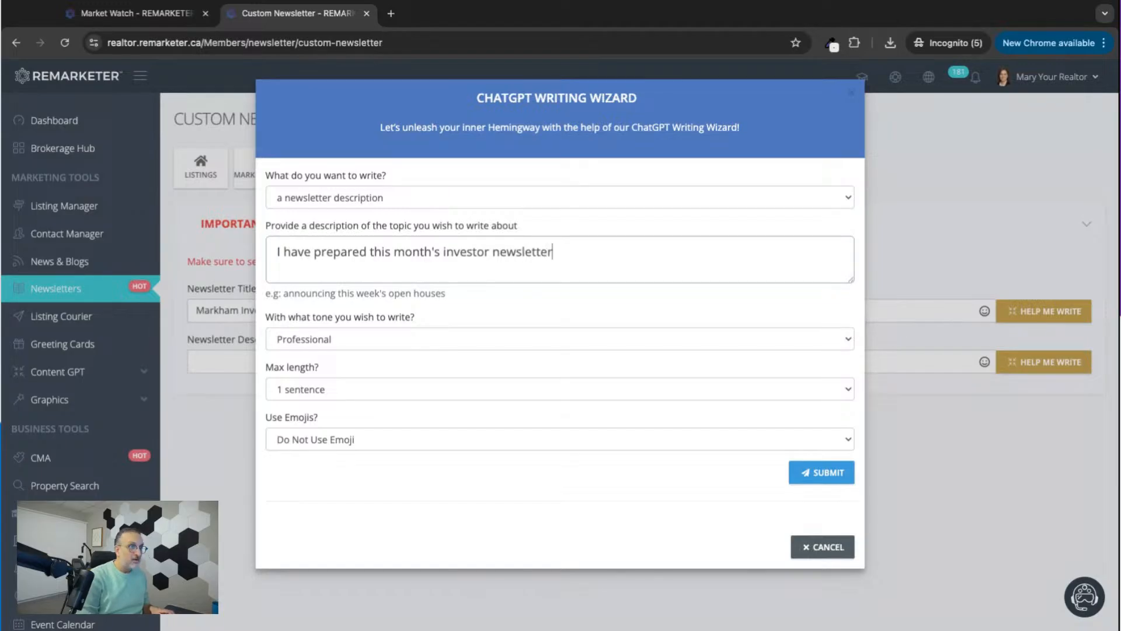
{"action": "type", "text": ". below y"}
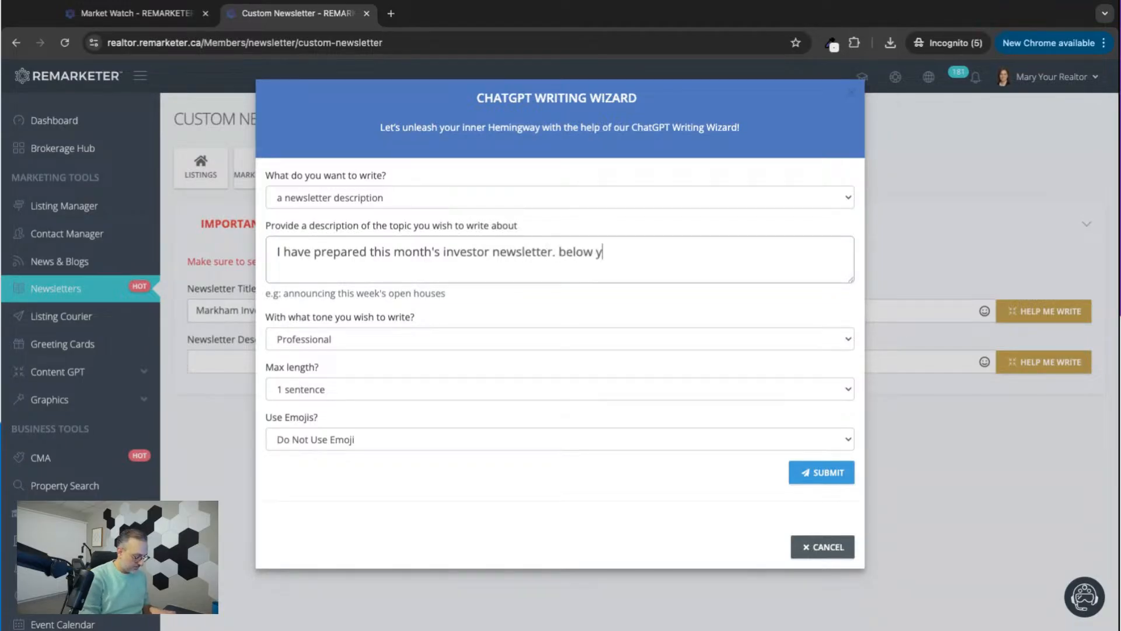
{"action": "type", "text": "ou can see the latest "}
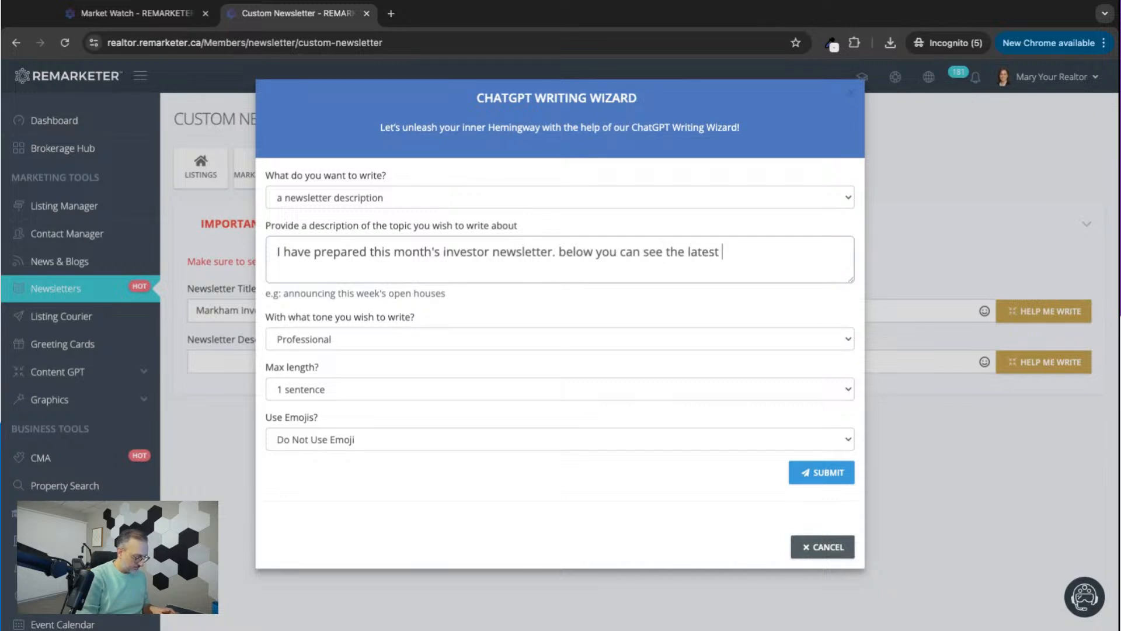
{"action": "type", "text": "market analy"}
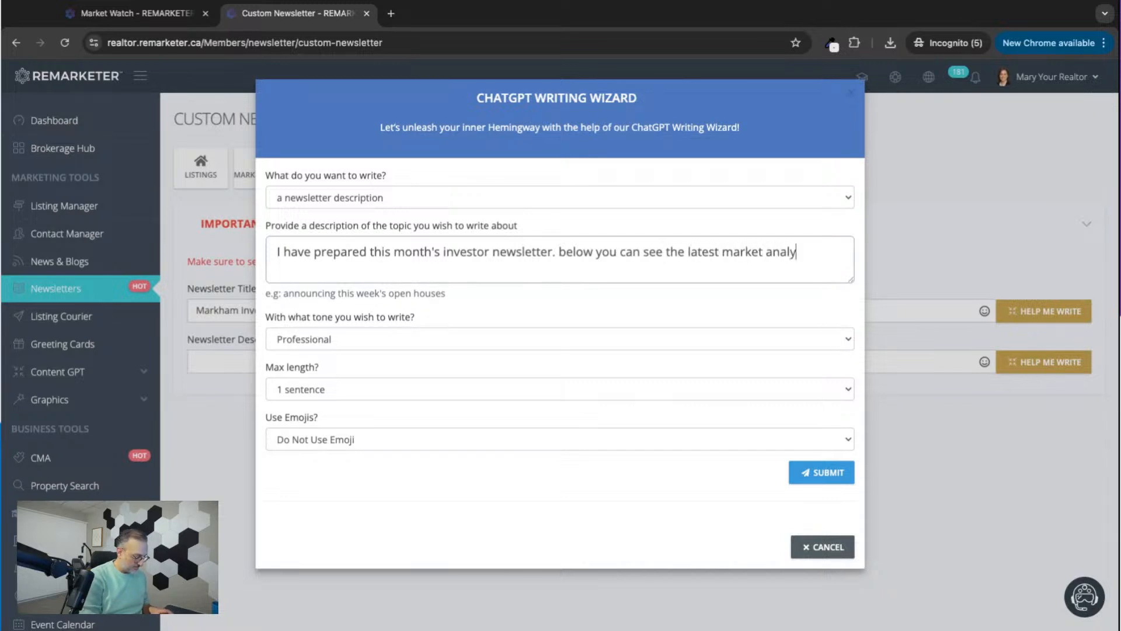
{"action": "type", "text": "sis, impor"}
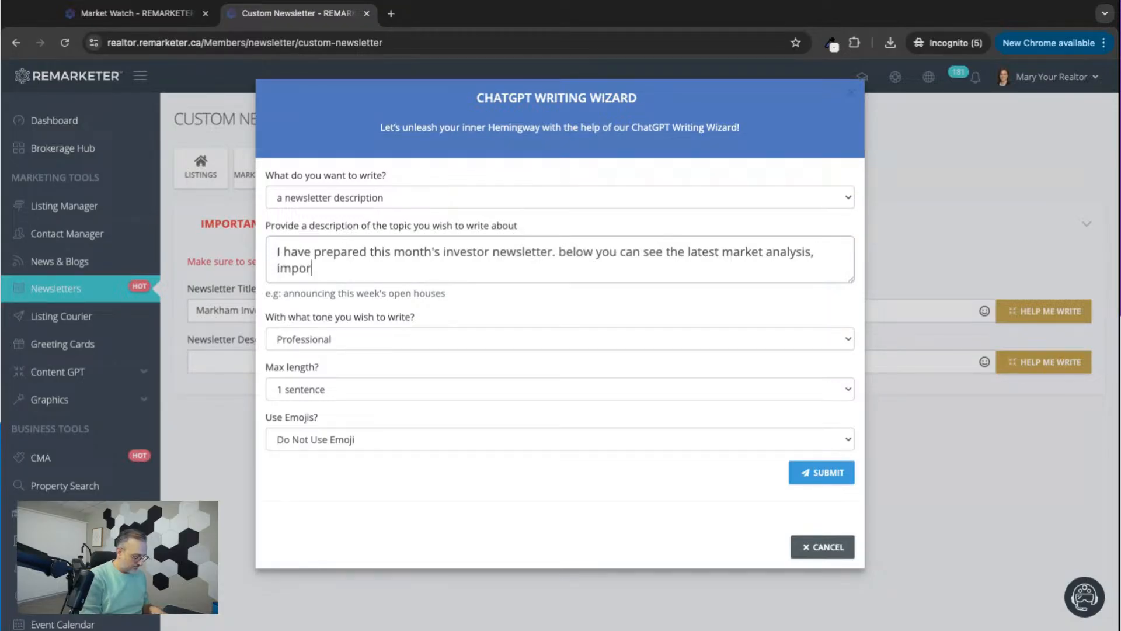
{"action": "type", "text": "tant news that interests"}
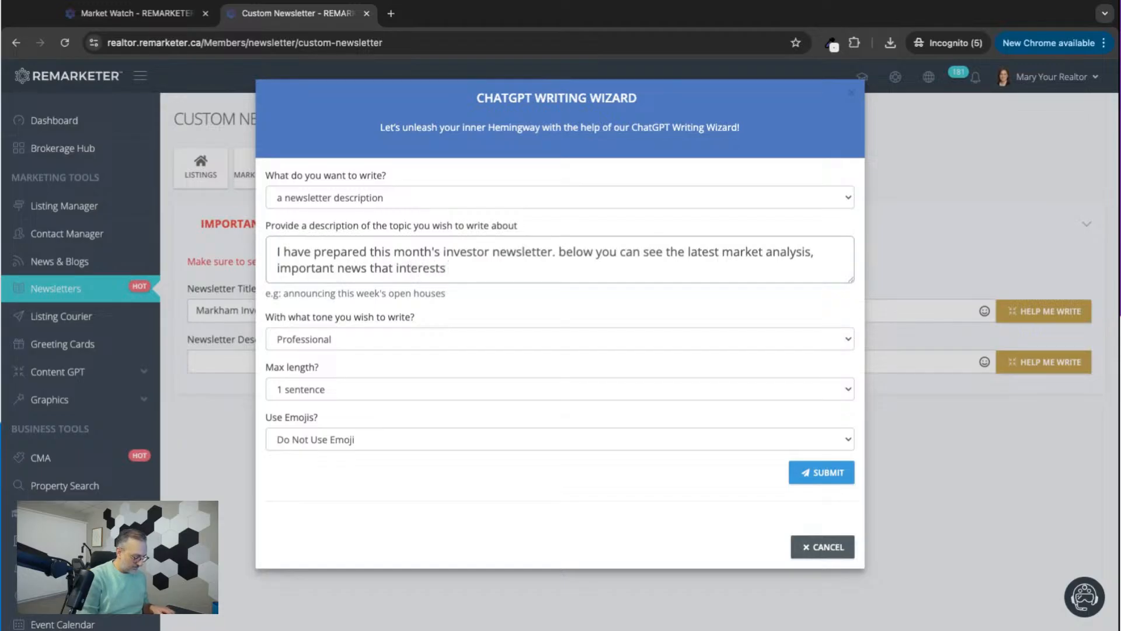
{"action": "type", "text": " investors"}
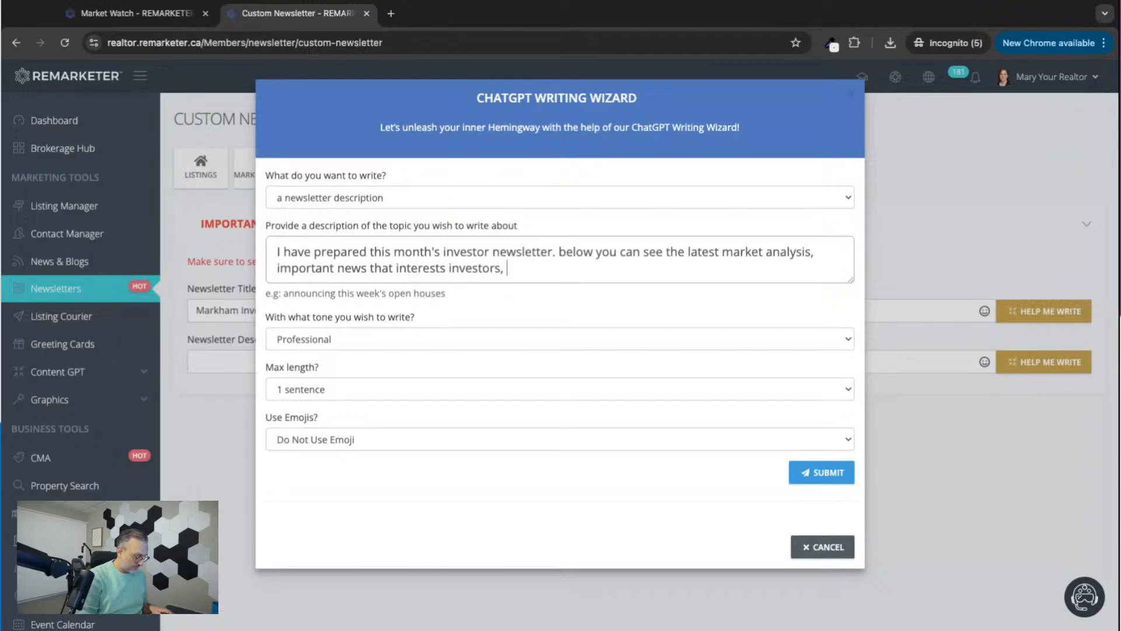
{"action": "type", "text": ", and "}
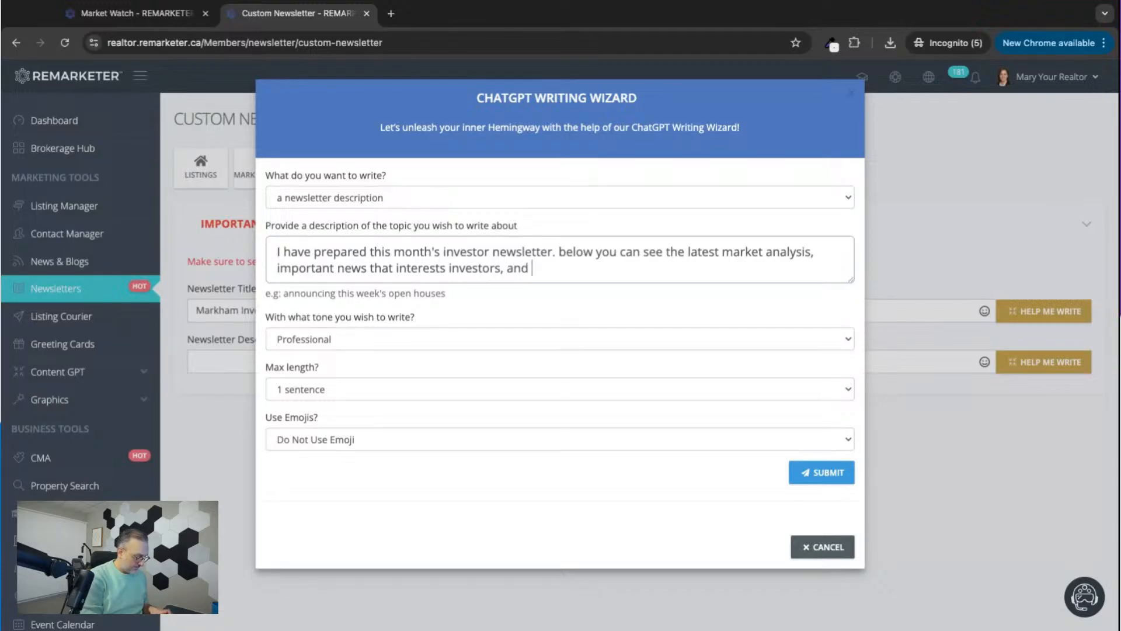
{"action": "type", "text": "the"}
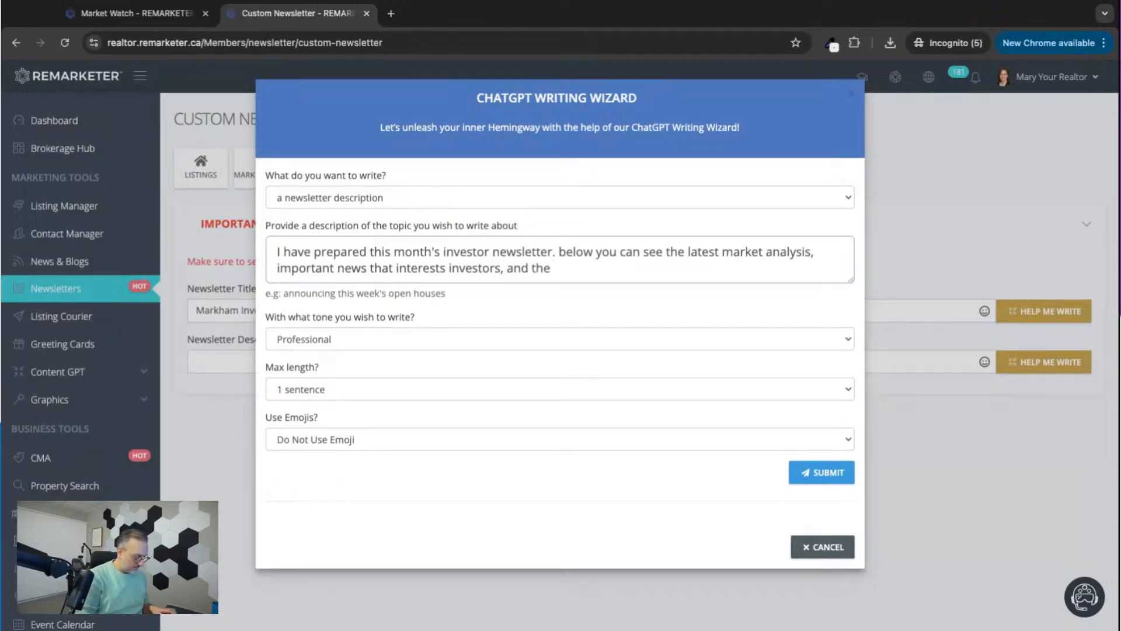
{"action": "type", "text": " investment property on"}
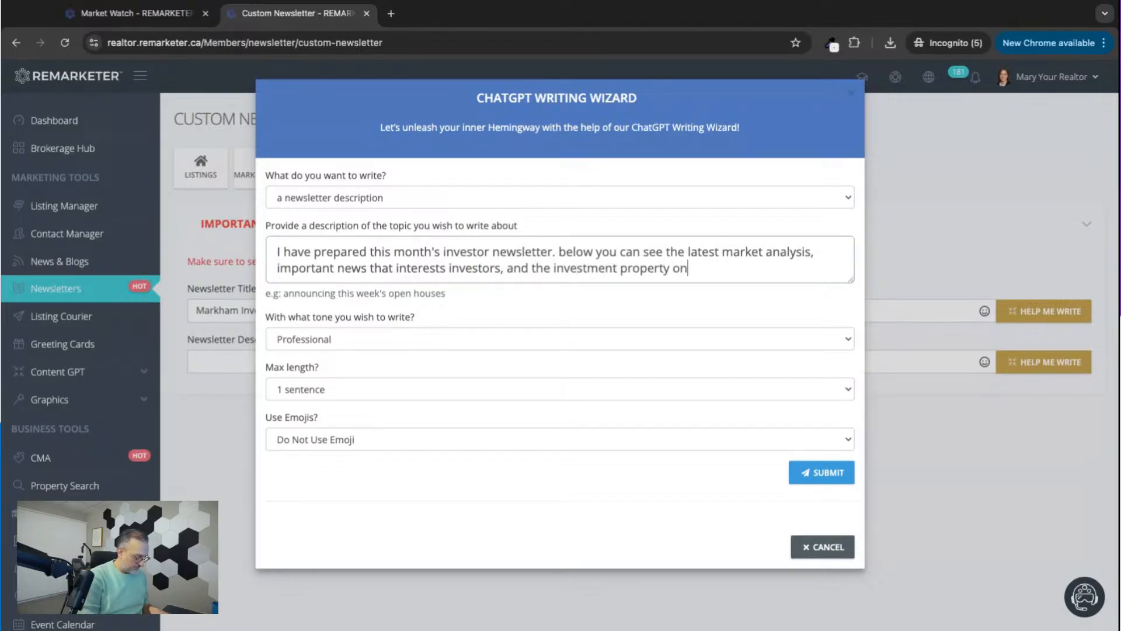
Continue the topic description with "below you can see the latest market analysis, important news that interests investors, and the investment property of the month.".
{"action": "key", "text": "BackSpace"}
{"action": "type", "text": "f the month"}
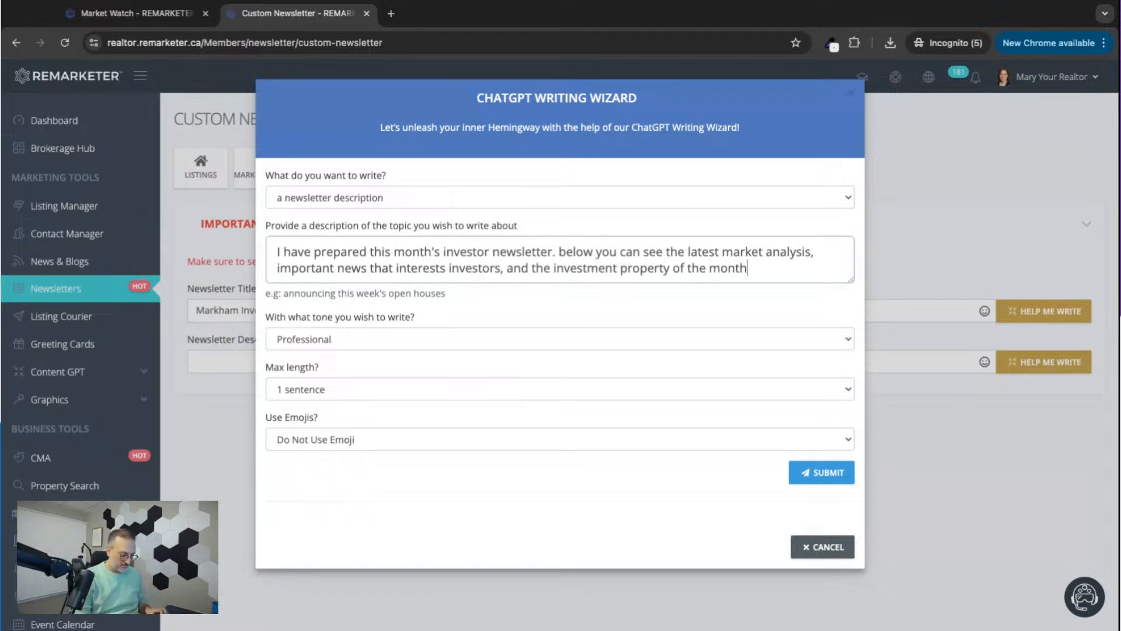
{"action": "type", "text": ". "}
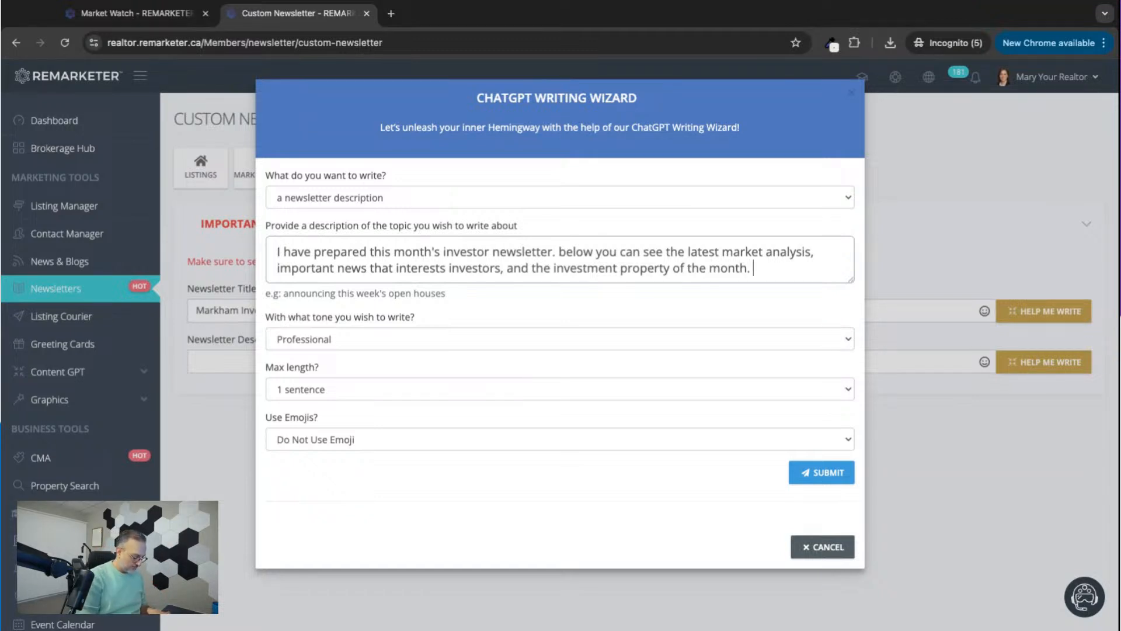
{"action": "type", "text": "Contact me"}
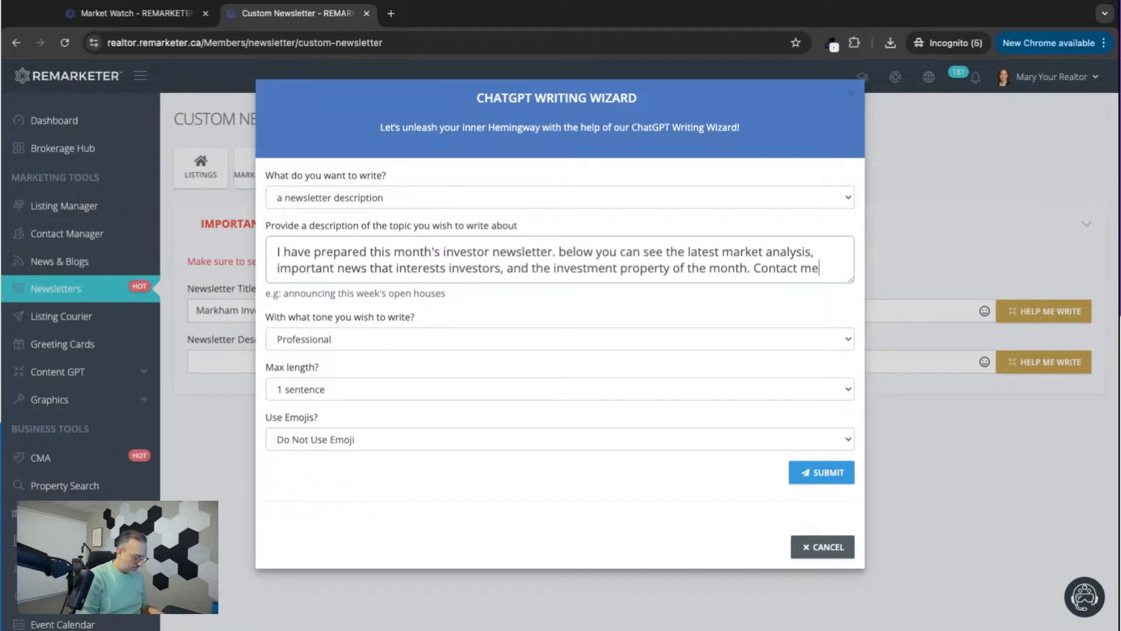
{"action": "type", "text": " if you have a"}
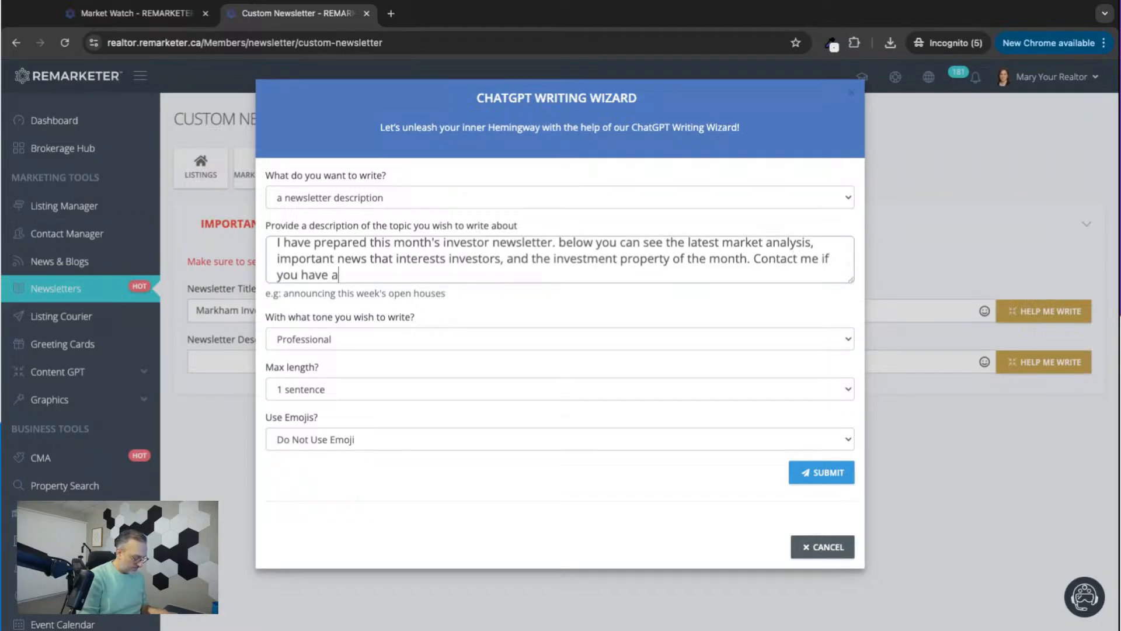
{"action": "type", "text": "ny questions."}
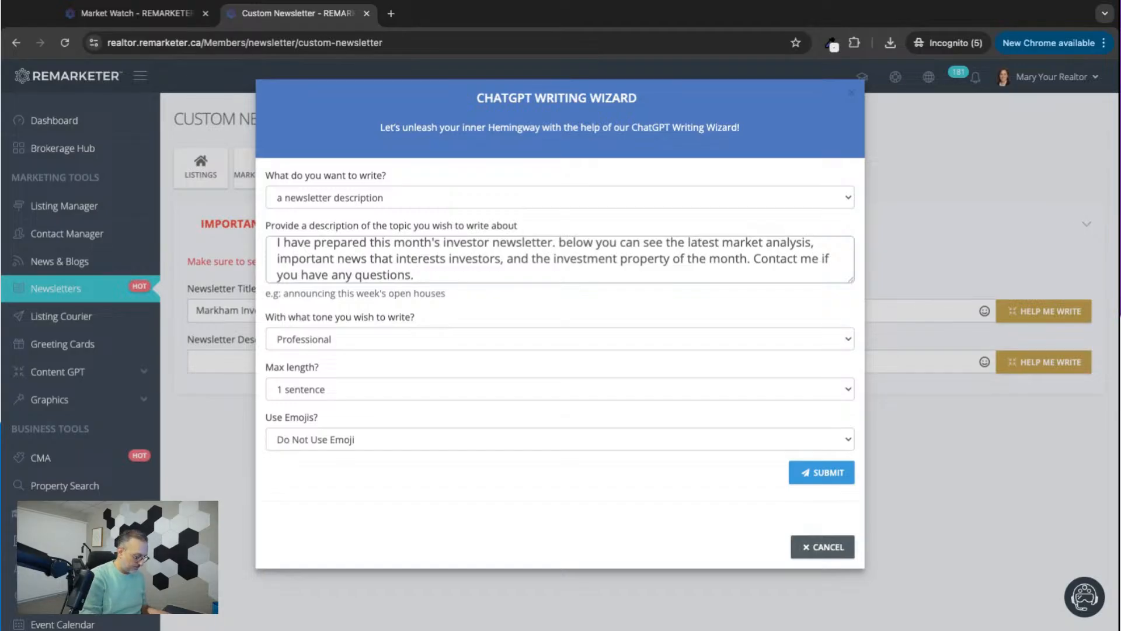
{"action": "type", "text": " I have a l"}
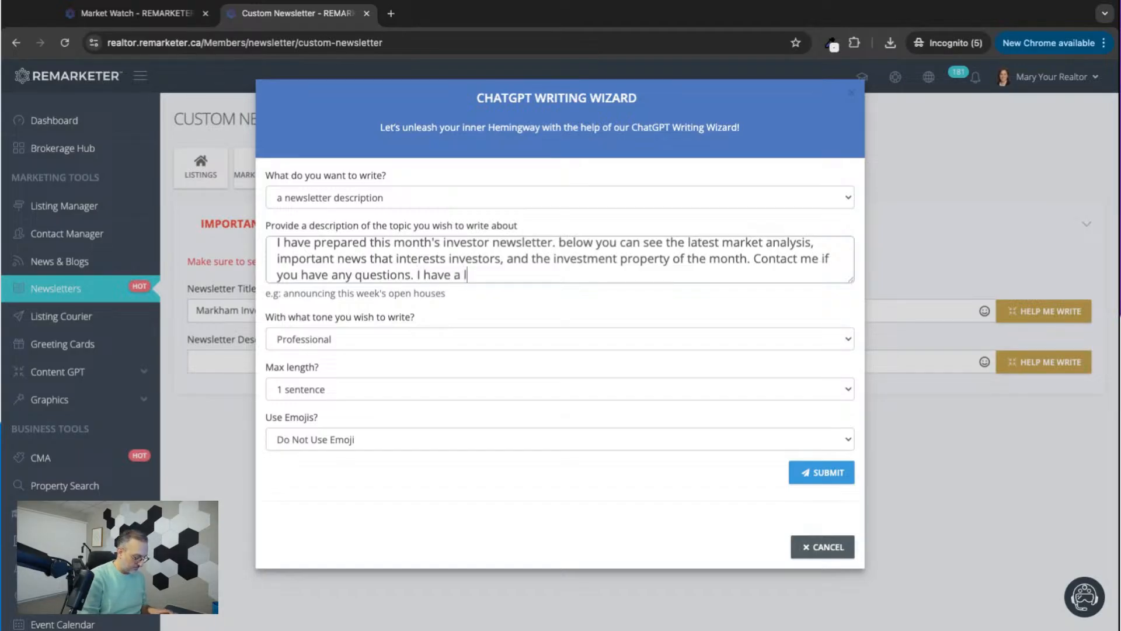
{"action": "type", "text": "ot to of"}
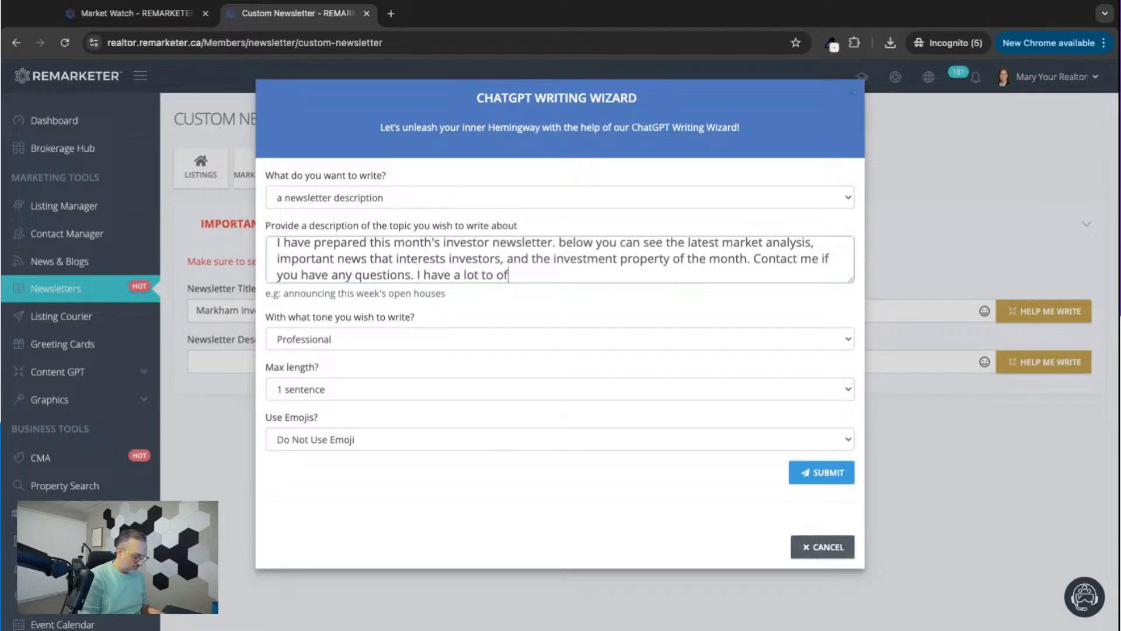
{"action": "type", "text": "fer if you are inete"}
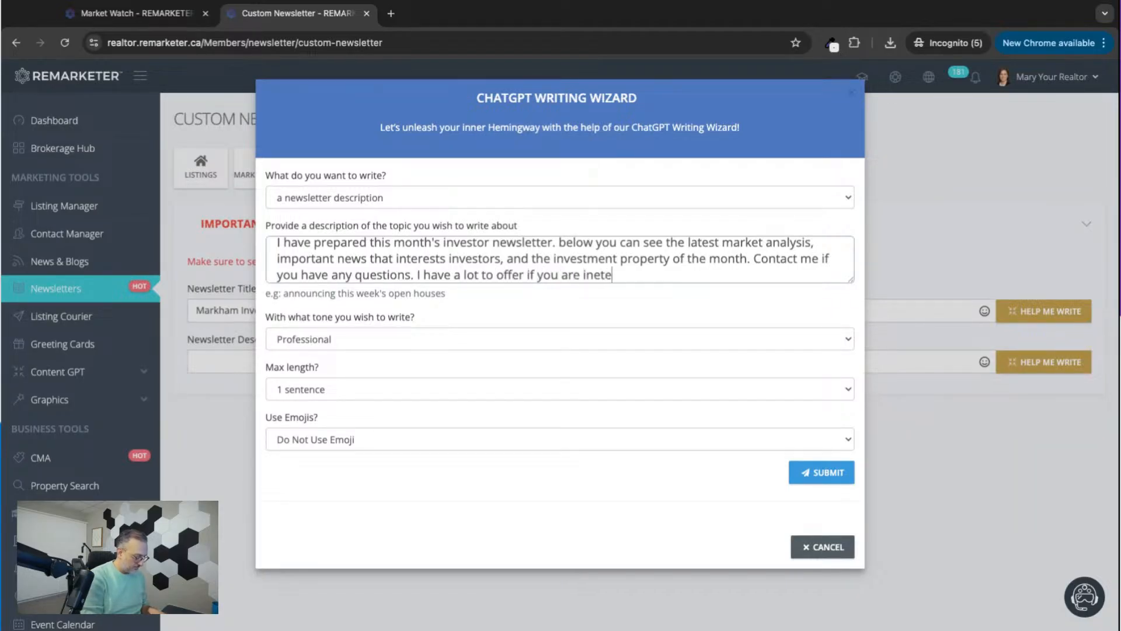
{"action": "type", "text": "sted in rela"}
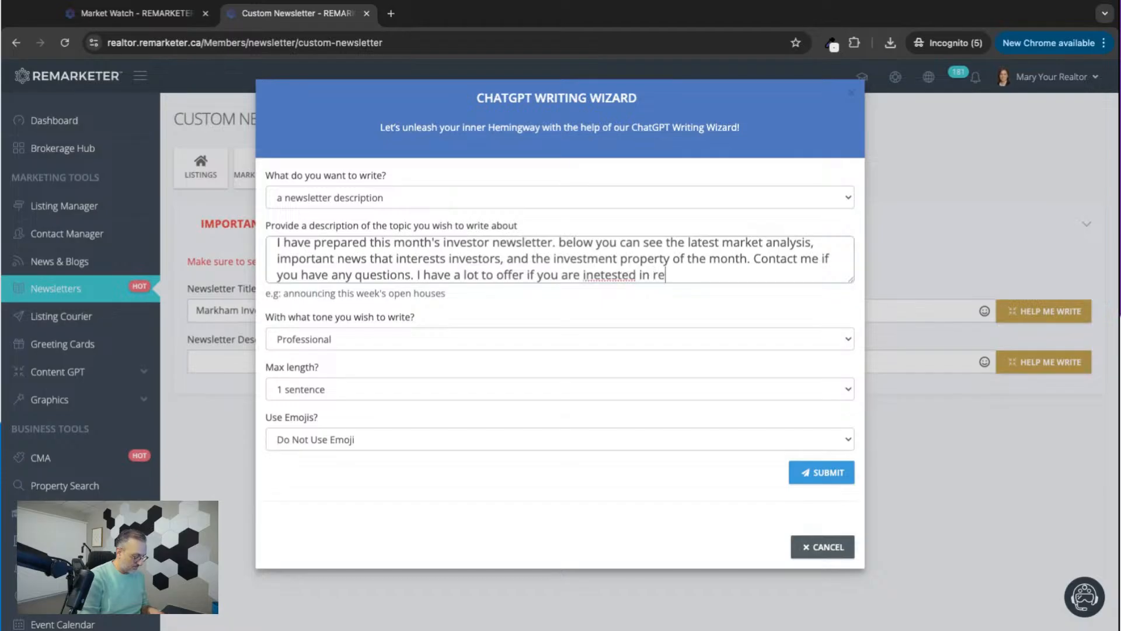
Finish the topic description with "Contact me if you have any questions. I have a lot to offer if you are inetested in real estate investment".
{"action": "key", "text": "BackSpace"}
{"action": "key", "text": "BackSpace"}
{"action": "type", "text": "al estate investment"}
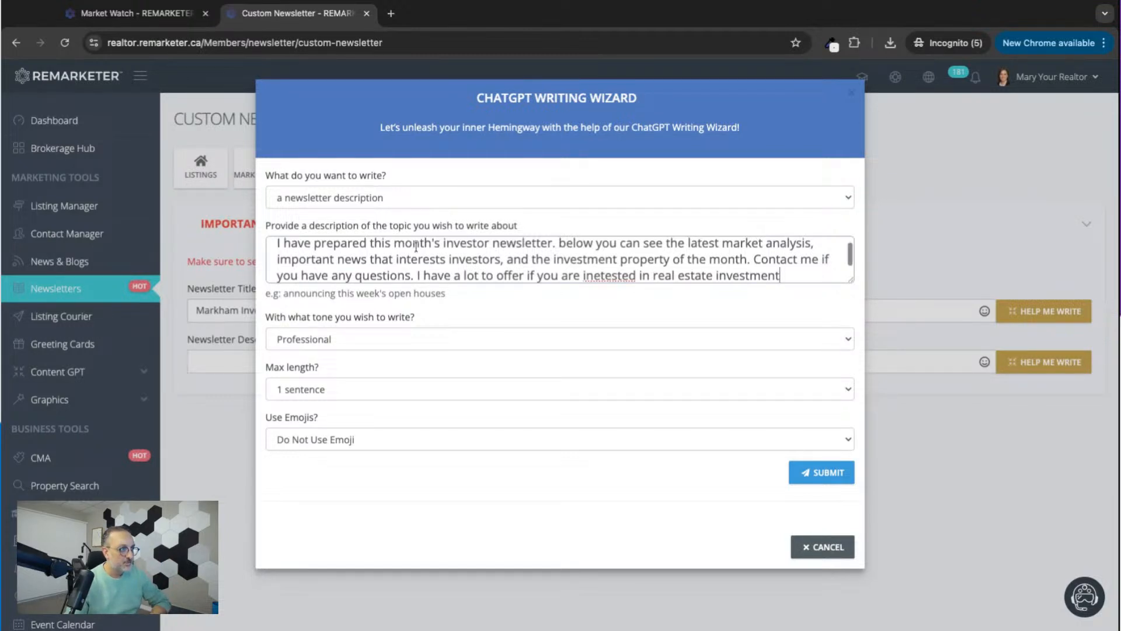
{"action": "scroll", "coordinate": [443, 251], "scroll_direction": "down", "scroll_amount": 1}
{"action": "scroll", "coordinate": [416, 246], "scroll_direction": "up", "scroll_amount": 2}
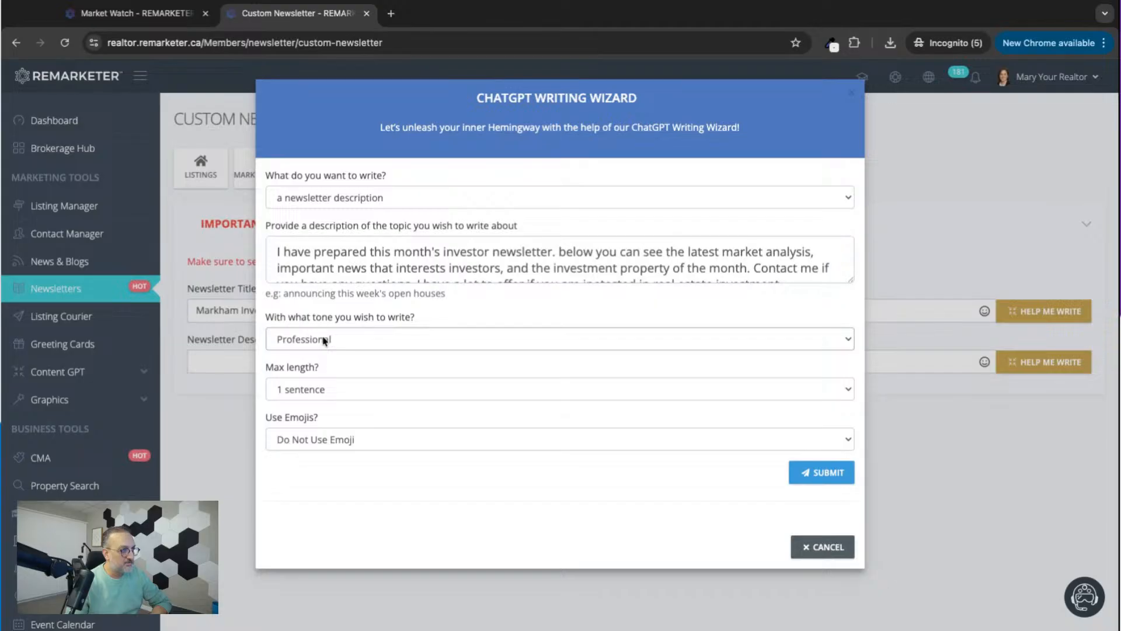
Generate the description with an Informal tone and a maximum length of 1 paragraph.
{"action": "left_click", "coordinate": [300, 343]}
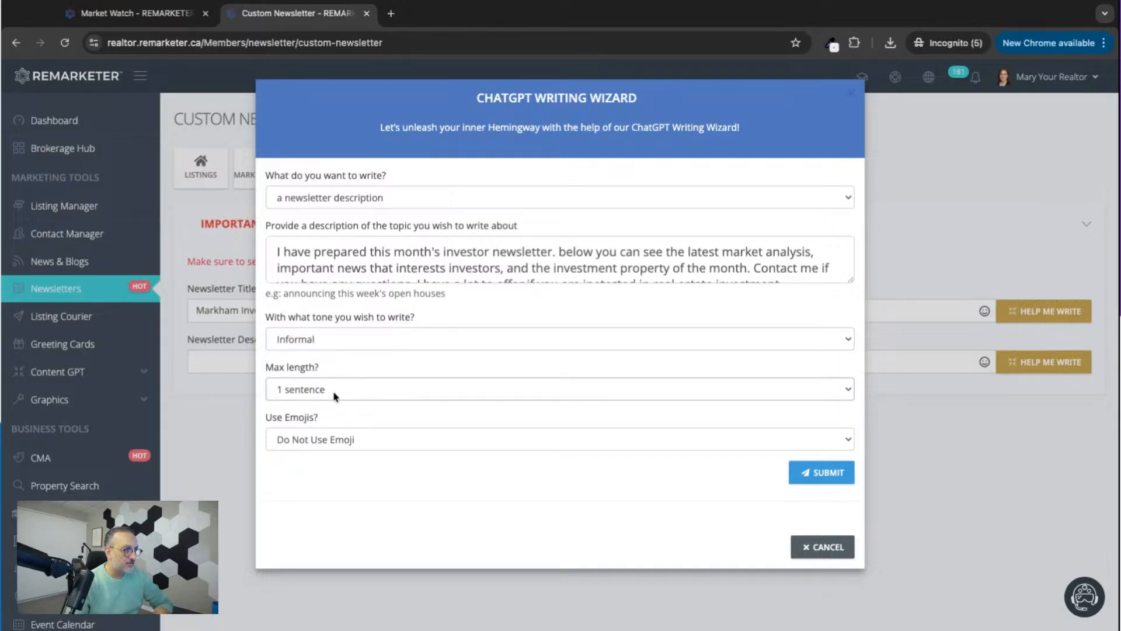
{"action": "left_click", "coordinate": [328, 421]}
{"action": "left_click", "coordinate": [831, 475]}
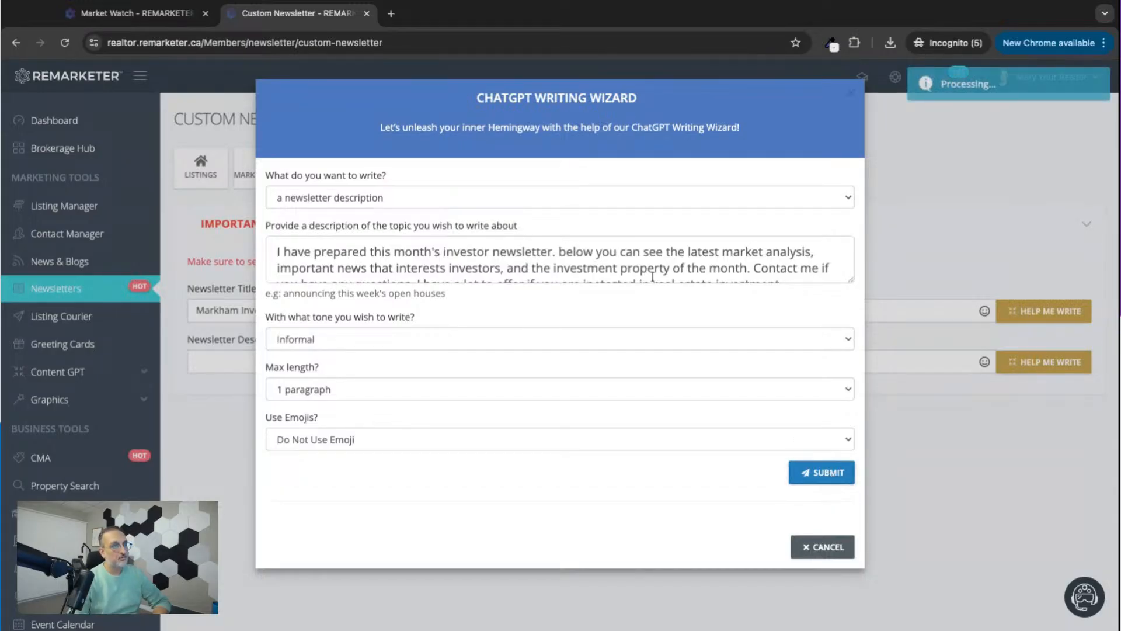
Enlarge the GPT response box to review the generated paragraph and use it as the newsletter description.
{"action": "scroll", "coordinate": [608, 269], "scroll_direction": "down", "scroll_amount": 2}
{"action": "scroll", "coordinate": [608, 269], "scroll_direction": "up", "scroll_amount": 2}
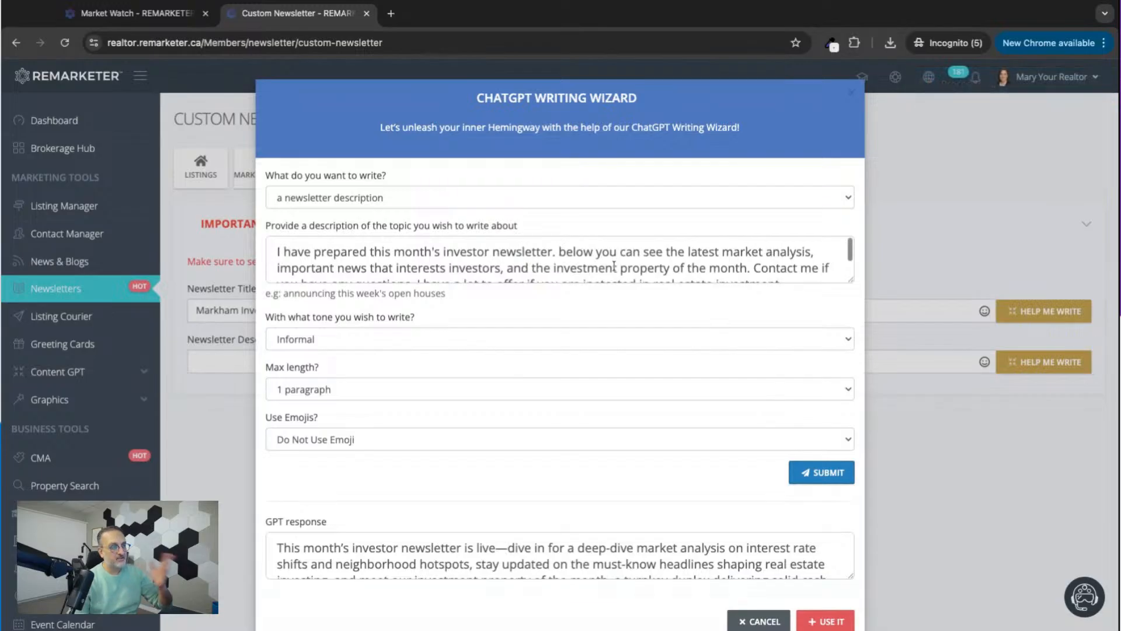
{"action": "scroll", "coordinate": [607, 526], "scroll_direction": "down", "scroll_amount": 1}
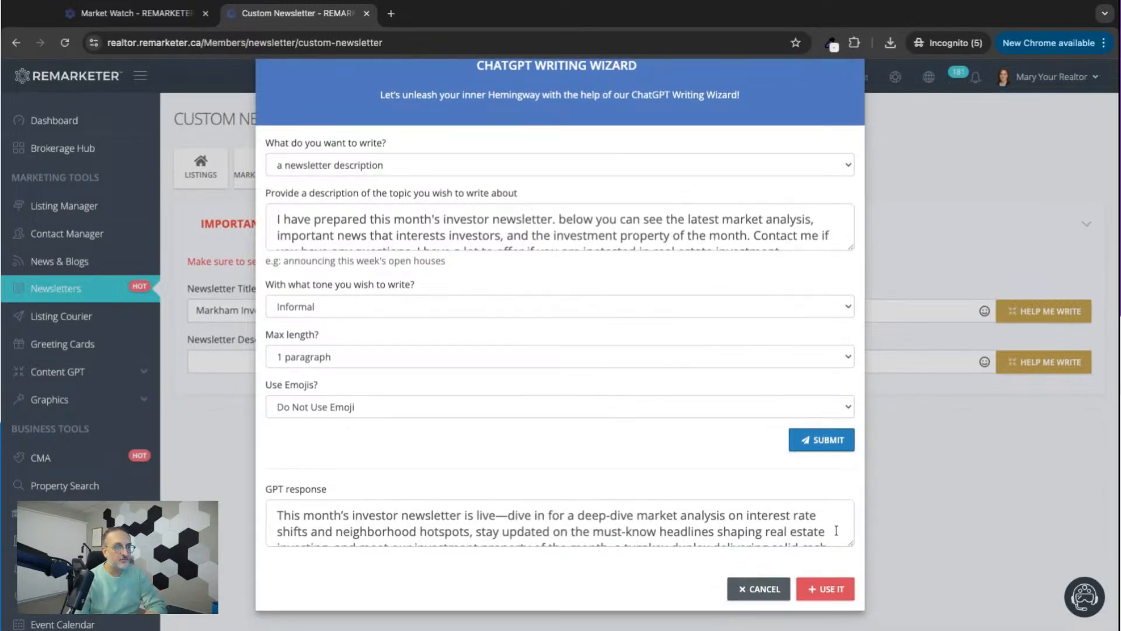
{"action": "left_click_drag", "start_coordinate": [850, 544], "coordinate": [841, 588]}
{"action": "scroll", "coordinate": [742, 571], "scroll_direction": "down", "scroll_amount": 1}
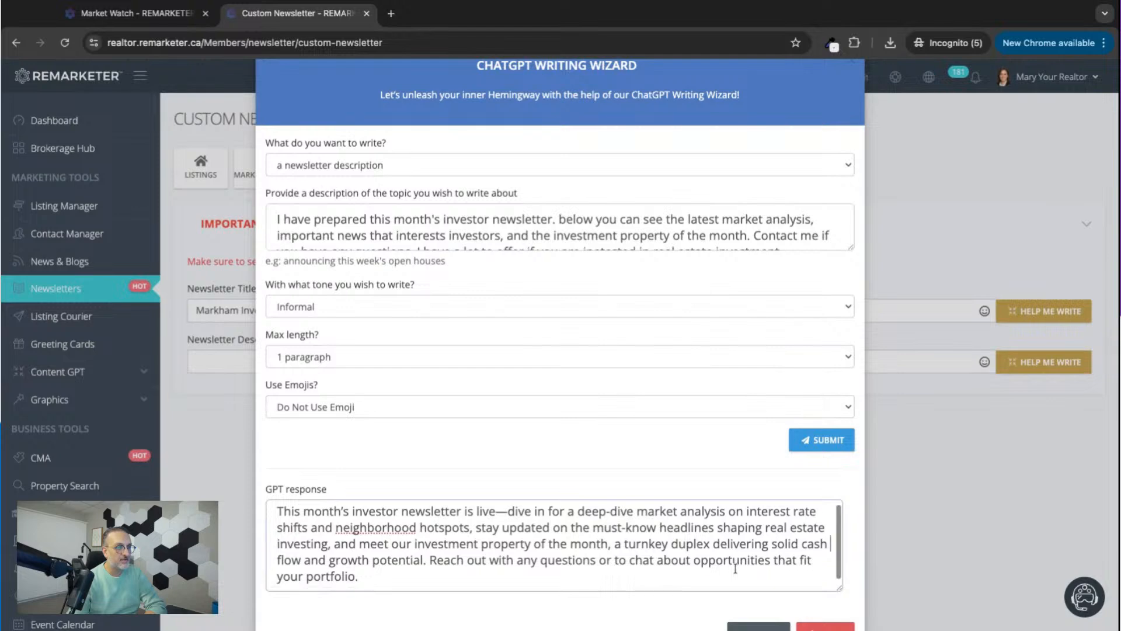
{"action": "left_click", "coordinate": [821, 625]}
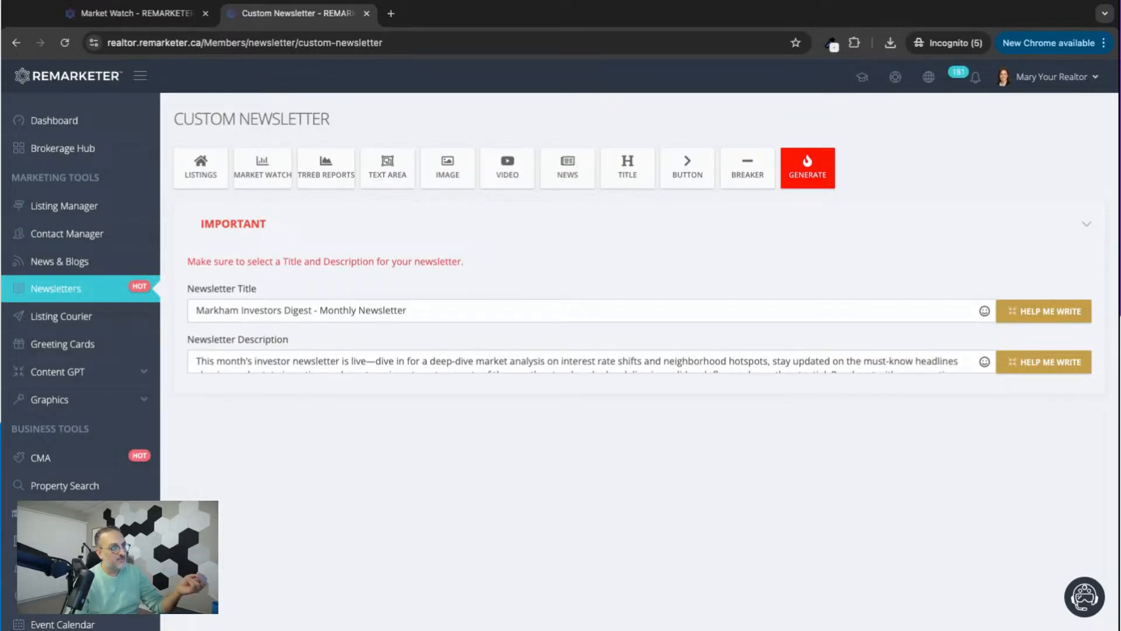
Add a Market Watch section for the city of Markham to the newsletter.
{"action": "left_click", "coordinate": [258, 175]}
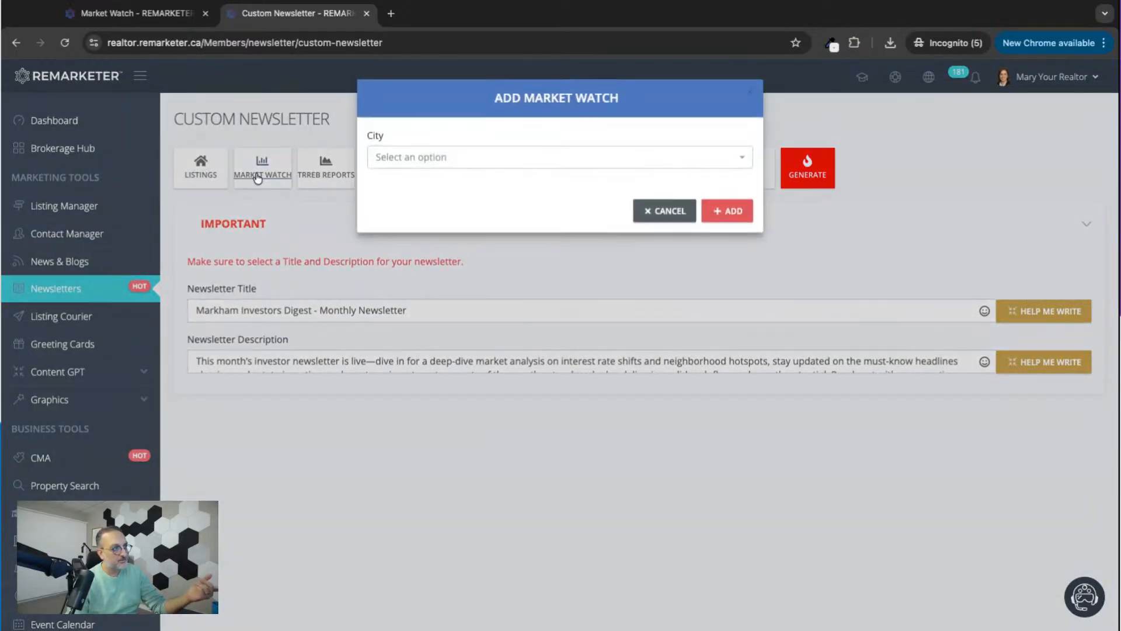
{"action": "left_click", "coordinate": [387, 160]}
{"action": "type", "text": "ma"}
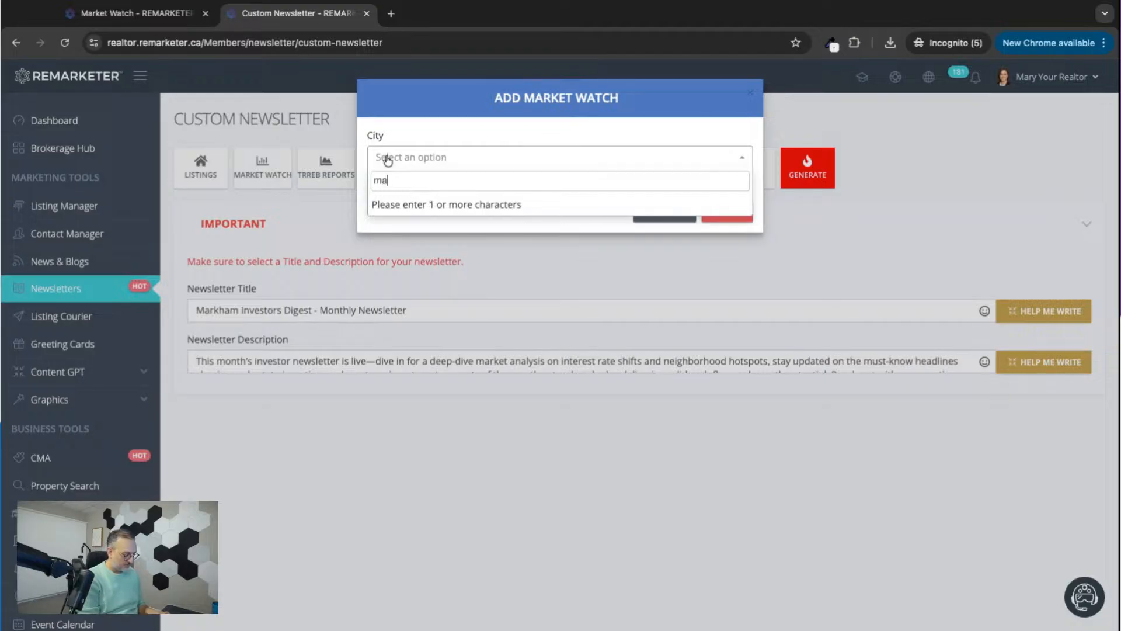
{"action": "type", "text": "rkham"}
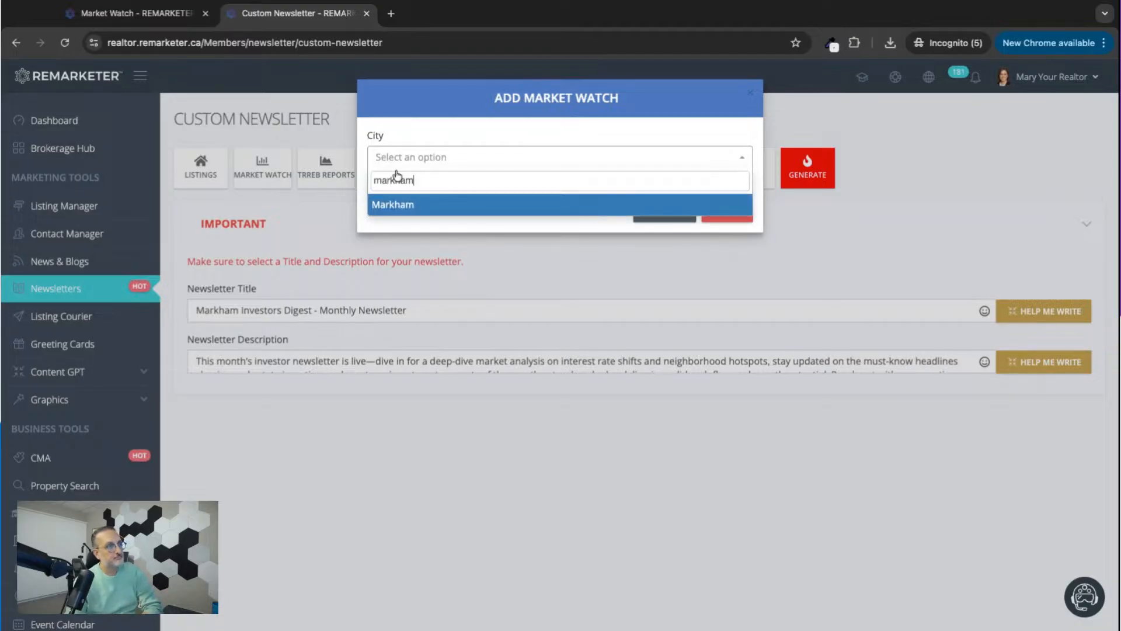
{"action": "left_click", "coordinate": [399, 206]}
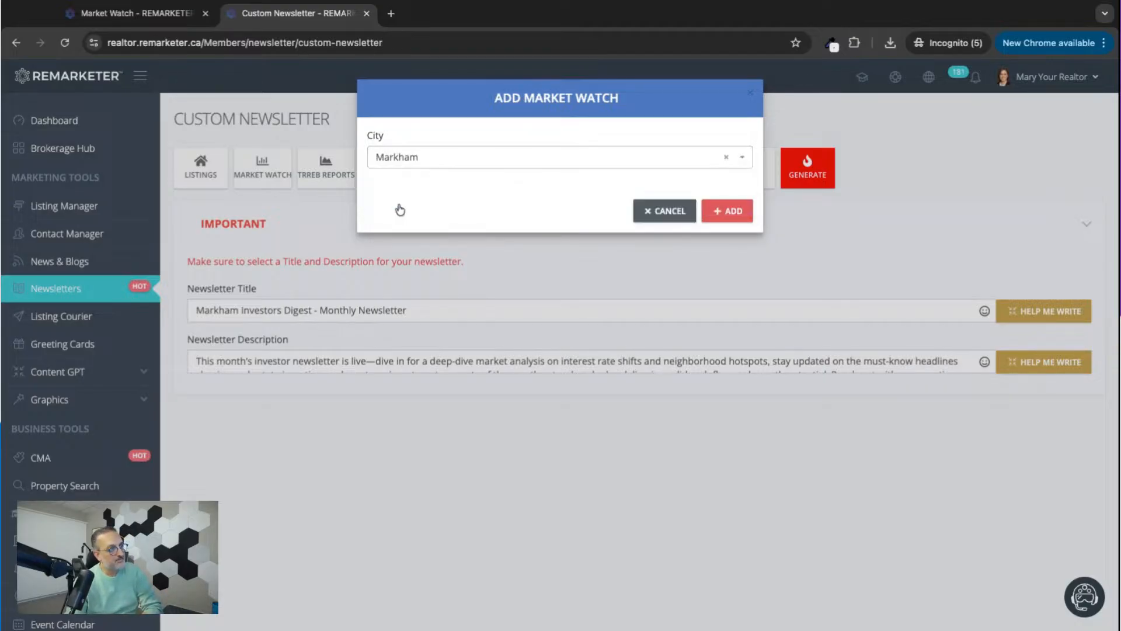
{"action": "left_click", "coordinate": [725, 216]}
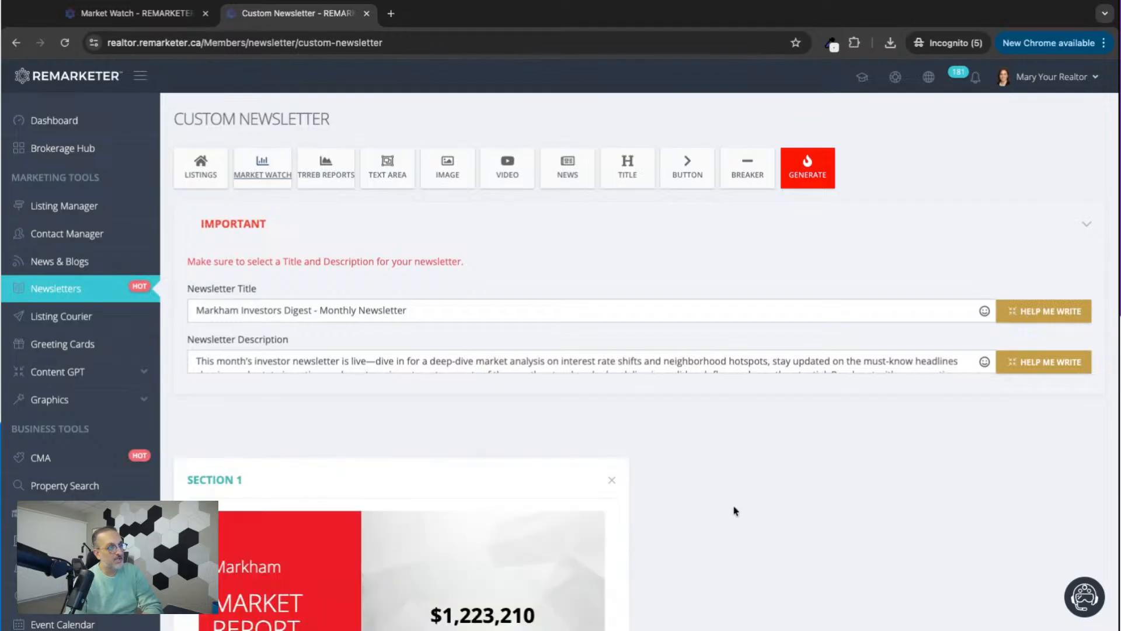
{"action": "scroll", "coordinate": [735, 511], "scroll_direction": "down", "scroll_amount": 10}
{"action": "scroll", "coordinate": [735, 511], "scroll_direction": "up", "scroll_amount": 5}
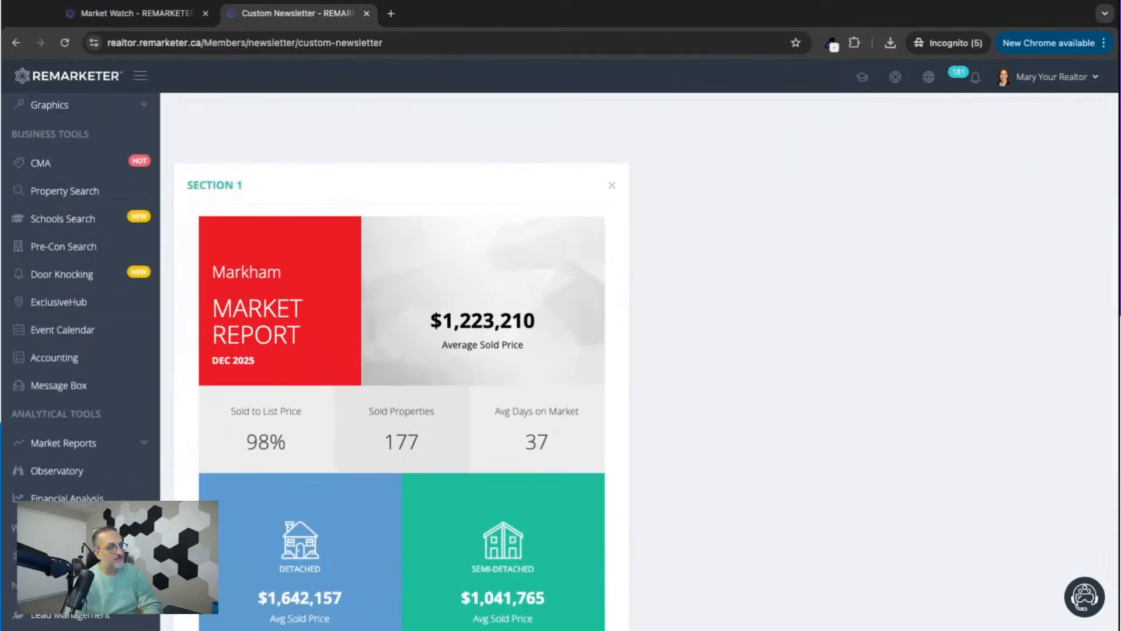
{"action": "scroll", "coordinate": [634, 359], "scroll_direction": "up", "scroll_amount": 3}
{"action": "scroll", "coordinate": [633, 360], "scroll_direction": "up", "scroll_amount": 3}
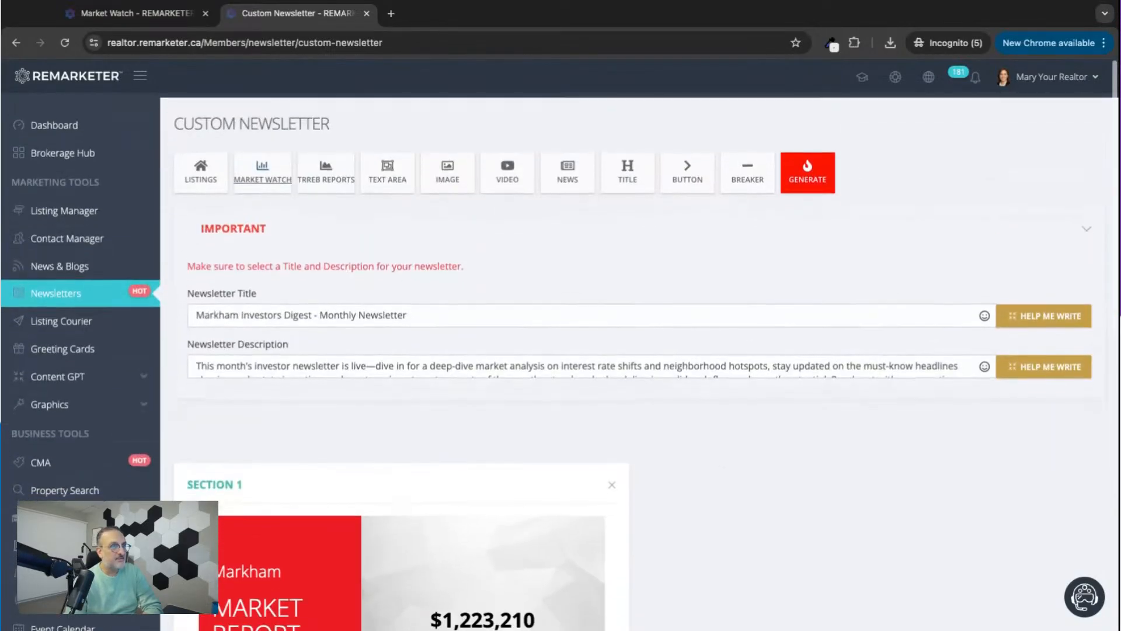
Add a title section with the header "Markham Investors' Market Update" and no sub header.
{"action": "left_click", "coordinate": [624, 166]}
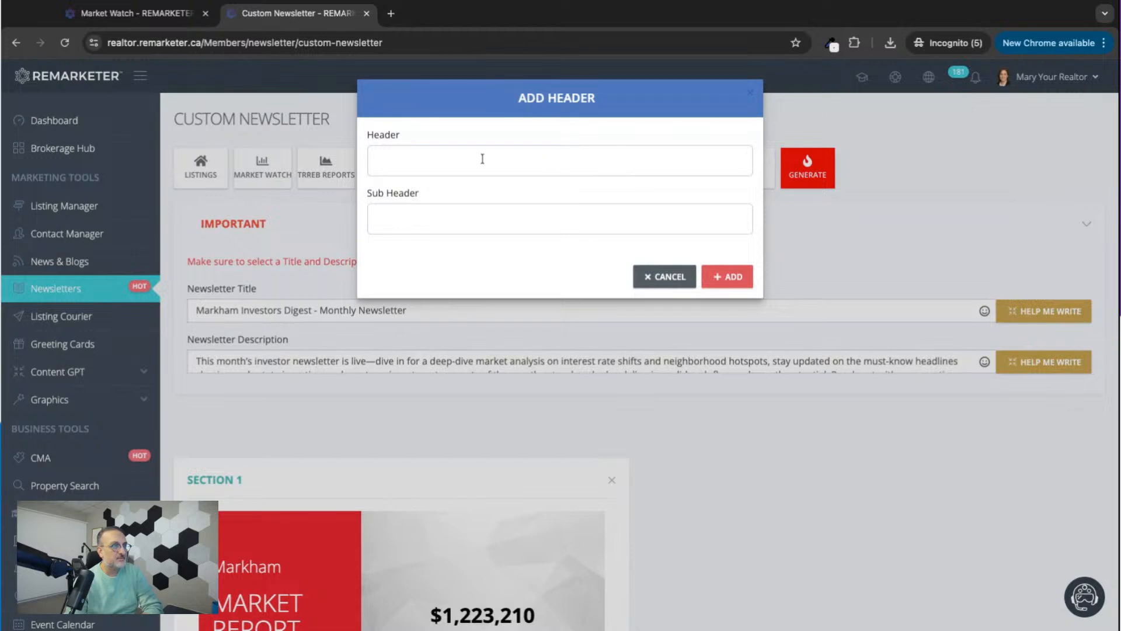
{"action": "left_click", "coordinate": [482, 160]}
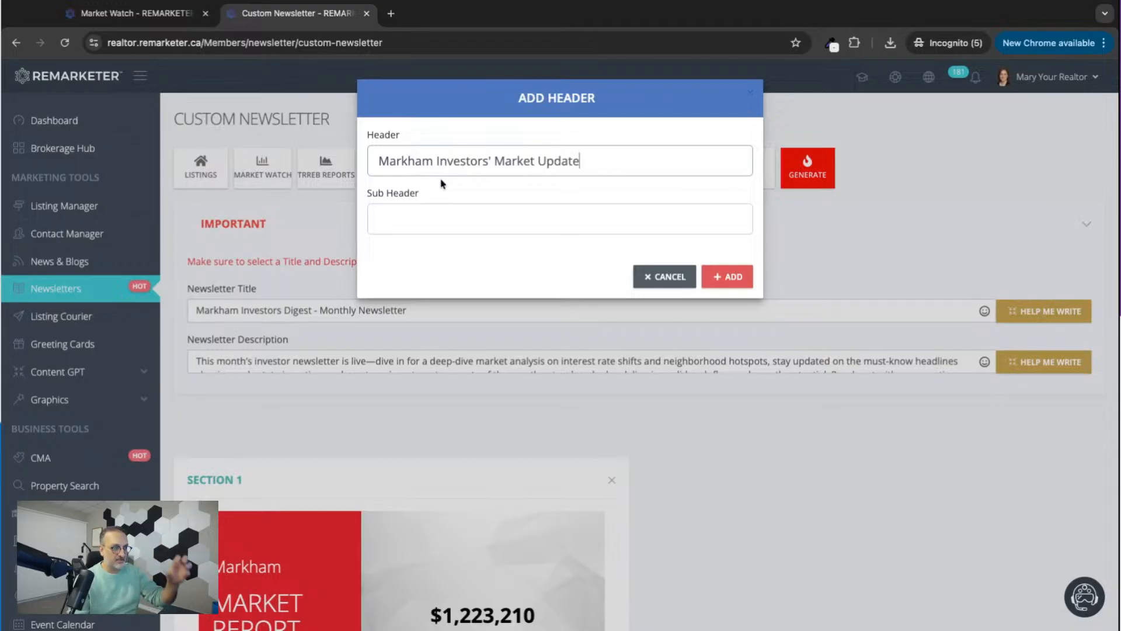
{"action": "left_click", "coordinate": [727, 277]}
Move the "Markham Investors' Market Update" title section above the Markham market report and review the order.
{"action": "scroll", "coordinate": [729, 489], "scroll_direction": "down", "scroll_amount": 10}
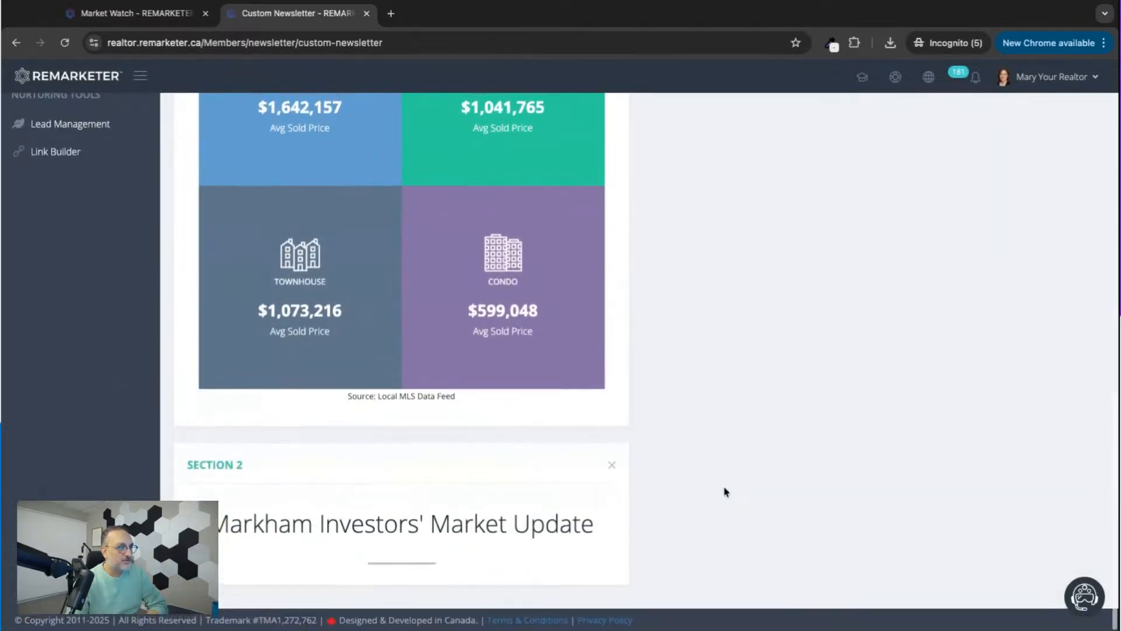
{"action": "left_click_drag", "start_coordinate": [426, 469], "coordinate": [556, 314]}
{"action": "scroll", "coordinate": [555, 314], "scroll_direction": "up", "scroll_amount": 9}
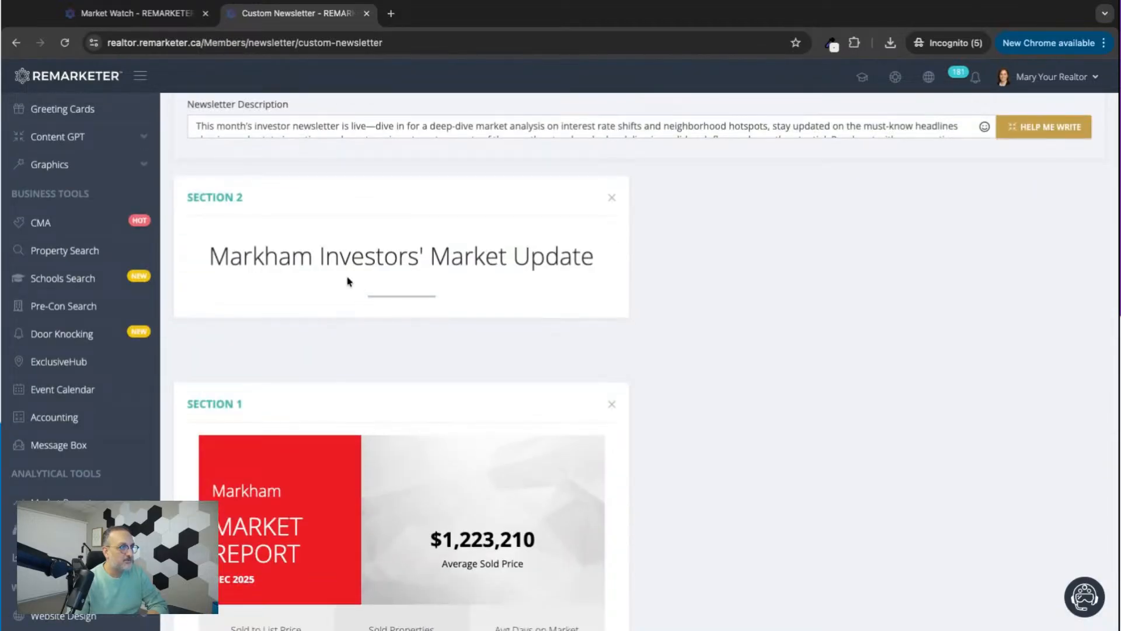
{"action": "scroll", "coordinate": [534, 350], "scroll_direction": "down", "scroll_amount": 5}
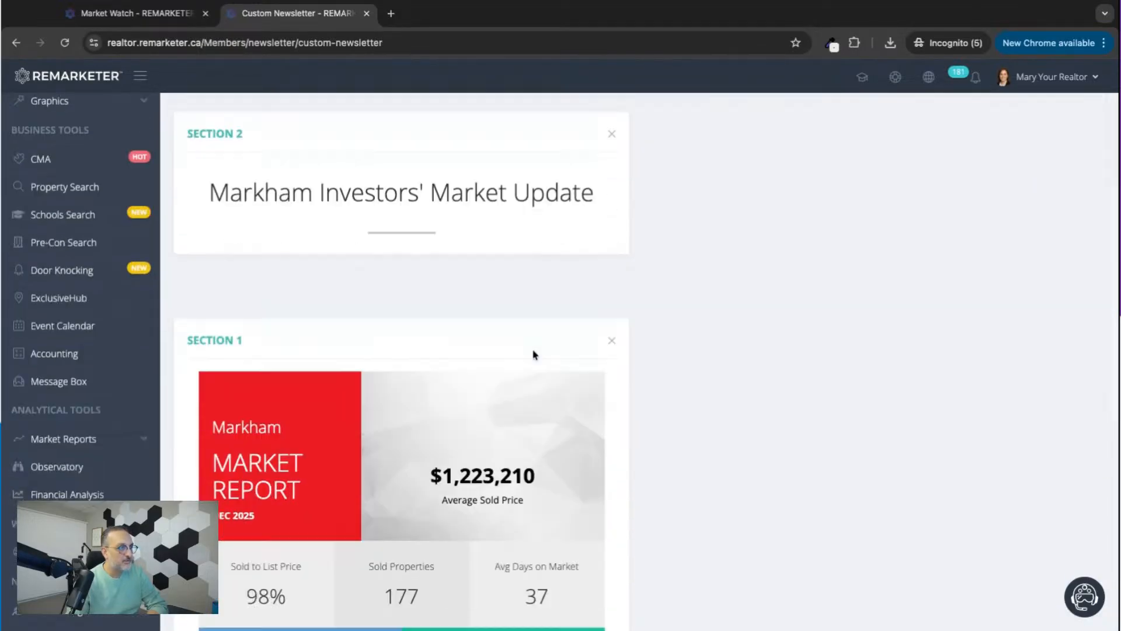
{"action": "scroll", "coordinate": [494, 444], "scroll_direction": "down", "scroll_amount": 4}
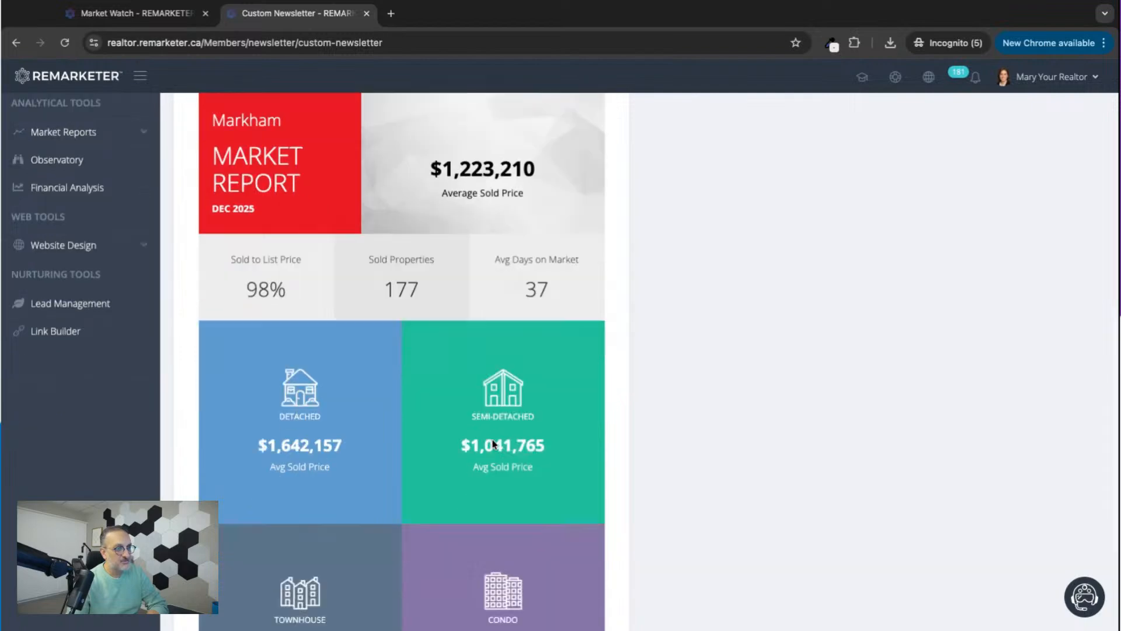
{"action": "scroll", "coordinate": [498, 435], "scroll_direction": "up", "scroll_amount": 12}
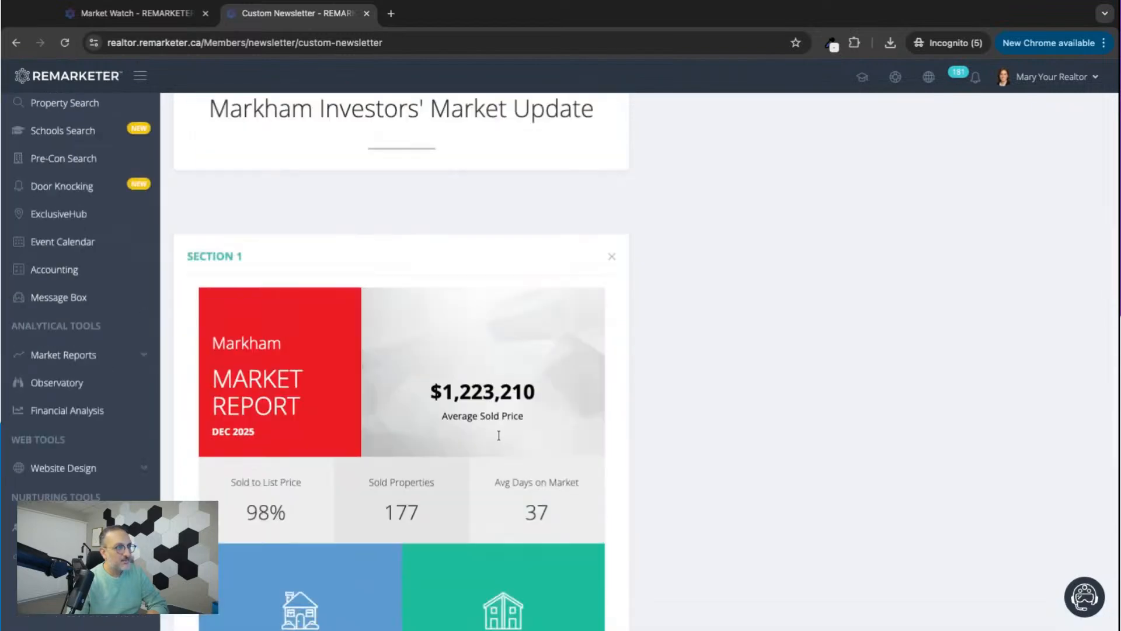
{"action": "scroll", "coordinate": [498, 435], "scroll_direction": "down", "scroll_amount": 10}
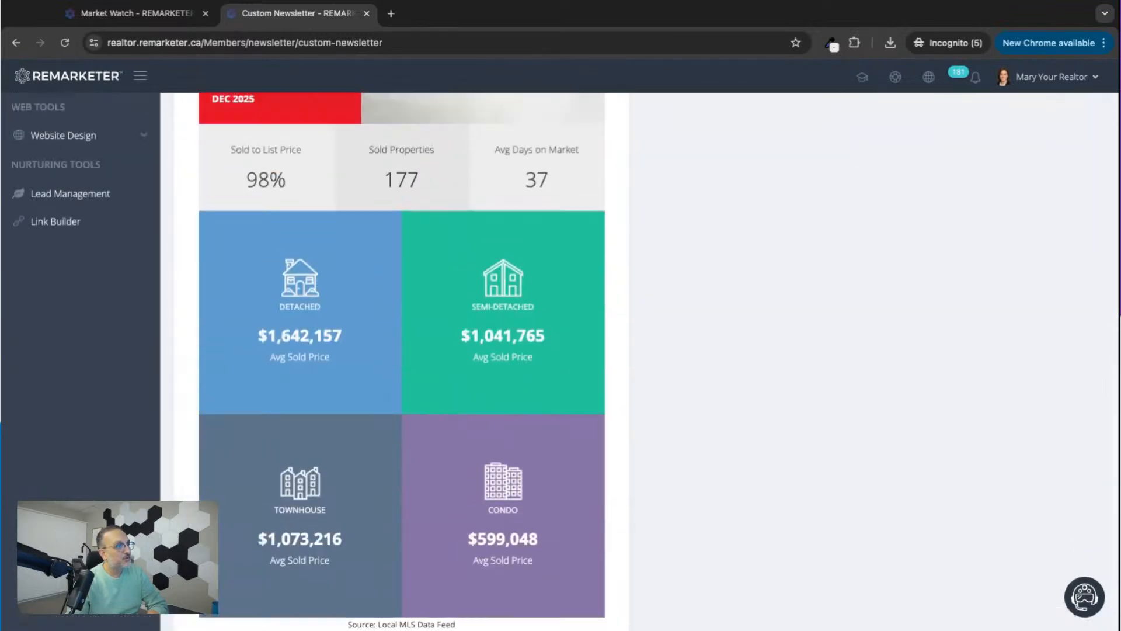
{"action": "scroll", "coordinate": [498, 435], "scroll_direction": "up", "scroll_amount": 11}
{"action": "scroll", "coordinate": [672, 420], "scroll_direction": "up", "scroll_amount": 1}
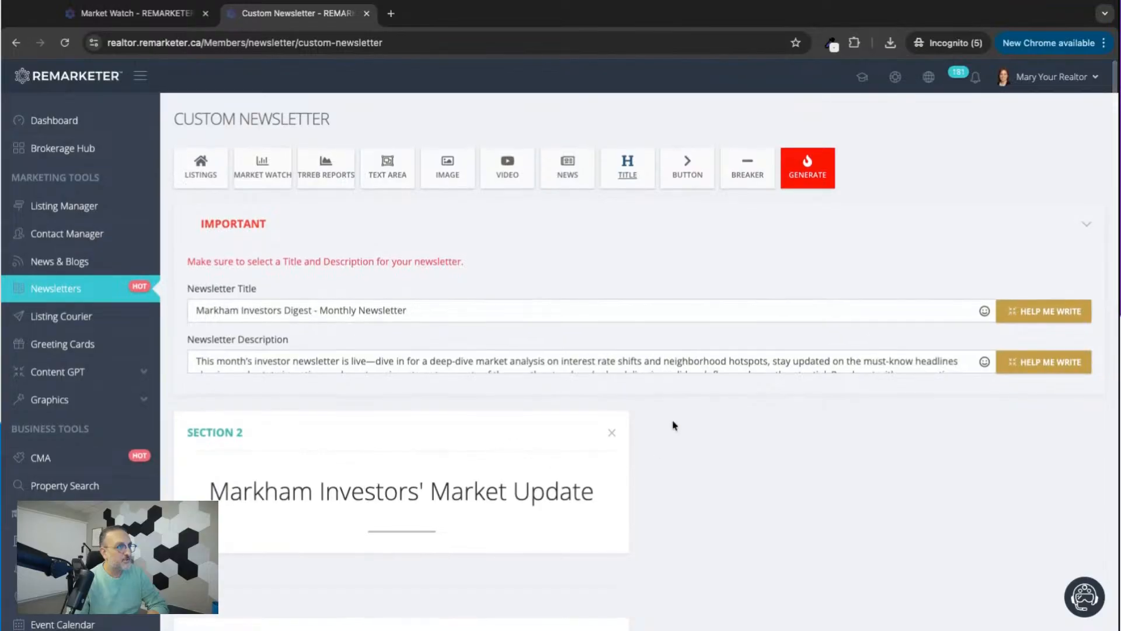
Start a custom text section, paste in the Markham AI analysis copied from Market Watch, and remove the extra blank lines between paragraphs.
{"action": "left_click", "coordinate": [388, 170]}
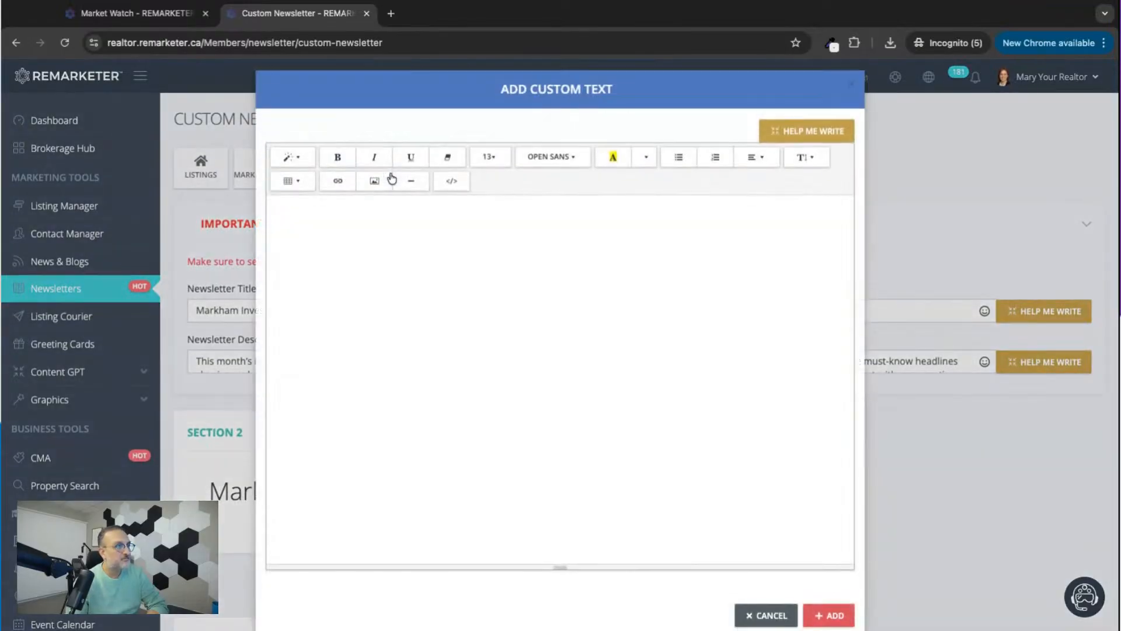
{"action": "left_click", "coordinate": [92, 12]}
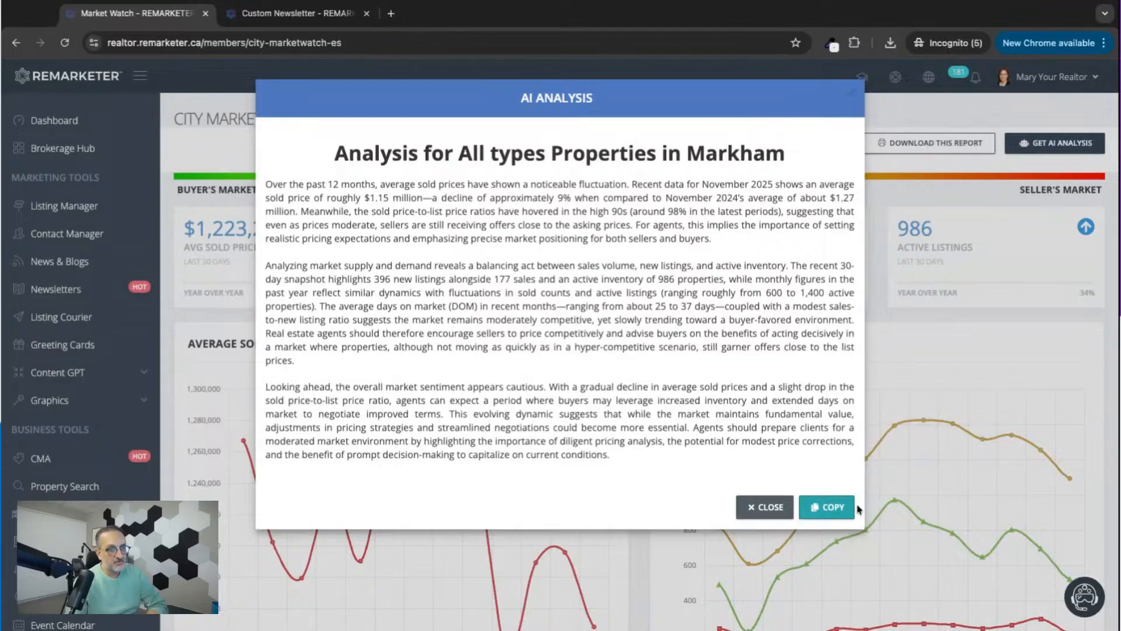
{"action": "left_click", "coordinate": [841, 507]}
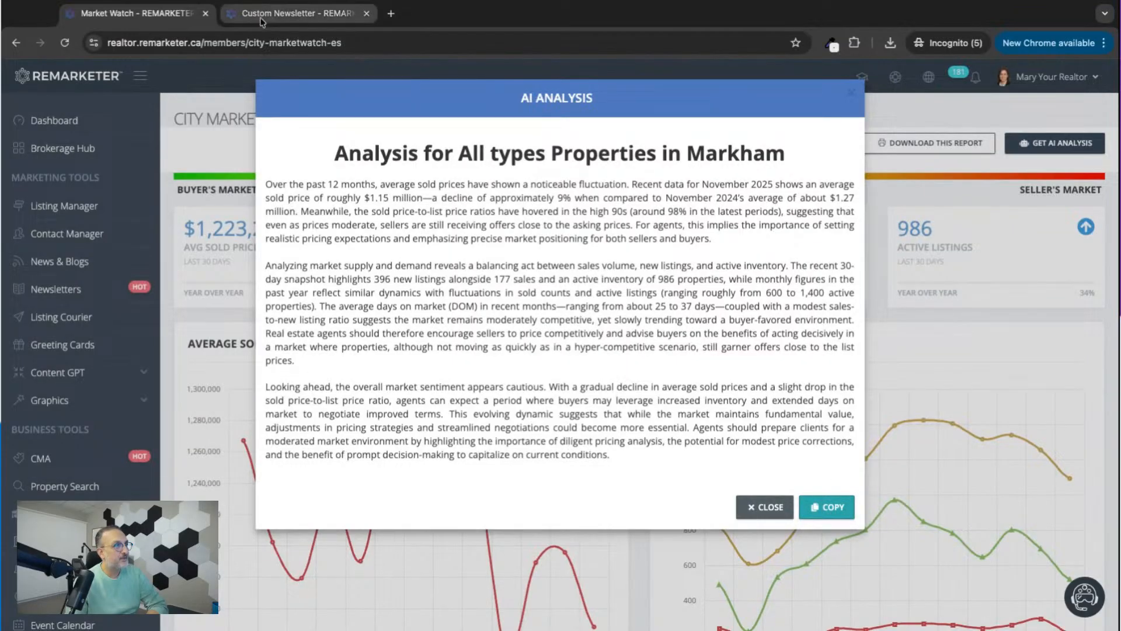
{"action": "left_click", "coordinate": [261, 17]}
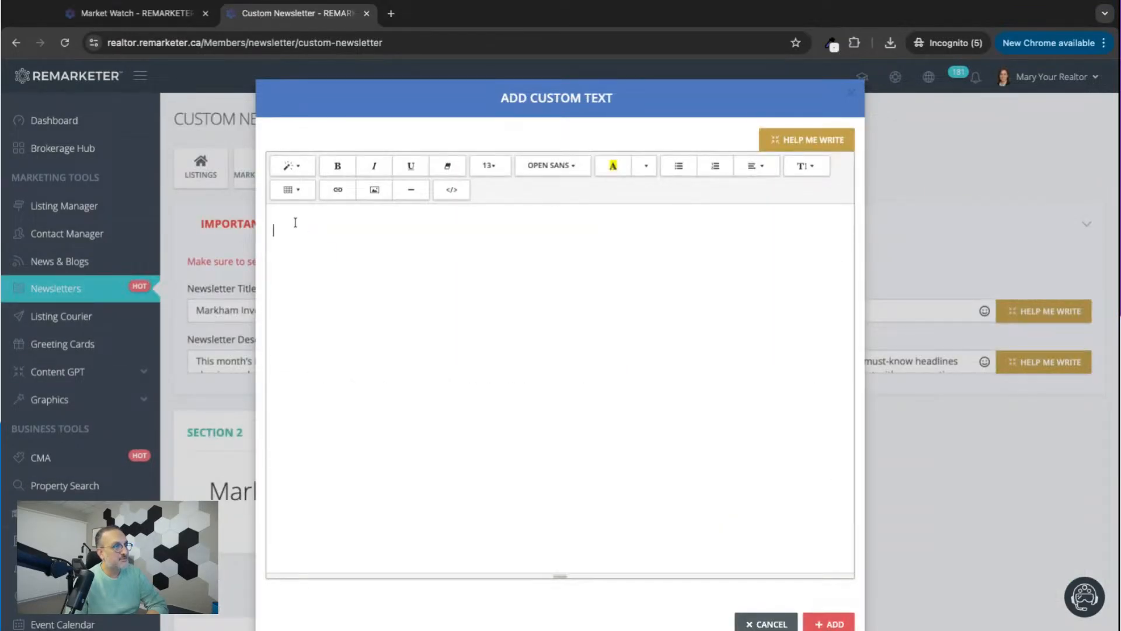
{"action": "key", "text": "super+v"}
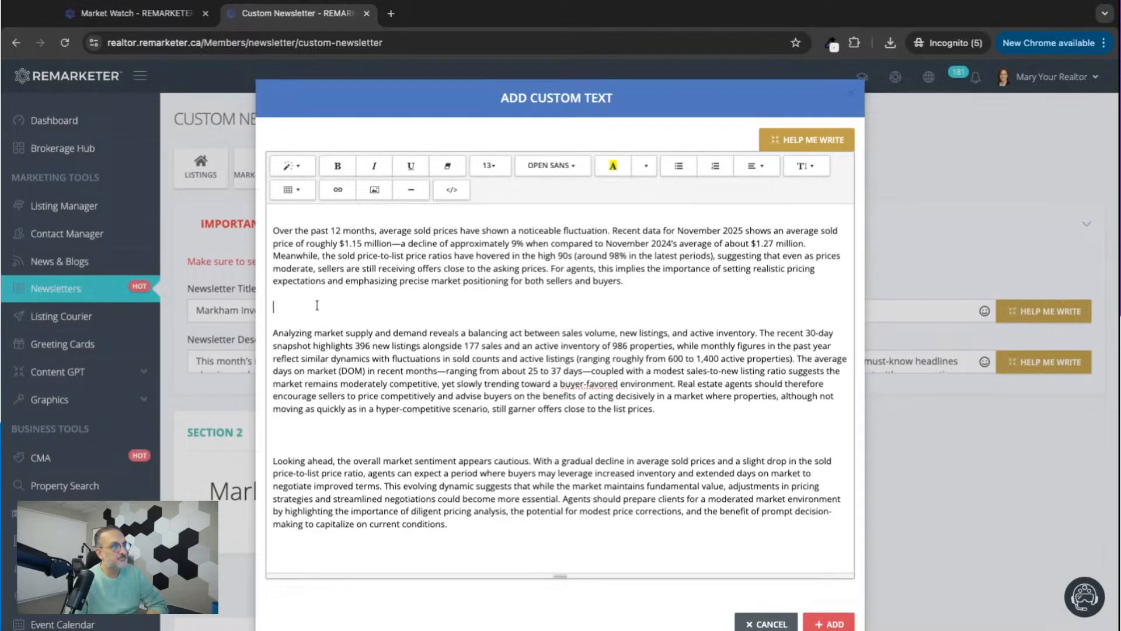
{"action": "key", "text": "BackSpace"}
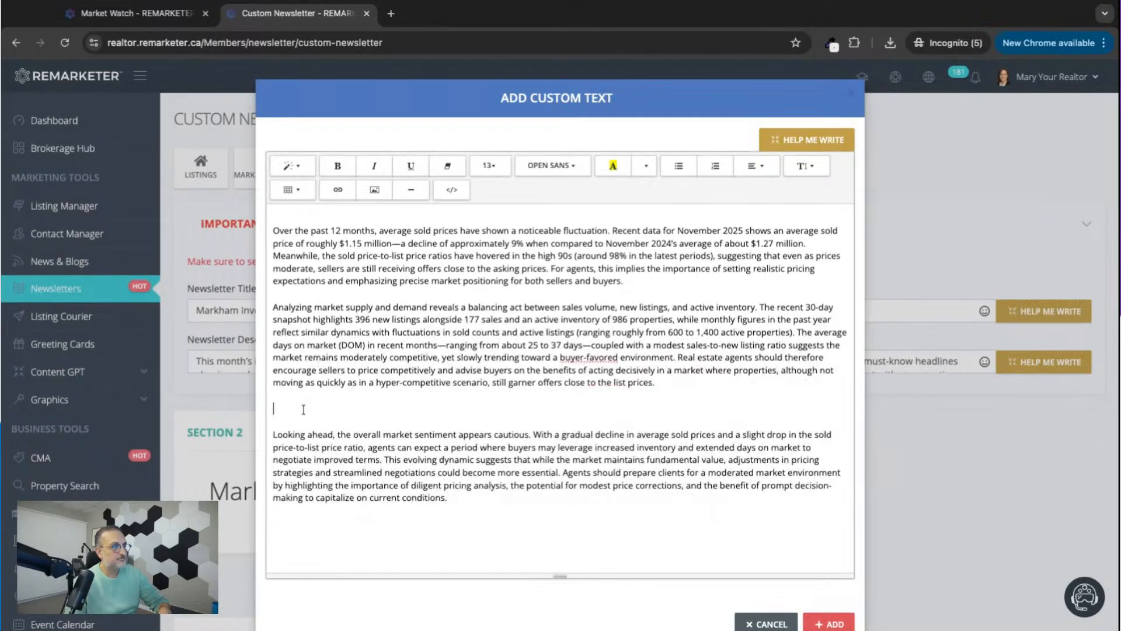
{"action": "key", "text": "BackSpace"}
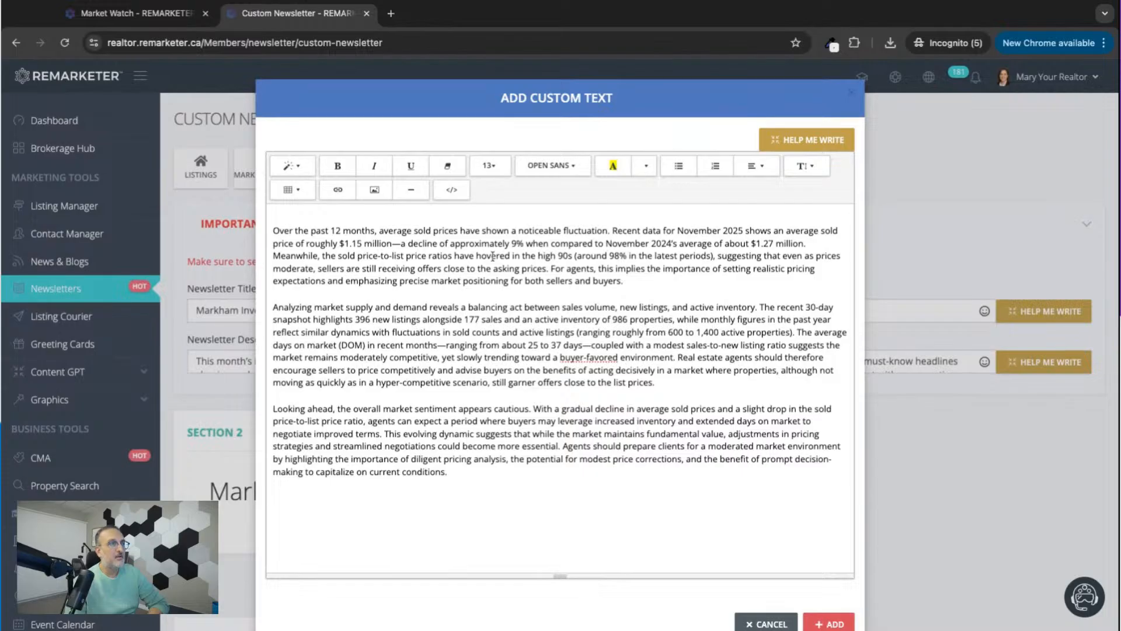
Copy the title "Analysis for All types Properties in Markham" from the AI analysis and paste it above the first paragraph of the custom text.
{"action": "left_click", "coordinate": [125, 18]}
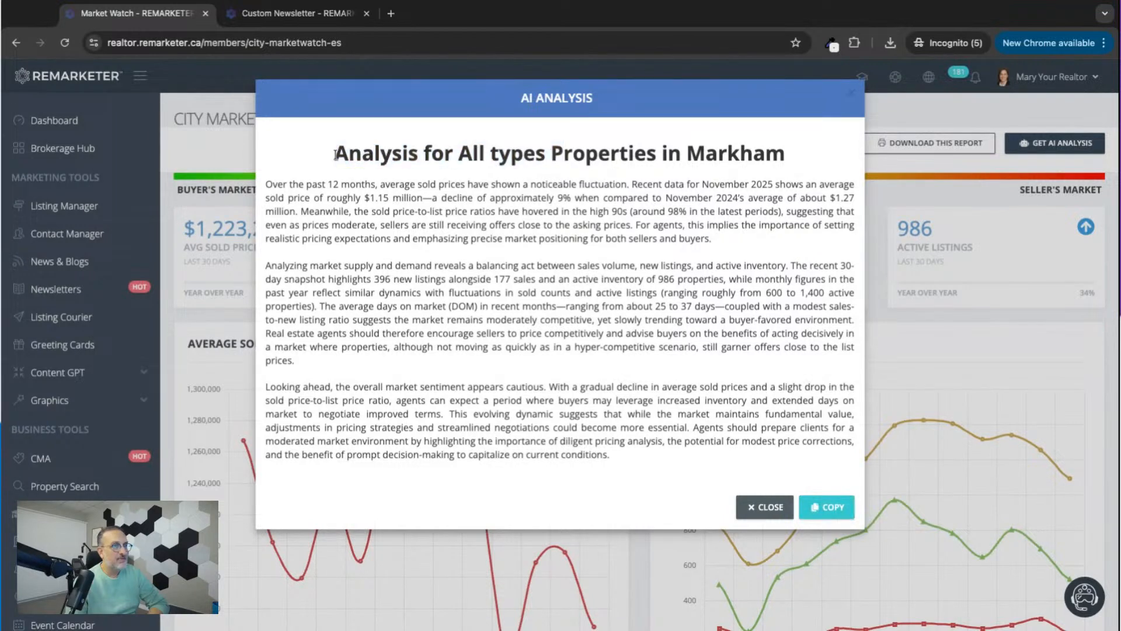
{"action": "triple_click", "coordinate": [336, 155]}
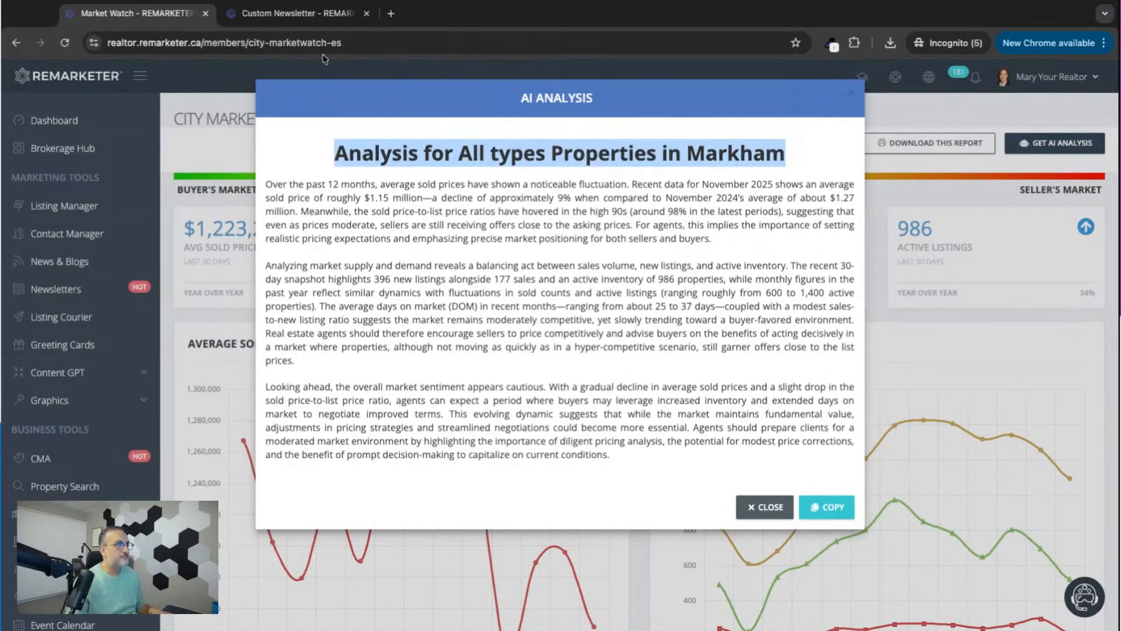
{"action": "left_click", "coordinate": [279, 16]}
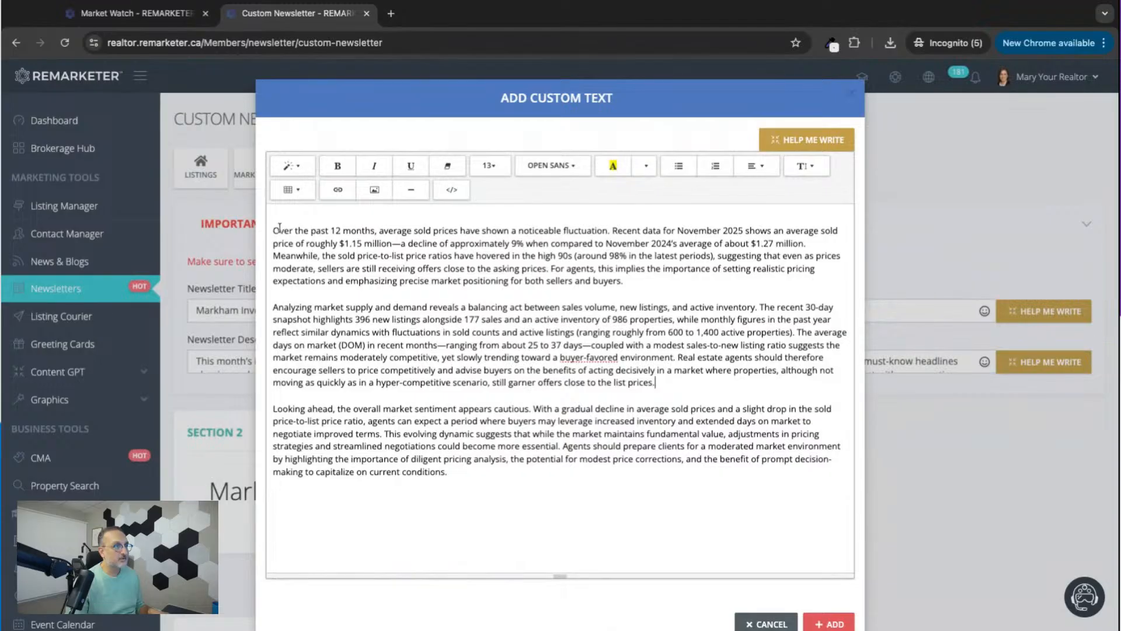
{"action": "key", "text": "Return"}
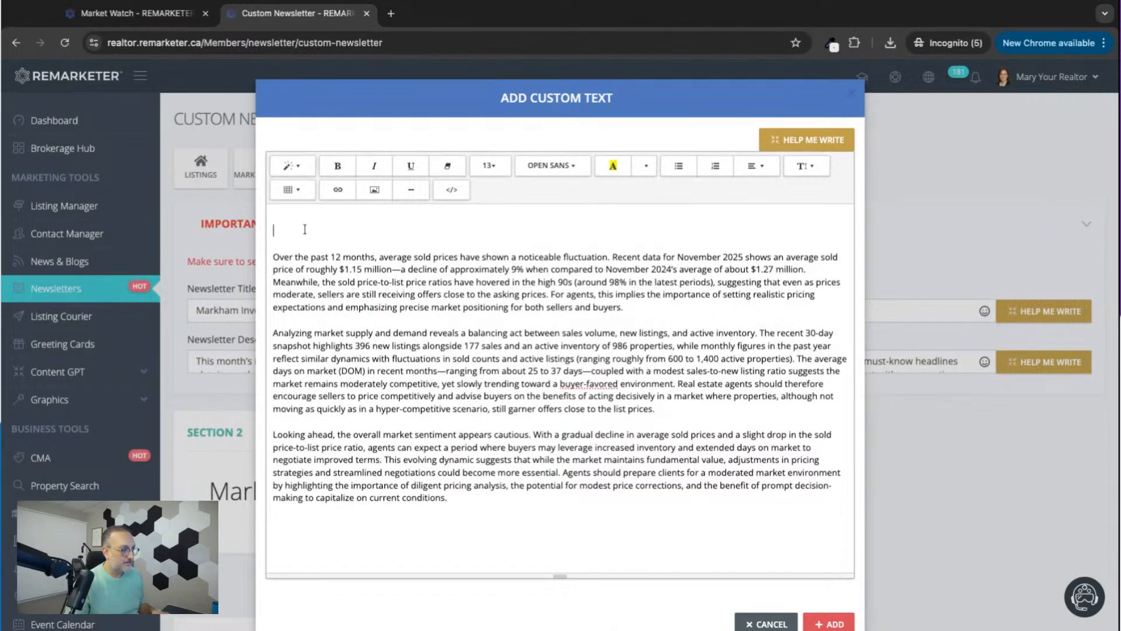
{"action": "key", "text": "ctrl+v"}
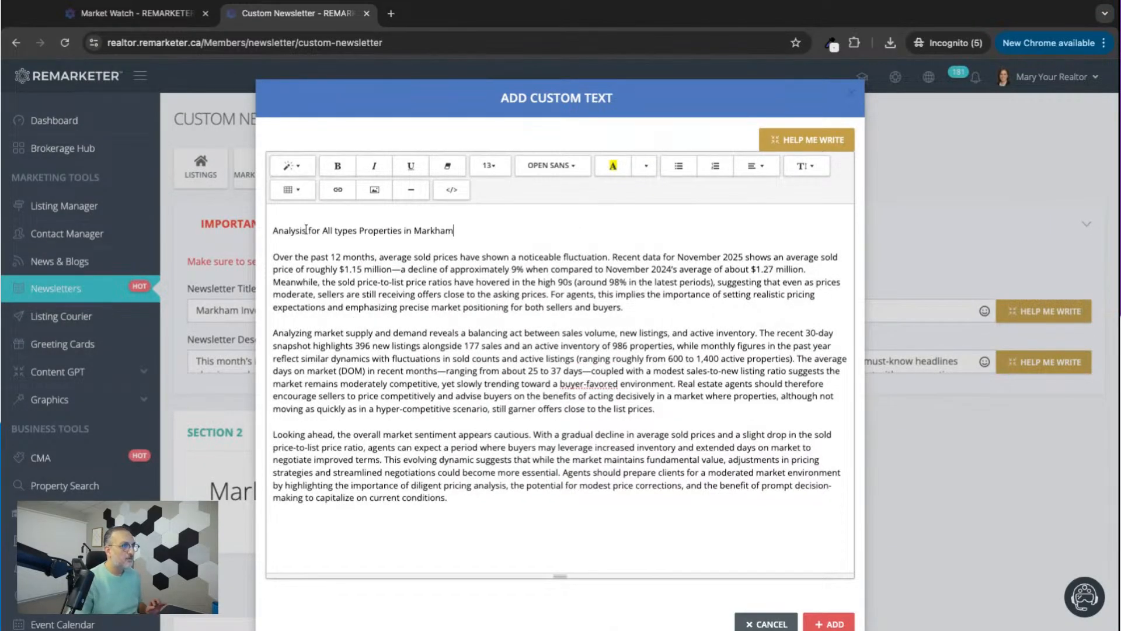
Format the "Analysis for All types Properties in Markham" line as an h2 heading.
{"action": "triple_click", "coordinate": [271, 229]}
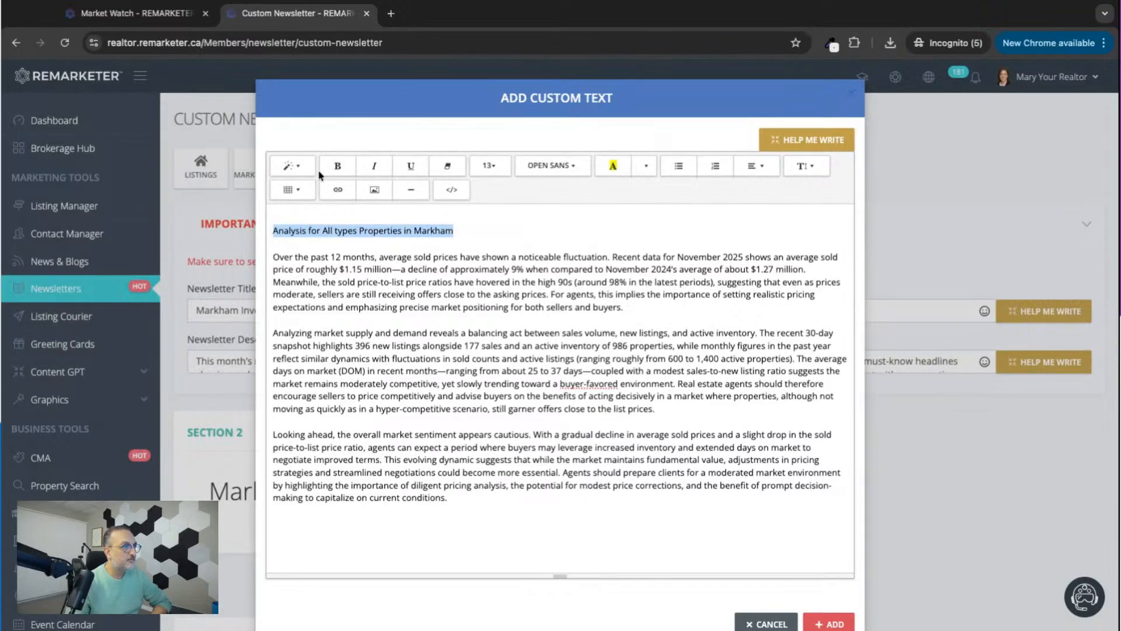
{"action": "left_click", "coordinate": [299, 167]}
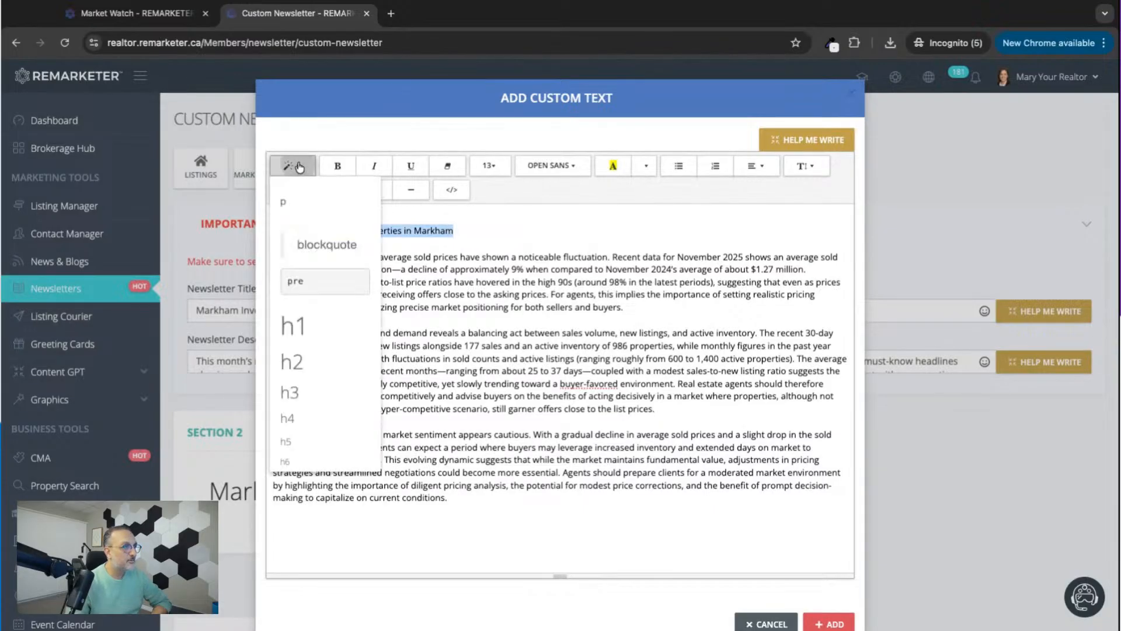
{"action": "left_click", "coordinate": [305, 362]}
{"action": "left_click", "coordinate": [509, 292]}
Insert the Markham Market Watch report image from the computer's files below the last analysis paragraph and check it.
{"action": "scroll", "coordinate": [548, 383], "scroll_direction": "down", "scroll_amount": 1}
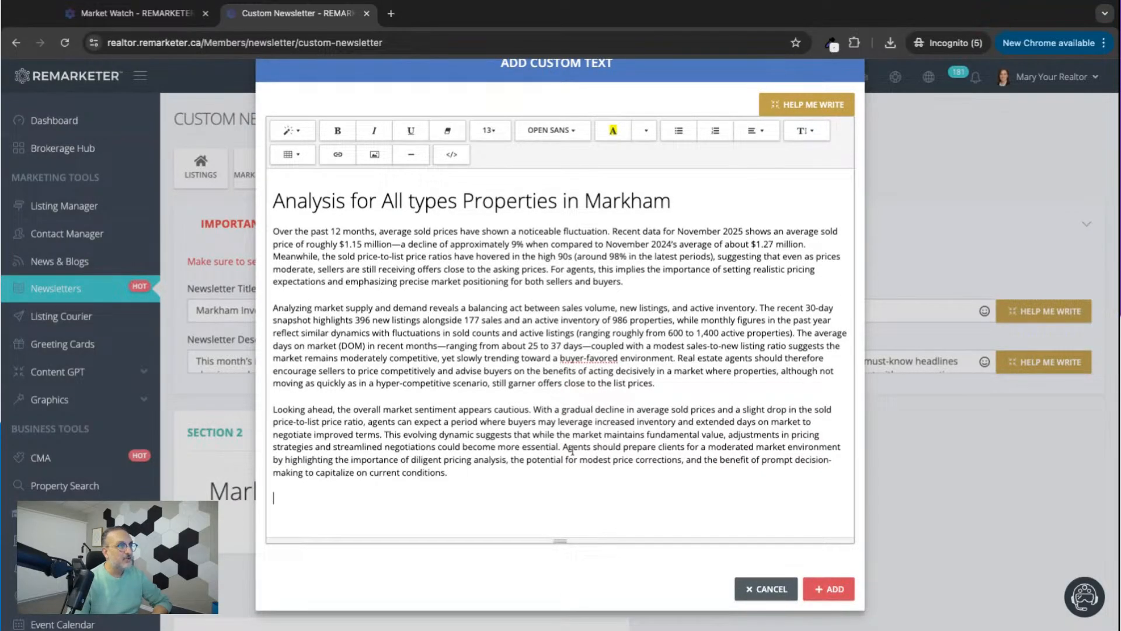
{"action": "left_click", "coordinate": [374, 157]}
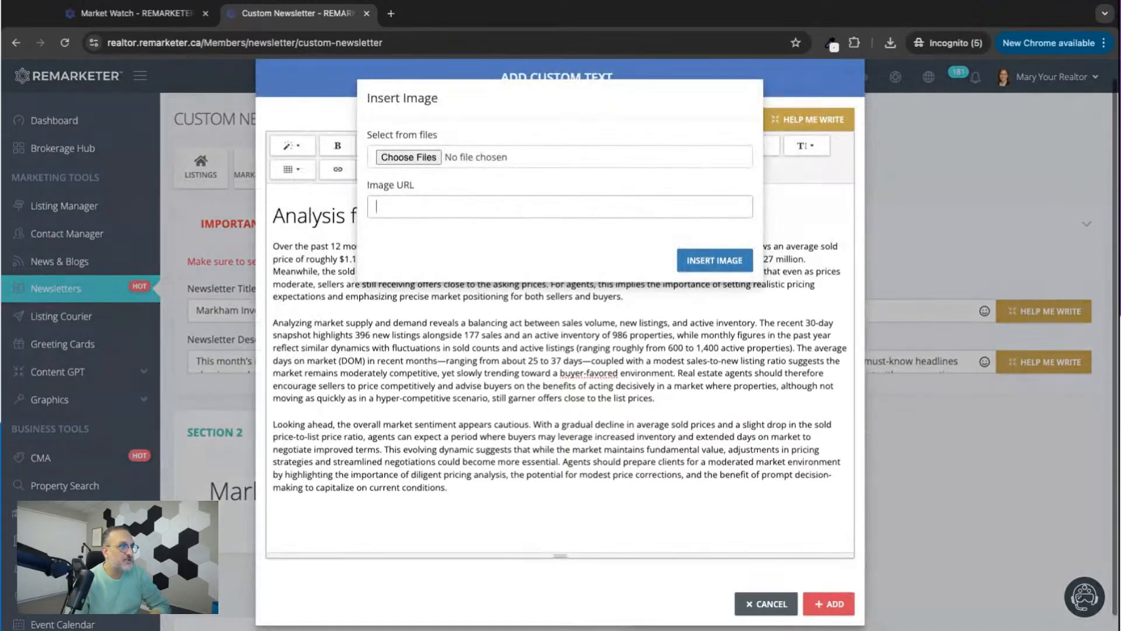
{"action": "left_click", "coordinate": [403, 157]}
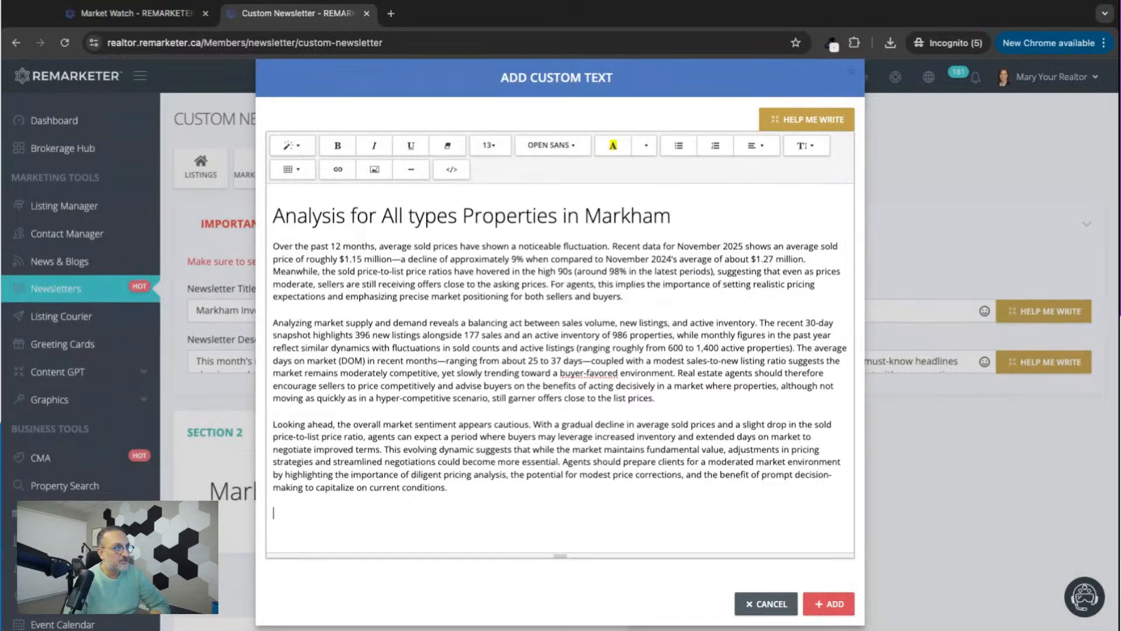
{"action": "scroll", "coordinate": [517, 397], "scroll_direction": "down", "scroll_amount": 5}
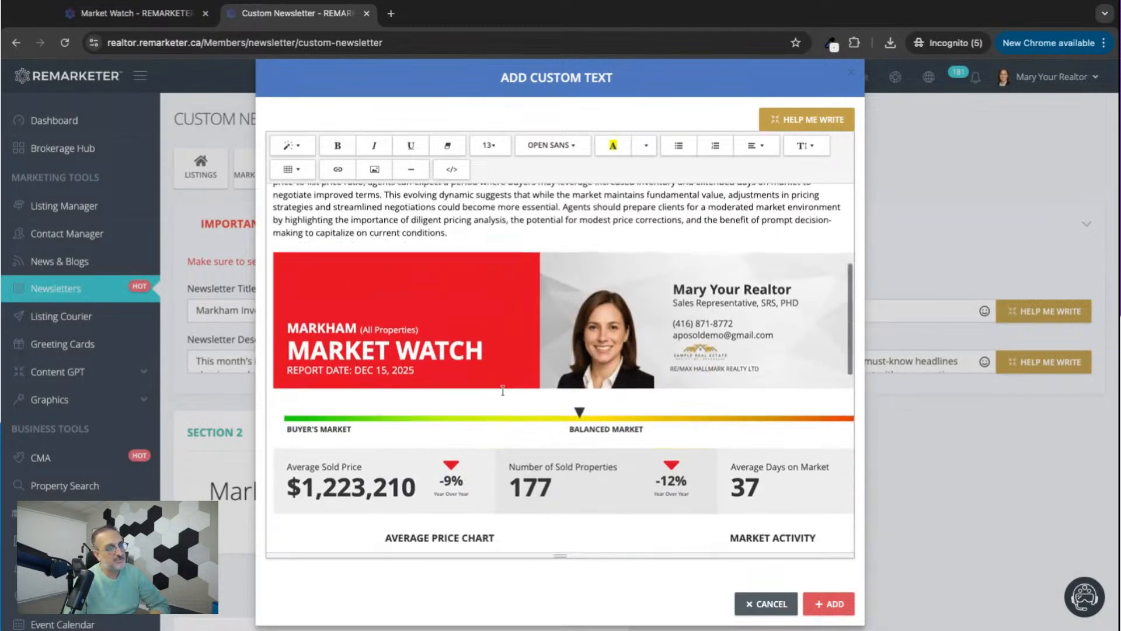
{"action": "scroll", "coordinate": [503, 390], "scroll_direction": "down", "scroll_amount": 4}
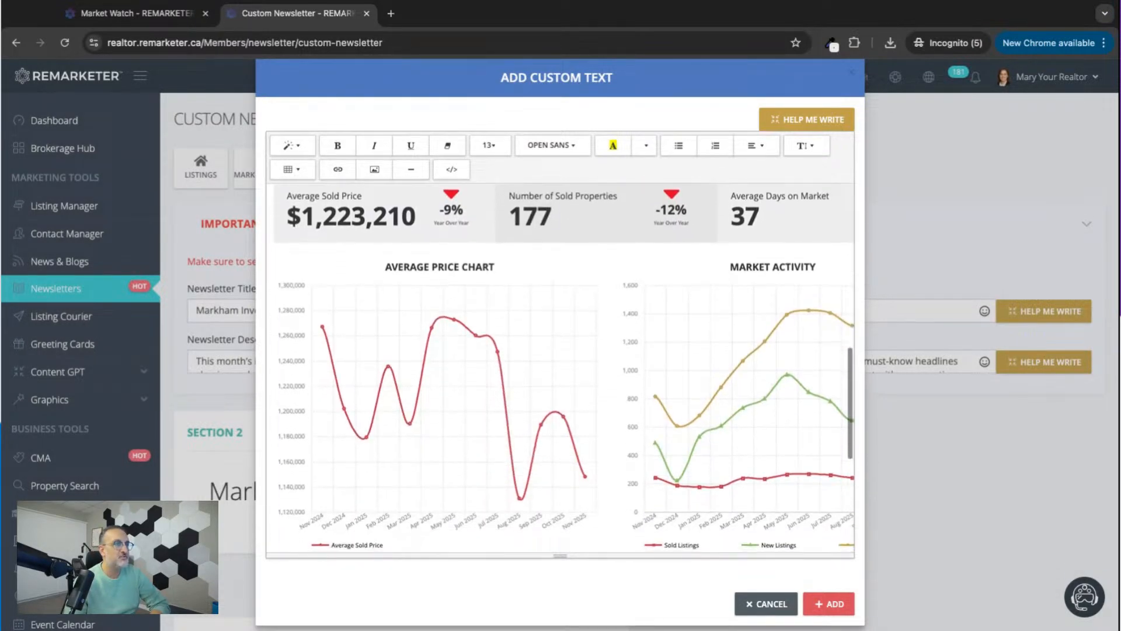
Set the Market Watch report image in the custom text to 100% width.
{"action": "scroll", "coordinate": [402, 418], "scroll_direction": "down", "scroll_amount": 5}
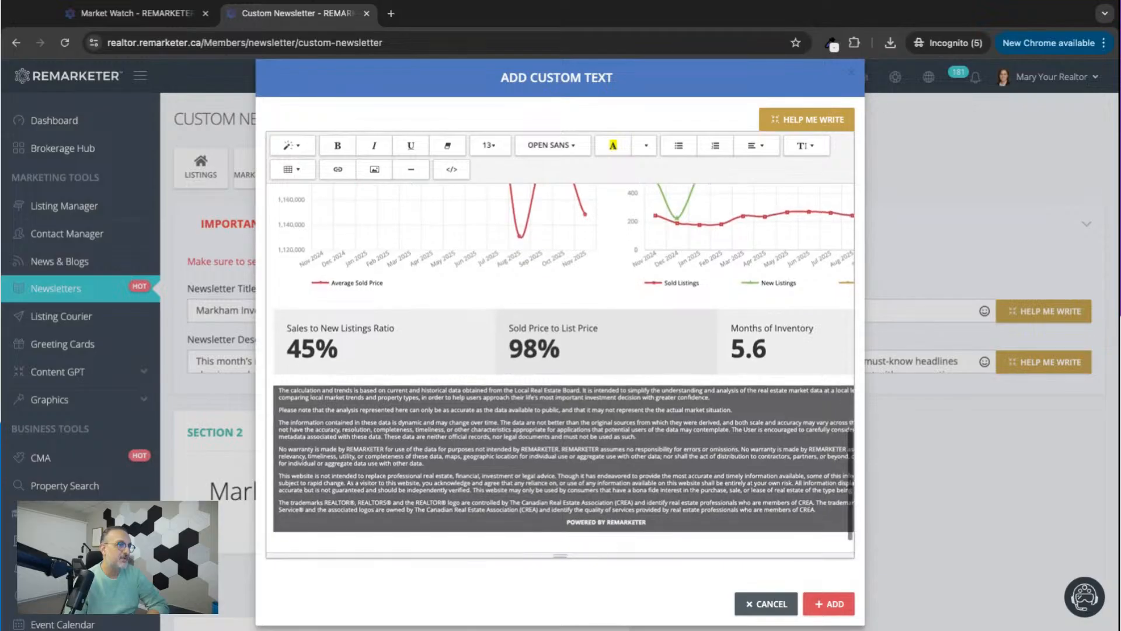
{"action": "left_click", "coordinate": [402, 419]}
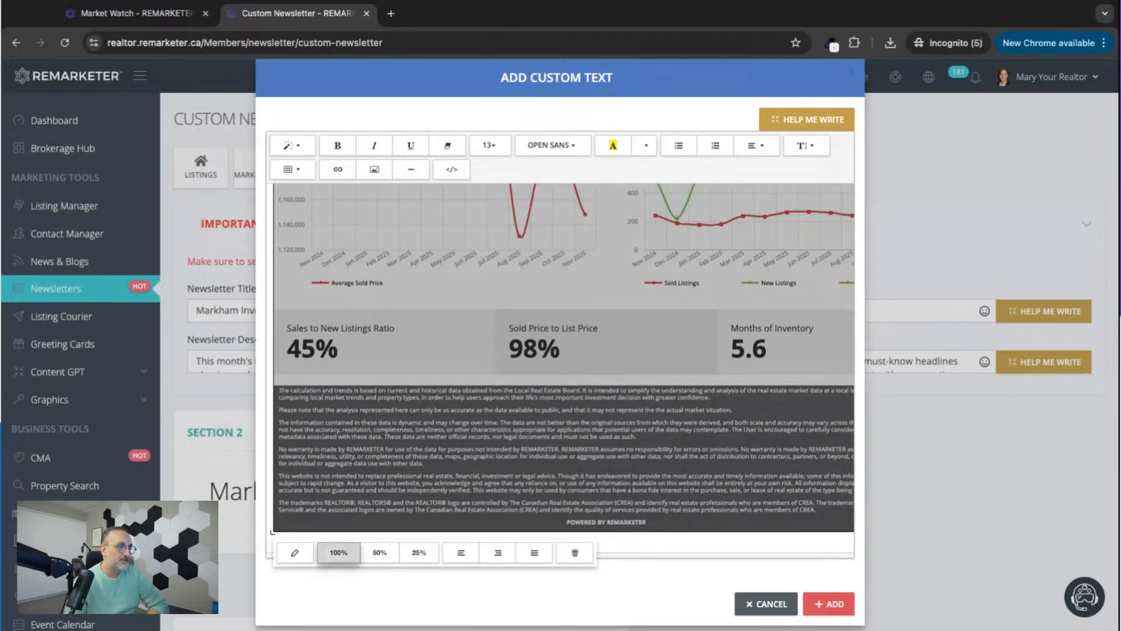
{"action": "left_click", "coordinate": [340, 560]}
{"action": "scroll", "coordinate": [491, 420], "scroll_direction": "up", "scroll_amount": 3}
{"action": "scroll", "coordinate": [491, 421], "scroll_direction": "up", "scroll_amount": 10}
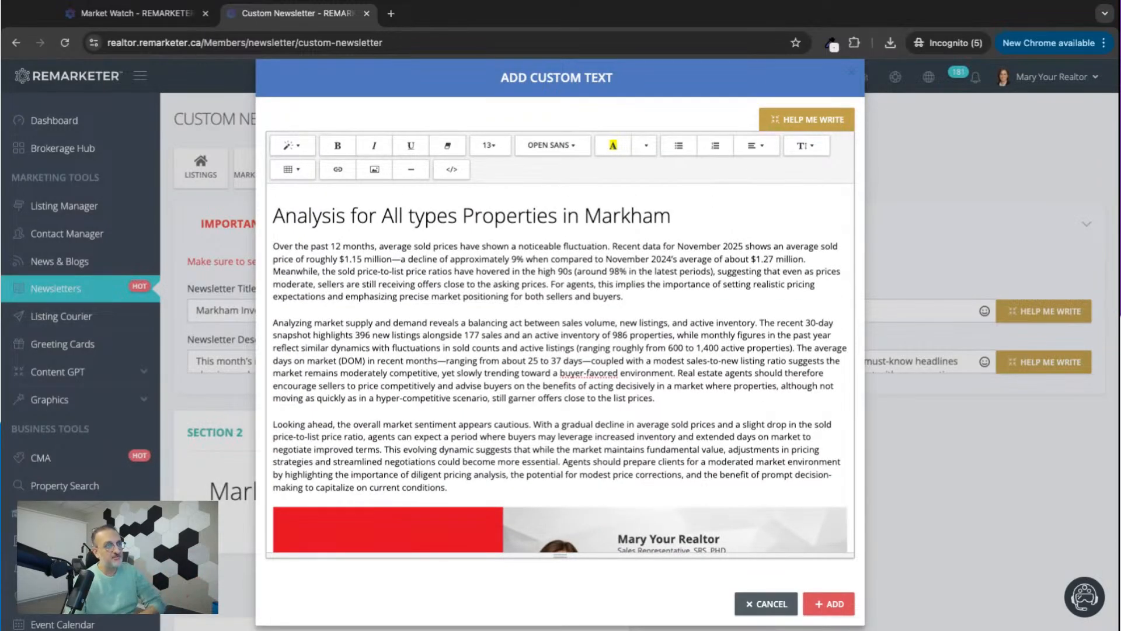
Review the custom text from the heading and analysis paragraphs through to the end of the Market Watch report image.
{"action": "scroll", "coordinate": [560, 368], "scroll_direction": "down", "scroll_amount": 5}
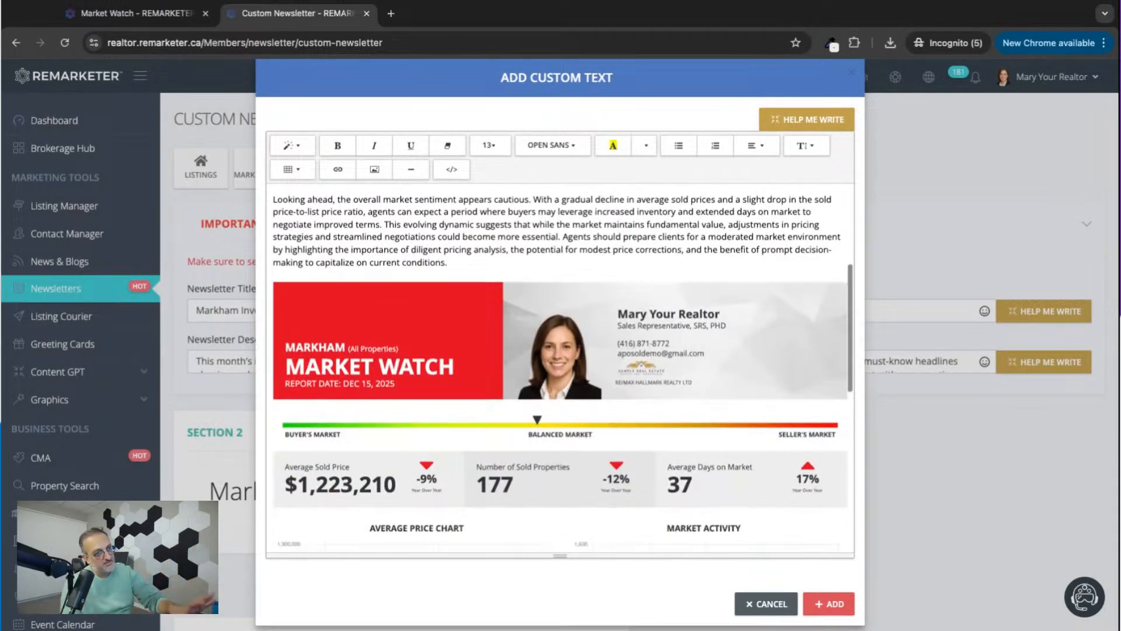
{"action": "scroll", "coordinate": [560, 368], "scroll_direction": "up", "scroll_amount": 5}
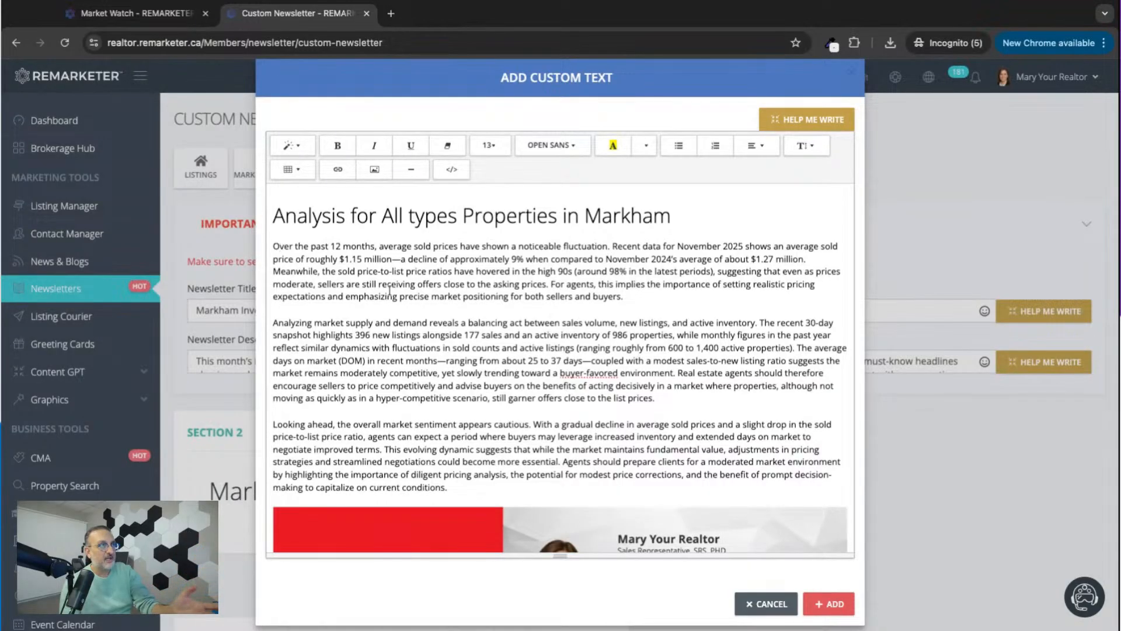
{"action": "scroll", "coordinate": [423, 354], "scroll_direction": "down", "scroll_amount": 5}
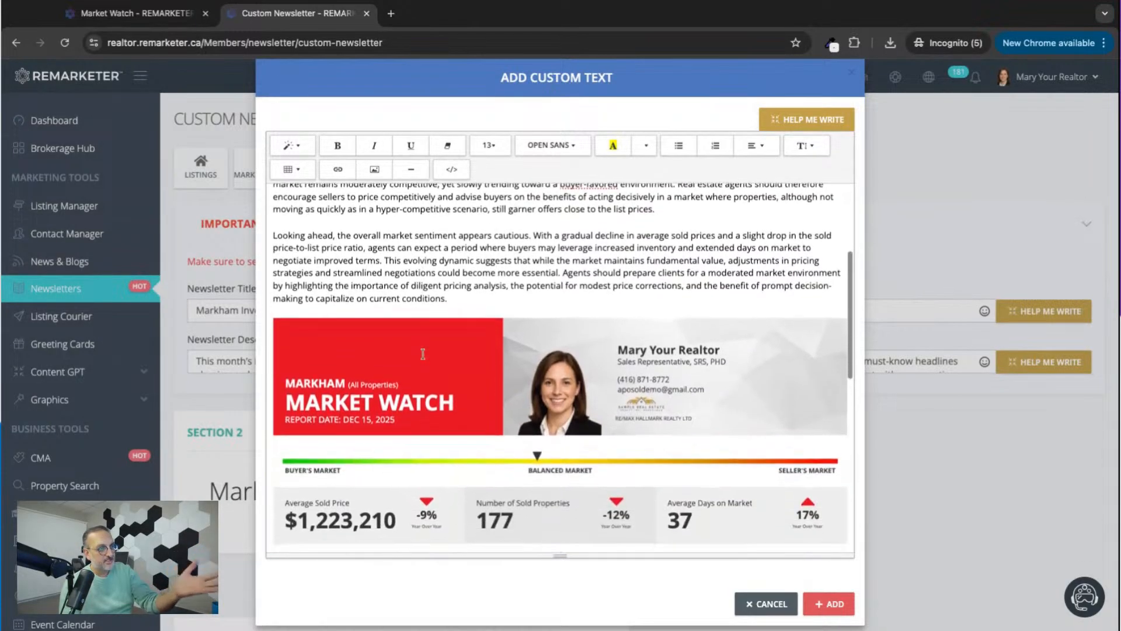
{"action": "scroll", "coordinate": [560, 367], "scroll_direction": "down", "scroll_amount": 4}
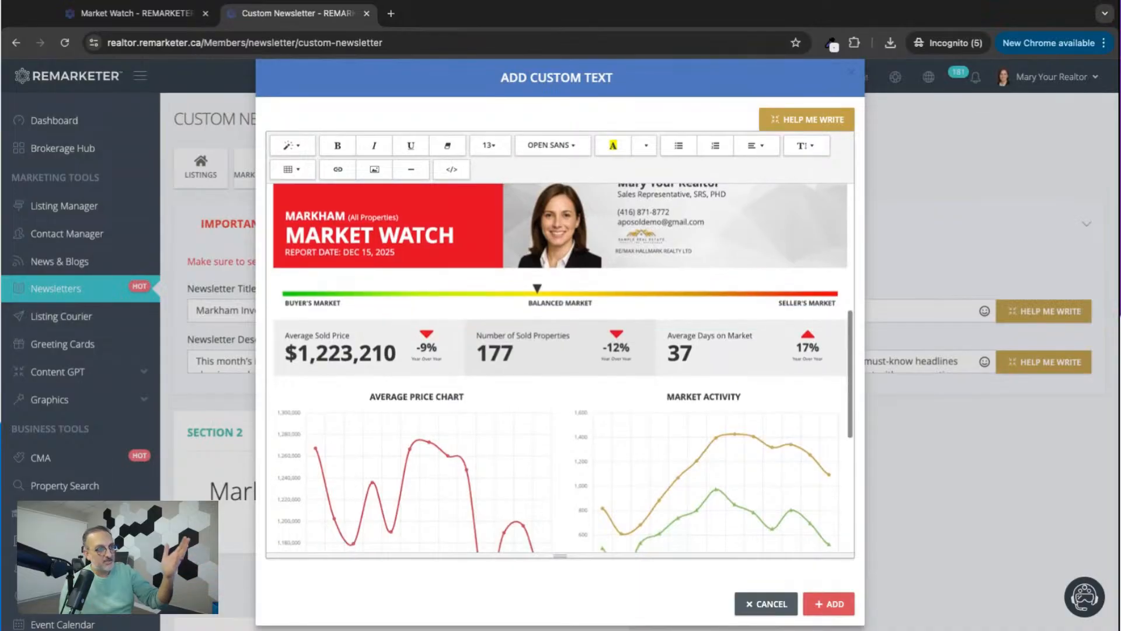
{"action": "scroll", "coordinate": [561, 368], "scroll_direction": "down", "scroll_amount": 4}
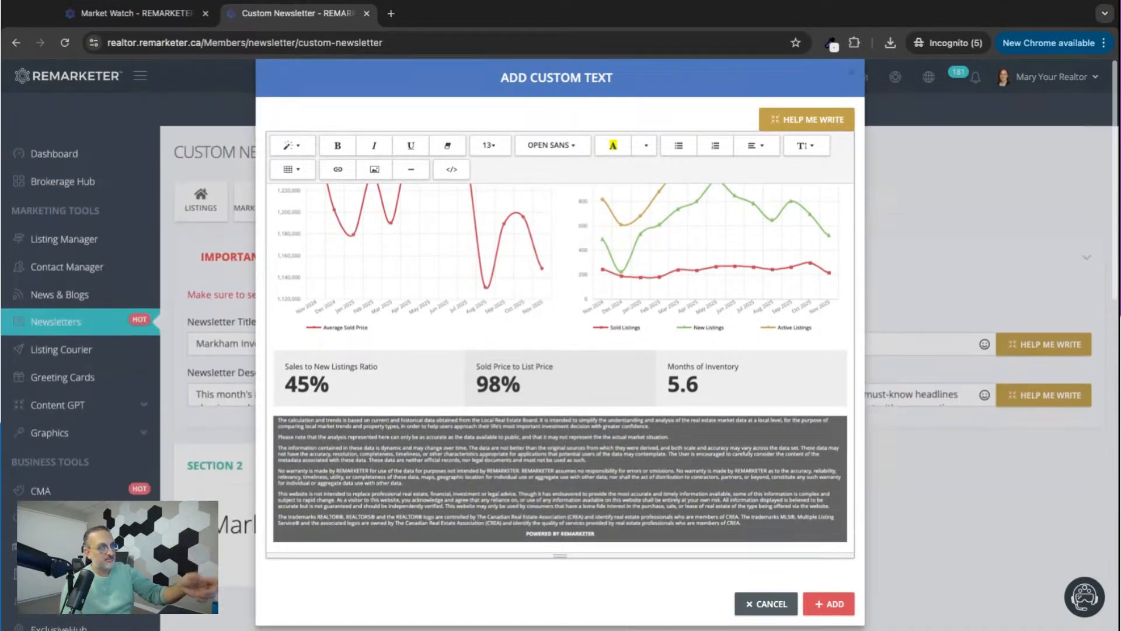
{"action": "scroll", "coordinate": [561, 368], "scroll_direction": "up", "scroll_amount": 8}
{"action": "scroll", "coordinate": [504, 362], "scroll_direction": "up", "scroll_amount": 3}
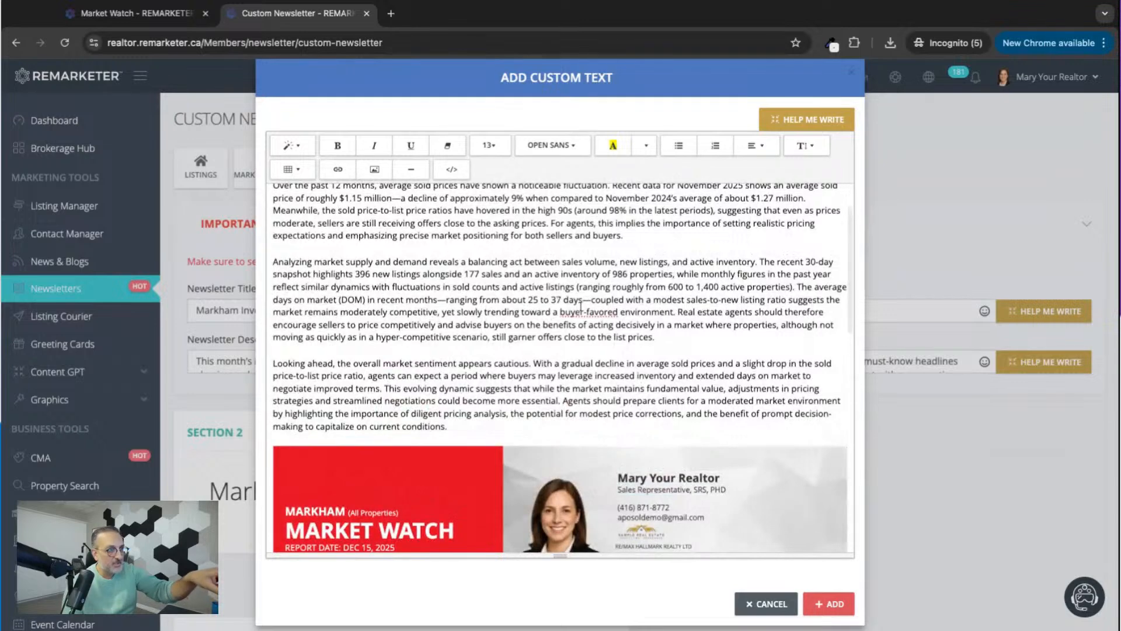
{"action": "scroll", "coordinate": [504, 362], "scroll_direction": "down", "scroll_amount": 7}
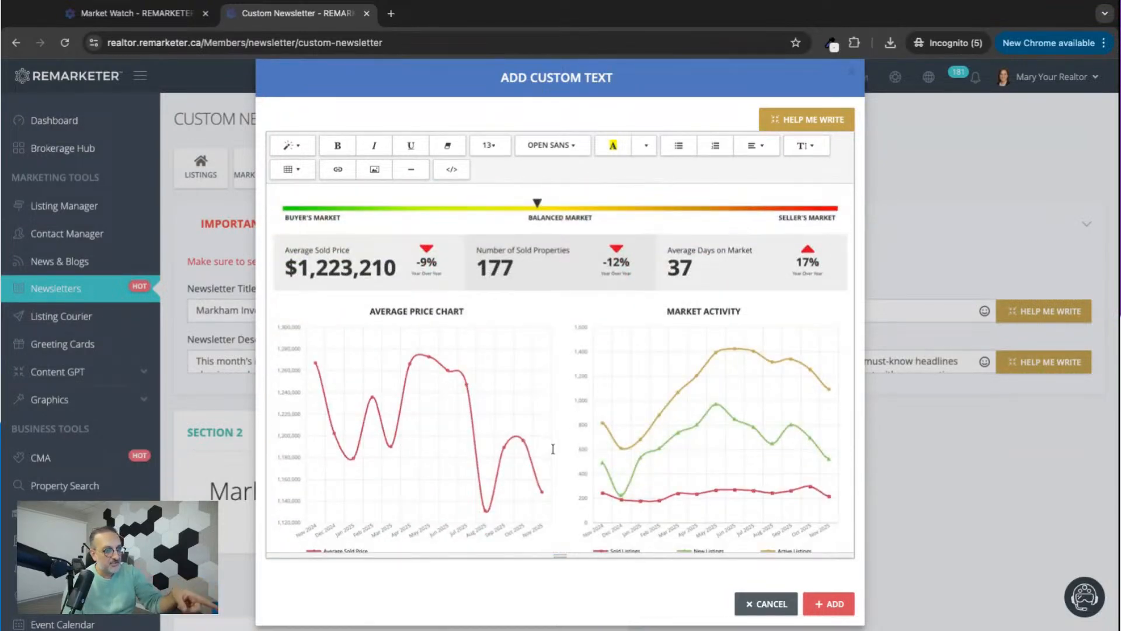
{"action": "scroll", "coordinate": [552, 450], "scroll_direction": "down", "scroll_amount": 5}
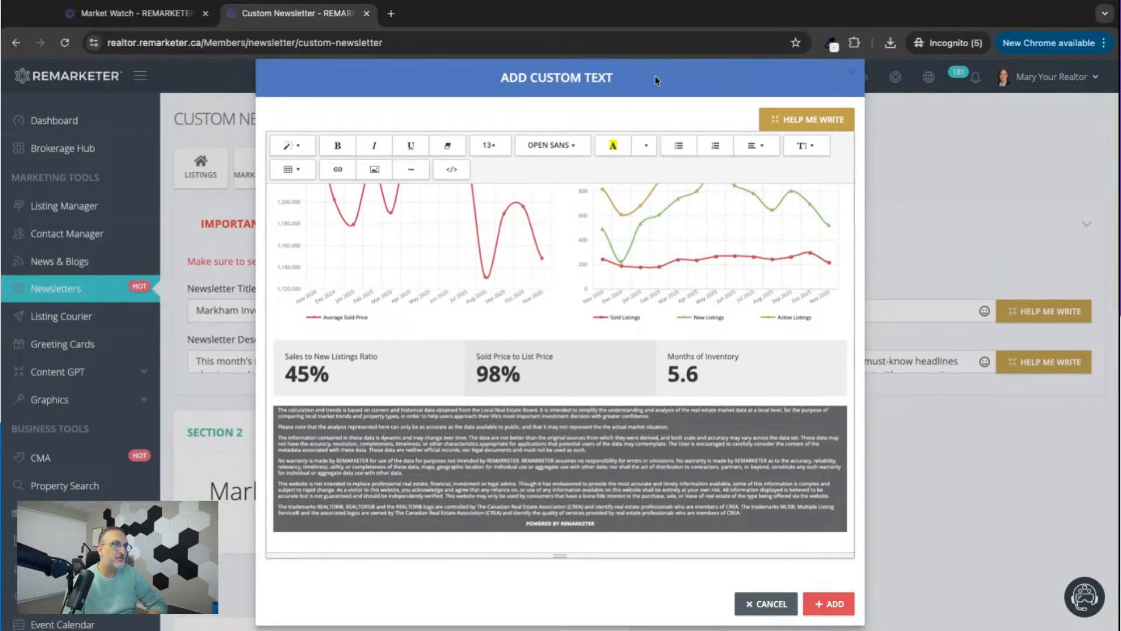
Add the finished custom text to the newsletter and check how its analysis and report image look among the other sections.
{"action": "left_click", "coordinate": [851, 77]}
{"action": "scroll", "coordinate": [637, 471], "scroll_direction": "down", "scroll_amount": 15}
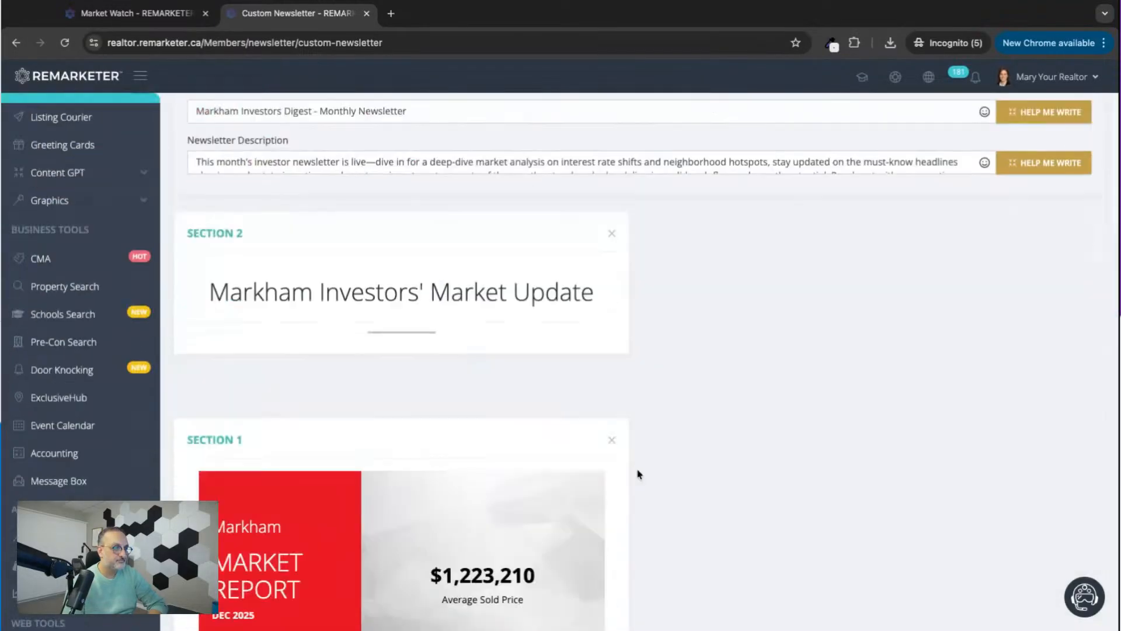
{"action": "scroll", "coordinate": [638, 474], "scroll_direction": "down", "scroll_amount": 9}
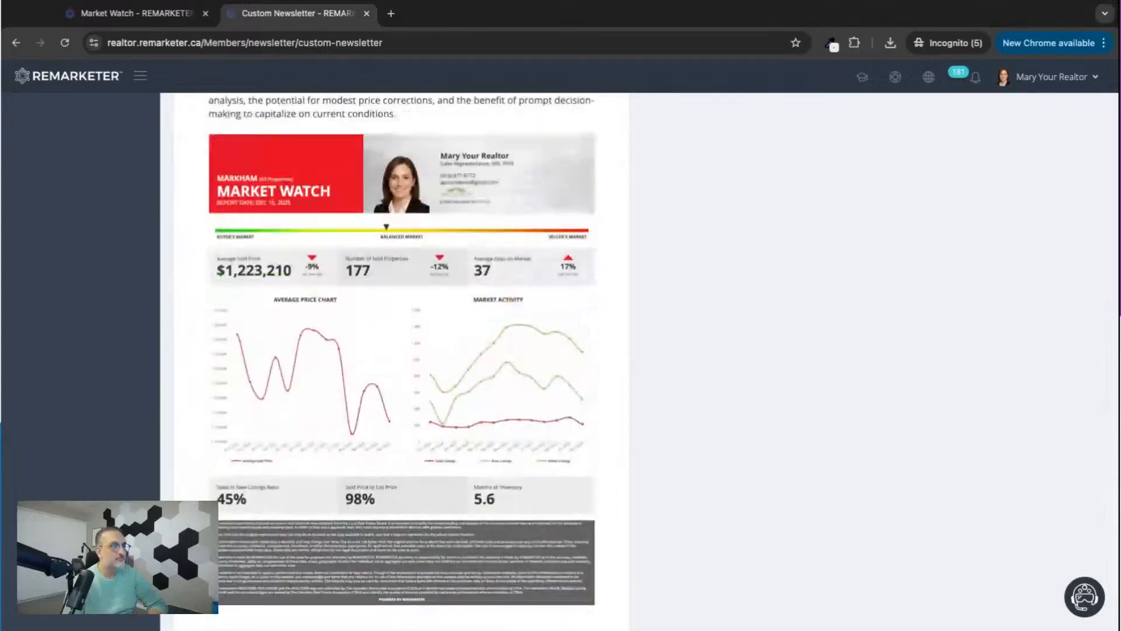
{"action": "scroll", "coordinate": [638, 474], "scroll_direction": "up", "scroll_amount": 7}
{"action": "scroll", "coordinate": [403, 362], "scroll_direction": "up", "scroll_amount": 10}
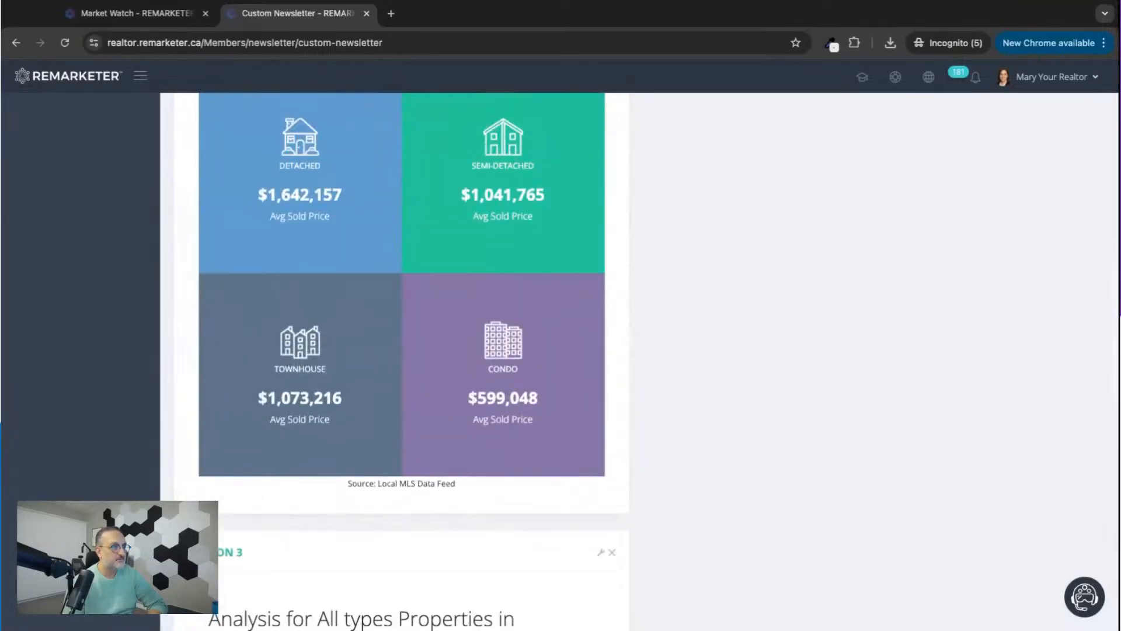
{"action": "scroll", "coordinate": [403, 362], "scroll_direction": "up", "scroll_amount": 5}
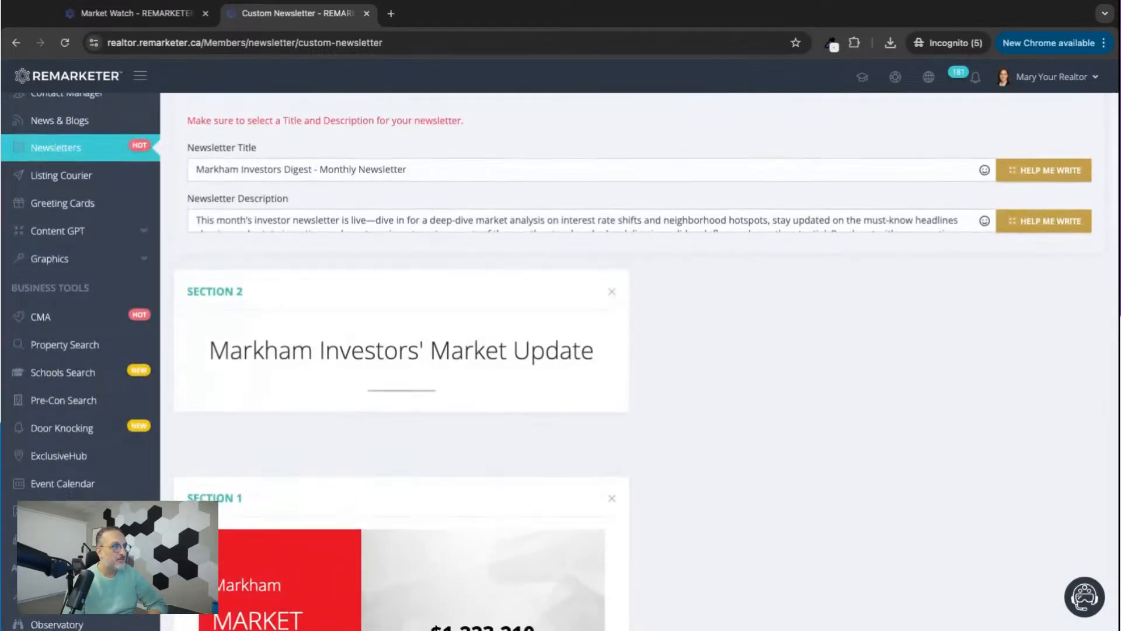
Move the Markham analysis section above the Market Report section, directly under the "Markham Investors' Market Update" title.
{"action": "scroll", "coordinate": [418, 446], "scroll_direction": "down", "scroll_amount": 14}
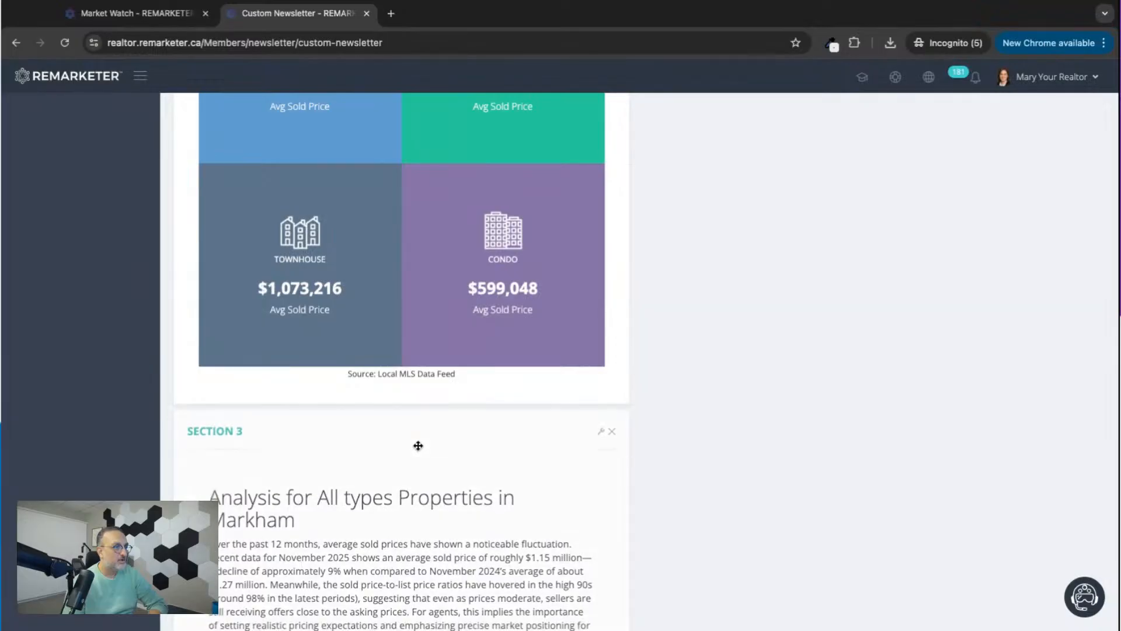
{"action": "scroll", "coordinate": [418, 446], "scroll_direction": "up", "scroll_amount": 10}
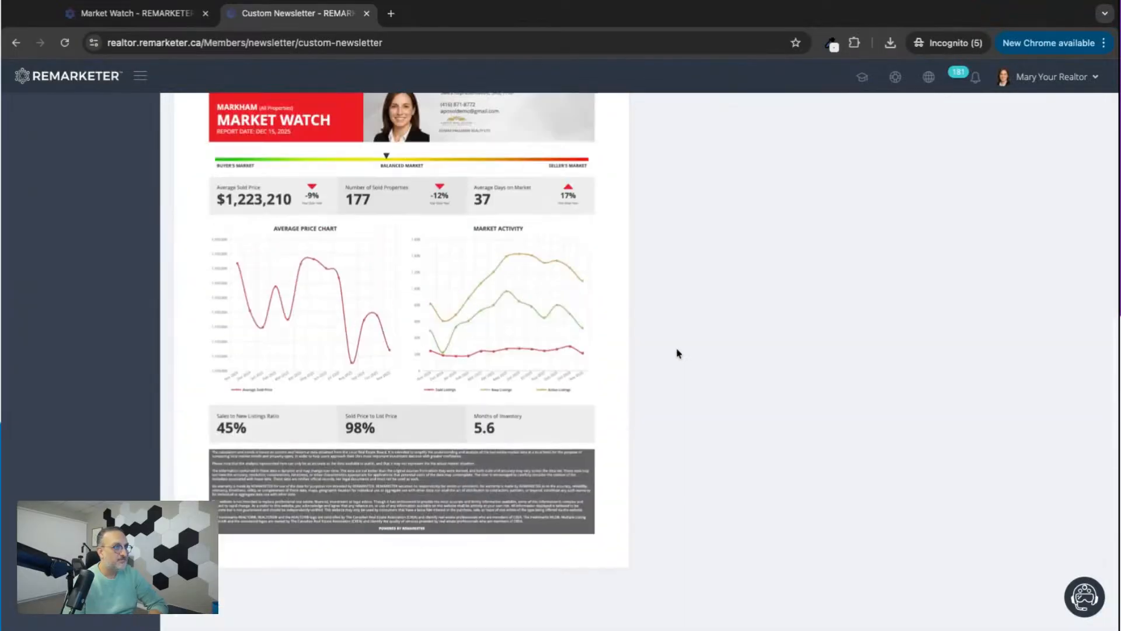
{"action": "scroll", "coordinate": [678, 354], "scroll_direction": "up", "scroll_amount": 15}
{"action": "scroll", "coordinate": [319, 445], "scroll_direction": "up", "scroll_amount": 3}
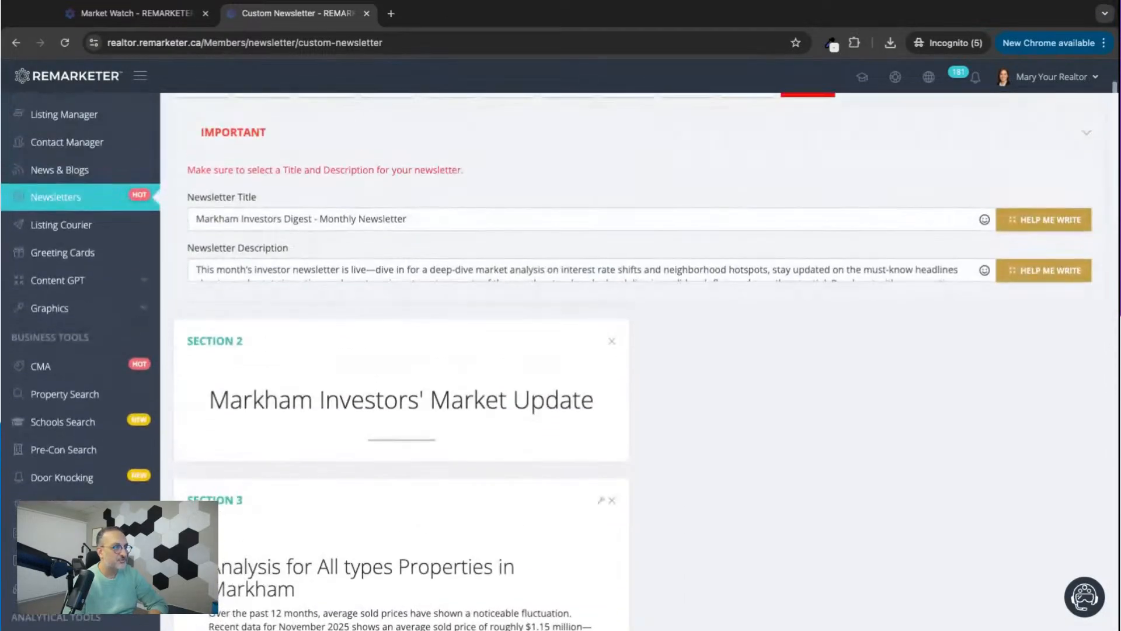
Move the Market Report section back above the Markham analysis section.
{"action": "scroll", "coordinate": [383, 488], "scroll_direction": "down", "scroll_amount": 7}
{"action": "scroll", "coordinate": [384, 487], "scroll_direction": "down", "scroll_amount": 12}
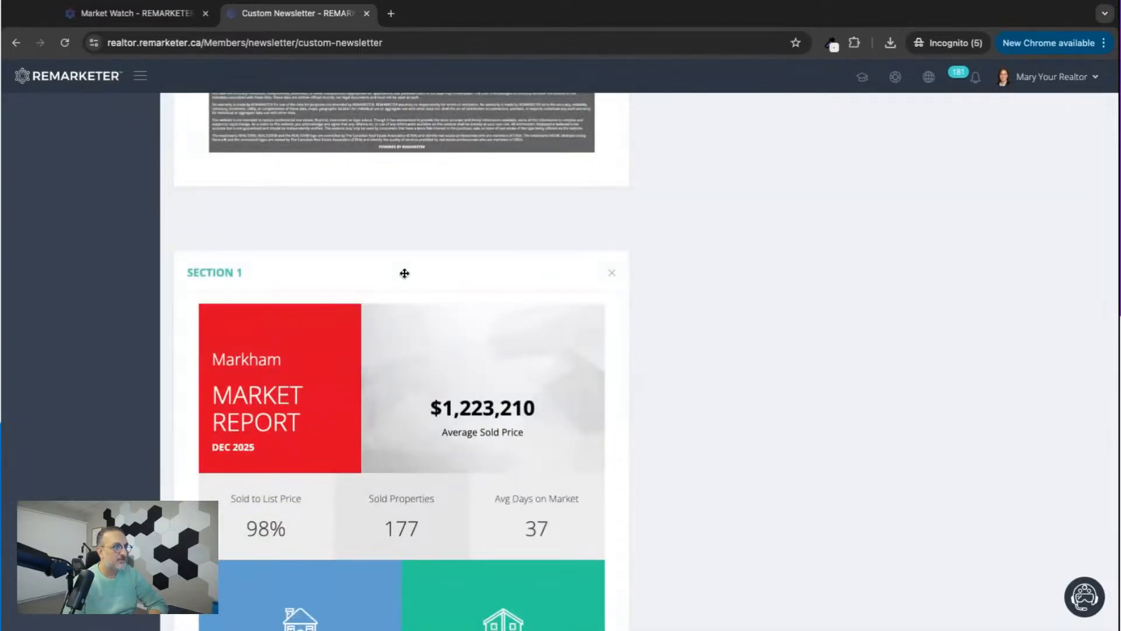
{"action": "left_click_drag", "start_coordinate": [405, 273], "coordinate": [404, 273]}
{"action": "scroll", "coordinate": [640, 290], "scroll_direction": "up", "scroll_amount": 10}
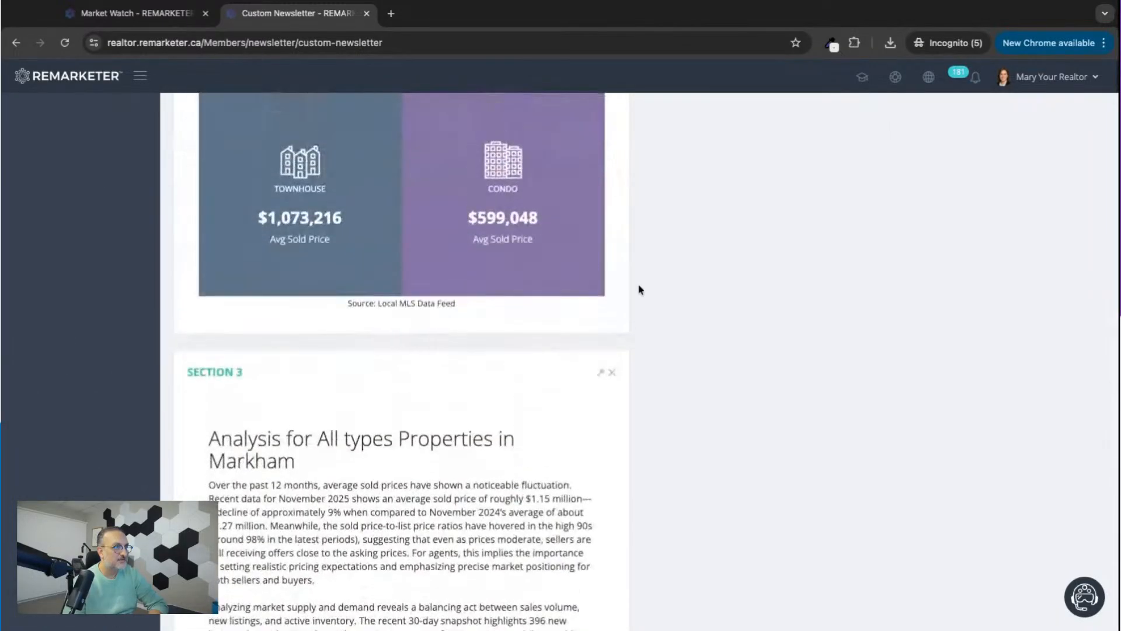
{"action": "scroll", "coordinate": [640, 290], "scroll_direction": "up", "scroll_amount": 15}
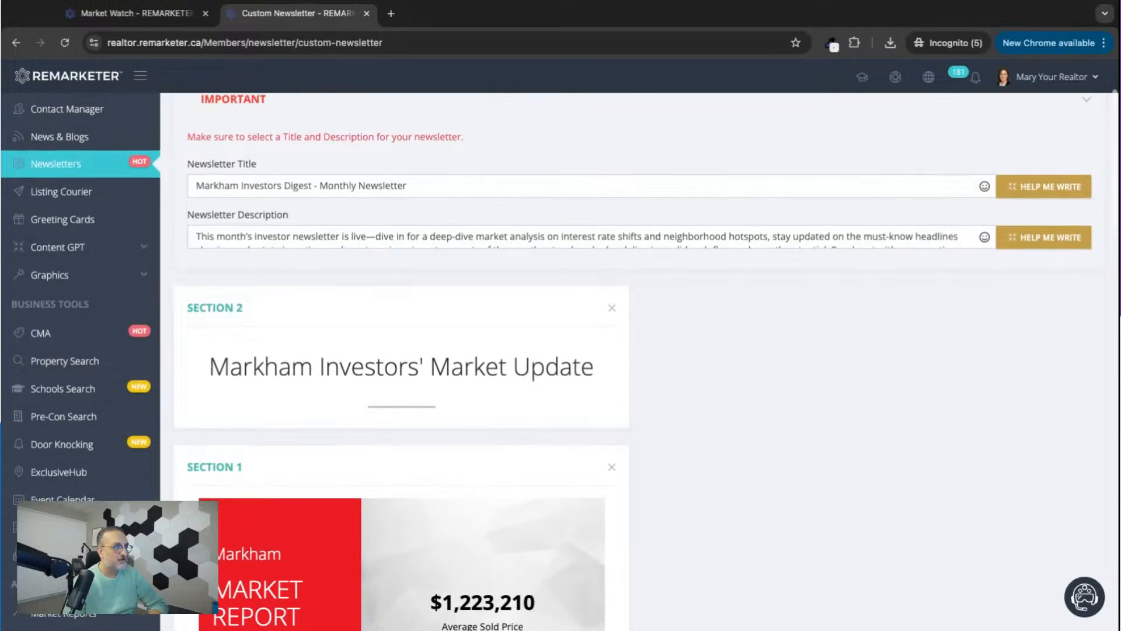
Start a new title section with the header "Investment Property of The Month".
{"action": "scroll", "coordinate": [640, 290], "scroll_direction": "down", "scroll_amount": 20}
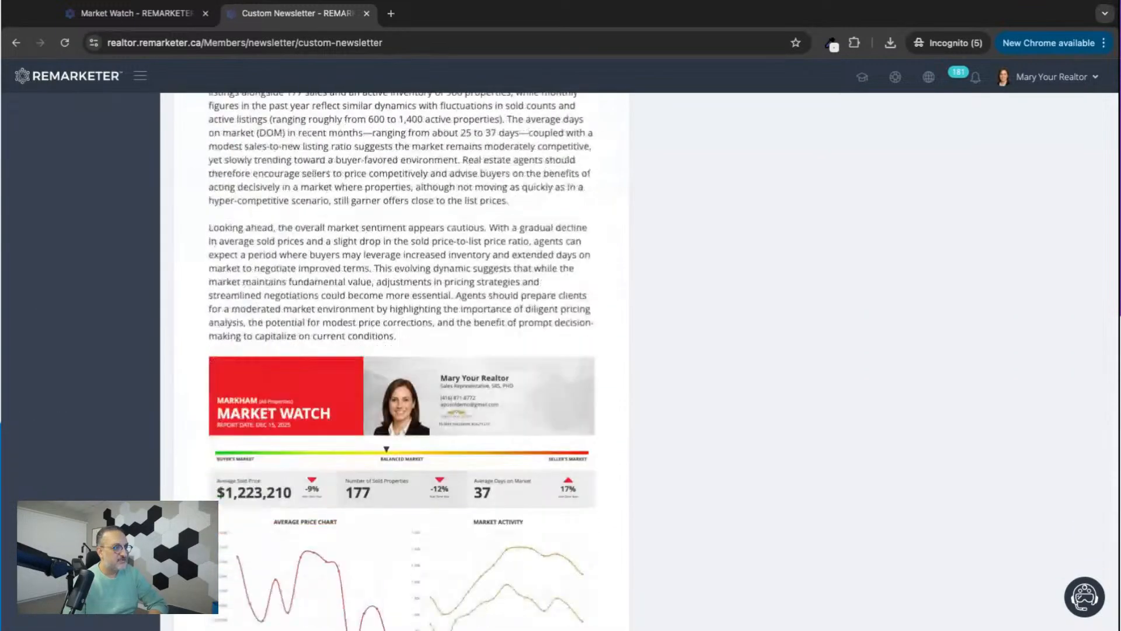
{"action": "scroll", "coordinate": [660, 252], "scroll_direction": "down", "scroll_amount": 5}
{"action": "scroll", "coordinate": [660, 252], "scroll_direction": "up", "scroll_amount": 20}
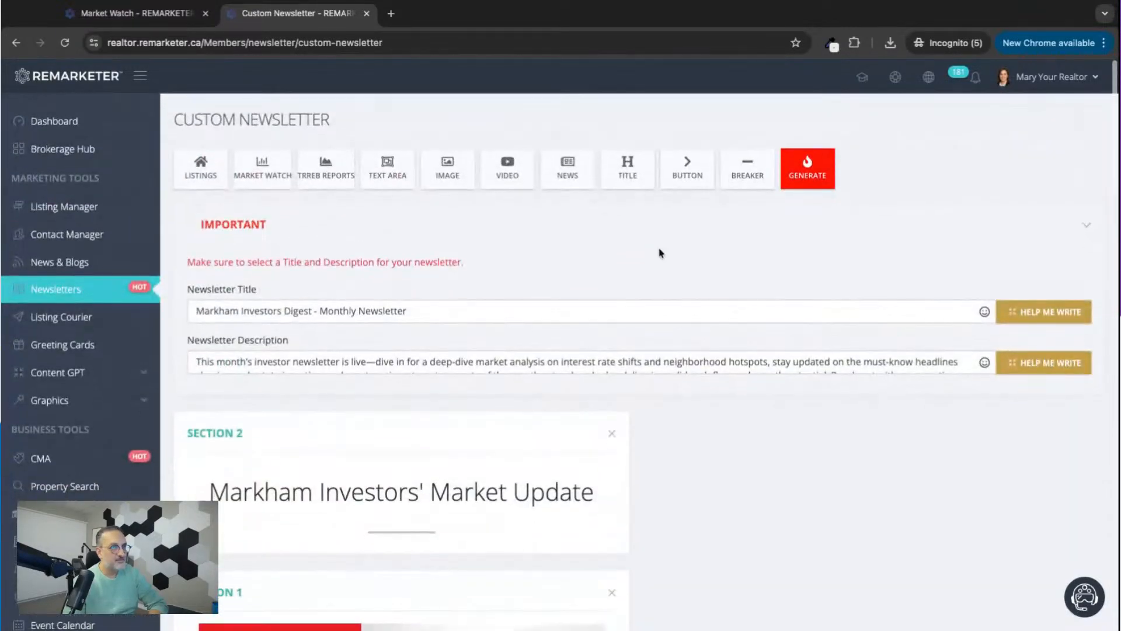
{"action": "left_click", "coordinate": [623, 172]}
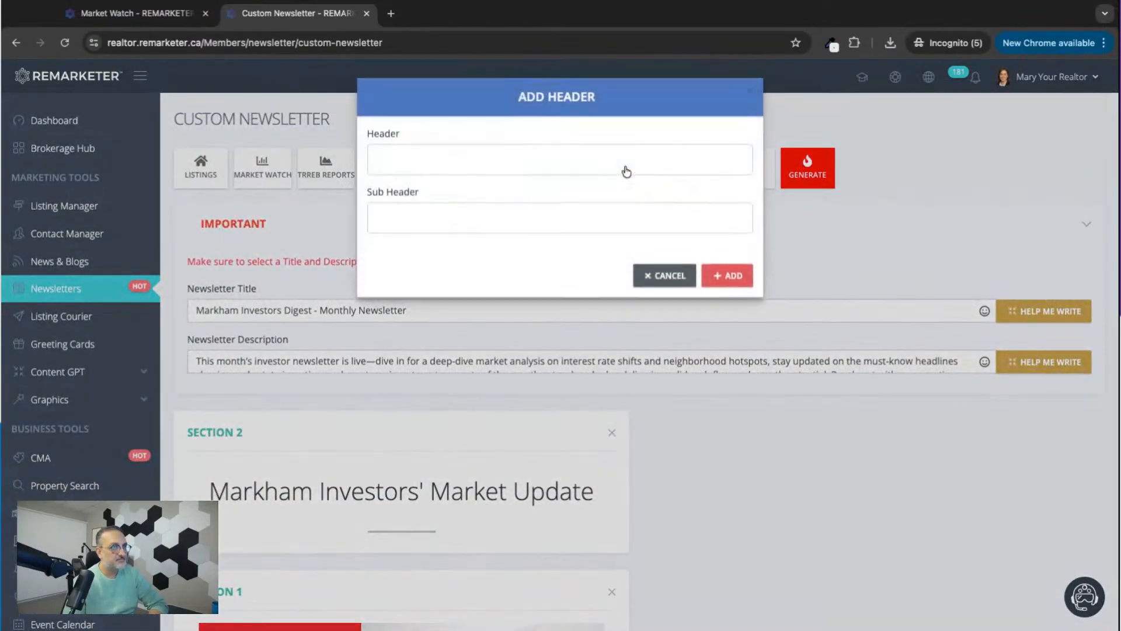
{"action": "left_click", "coordinate": [461, 165]}
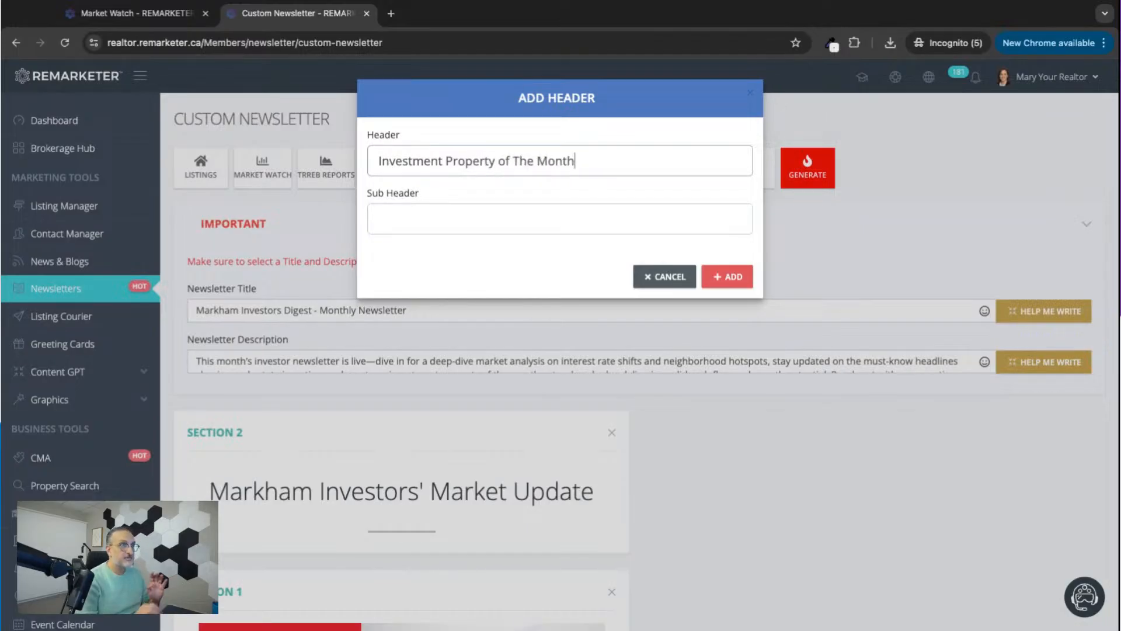
Add the header with sub-header "I came across this gem which is on the market and can be snatched at an amazing price. Contact me for more details".
{"action": "left_click", "coordinate": [395, 218]}
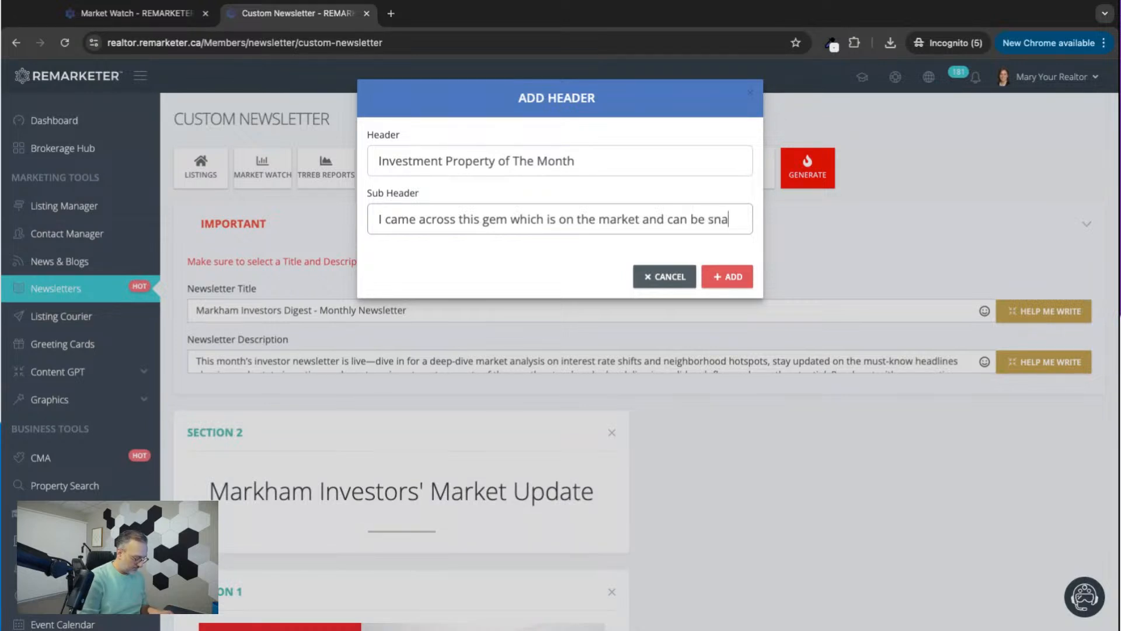
{"action": "type", "text": "ched "}
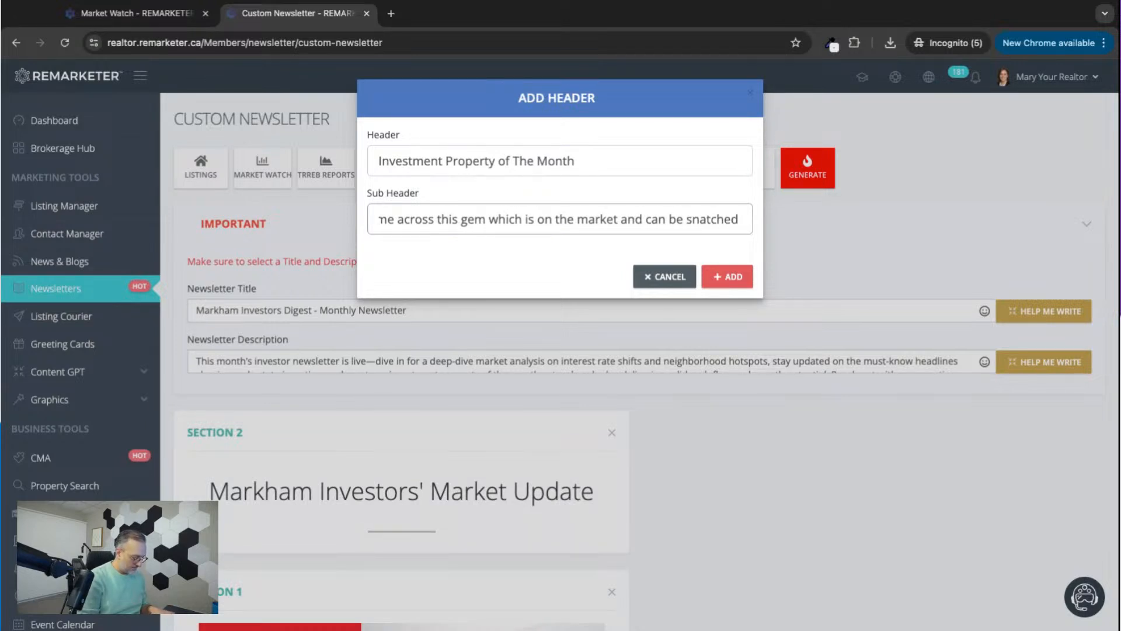
{"action": "type", "text": "at a"}
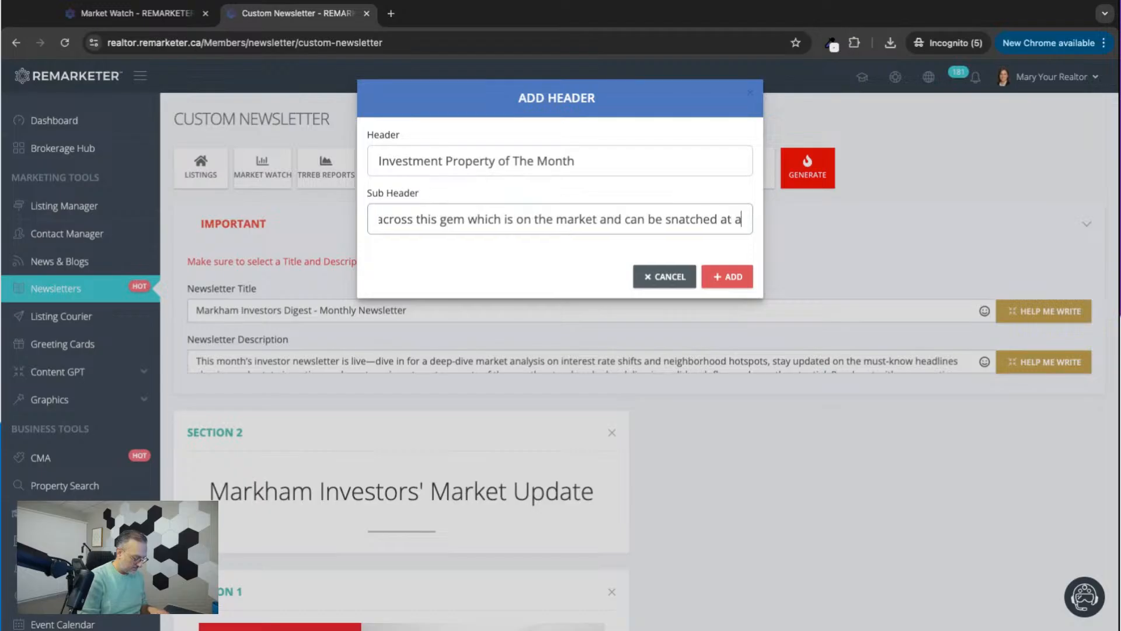
{"action": "type", "text": "n amaizing "}
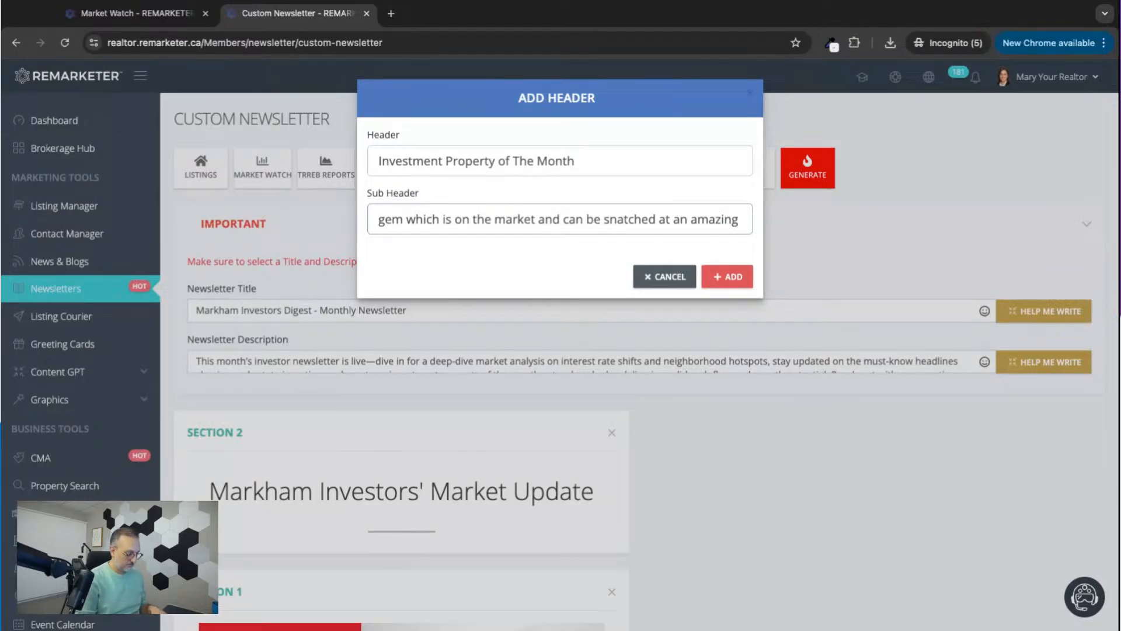
{"action": "type", "text": "price. C"}
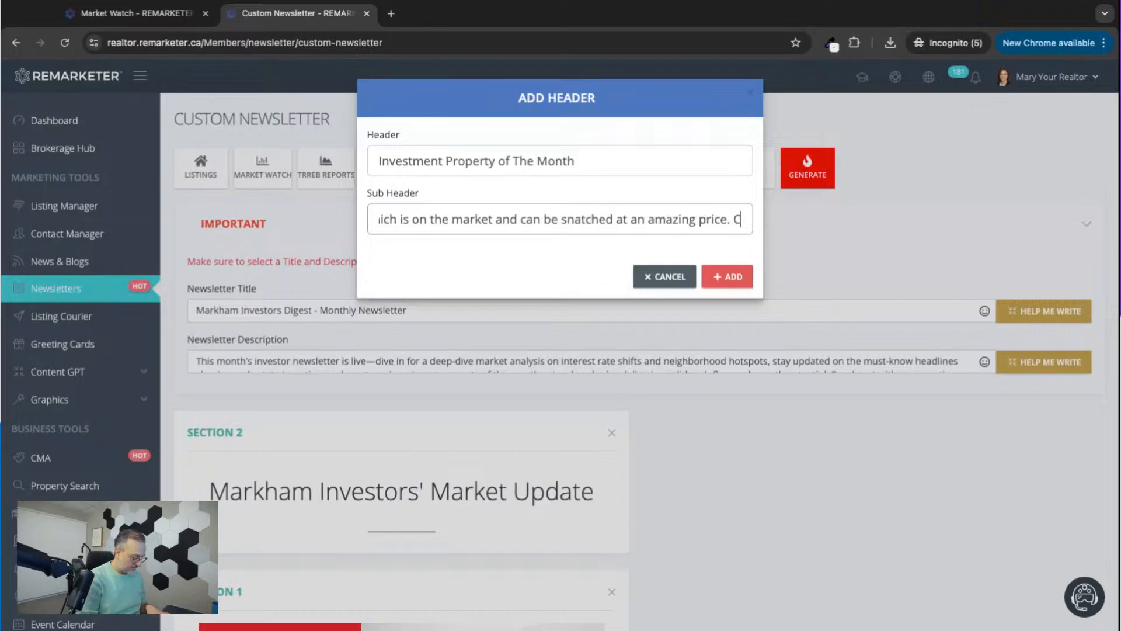
{"action": "type", "text": "ontact me for "}
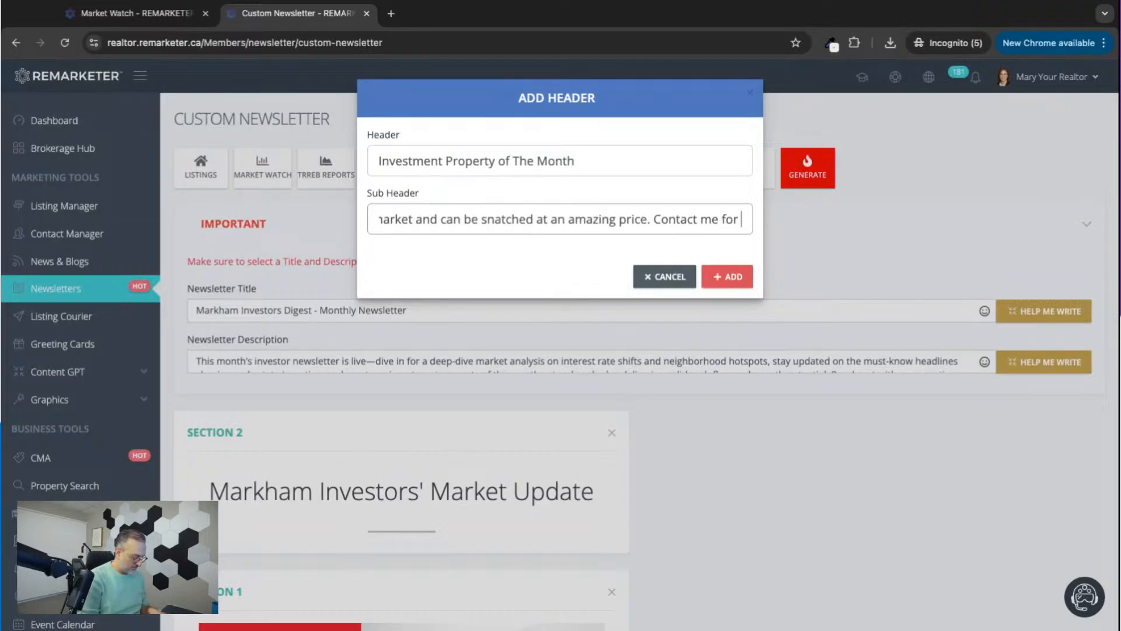
{"action": "type", "text": "more details"}
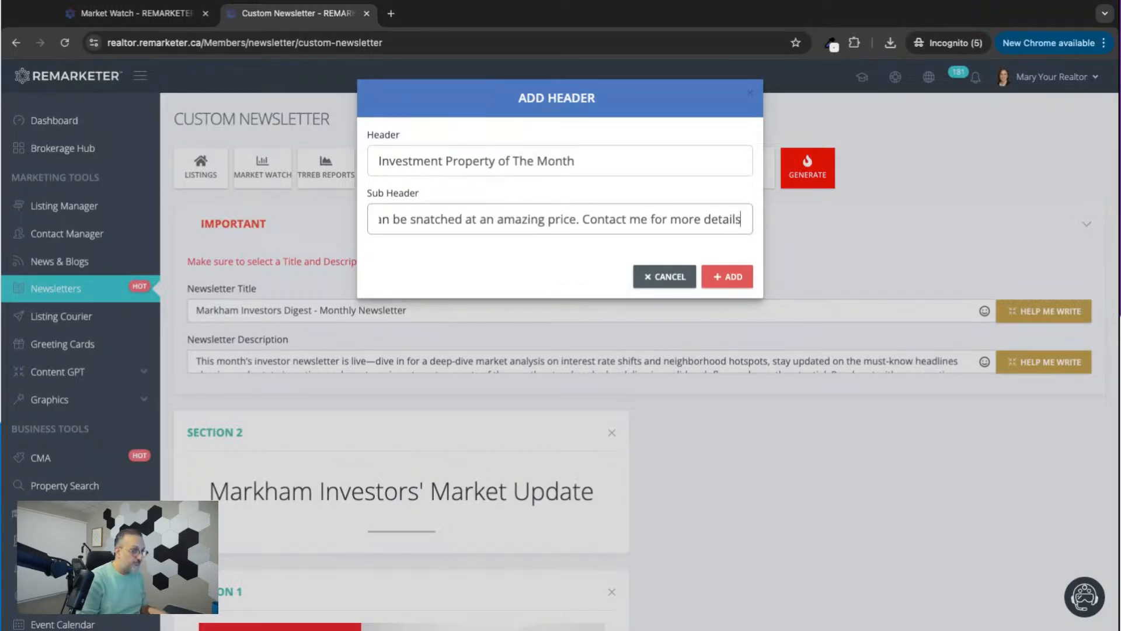
{"action": "left_click", "coordinate": [727, 276]}
{"action": "scroll", "coordinate": [707, 397], "scroll_direction": "down", "scroll_amount": 20}
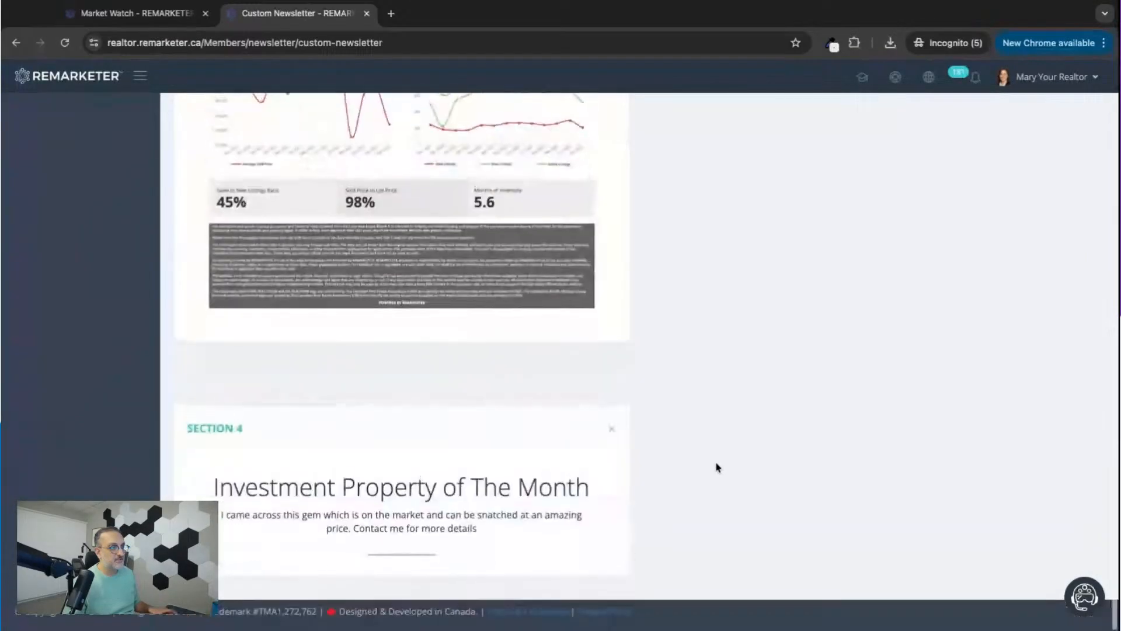
Add the first available property listing below the "Investment Property of The Month" header, without animated images.
{"action": "scroll", "coordinate": [719, 410], "scroll_direction": "up", "scroll_amount": 20}
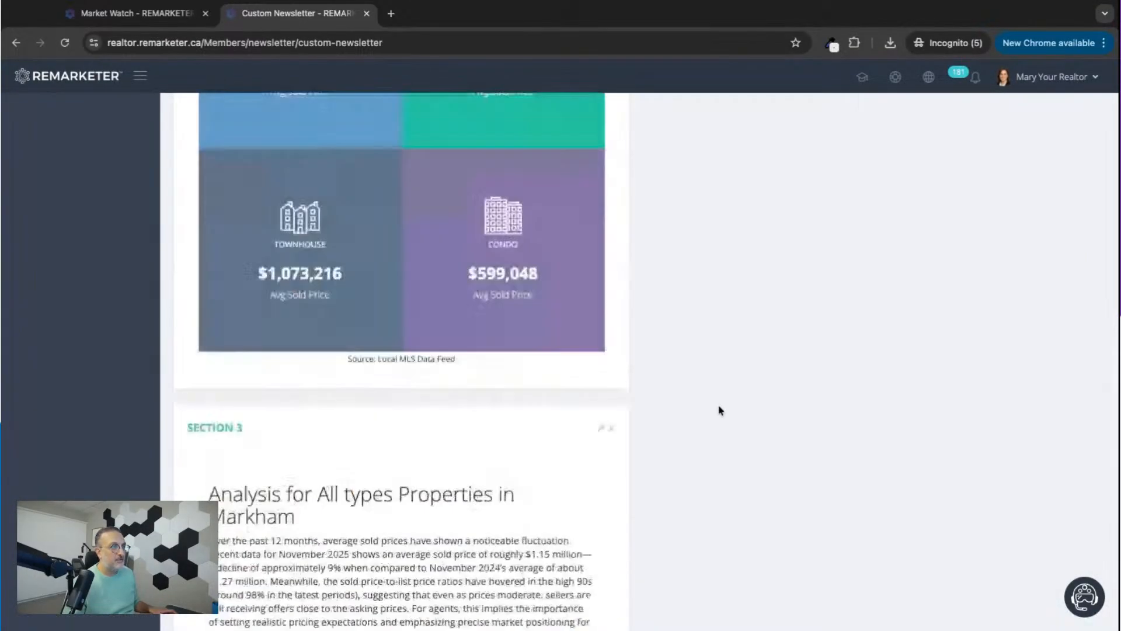
{"action": "left_click", "coordinate": [200, 166]}
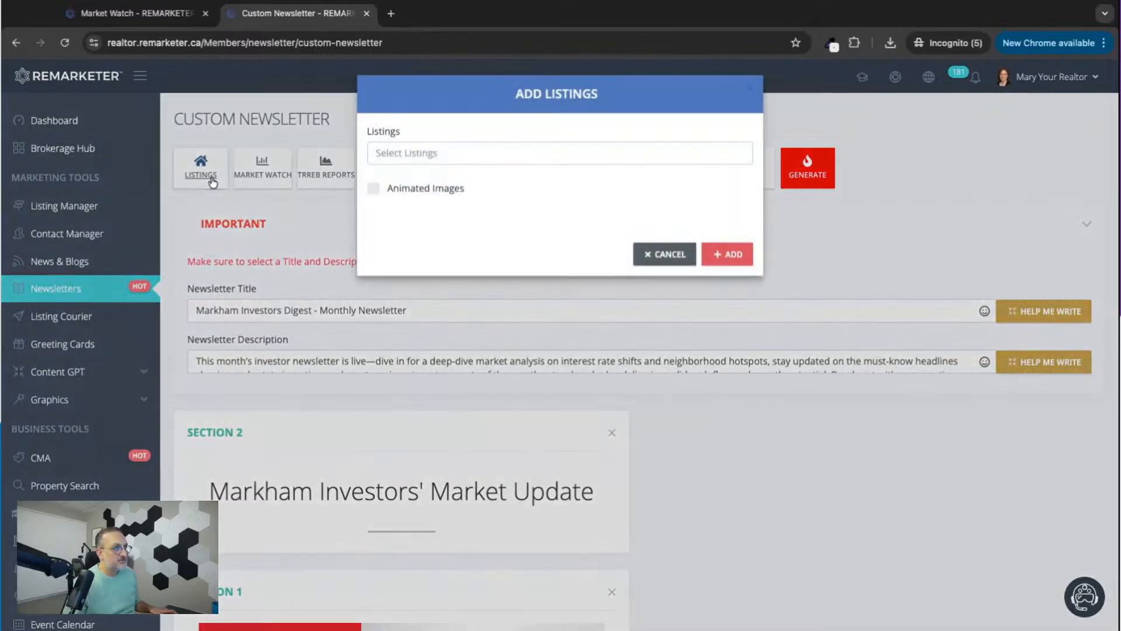
{"action": "left_click", "coordinate": [392, 163]}
{"action": "left_click", "coordinate": [419, 178]}
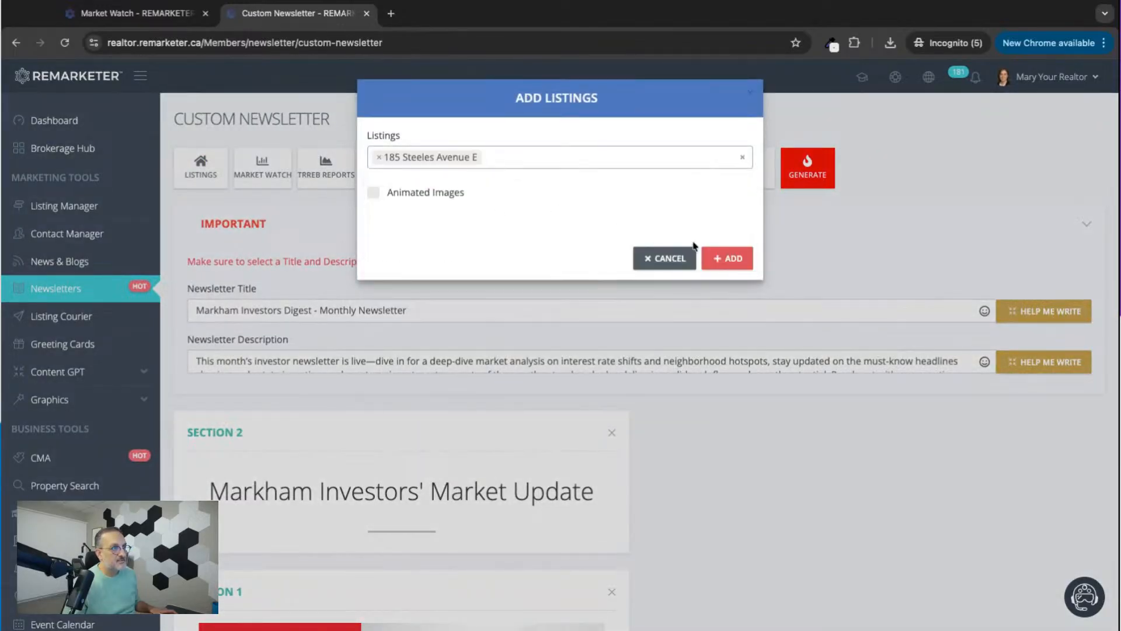
{"action": "left_click", "coordinate": [727, 258]}
{"action": "scroll", "coordinate": [747, 556], "scroll_direction": "down", "scroll_amount": 20}
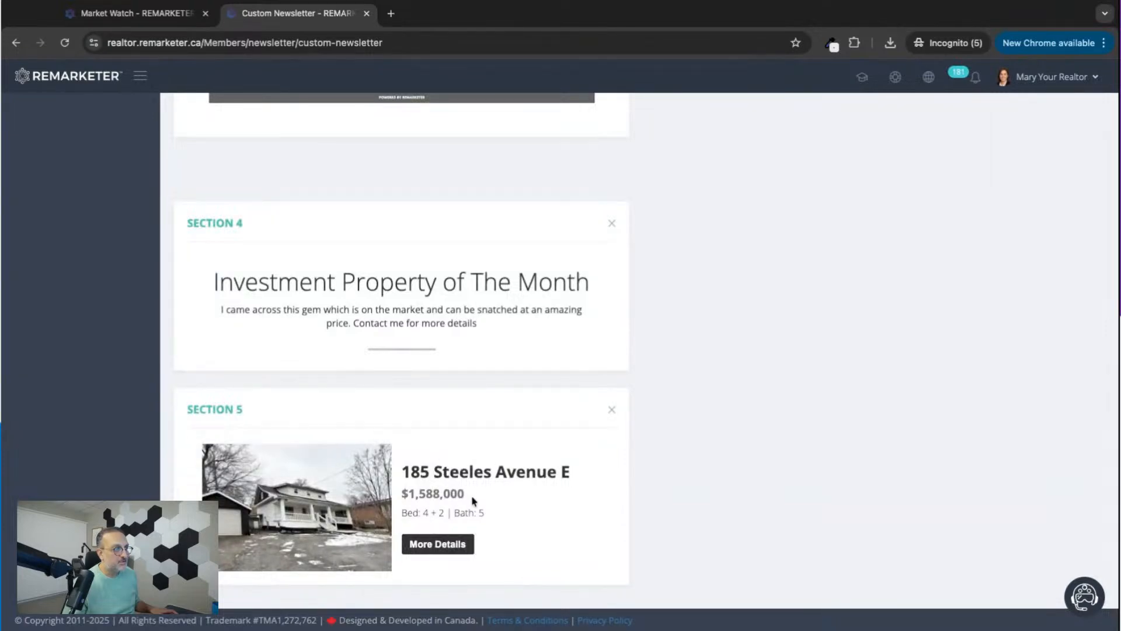
Add a title section with the header "Real Estate Investors' News" and no sub-header.
{"action": "scroll", "coordinate": [473, 500], "scroll_direction": "up", "scroll_amount": 20}
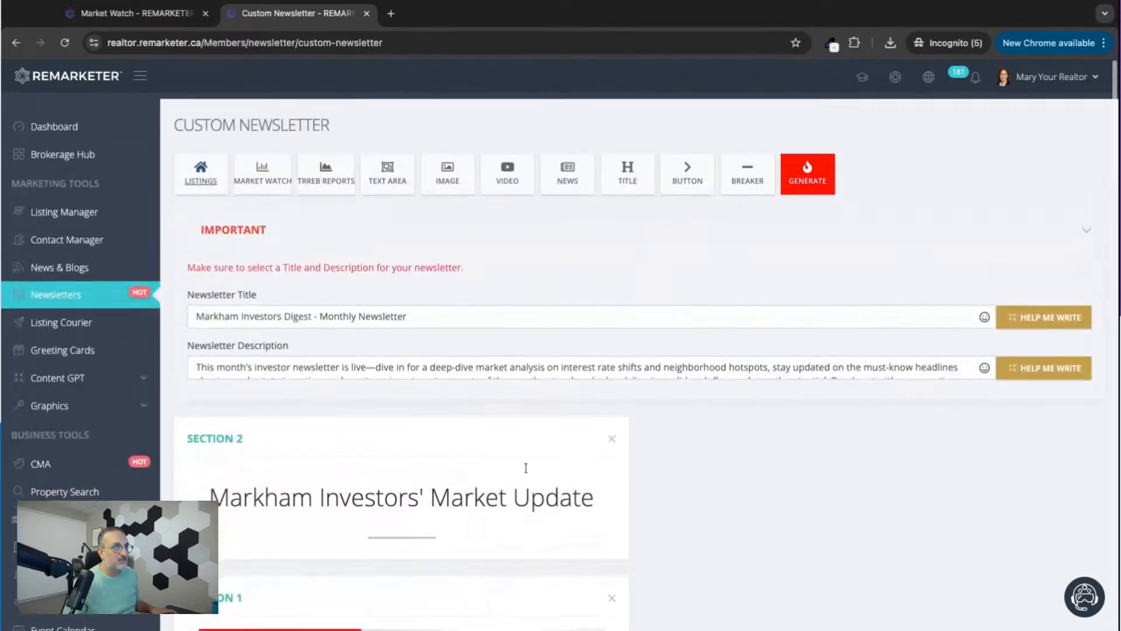
{"action": "left_click", "coordinate": [625, 166]}
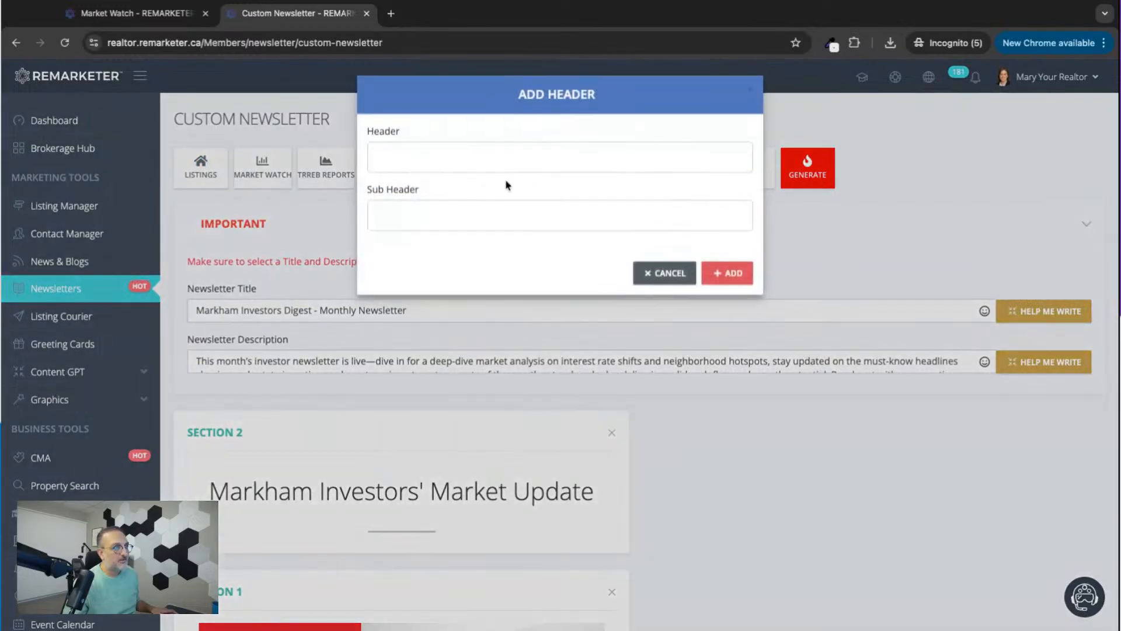
{"action": "left_click", "coordinate": [440, 166]}
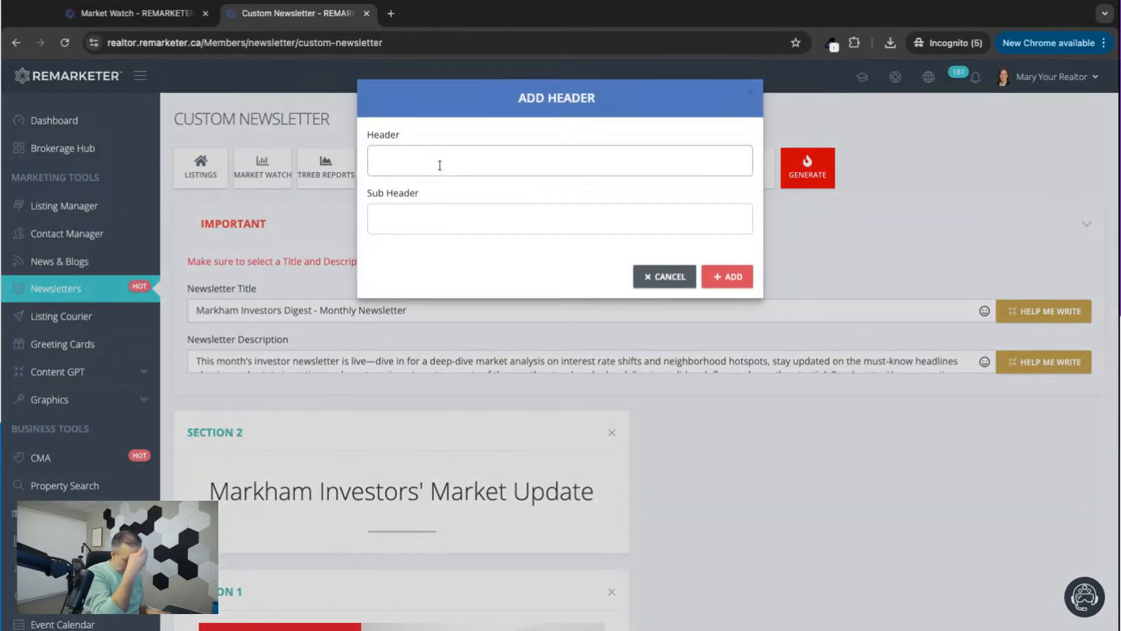
{"action": "type", "text": "Rea"}
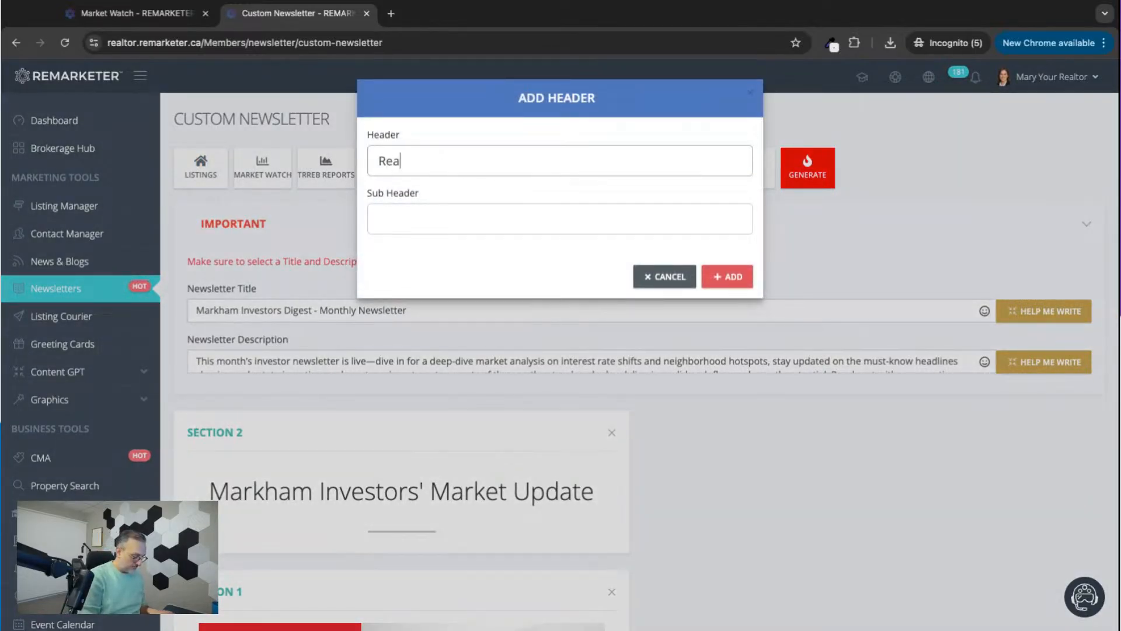
{"action": "type", "text": "l Estate Investors"}
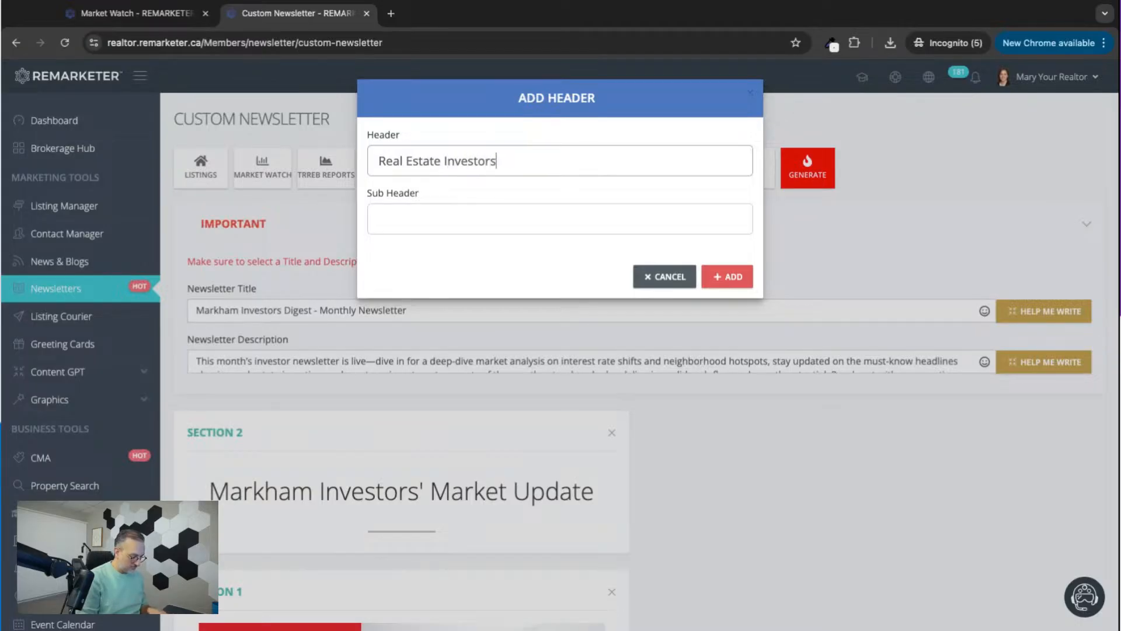
{"action": "type", "text": "' News"}
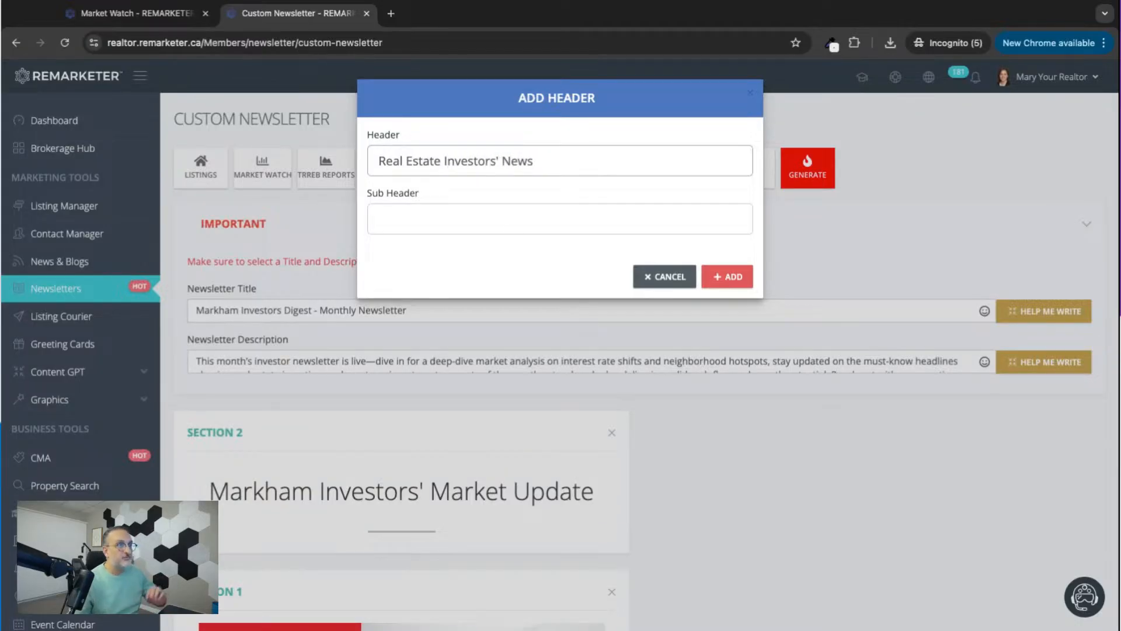
{"action": "left_click", "coordinate": [732, 278]}
{"action": "scroll", "coordinate": [720, 526], "scroll_direction": "down", "scroll_amount": 20}
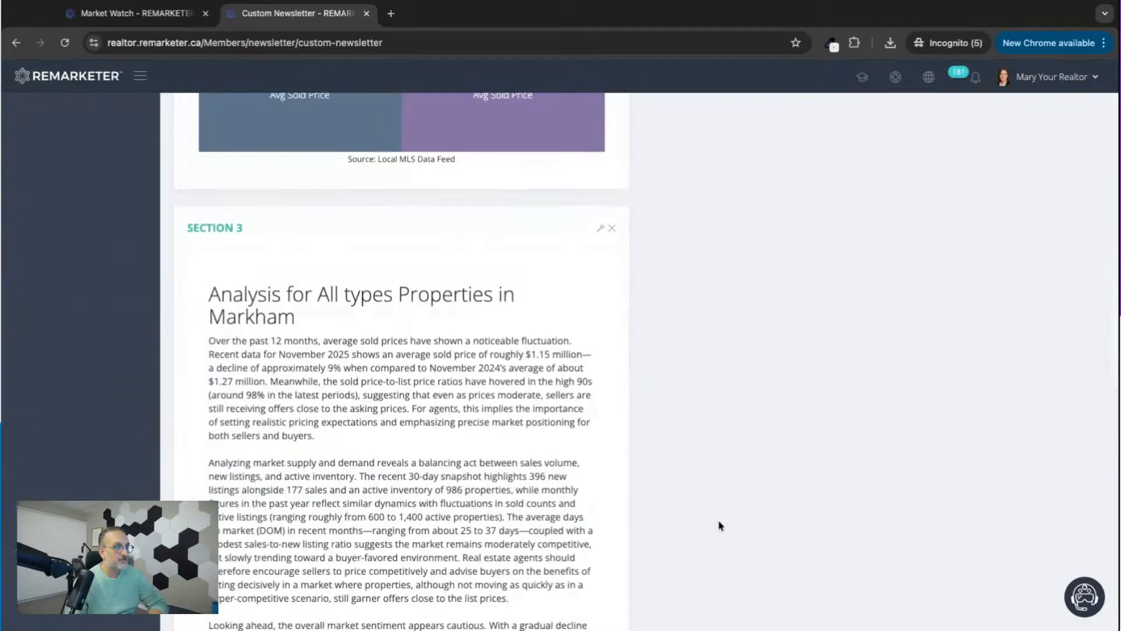
Add a news section with "Canada's Housing Market Activity Shows Regional Uptick as 2025 Ends" and "Canada Sees Housing Starts Jump Nearly 10 per Cent in November".
{"action": "scroll", "coordinate": [720, 526], "scroll_direction": "up", "scroll_amount": 20}
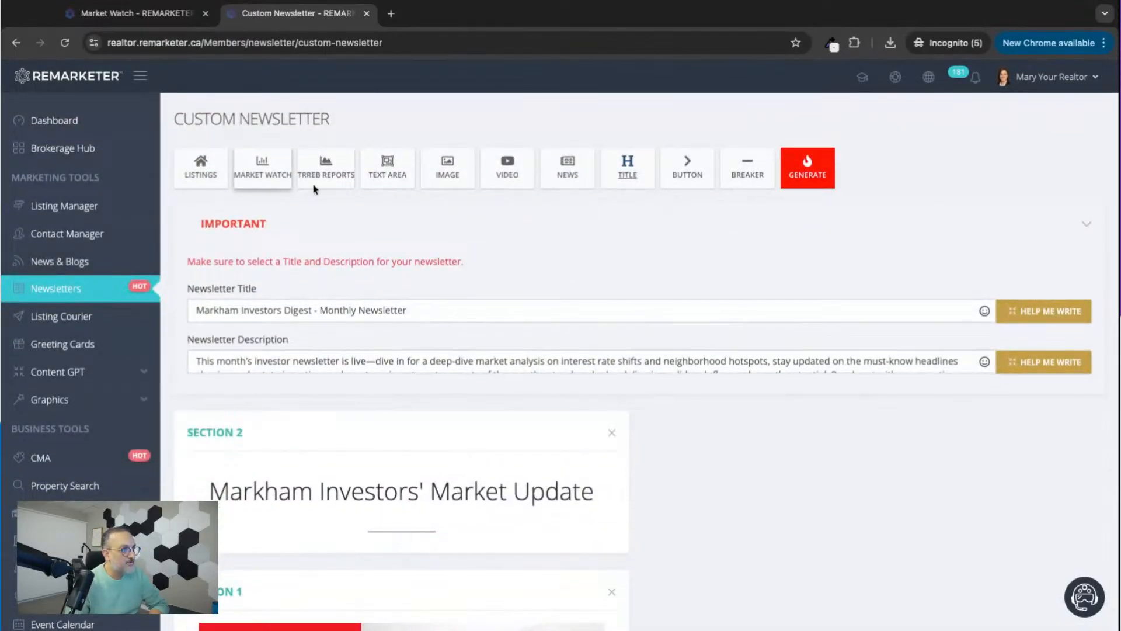
{"action": "left_click", "coordinate": [564, 172]}
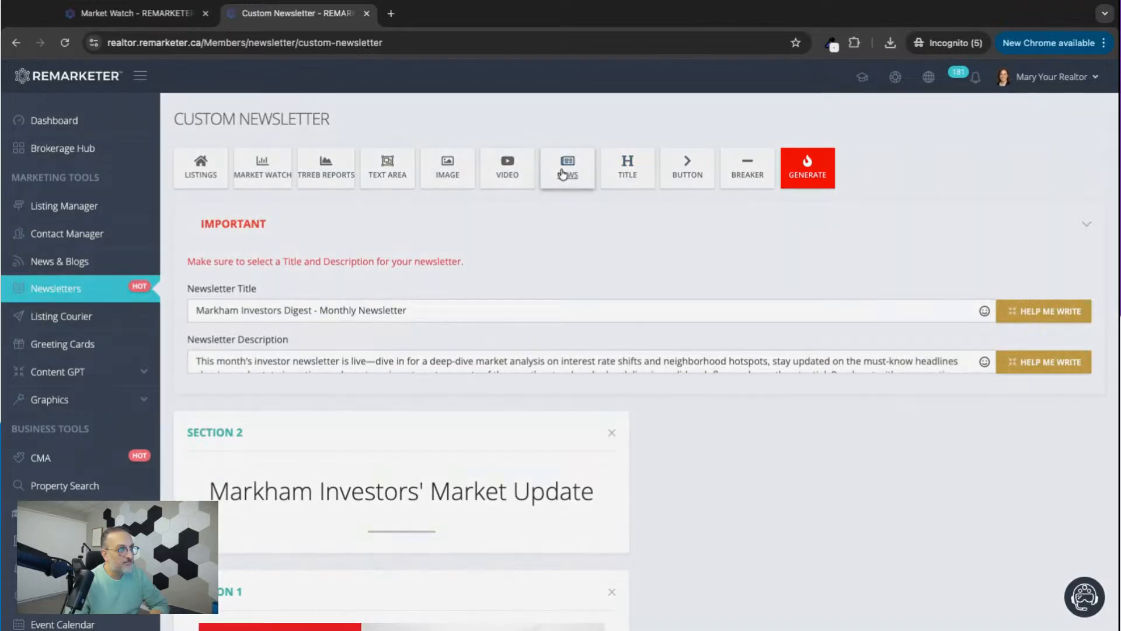
{"action": "left_click", "coordinate": [453, 161]}
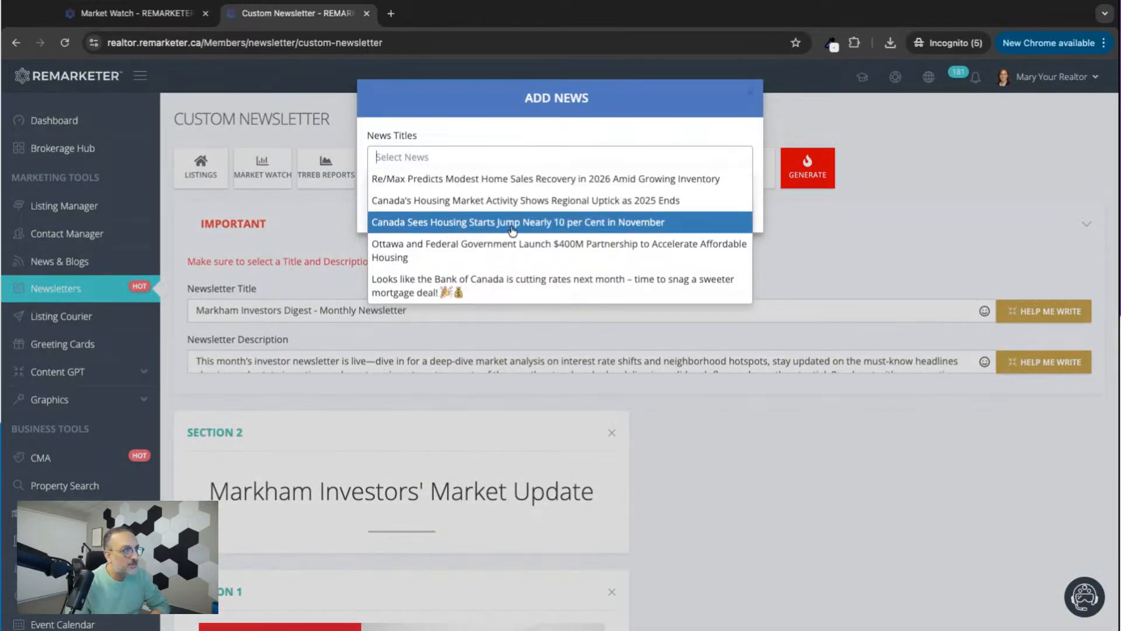
{"action": "left_click", "coordinate": [507, 202]}
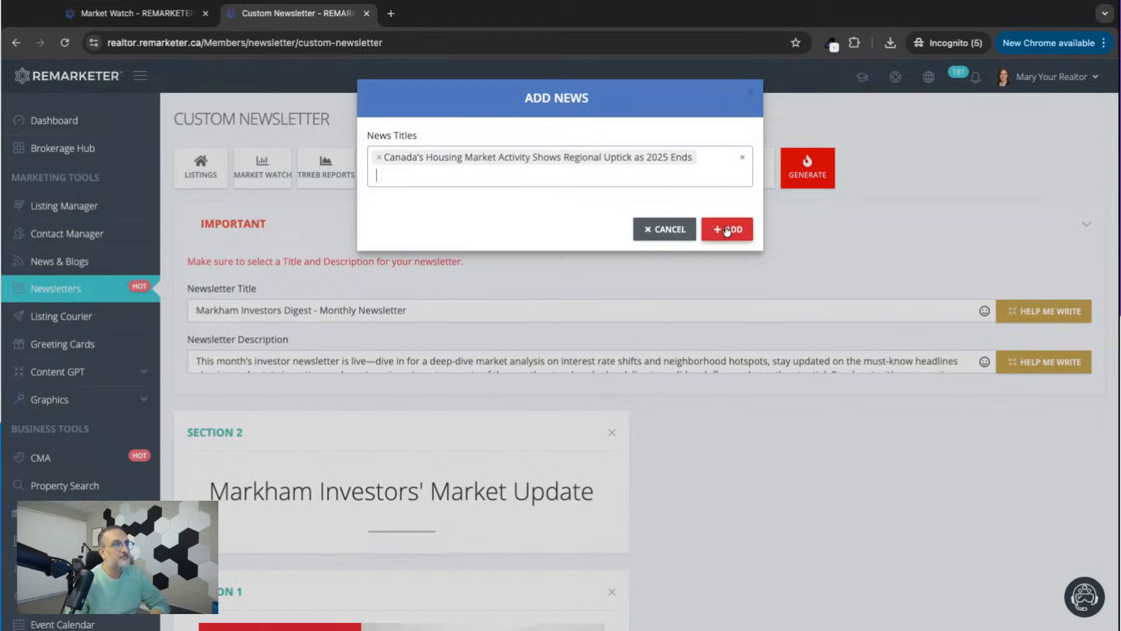
{"action": "left_click", "coordinate": [605, 181]}
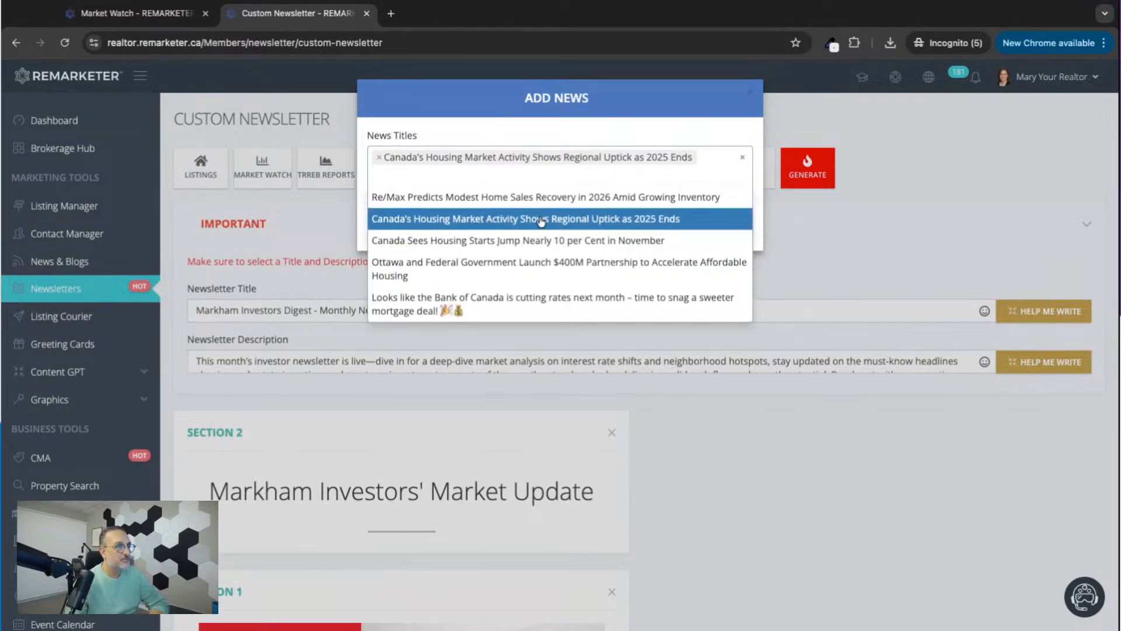
{"action": "left_click", "coordinate": [508, 240]}
{"action": "left_click", "coordinate": [741, 247]}
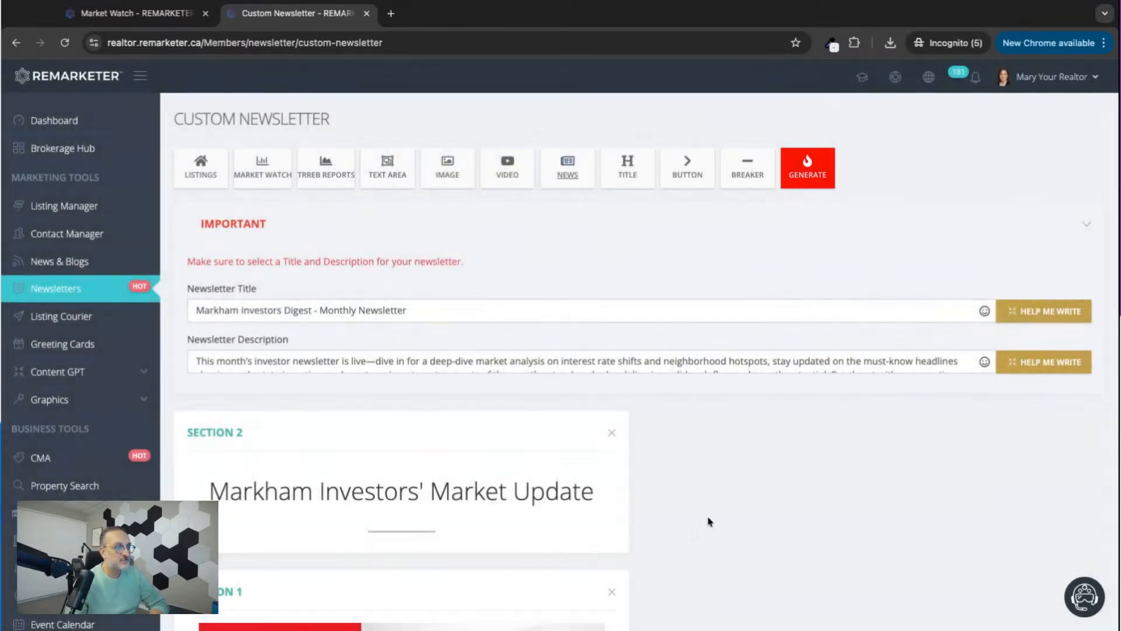
{"action": "scroll", "coordinate": [728, 596], "scroll_direction": "down", "scroll_amount": 20}
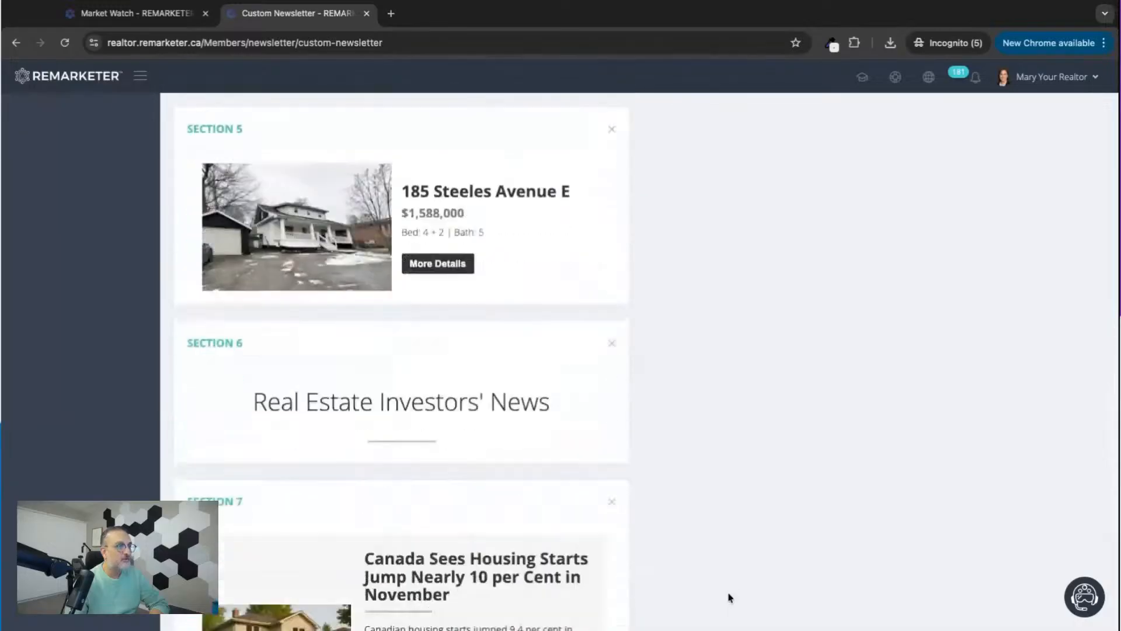
{"action": "scroll", "coordinate": [728, 596], "scroll_direction": "down", "scroll_amount": 8}
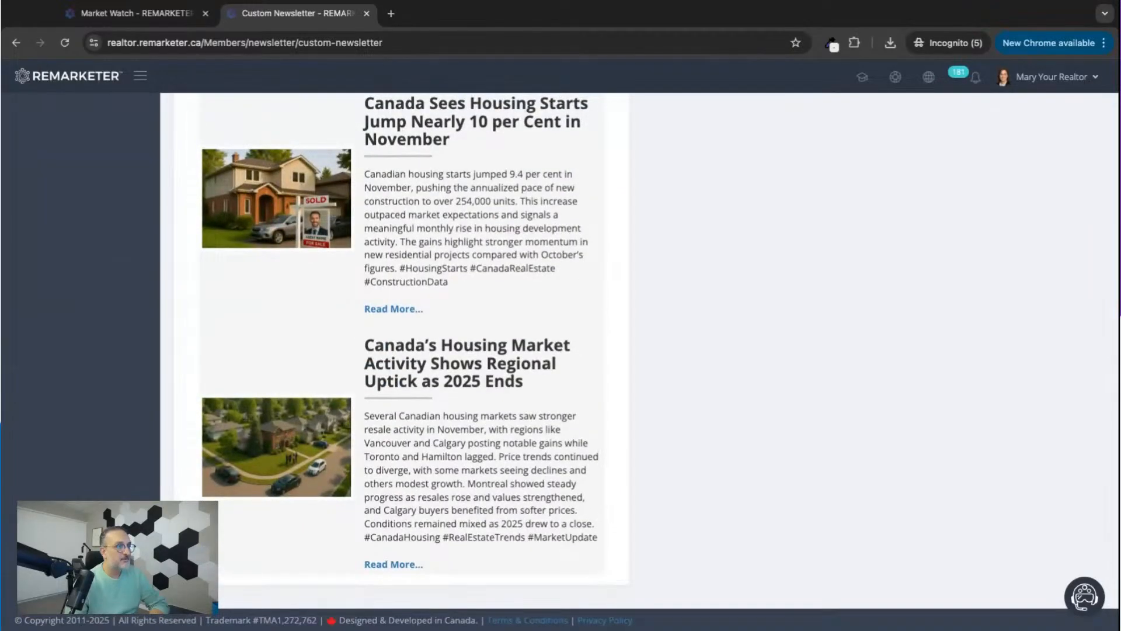
Review the newsletter's sections from the news articles up through the listing, Markham analysis and Market Report to the opening title.
{"action": "scroll", "coordinate": [640, 362], "scroll_direction": "up", "scroll_amount": 1}
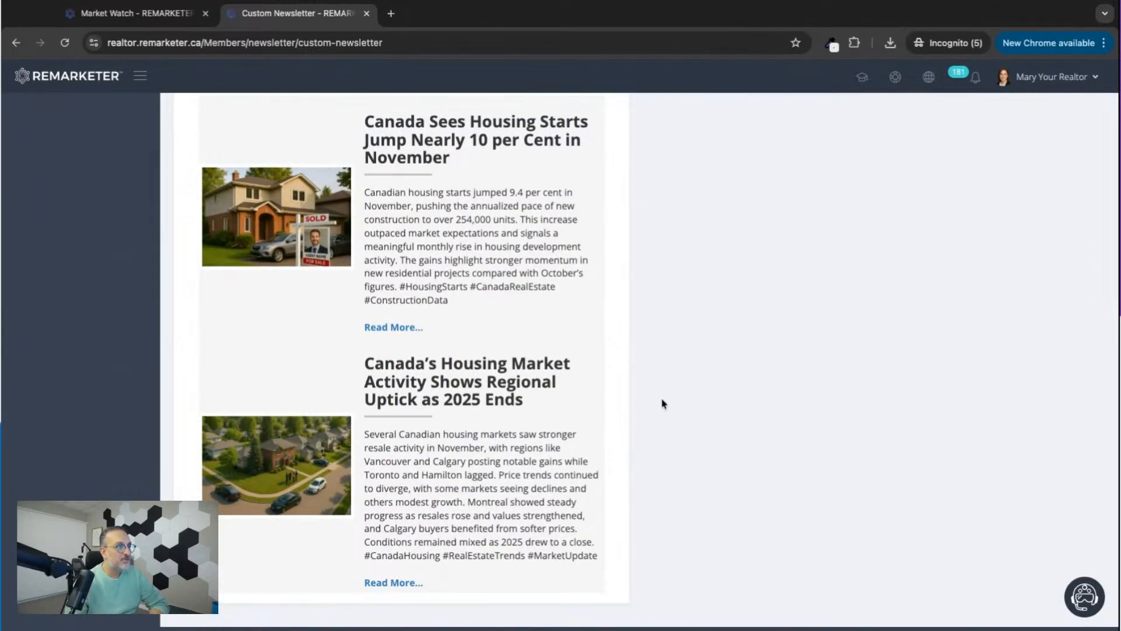
{"action": "scroll", "coordinate": [664, 353], "scroll_direction": "up", "scroll_amount": 5}
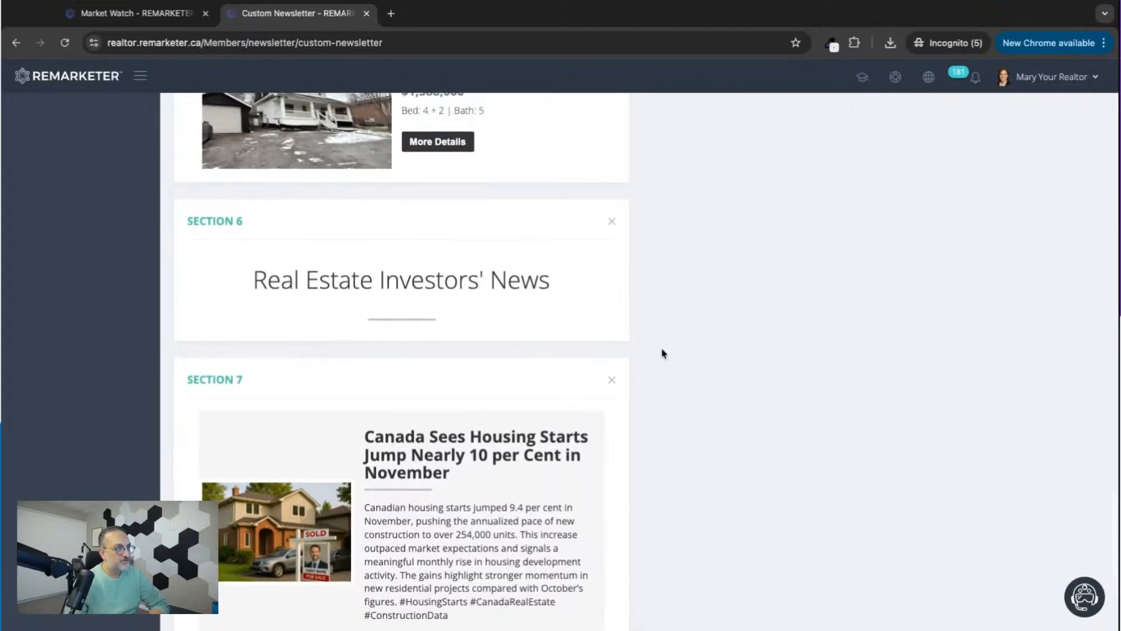
{"action": "scroll", "coordinate": [663, 353], "scroll_direction": "down", "scroll_amount": 4}
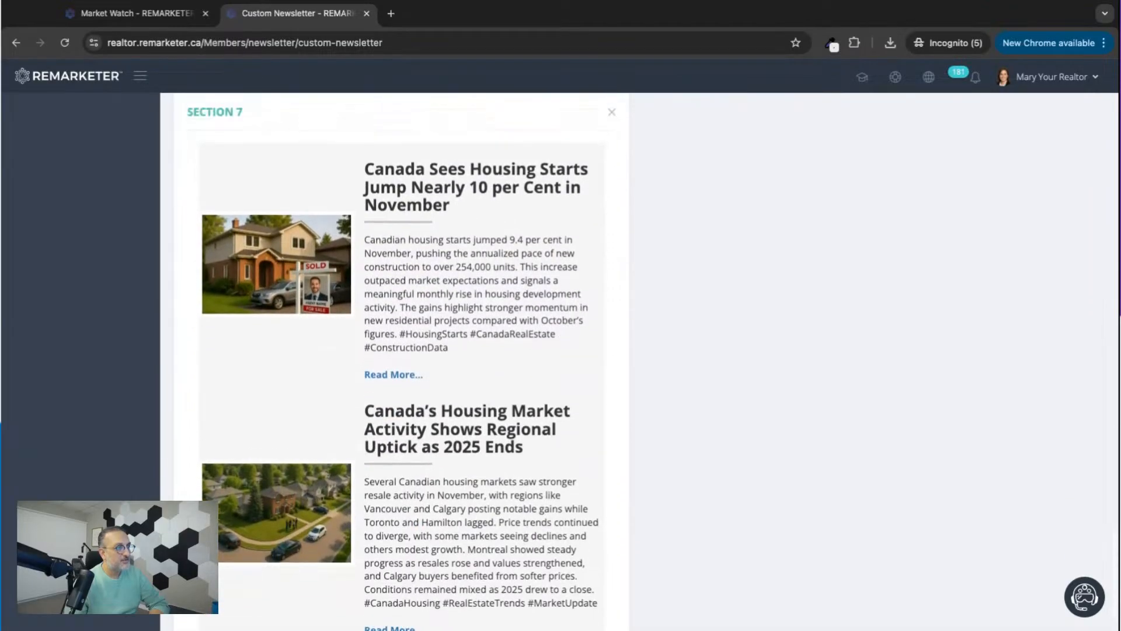
{"action": "scroll", "coordinate": [663, 353], "scroll_direction": "up", "scroll_amount": 6}
{"action": "scroll", "coordinate": [401, 362], "scroll_direction": "up", "scroll_amount": 8}
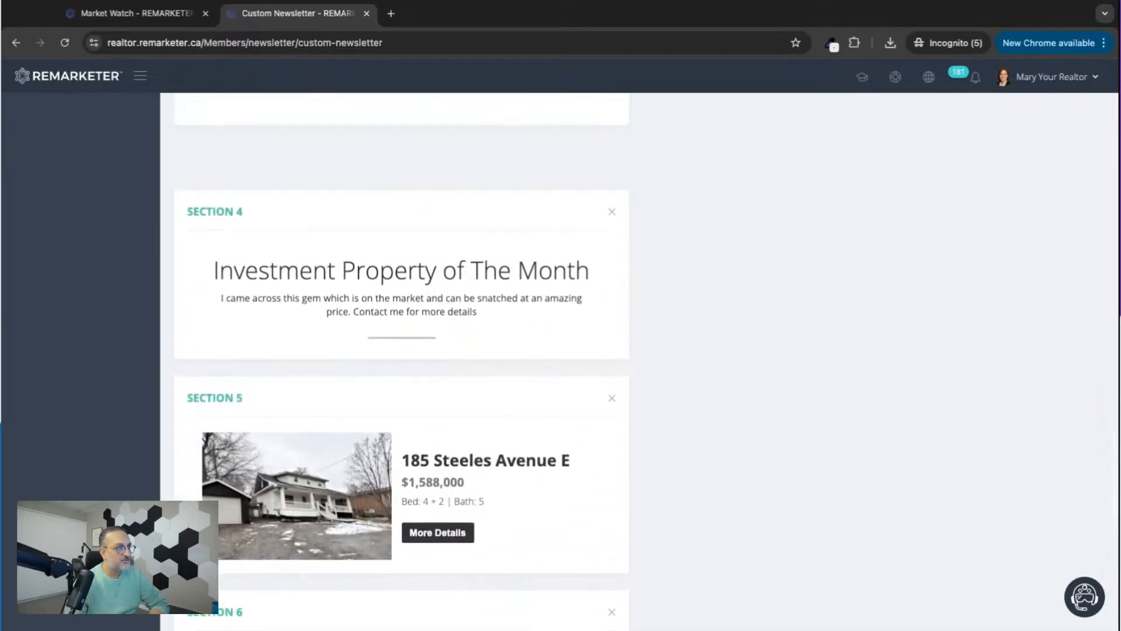
{"action": "scroll", "coordinate": [401, 362], "scroll_direction": "up", "scroll_amount": 13}
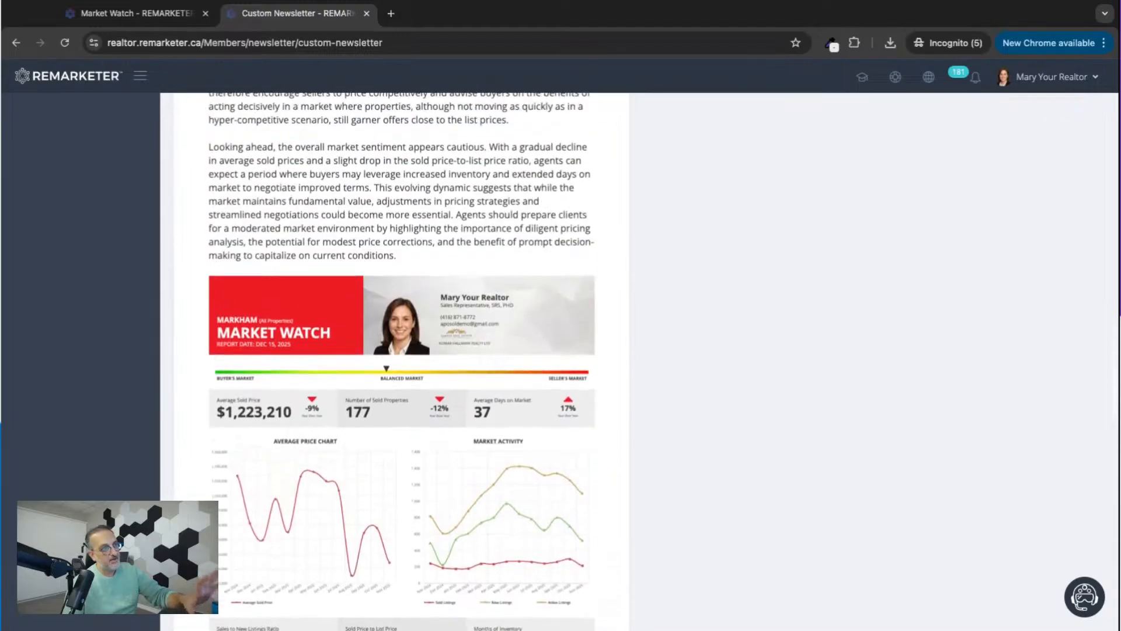
{"action": "scroll", "coordinate": [401, 362], "scroll_direction": "up", "scroll_amount": 10}
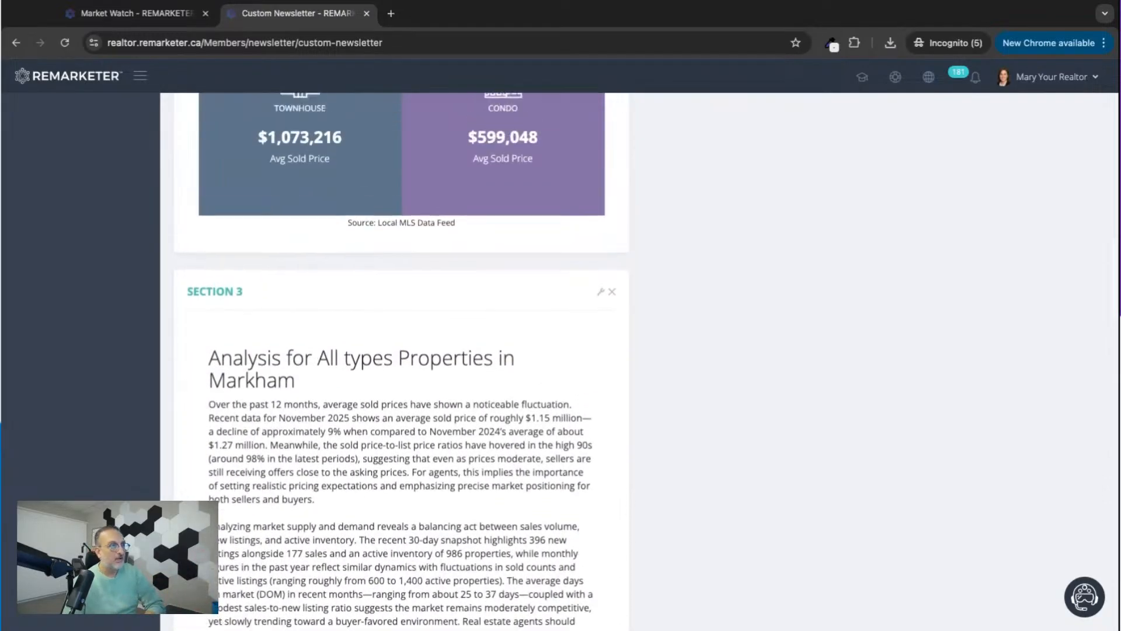
{"action": "scroll", "coordinate": [401, 362], "scroll_direction": "up", "scroll_amount": 11}
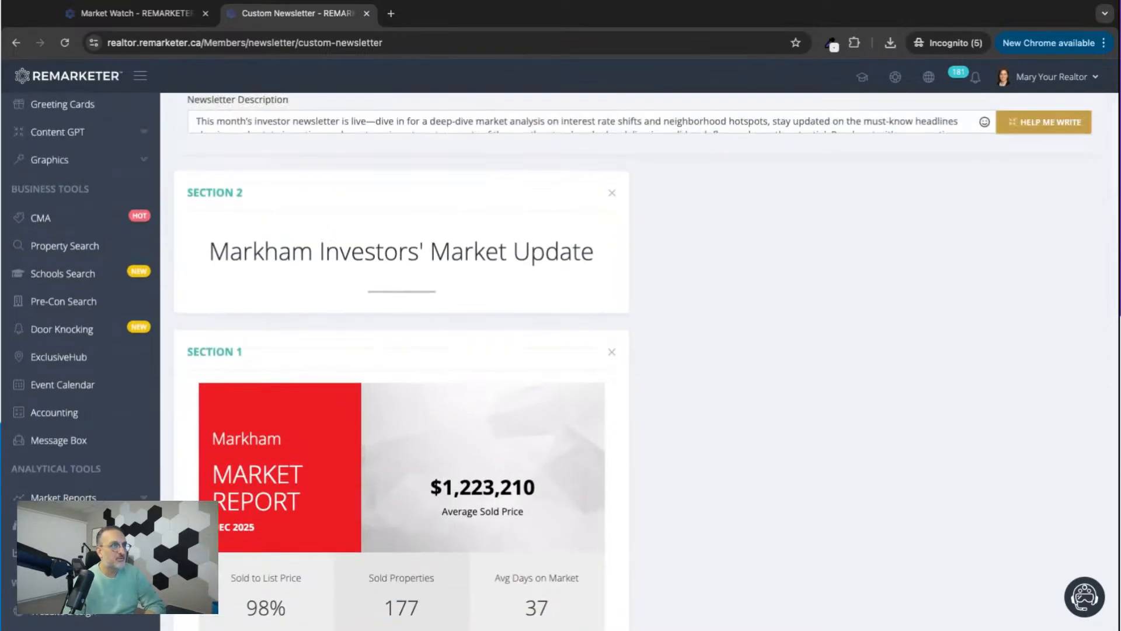
{"action": "scroll", "coordinate": [402, 362], "scroll_direction": "up", "scroll_amount": 3}
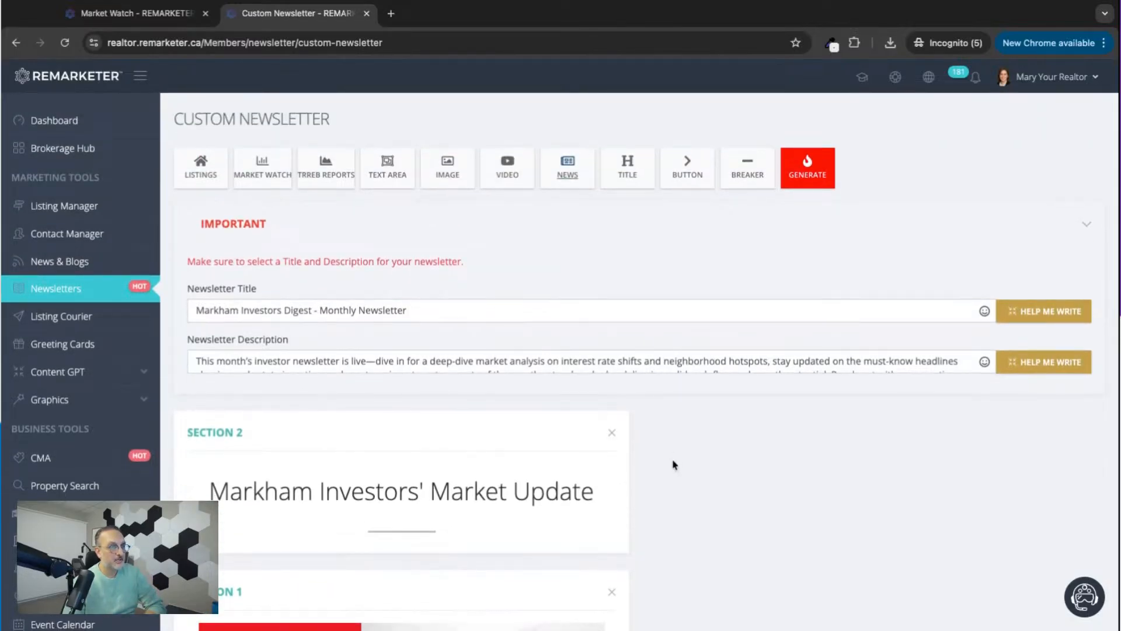
{"action": "scroll", "coordinate": [673, 463], "scroll_direction": "down", "scroll_amount": 10}
Add a title section with the header "Contact Me for a Consultation Session" and no sub-header.
{"action": "scroll", "coordinate": [672, 463], "scroll_direction": "up", "scroll_amount": 10}
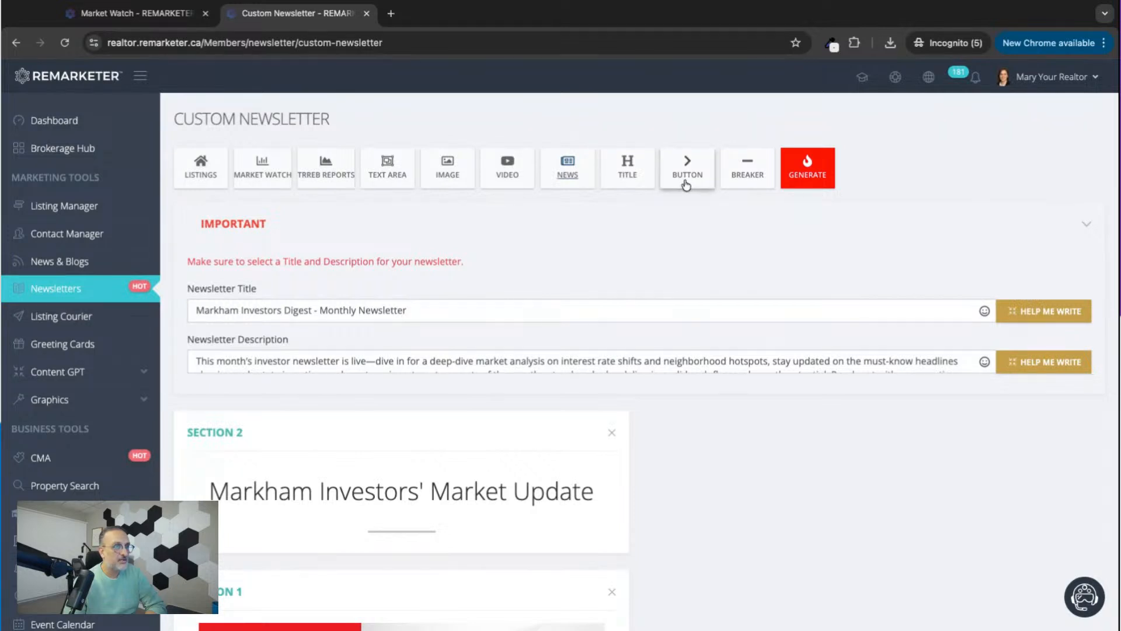
{"action": "left_click", "coordinate": [618, 170]}
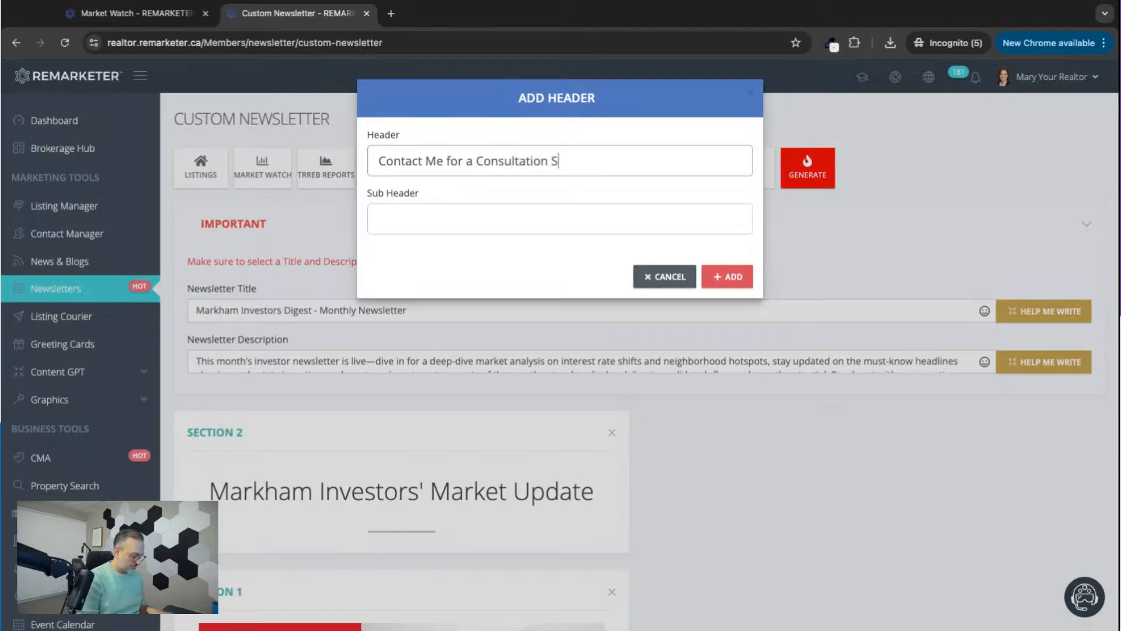
{"action": "type", "text": "ion"}
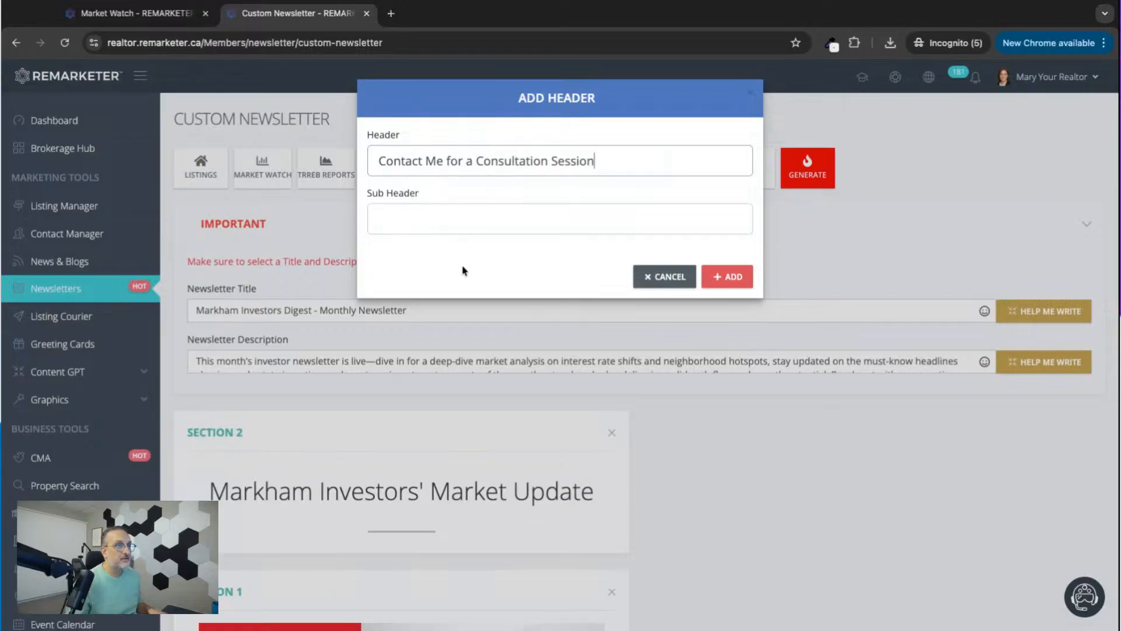
{"action": "left_click", "coordinate": [728, 277]}
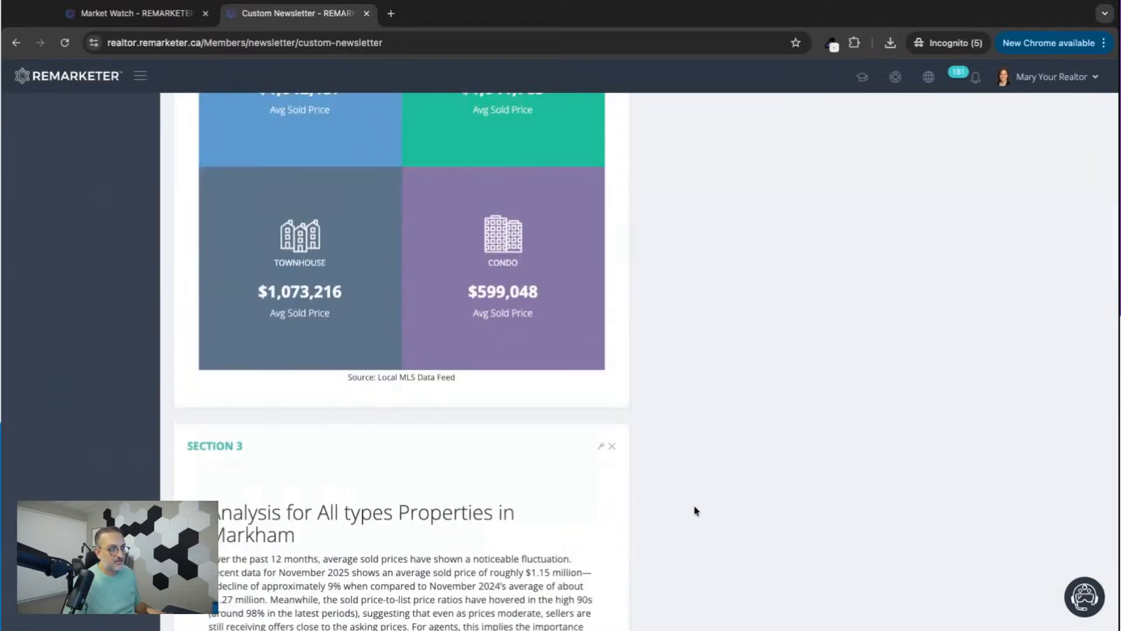
Open the realtor website's contact page, copy its address and return to the custom newsletter editor.
{"action": "scroll", "coordinate": [639, 361], "scroll_direction": "up", "scroll_amount": 20}
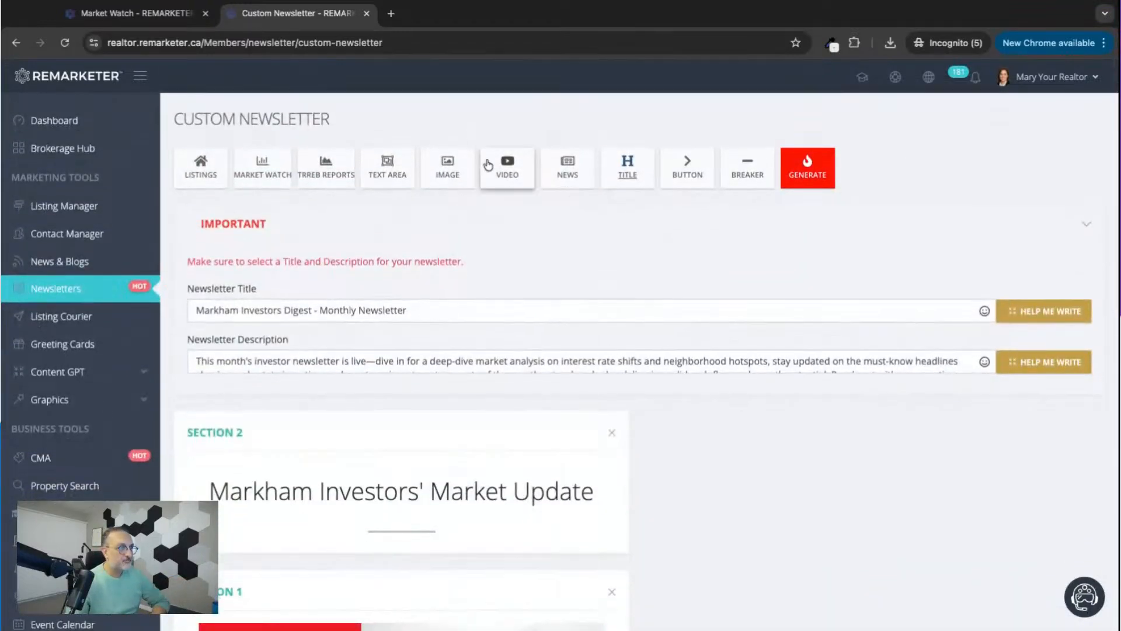
{"action": "left_click", "coordinate": [652, 173]}
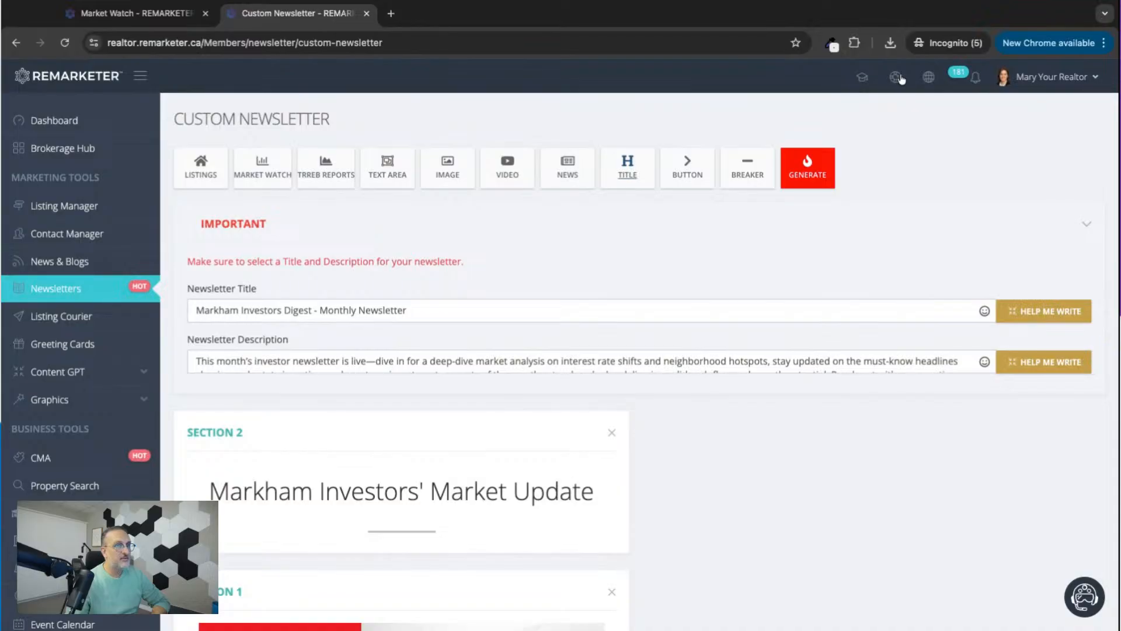
{"action": "left_click", "coordinate": [929, 77]}
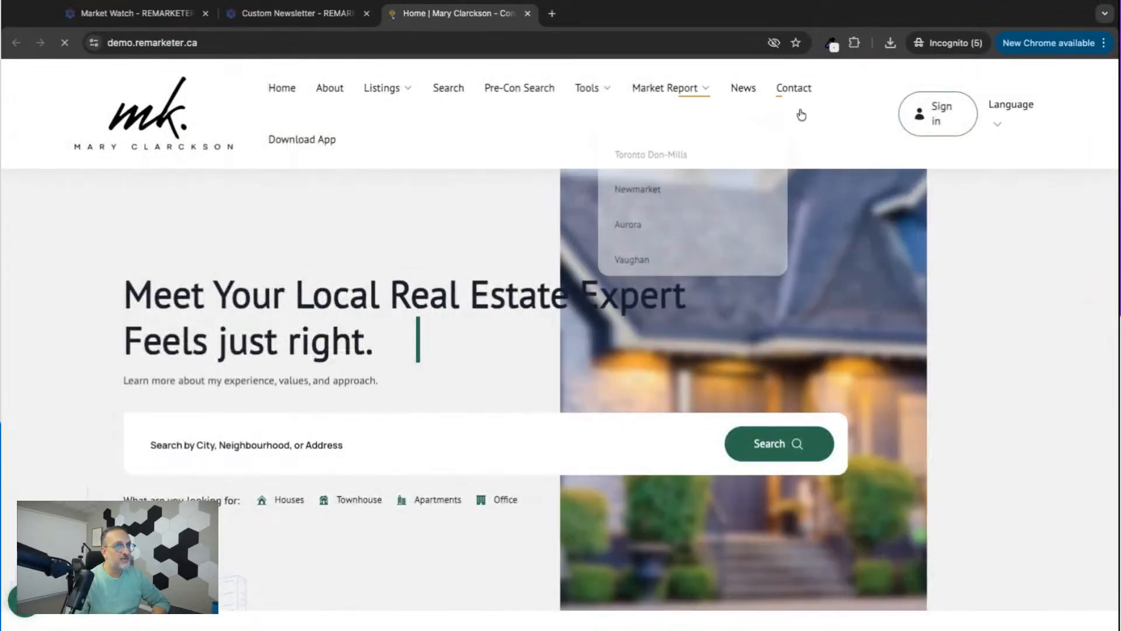
{"action": "left_click", "coordinate": [794, 88]}
{"action": "left_click", "coordinate": [178, 47]}
{"action": "key", "text": "ctrl+c"}
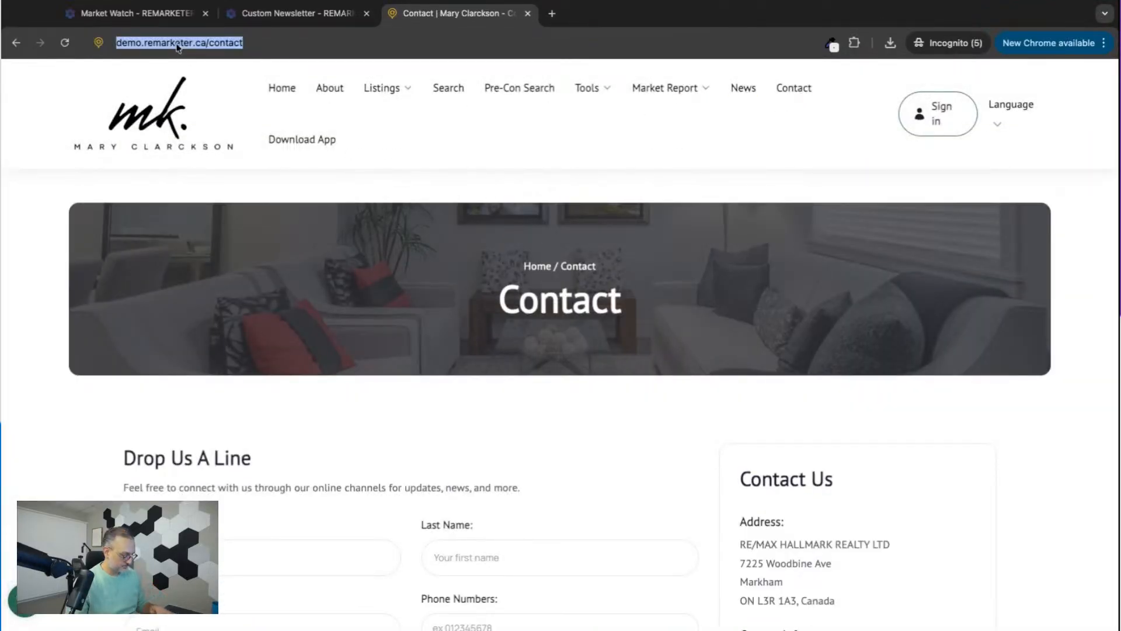
{"action": "left_click", "coordinate": [287, 16]}
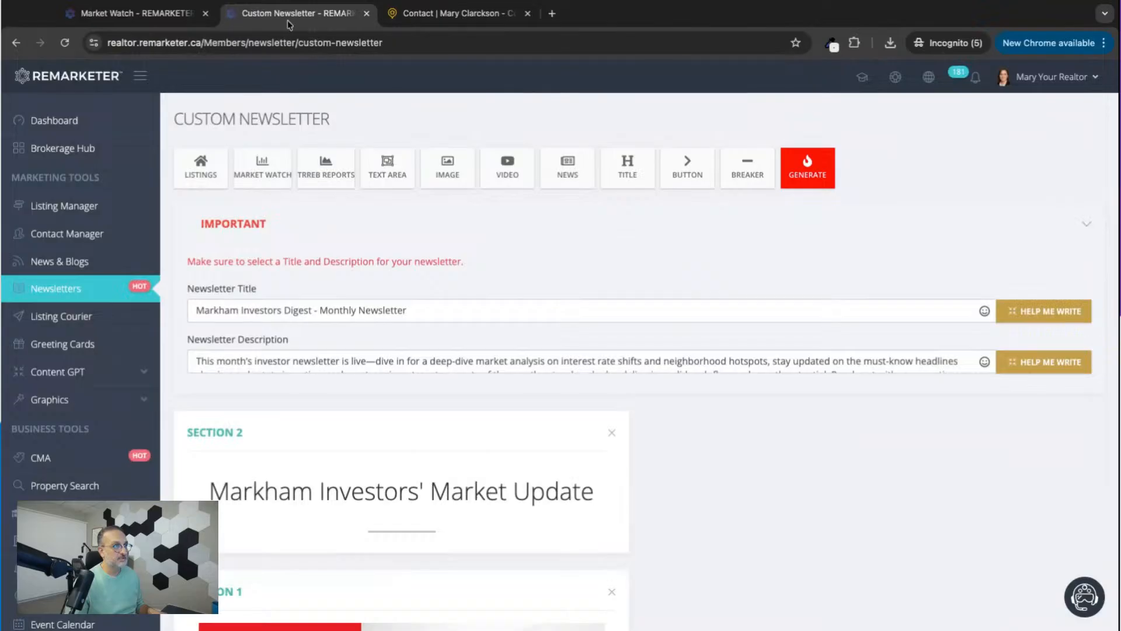
{"action": "left_click", "coordinate": [687, 171]}
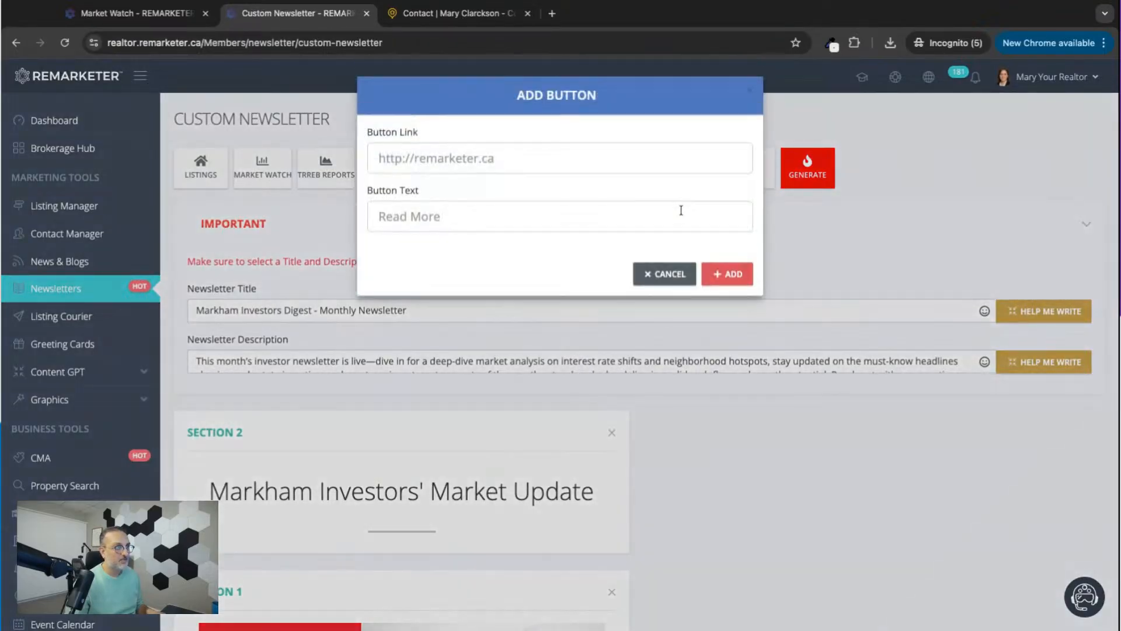
{"action": "left_click", "coordinate": [438, 161]}
{"action": "key", "text": "ctrl+v"}
{"action": "left_click", "coordinate": [440, 221]}
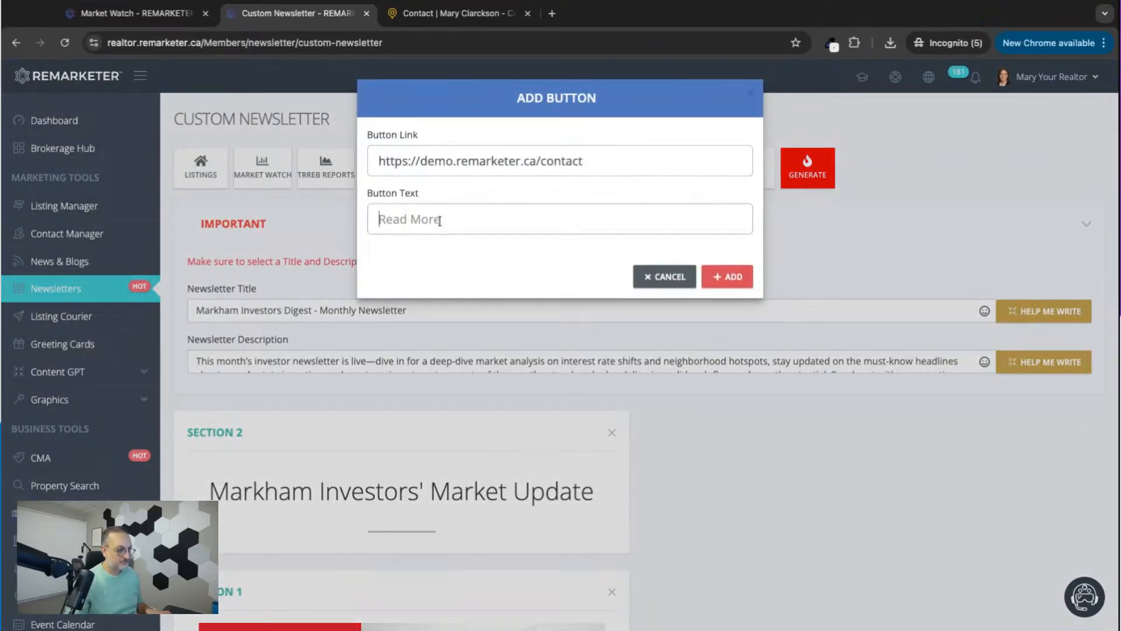
{"action": "type", "text": "CONTACT ME"}
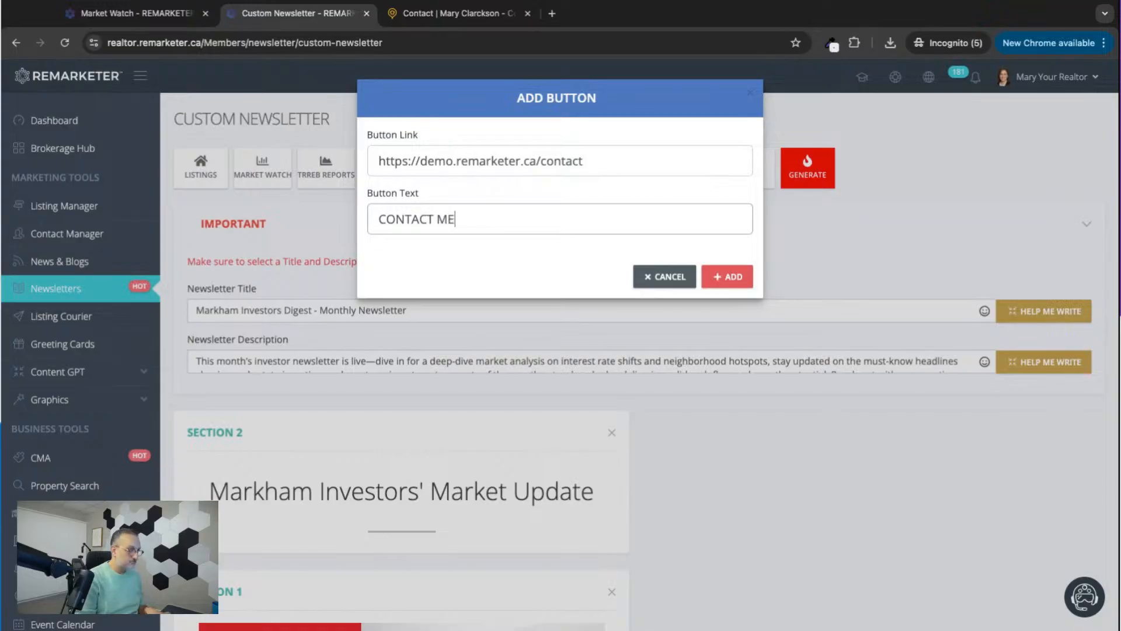
{"action": "left_click", "coordinate": [746, 278]}
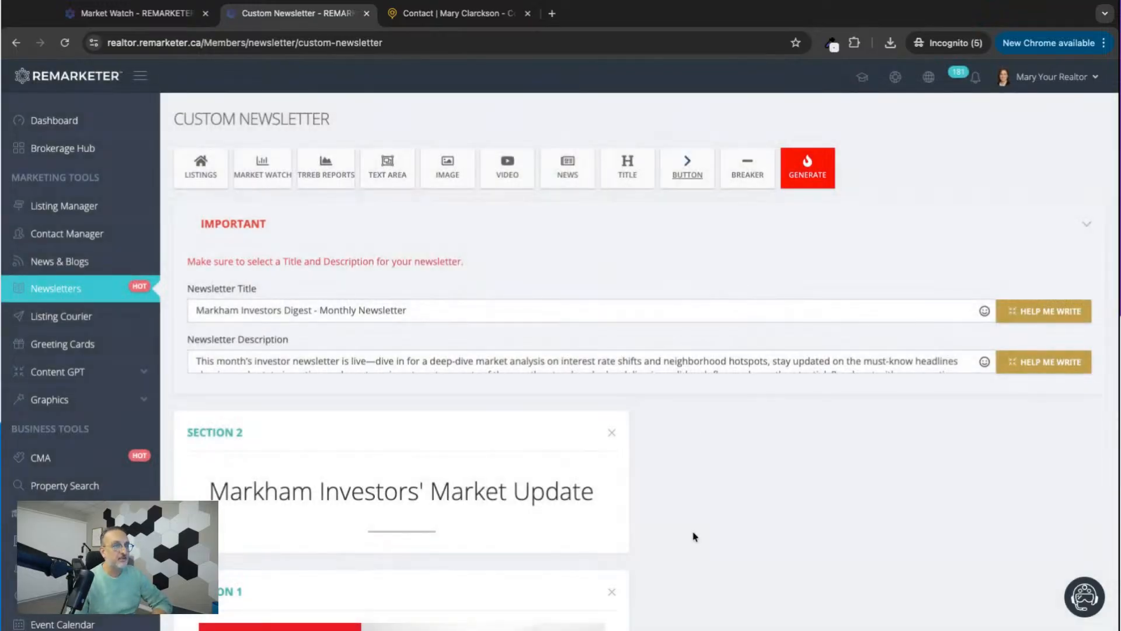
{"action": "scroll", "coordinate": [694, 534], "scroll_direction": "down", "scroll_amount": 10}
{"action": "scroll", "coordinate": [693, 536], "scroll_direction": "down", "scroll_amount": 15}
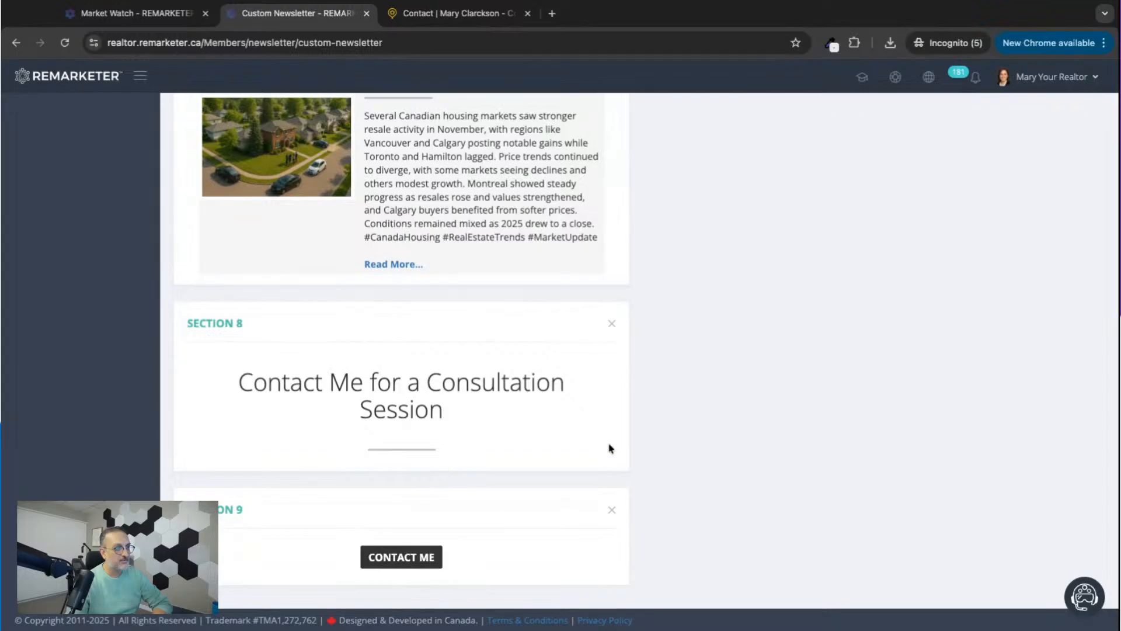
Generate a newsletter preview, review its market report, analysis, listing and news sections, and close it.
{"action": "scroll", "coordinate": [732, 381], "scroll_direction": "up", "scroll_amount": 15}
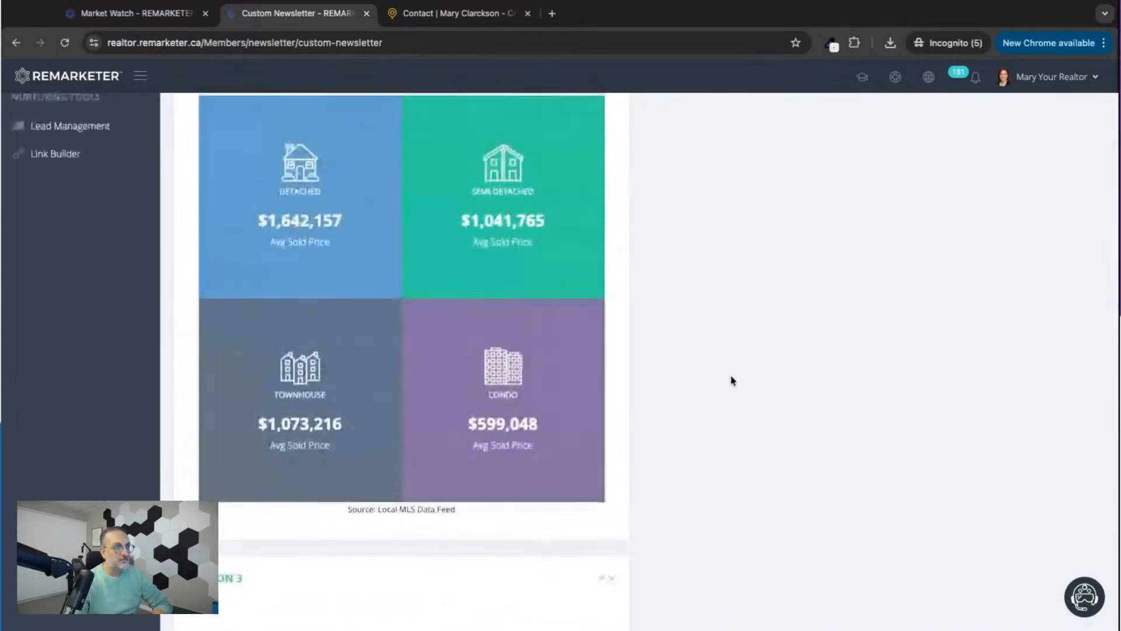
{"action": "scroll", "coordinate": [732, 381], "scroll_direction": "up", "scroll_amount": 10}
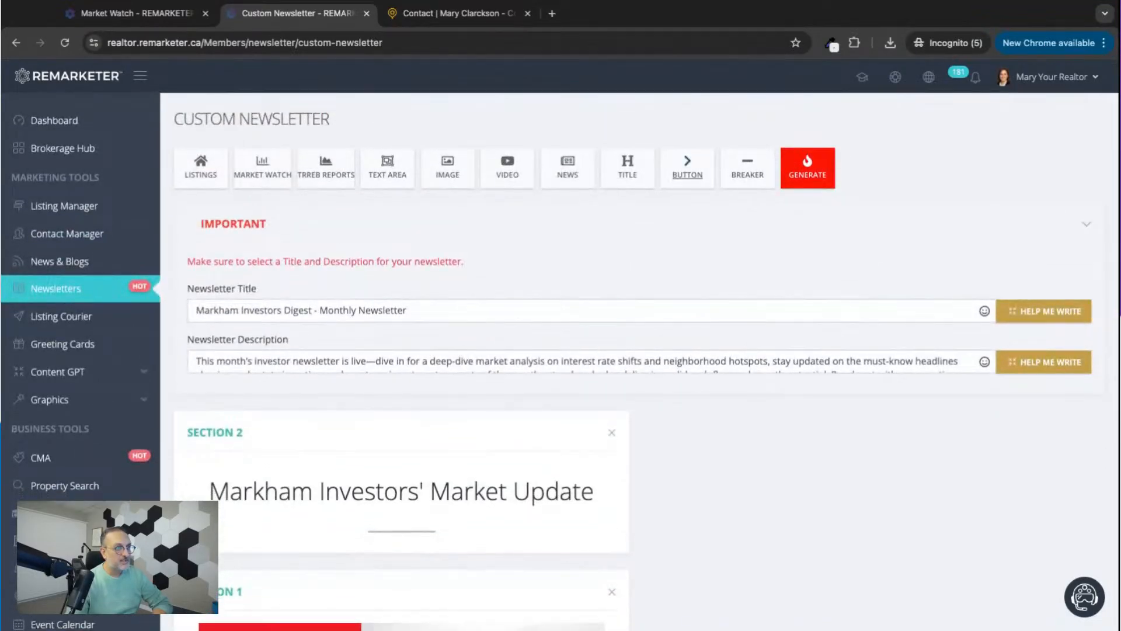
{"action": "left_click", "coordinate": [812, 191]}
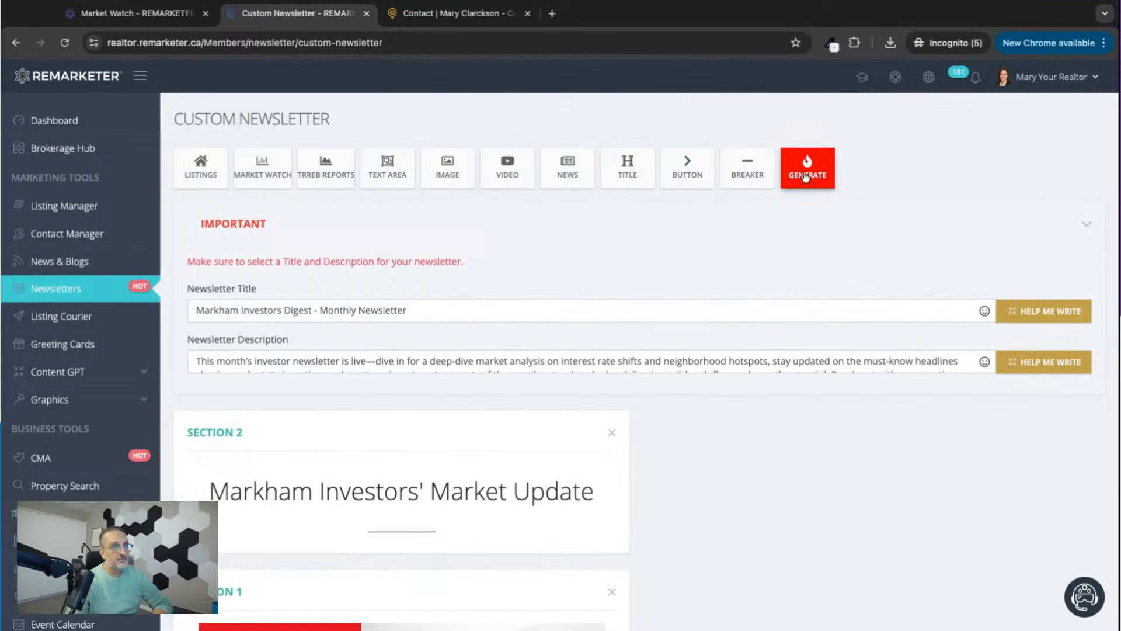
{"action": "scroll", "coordinate": [839, 374], "scroll_direction": "down", "scroll_amount": 14}
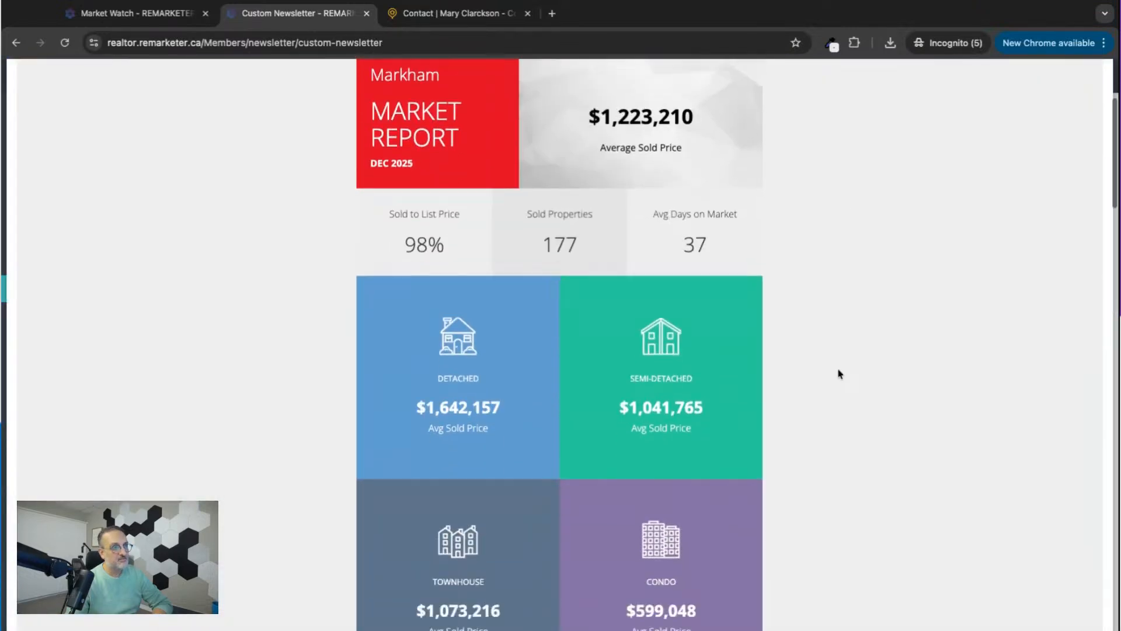
{"action": "scroll", "coordinate": [851, 373], "scroll_direction": "down", "scroll_amount": 13}
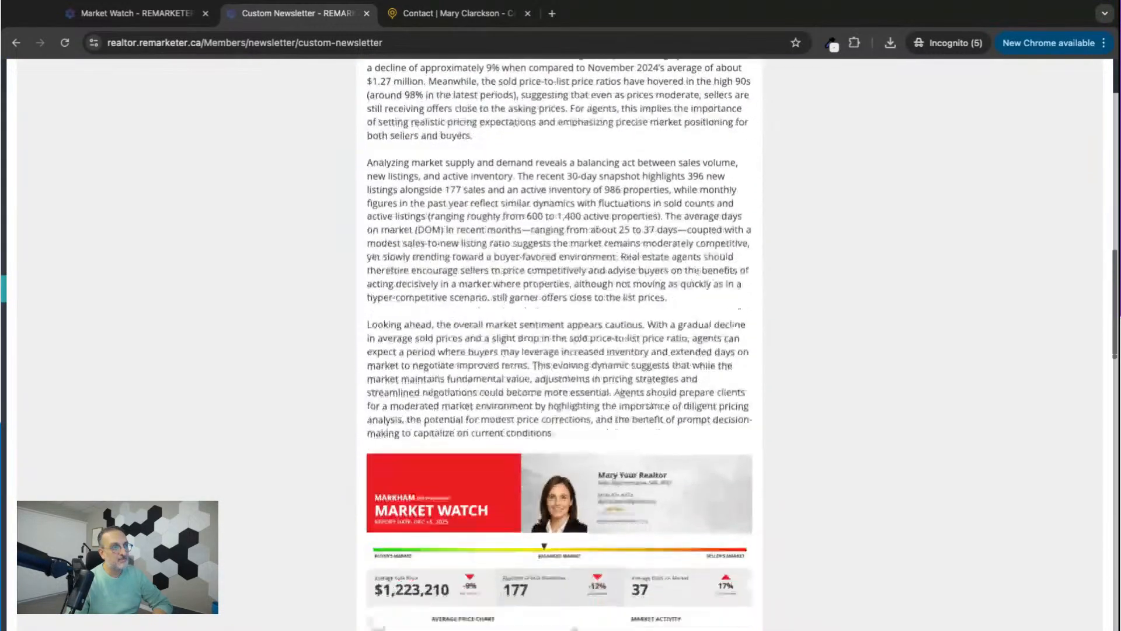
{"action": "scroll", "coordinate": [559, 351], "scroll_direction": "down", "scroll_amount": 13}
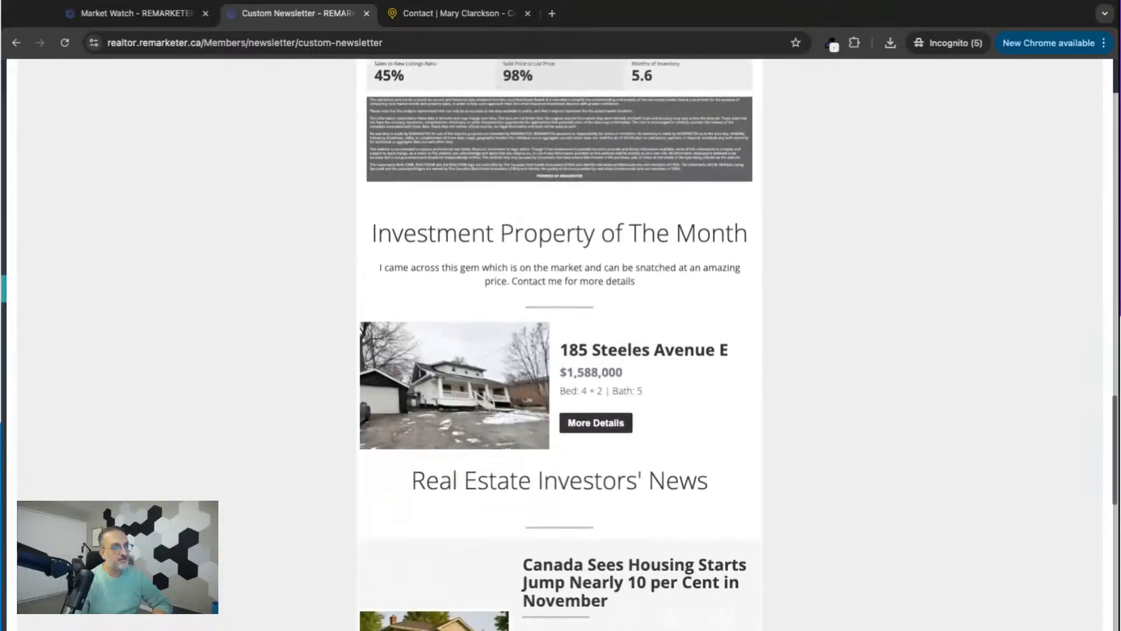
{"action": "scroll", "coordinate": [559, 350], "scroll_direction": "down", "scroll_amount": 5}
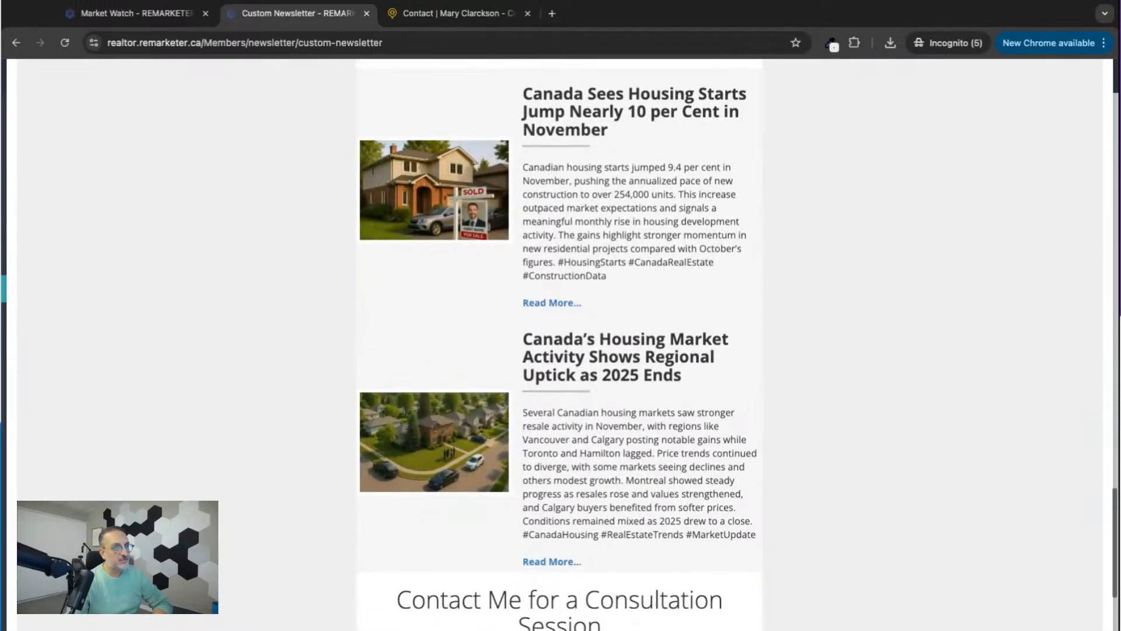
{"action": "scroll", "coordinate": [559, 350], "scroll_direction": "up", "scroll_amount": 7}
{"action": "scroll", "coordinate": [559, 350], "scroll_direction": "up", "scroll_amount": 10}
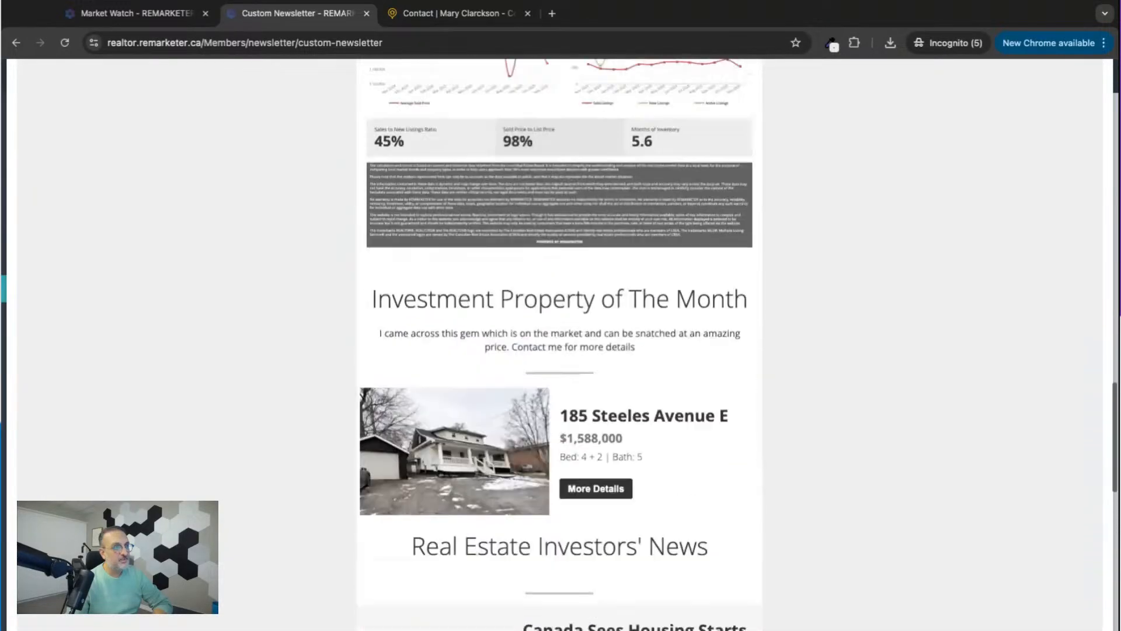
{"action": "scroll", "coordinate": [559, 345], "scroll_direction": "up", "scroll_amount": 8}
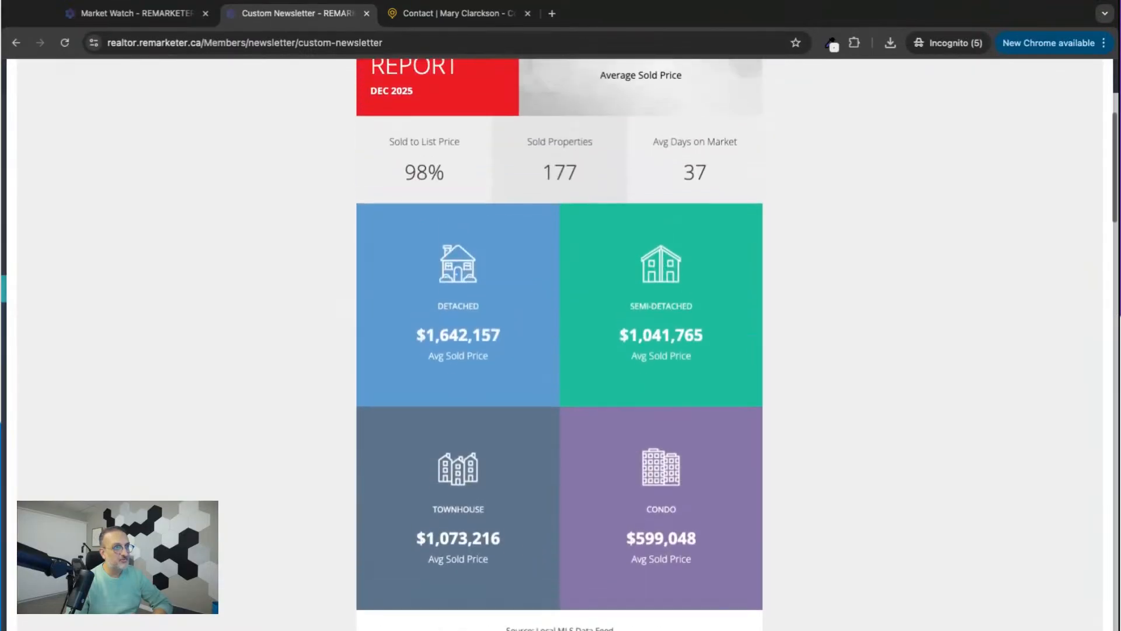
{"action": "scroll", "coordinate": [559, 344], "scroll_direction": "up", "scroll_amount": 5}
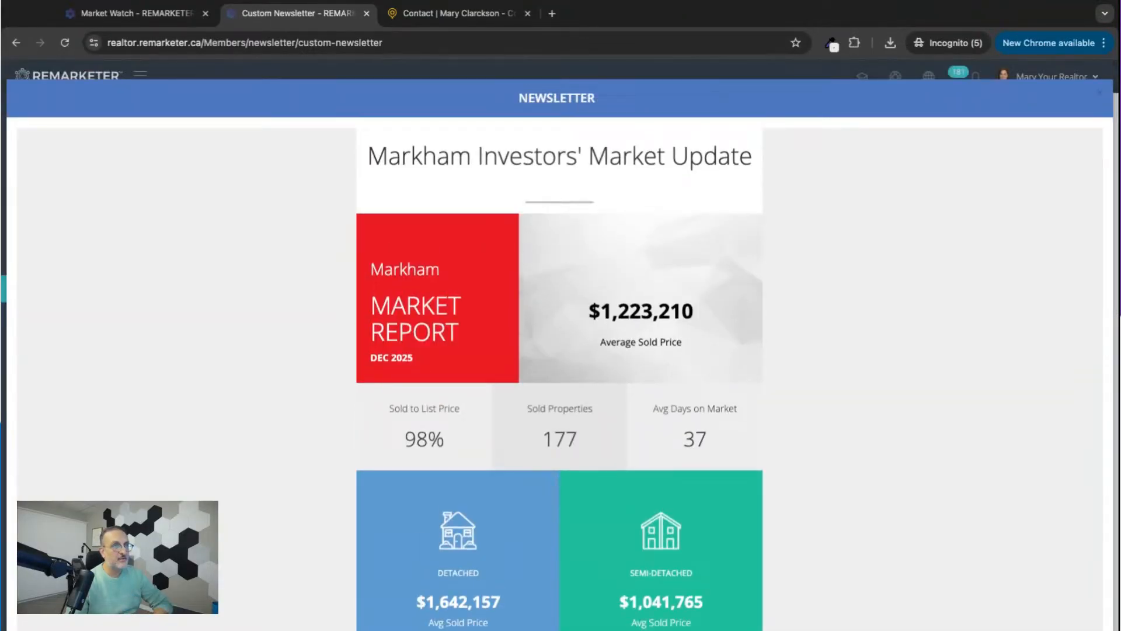
{"action": "left_click", "coordinate": [1100, 96]}
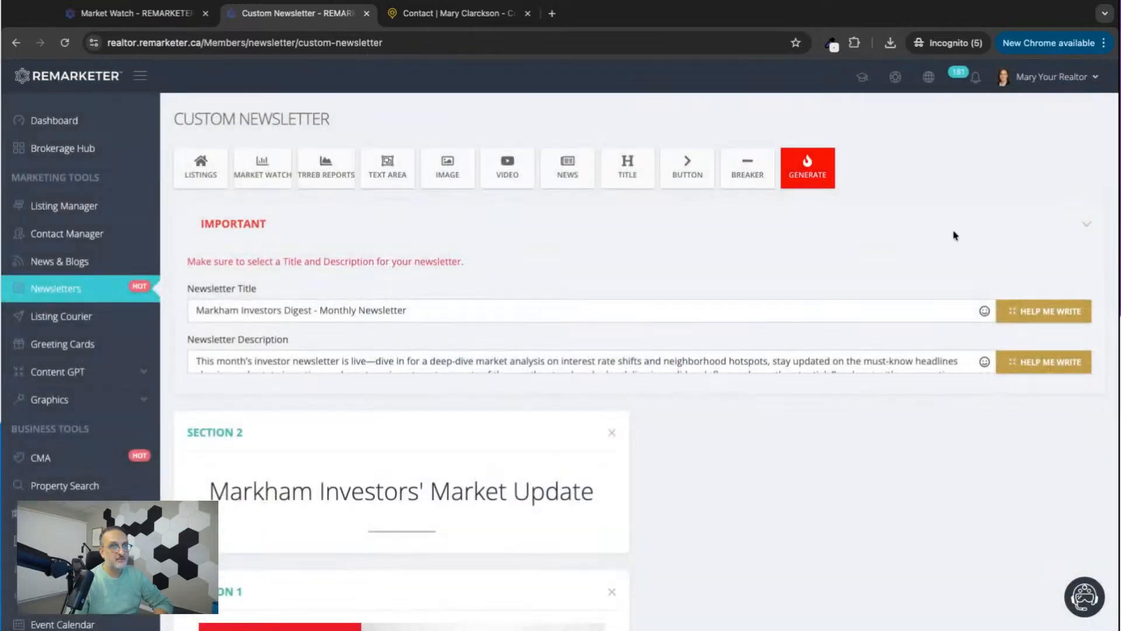
Generate the newsletter again and save it.
{"action": "left_click", "coordinate": [812, 172]}
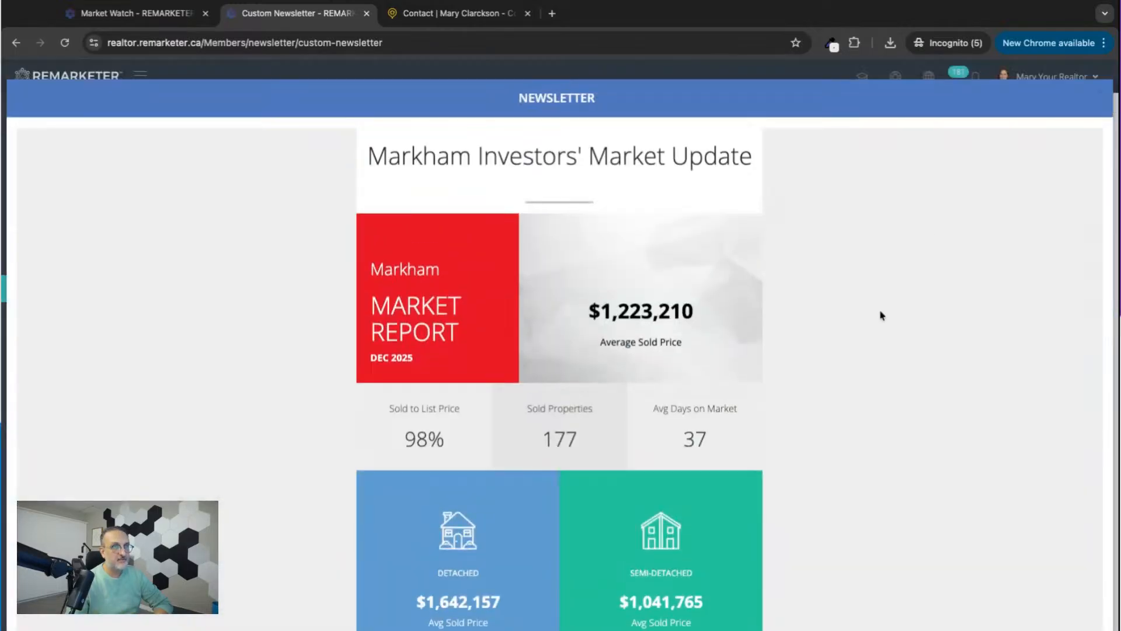
{"action": "scroll", "coordinate": [881, 315], "scroll_direction": "down", "scroll_amount": 10}
{"action": "scroll", "coordinate": [881, 315], "scroll_direction": "down", "scroll_amount": 15}
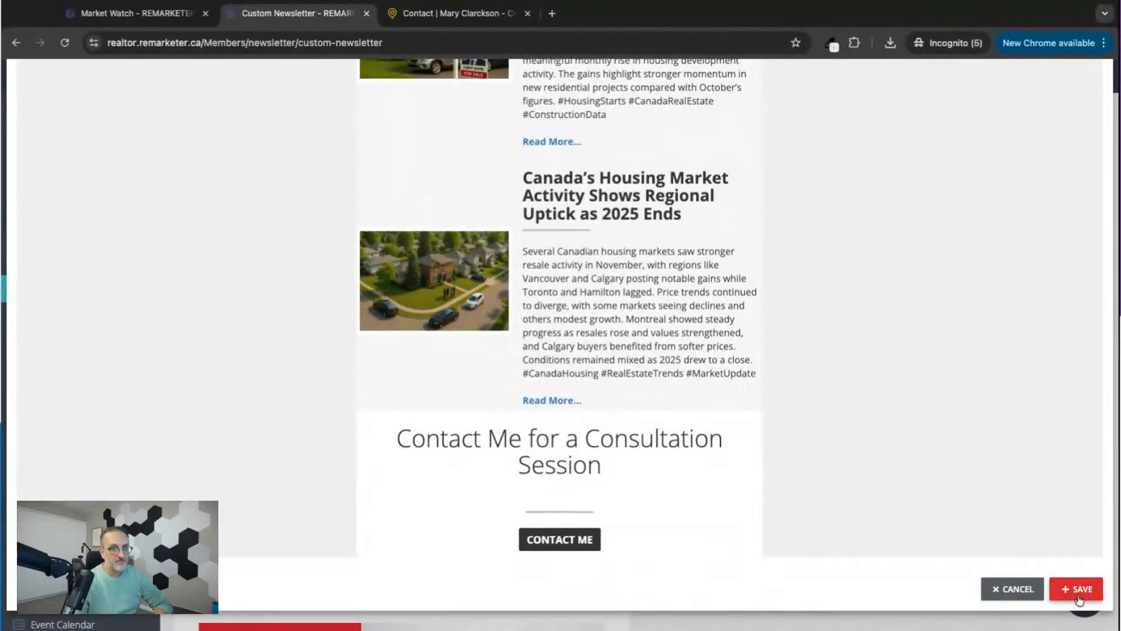
{"action": "left_click", "coordinate": [1079, 590]}
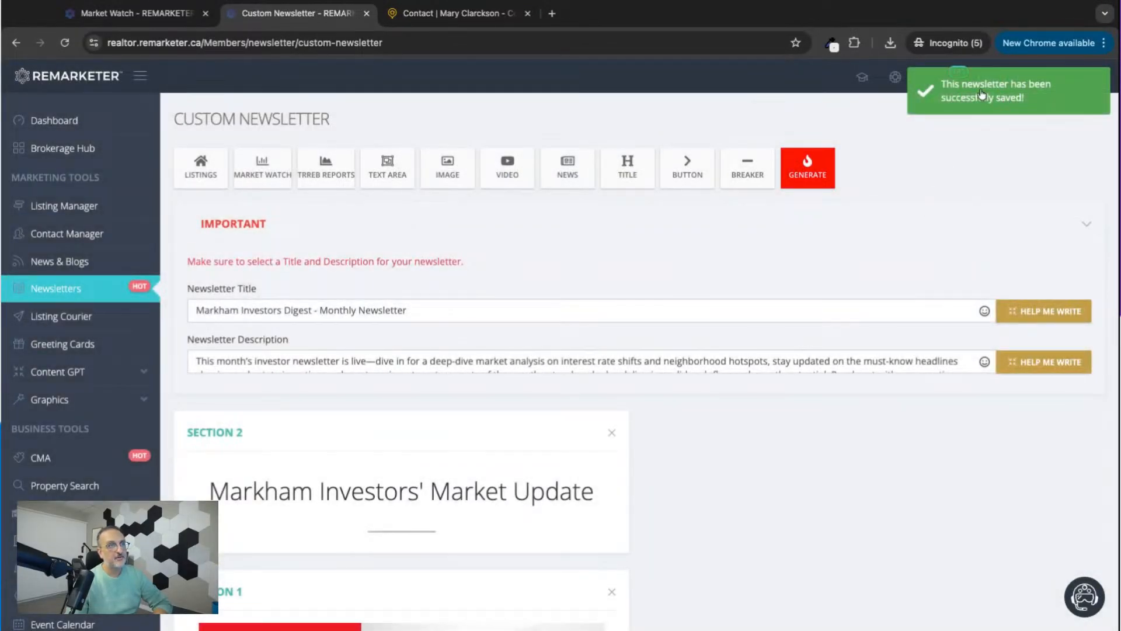
Open the email recipient selection for "Markham Investors Digest - Monthly Newsletter" in the saved newsletters list.
{"action": "left_click", "coordinate": [54, 289]}
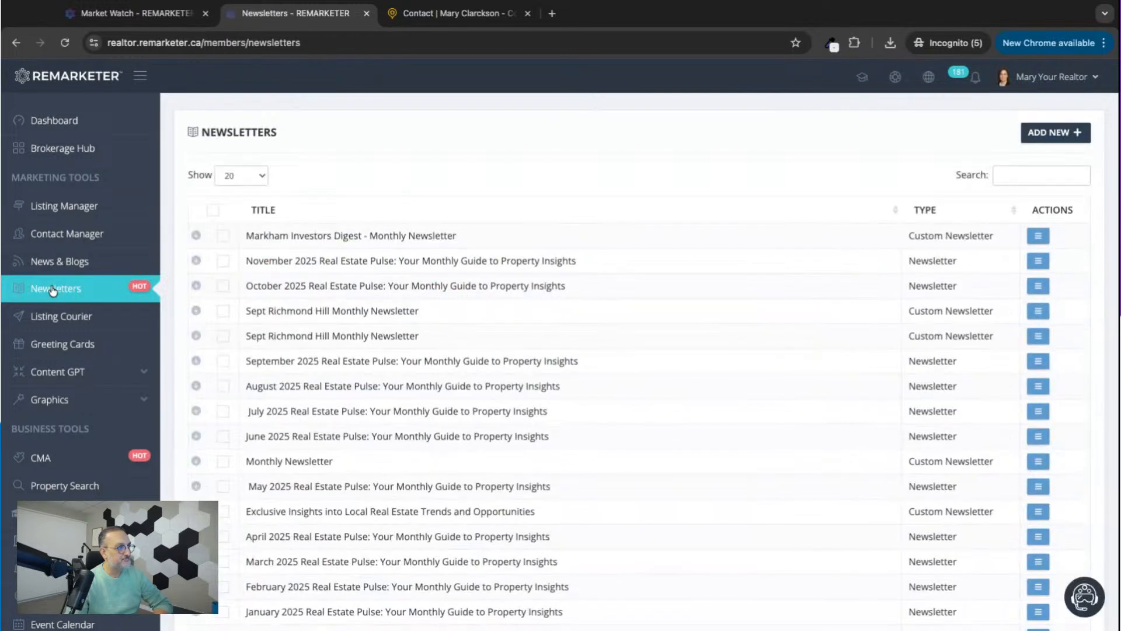
{"action": "left_click_drag", "start_coordinate": [246, 238], "coordinate": [457, 238]}
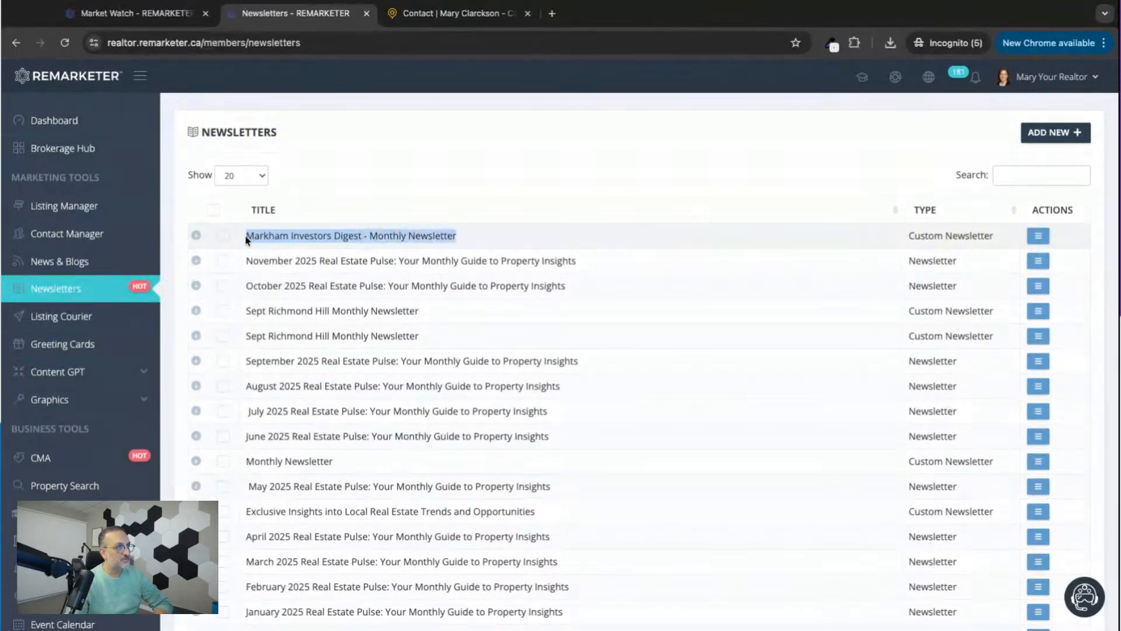
{"action": "left_click", "coordinate": [1038, 236]}
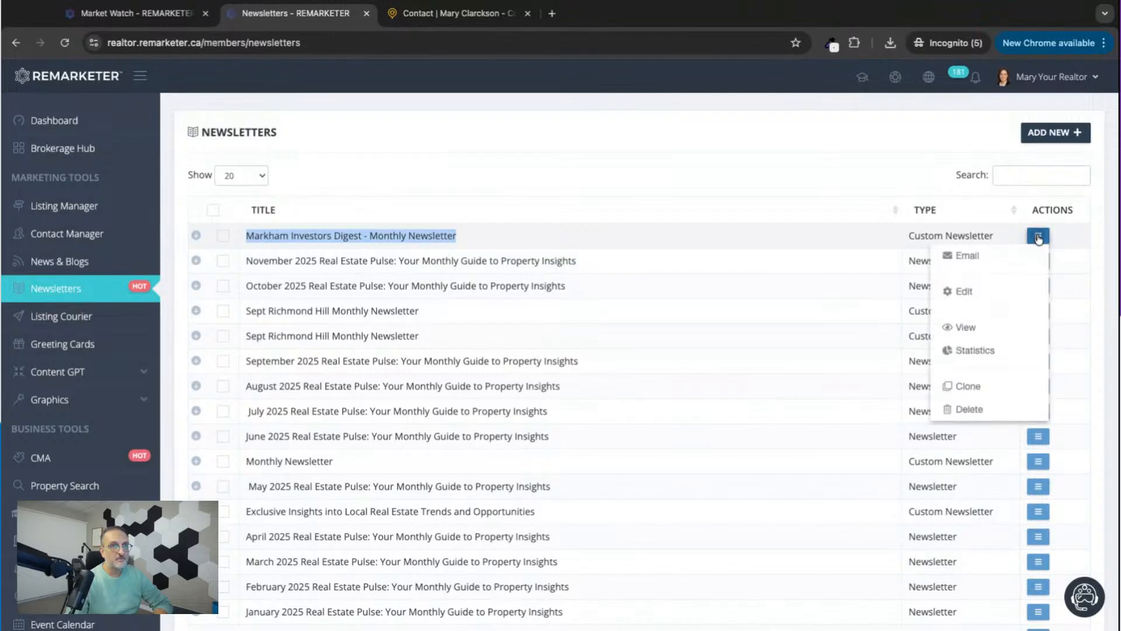
{"action": "left_click", "coordinate": [971, 258]}
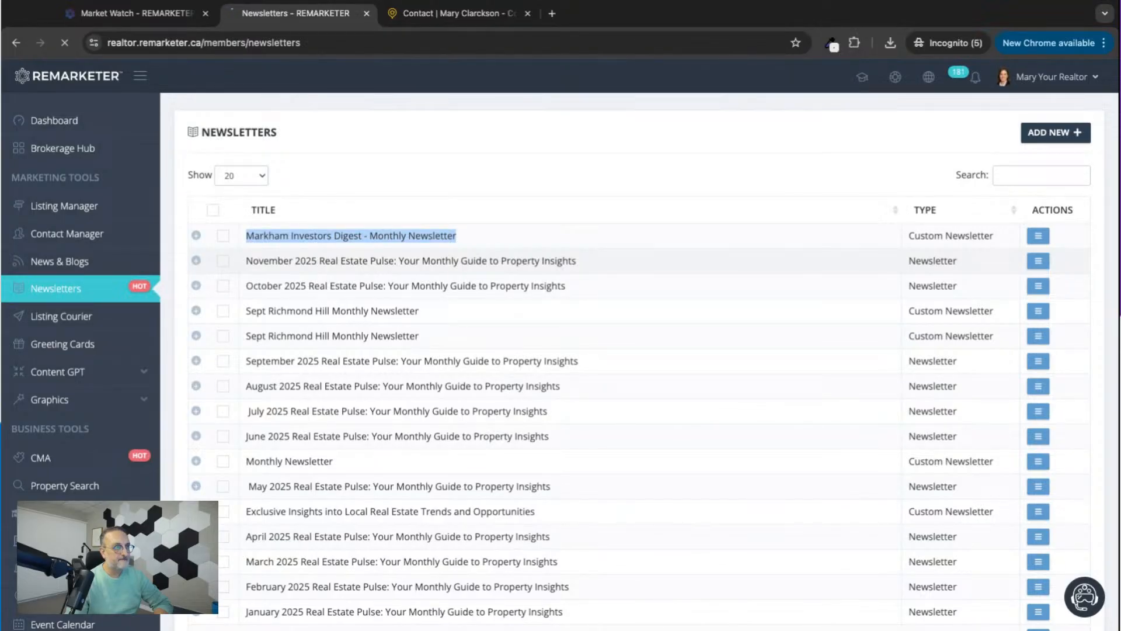
Filter the contacts by "invest" and select all matching contacts as newsletter recipients.
{"action": "left_click", "coordinate": [1034, 190]}
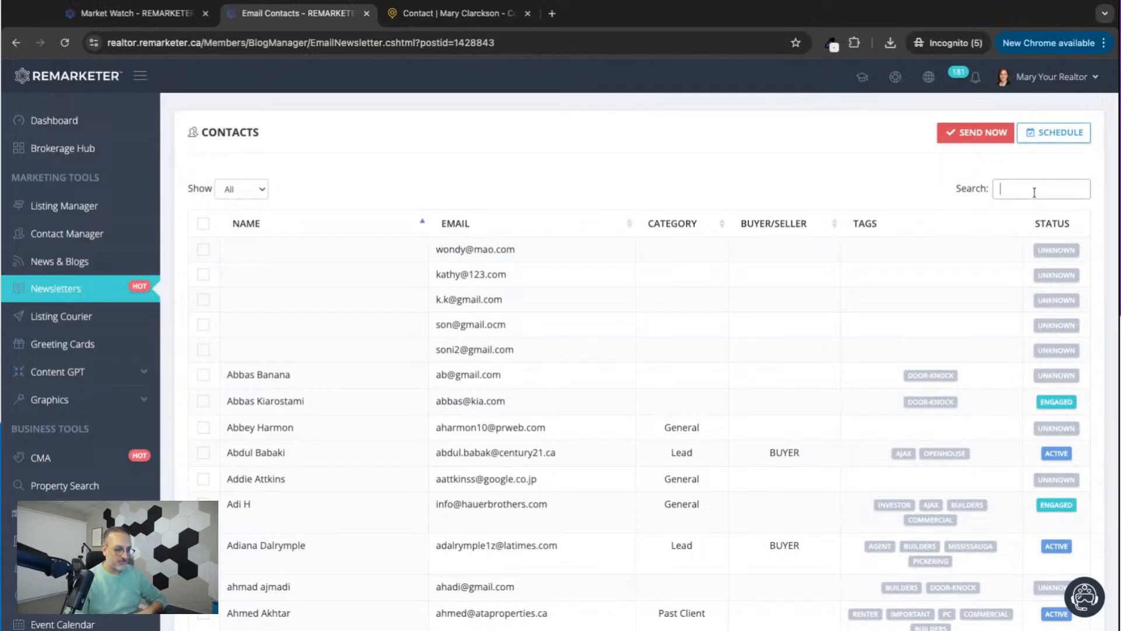
{"action": "type", "text": "invest"}
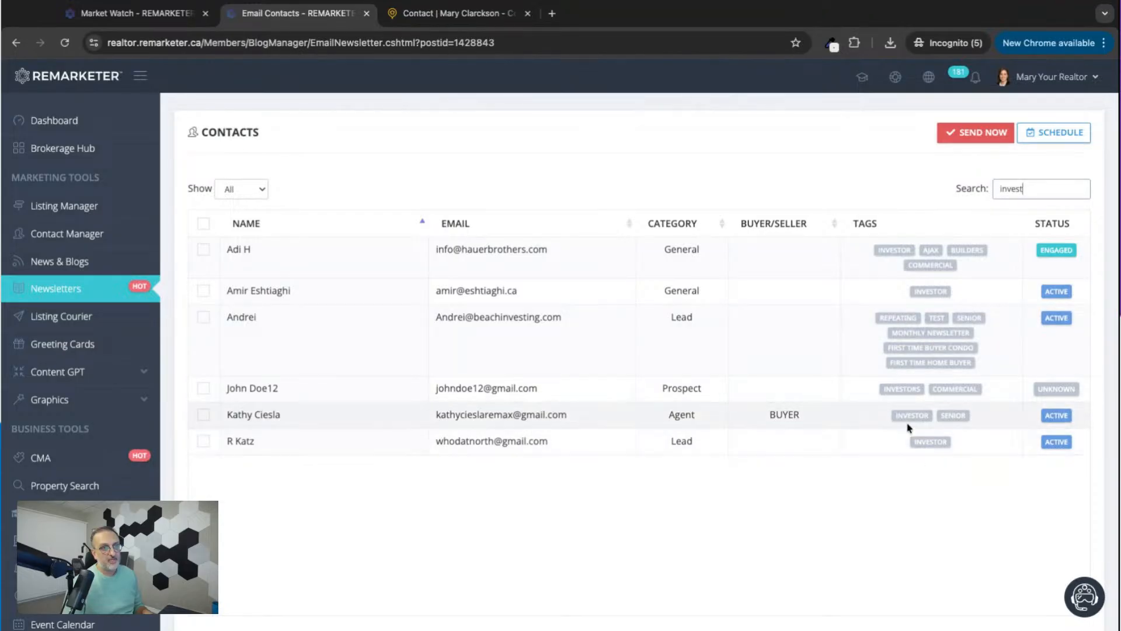
{"action": "left_click", "coordinate": [203, 224]}
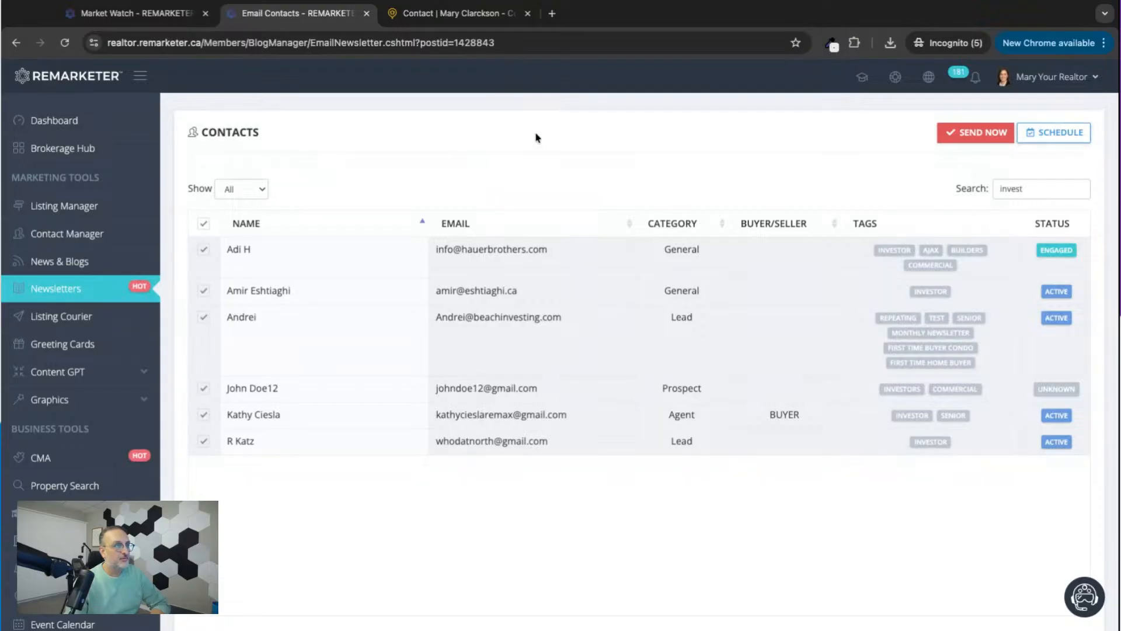
Return to the saved newsletters list and view the available actions for "Markham Investors Digest - Monthly Newsletter", including Clone.
{"action": "left_click", "coordinate": [85, 289]}
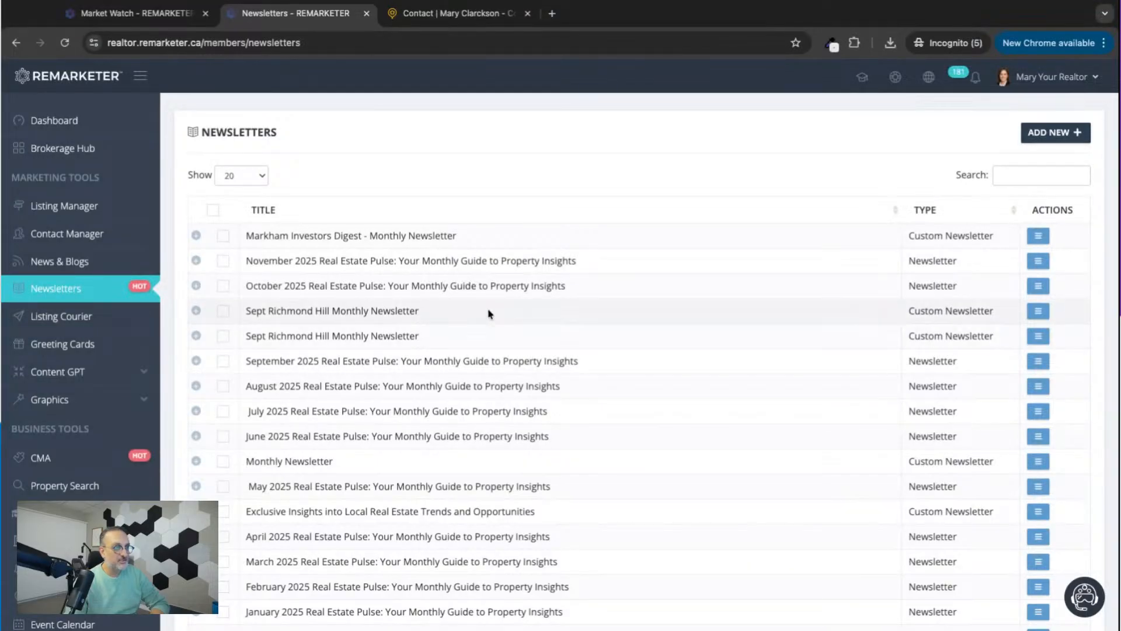
{"action": "double_click", "coordinate": [249, 237]}
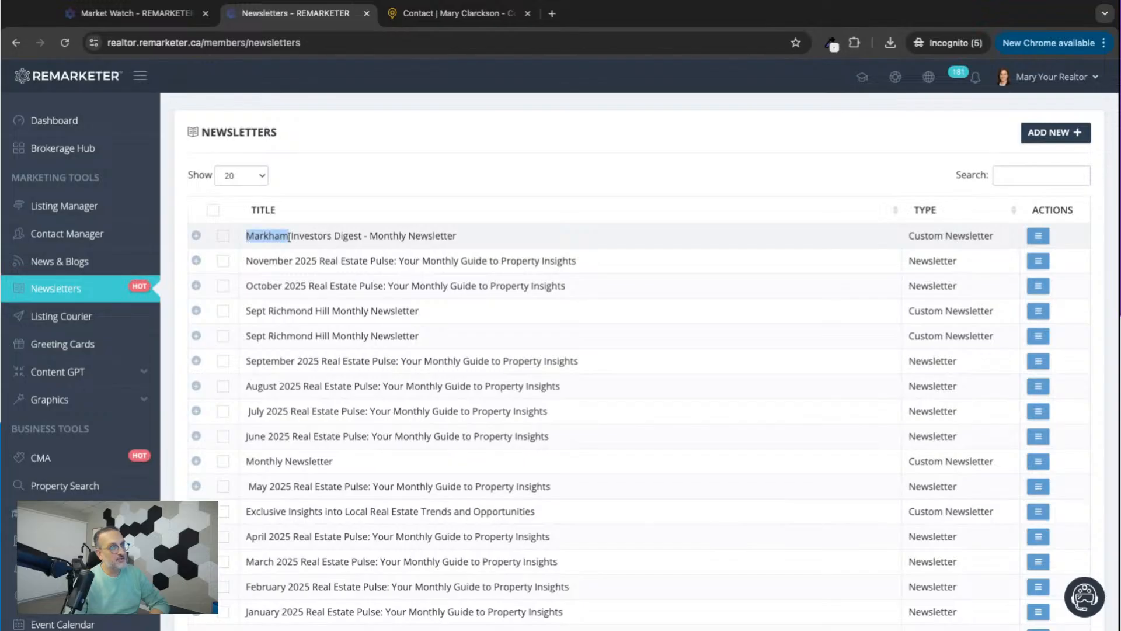
{"action": "left_click", "coordinate": [1038, 235]}
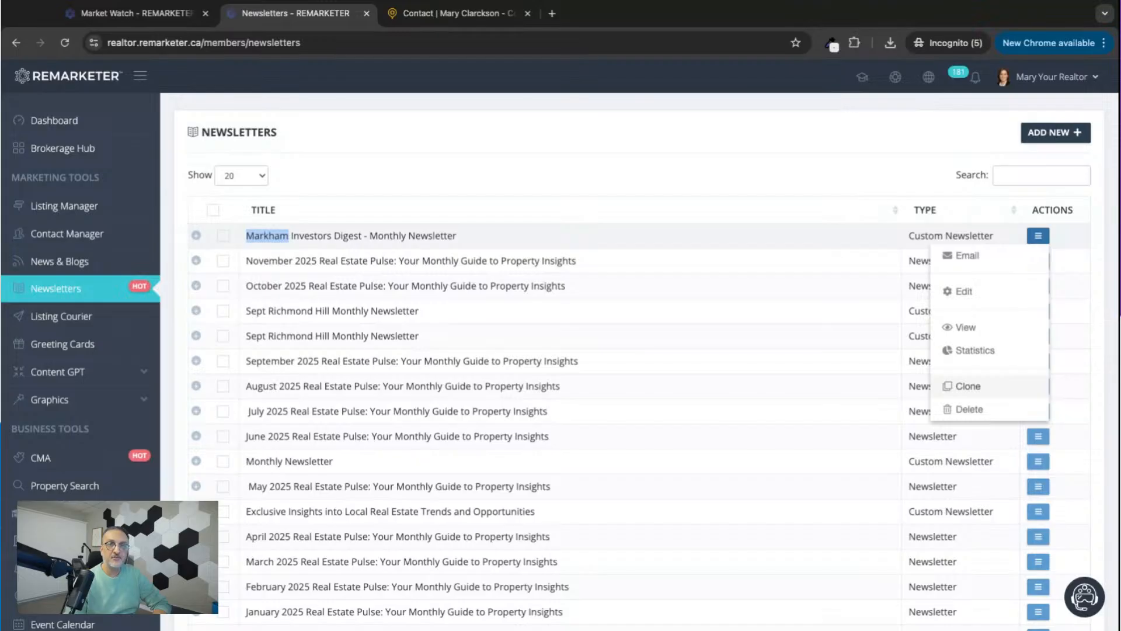
{"action": "left_click", "coordinate": [740, 177]}
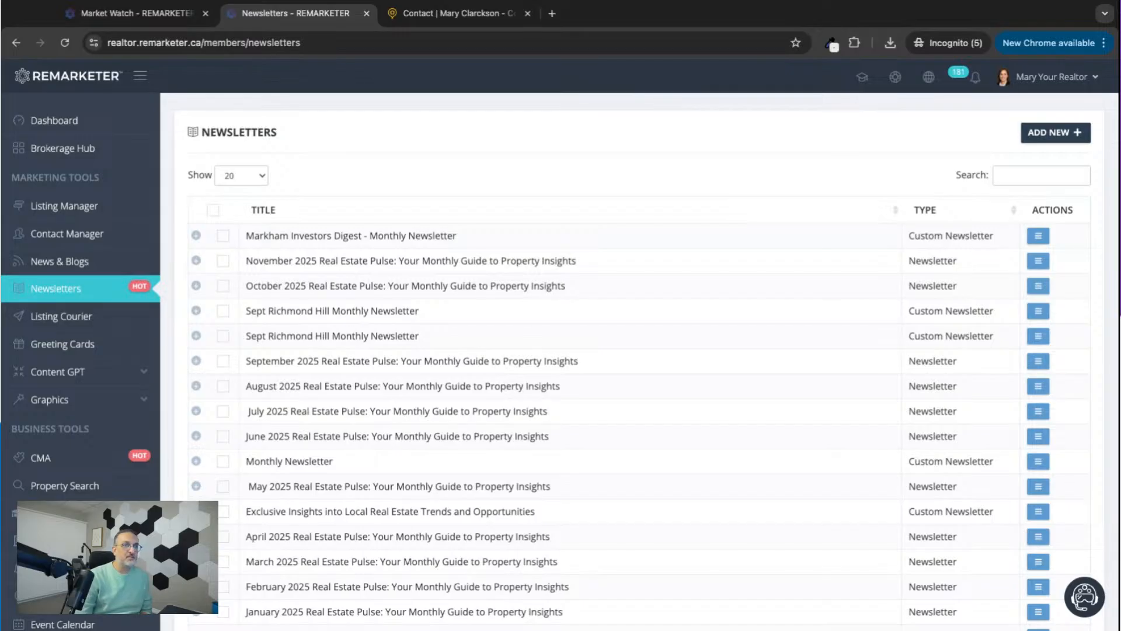
View the saved "Markham Investors Digest - Monthly Newsletter" and review its market report, analysis, investment property and investor news sections.
{"action": "left_click", "coordinate": [1042, 236]}
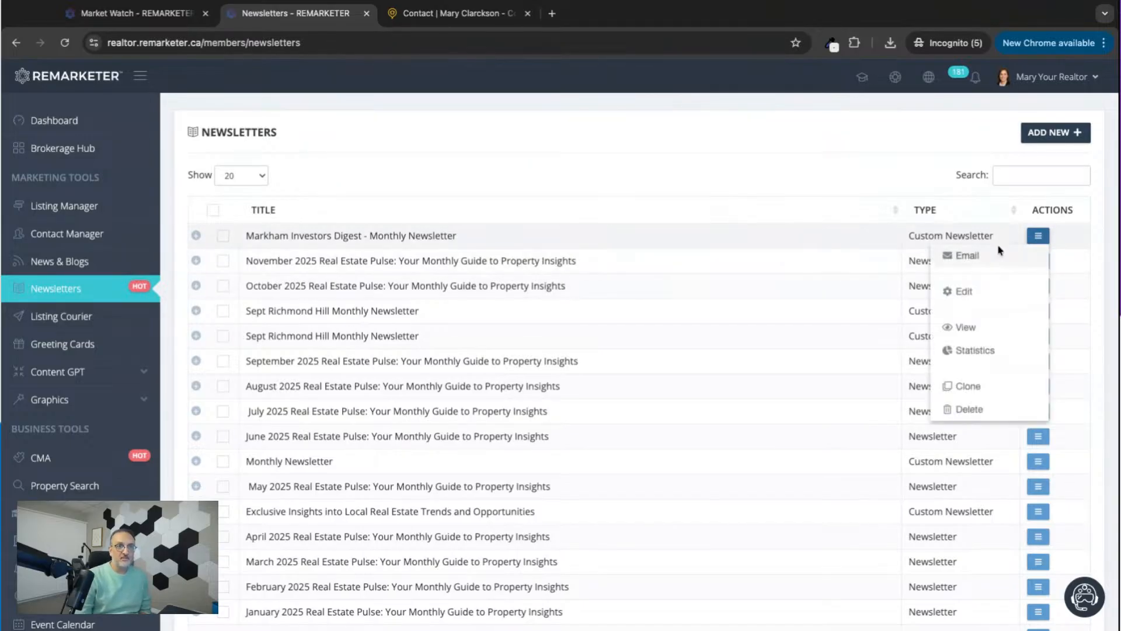
{"action": "left_click", "coordinate": [967, 330]}
{"action": "scroll", "coordinate": [641, 396], "scroll_direction": "down", "scroll_amount": 15}
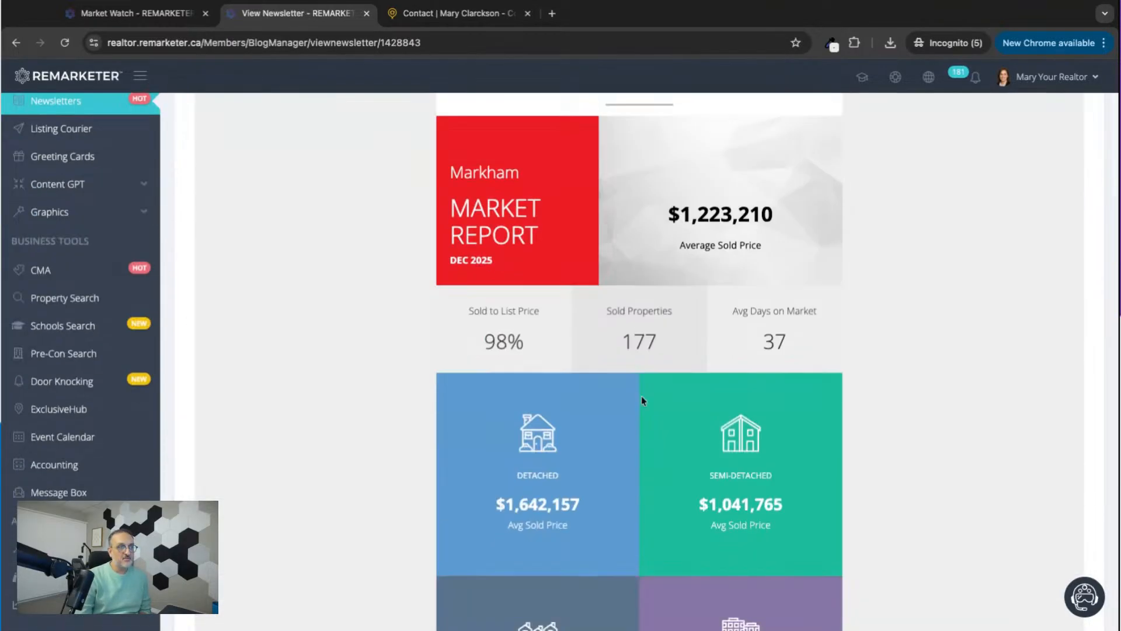
{"action": "scroll", "coordinate": [642, 401], "scroll_direction": "down", "scroll_amount": 20}
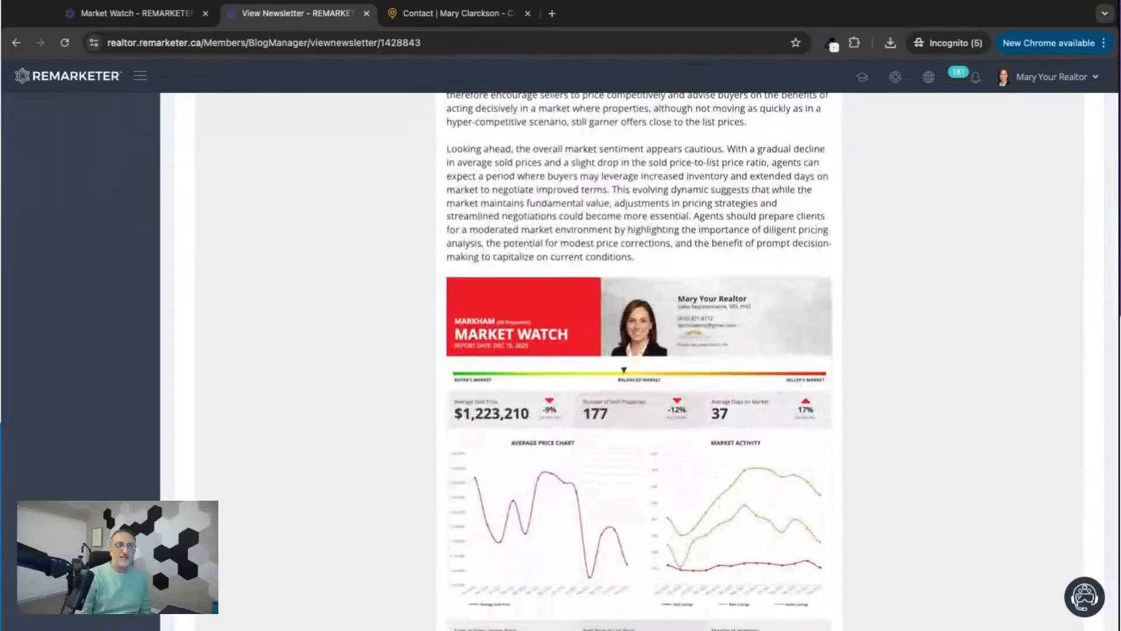
{"action": "scroll", "coordinate": [639, 361], "scroll_direction": "down", "scroll_amount": 6}
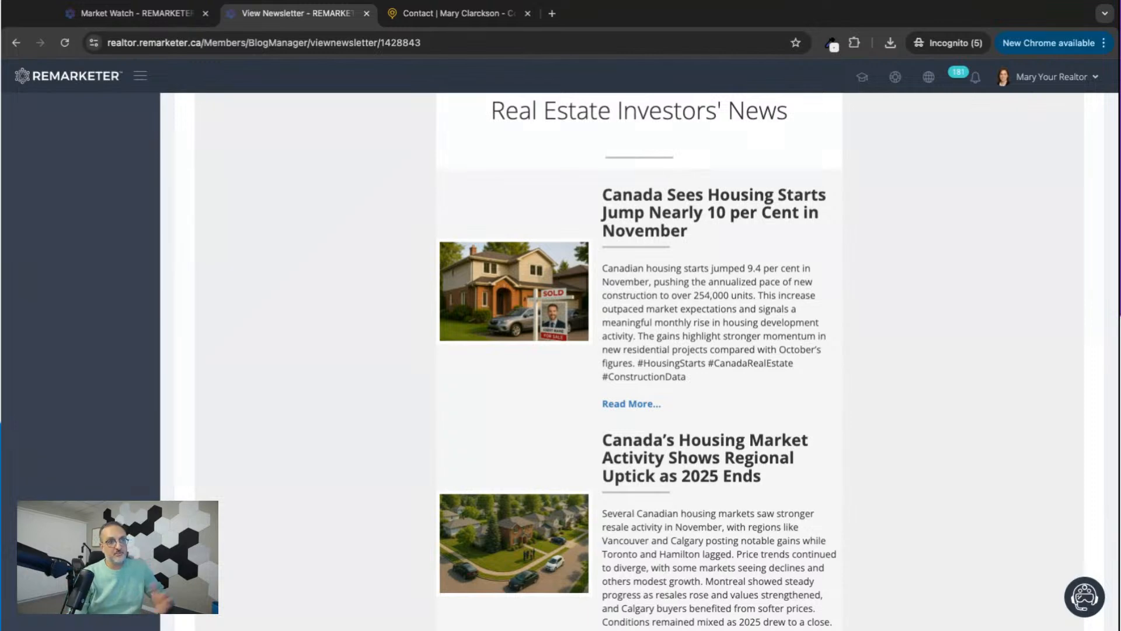
{"action": "scroll", "coordinate": [639, 361], "scroll_direction": "down", "scroll_amount": 5}
{"action": "scroll", "coordinate": [640, 361], "scroll_direction": "up", "scroll_amount": 10}
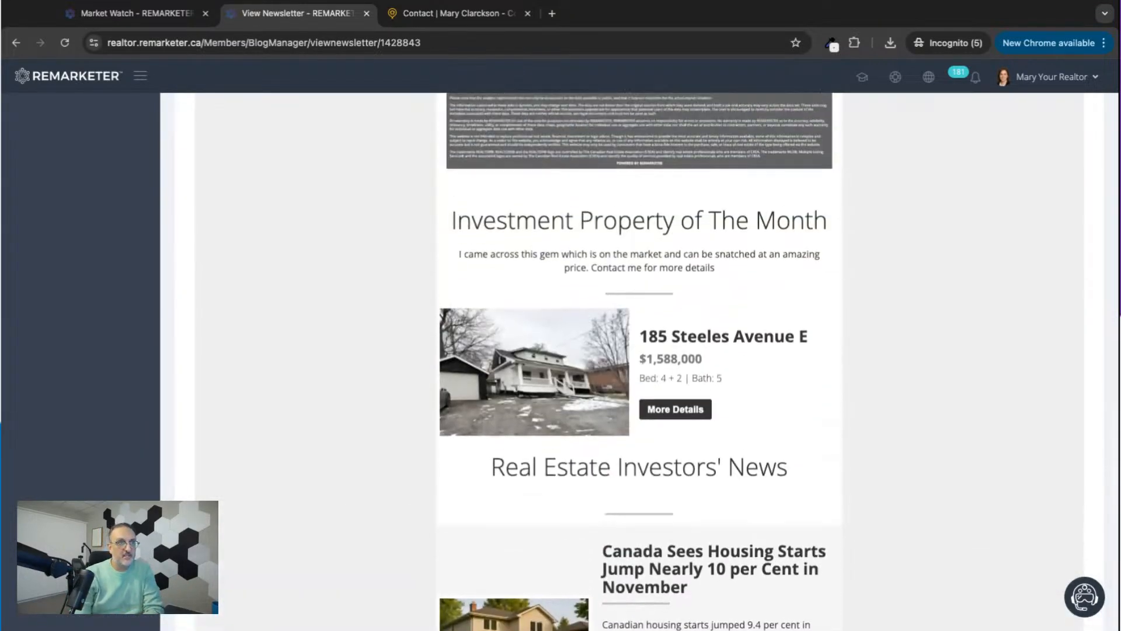
{"action": "scroll", "coordinate": [639, 361], "scroll_direction": "up", "scroll_amount": 15}
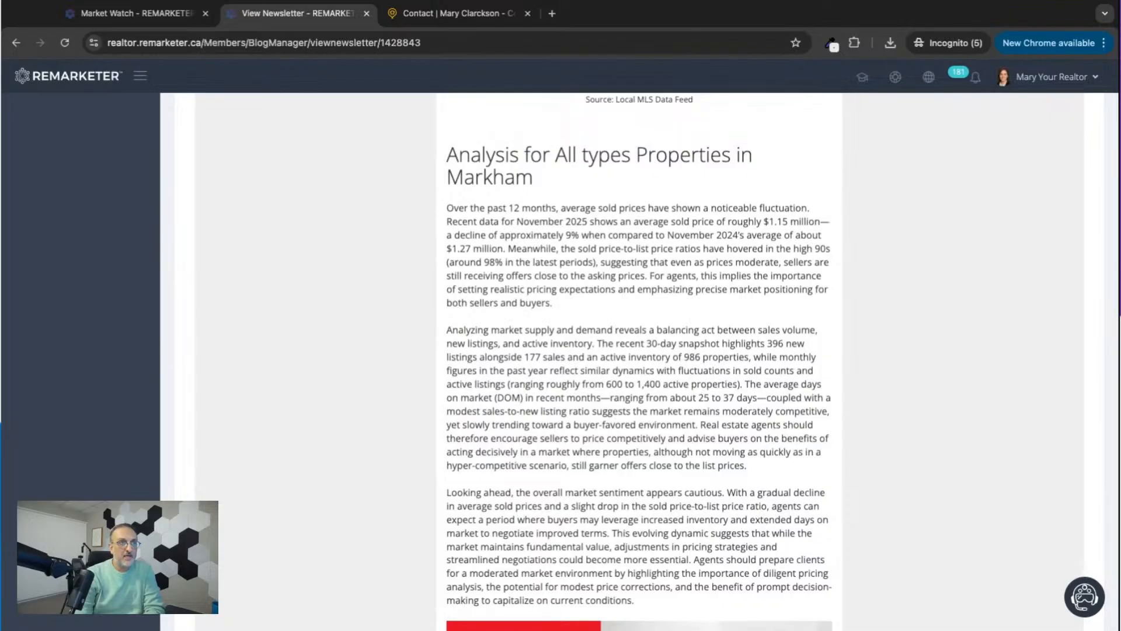
{"action": "scroll", "coordinate": [639, 361], "scroll_direction": "up", "scroll_amount": 10}
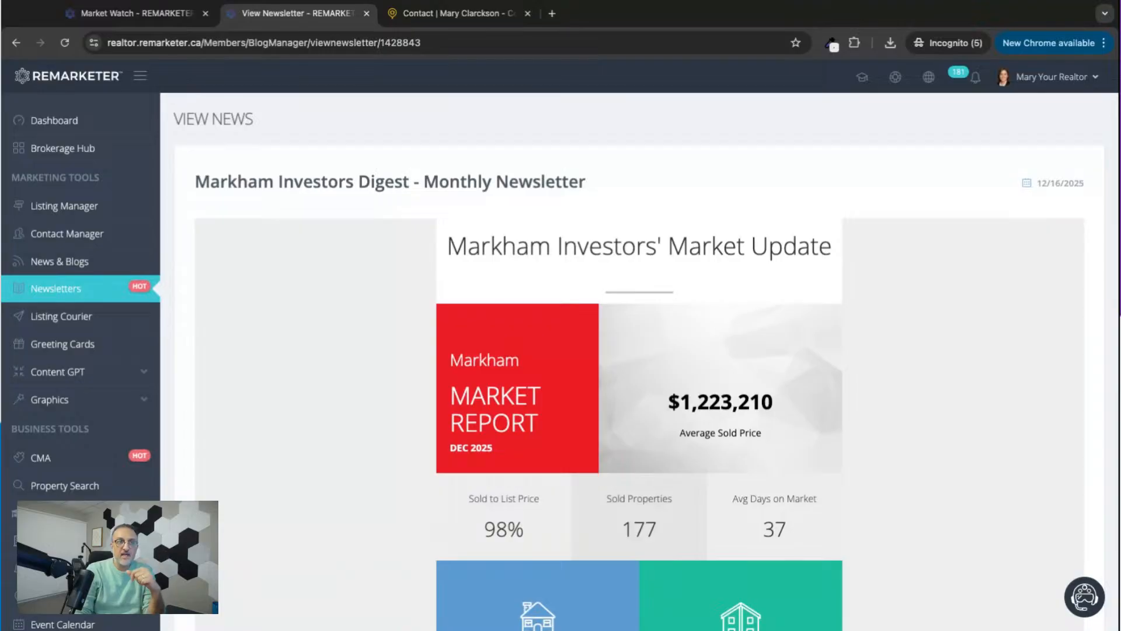
Look through the newsletter once more, from the average sold prices to the news articles and back to the Markham property analysis.
{"action": "scroll", "coordinate": [640, 362], "scroll_direction": "down", "scroll_amount": 20}
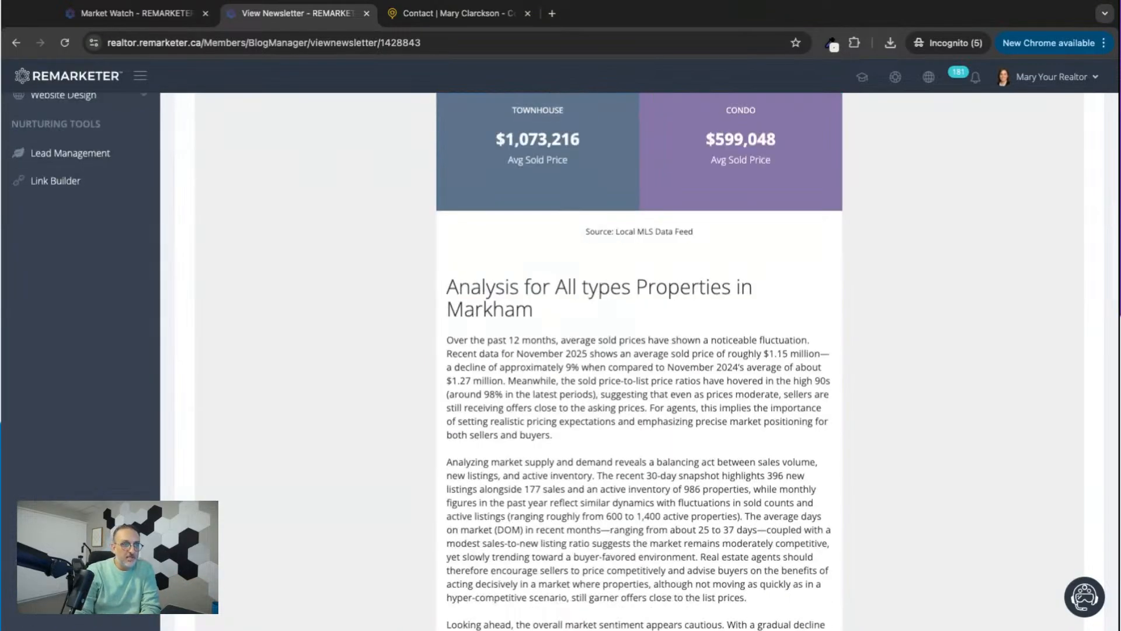
{"action": "scroll", "coordinate": [640, 362], "scroll_direction": "down", "scroll_amount": 20}
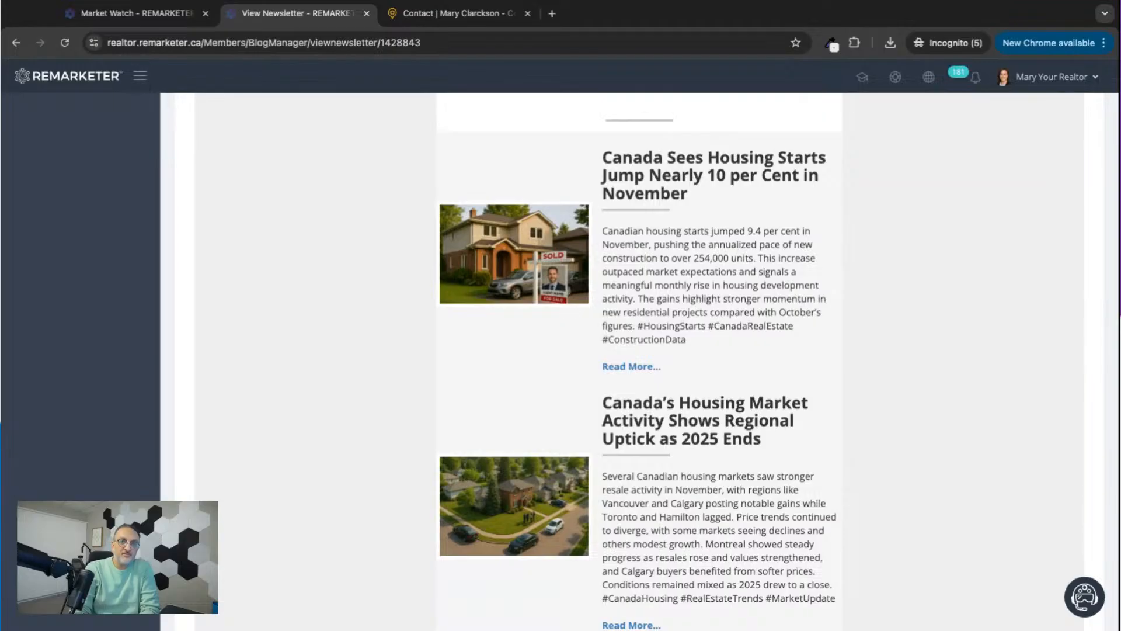
{"action": "scroll", "coordinate": [639, 362], "scroll_direction": "up", "scroll_amount": 20}
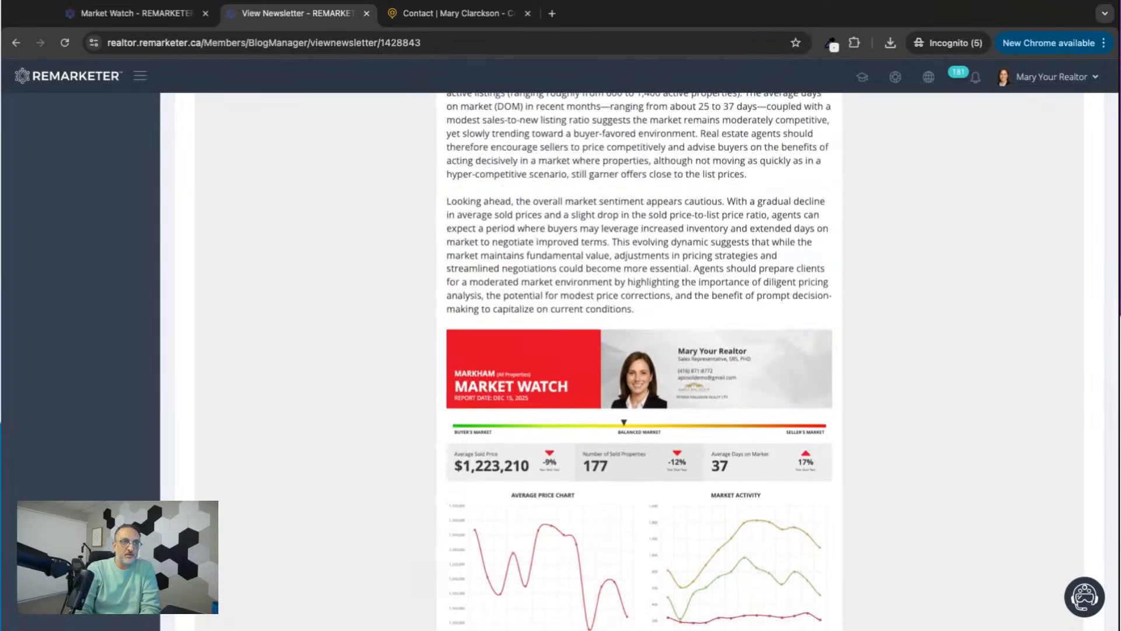
{"action": "scroll", "coordinate": [640, 363], "scroll_direction": "up", "scroll_amount": 2}
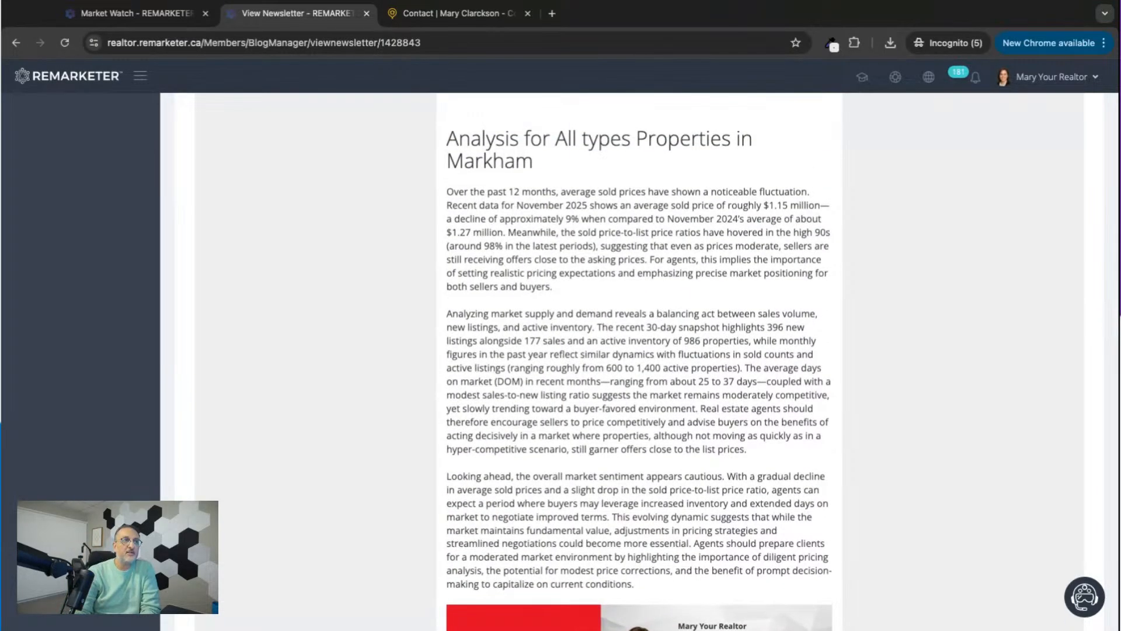
{"action": "left_click", "coordinate": [495, 1]}
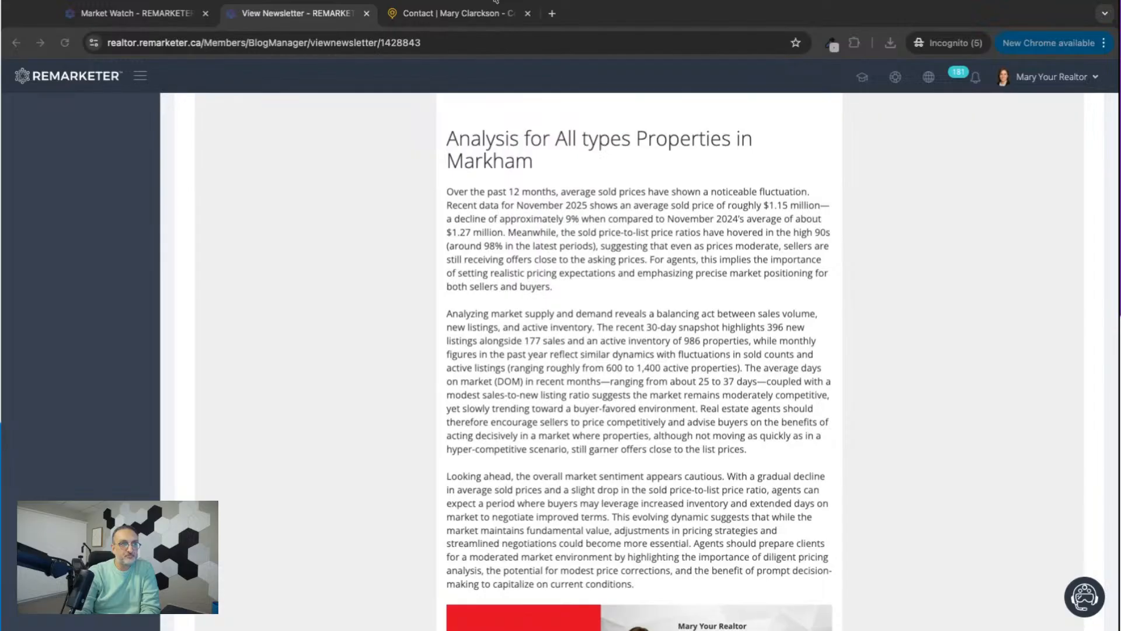